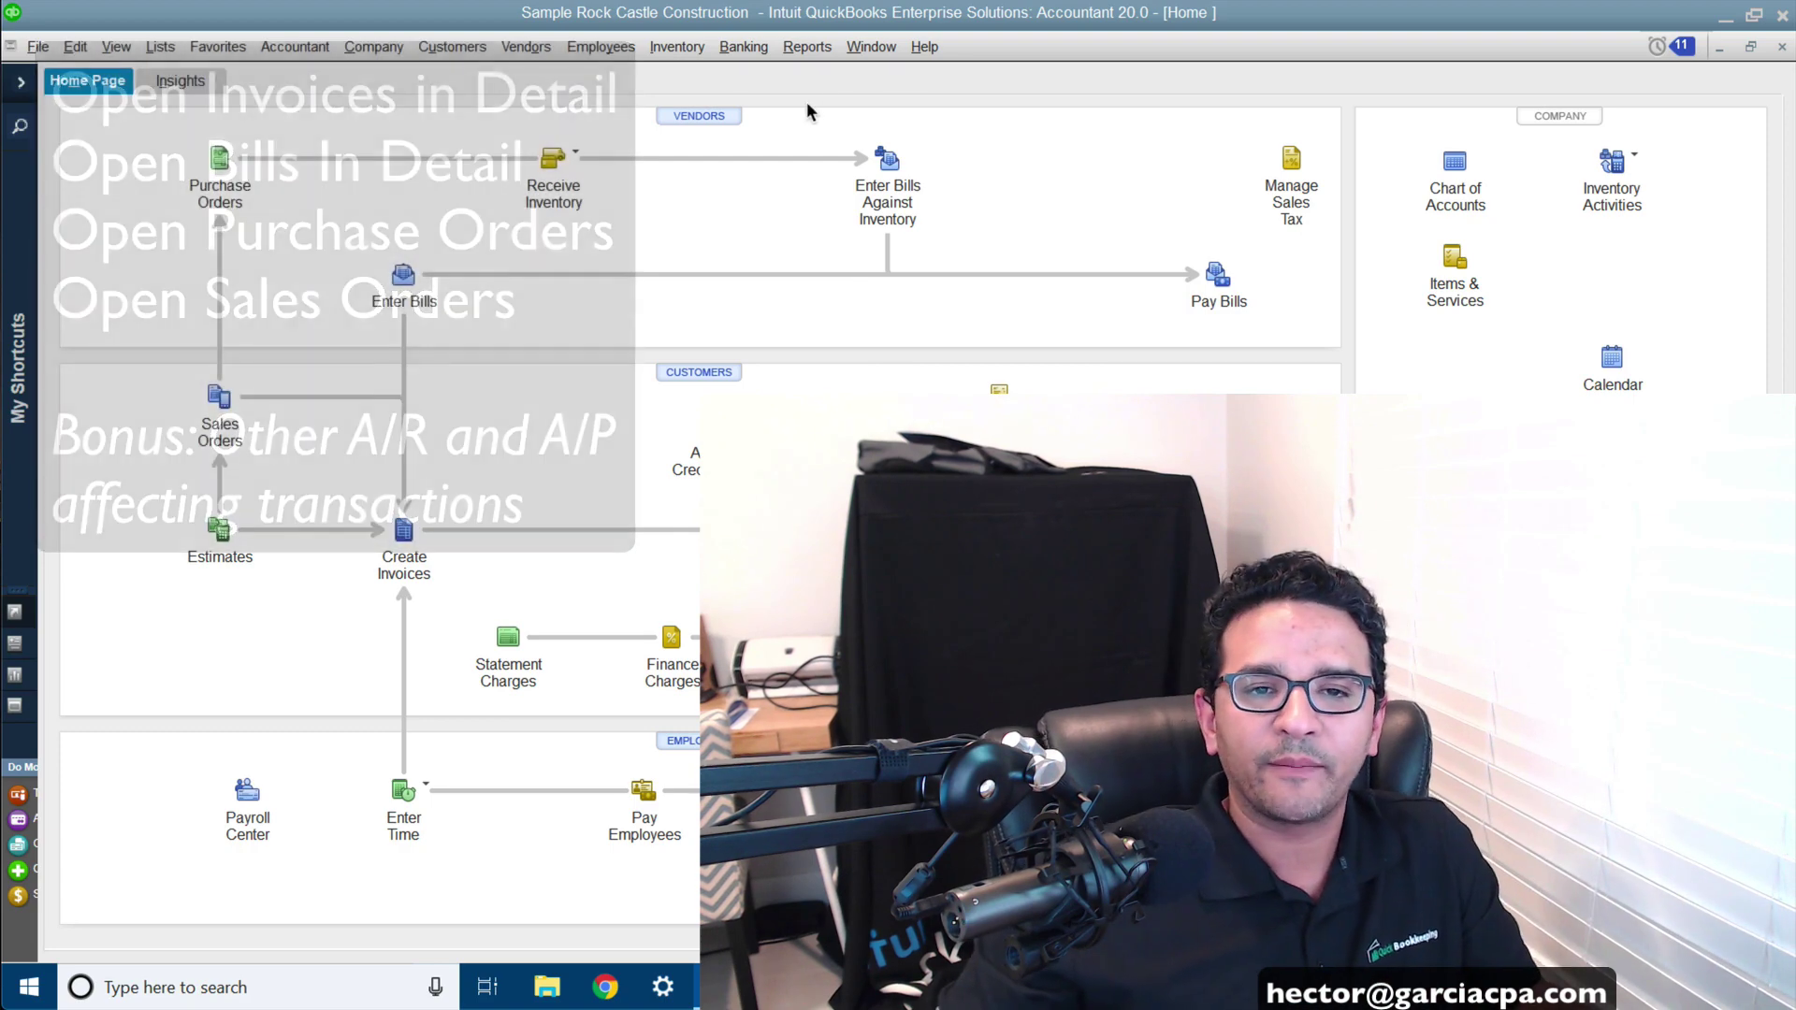
# - Create a custom transaction detail report and set its date range to All
pyautogui.click(806, 48)
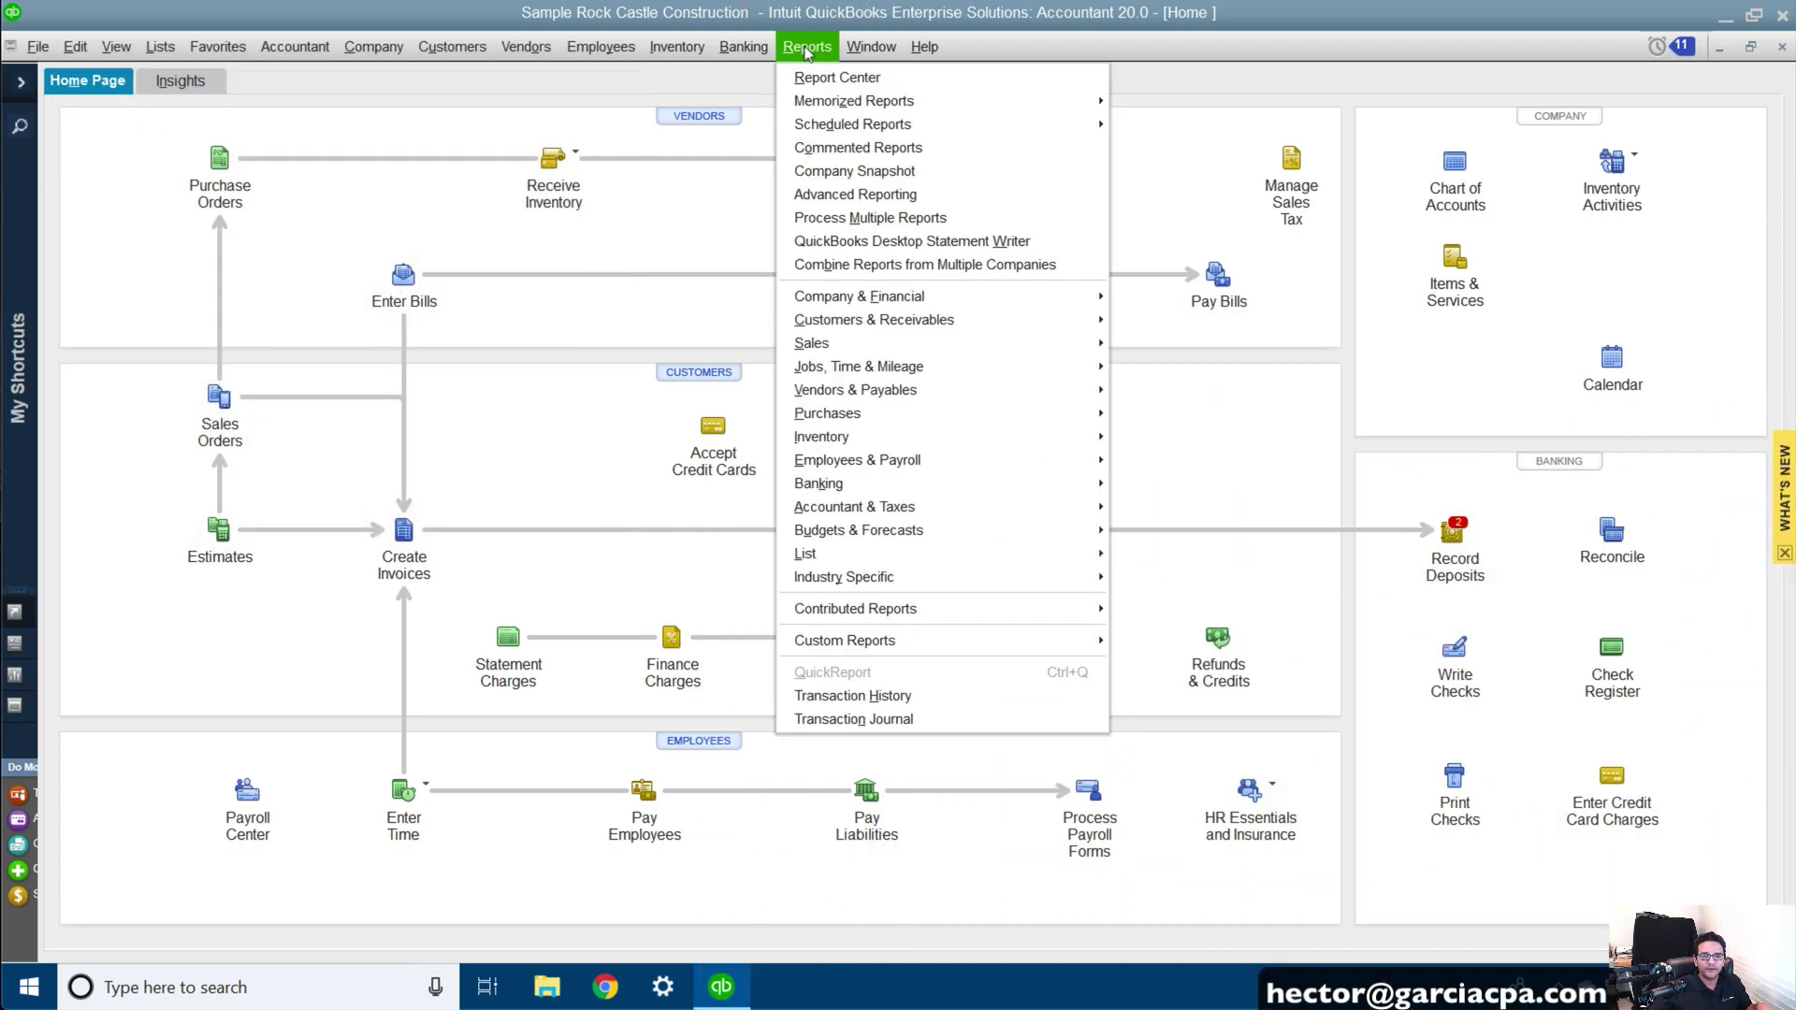
pyautogui.moveTo(862, 643)
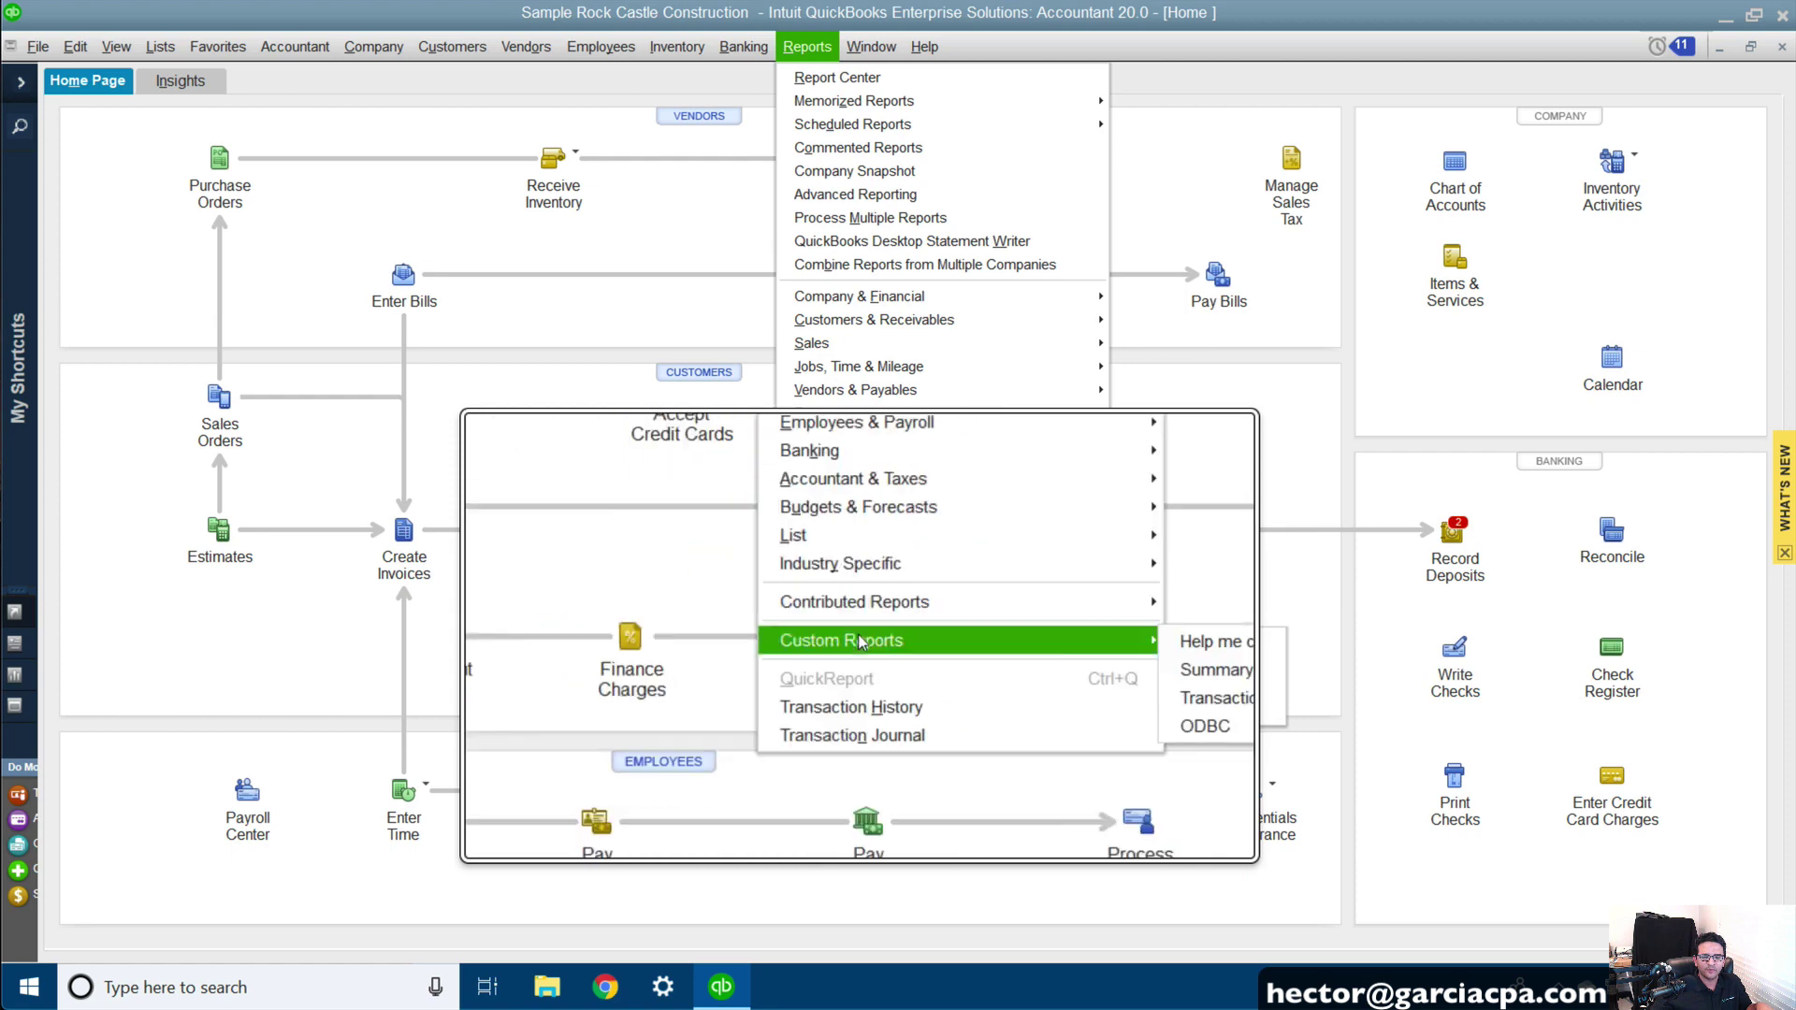
pyautogui.click(1180, 690)
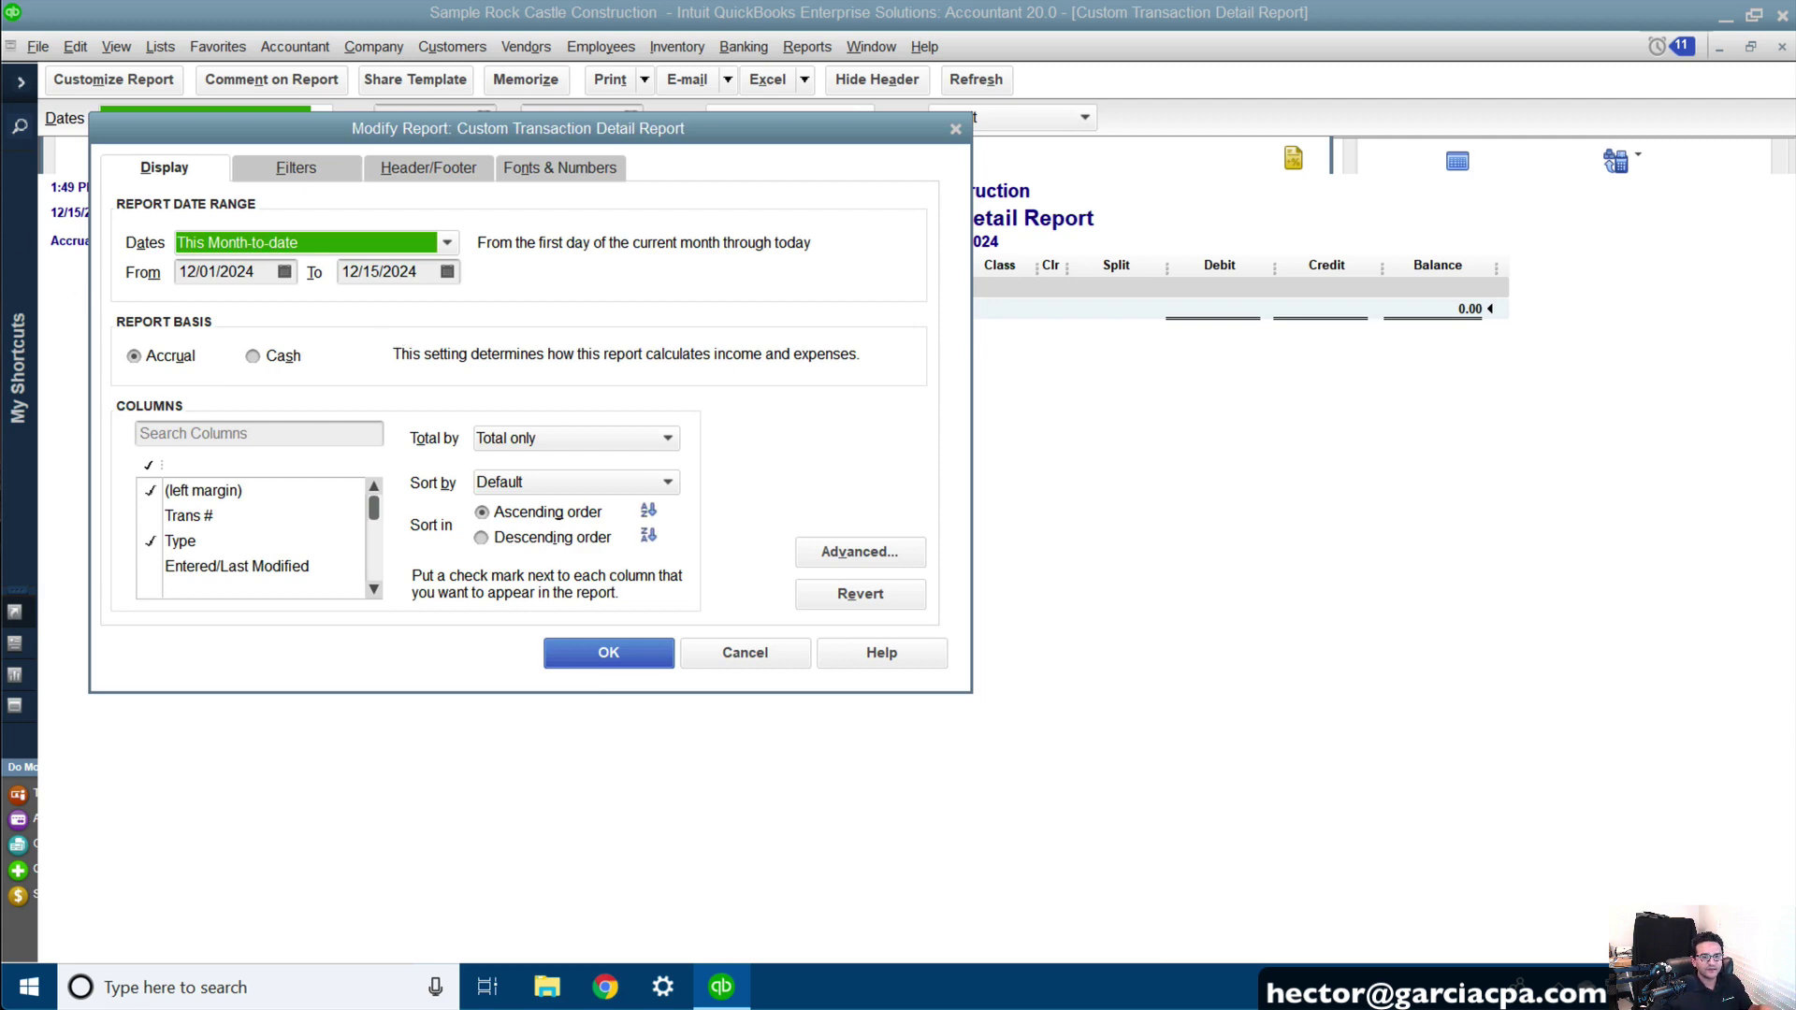
pyautogui.click(243, 245)
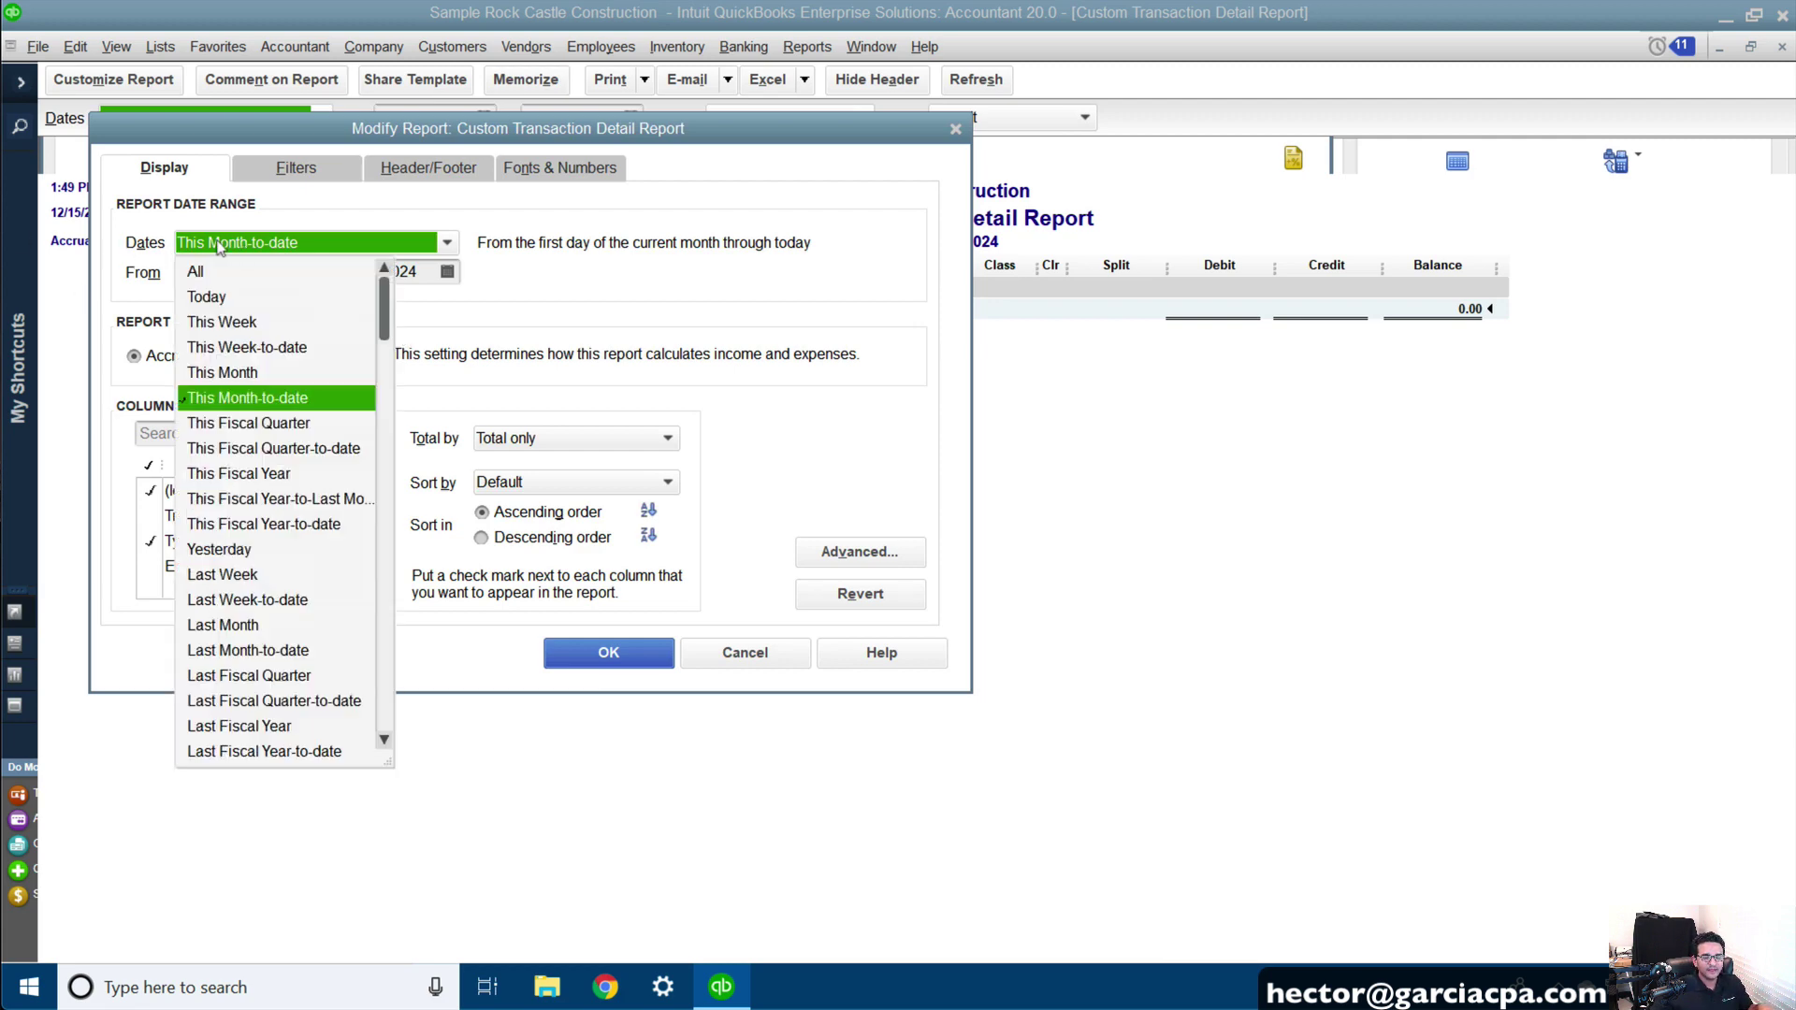
pyautogui.click(201, 271)
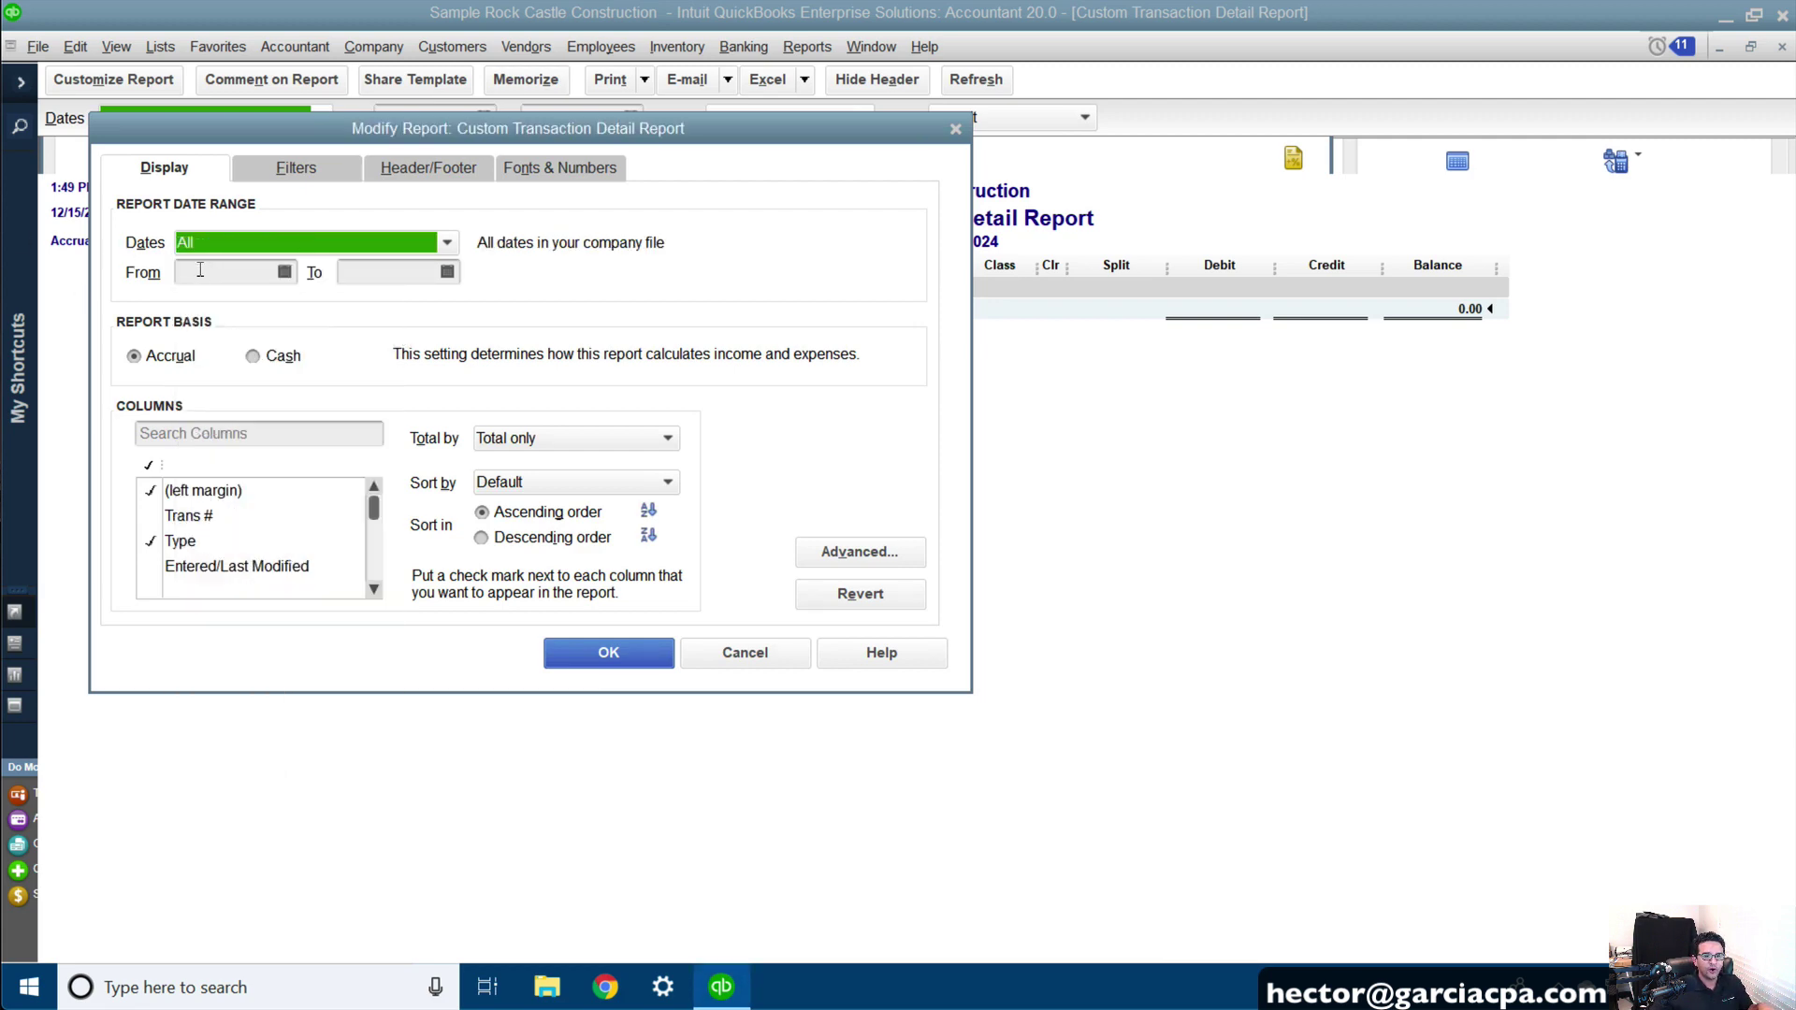
# - Filter the report by transaction type to include only Invoice and Credit Memo transactions
pyautogui.click(293, 174)
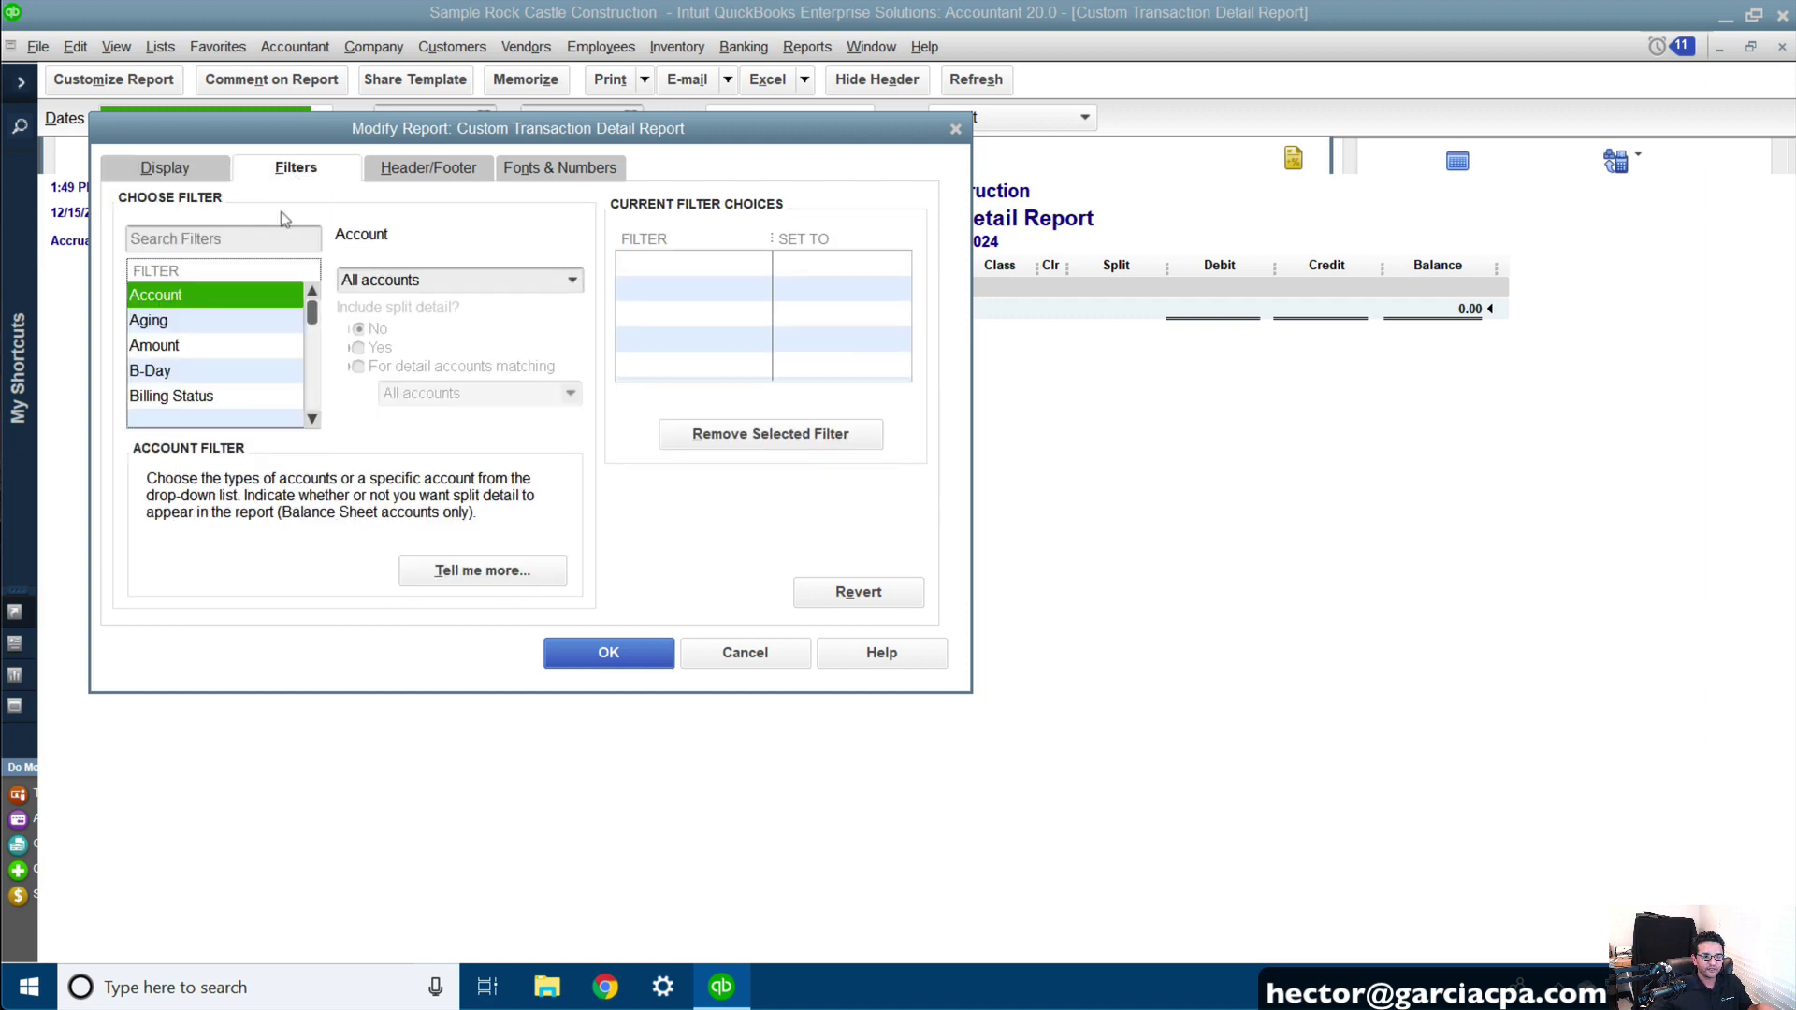
pyautogui.click(184, 346)
pyautogui.scroll(-10, 182, 351)
pyautogui.click(183, 348)
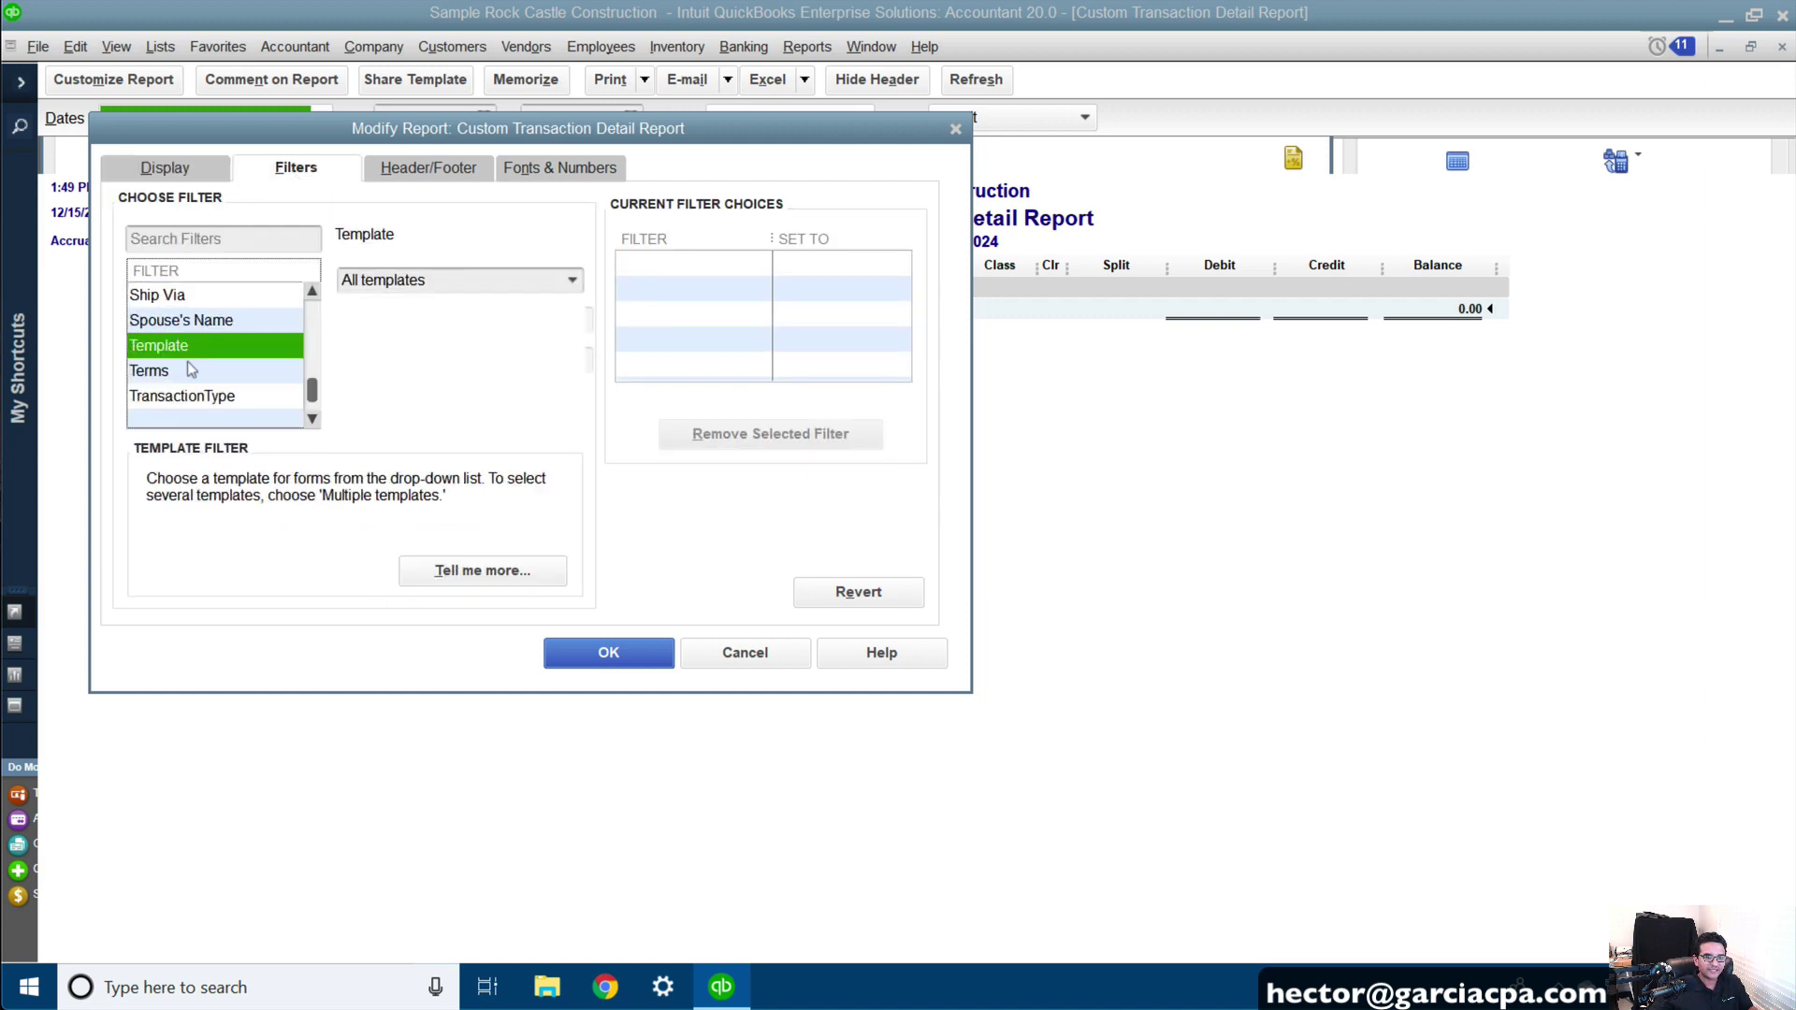
pyautogui.click(207, 397)
pyautogui.click(394, 282)
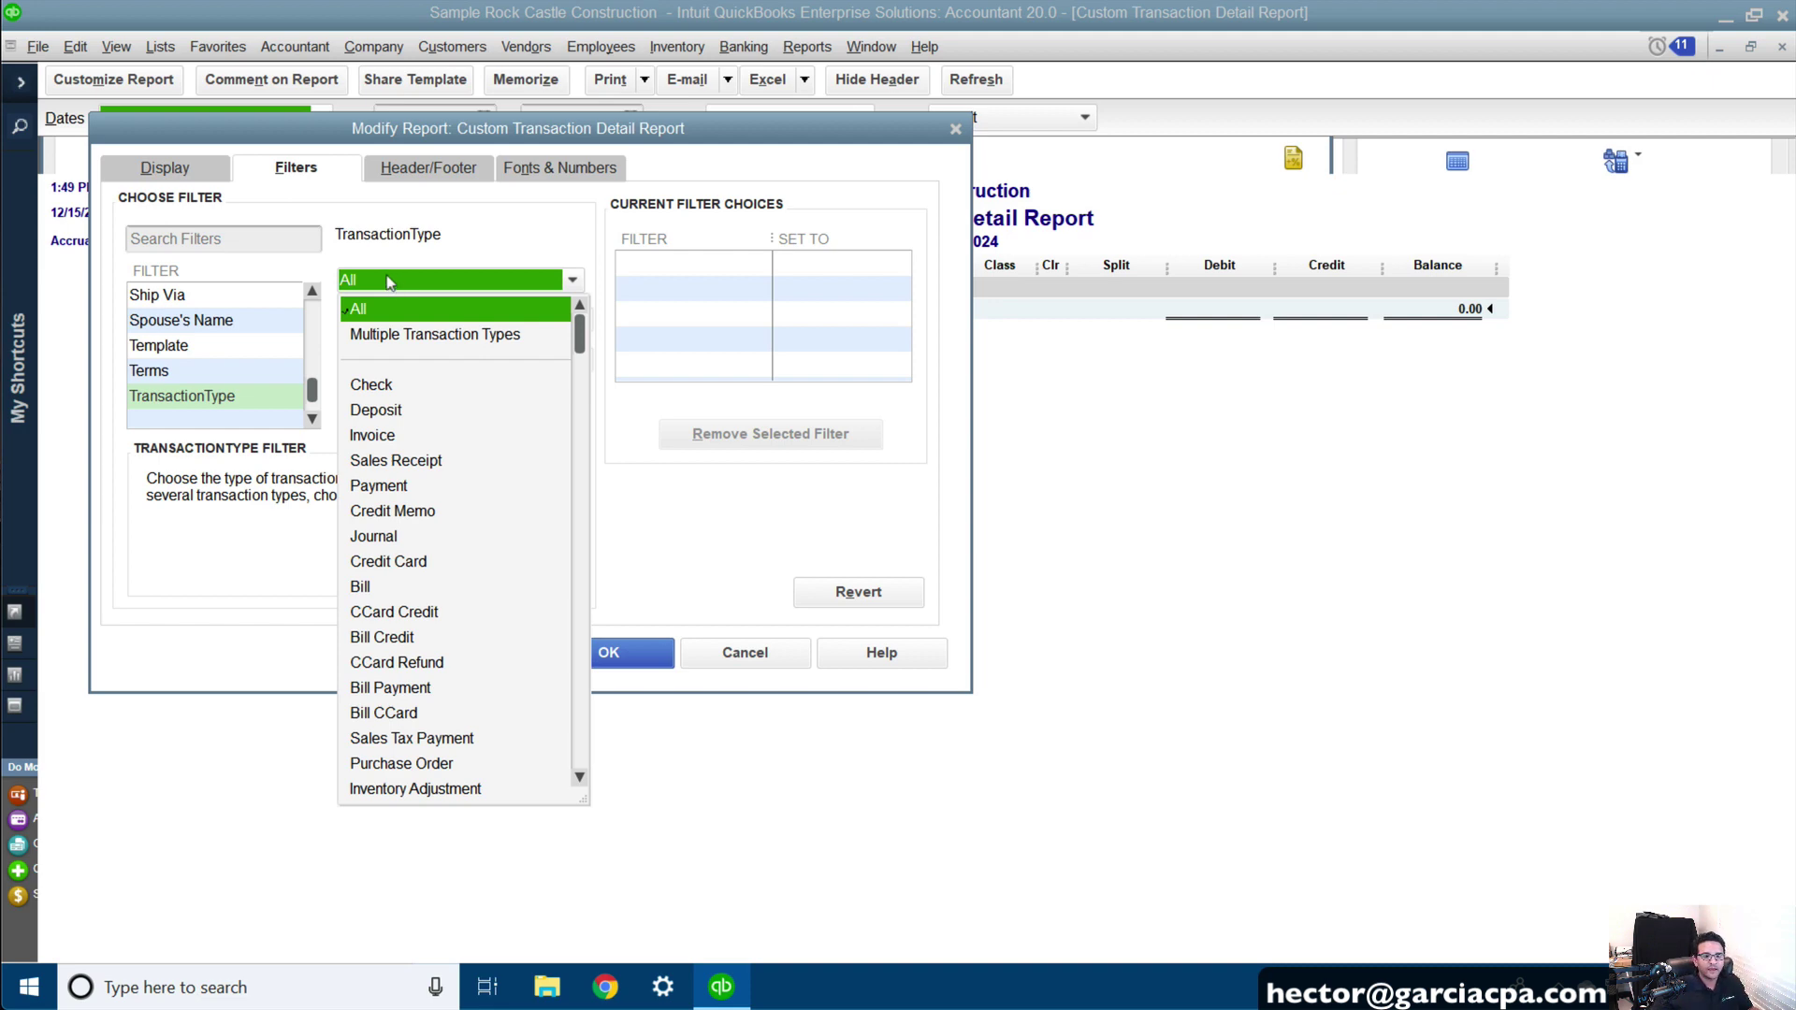
pyautogui.click(402, 337)
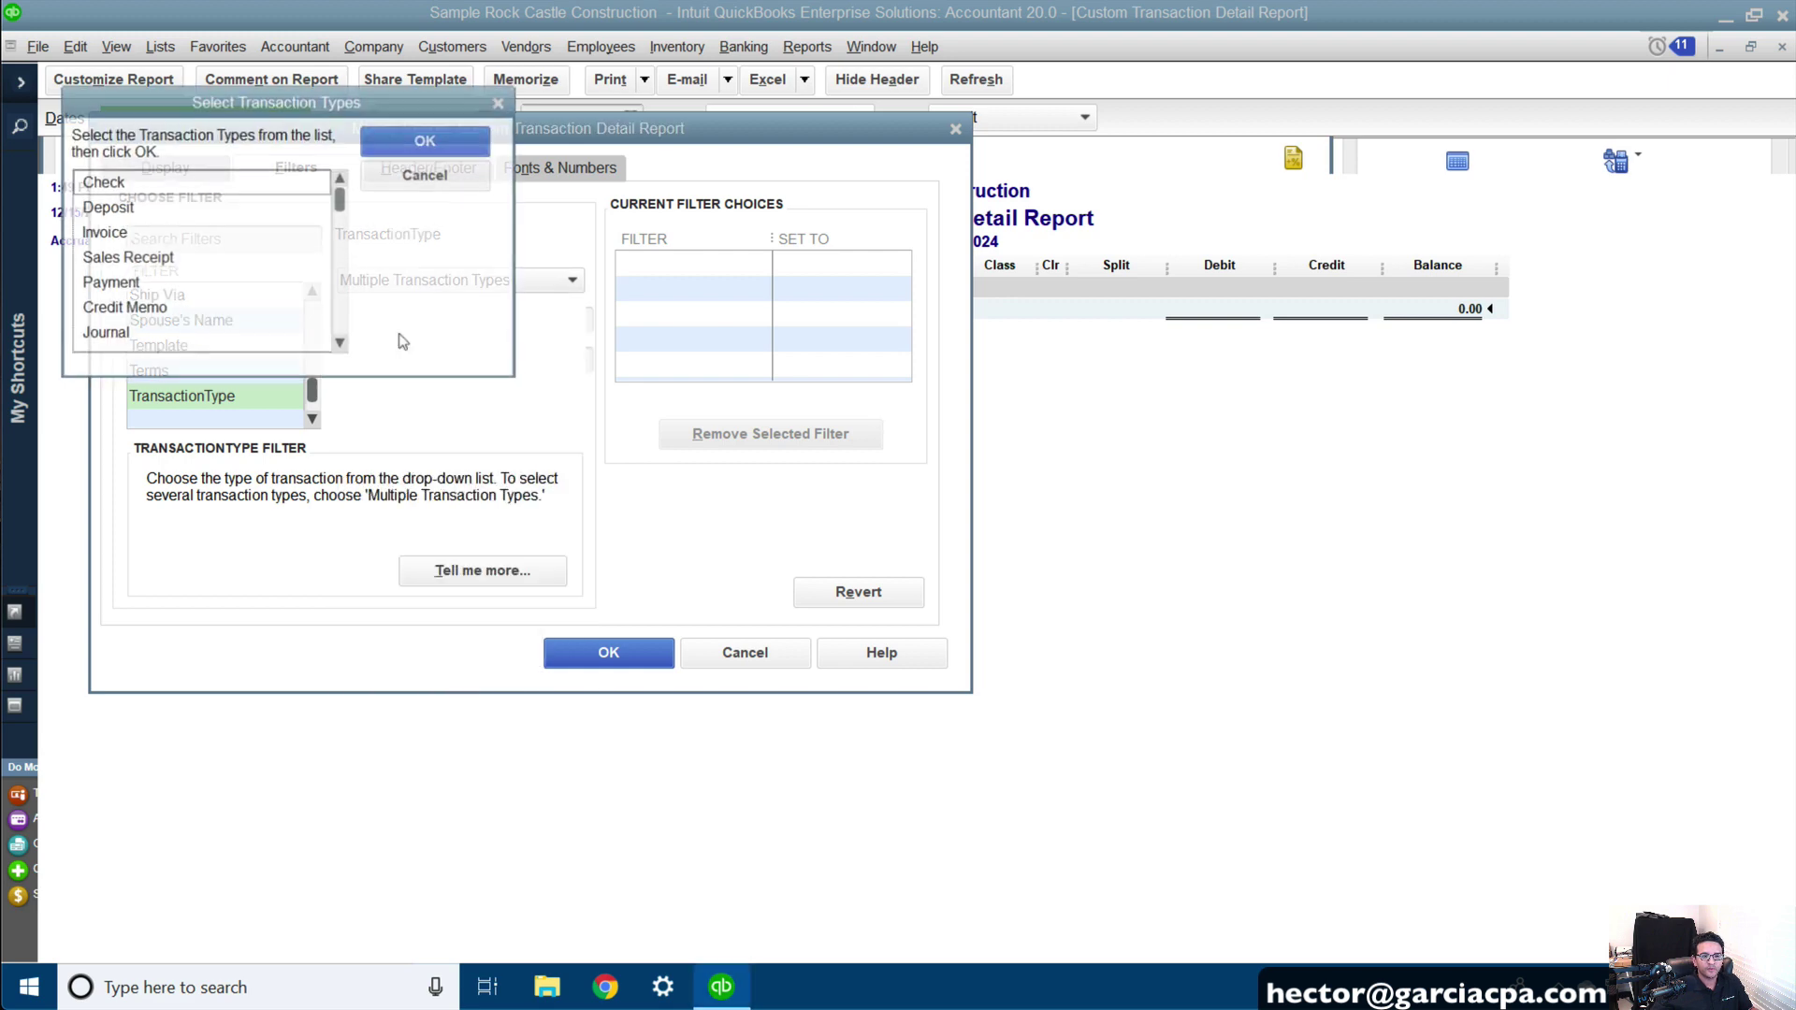
pyautogui.click(105, 233)
pyautogui.click(131, 314)
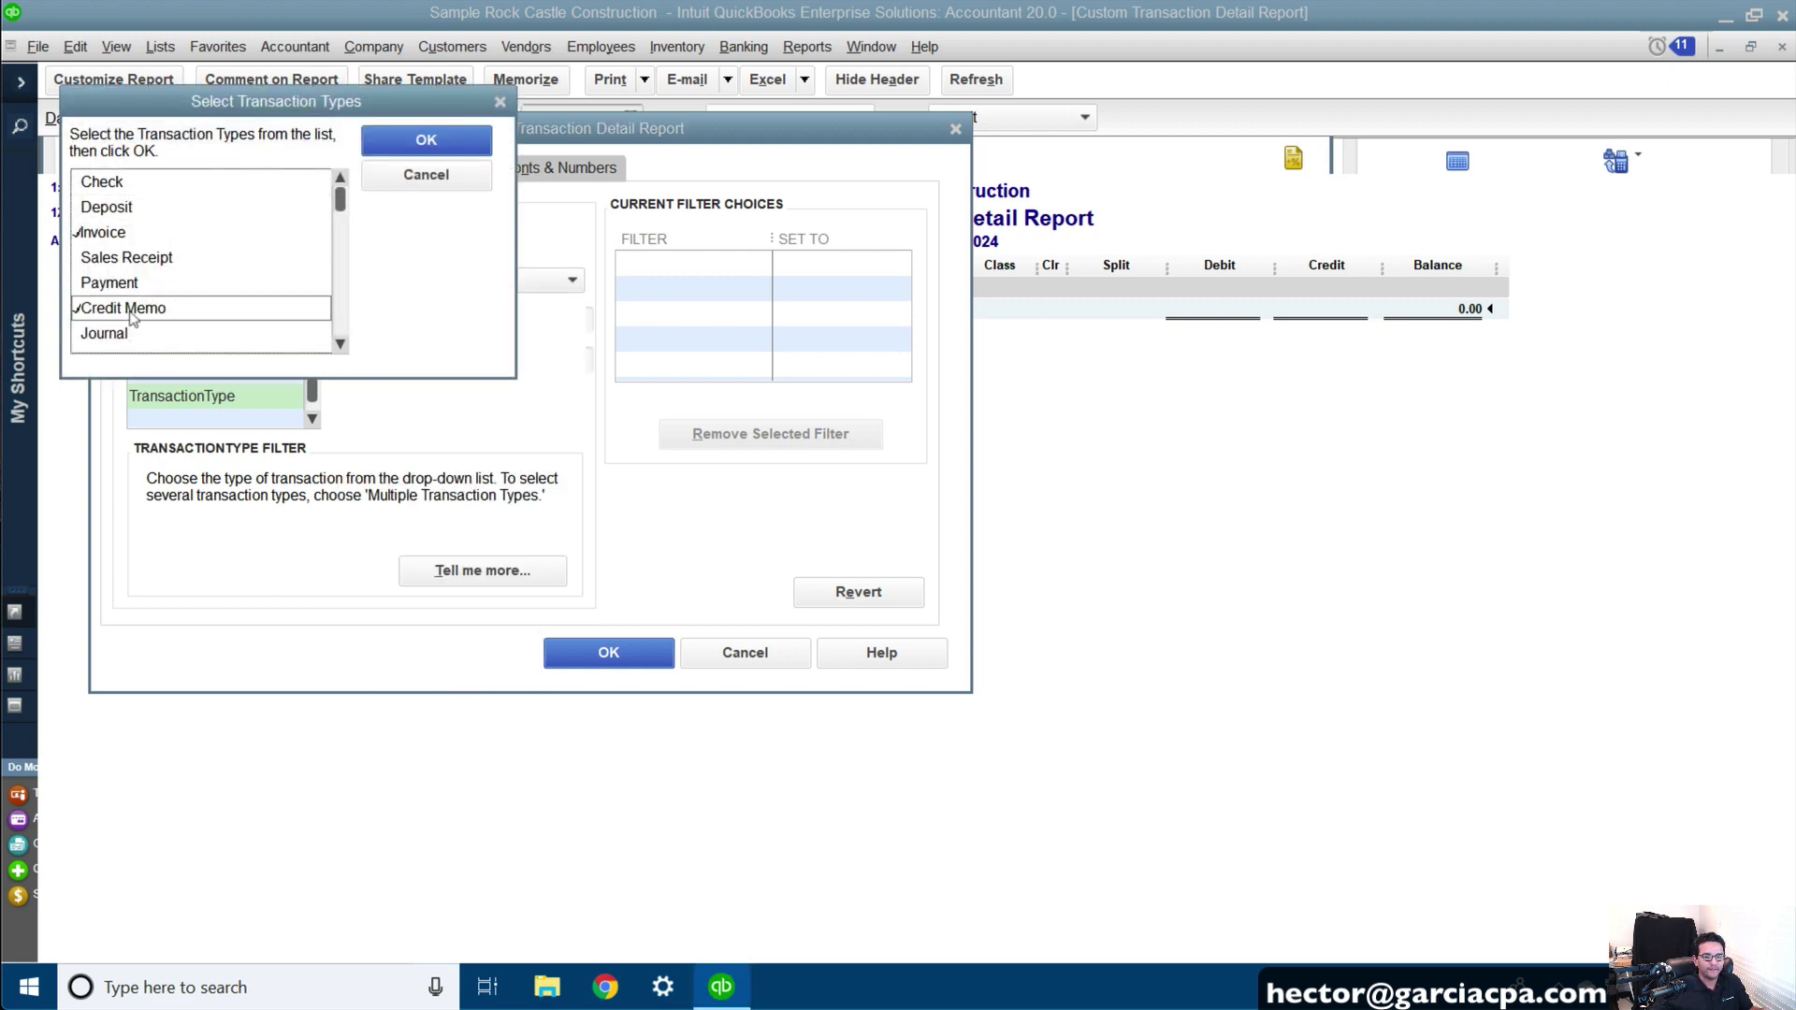
pyautogui.click(421, 146)
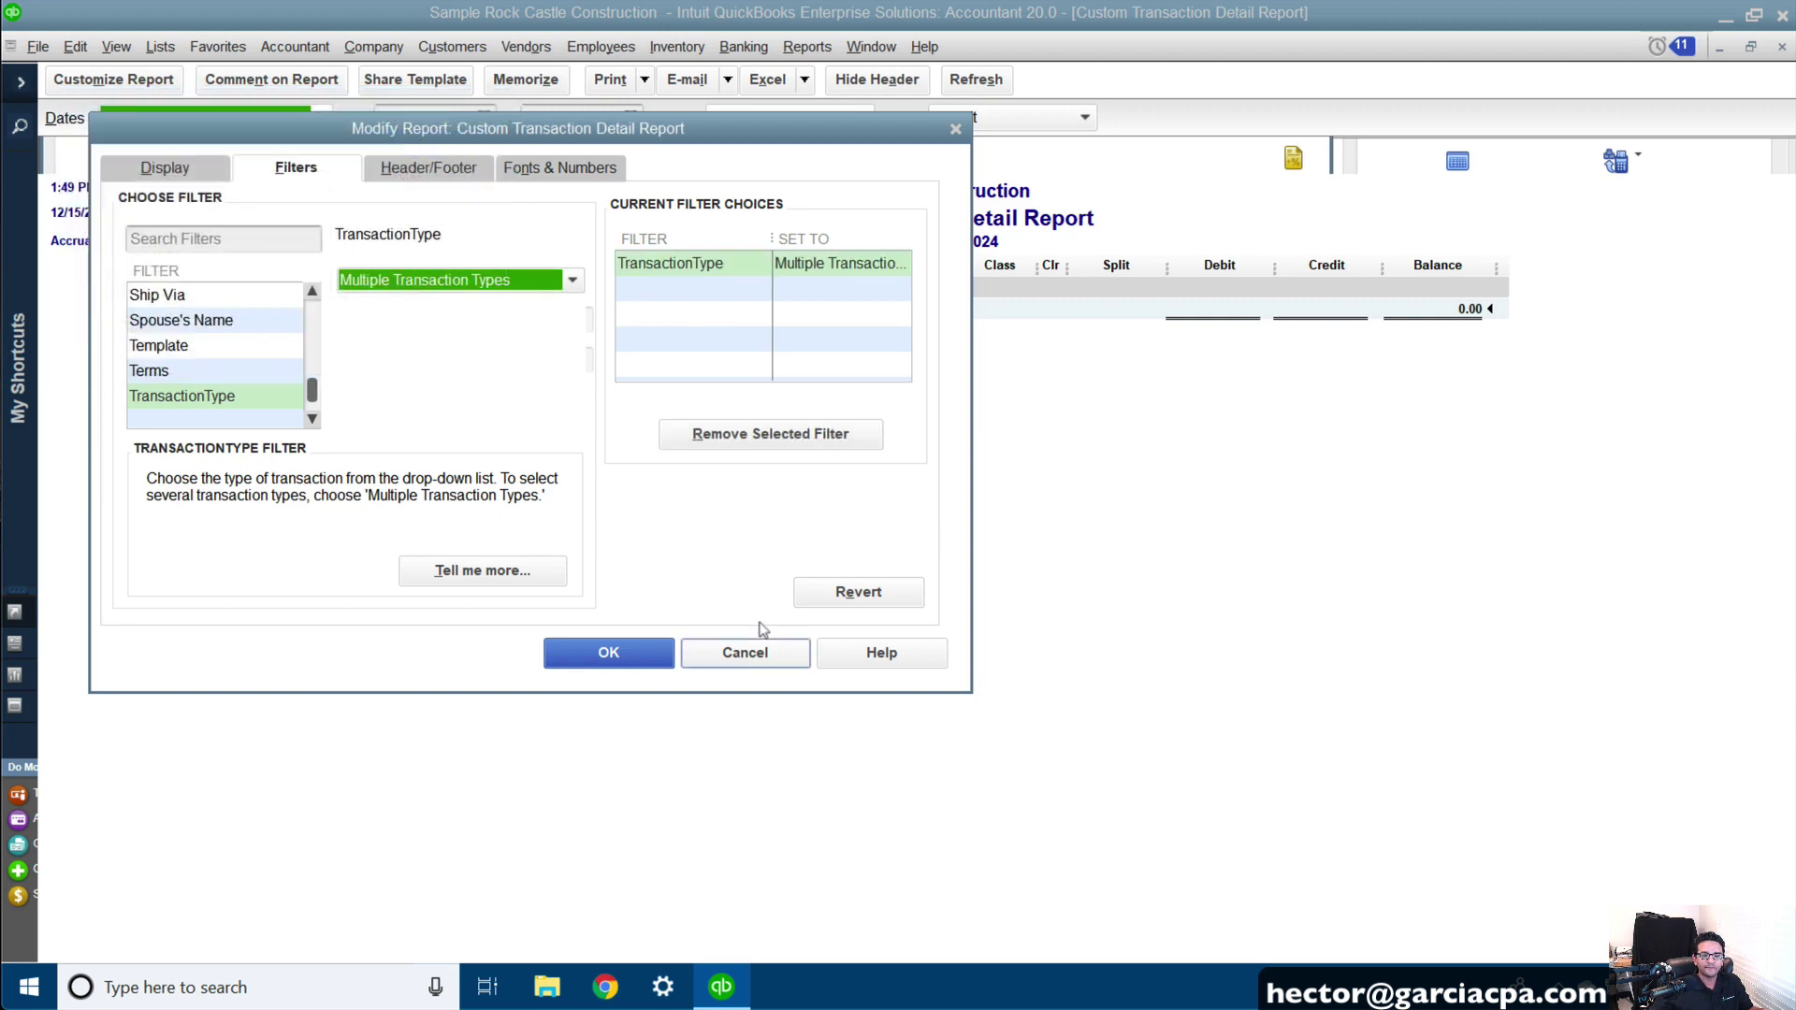
pyautogui.click(609, 654)
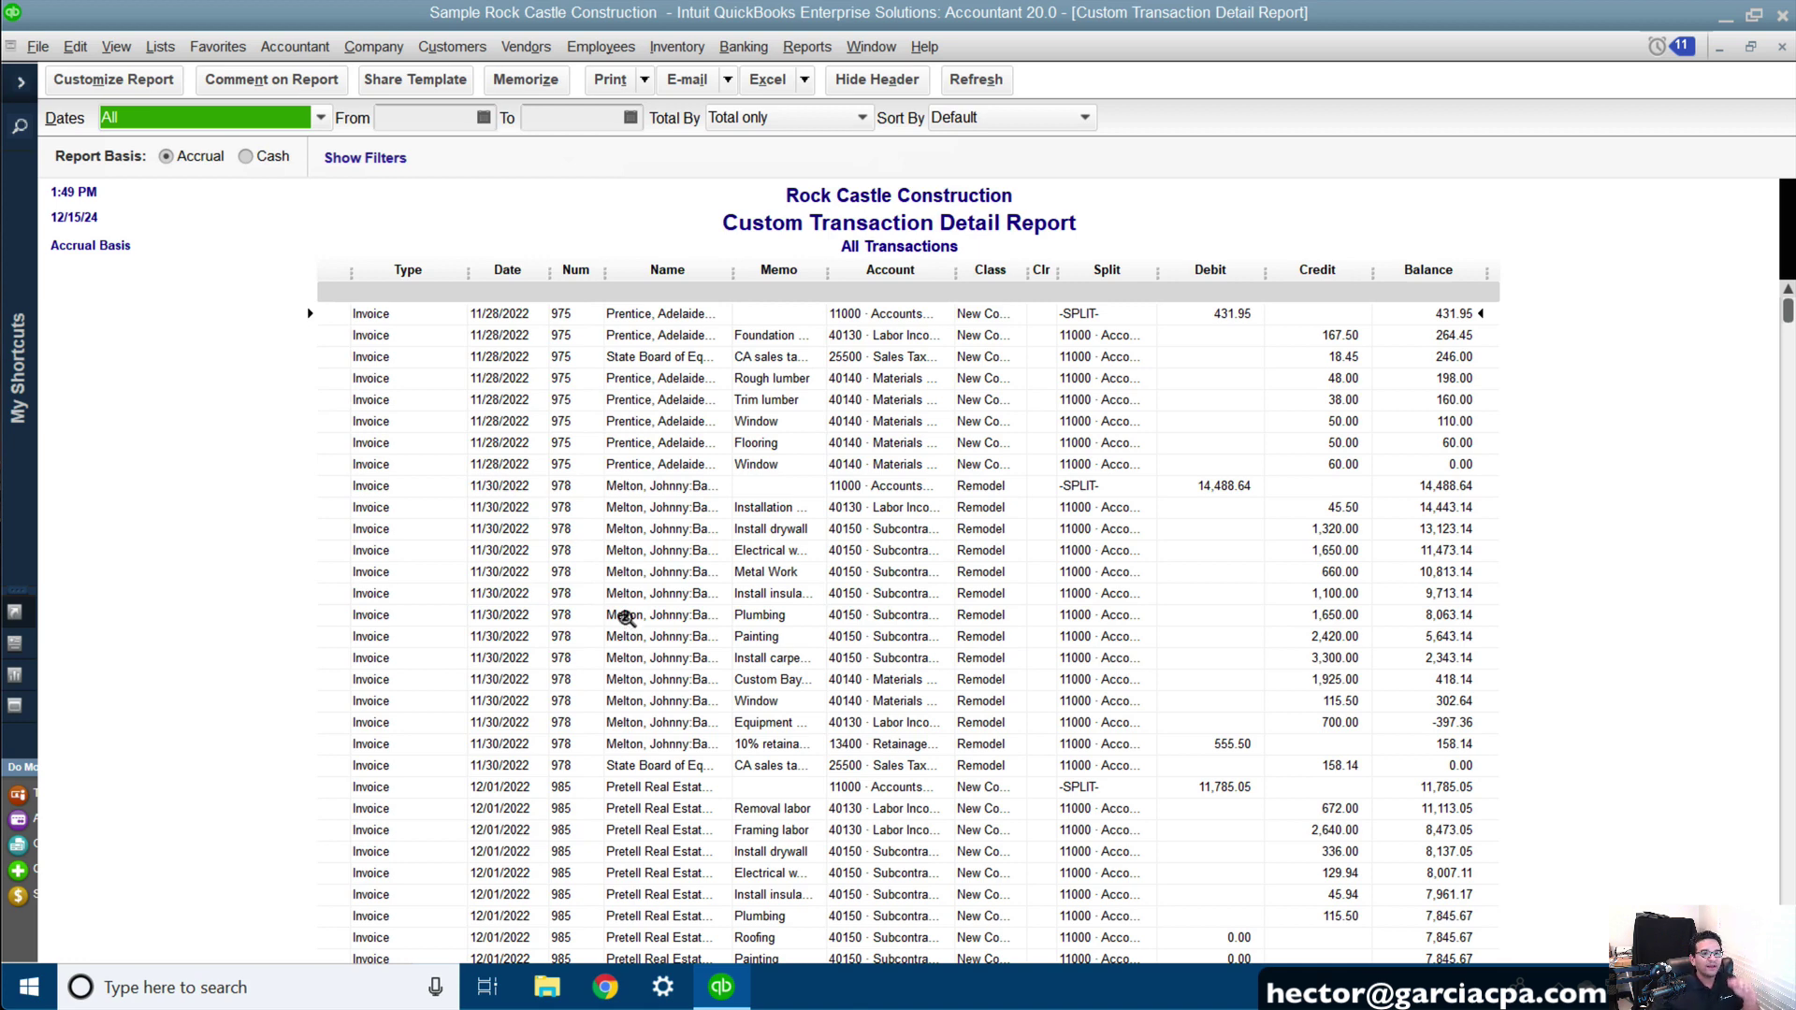
pyautogui.click(1234, 316)
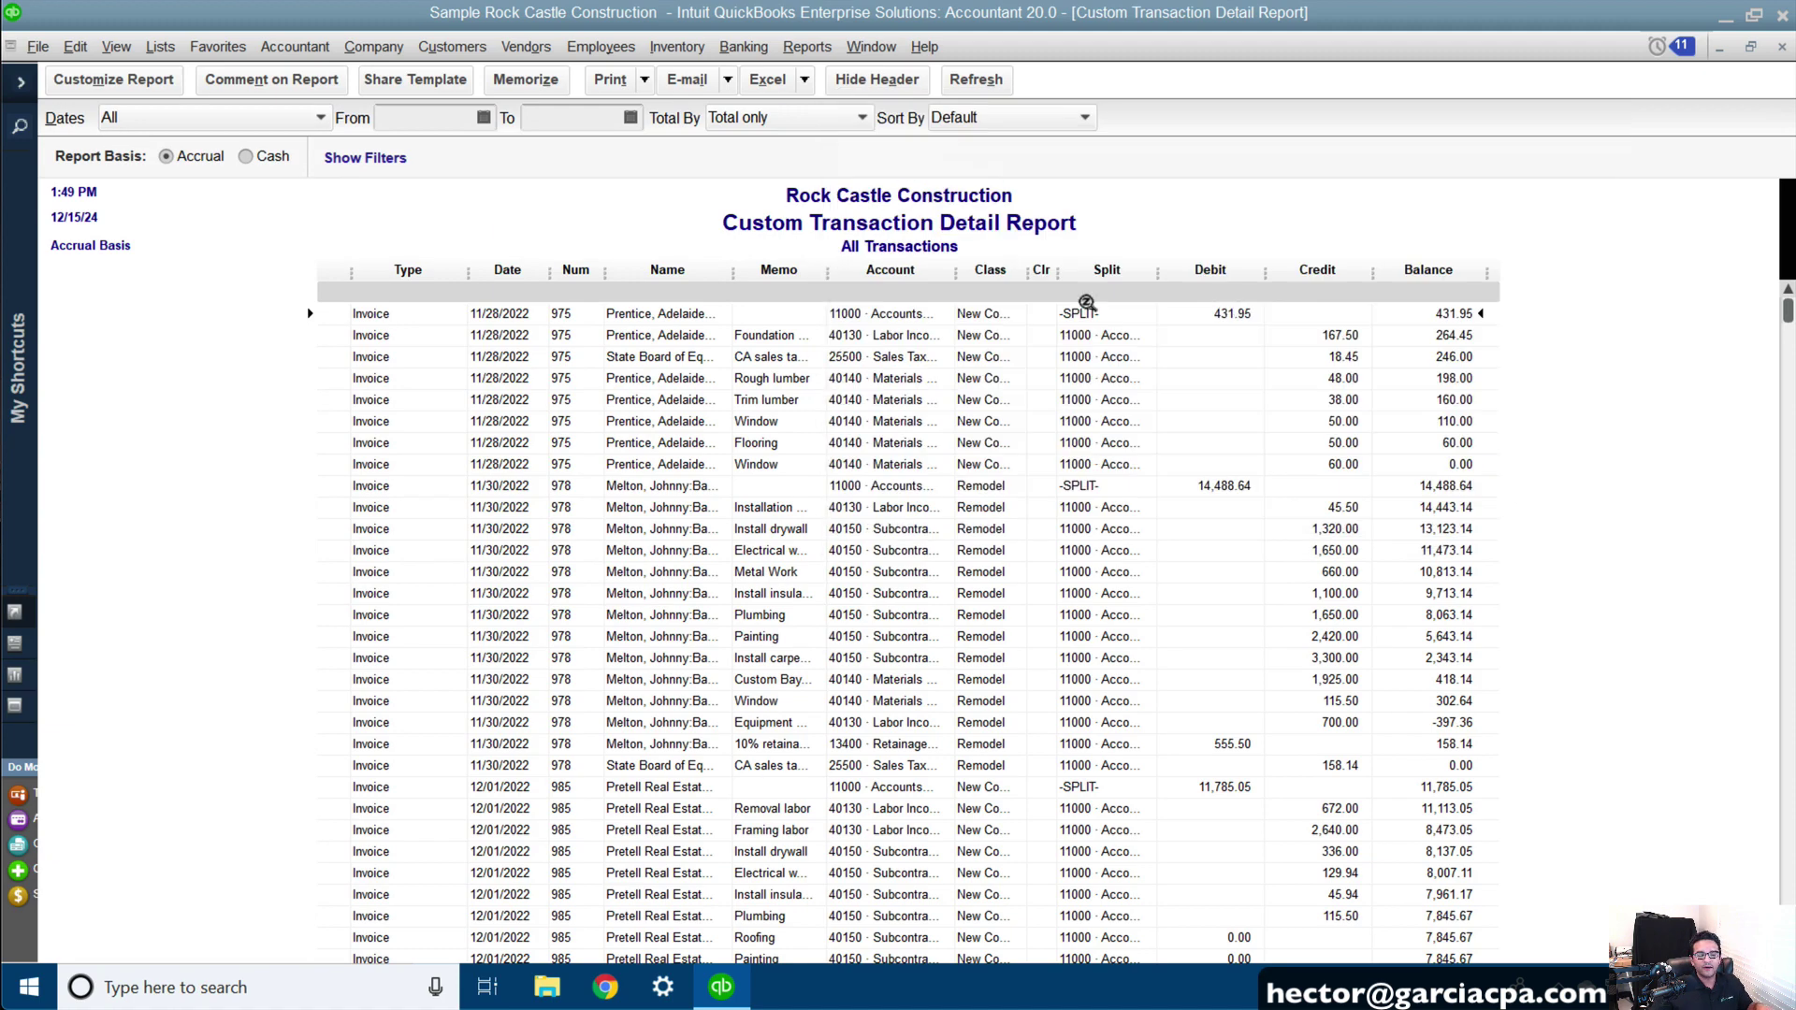
# - Add a Detail Level filter set to All except summary to the report
pyautogui.click(113, 80)
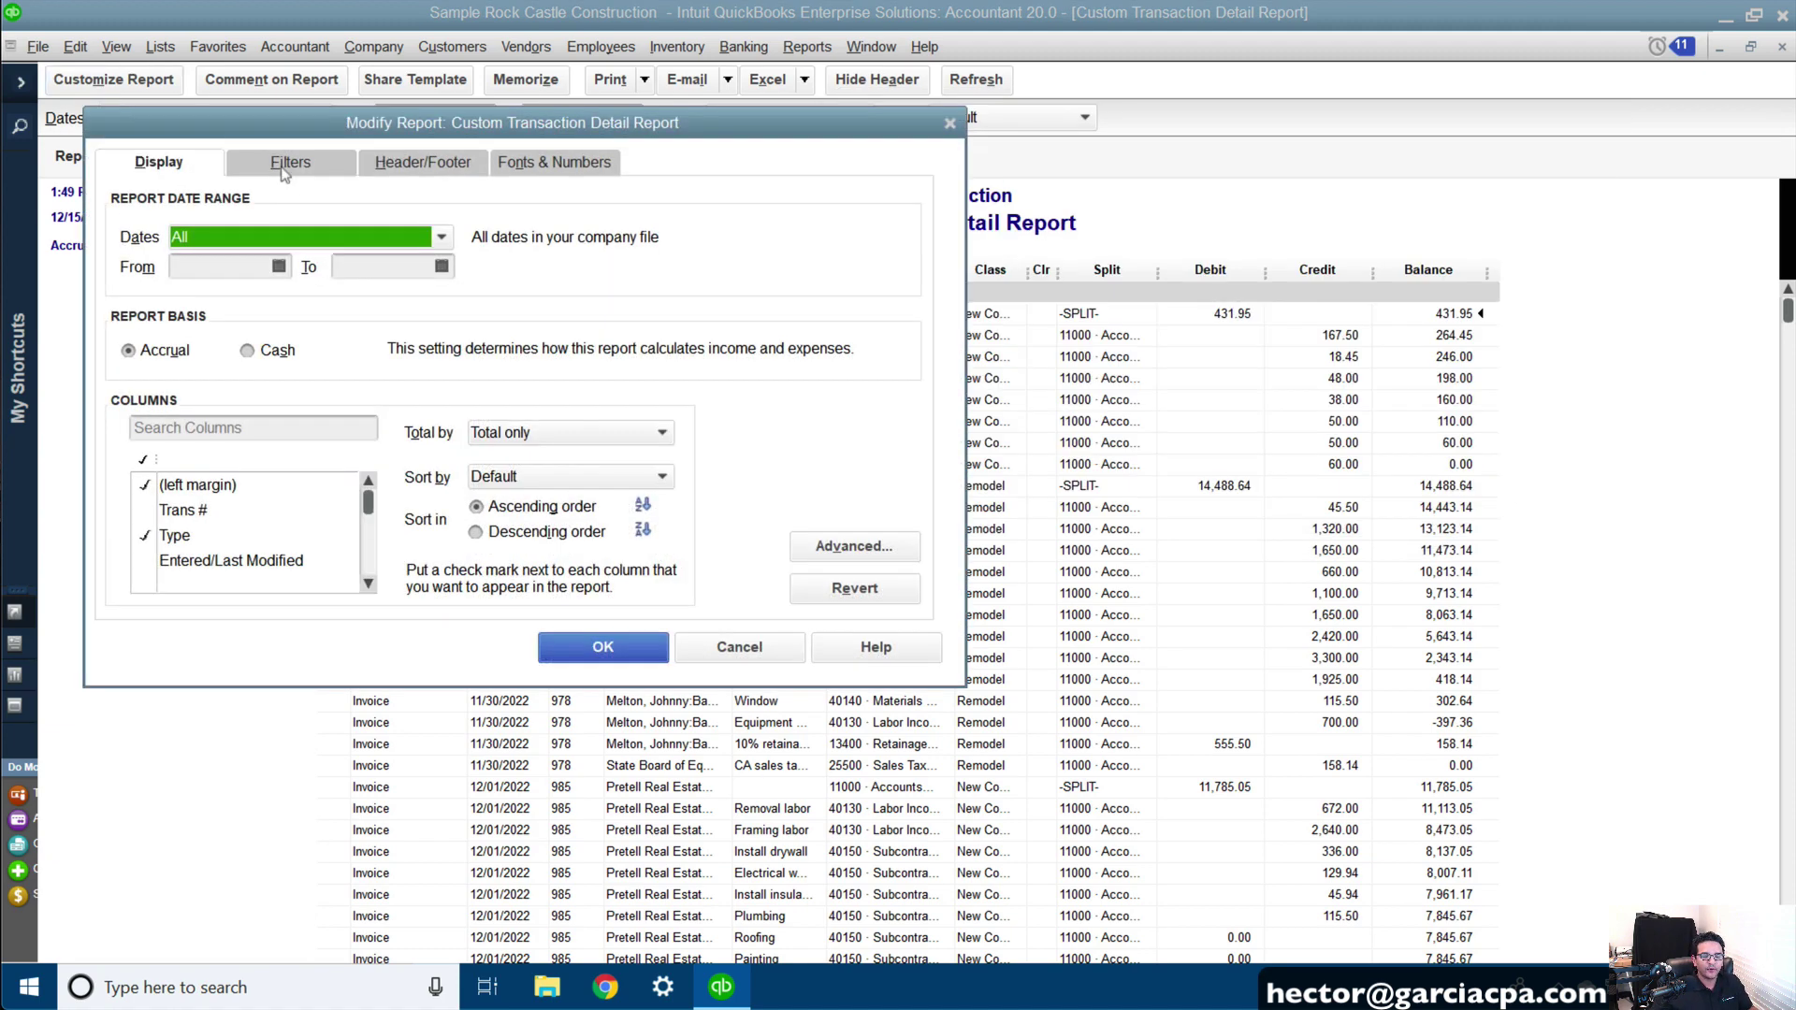
pyautogui.click(286, 169)
pyautogui.click(186, 316)
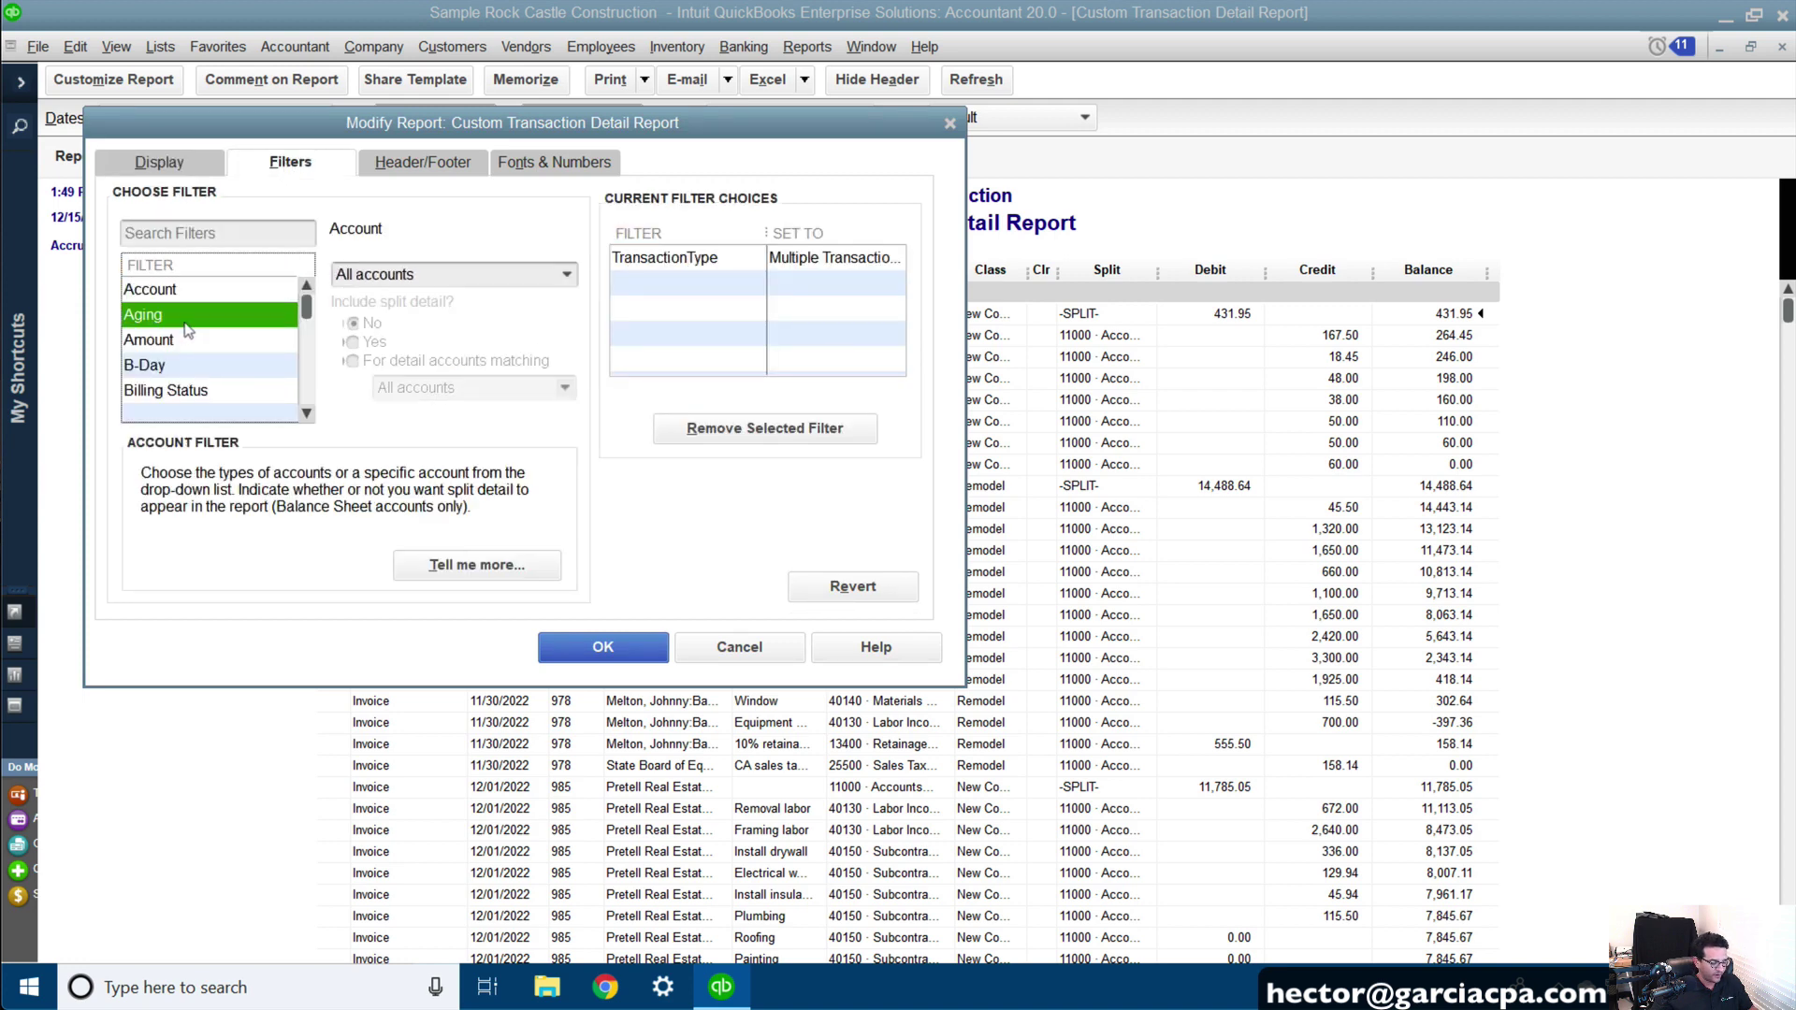
pyautogui.scroll(-2, 187, 323)
pyautogui.click(188, 329)
pyautogui.click(179, 367)
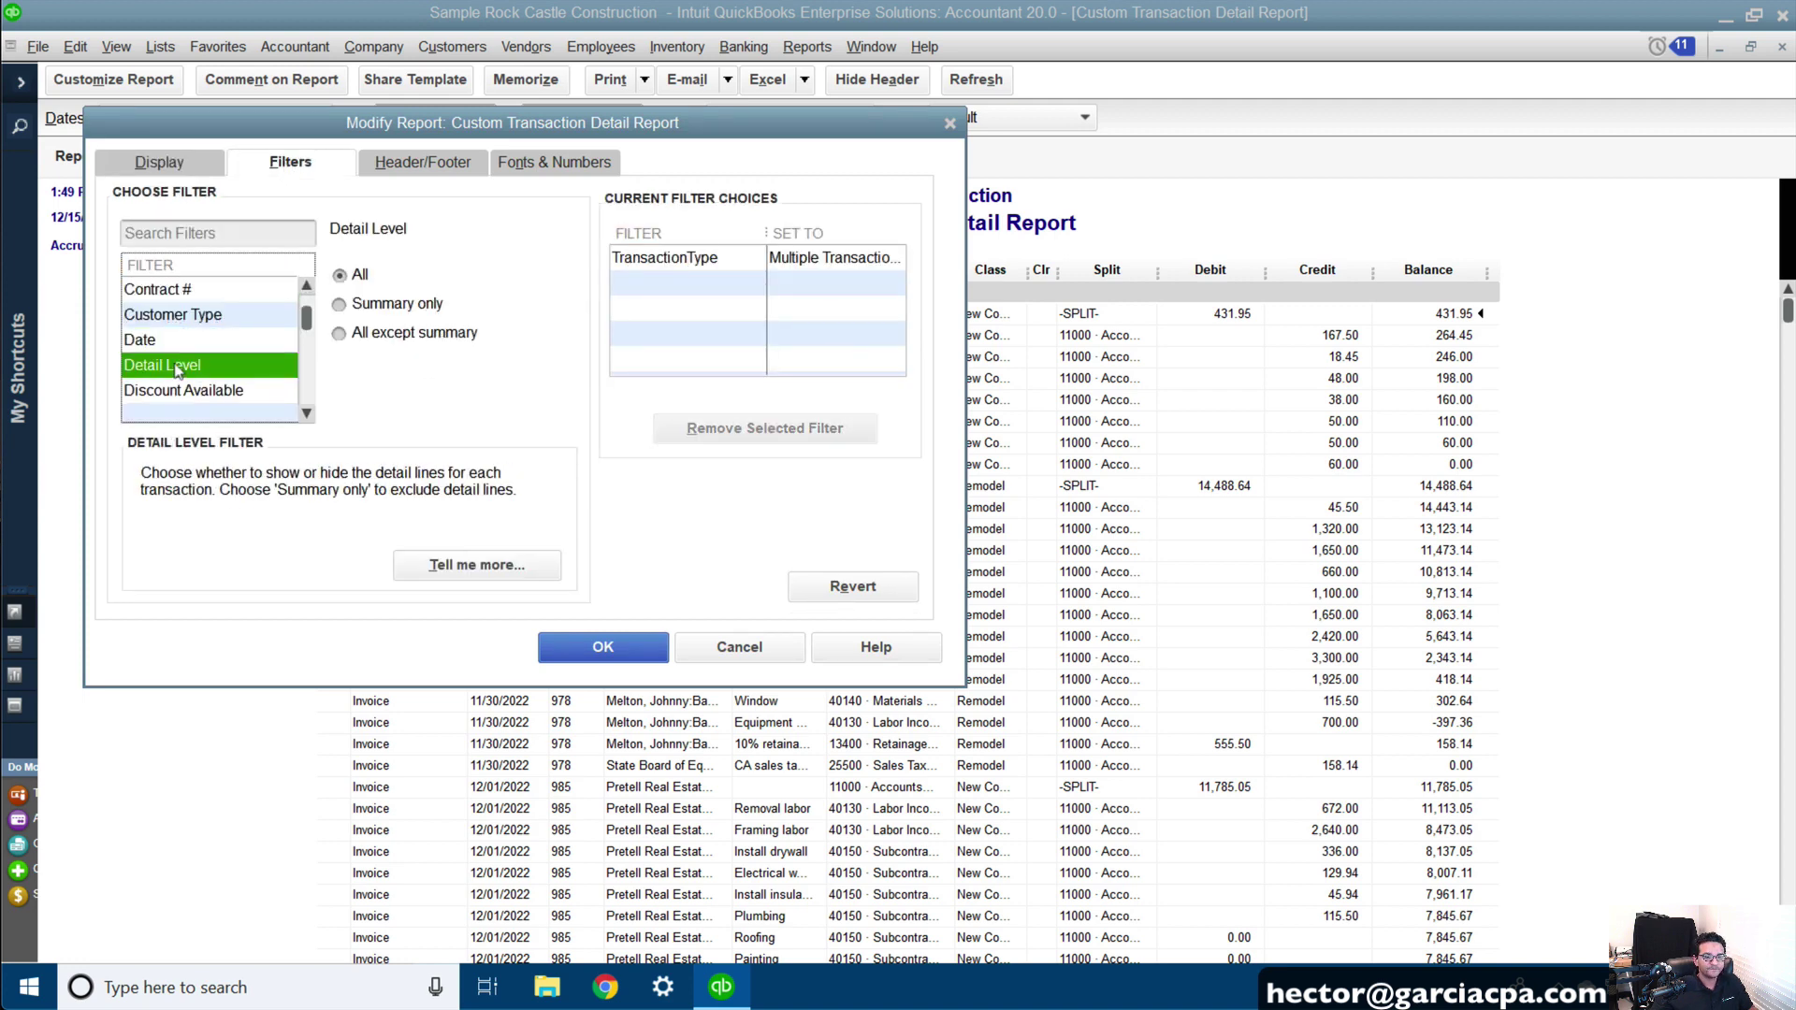
pyautogui.click(391, 337)
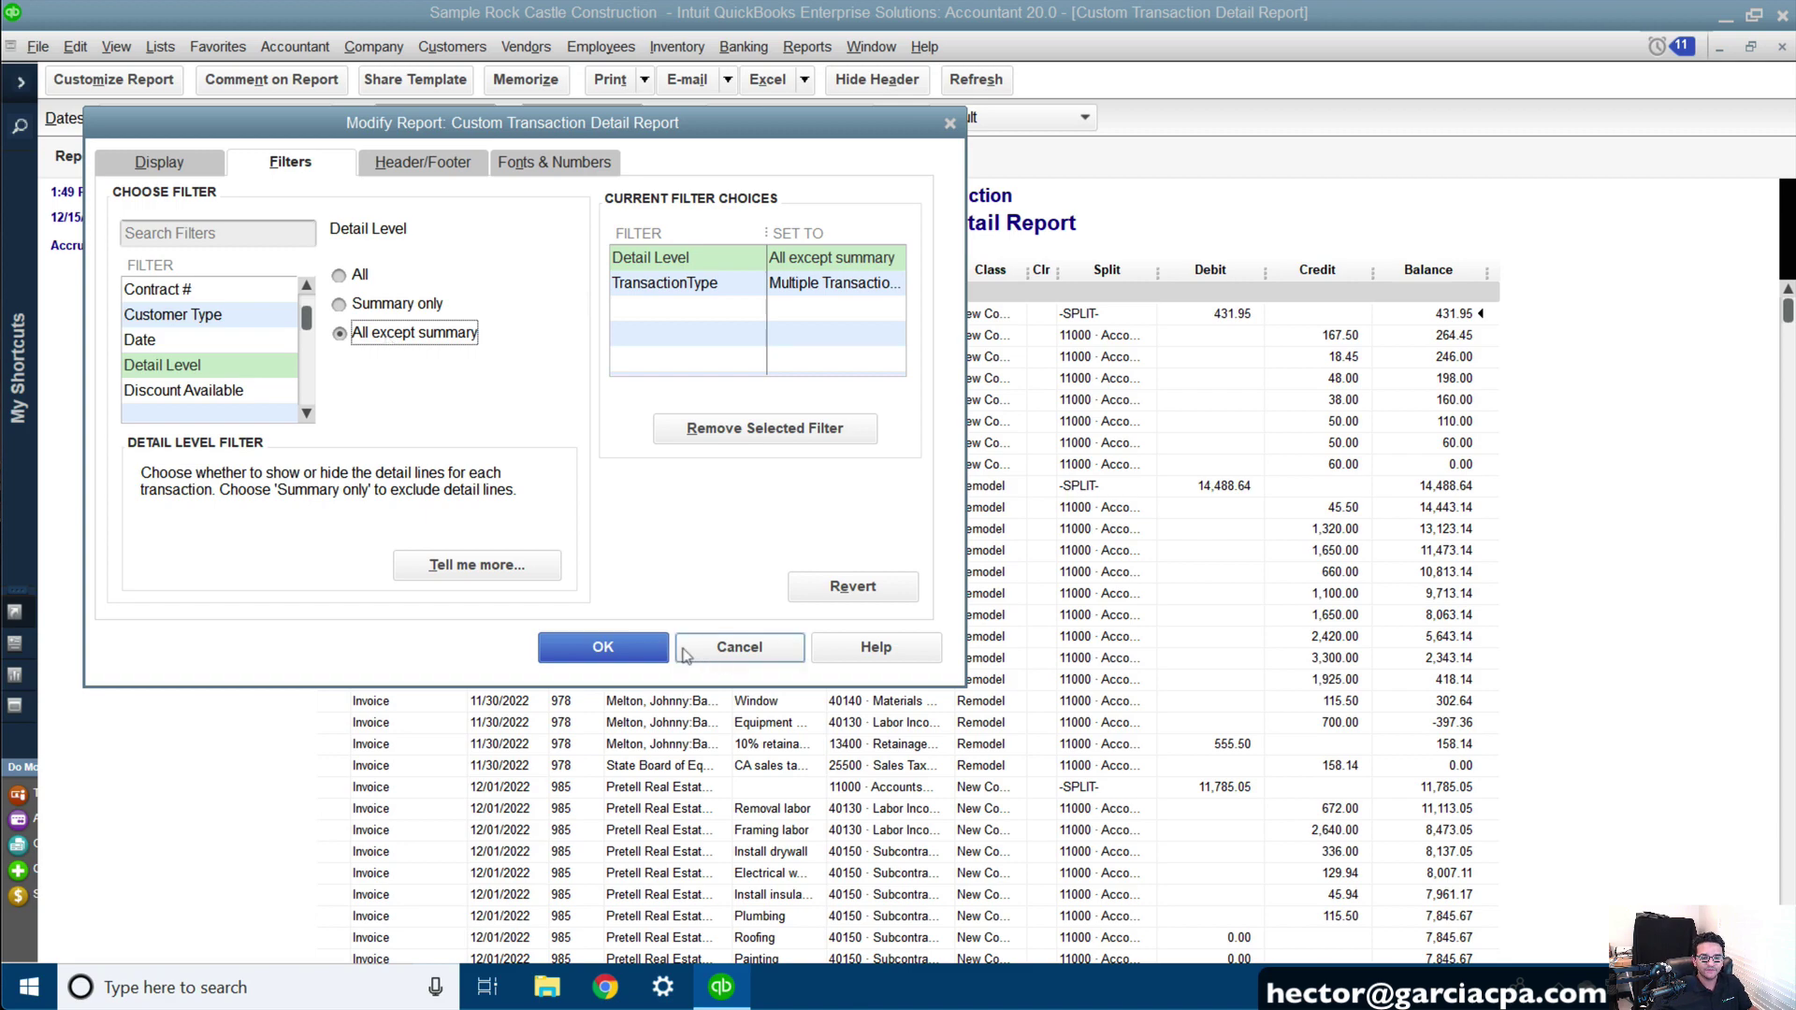
pyautogui.click(599, 645)
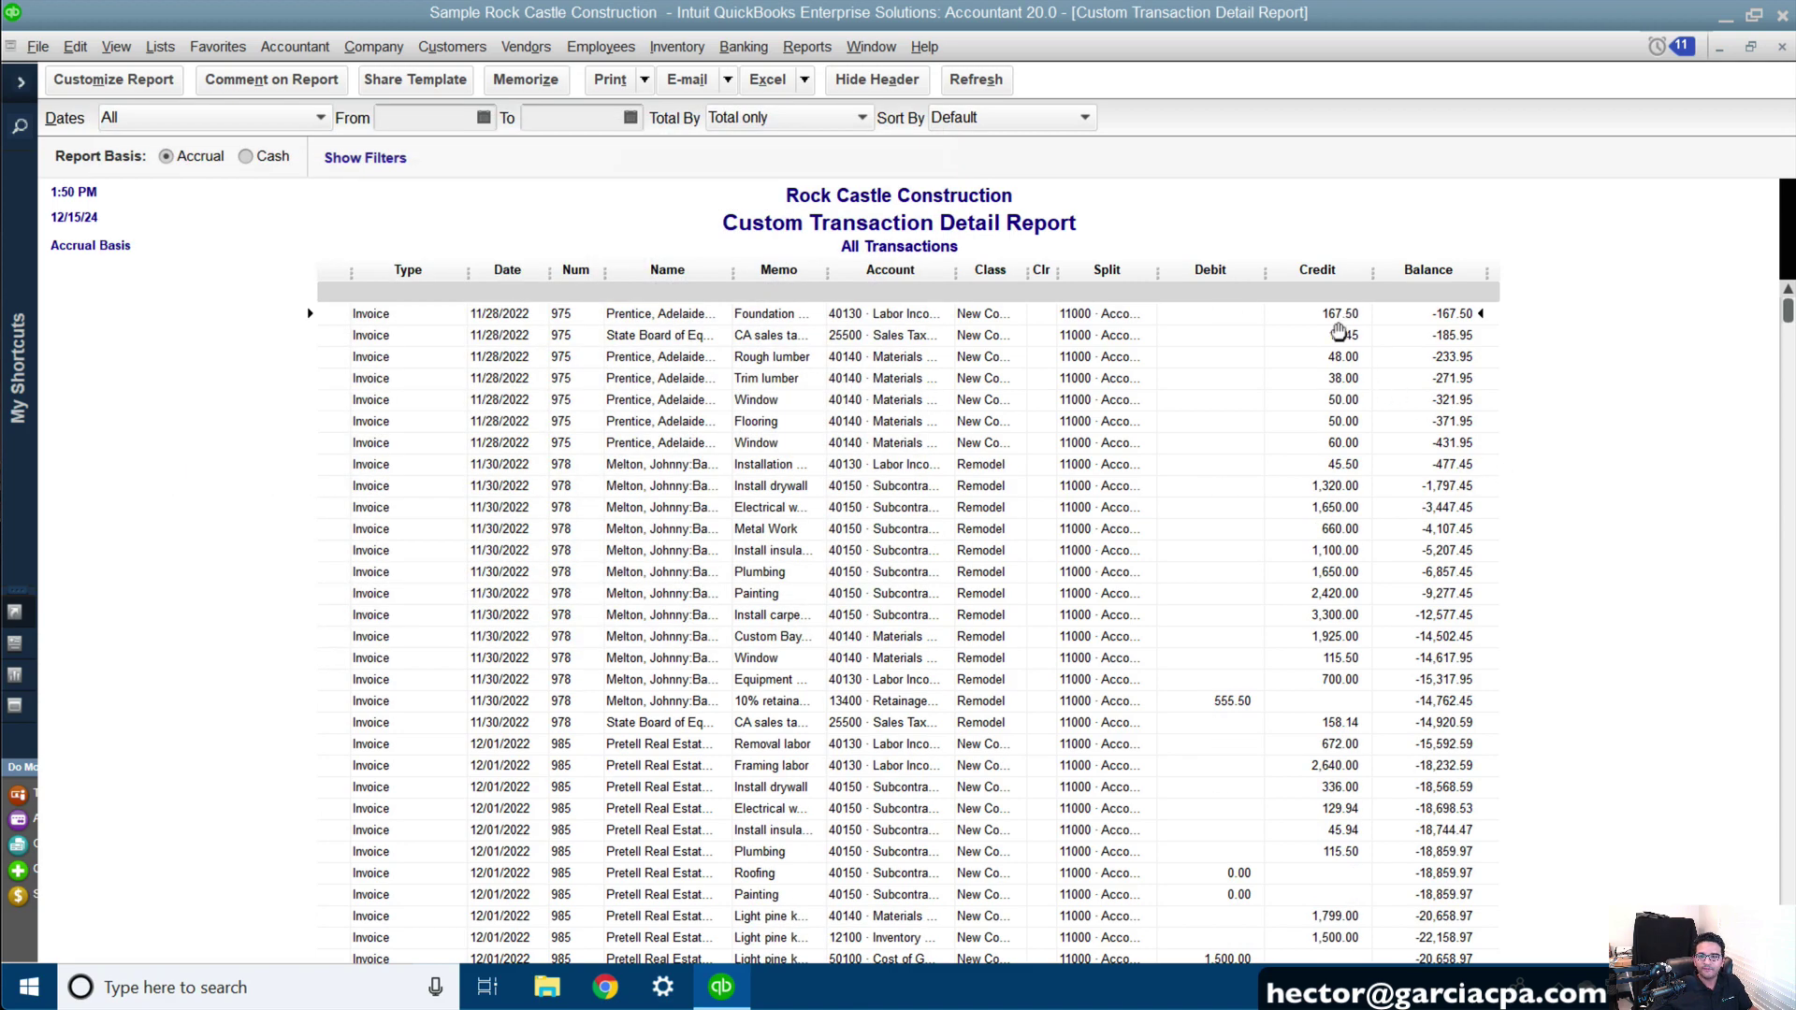
# - Open the invoice behind the 555.50 debit, examine its retainage line, and return to the report
pyautogui.click(1216, 699)
pyautogui.doubleClick(1231, 699)
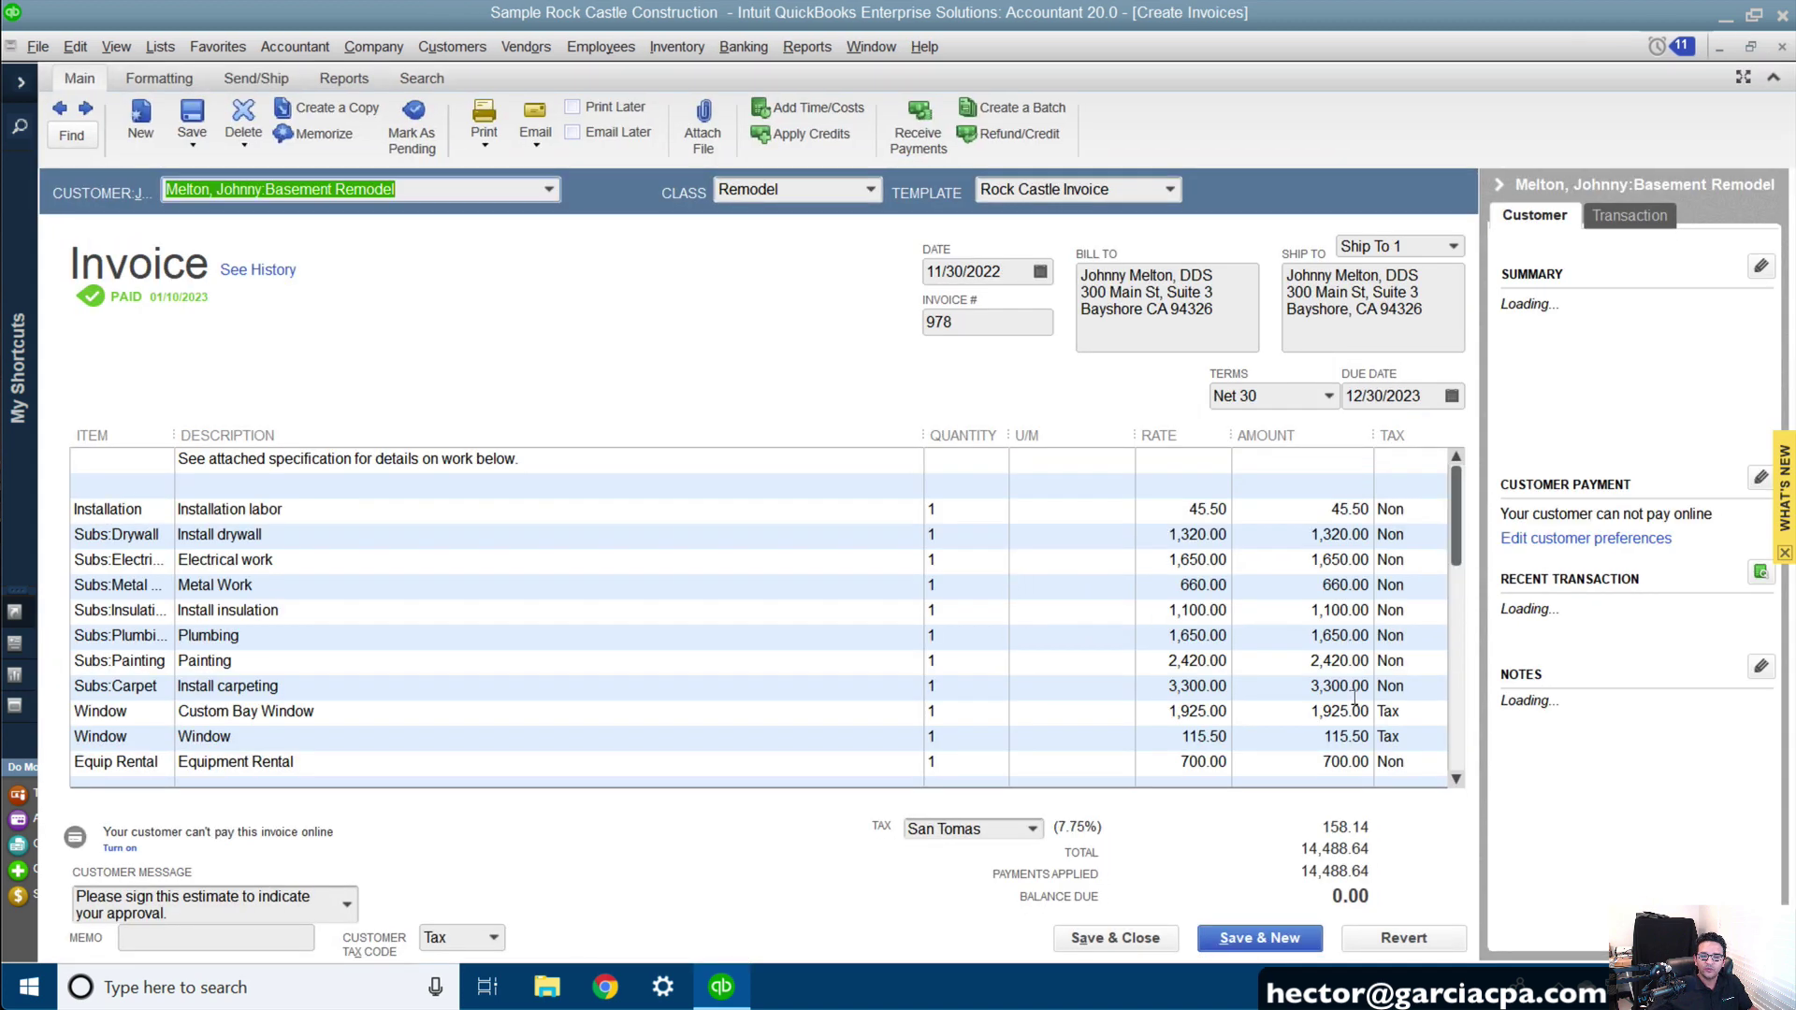
pyautogui.moveTo(1451, 523); pyautogui.dragTo(1450, 702)
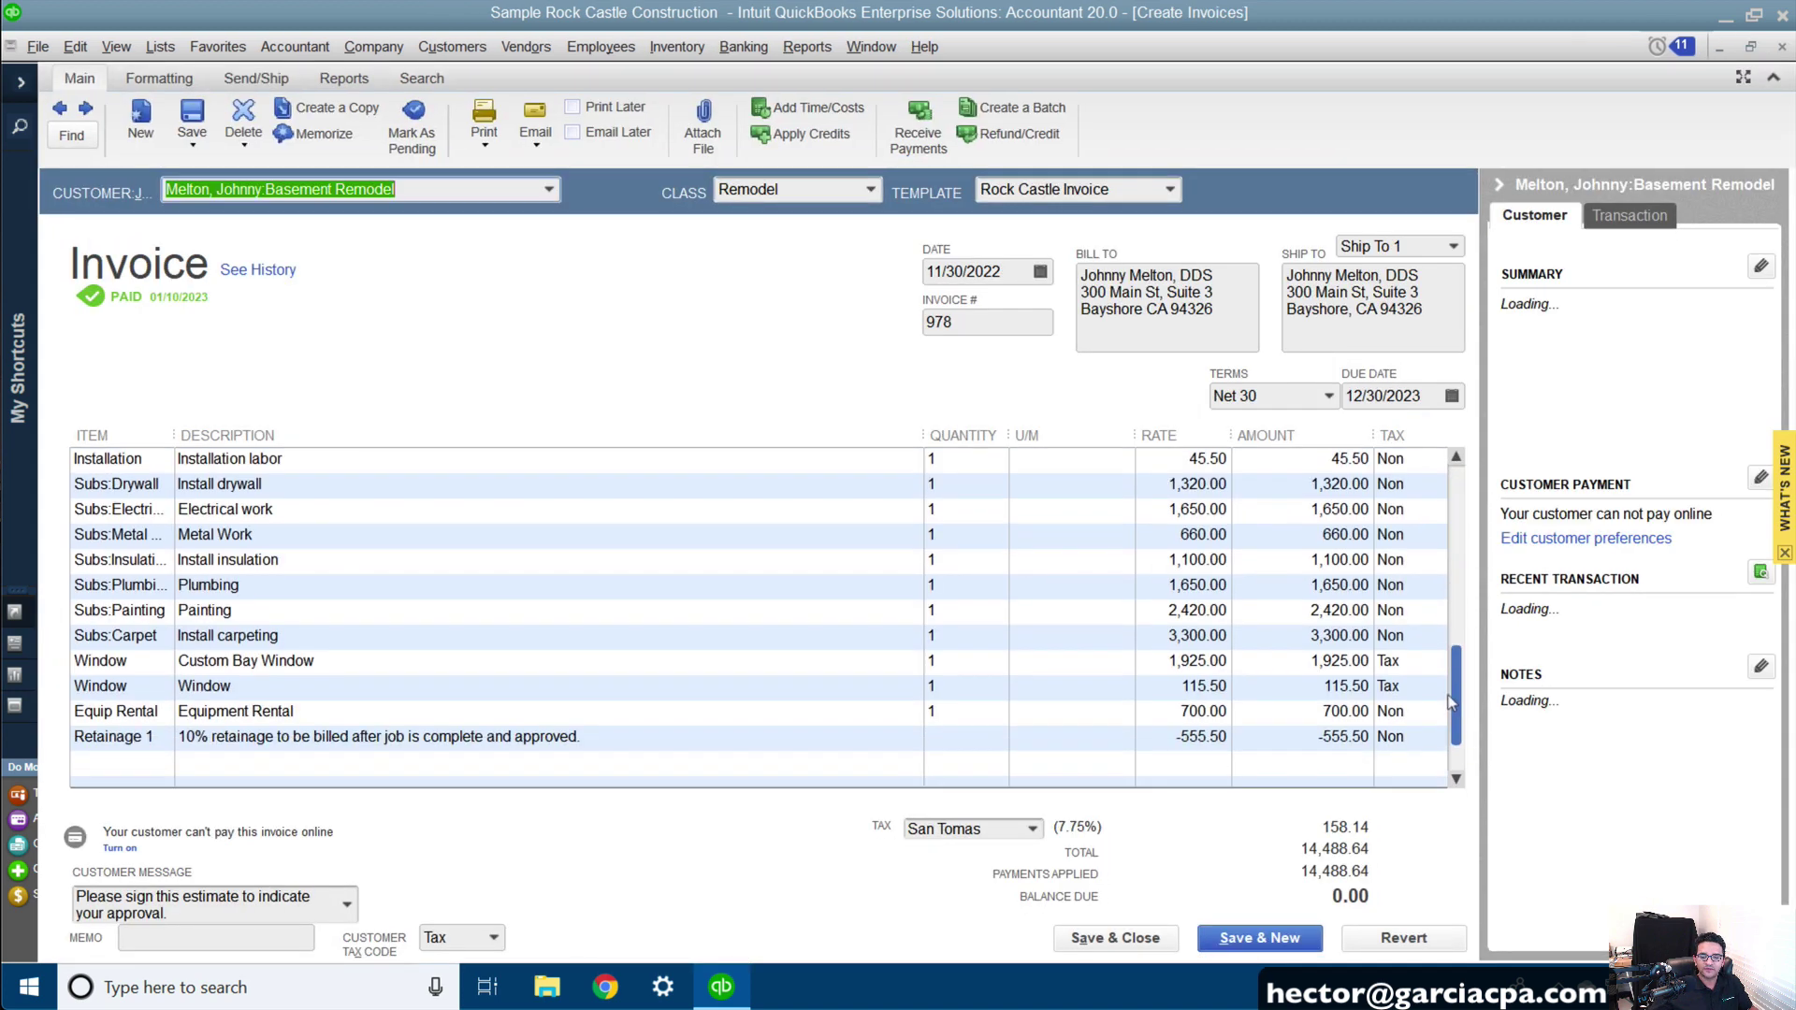
pyautogui.click(1139, 739)
pyautogui.press('Escape')
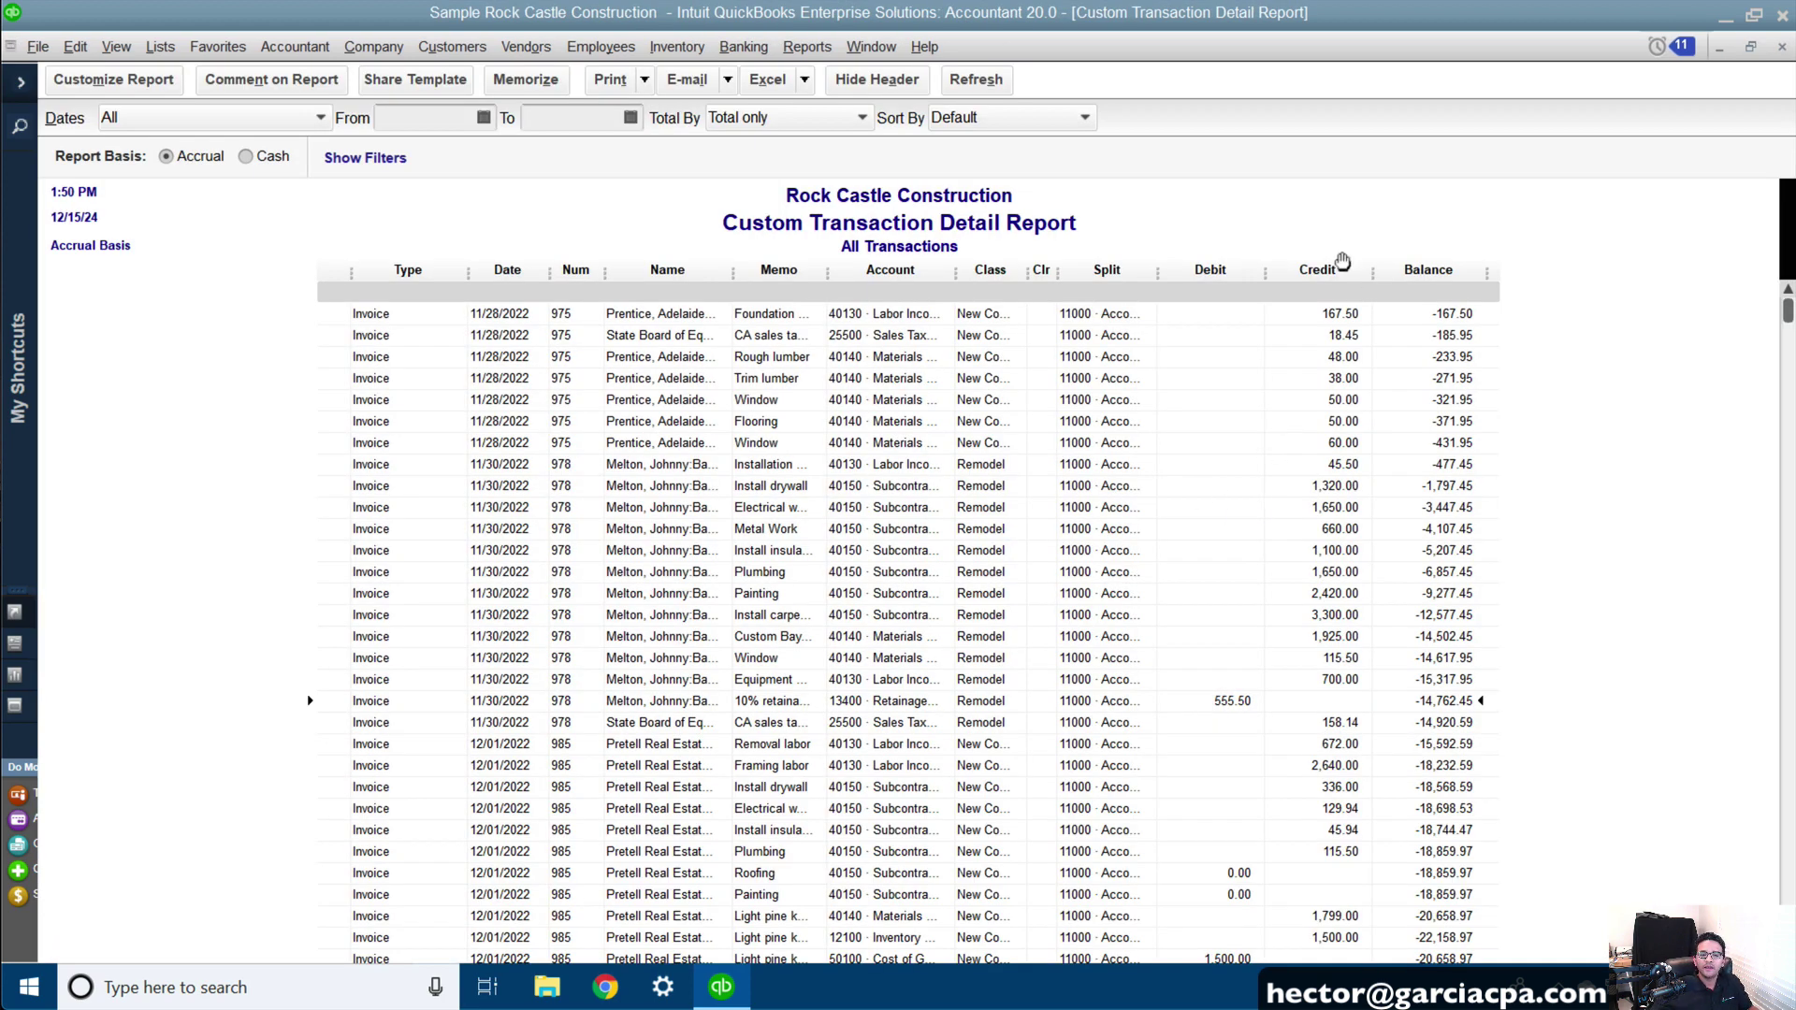
# - Add a Paid Status filter set to Open to the report
pyautogui.click(112, 81)
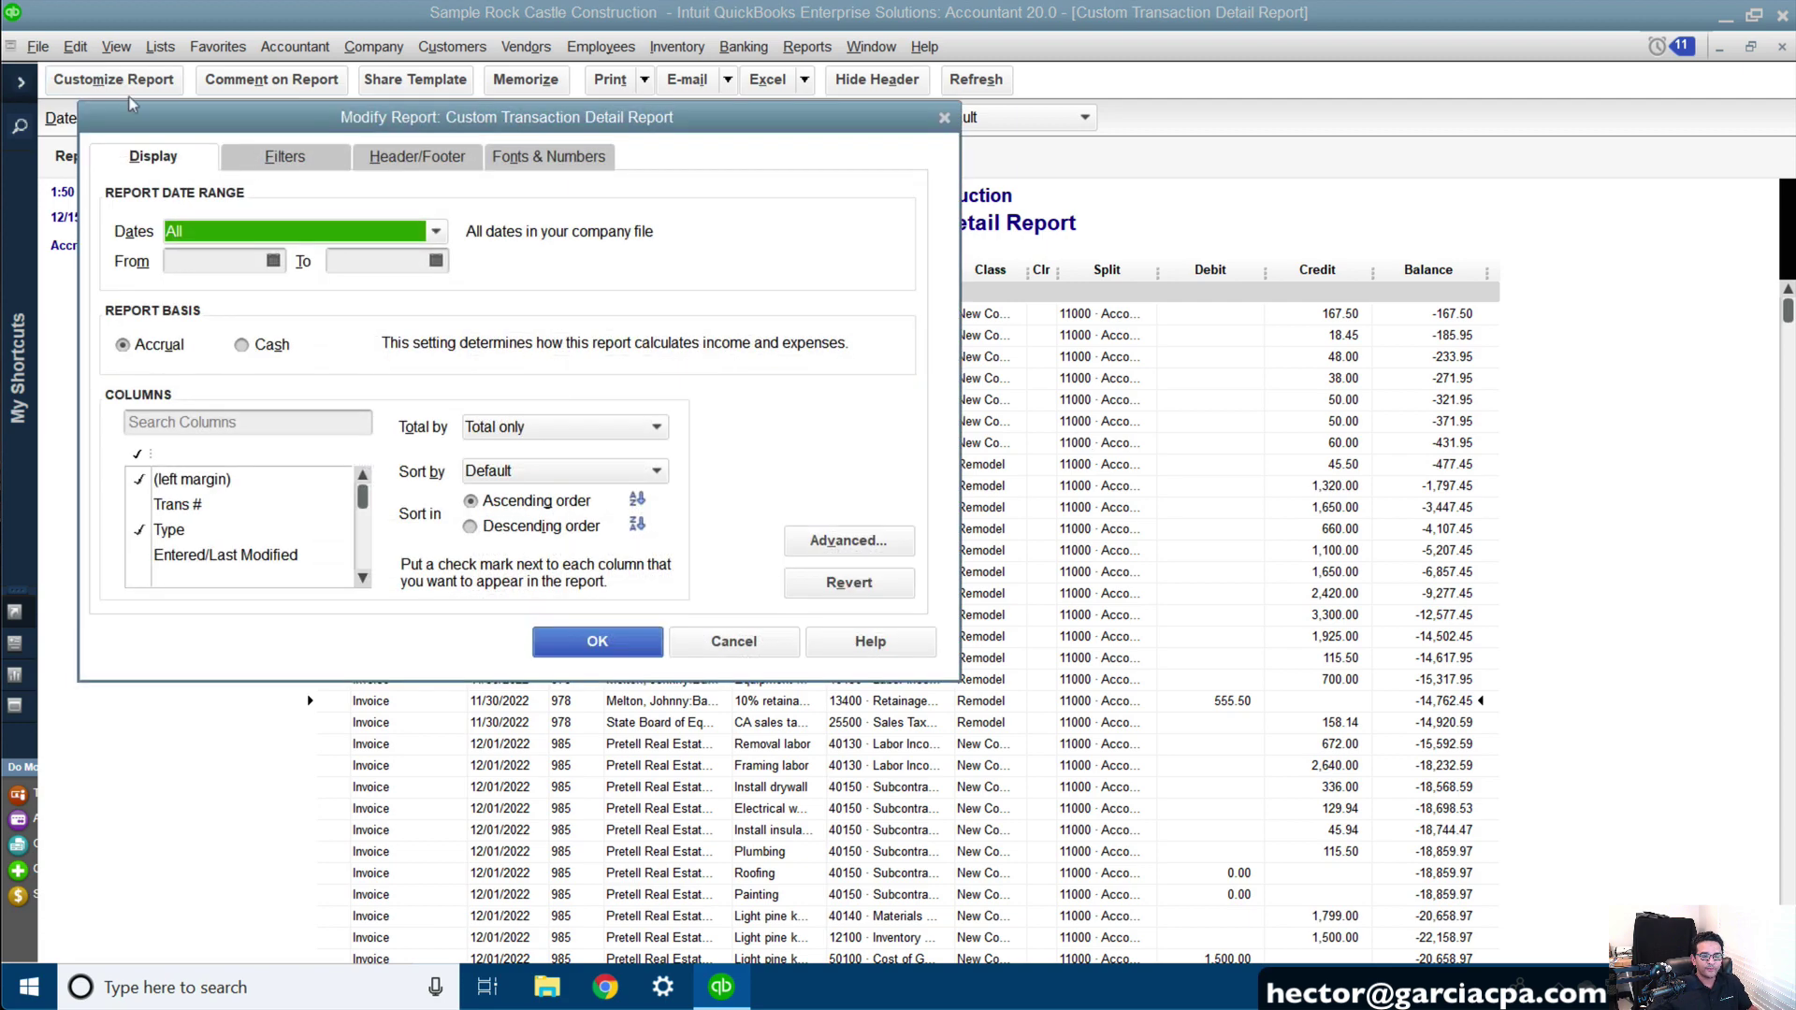
pyautogui.click(285, 159)
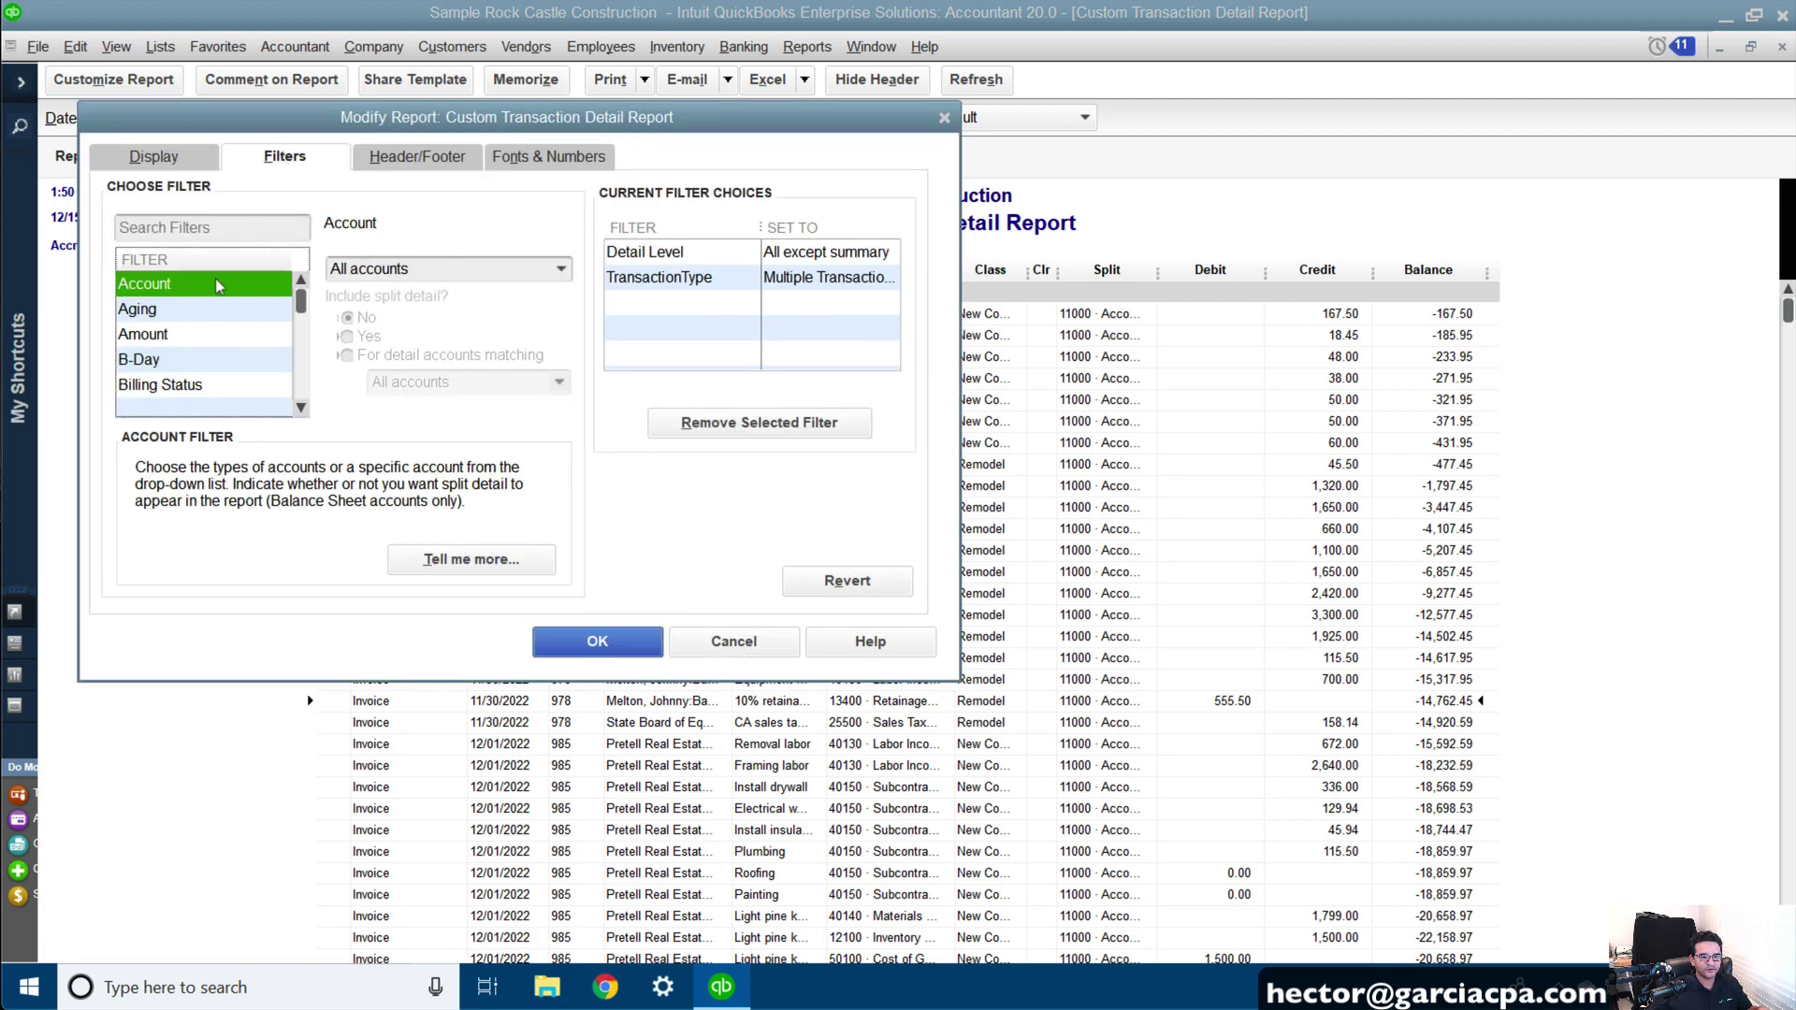
pyautogui.click(178, 334)
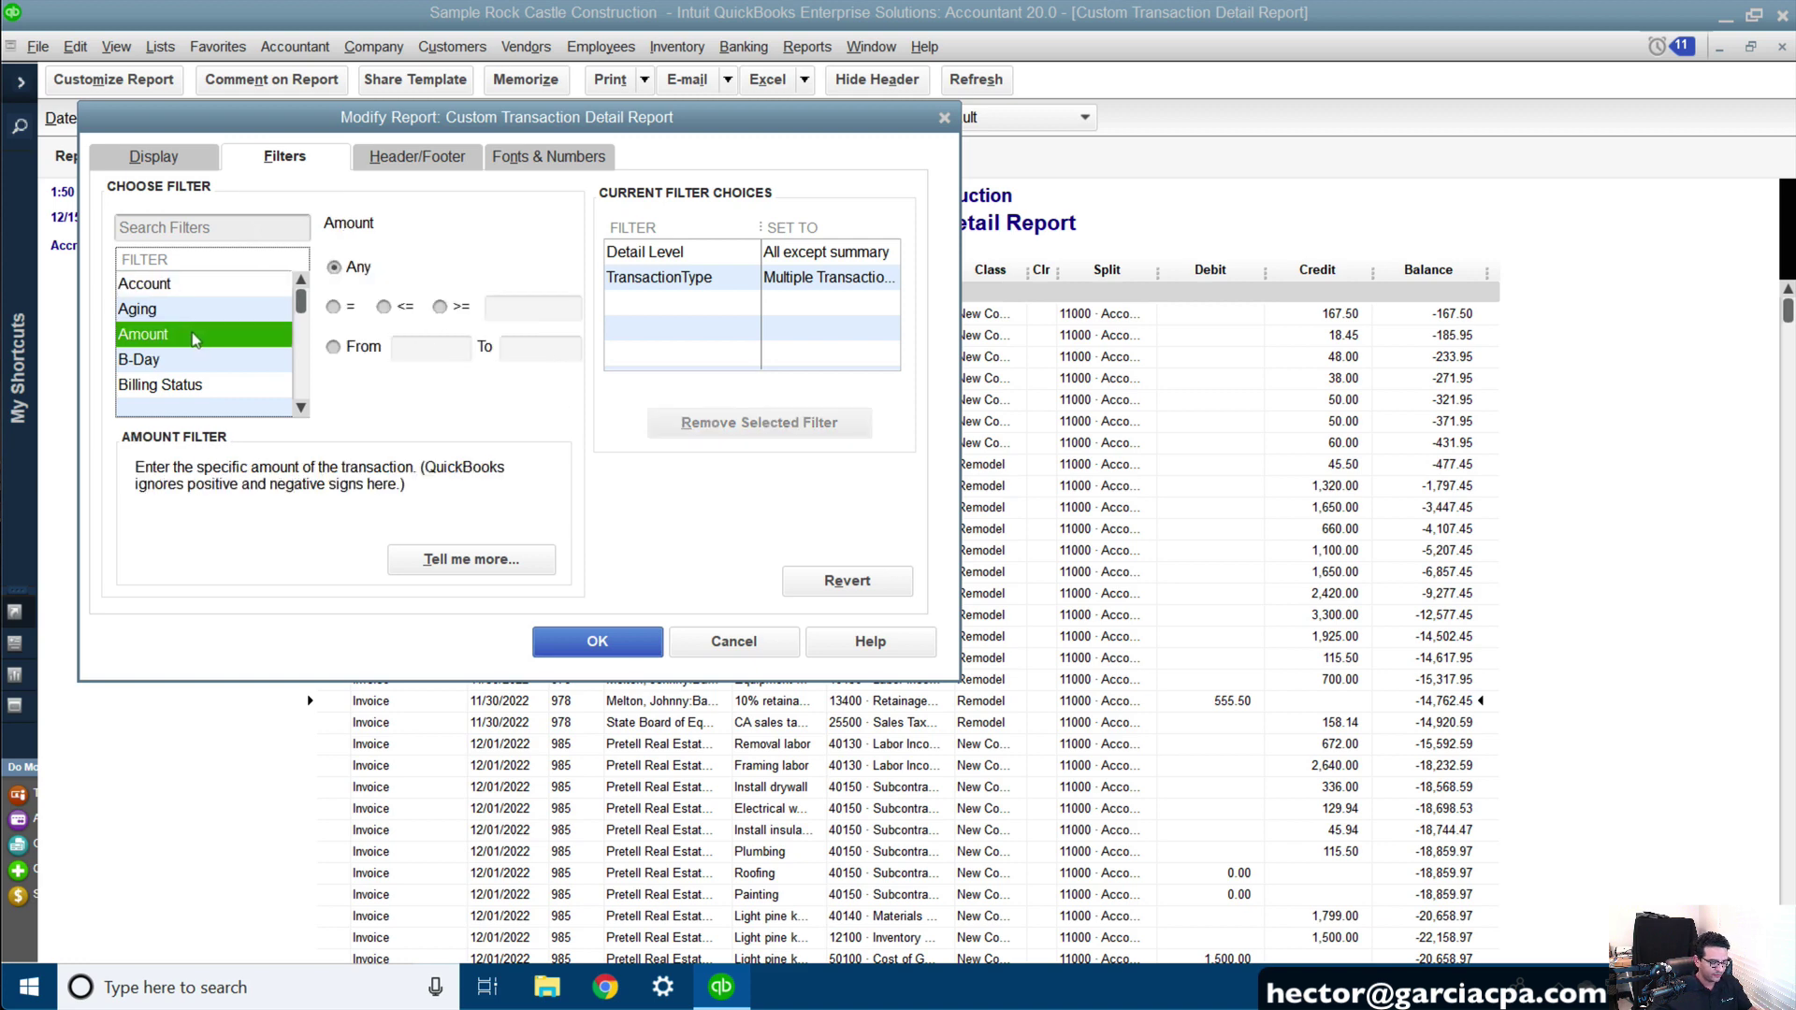
pyautogui.scroll(-8, 196, 339)
pyautogui.click(196, 335)
pyautogui.click(186, 362)
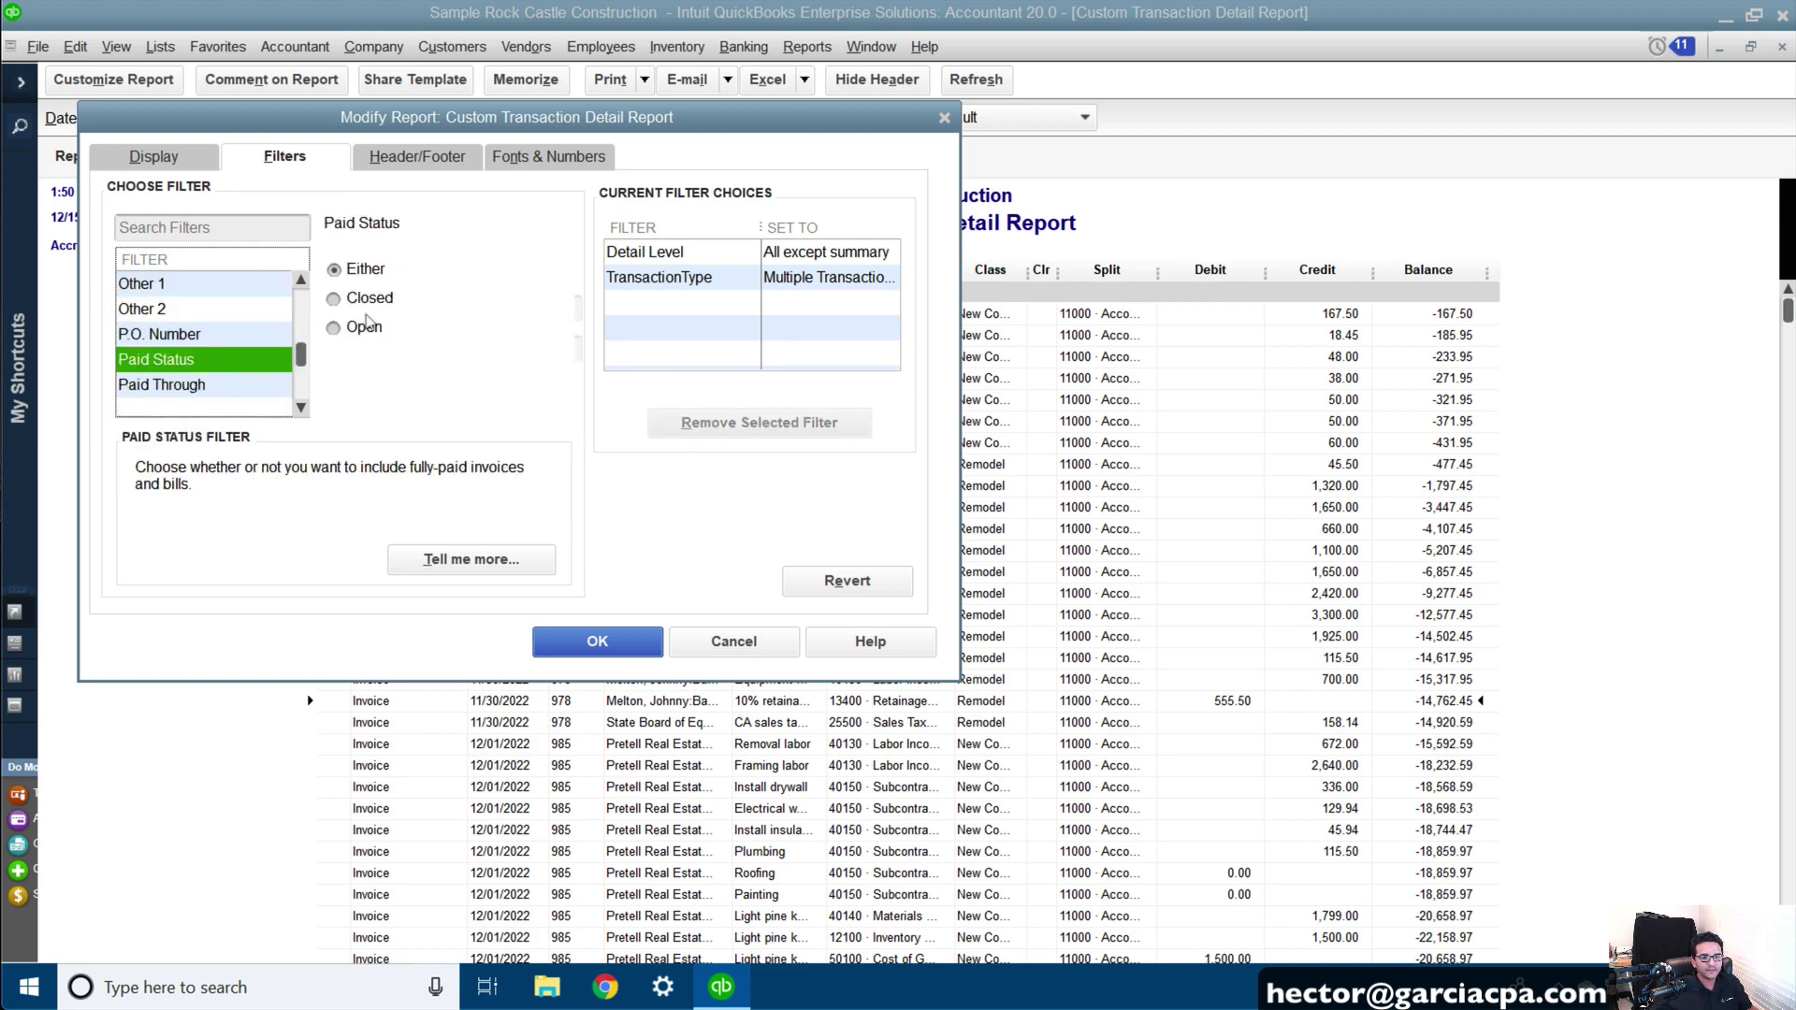
pyautogui.click(334, 328)
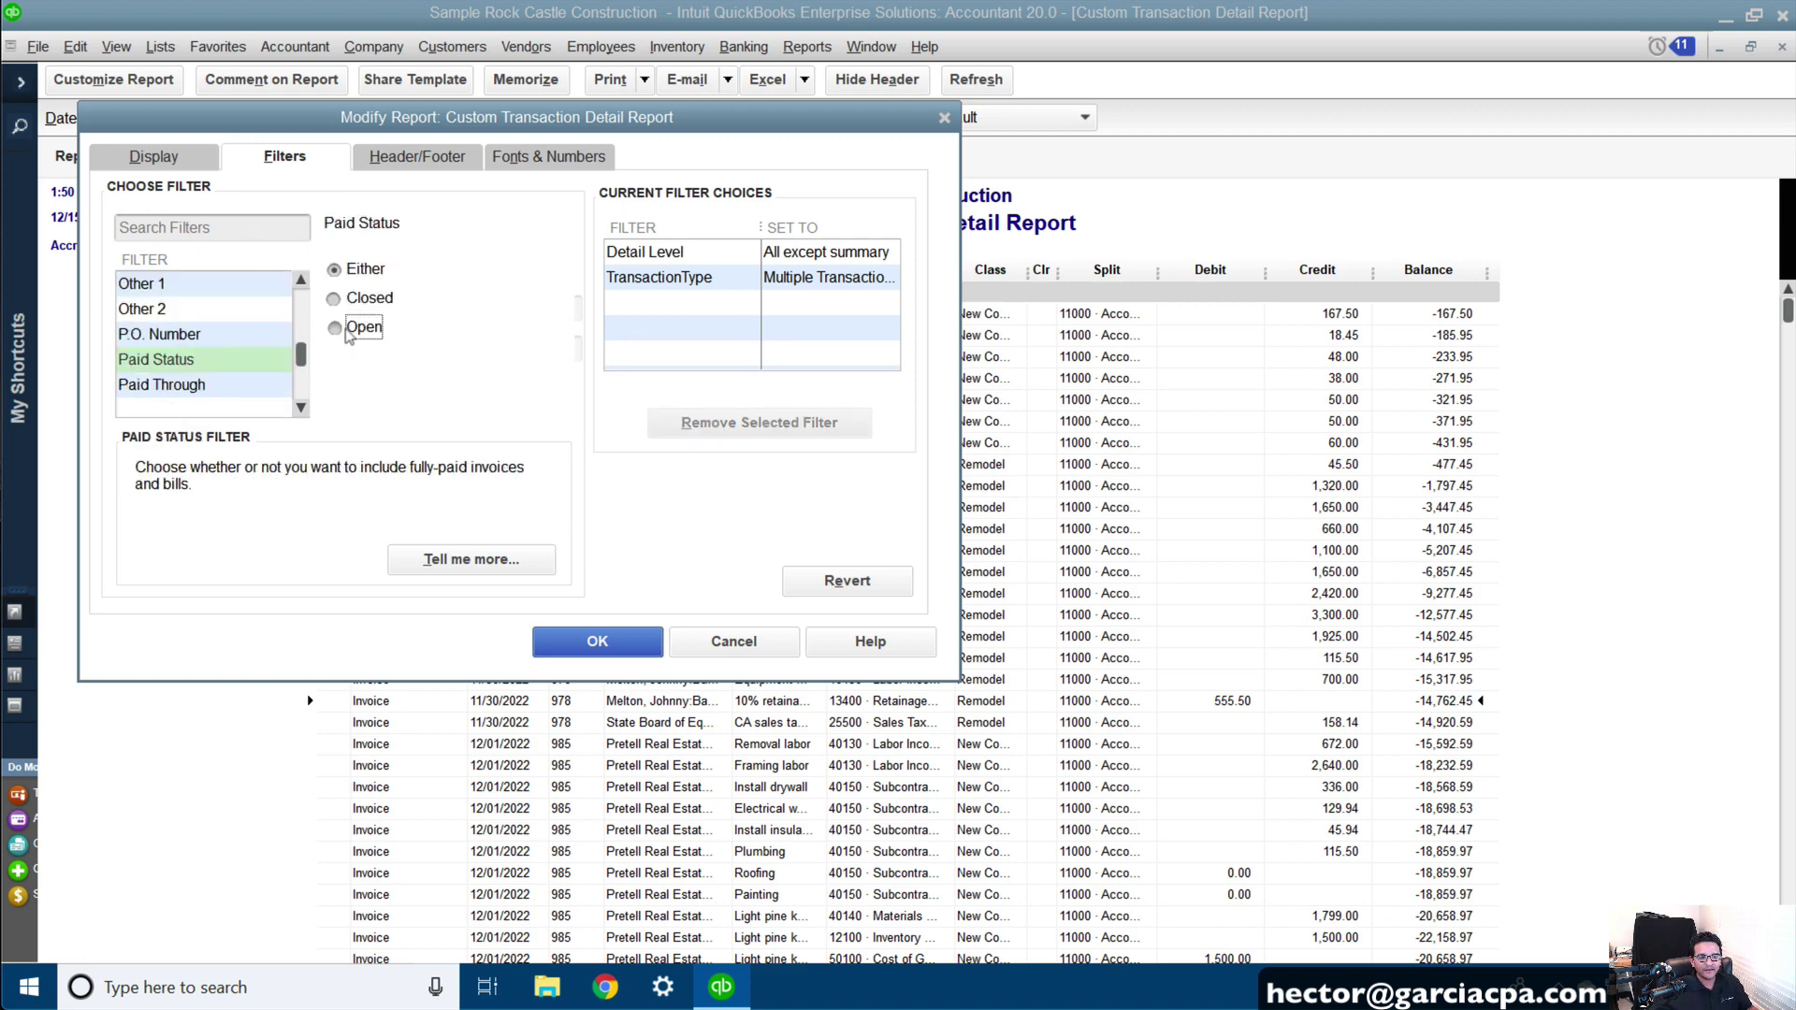
pyautogui.click(597, 641)
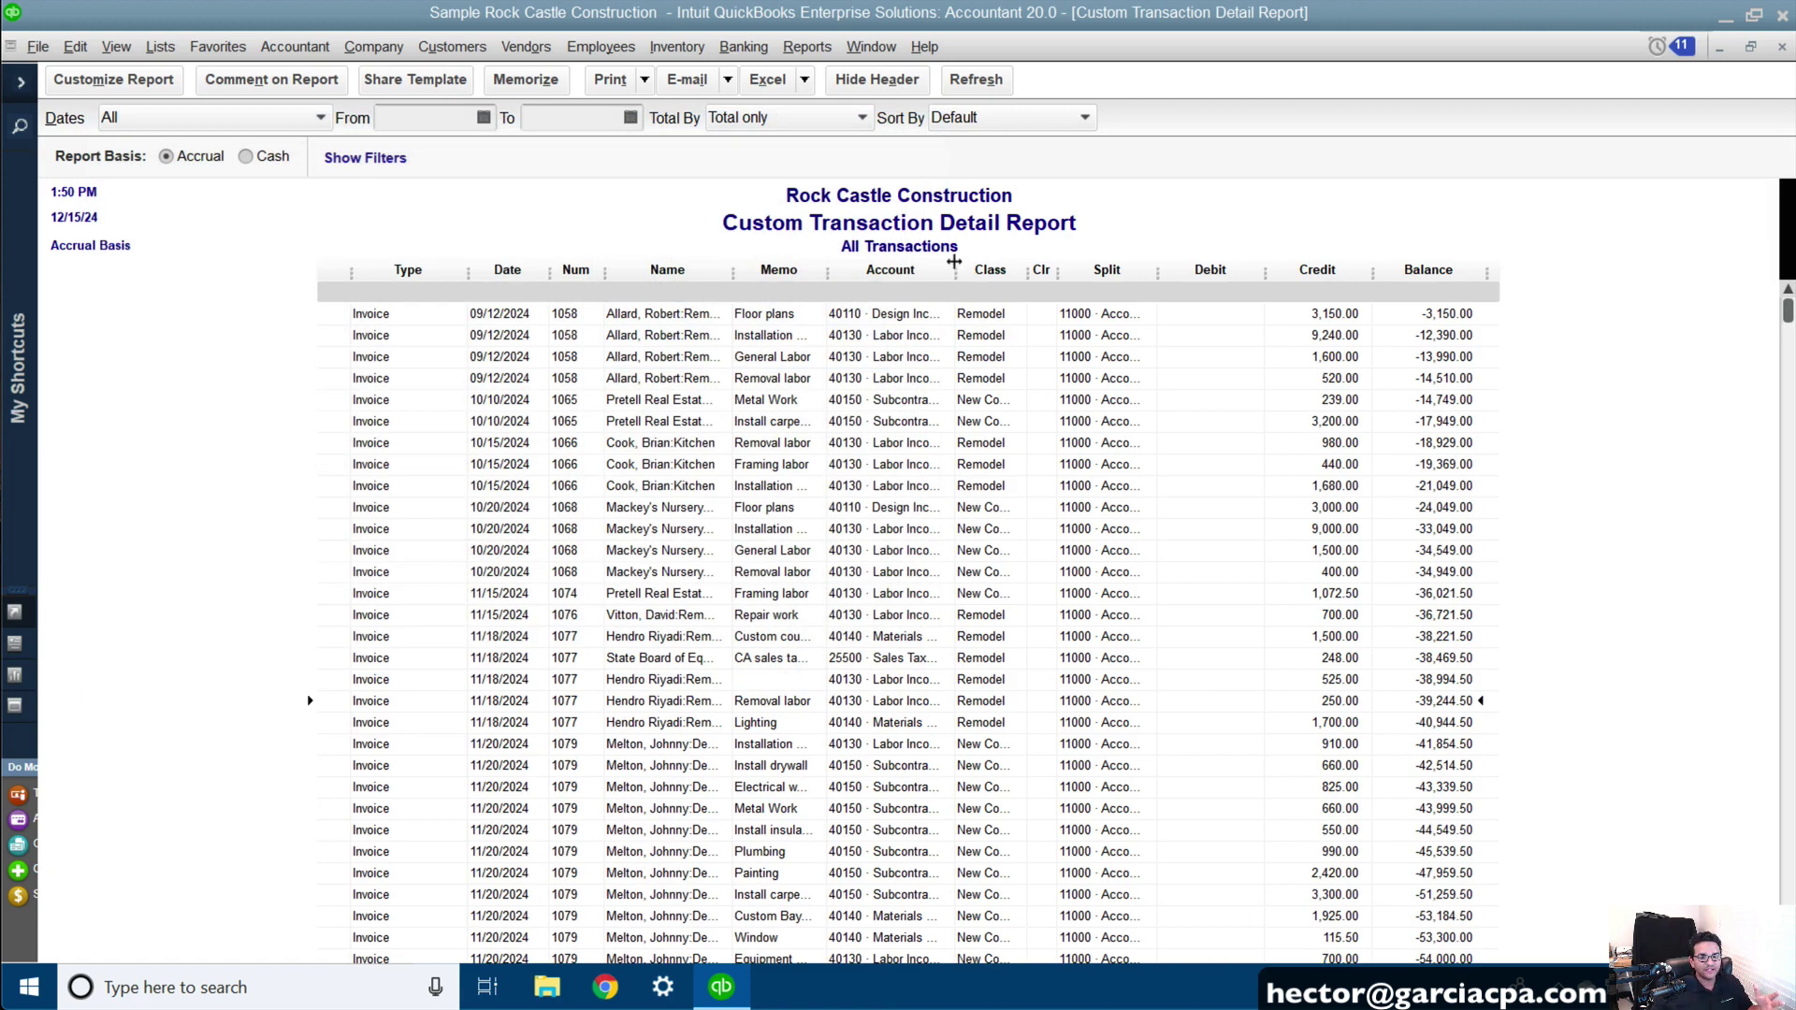
# - Add the Item, Item Description and Open Balance columns to the report
pyautogui.click(104, 82)
pyautogui.click(196, 413)
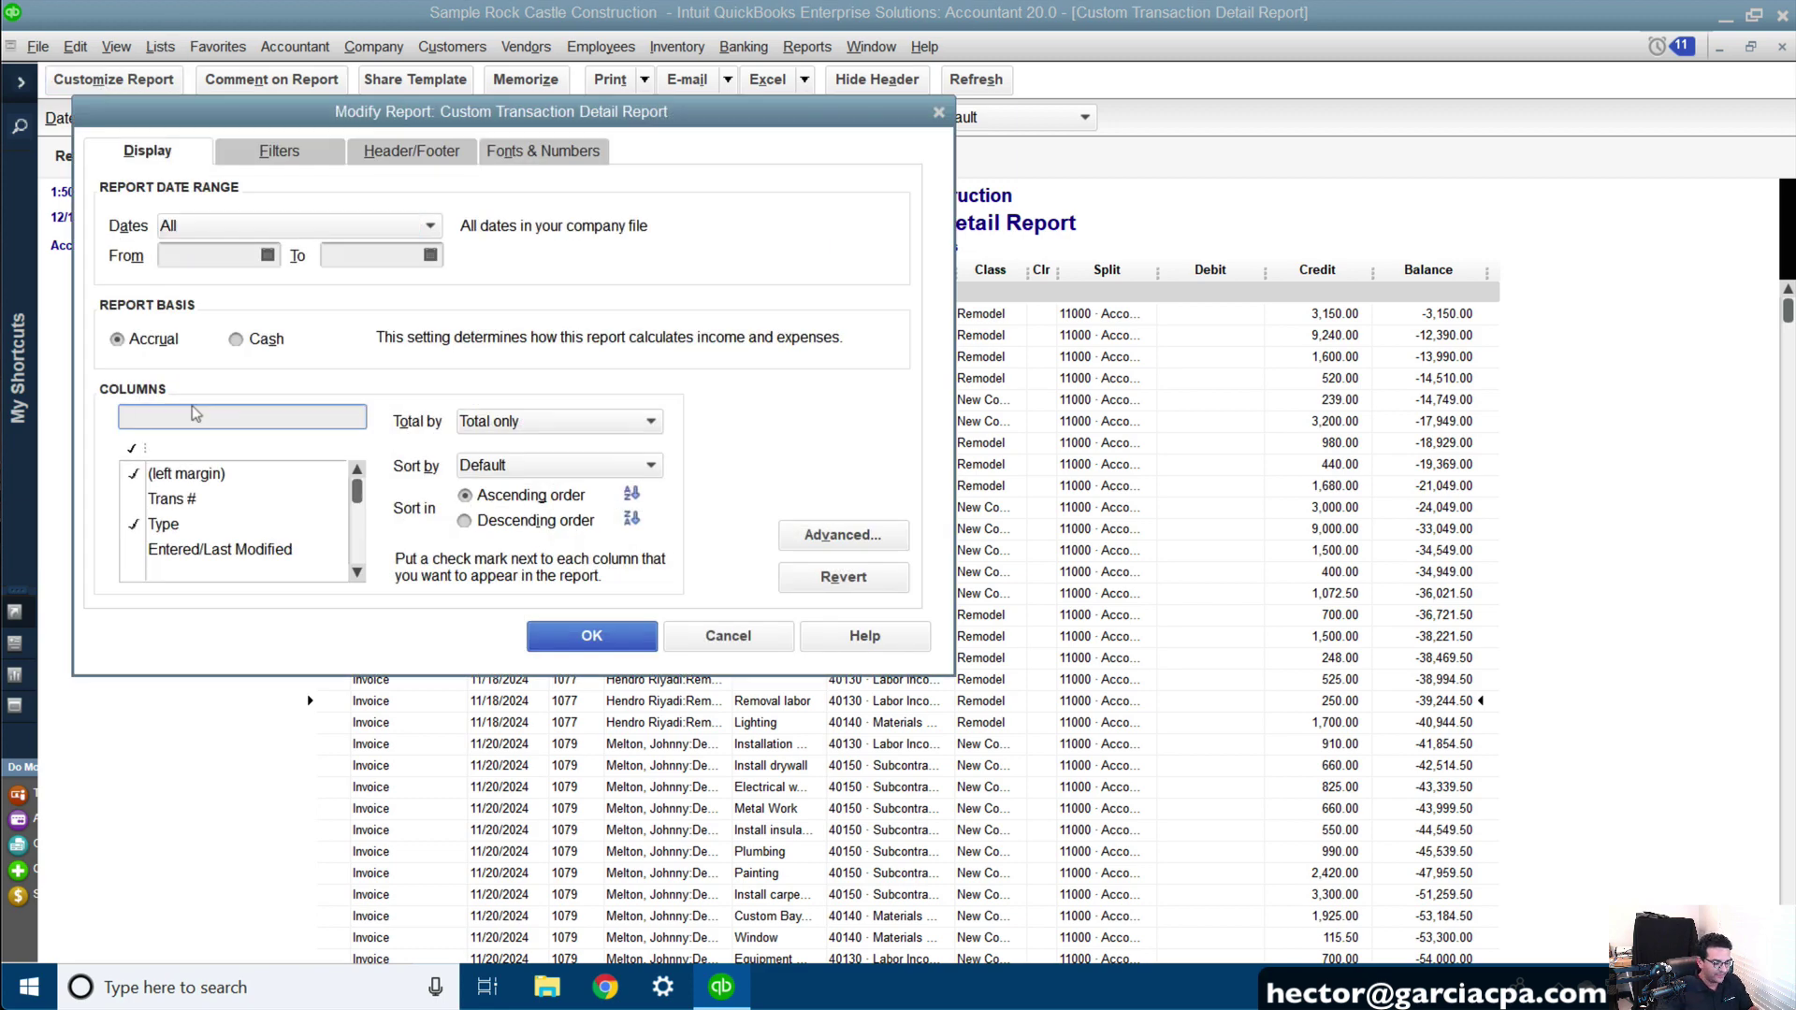
pyautogui.write('item')
pyautogui.click(187, 477)
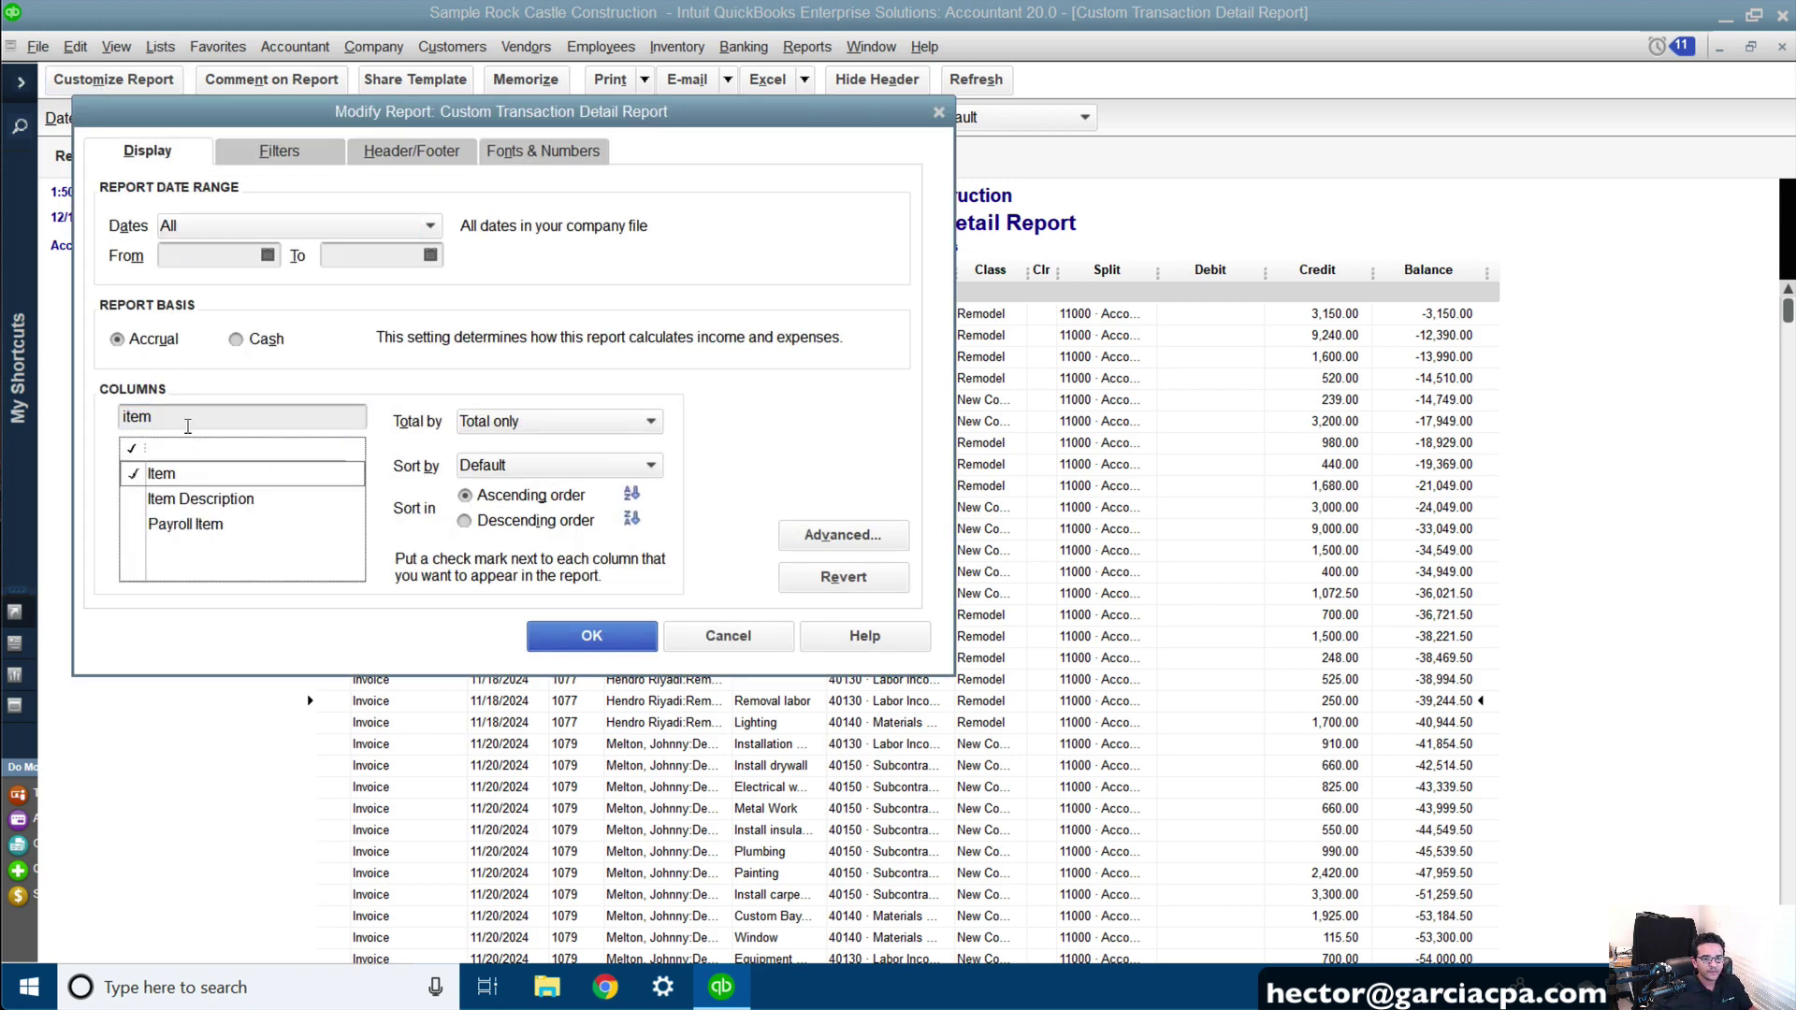
pyautogui.click(196, 501)
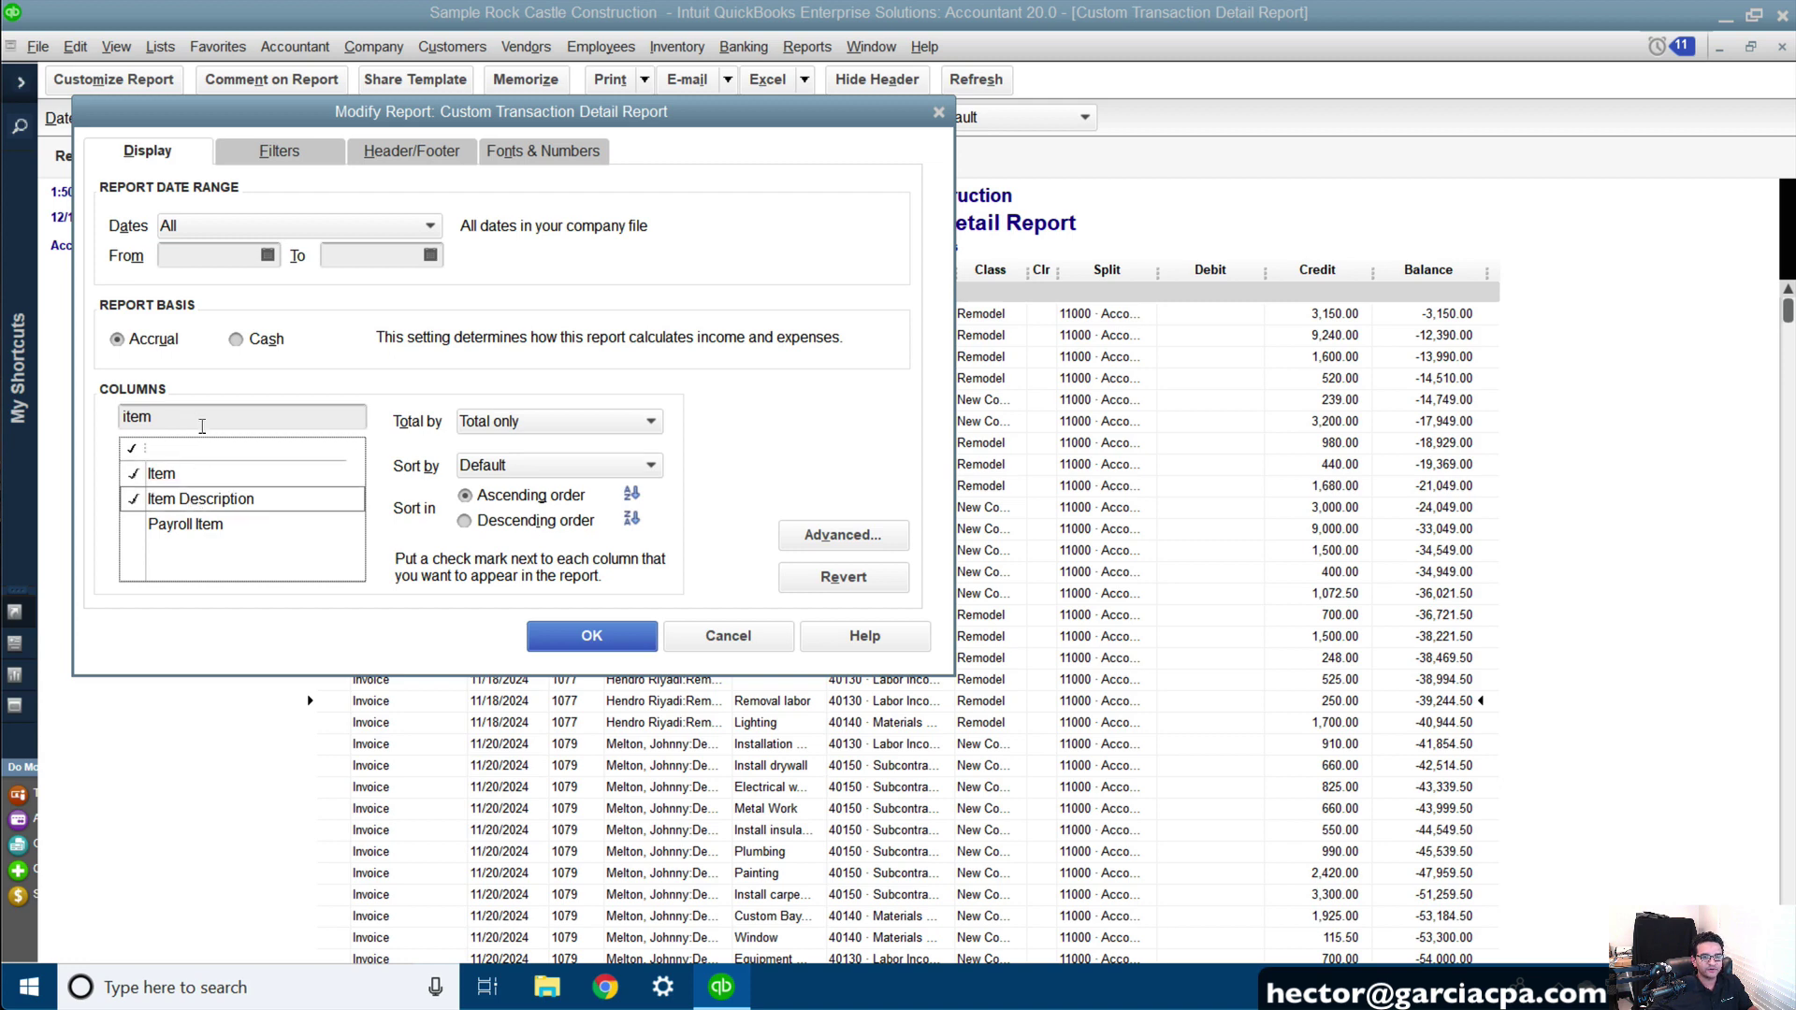
pyautogui.doubleClick(172, 418)
pyautogui.write('open')
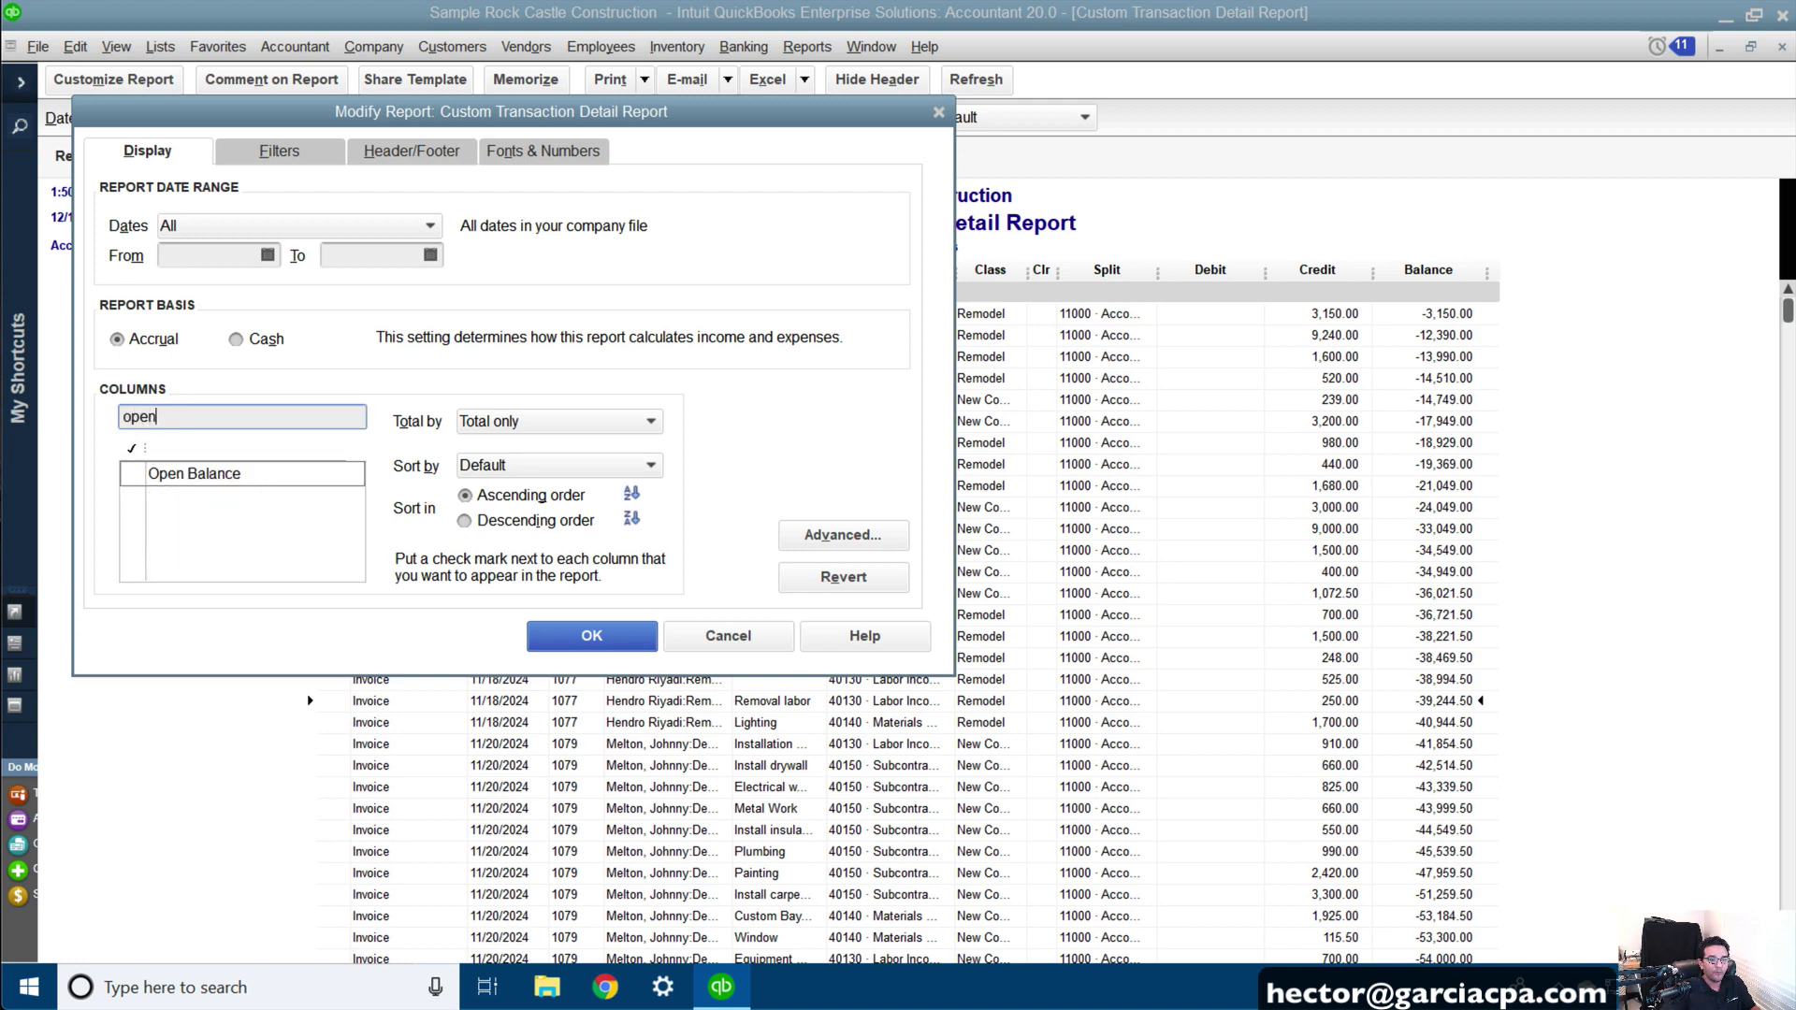
pyautogui.click(131, 473)
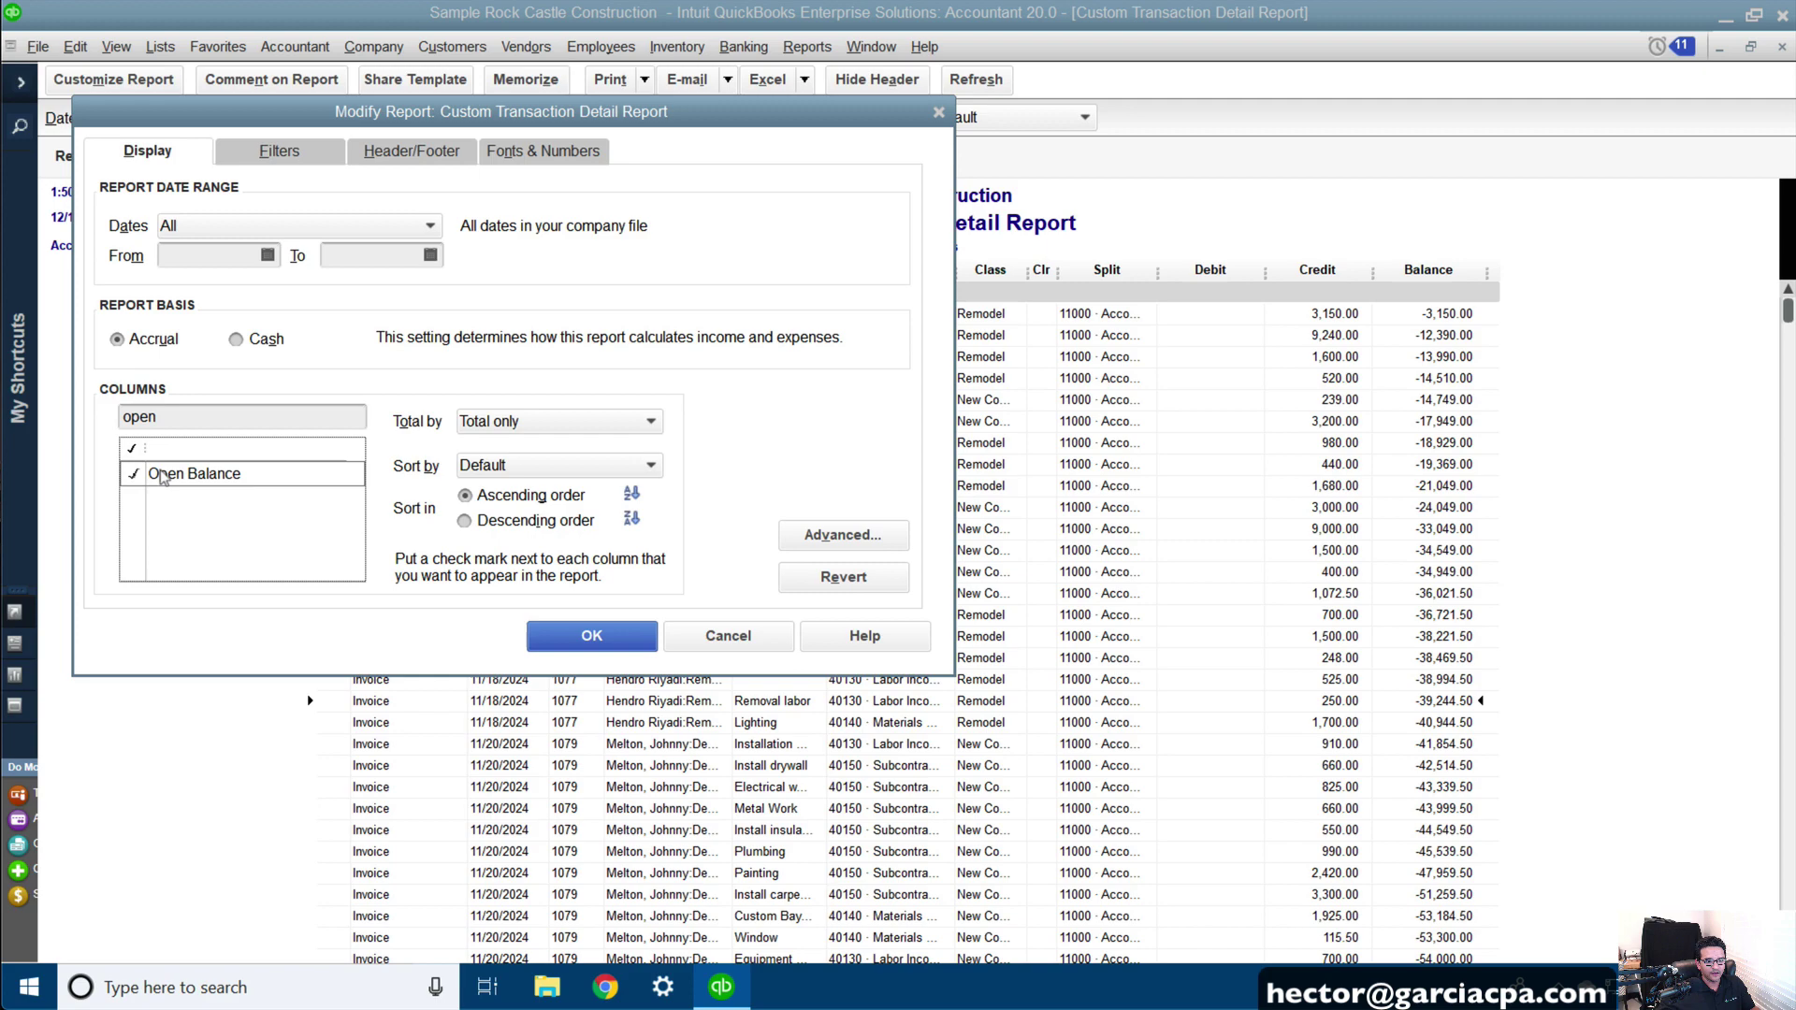
pyautogui.click(603, 639)
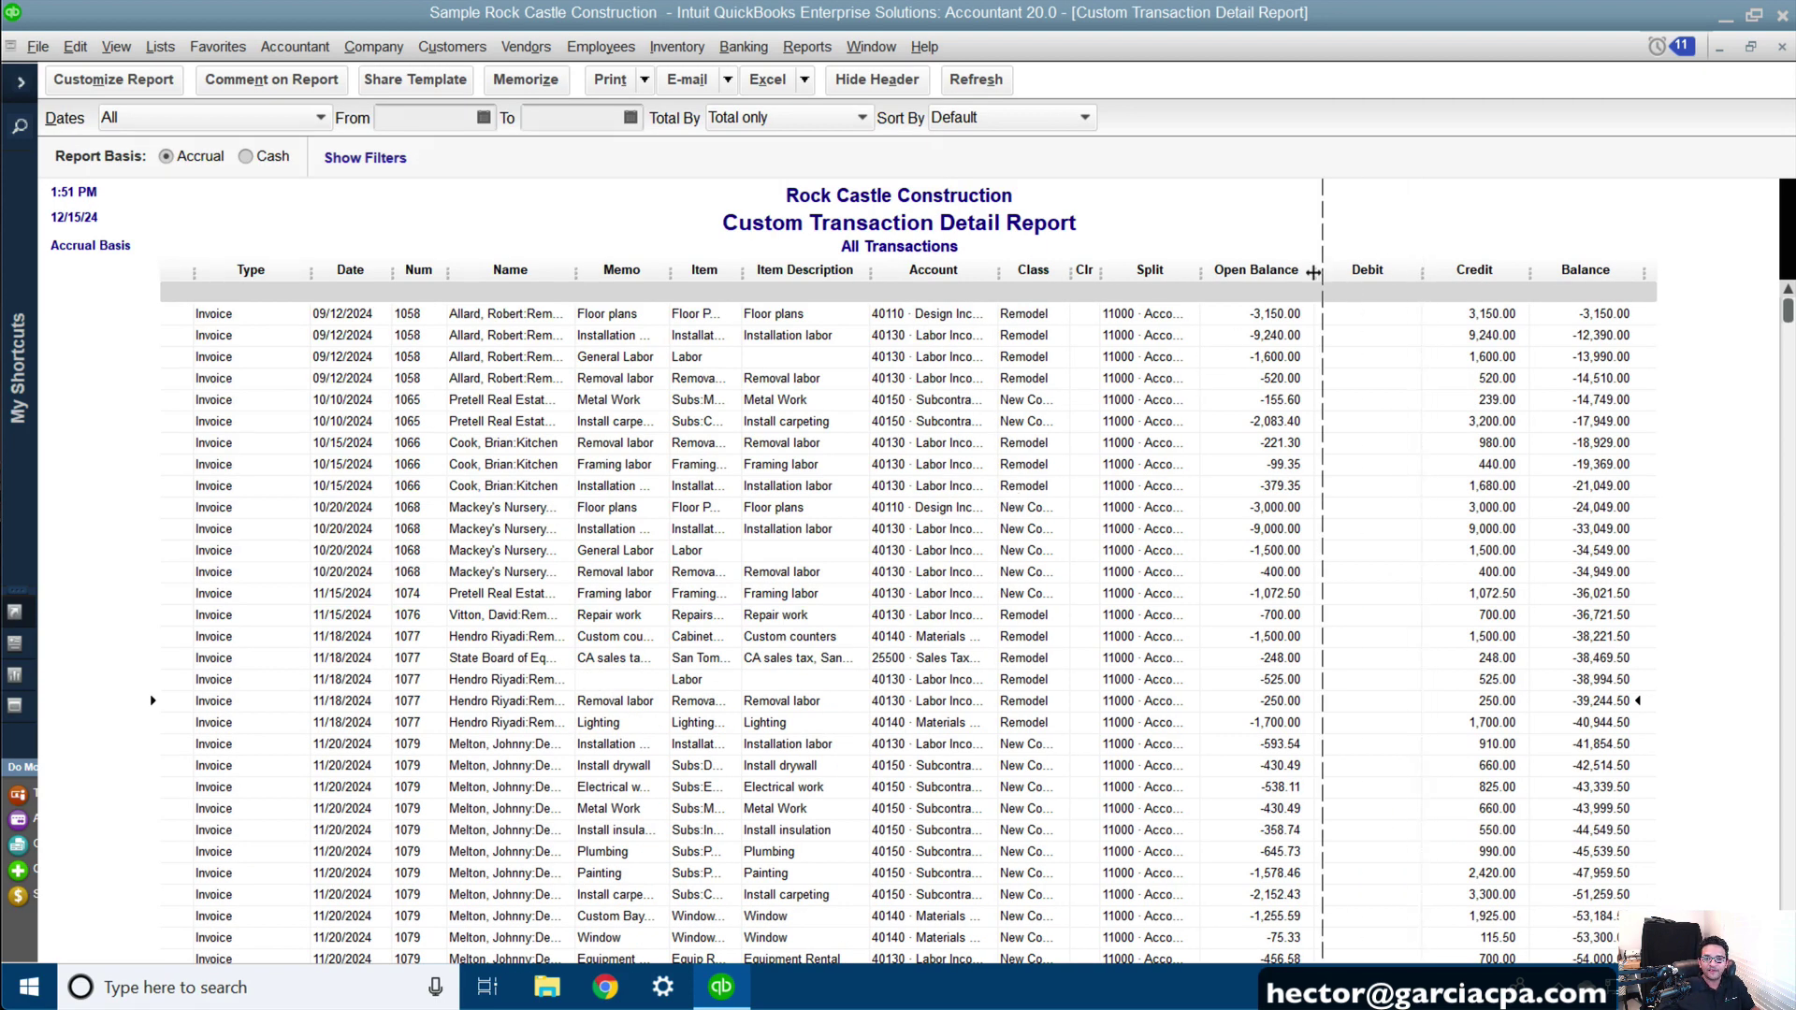
# - Remove the Debit, Credit, Balance and Clr columns from the report by collapsing their widths
pyautogui.moveTo(1313, 272); pyautogui.dragTo(1408, 275)
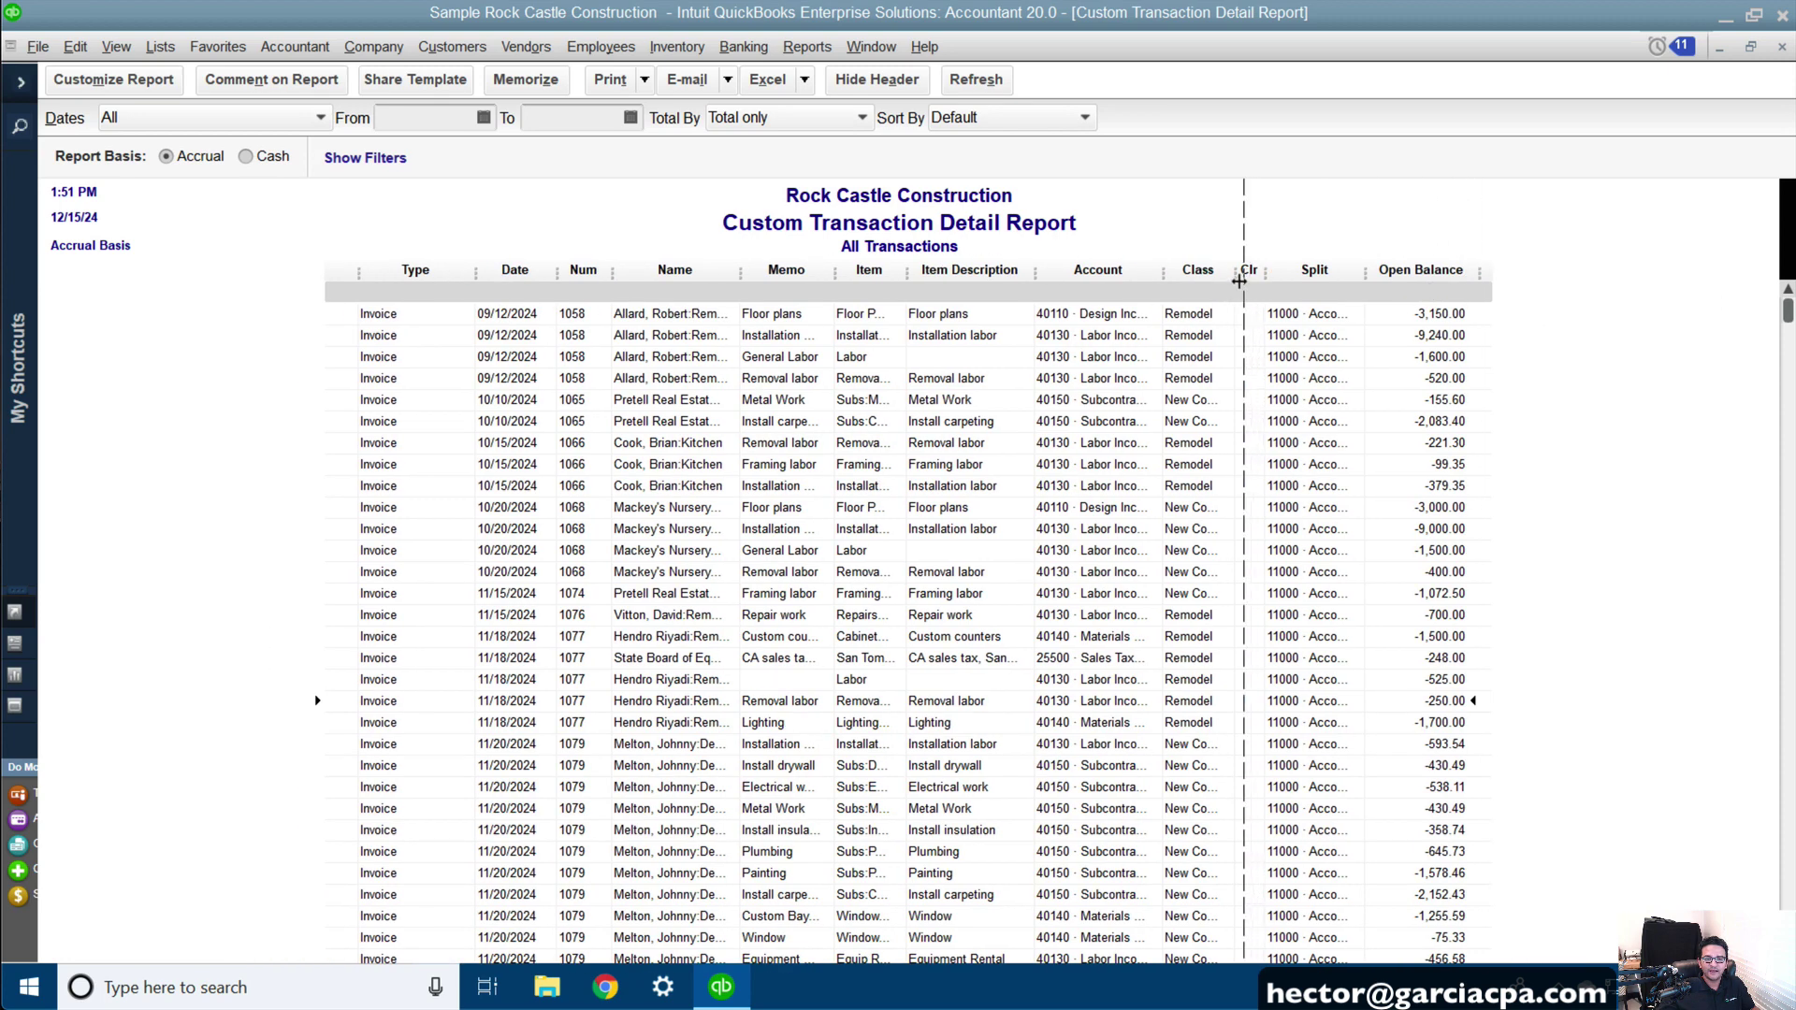
pyautogui.moveTo(1238, 280); pyautogui.dragTo(1231, 280)
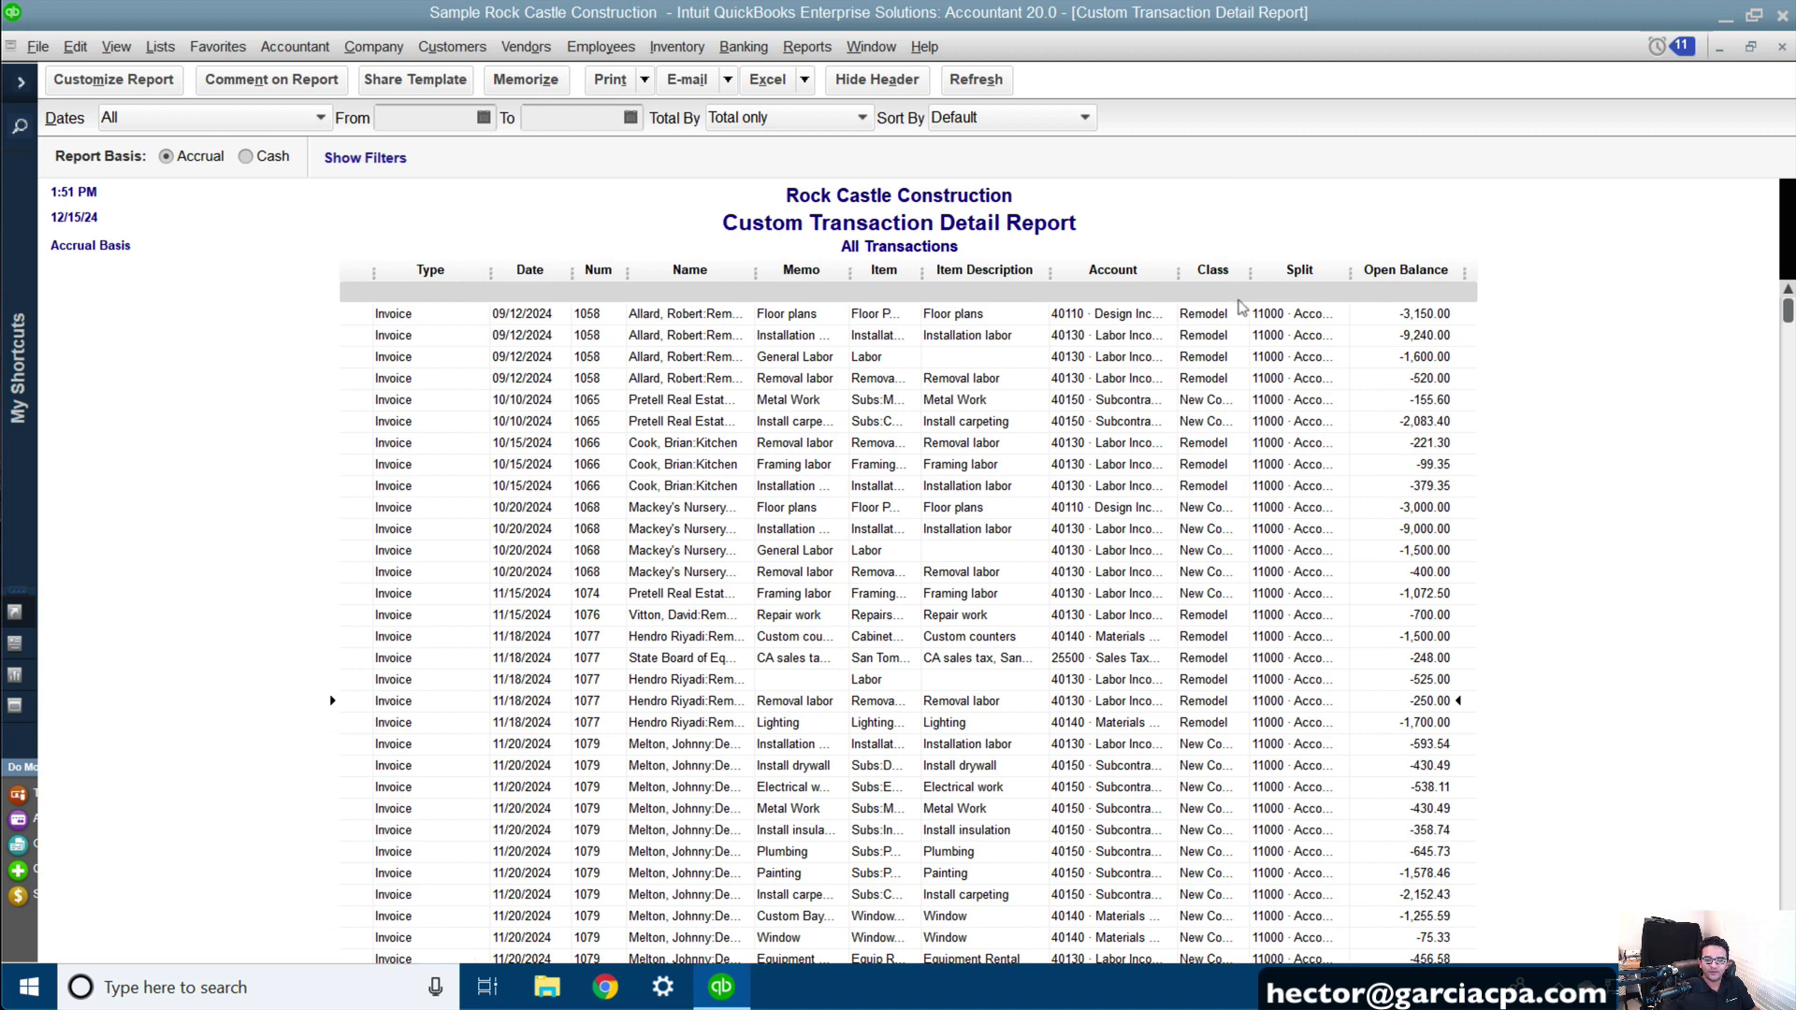
# - Widen the Item Description and Item columns and remove the Memo and Split columns by collapsing their widths
pyautogui.moveTo(1046, 265); pyautogui.dragTo(1096, 266)
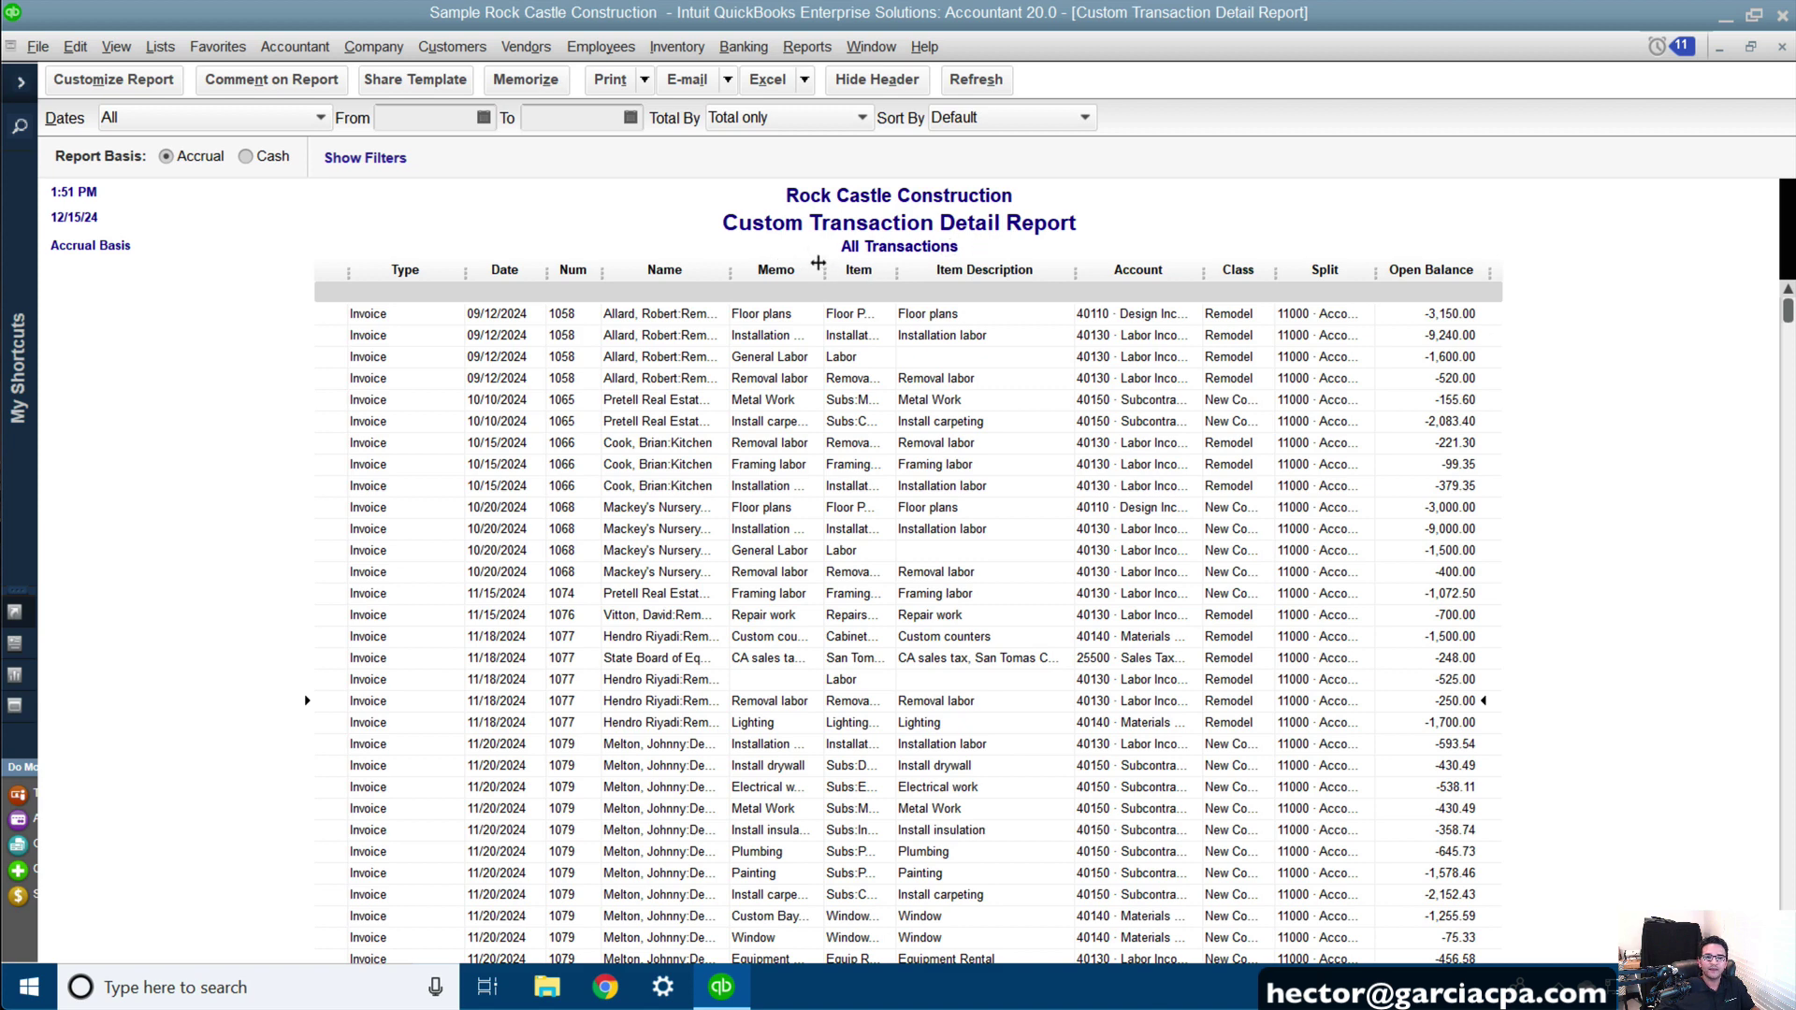
pyautogui.moveTo(815, 265)
pyautogui.mouseDown()
pyautogui.moveTo(728, 266)
pyautogui.moveTo(796, 264)
pyautogui.mouseUp()
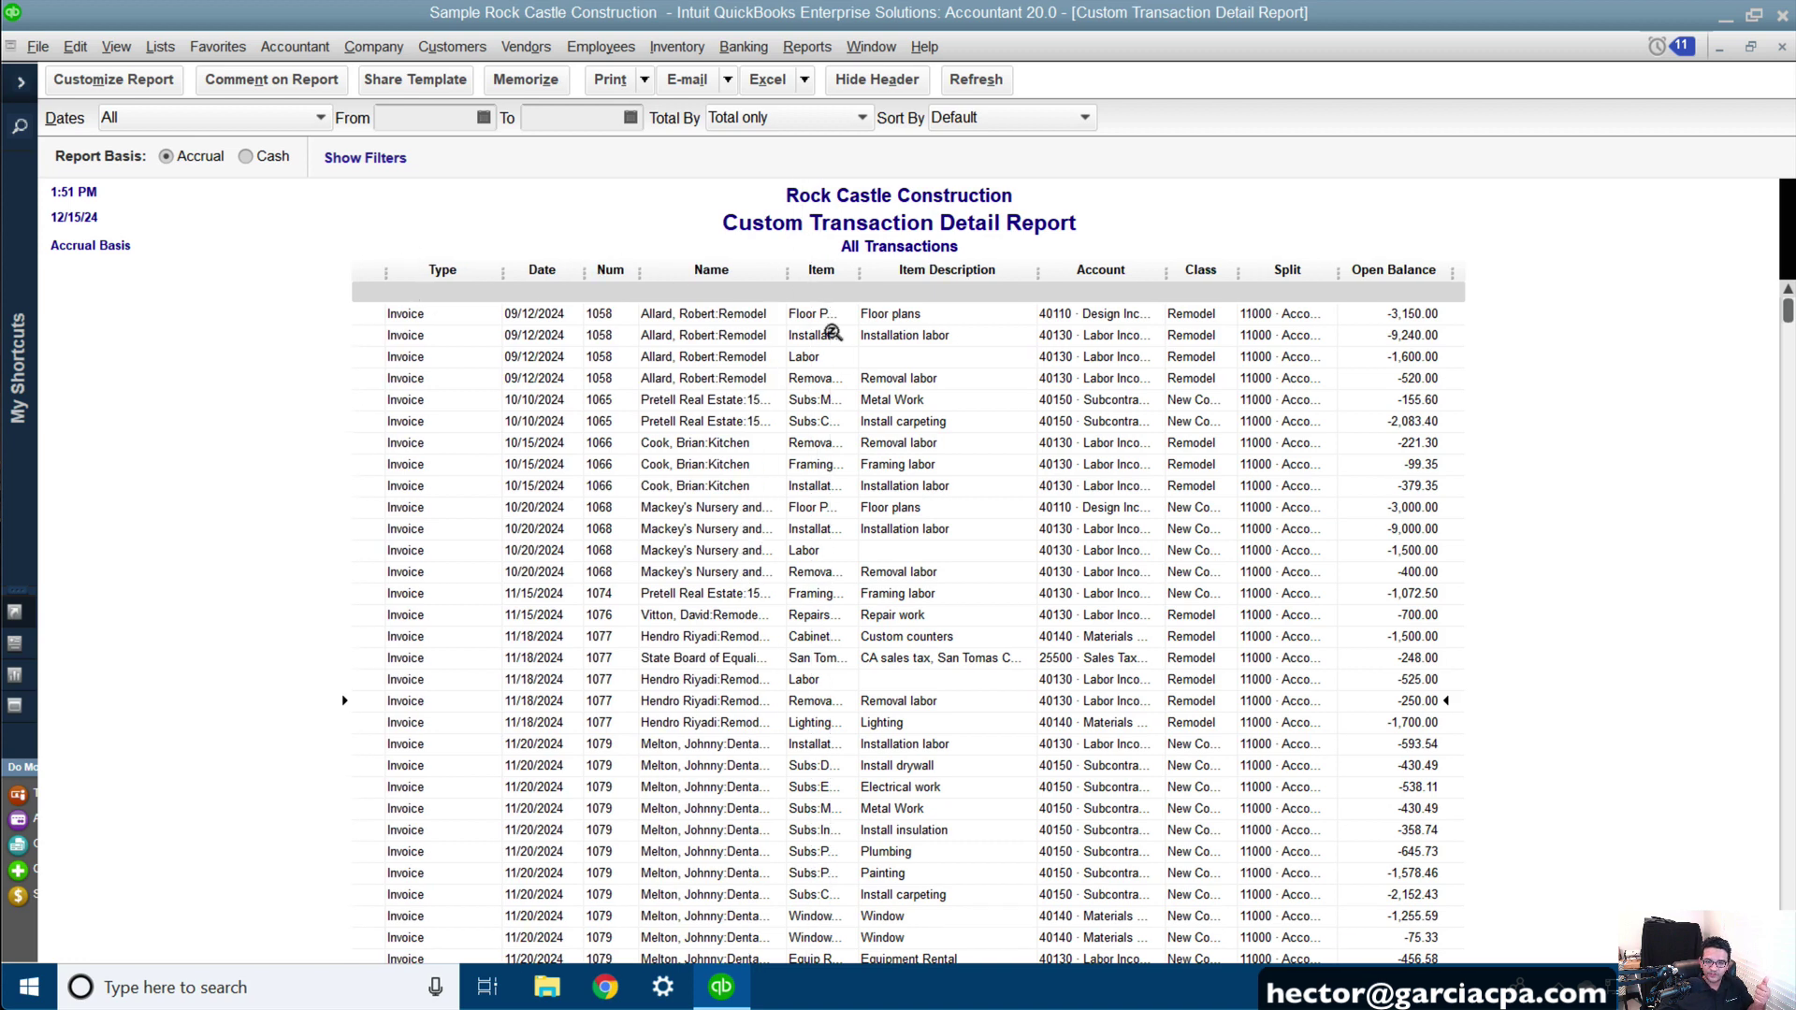
pyautogui.click(725, 333)
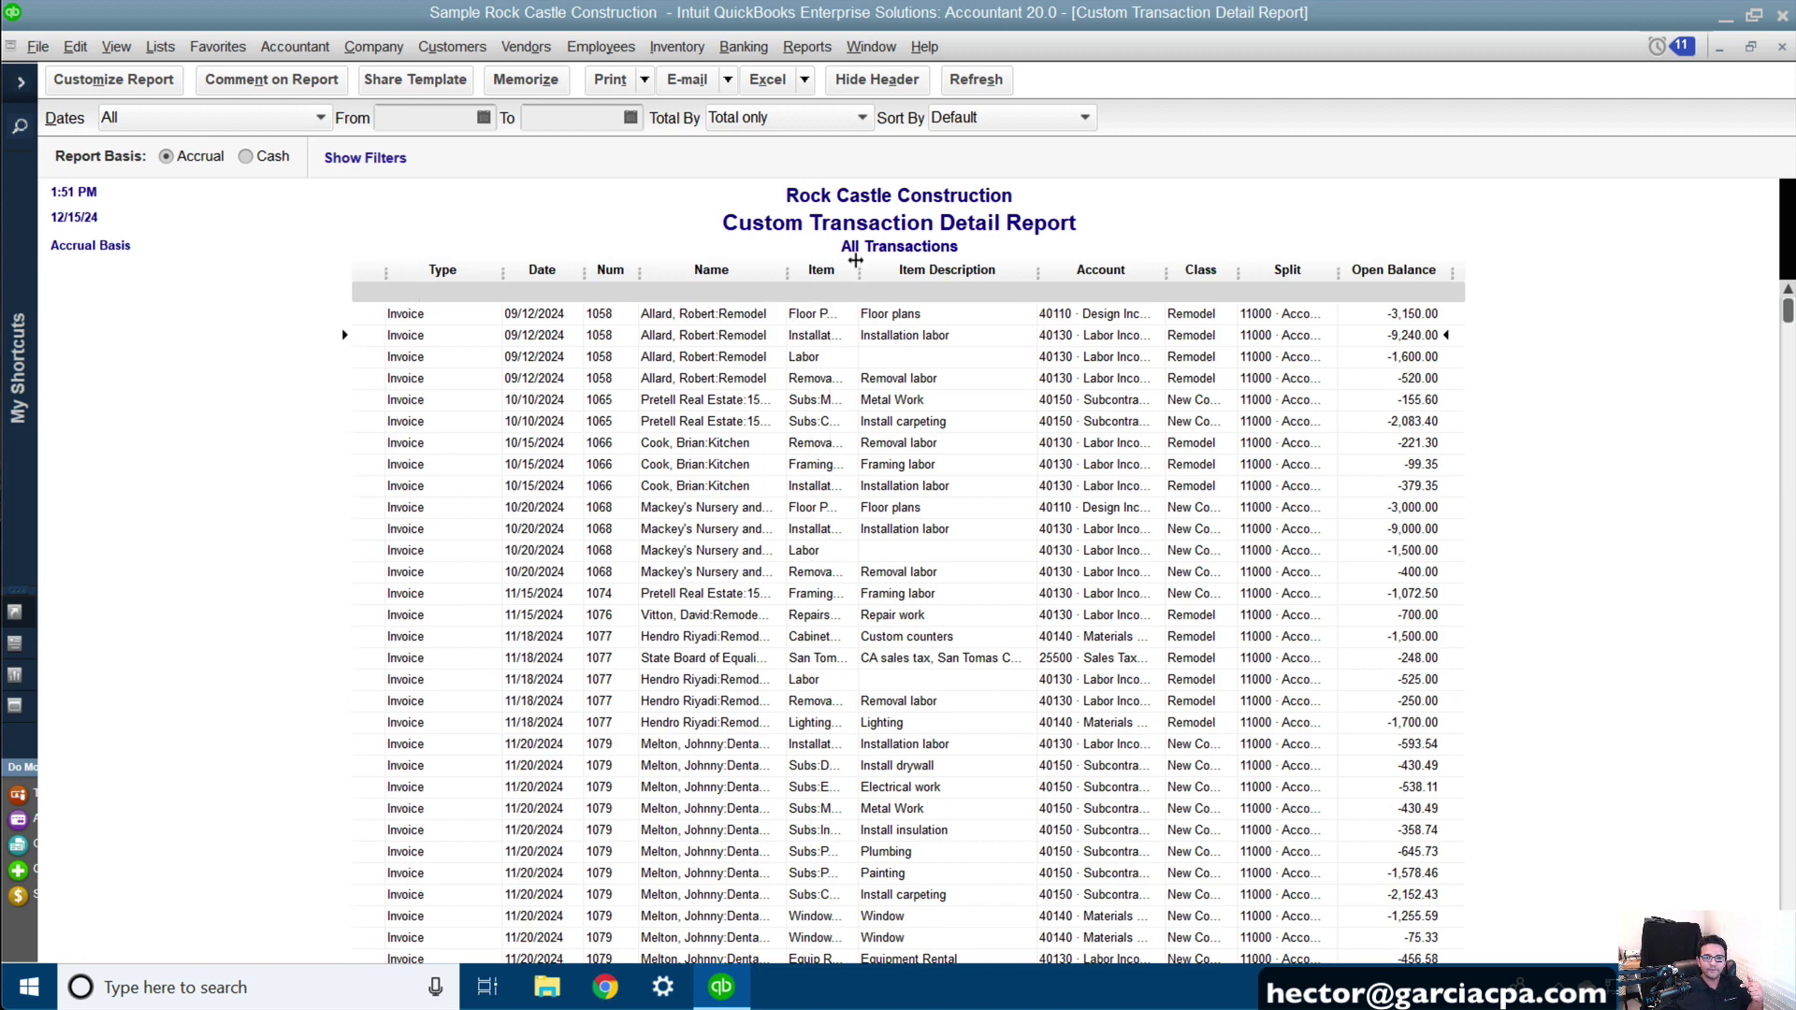
pyautogui.moveTo(857, 266); pyautogui.dragTo(976, 267)
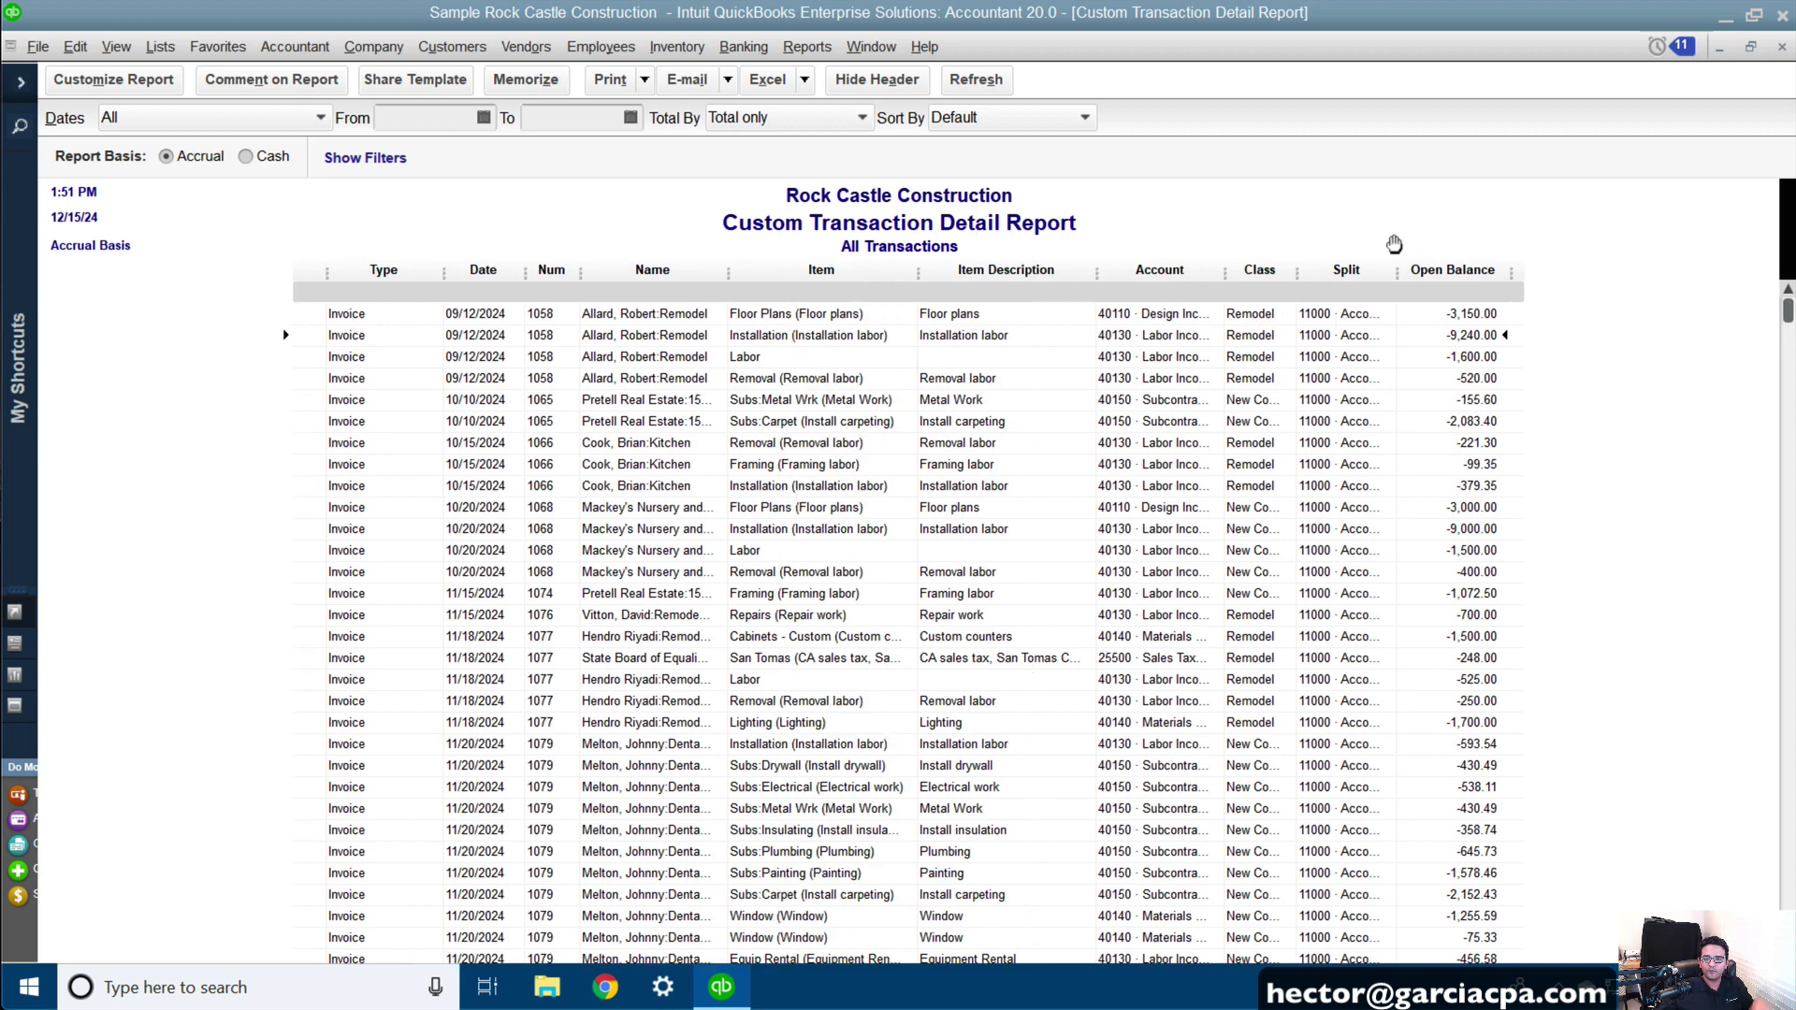
pyautogui.moveTo(1390, 268); pyautogui.dragTo(1291, 277)
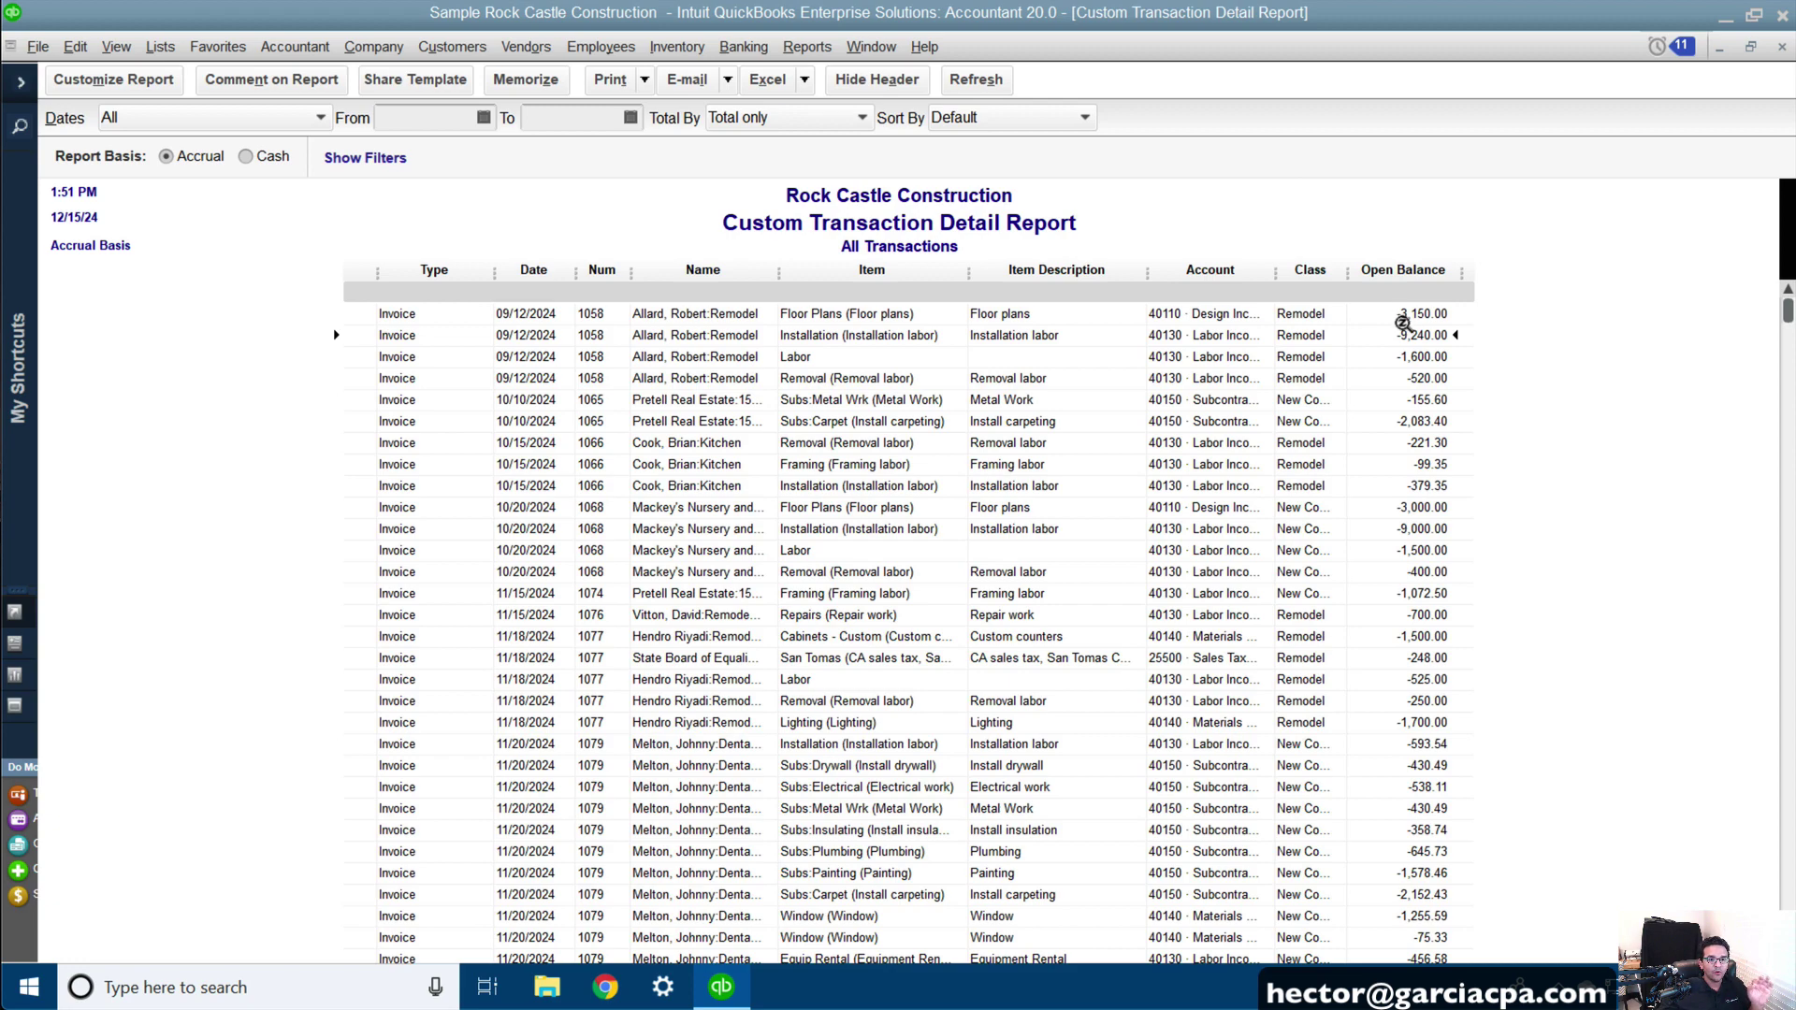
# - Add the Amount column to the report
pyautogui.click(81, 83)
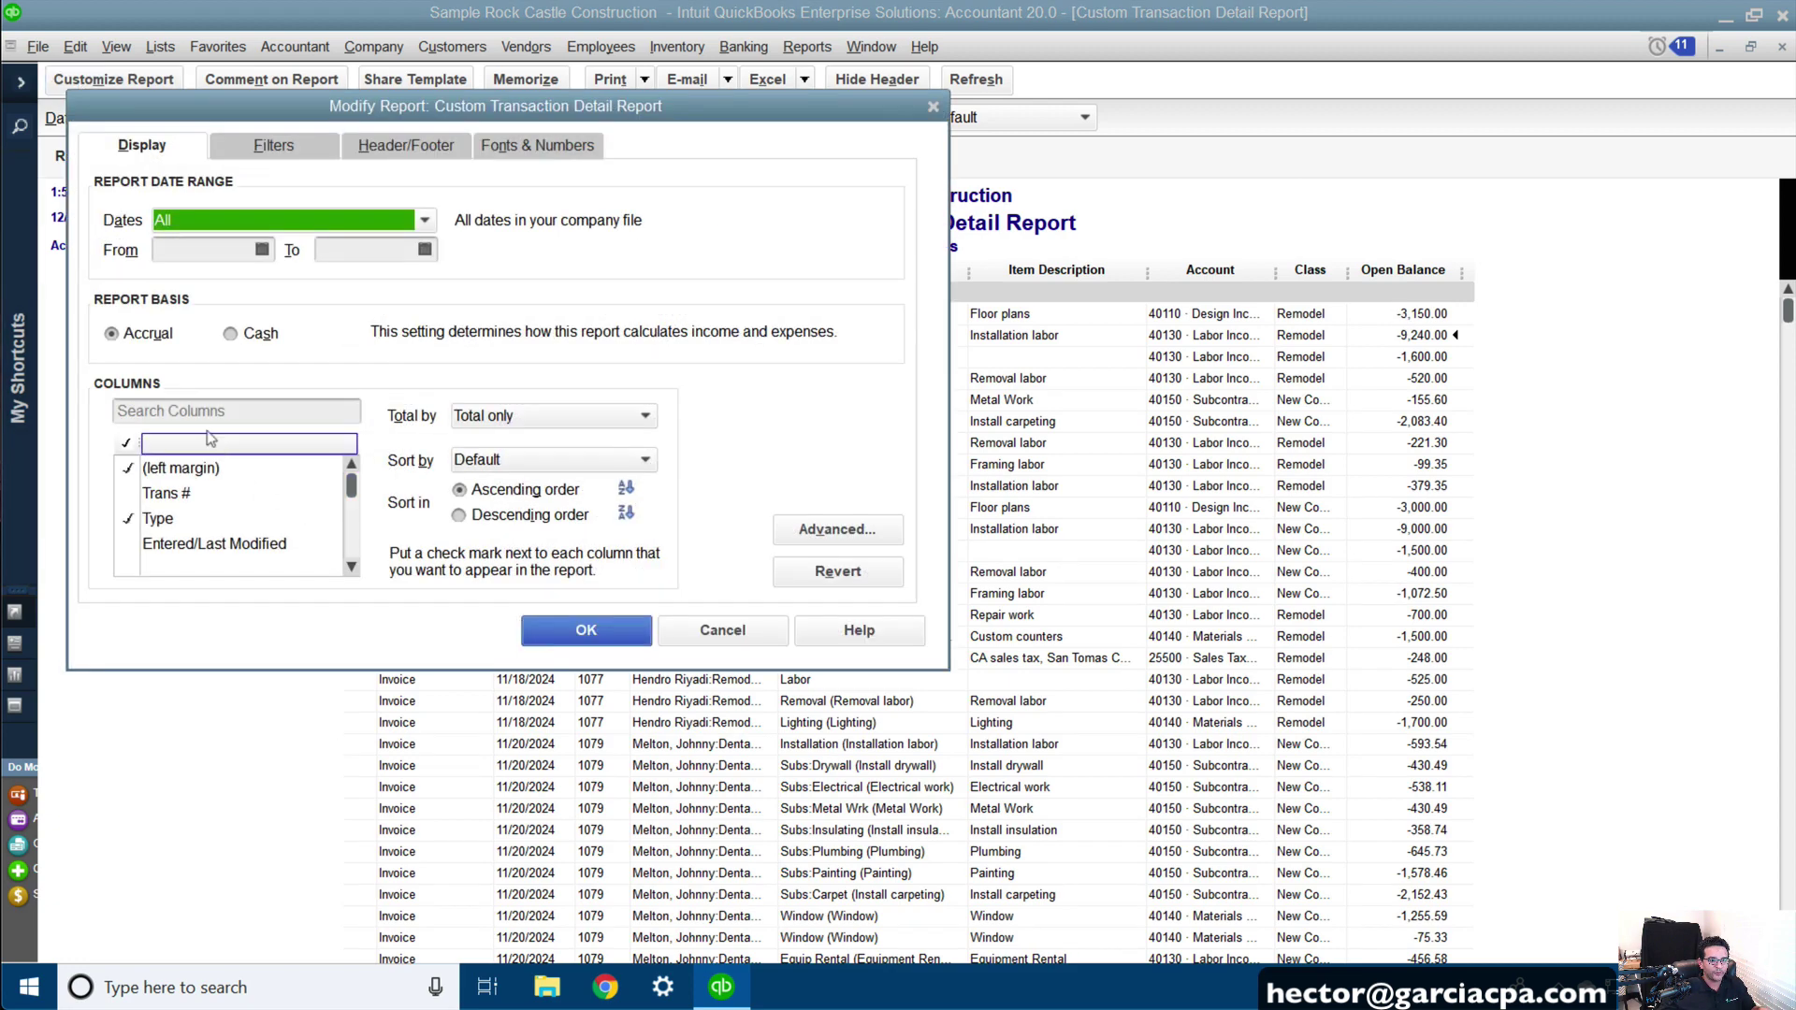
pyautogui.click(238, 411)
pyautogui.write('amou')
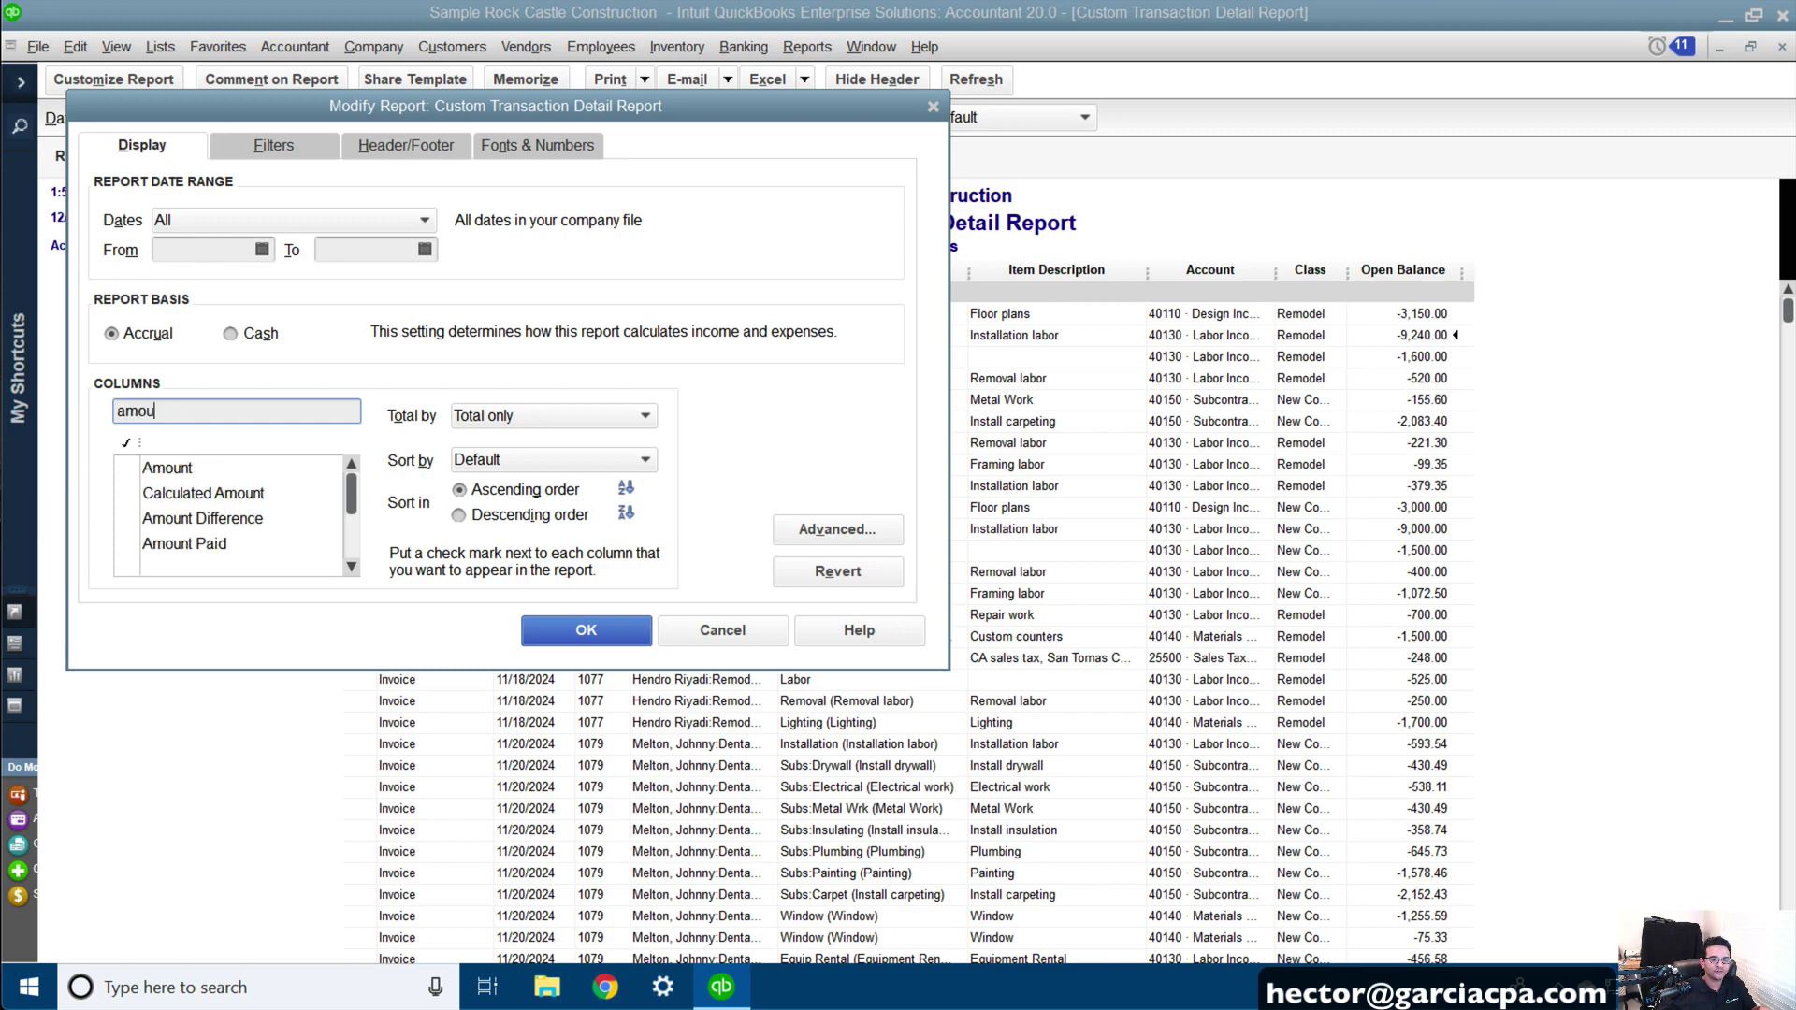
pyautogui.click(165, 478)
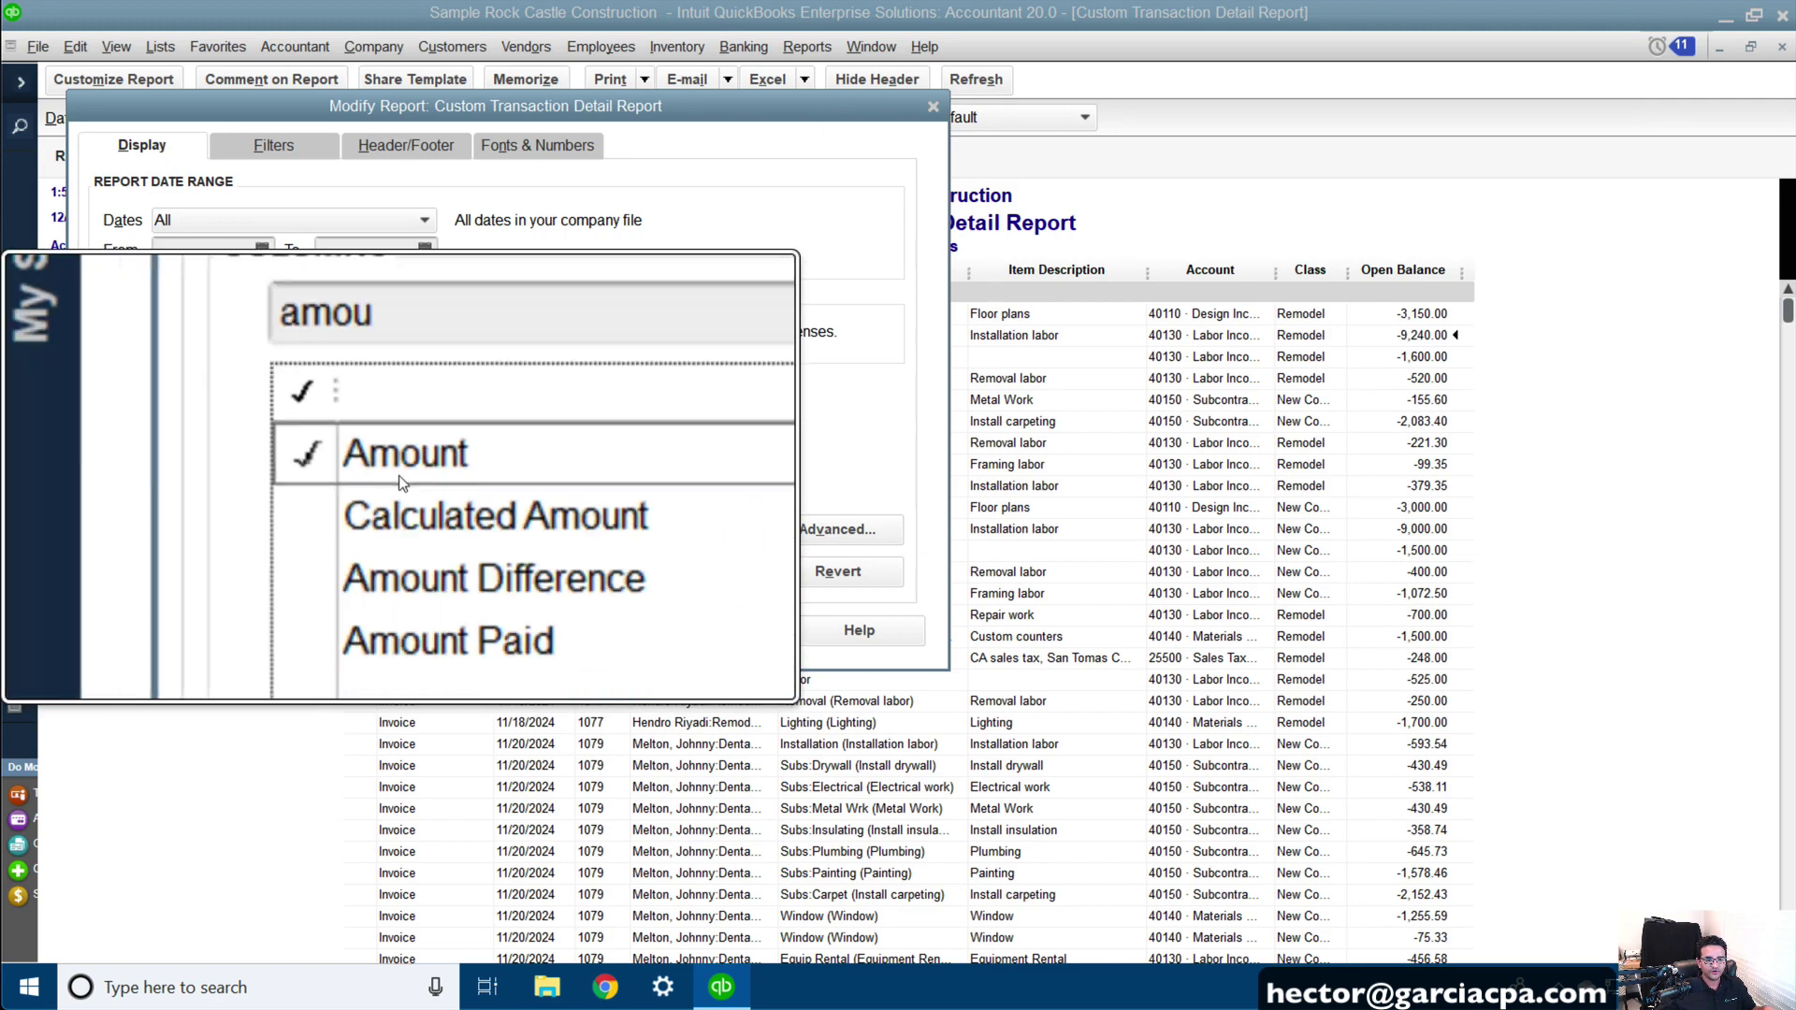
pyautogui.click(586, 627)
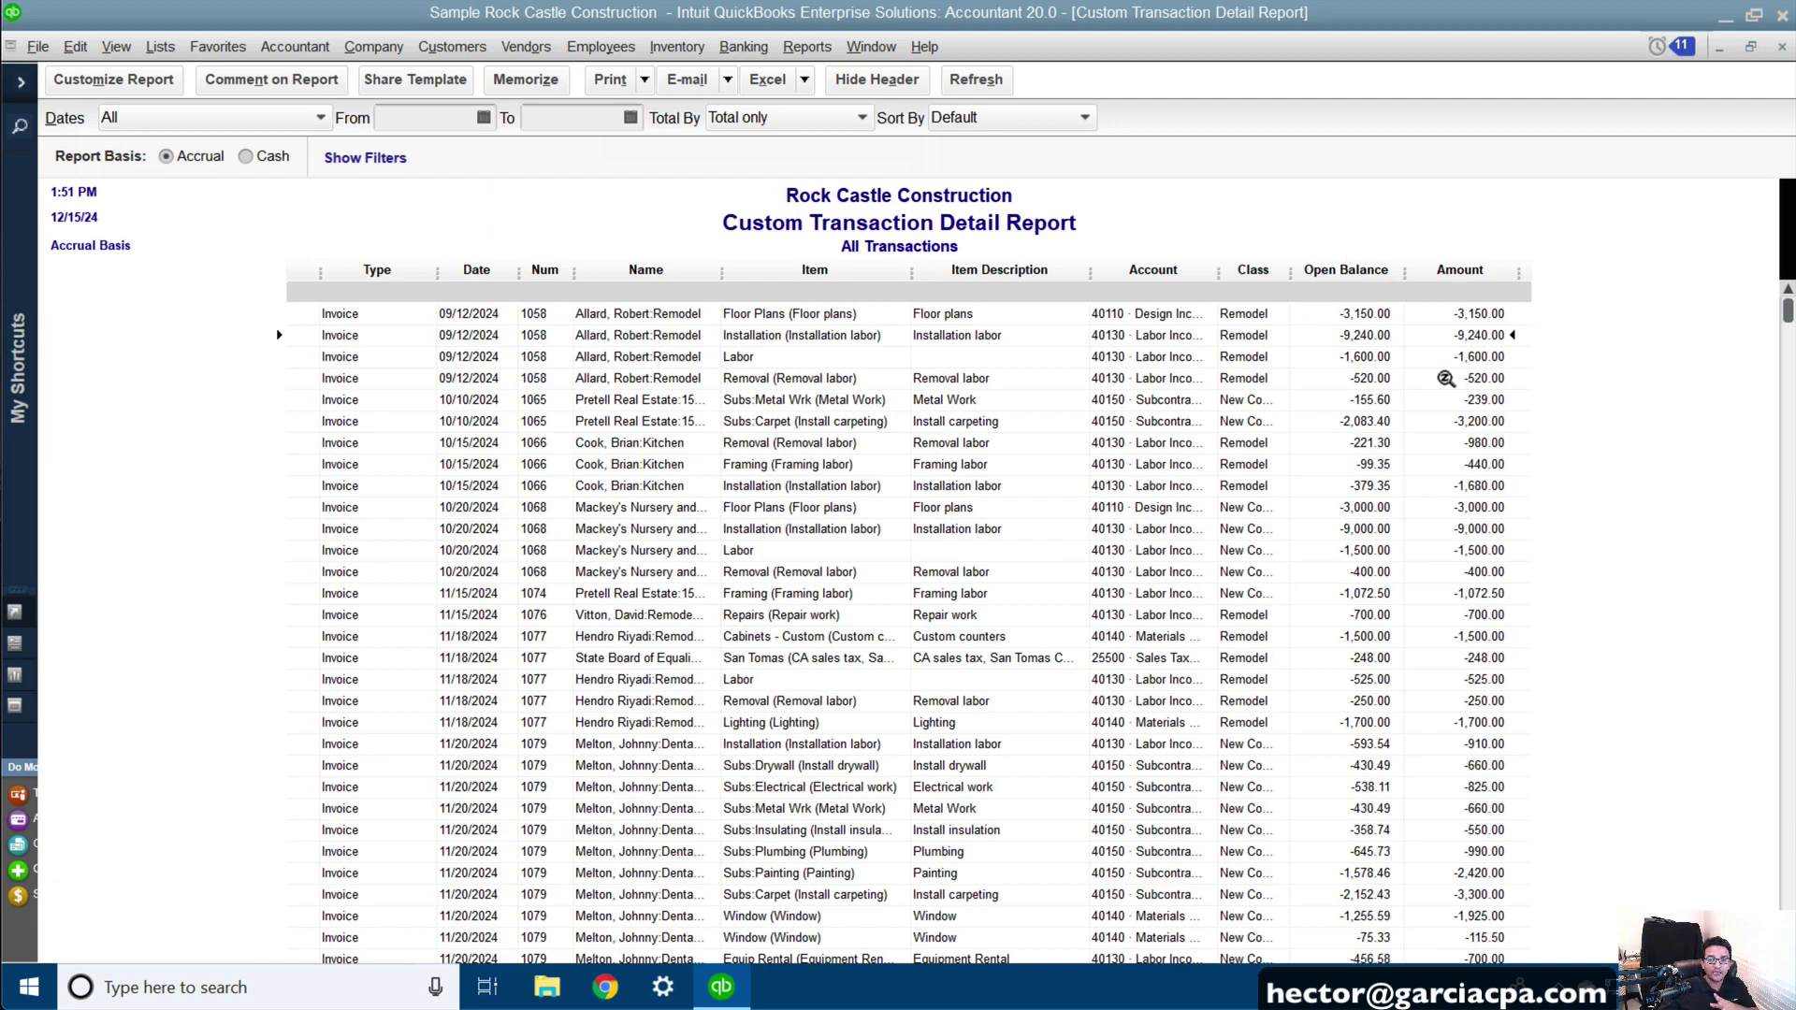
# - Compare the Open Balance and Amount totals, and check the payment history of the 12/05/2024 invoice behind a Standard Doorknobs line
pyautogui.scroll(-20, 1426, 512)
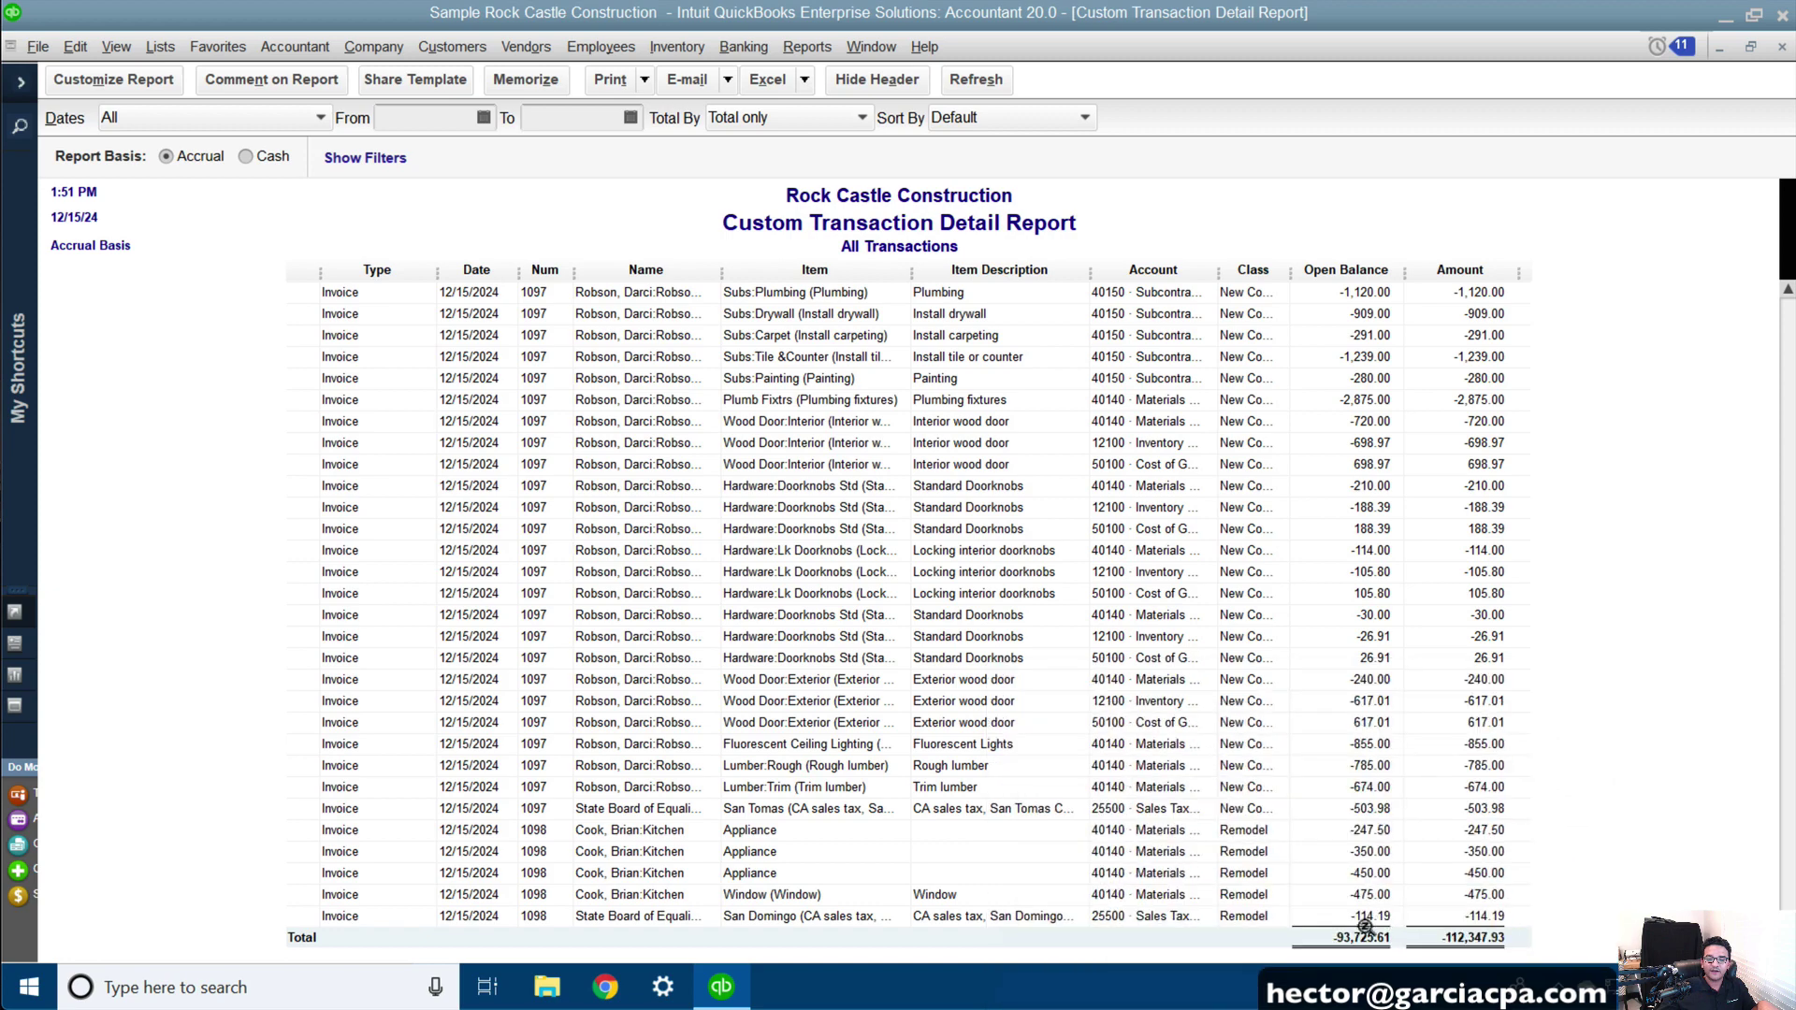
pyautogui.scroll(3, 1465, 620)
pyautogui.scroll(8, 1466, 620)
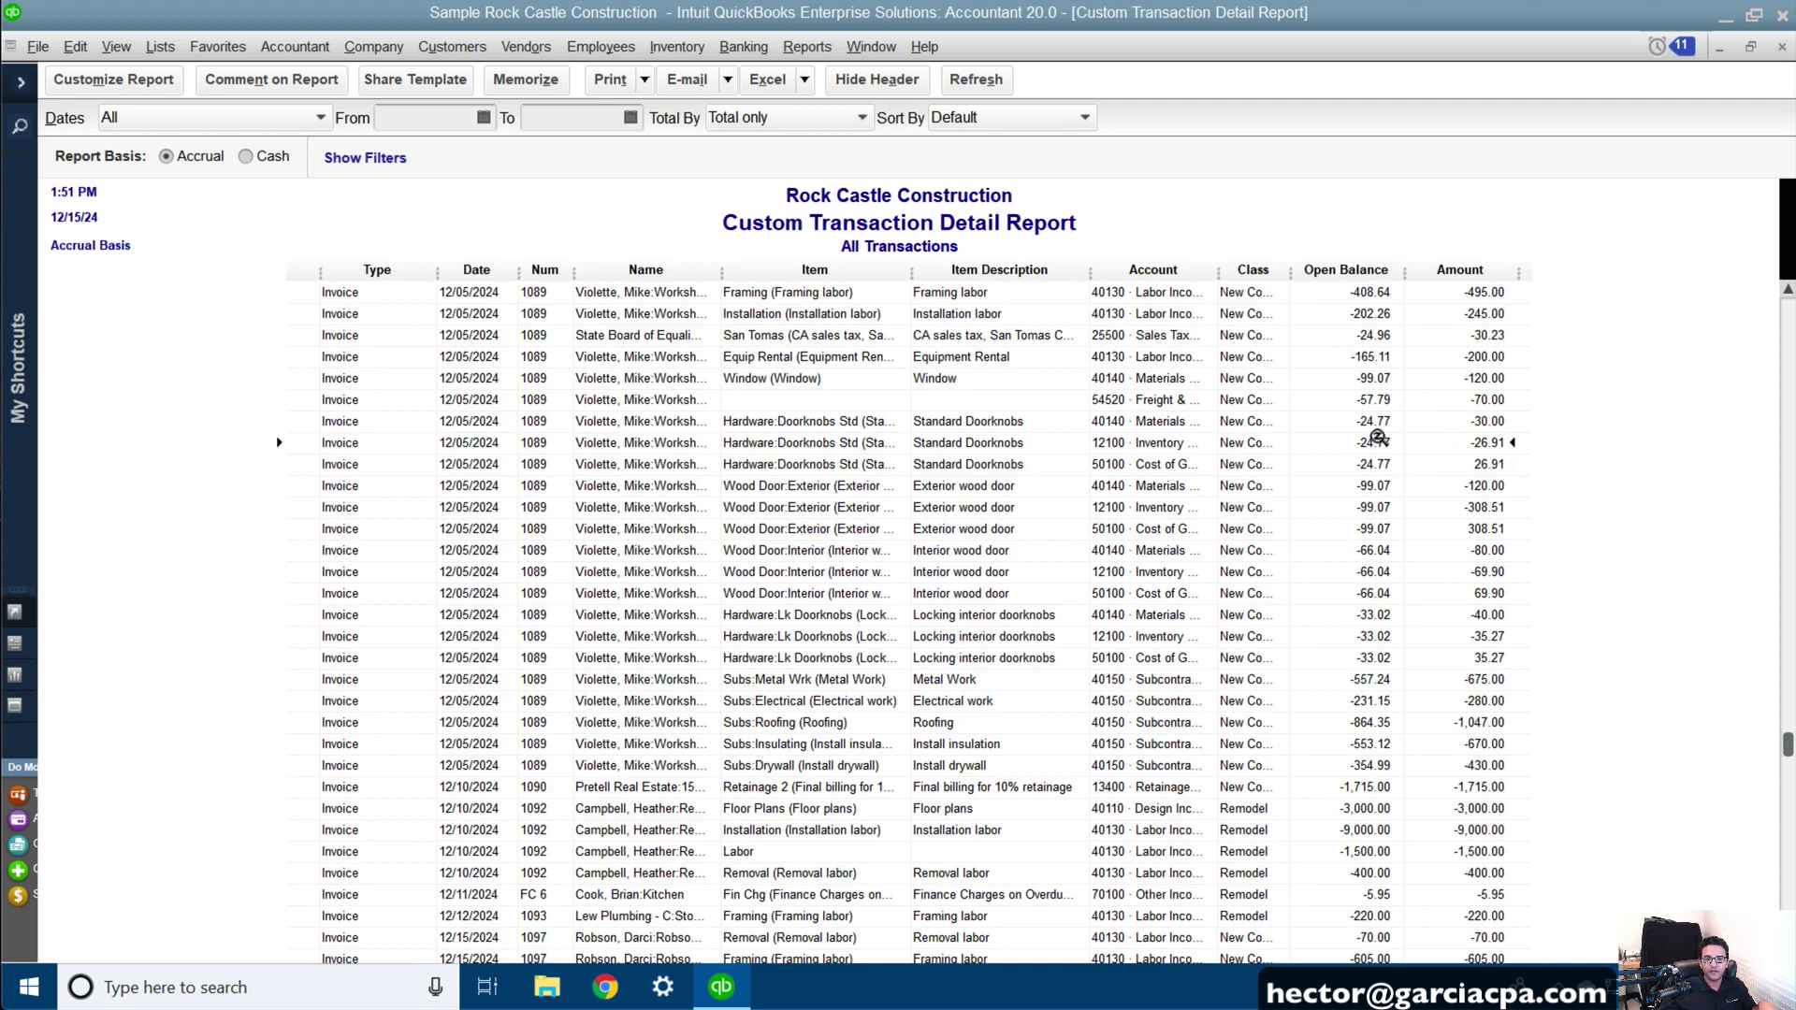
pyautogui.press('super+plus')
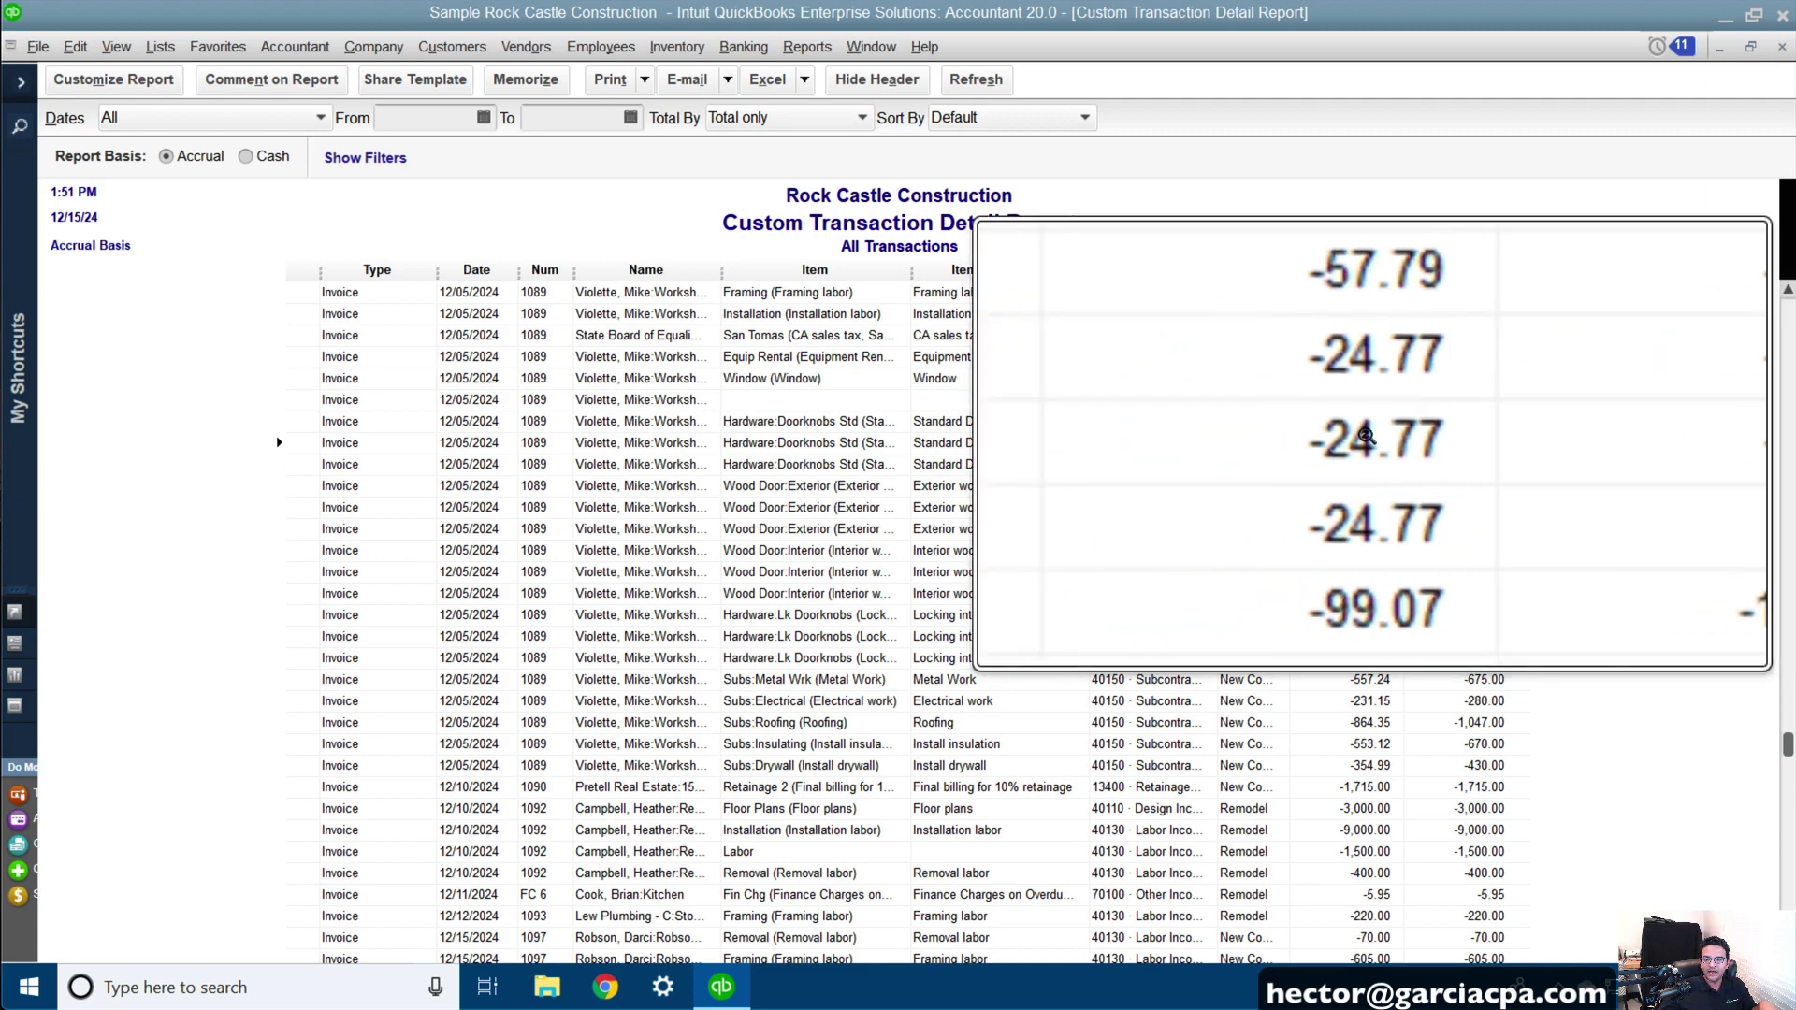
pyautogui.press('super+Escape')
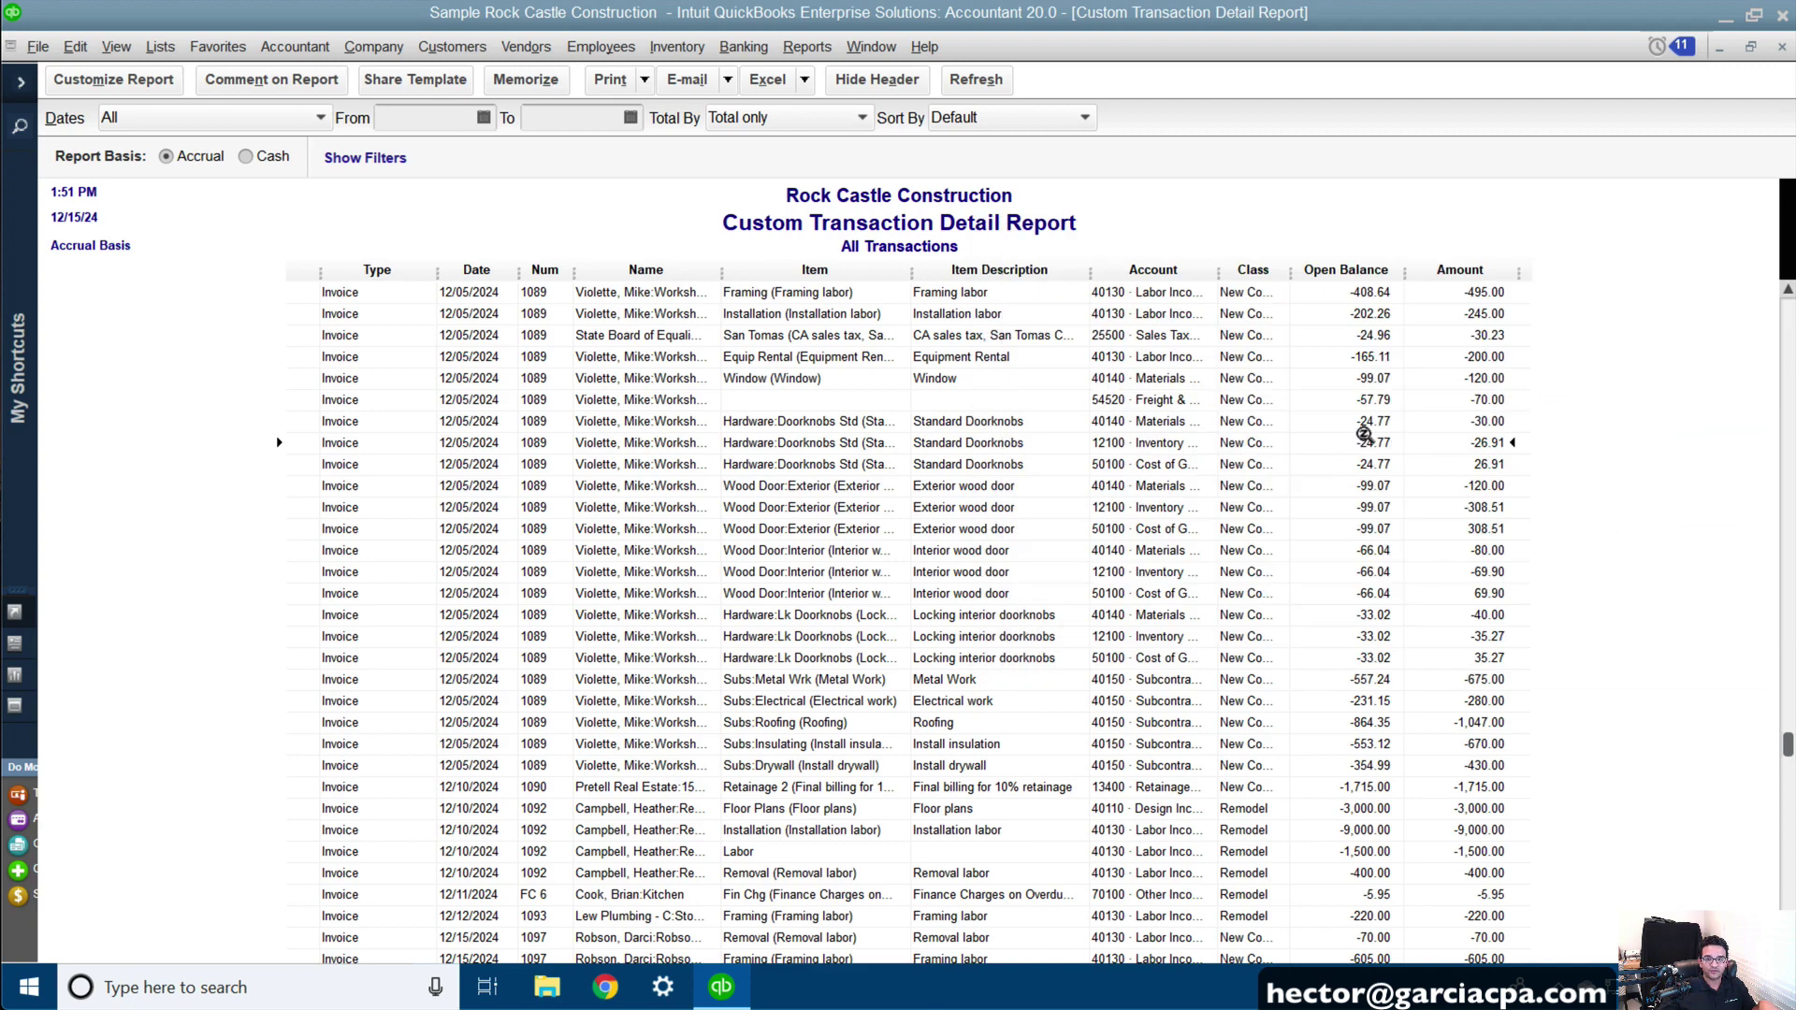
pyautogui.doubleClick(1365, 435)
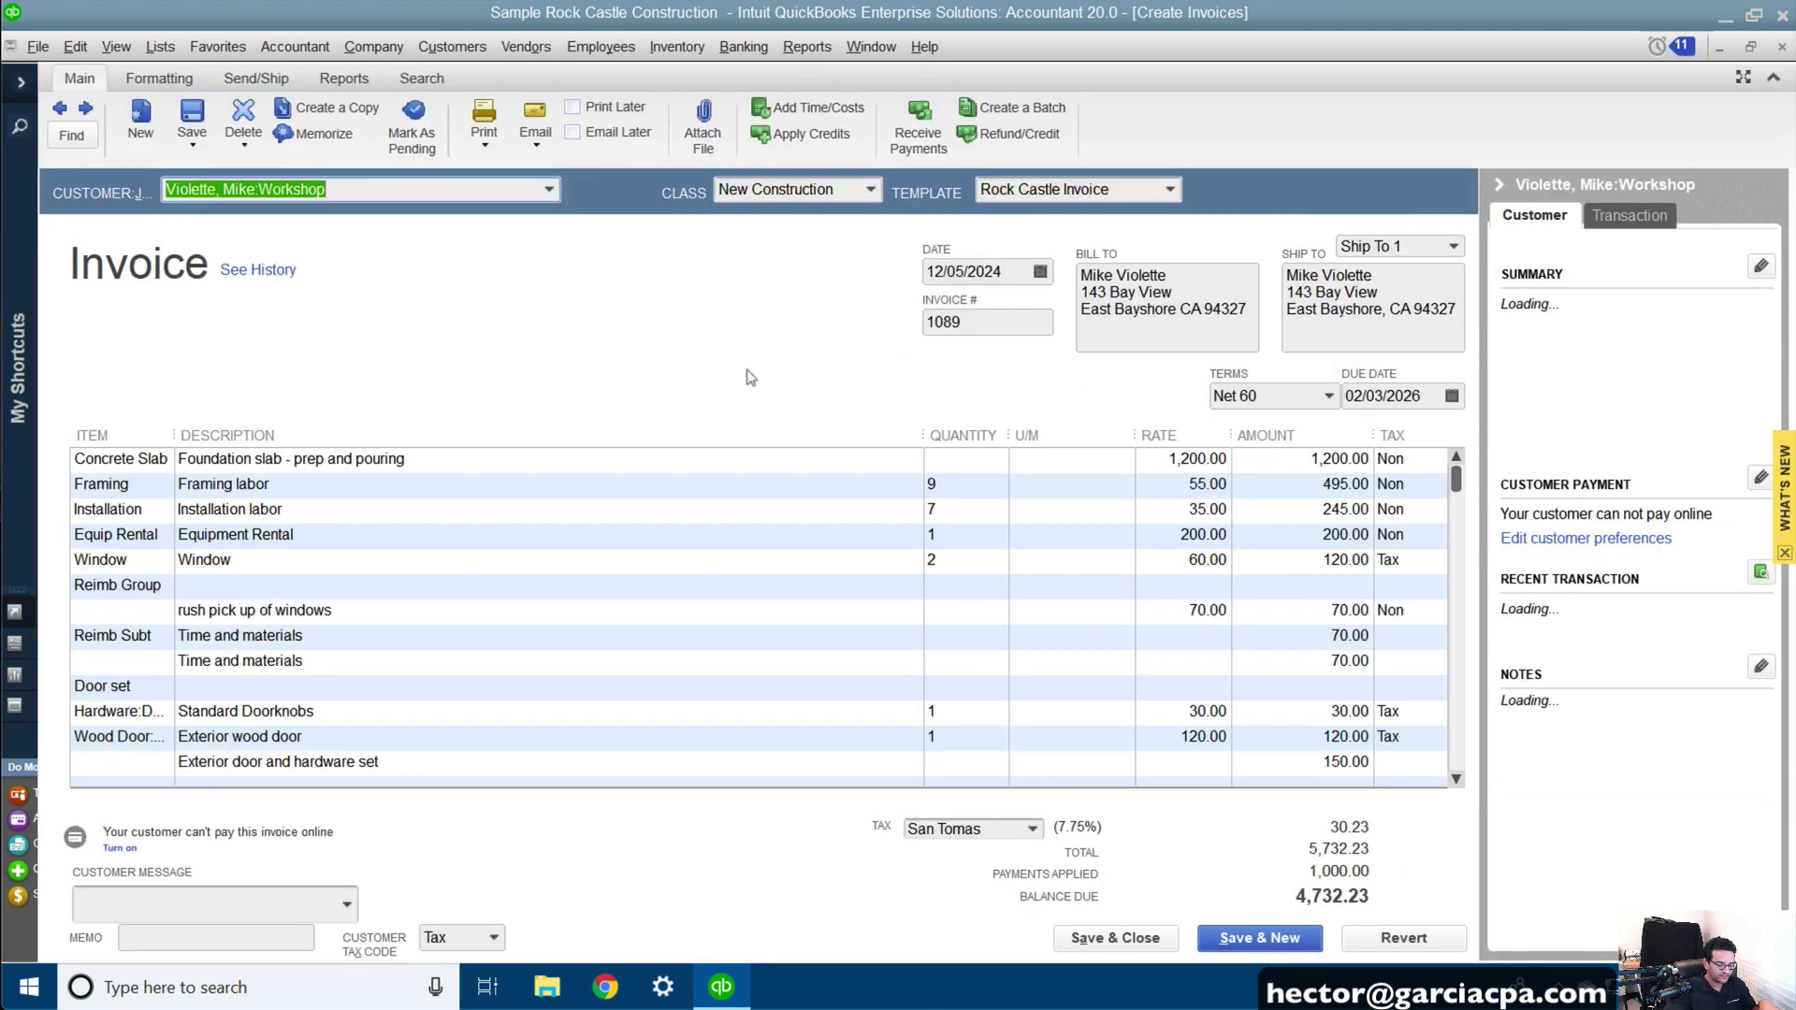
pyautogui.hotkey('ctrl', 'h')
pyautogui.press('super+plus')
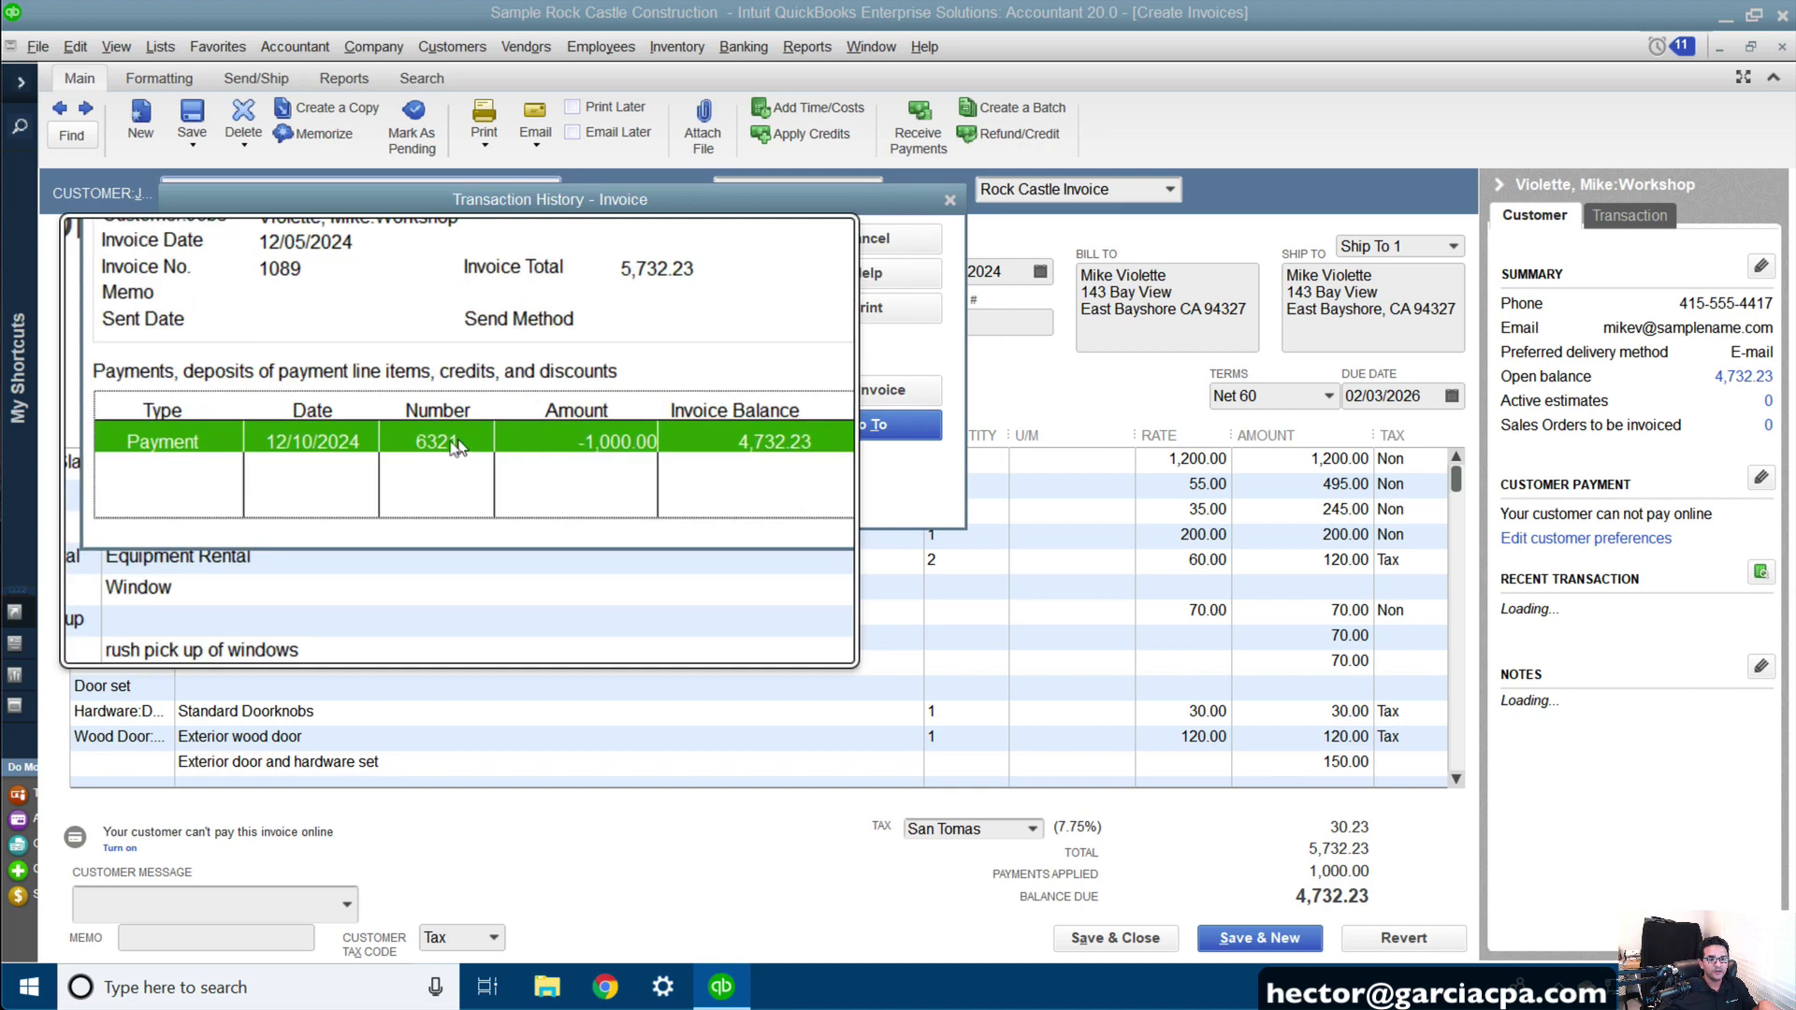
pyautogui.press('super+Escape')
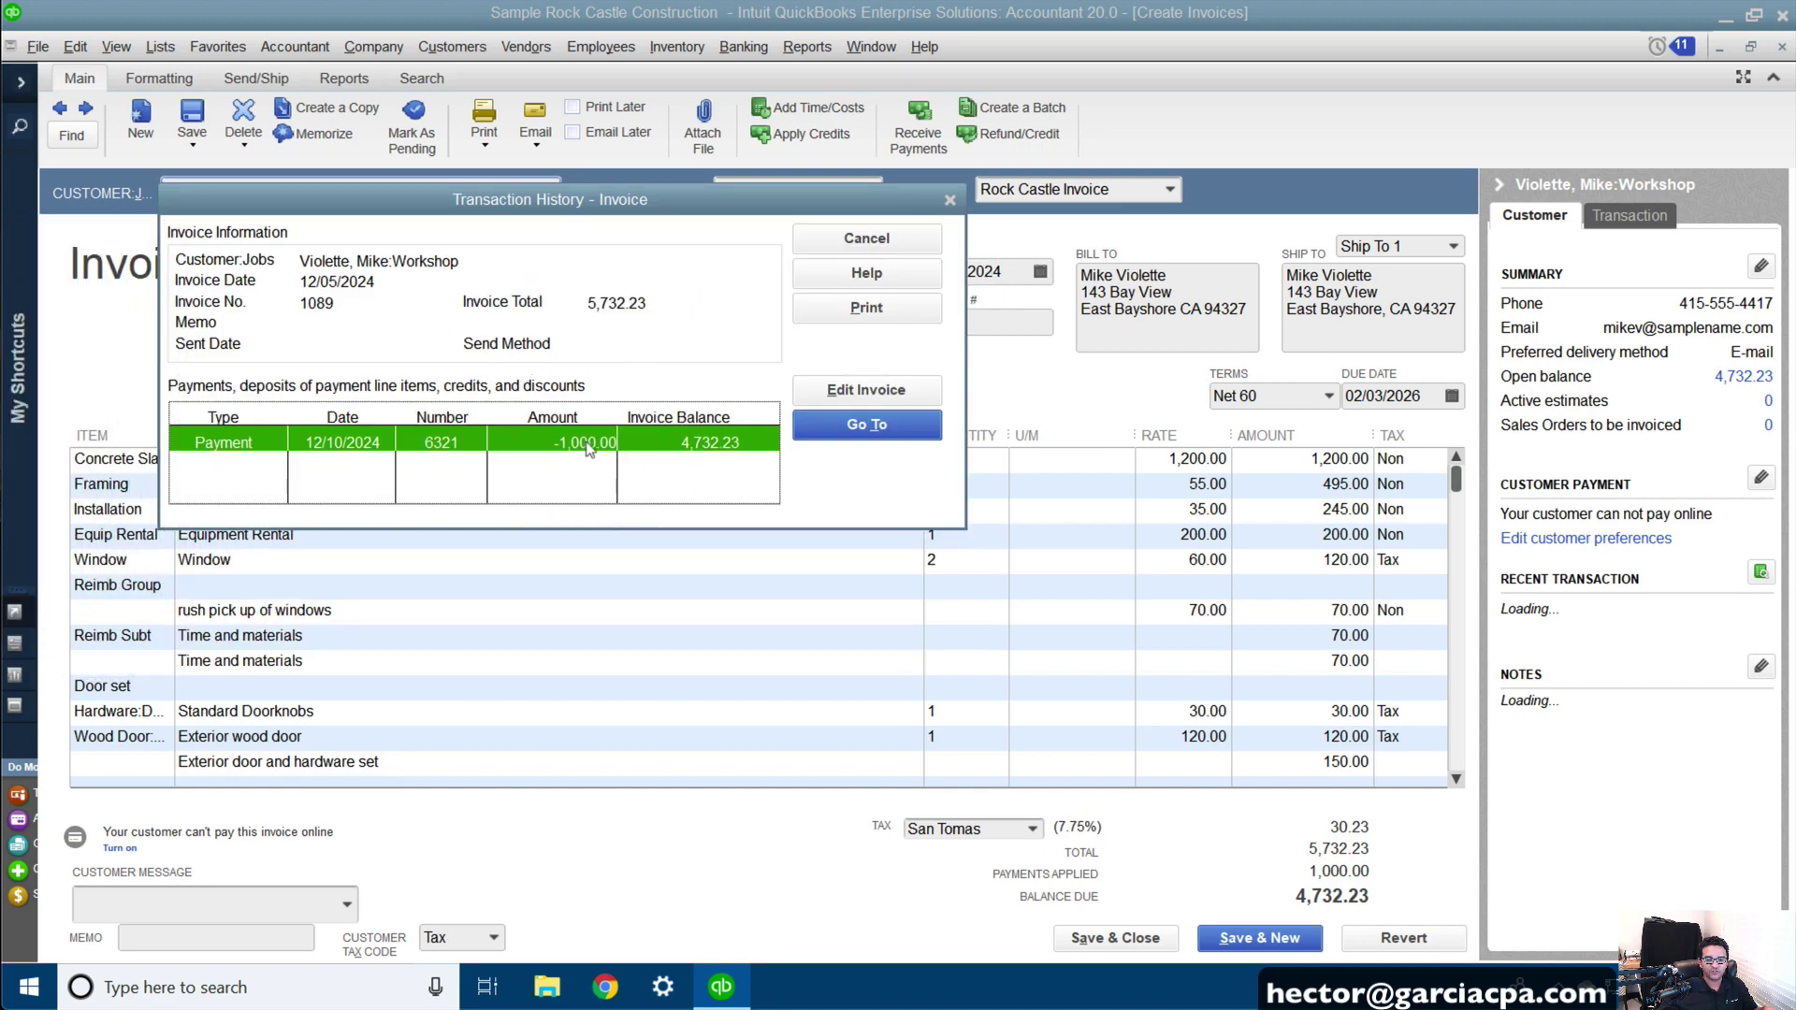
pyautogui.press('Escape')
pyautogui.press('Escape')
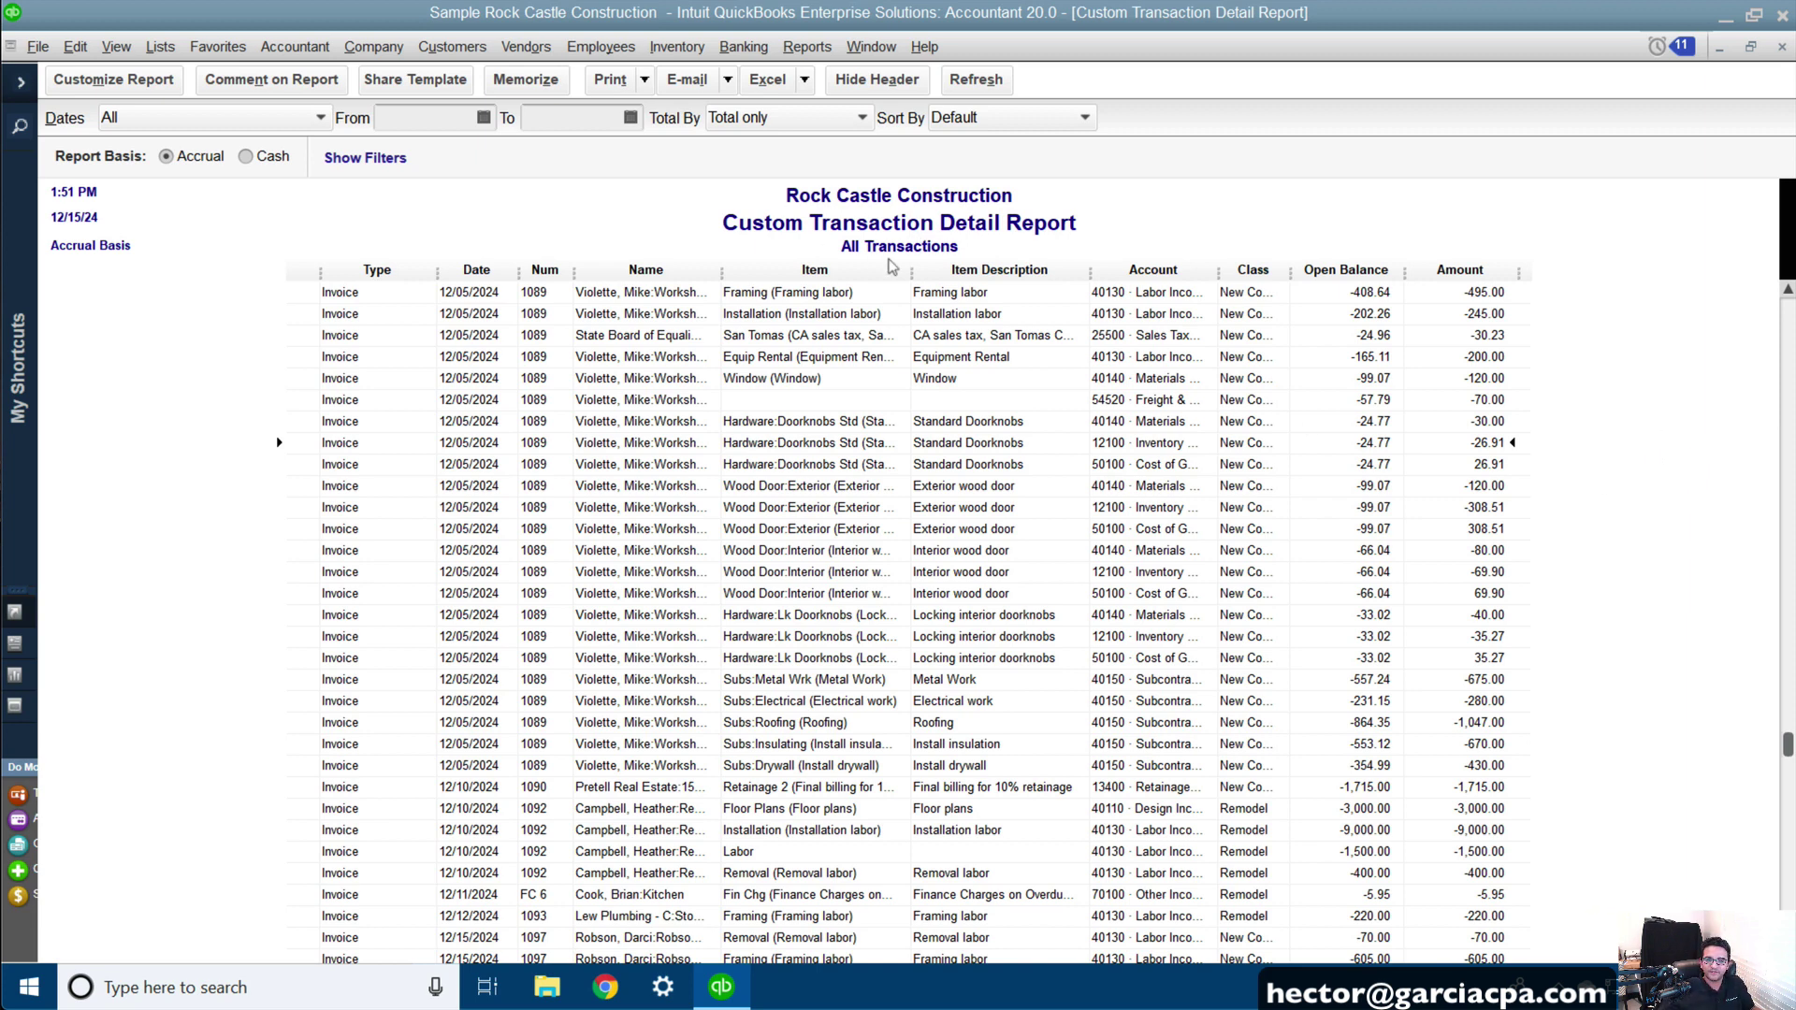
# - Widen the Item column and set the company's Reports & Graphs preference to show items by Name only
pyautogui.moveTo(903, 260); pyautogui.dragTo(1066, 260)
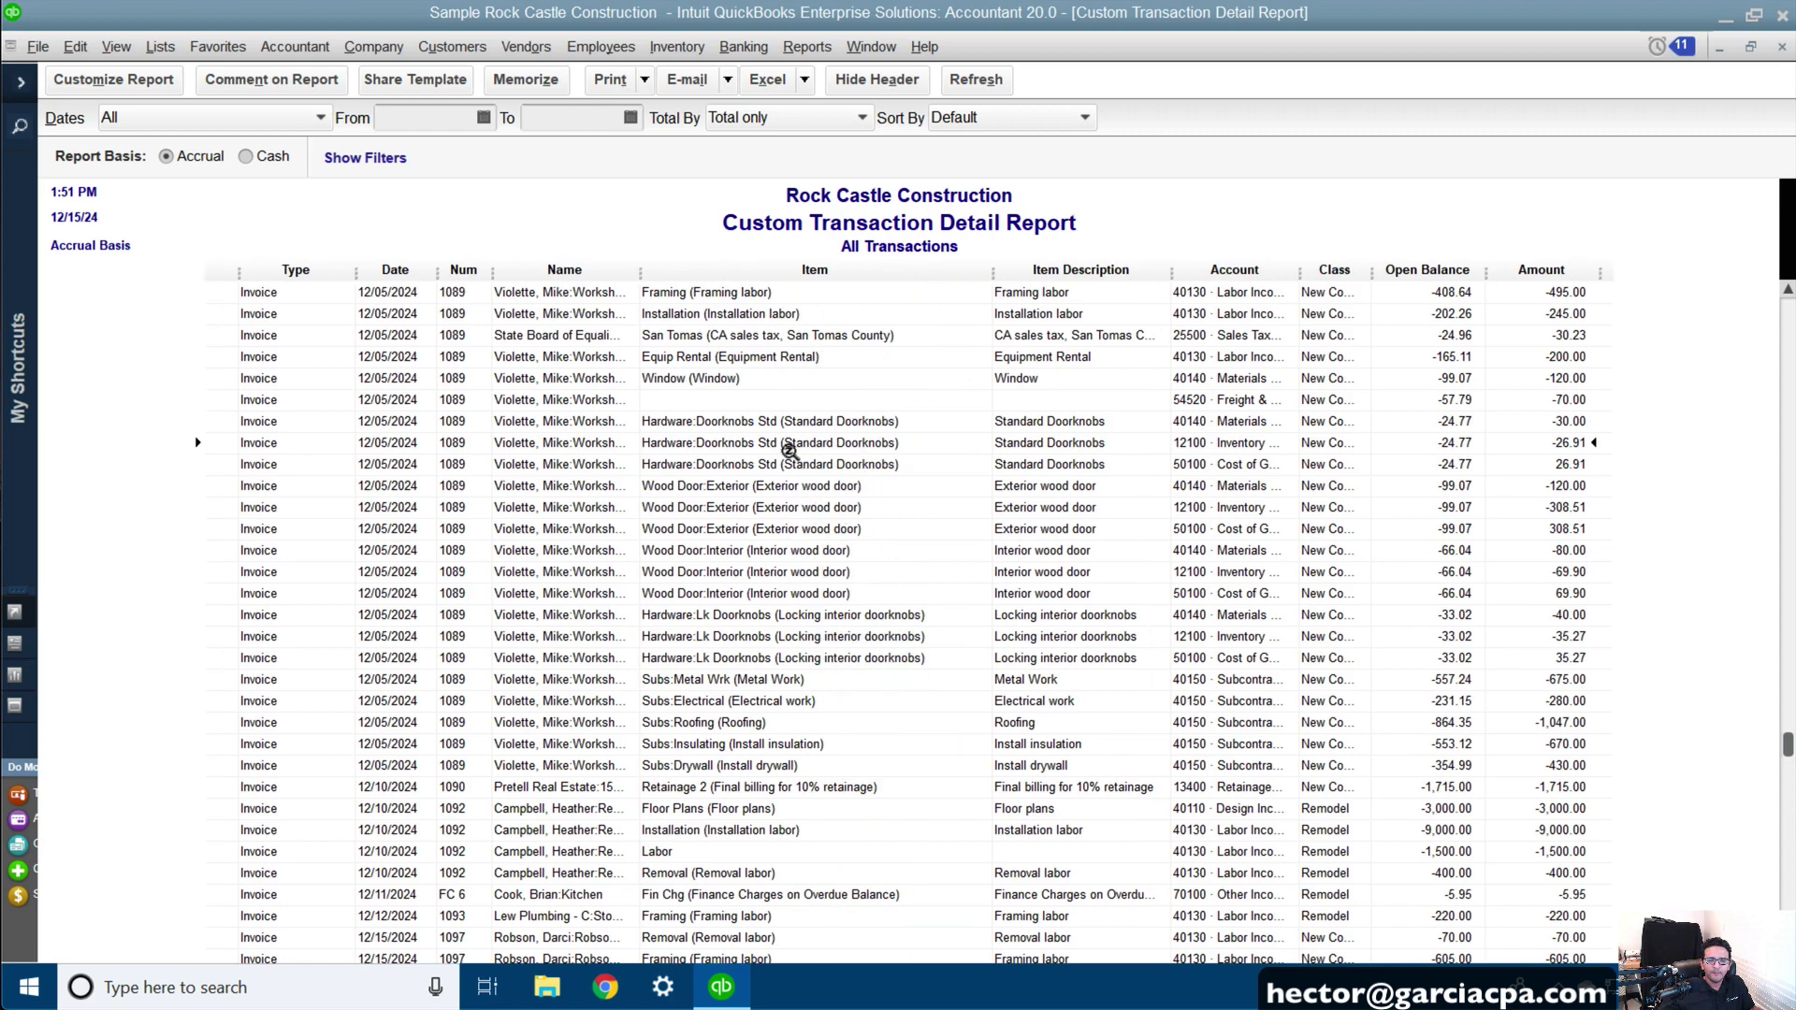
pyautogui.press('super+plus')
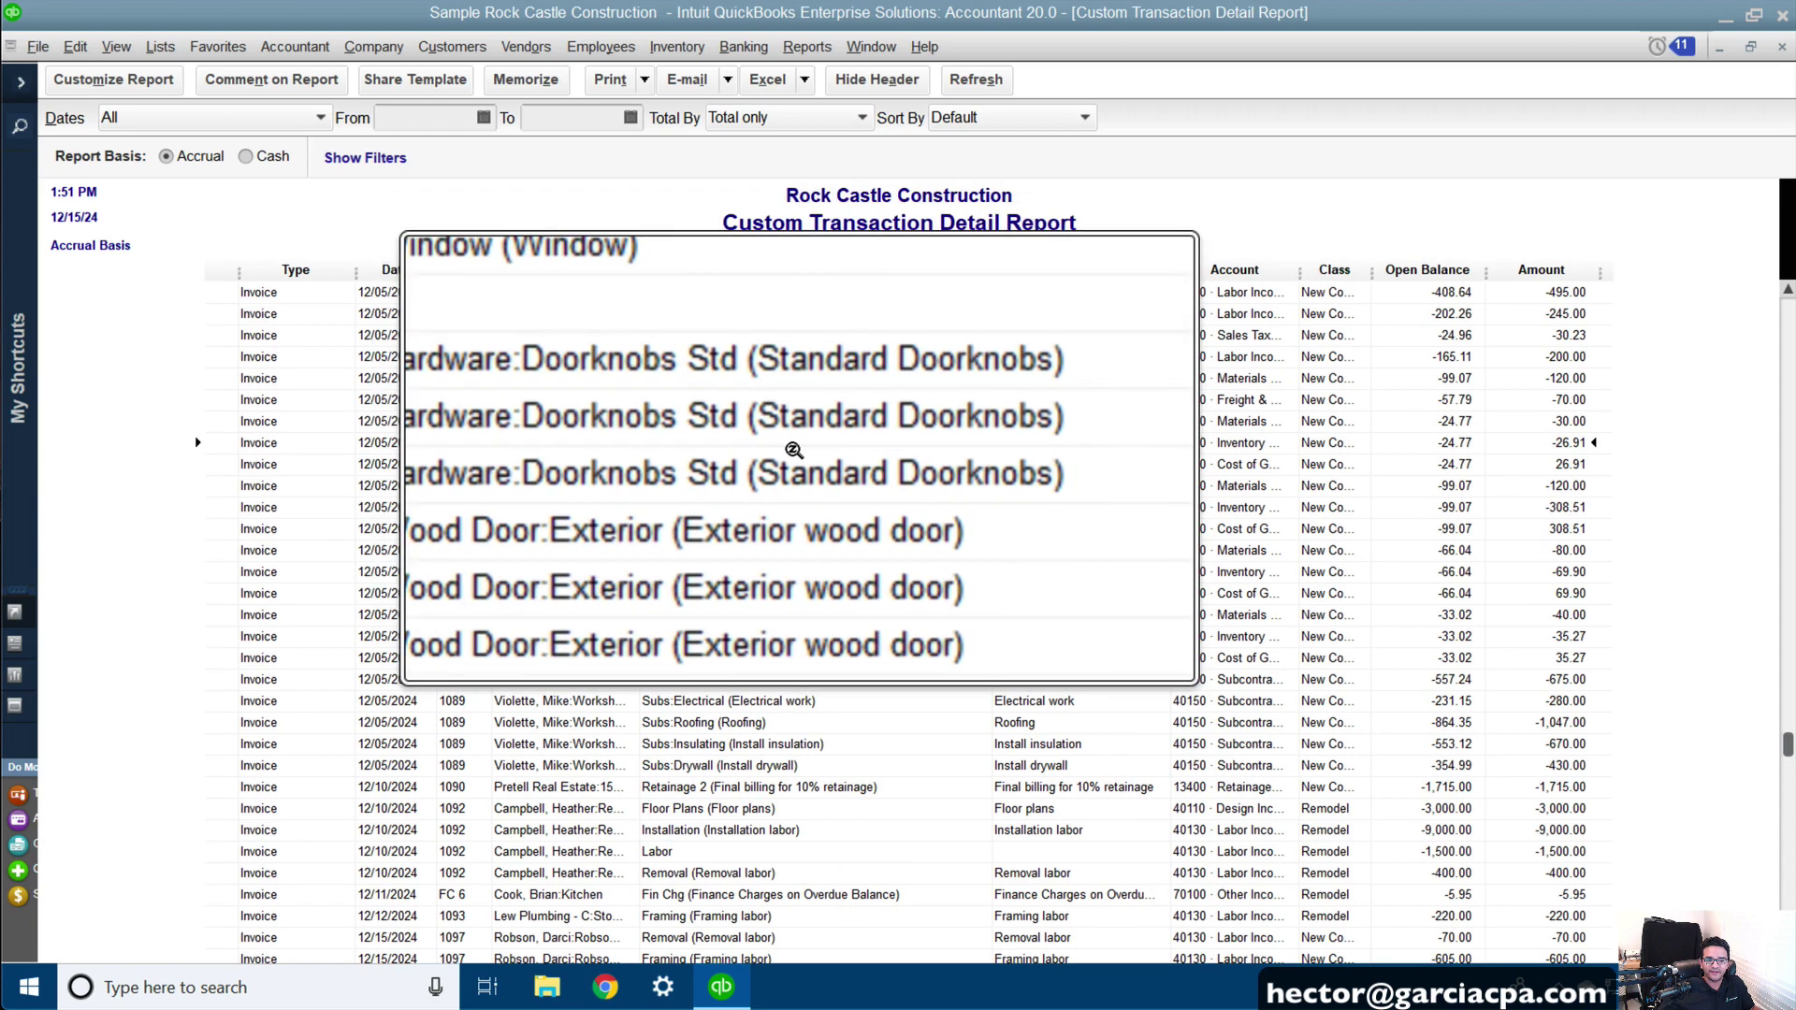
pyautogui.press('super+Escape')
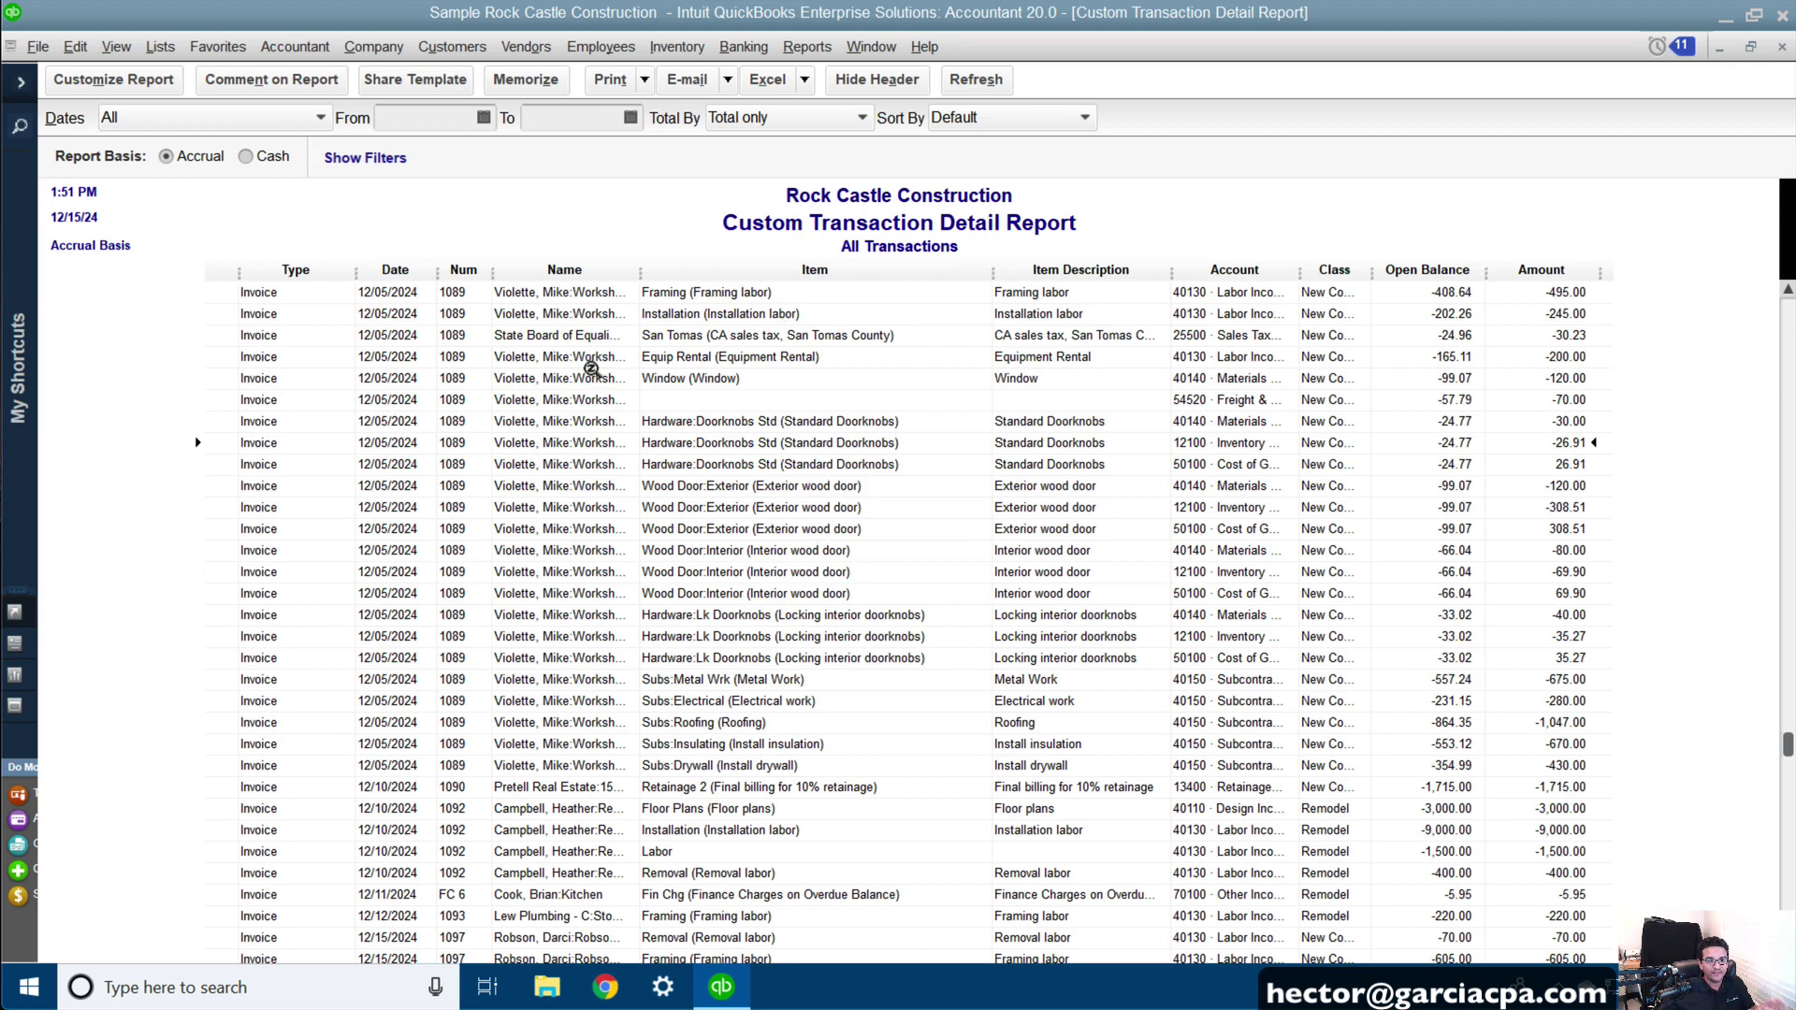
pyautogui.click(60, 49)
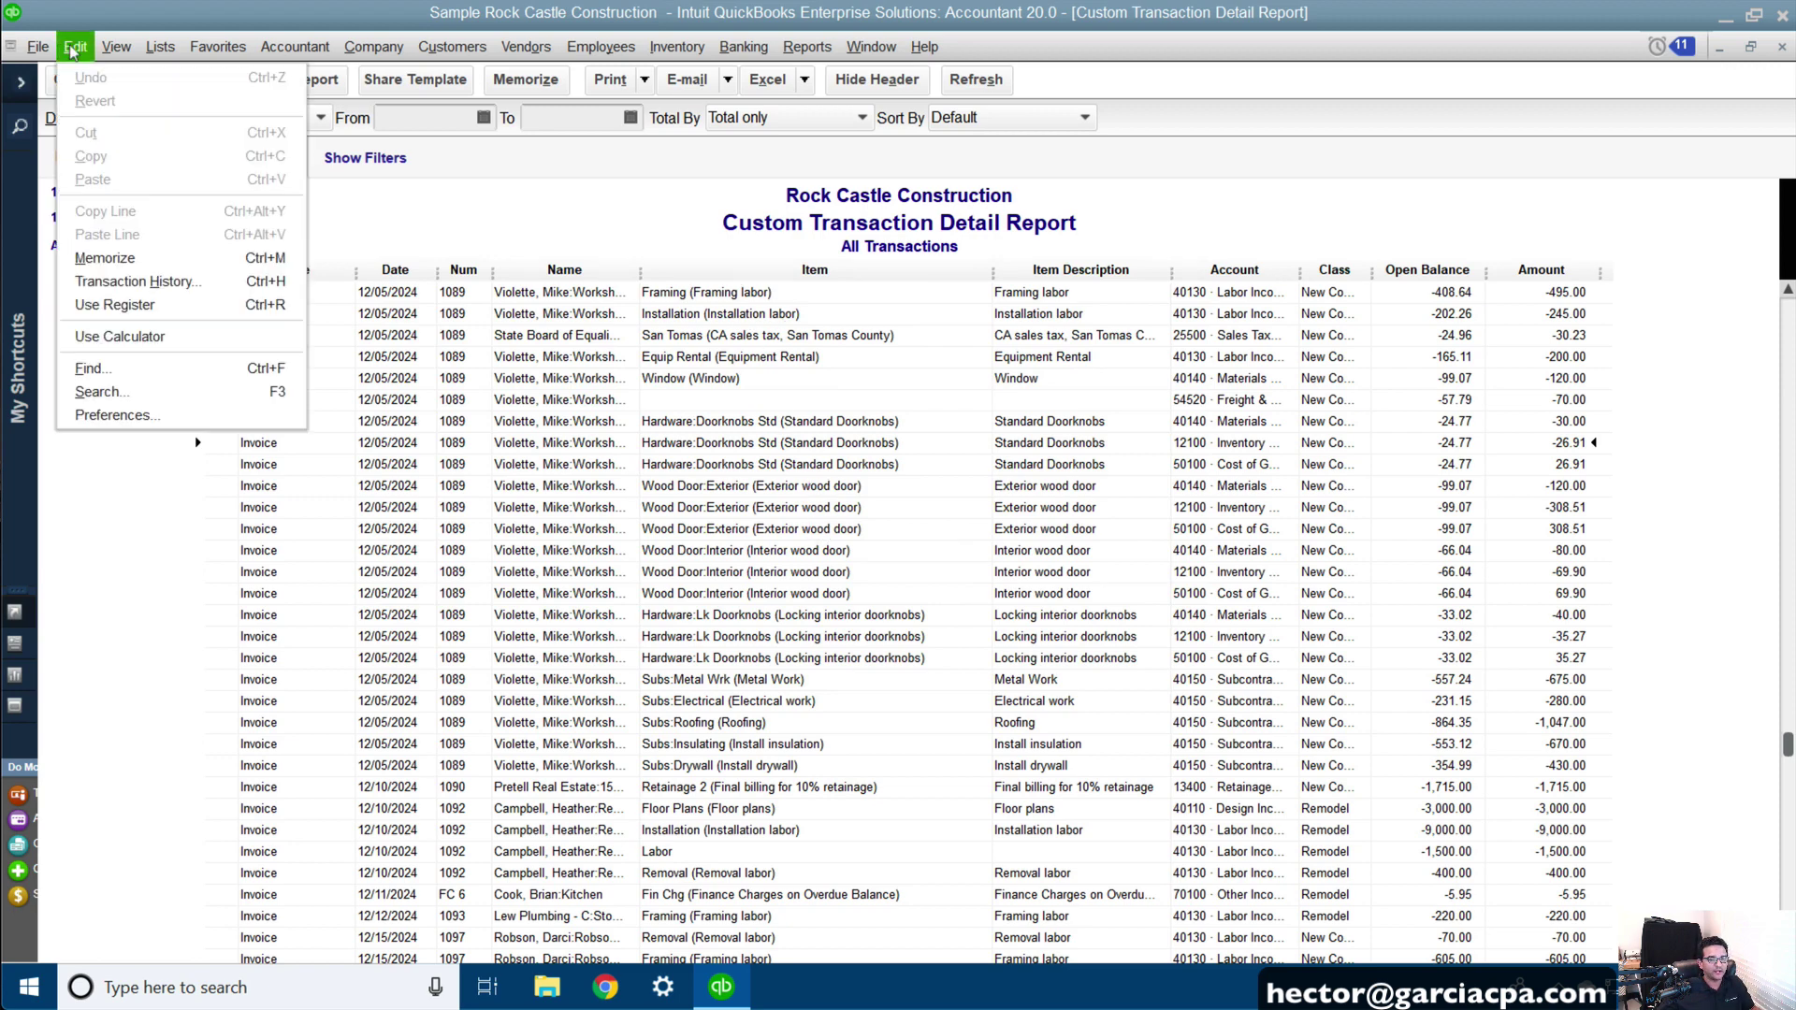
pyautogui.click(150, 417)
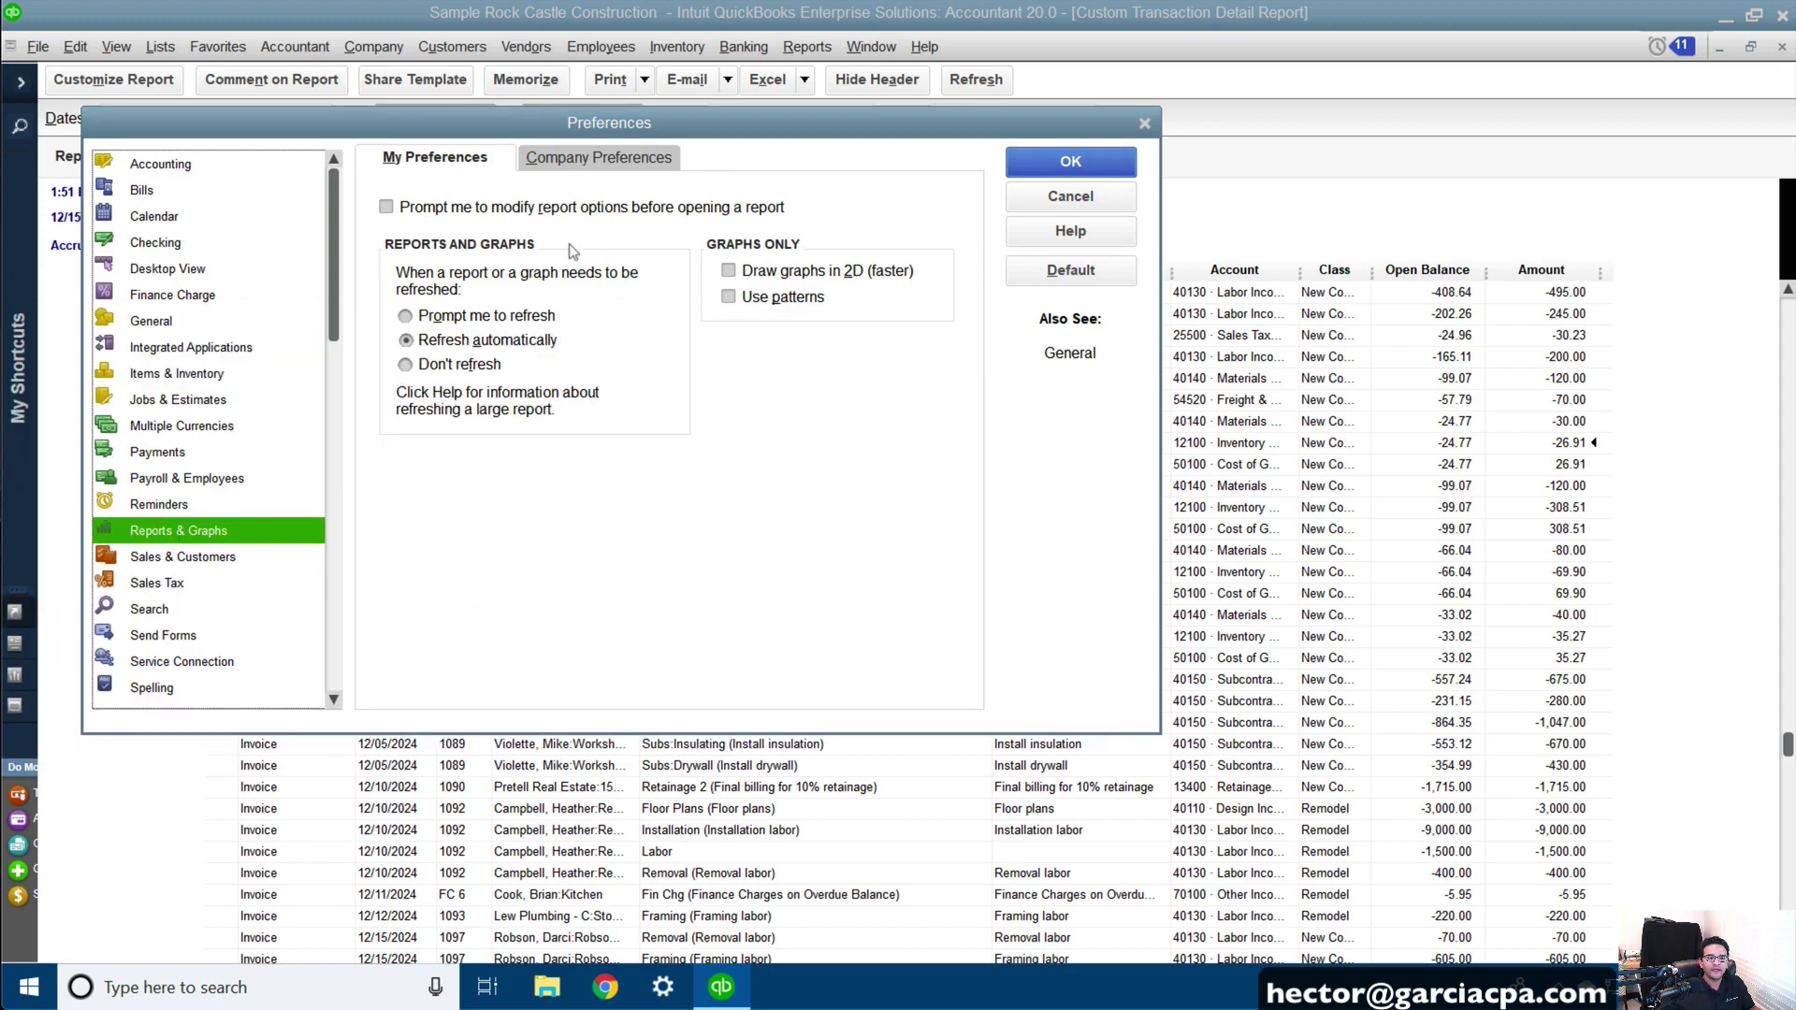
pyautogui.click(576, 161)
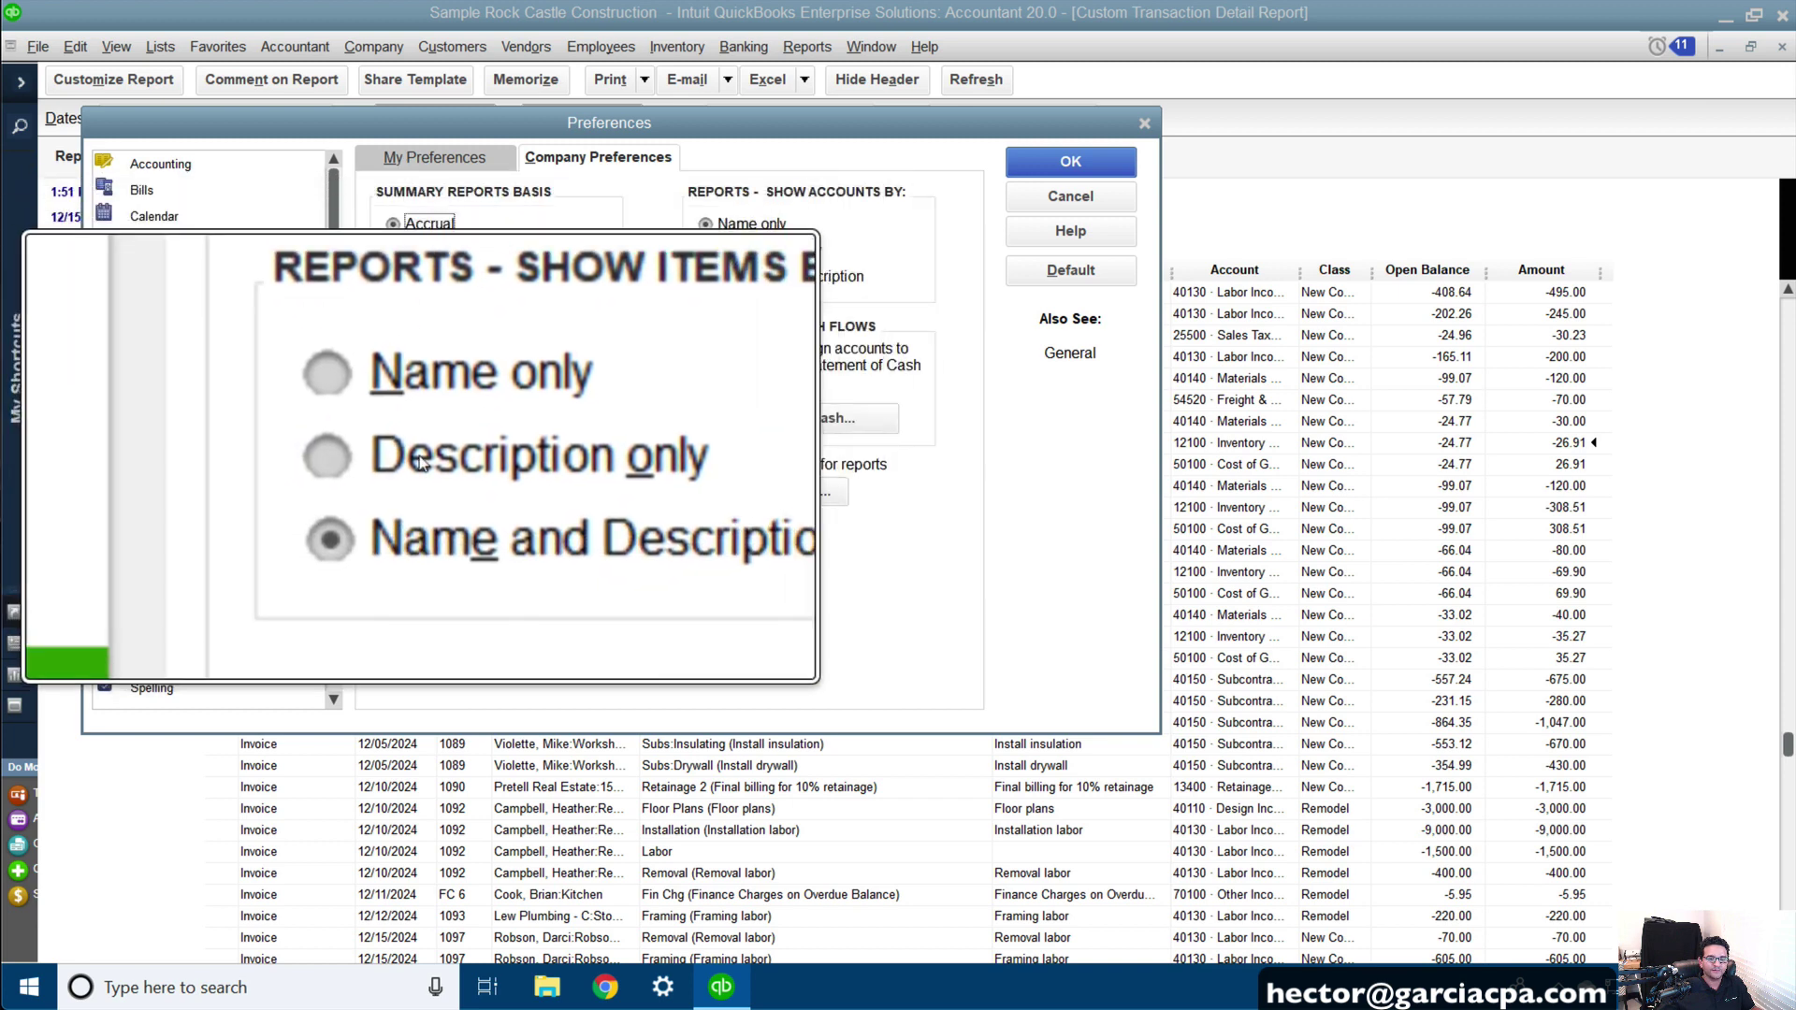
pyautogui.click(439, 430)
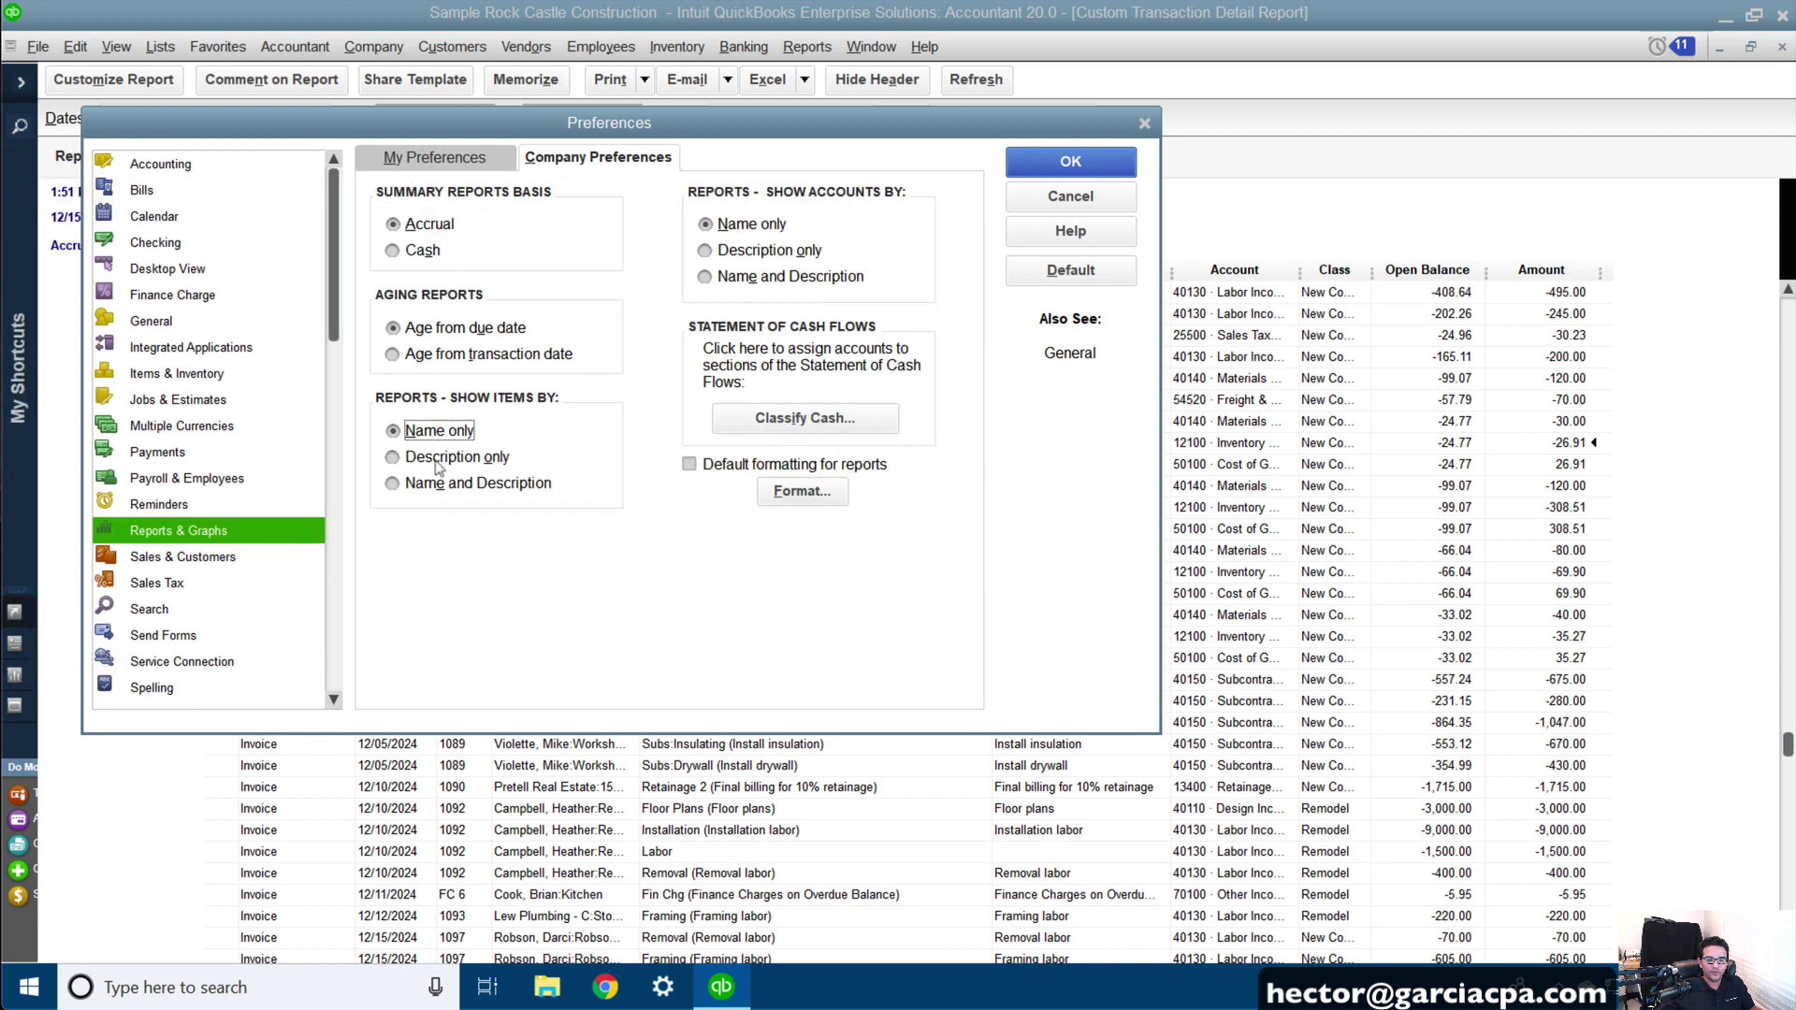
pyautogui.click(1070, 161)
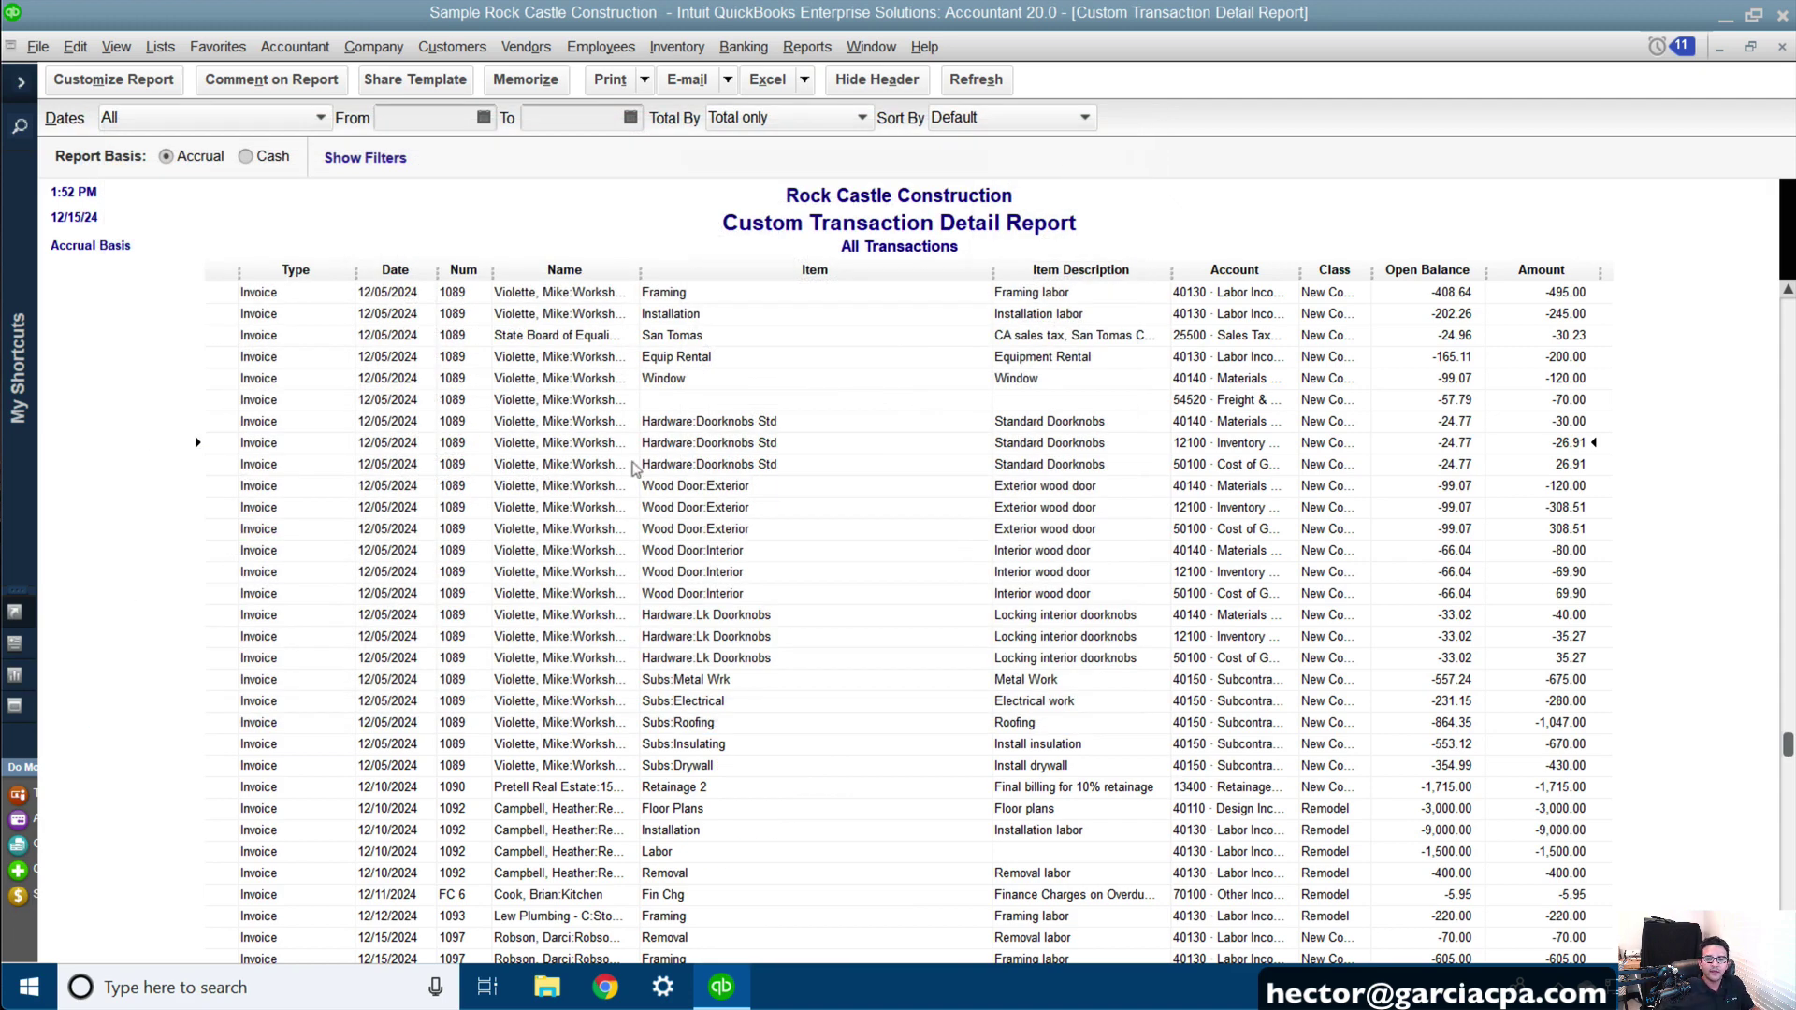
# - Review the item names throughout the report and narrow the Item column slightly
pyautogui.scroll(-2, 740, 533)
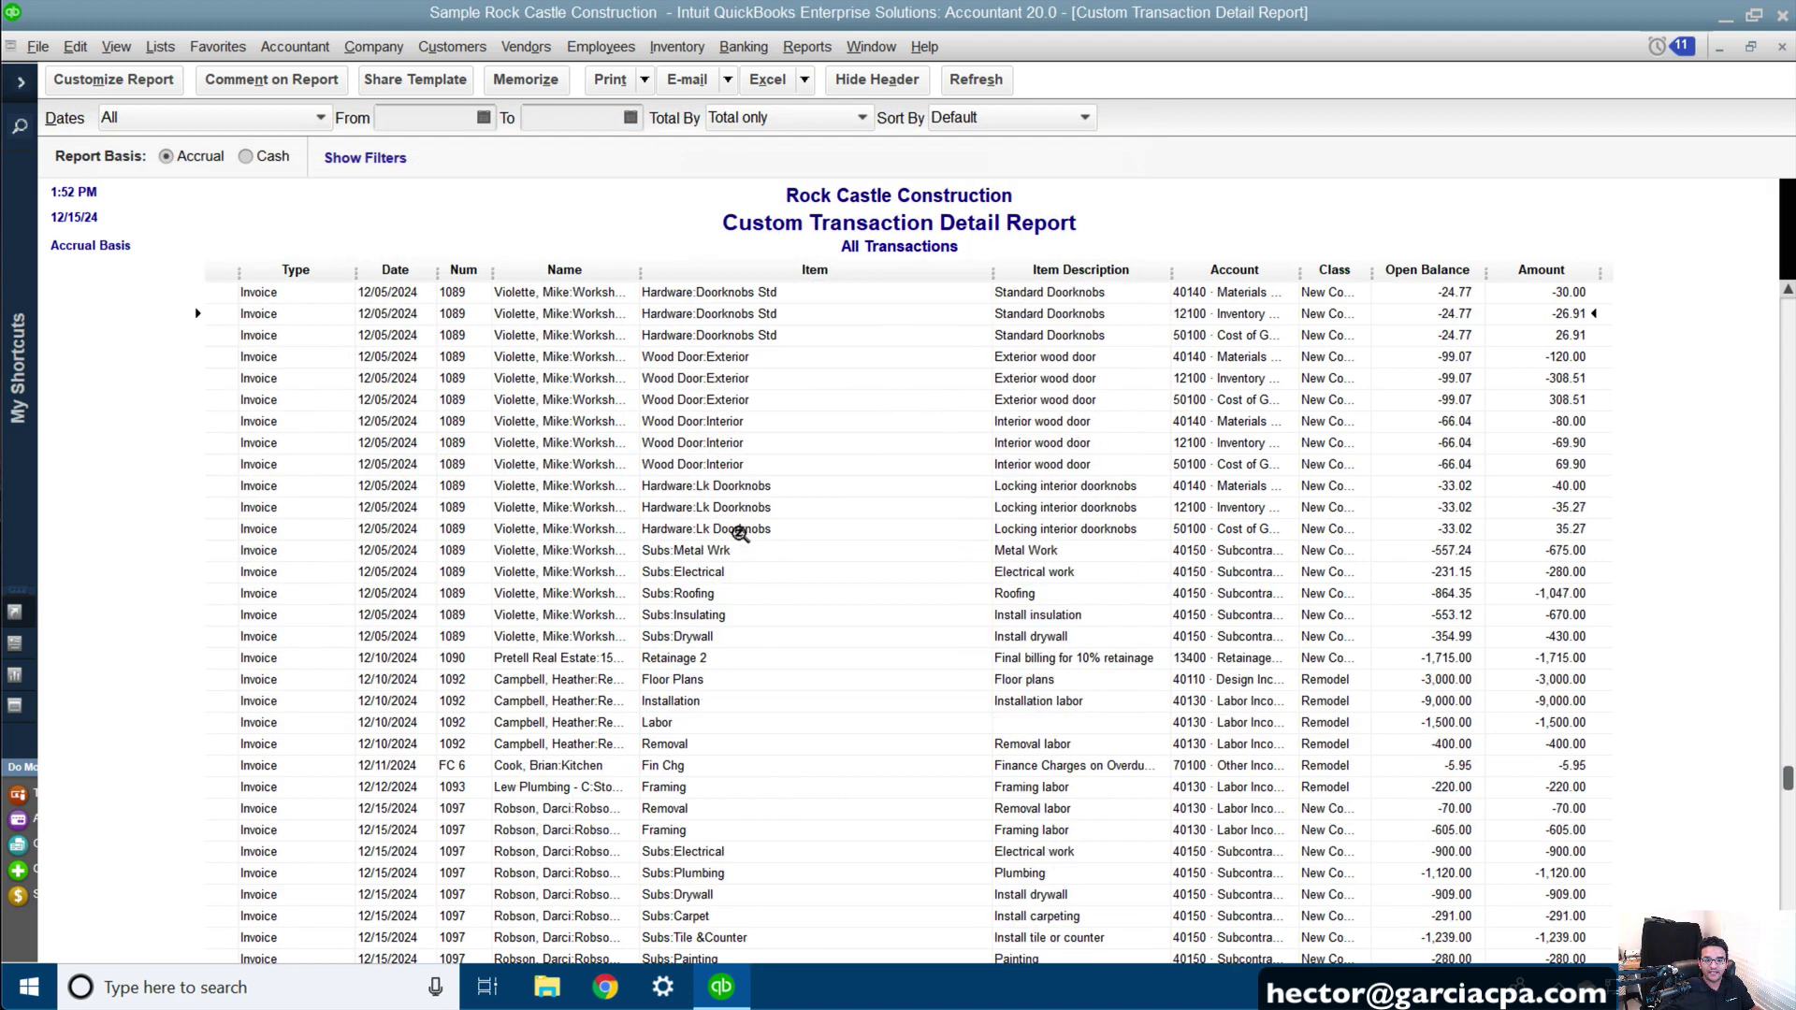
pyautogui.scroll(-9, 740, 533)
pyautogui.scroll(16, 737, 530)
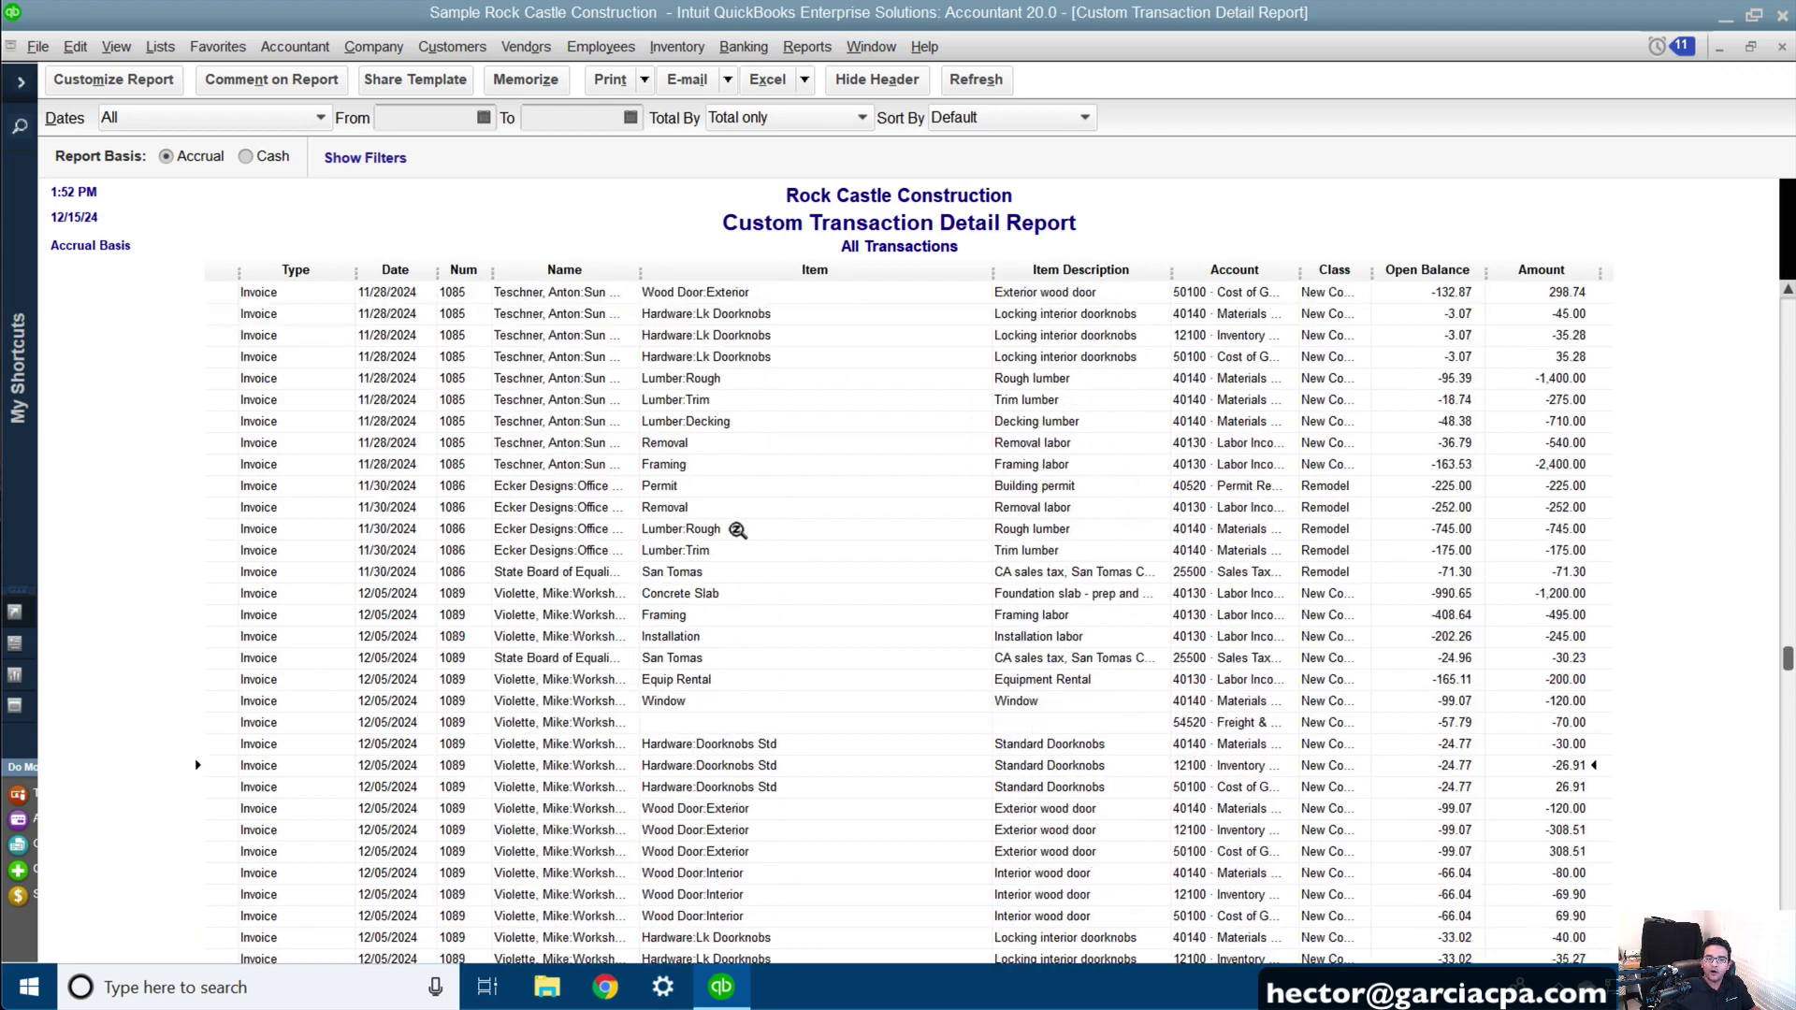
pyautogui.scroll(14, 737, 530)
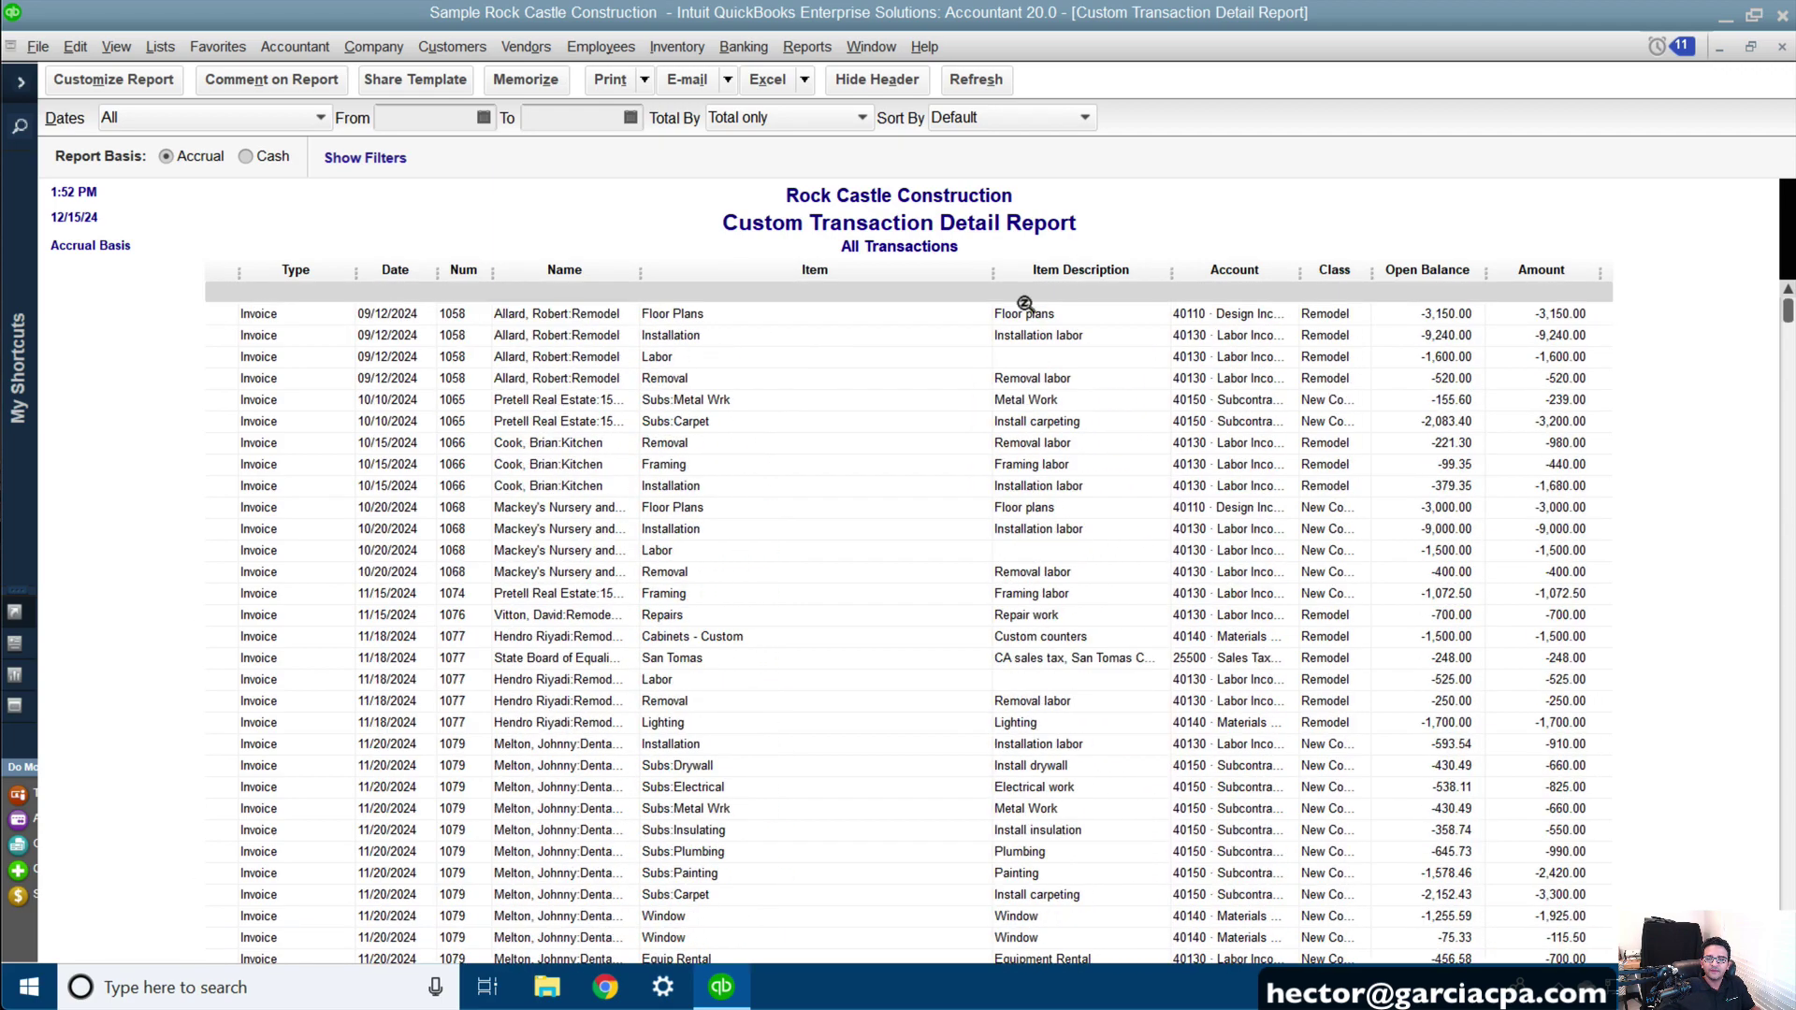
pyautogui.moveTo(913, 268); pyautogui.dragTo(913, 267)
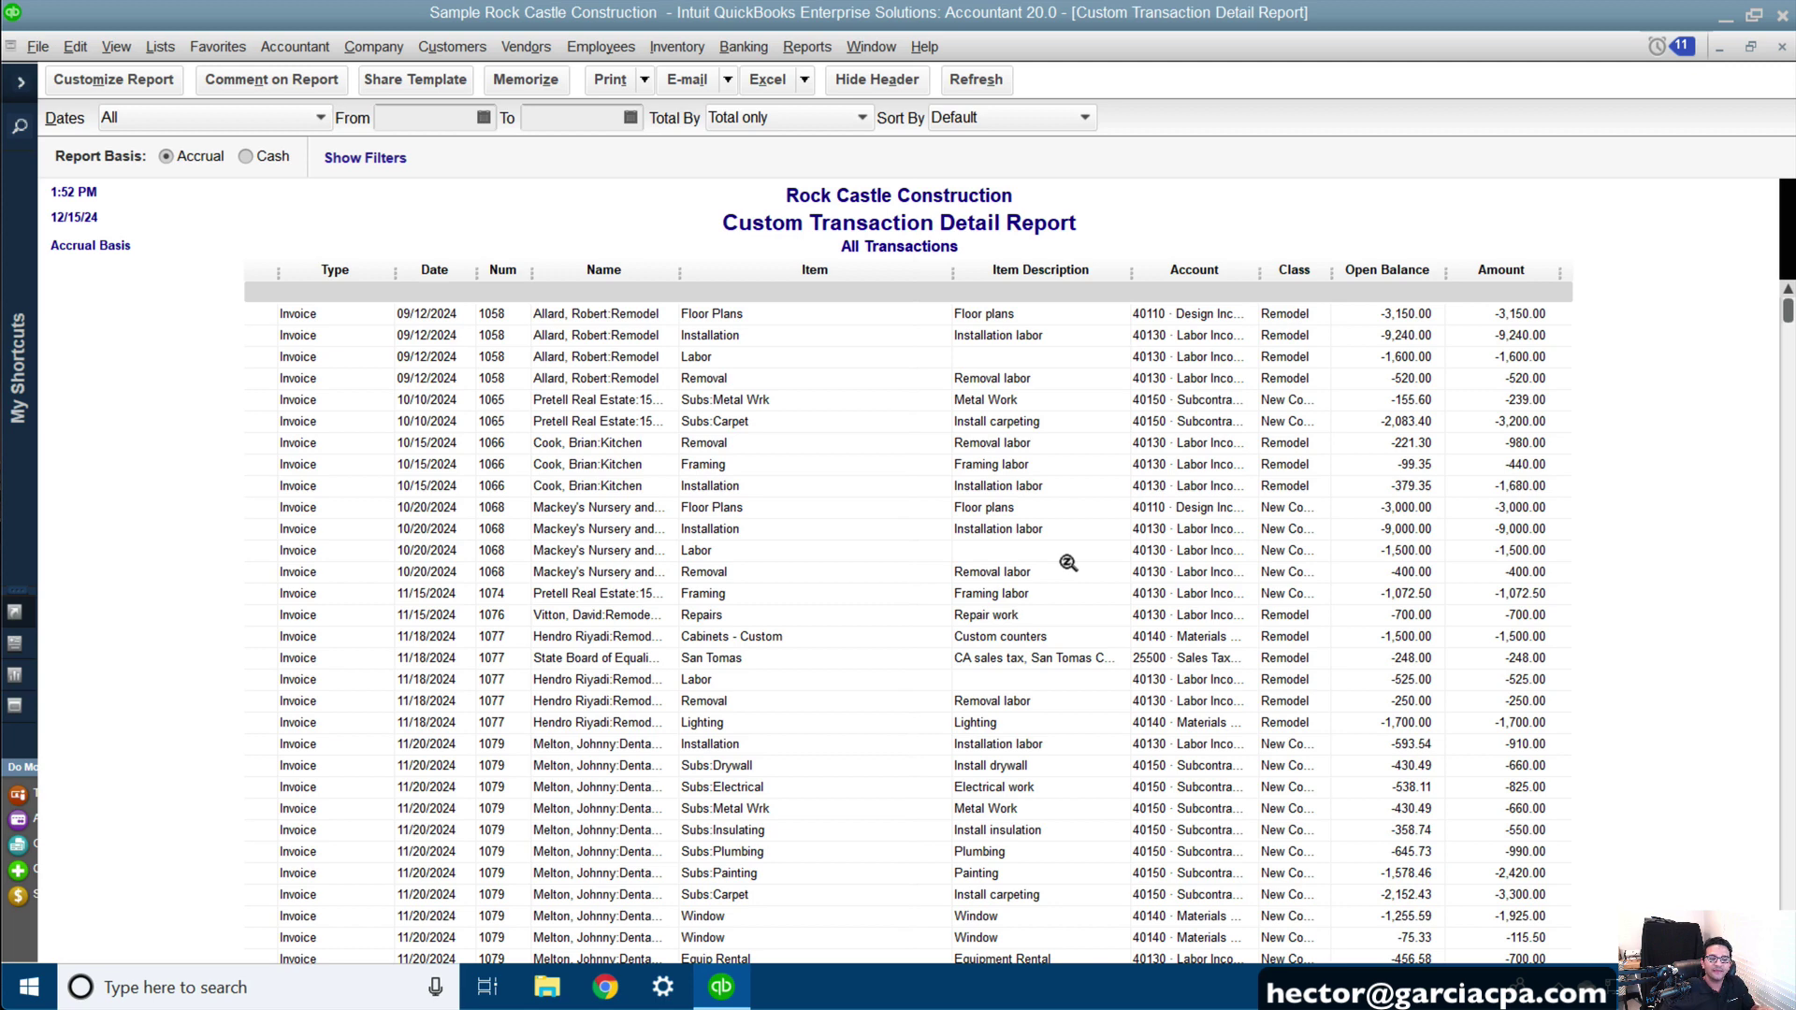
# - Memorize the report as "Open Invoices Detail" and refresh it
pyautogui.click(768, 79)
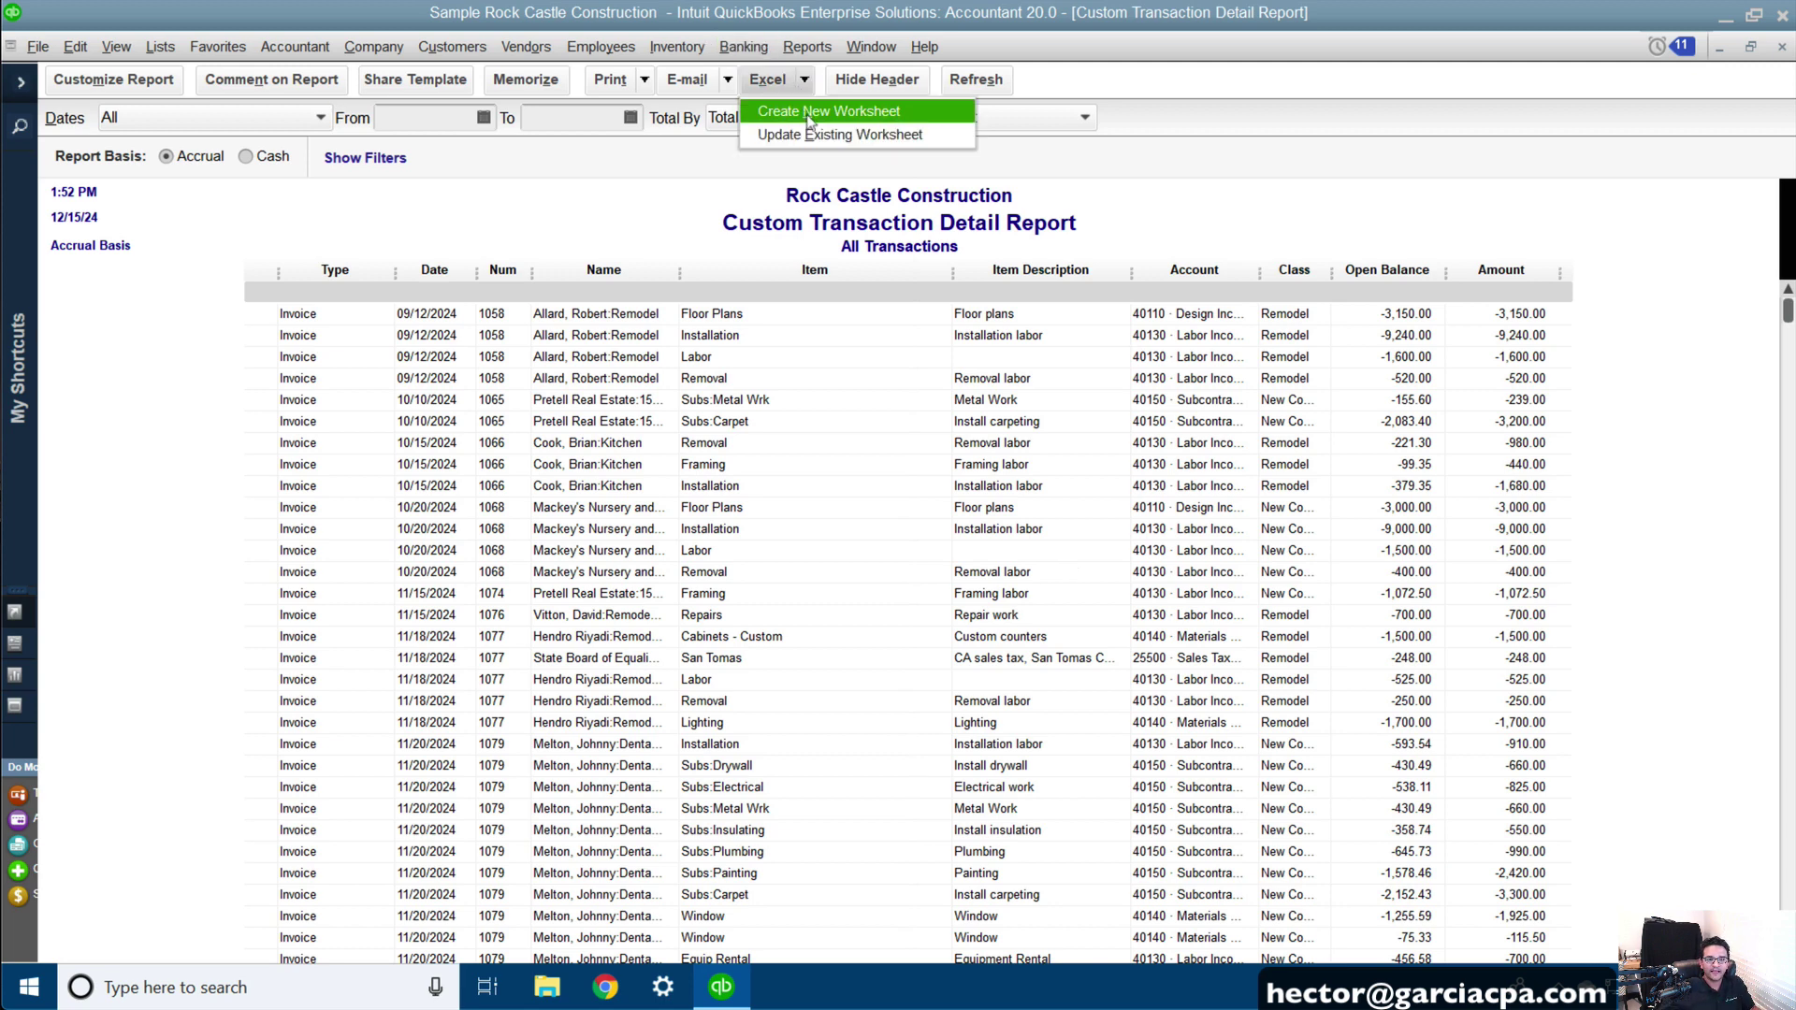
pyautogui.click(641, 216)
pyautogui.click(524, 80)
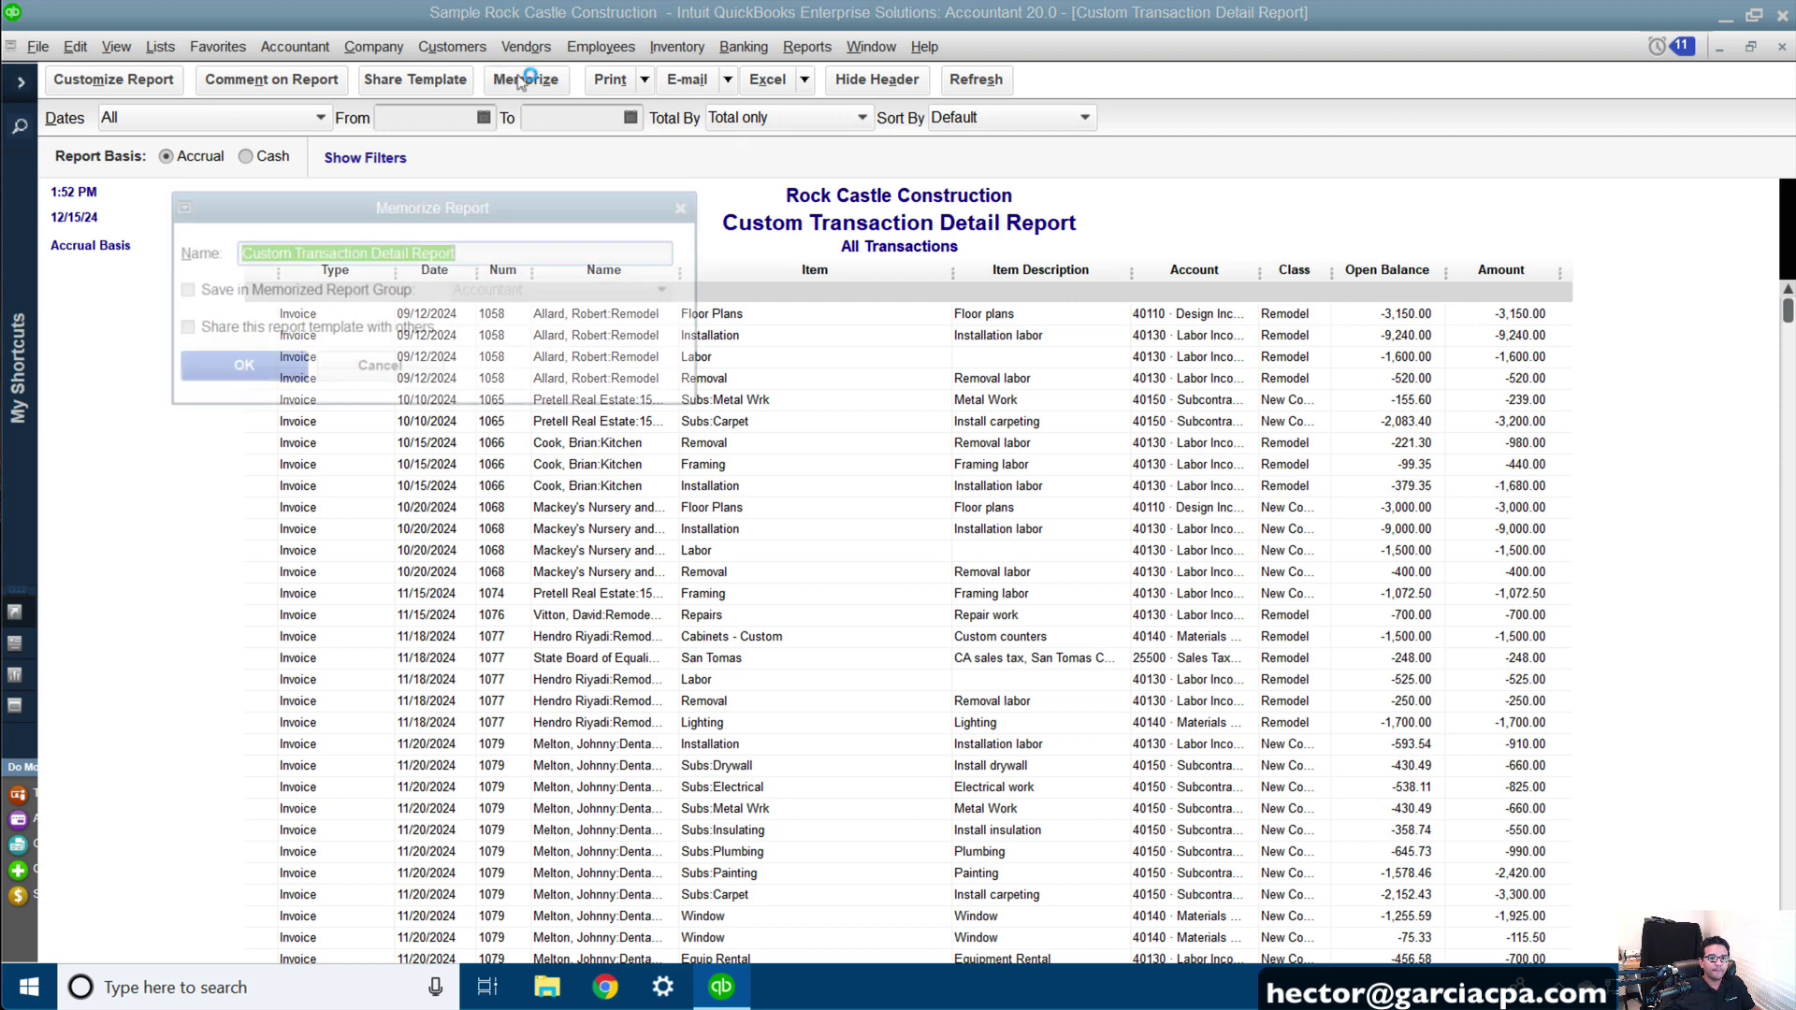
pyautogui.write('Open Invoices Detail')
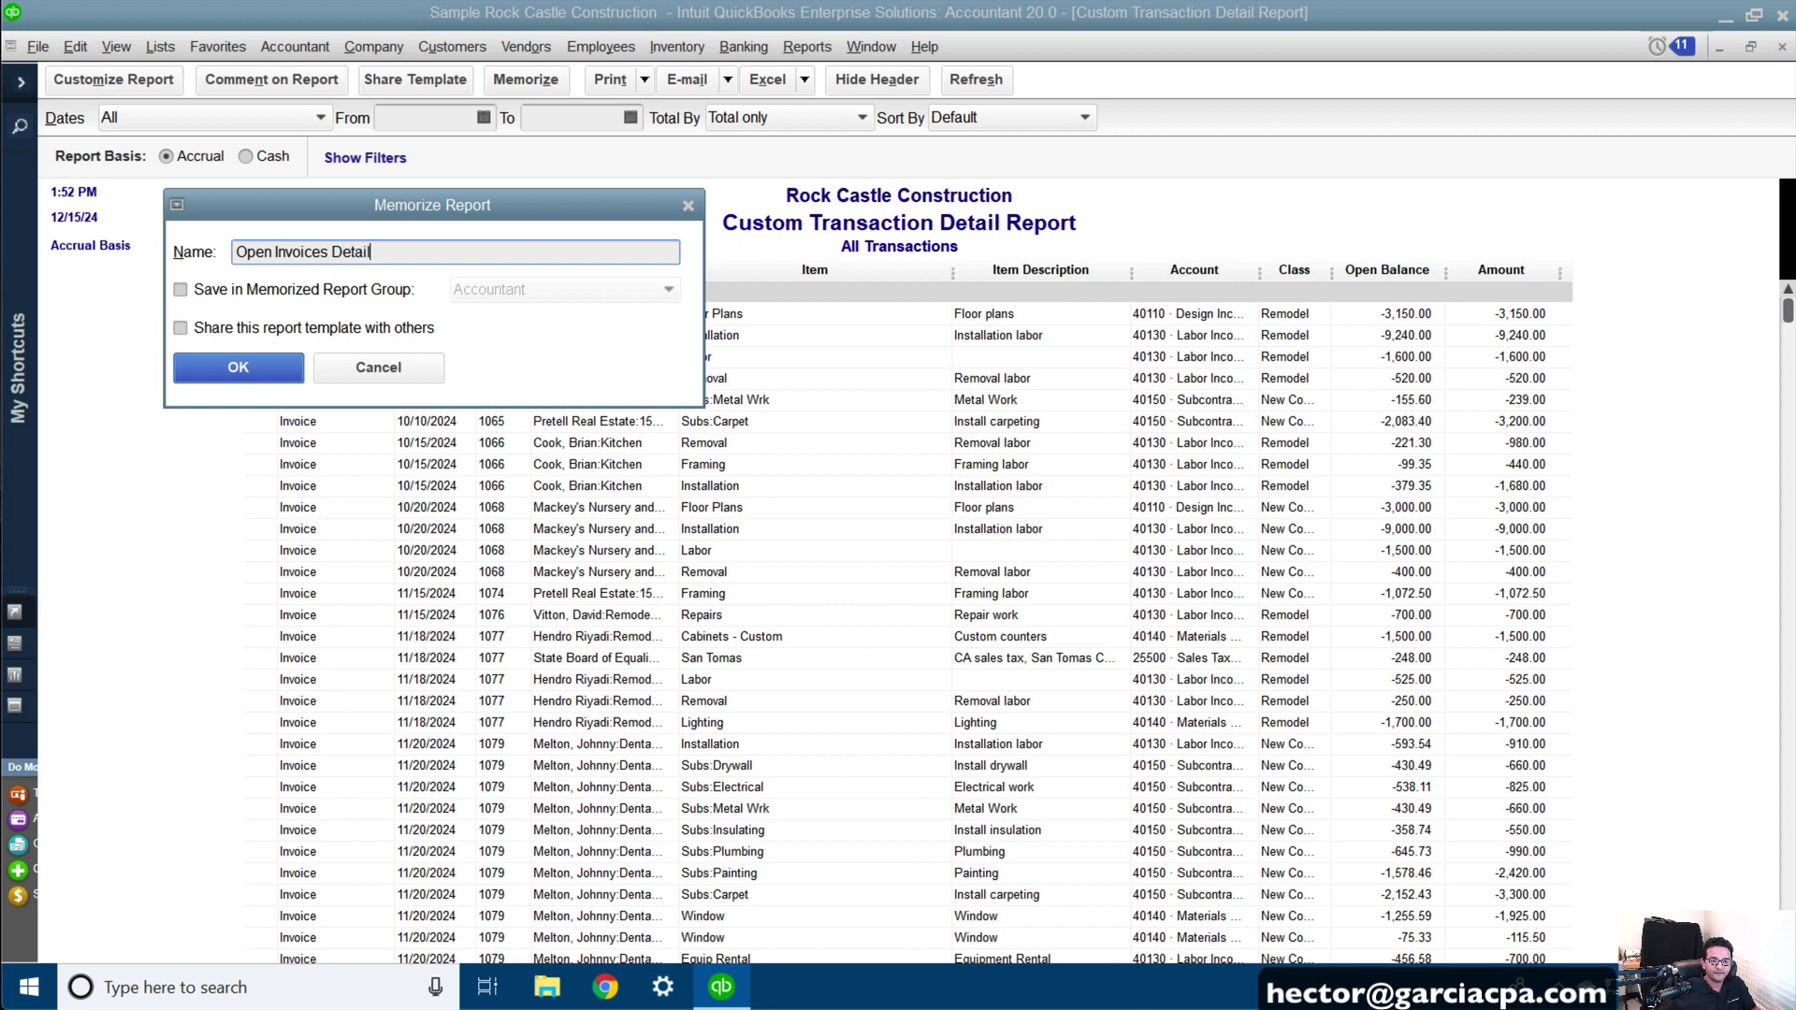
pyautogui.click(274, 364)
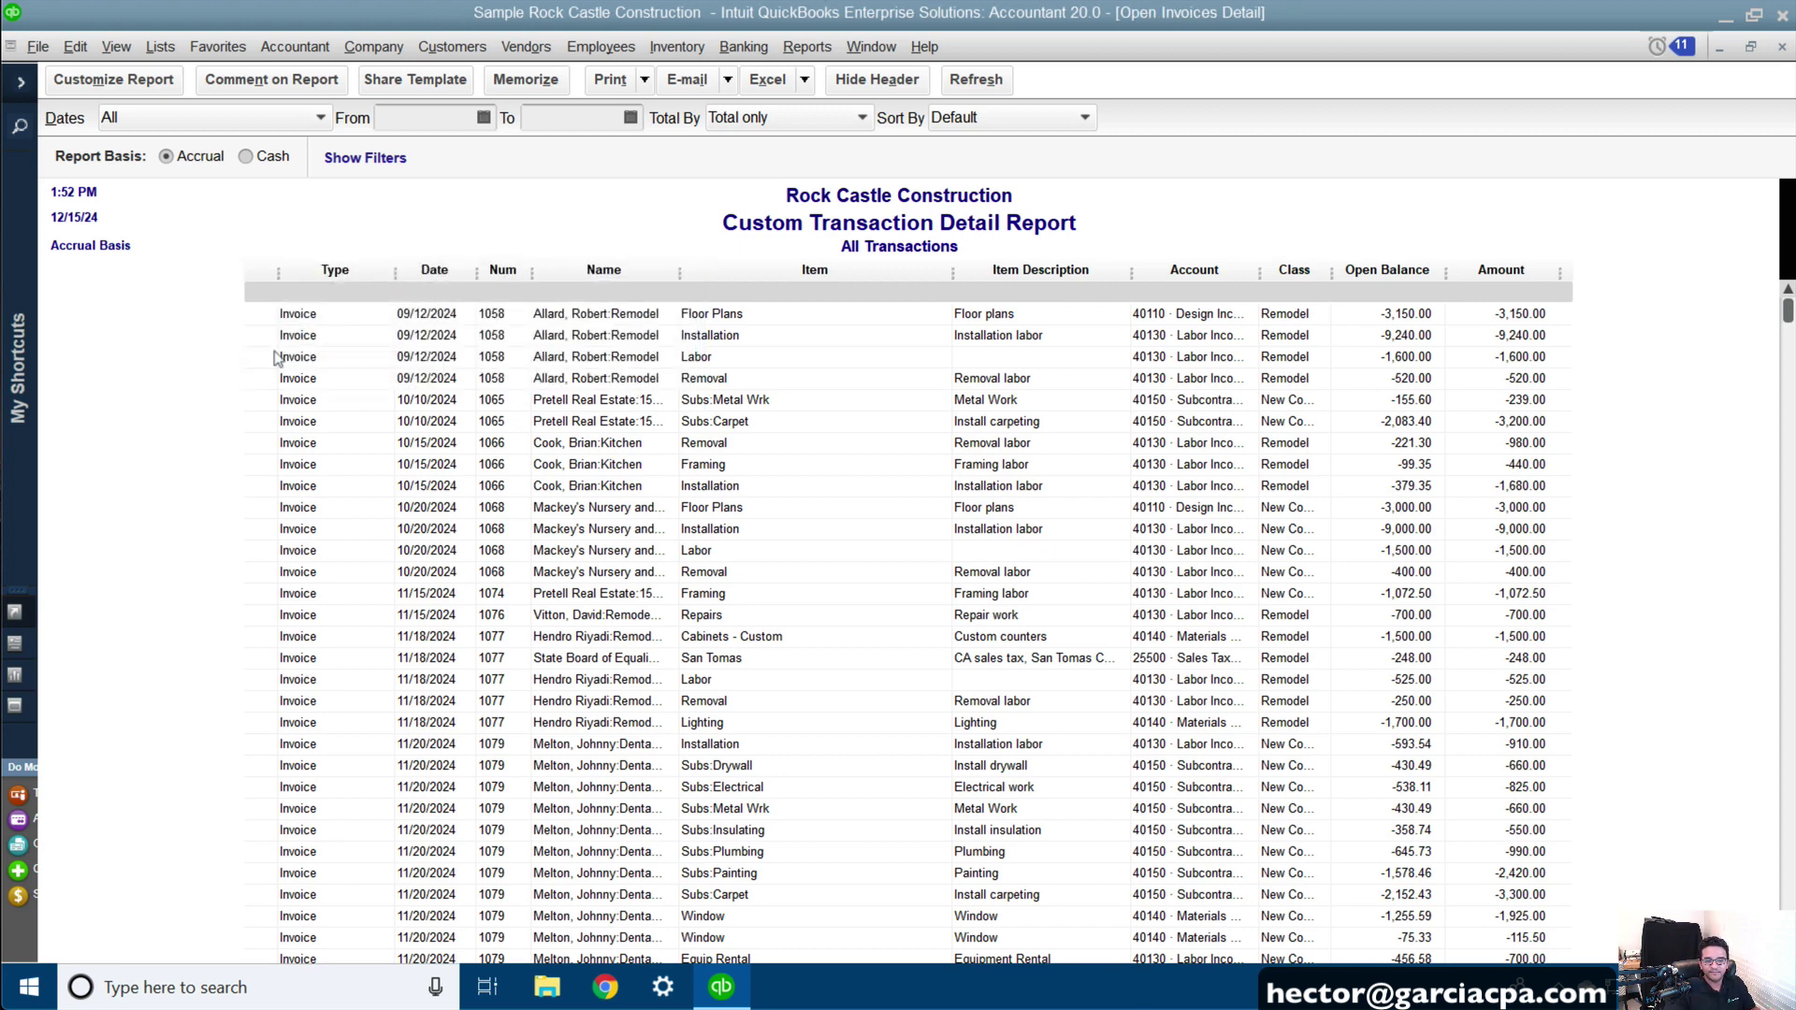
pyautogui.click(975, 79)
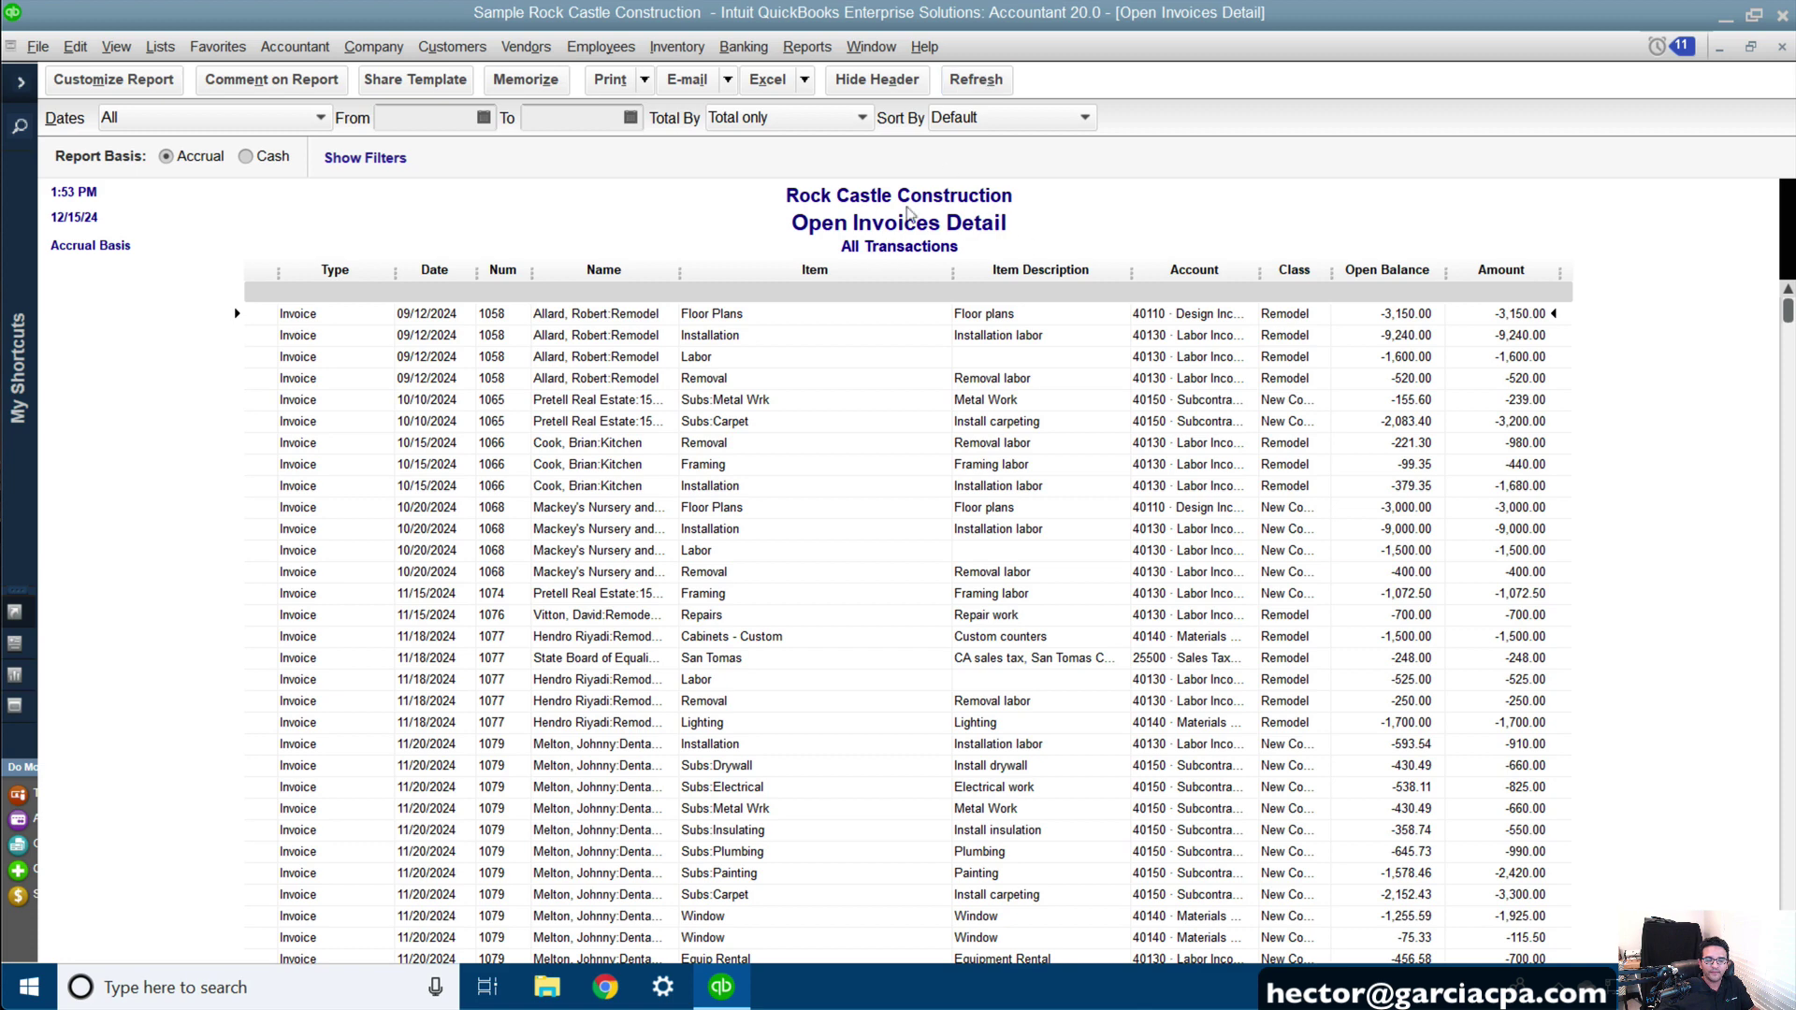
# - Reopen "Open Invoices Detail" from the memorized reports to check that it was saved
pyautogui.click(806, 46)
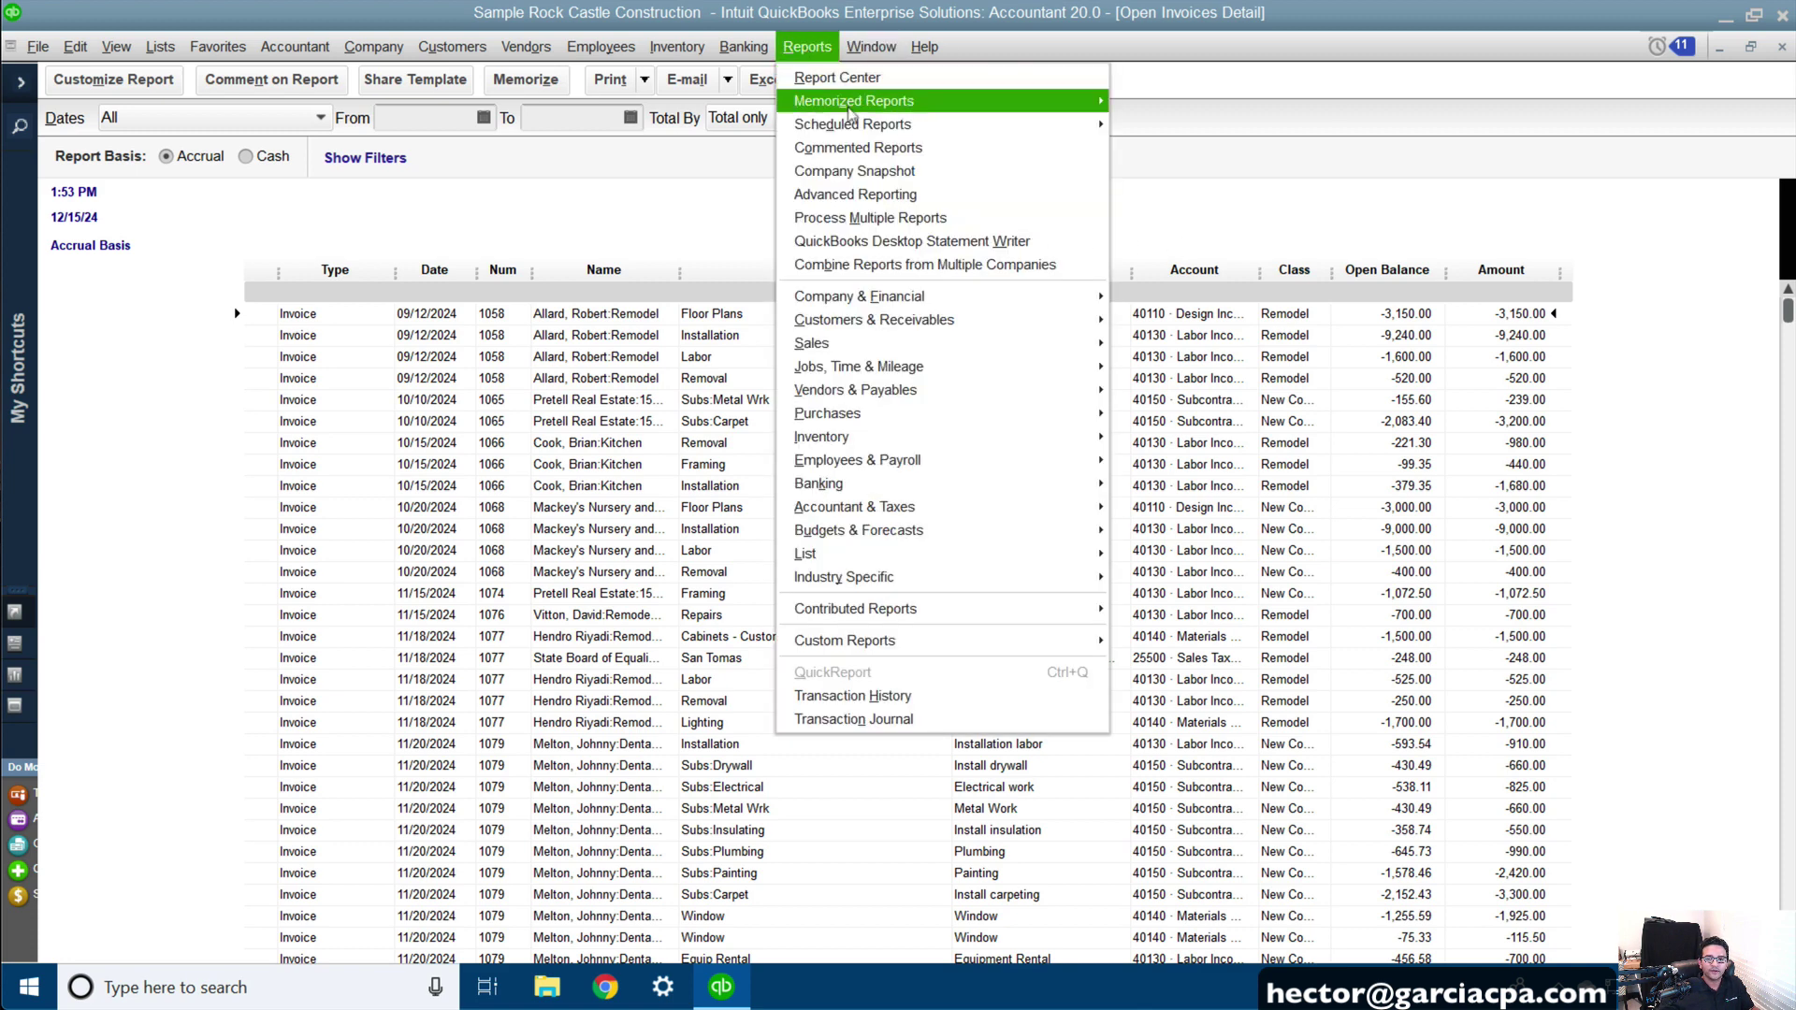
pyautogui.moveTo(853, 110)
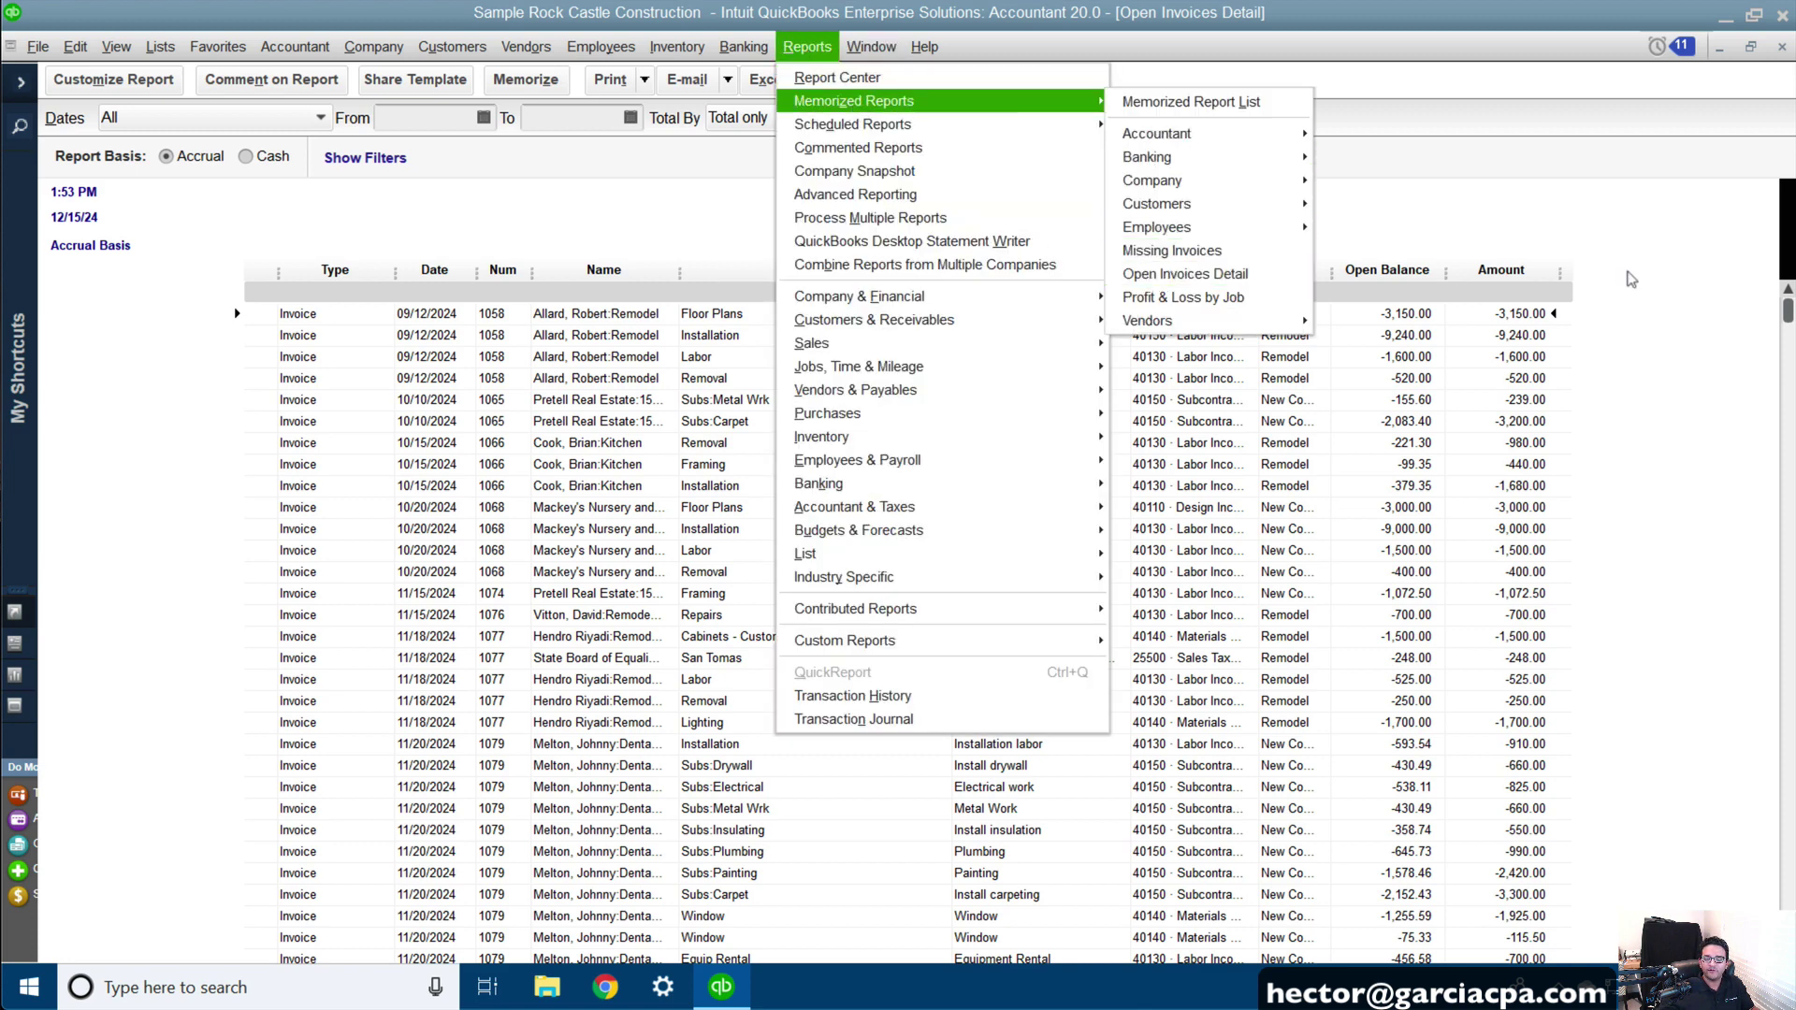
pyautogui.click(1250, 278)
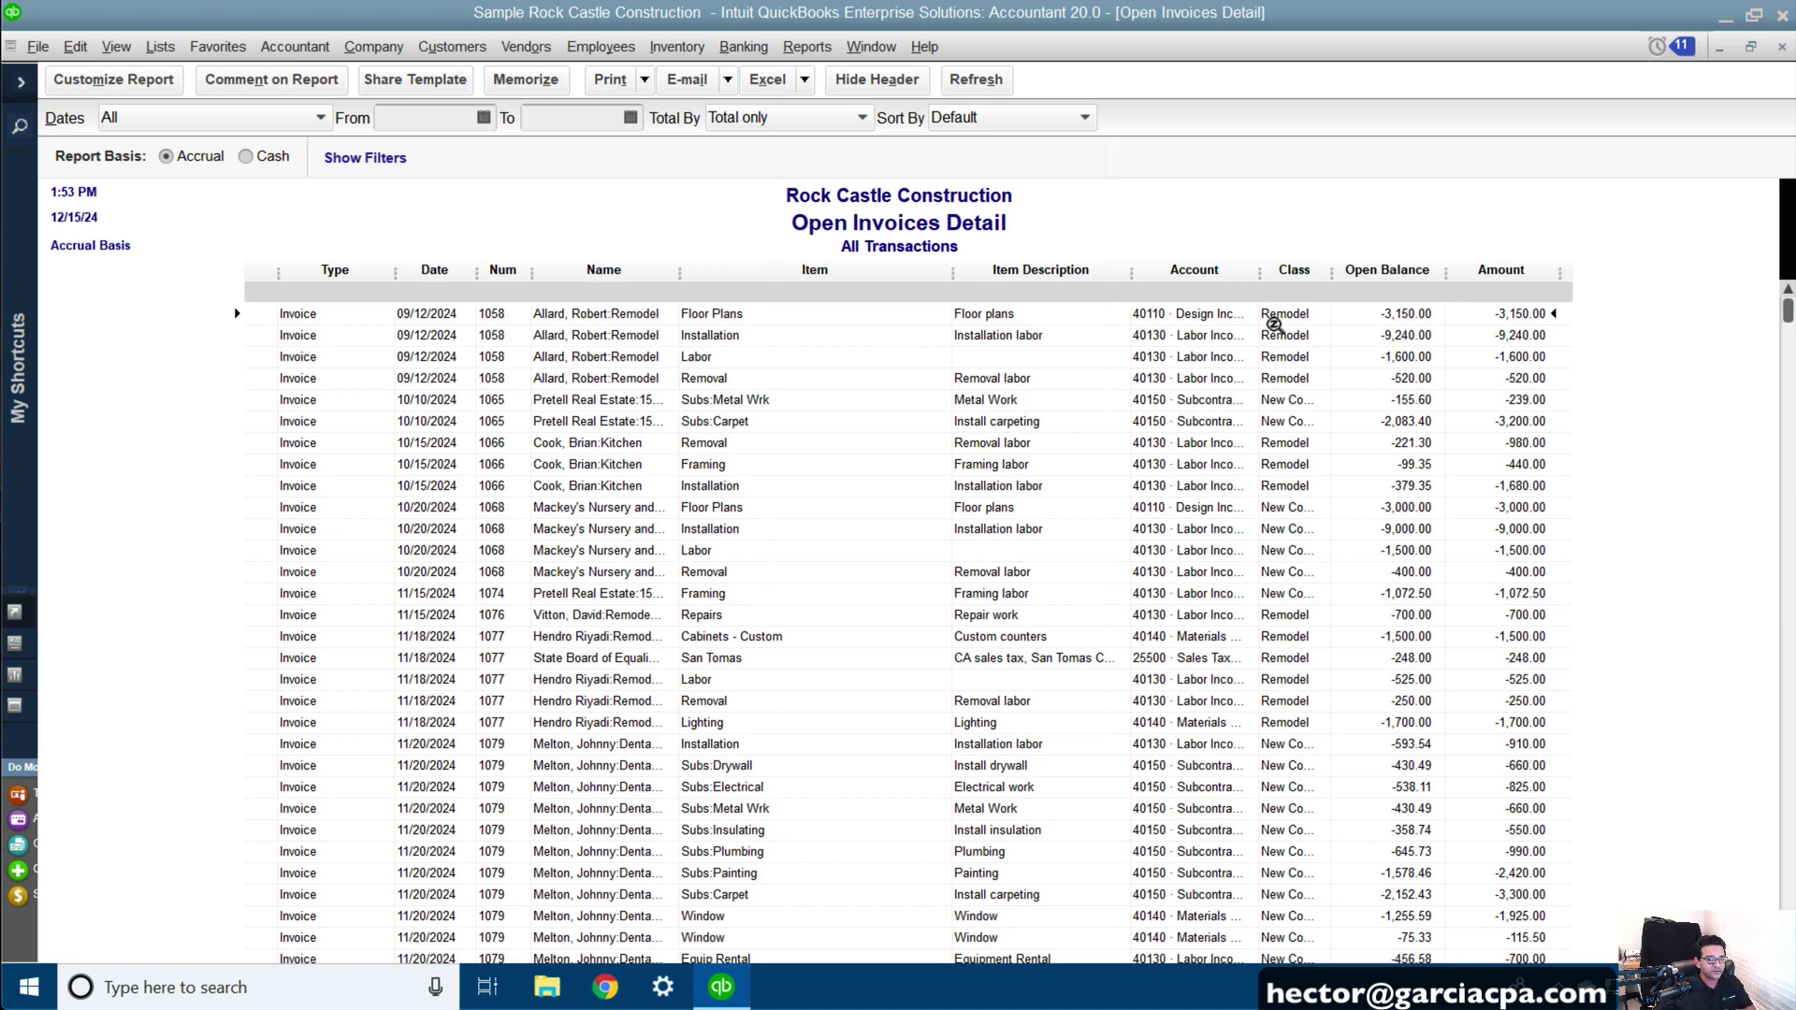
# - Change the report's TransactionType filter from Invoice and Credit Memo to Bill and Bill Credit
pyautogui.click(101, 84)
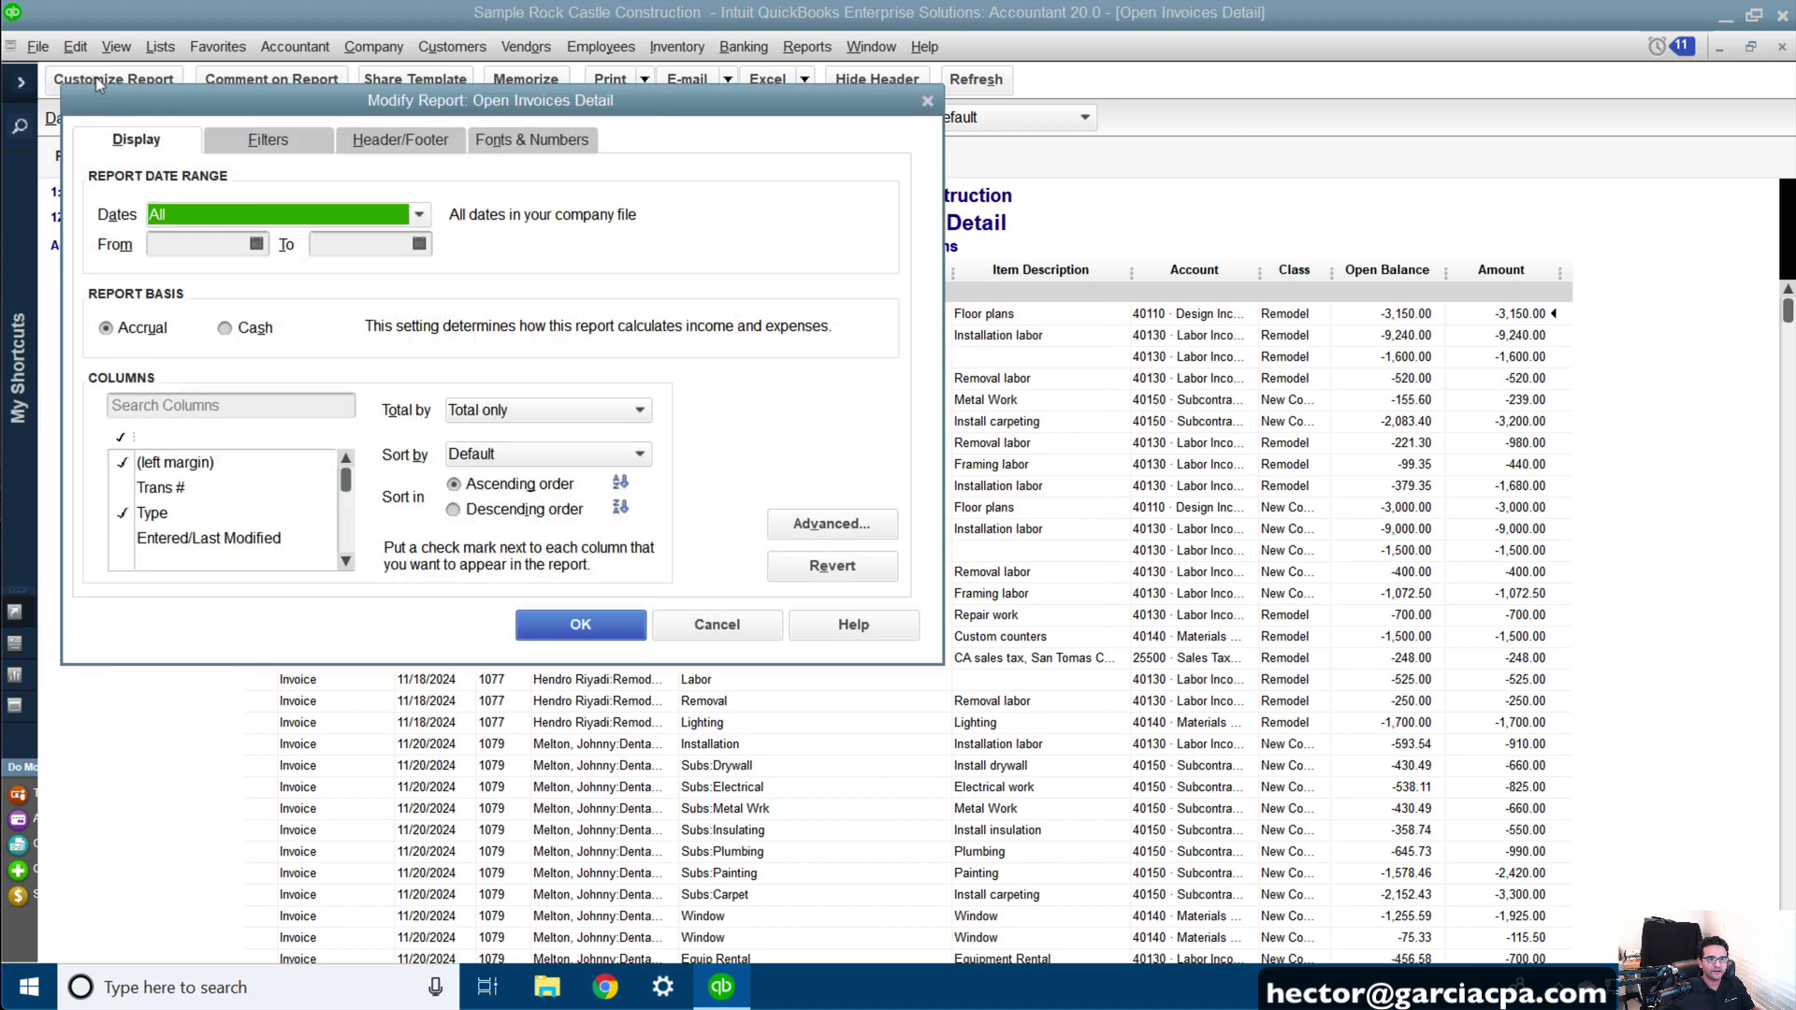
pyautogui.click(254, 142)
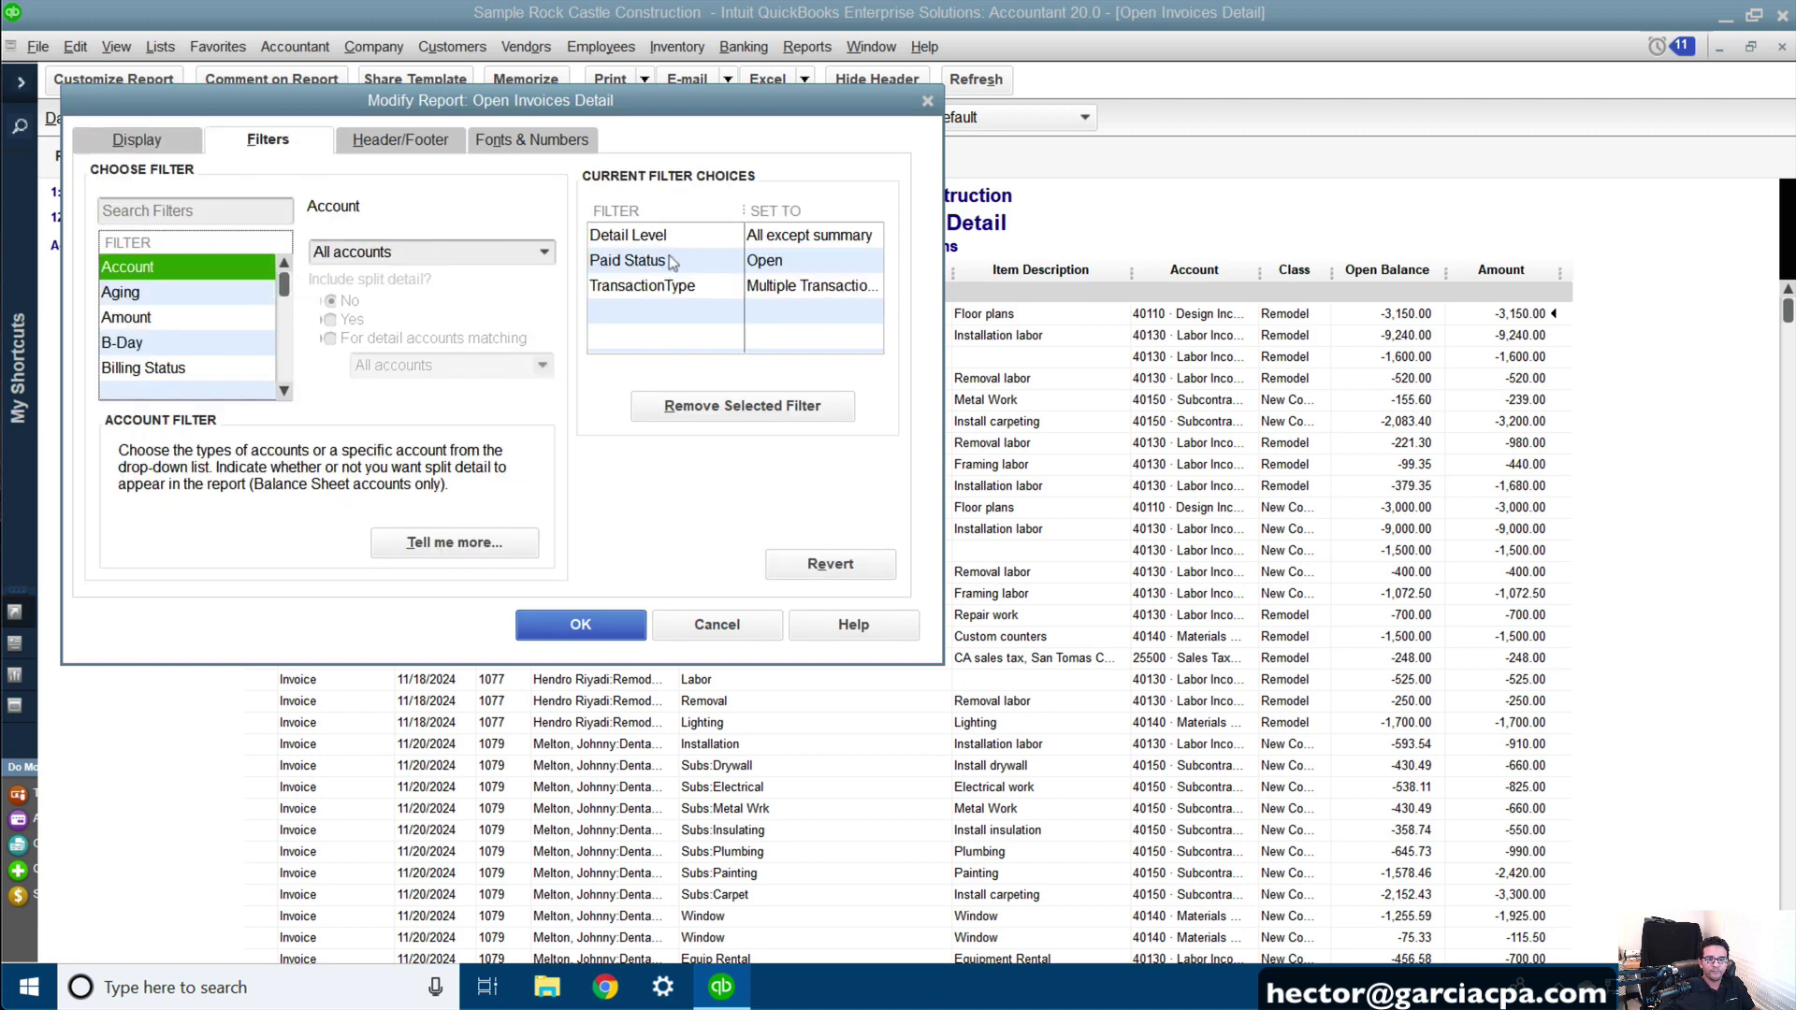
pyautogui.click(639, 286)
pyautogui.click(433, 255)
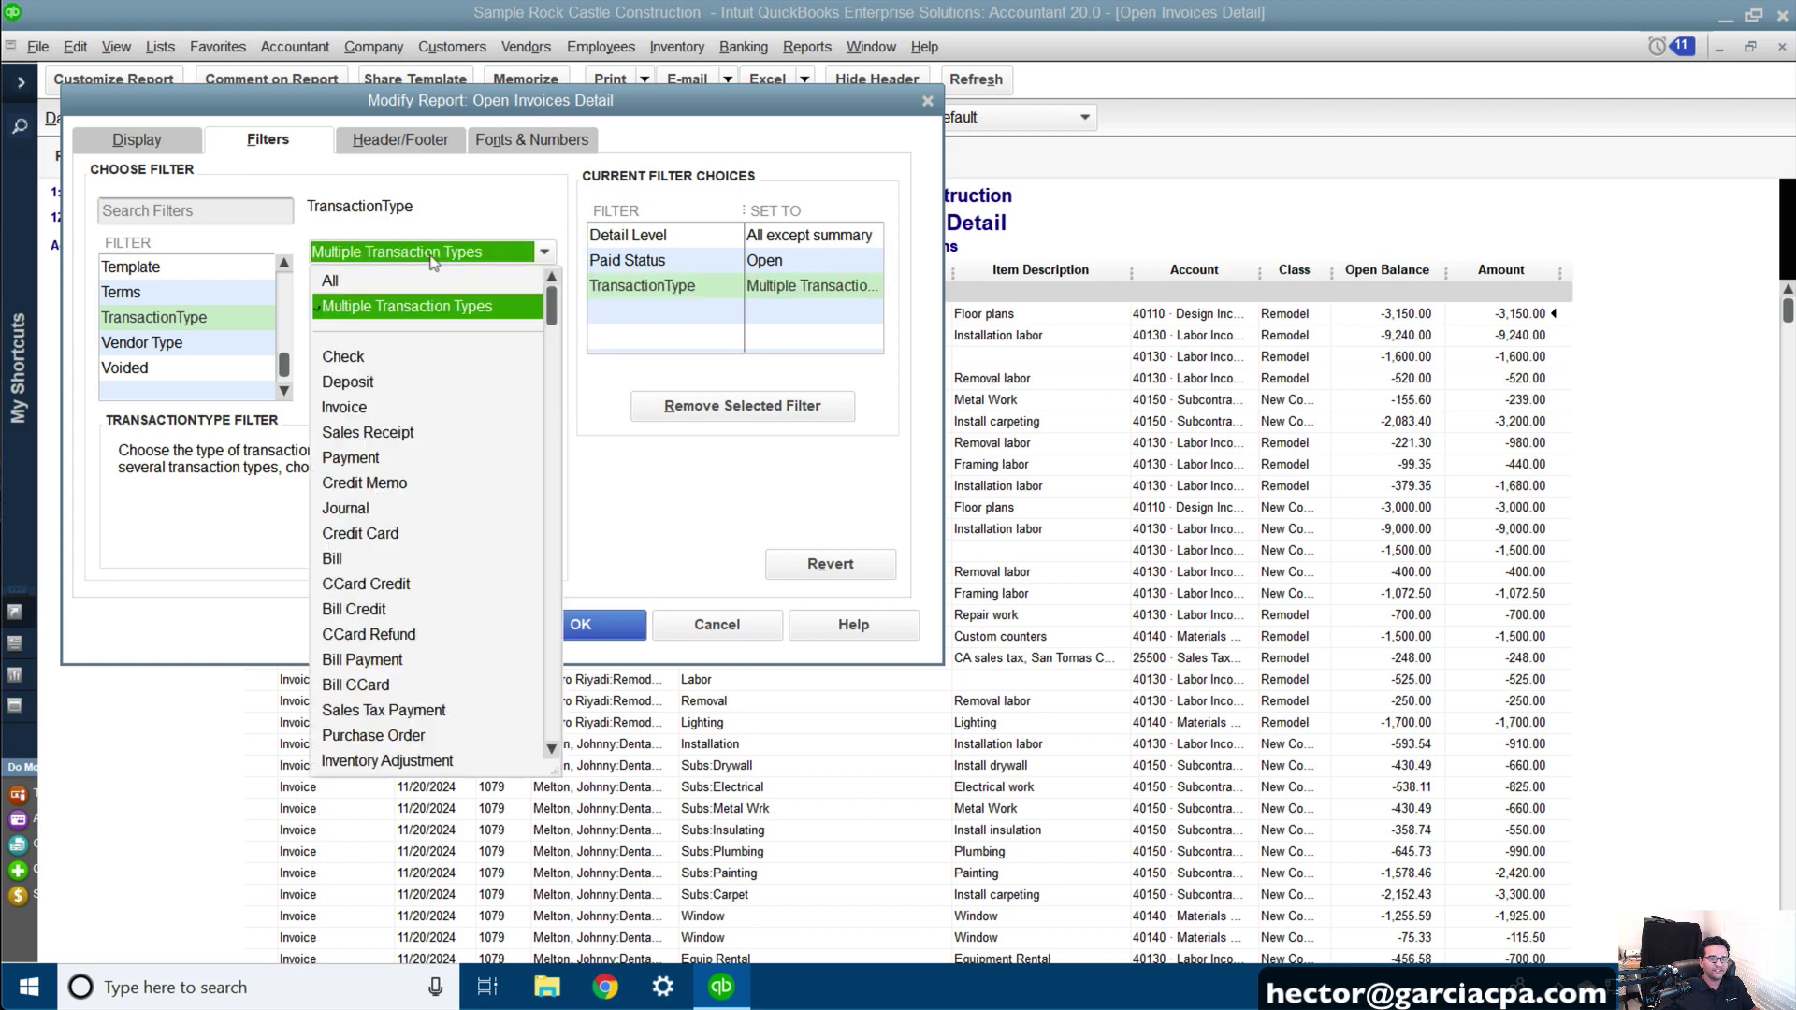
pyautogui.click(412, 308)
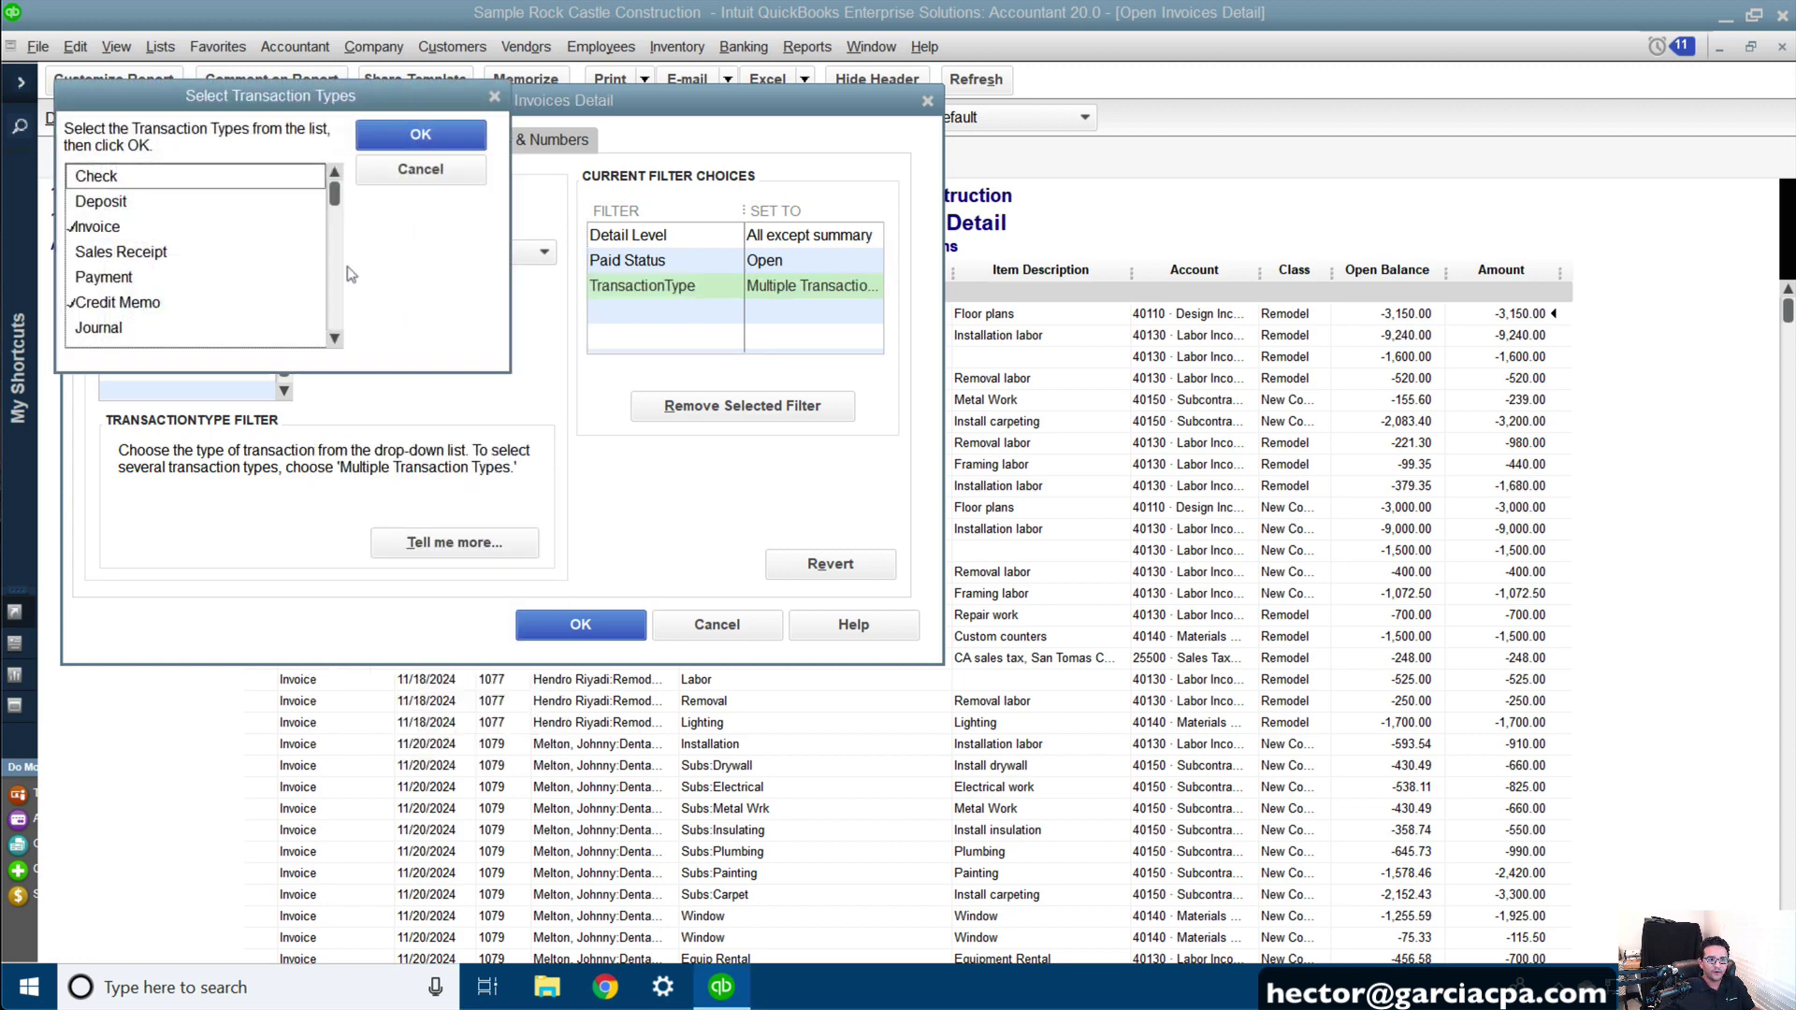
pyautogui.click(96, 229)
pyautogui.click(110, 304)
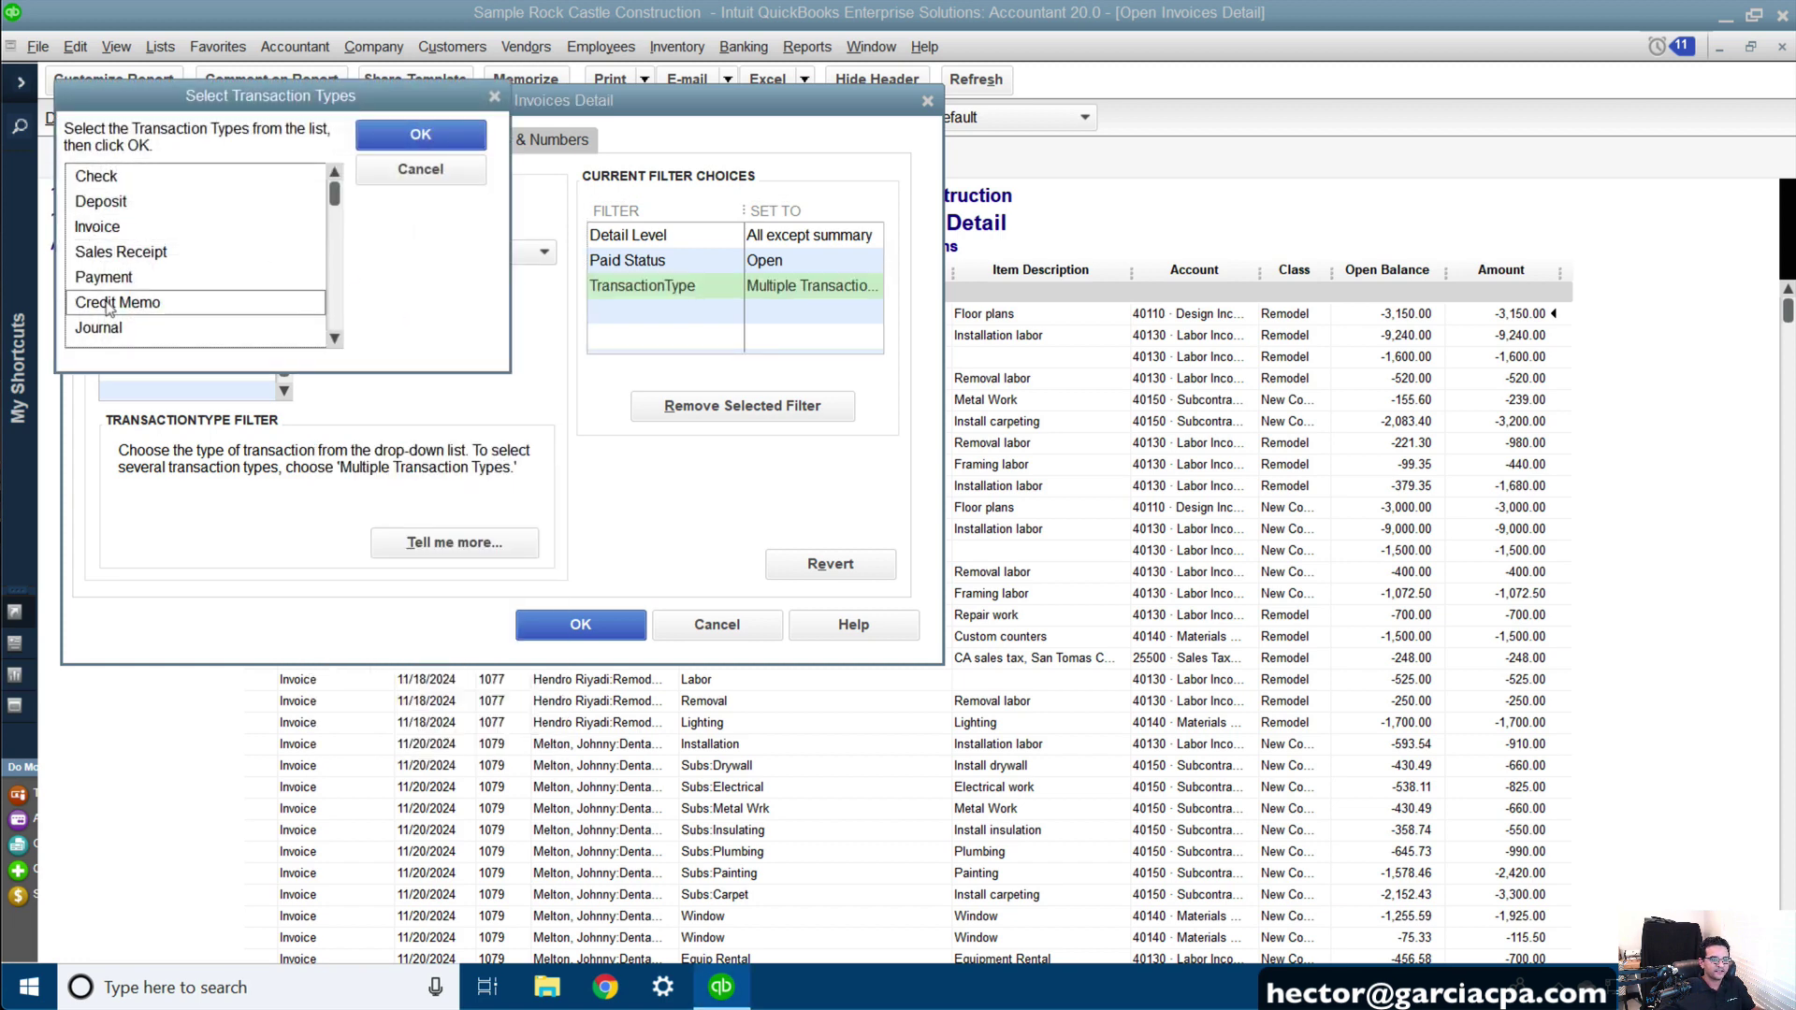
pyautogui.scroll(-5, 332, 342)
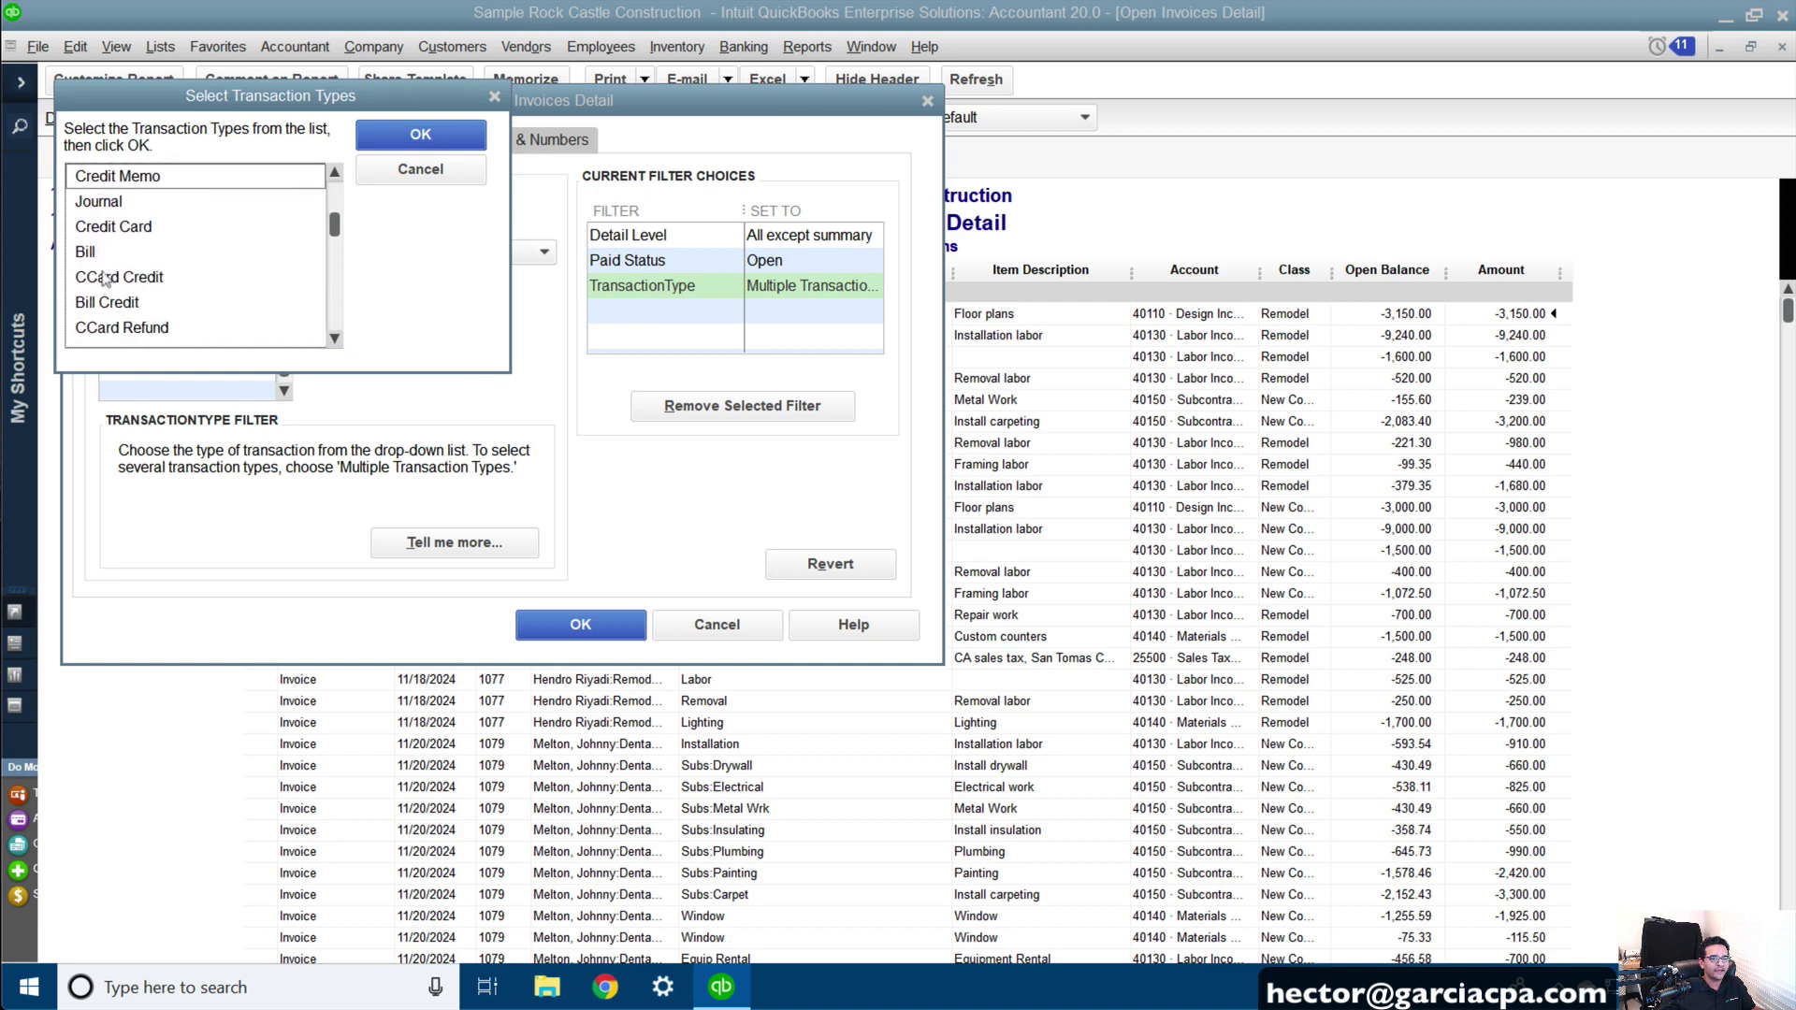
pyautogui.click(86, 252)
pyautogui.click(132, 304)
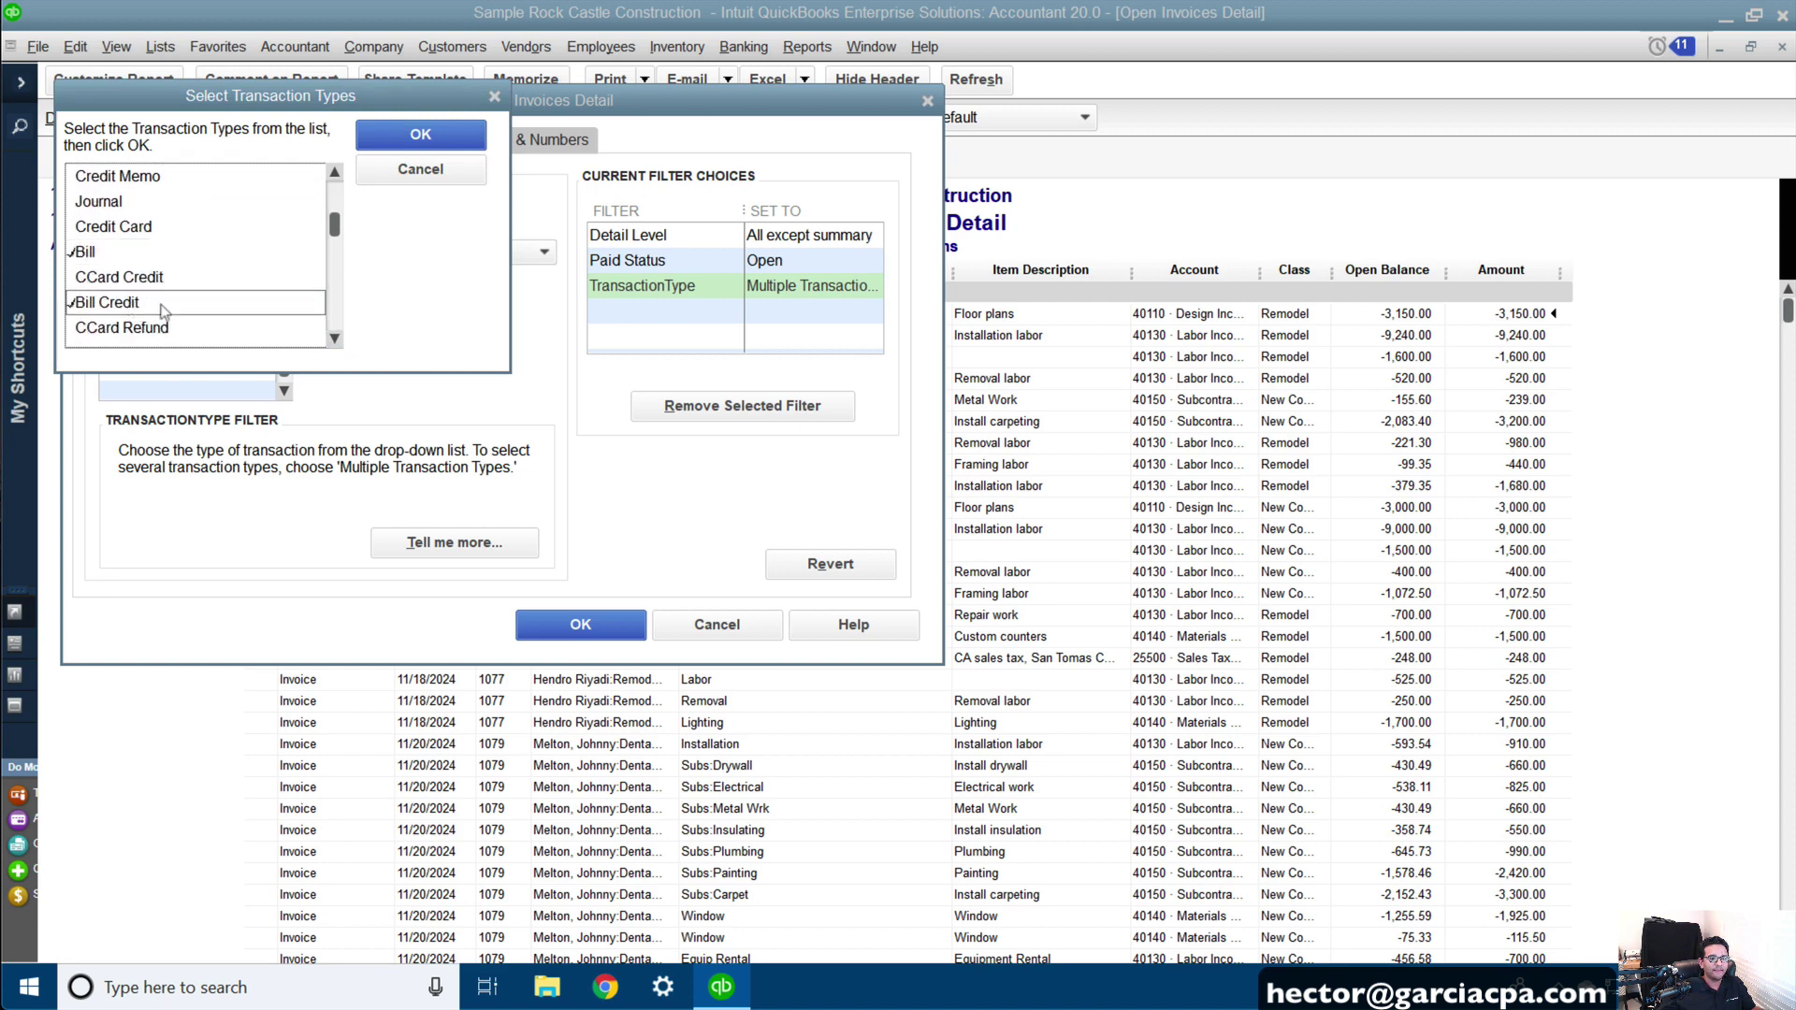
pyautogui.click(420, 136)
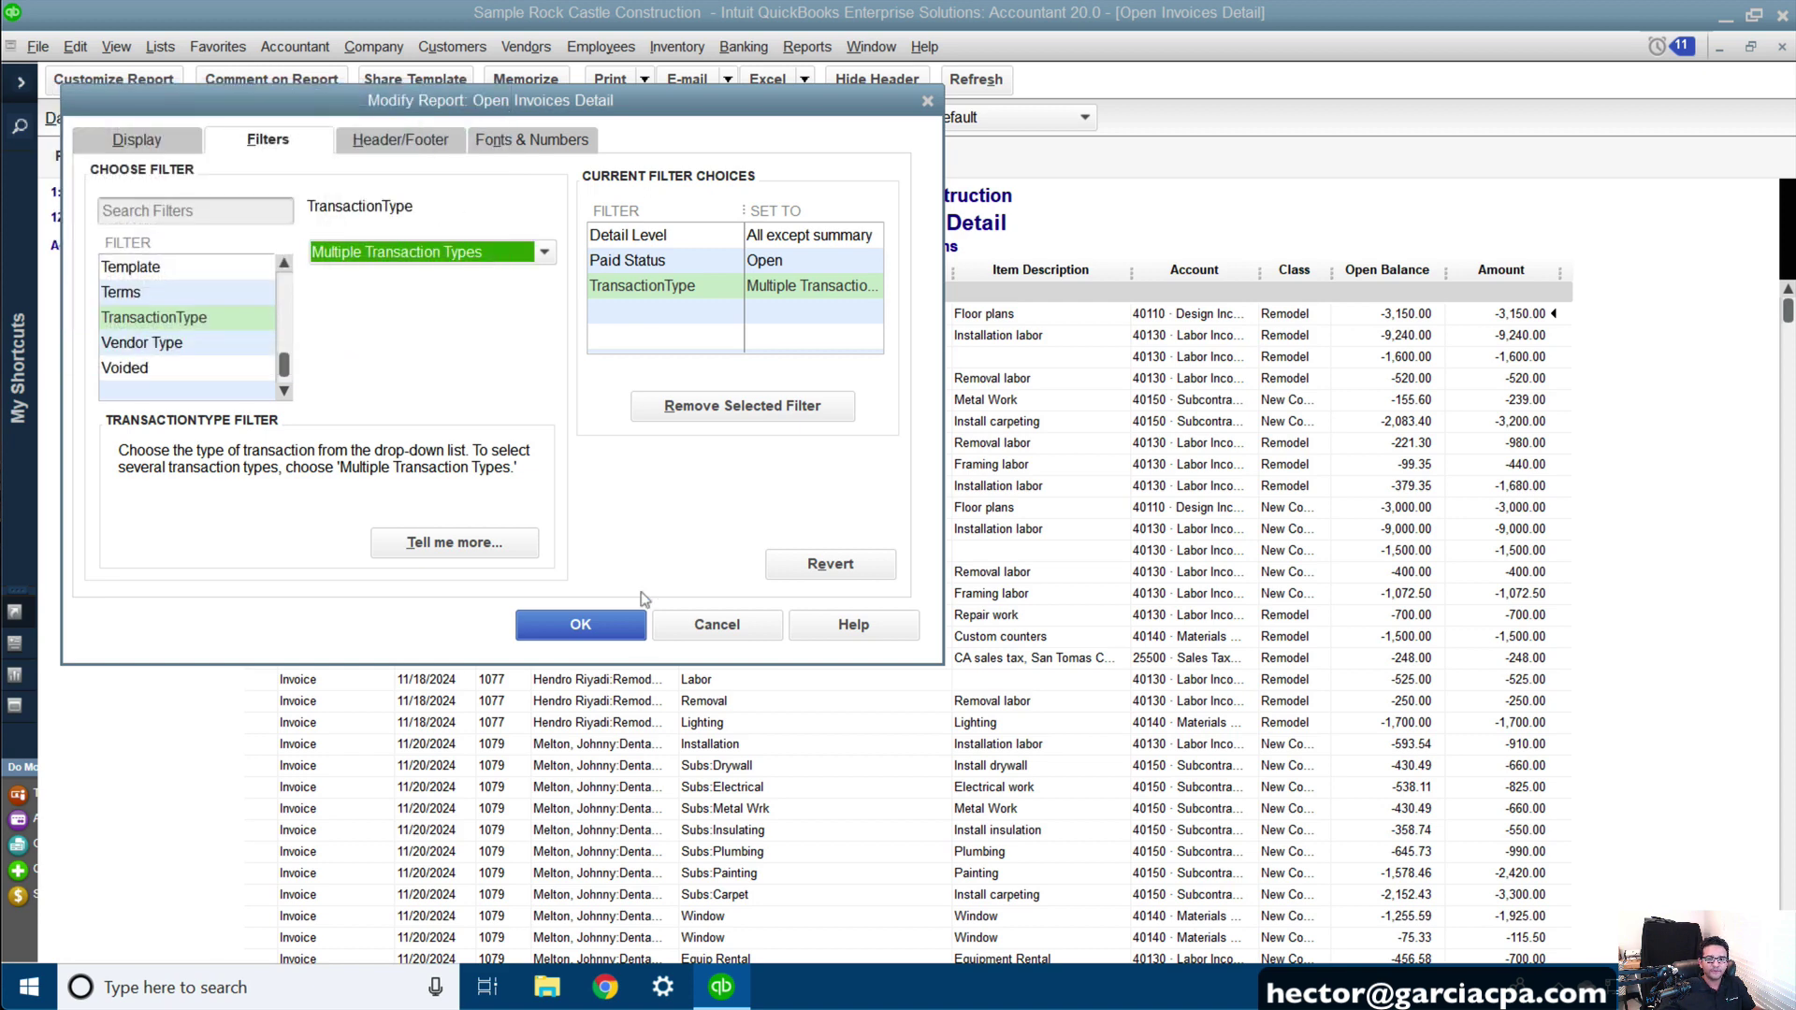
pyautogui.click(580, 625)
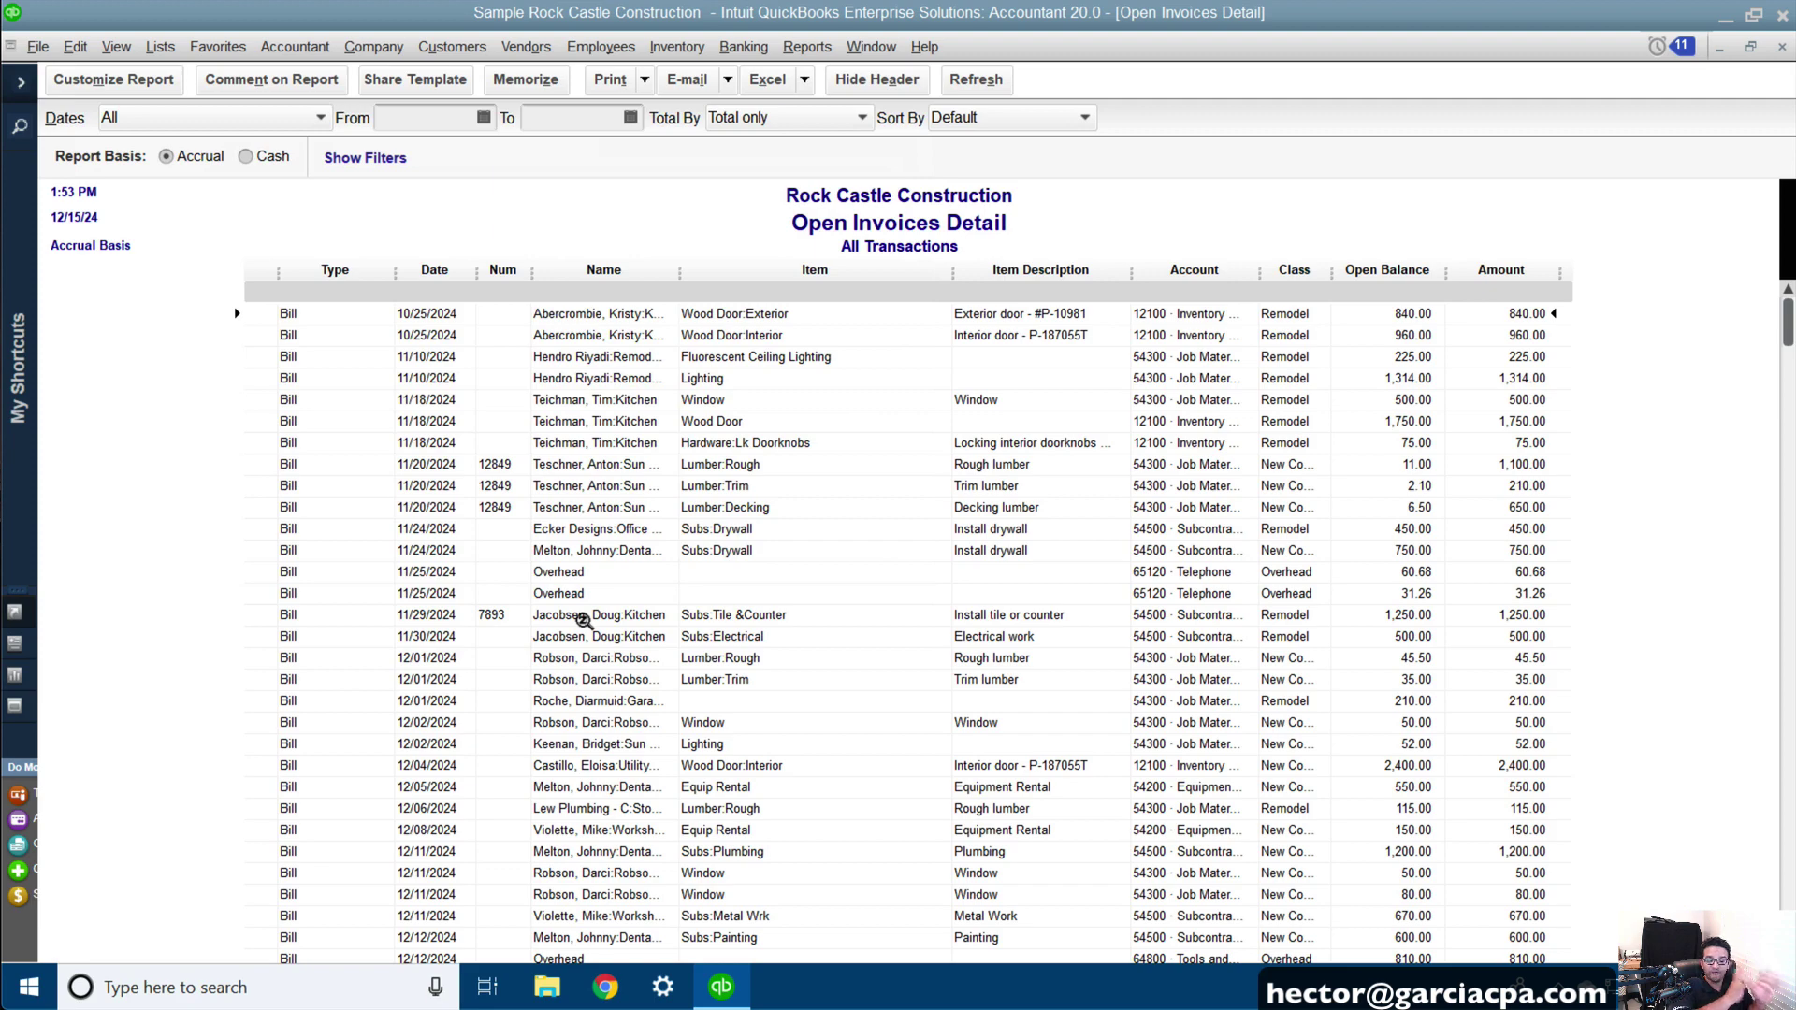
# - Look over the bill lines and memorize the modified report as a new one named "Open Bills Detail"
pyautogui.scroll(-4, 587, 613)
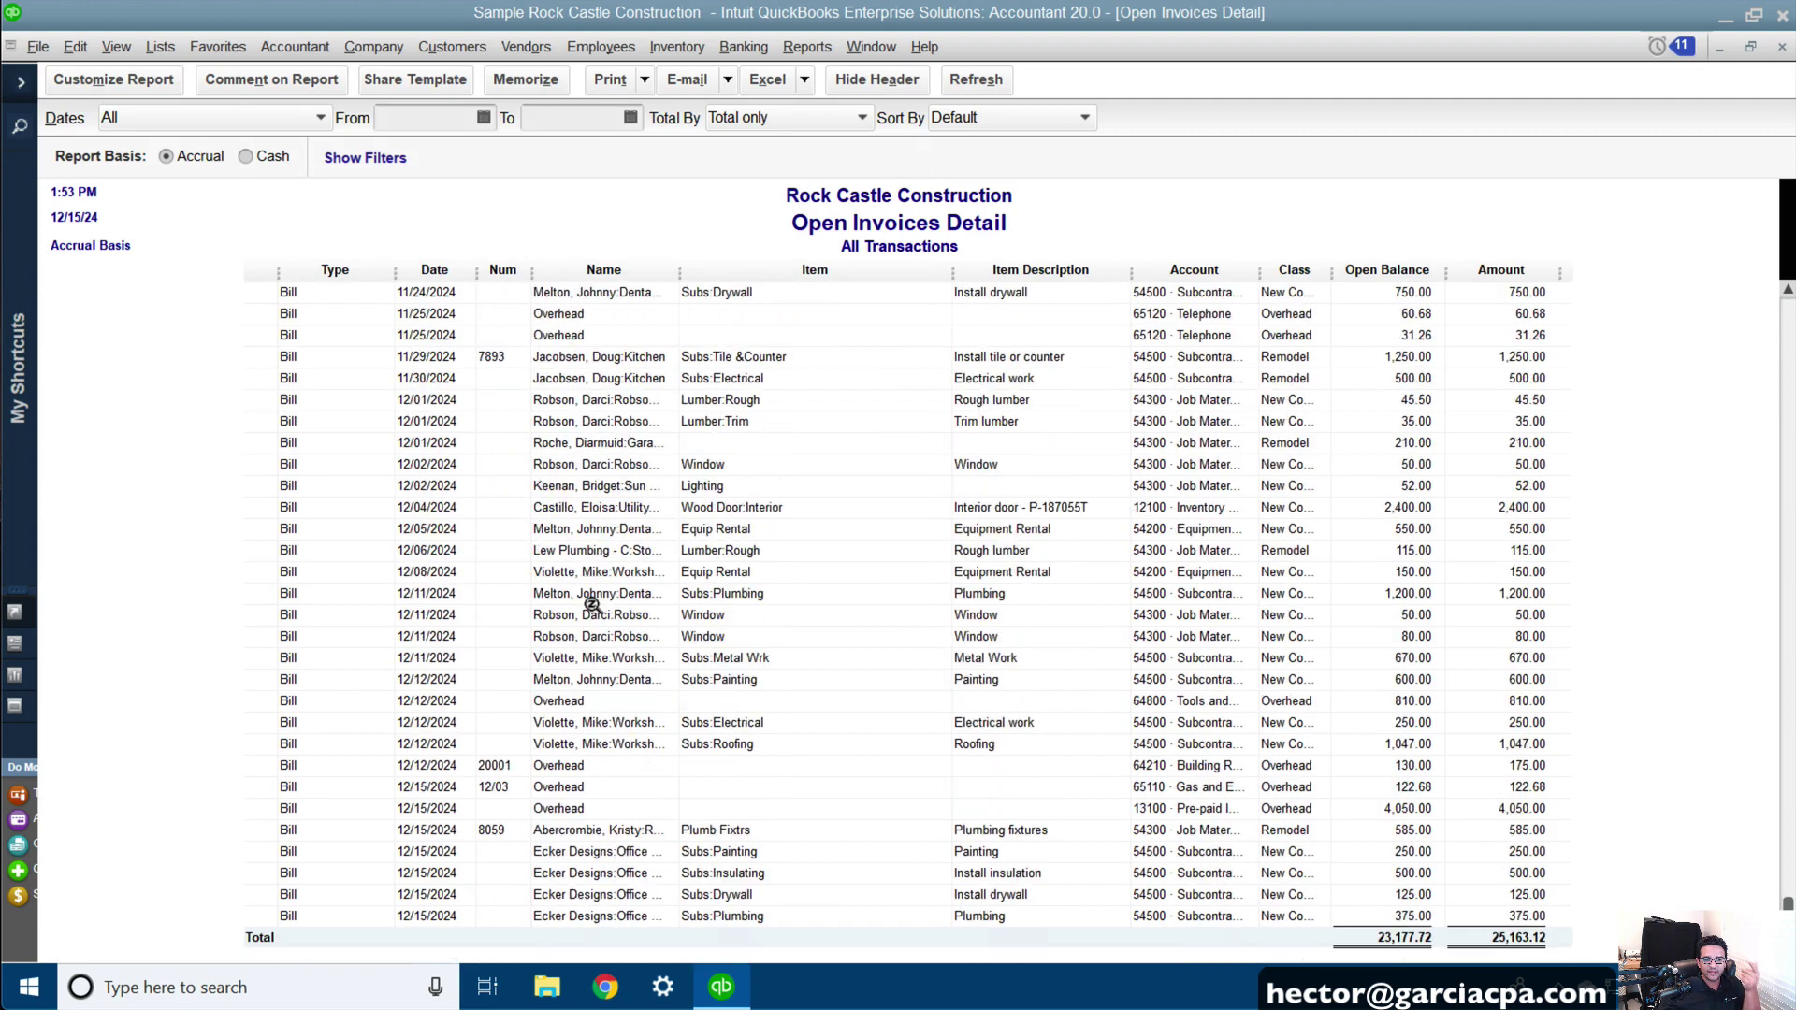
pyautogui.scroll(4, 592, 605)
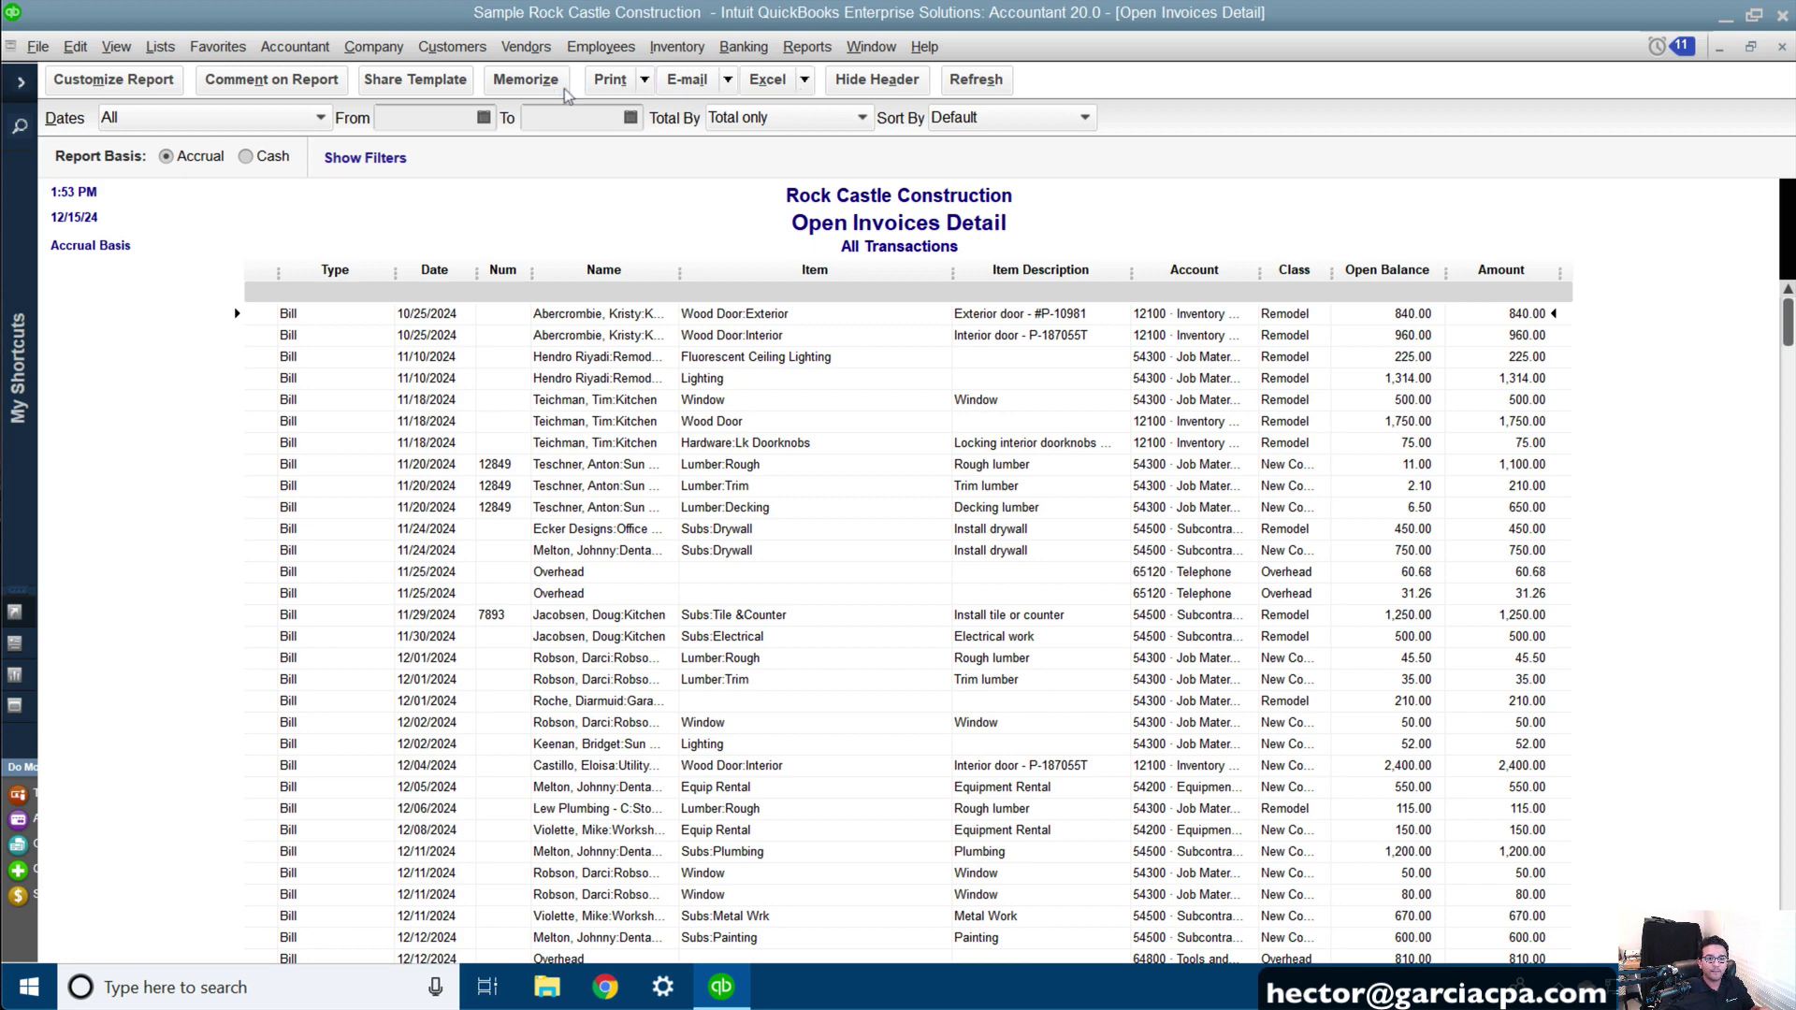
pyautogui.click(528, 84)
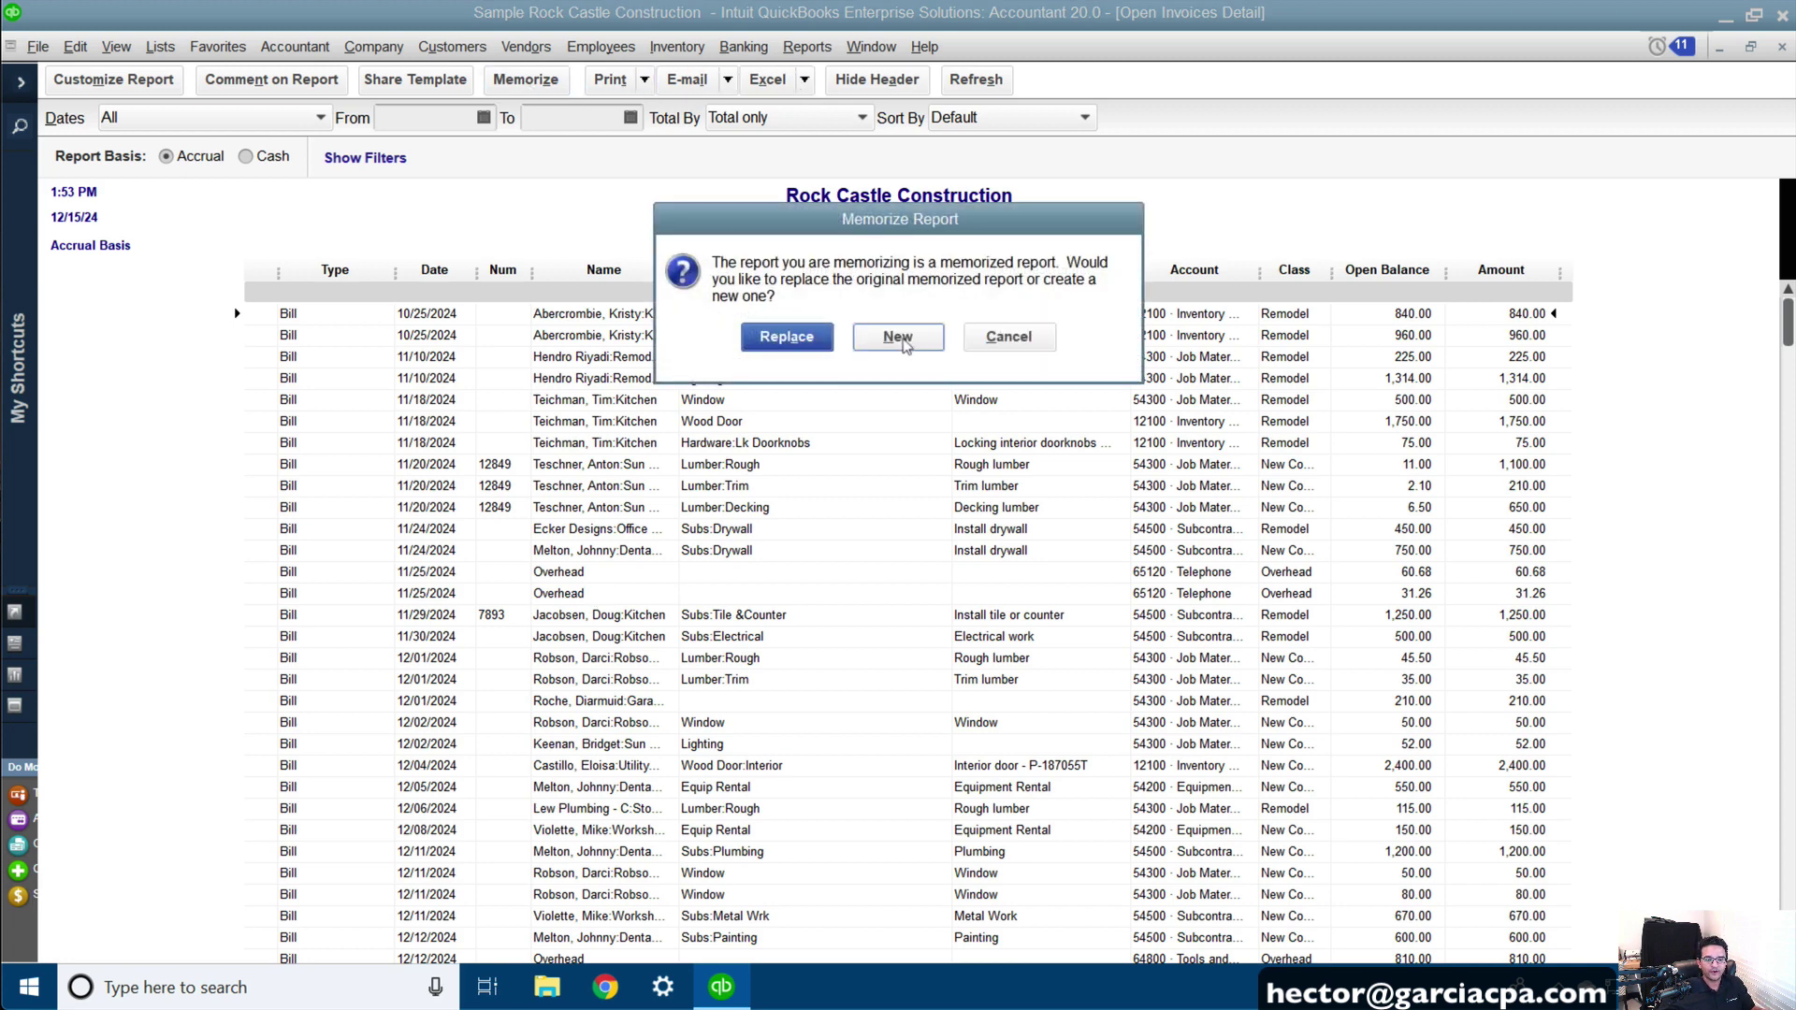
pyautogui.click(898, 336)
pyautogui.moveTo(269, 247); pyautogui.dragTo(557, 281)
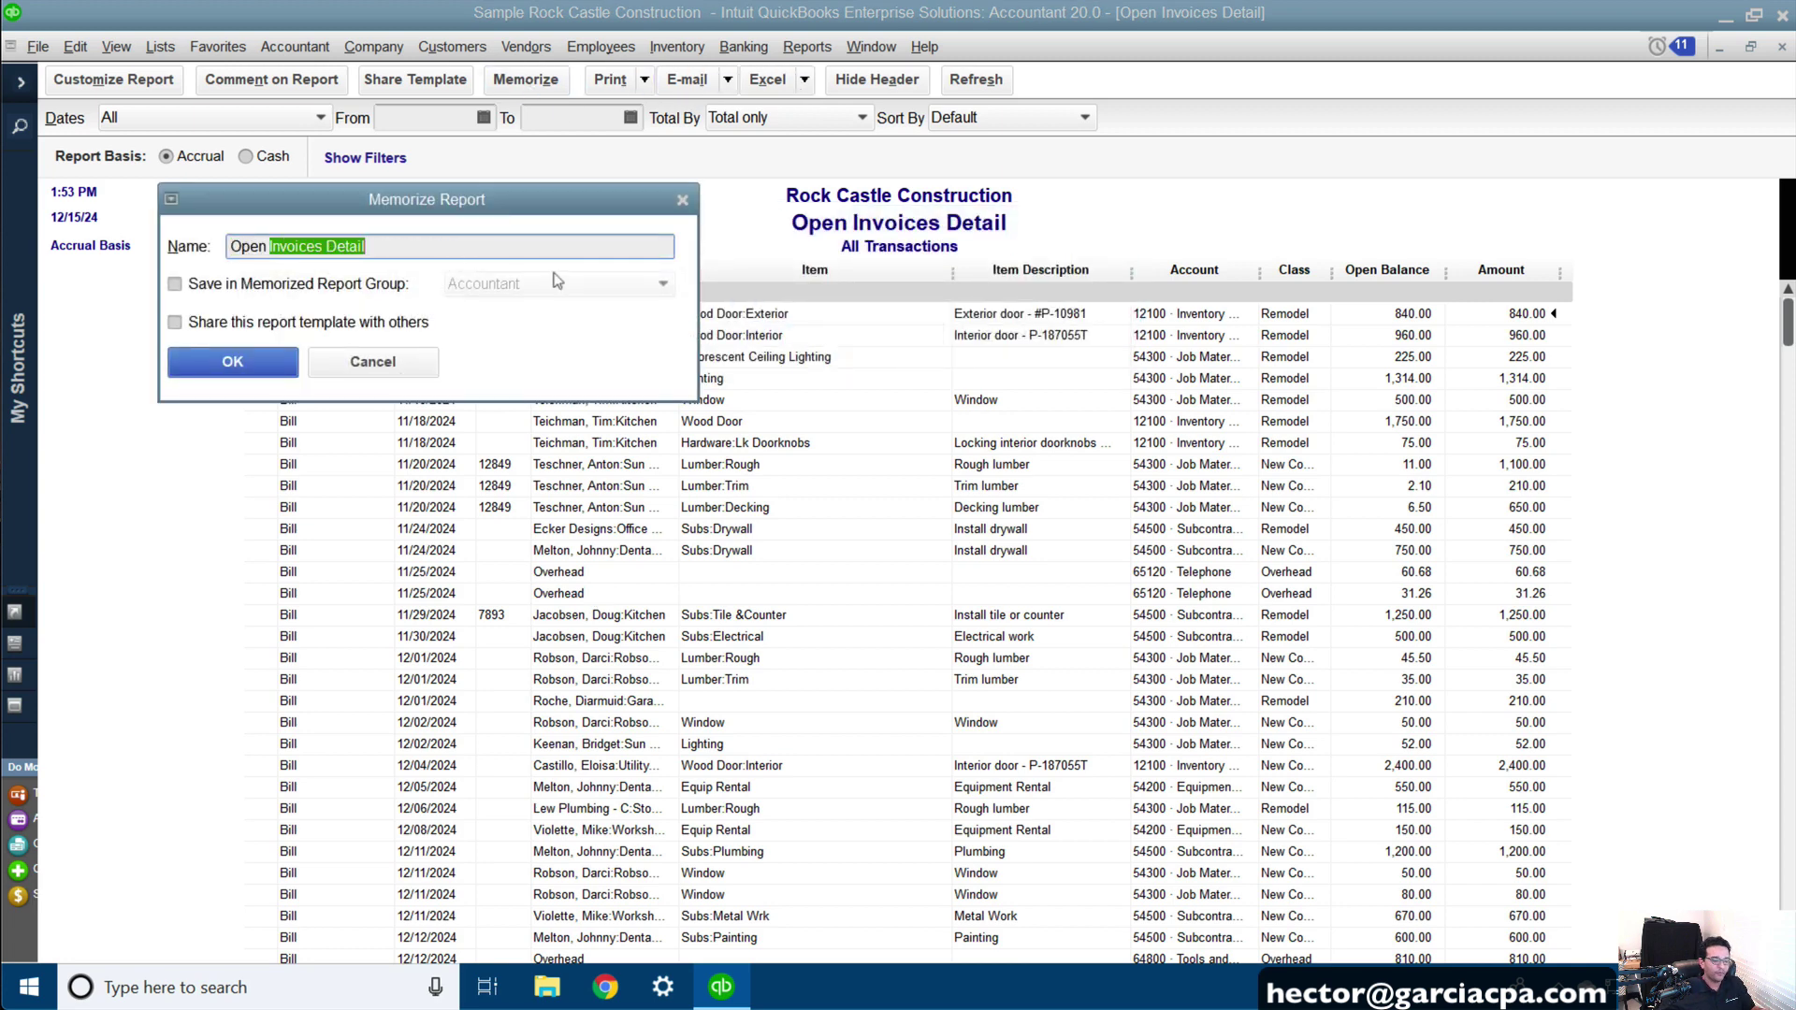
pyautogui.write('Bill')
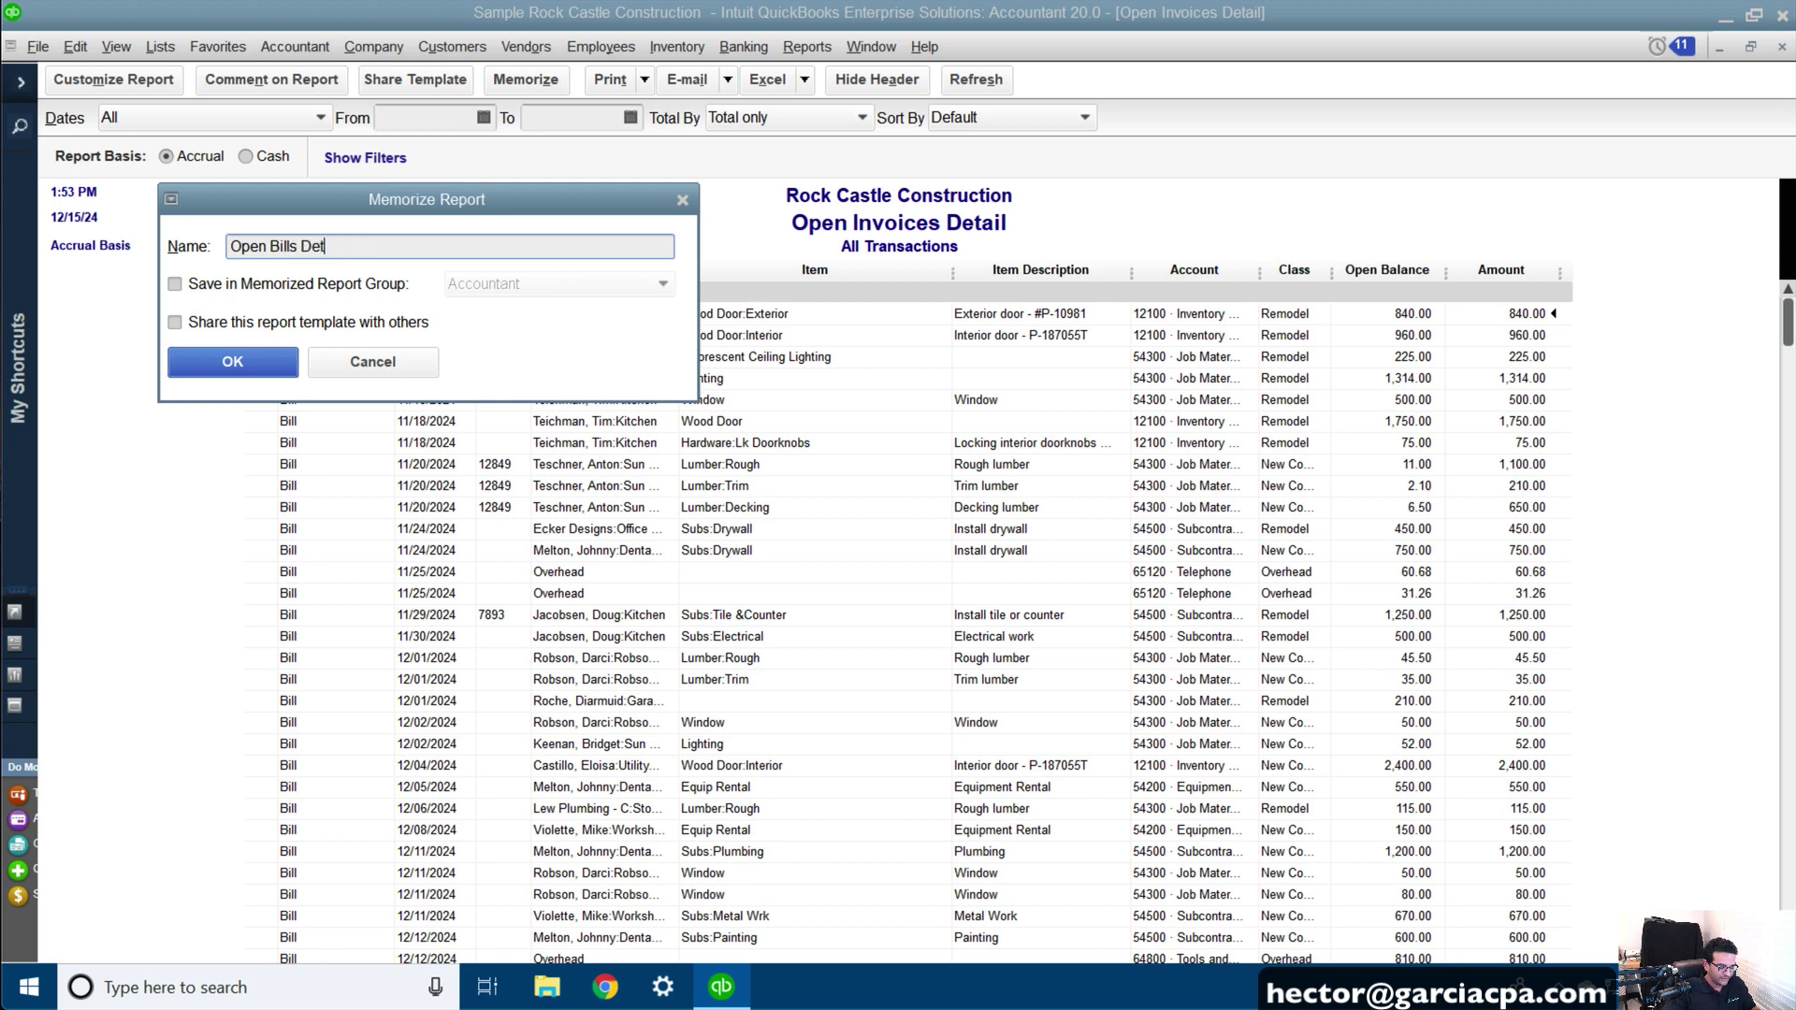
pyautogui.write('s Detail')
pyautogui.click(279, 359)
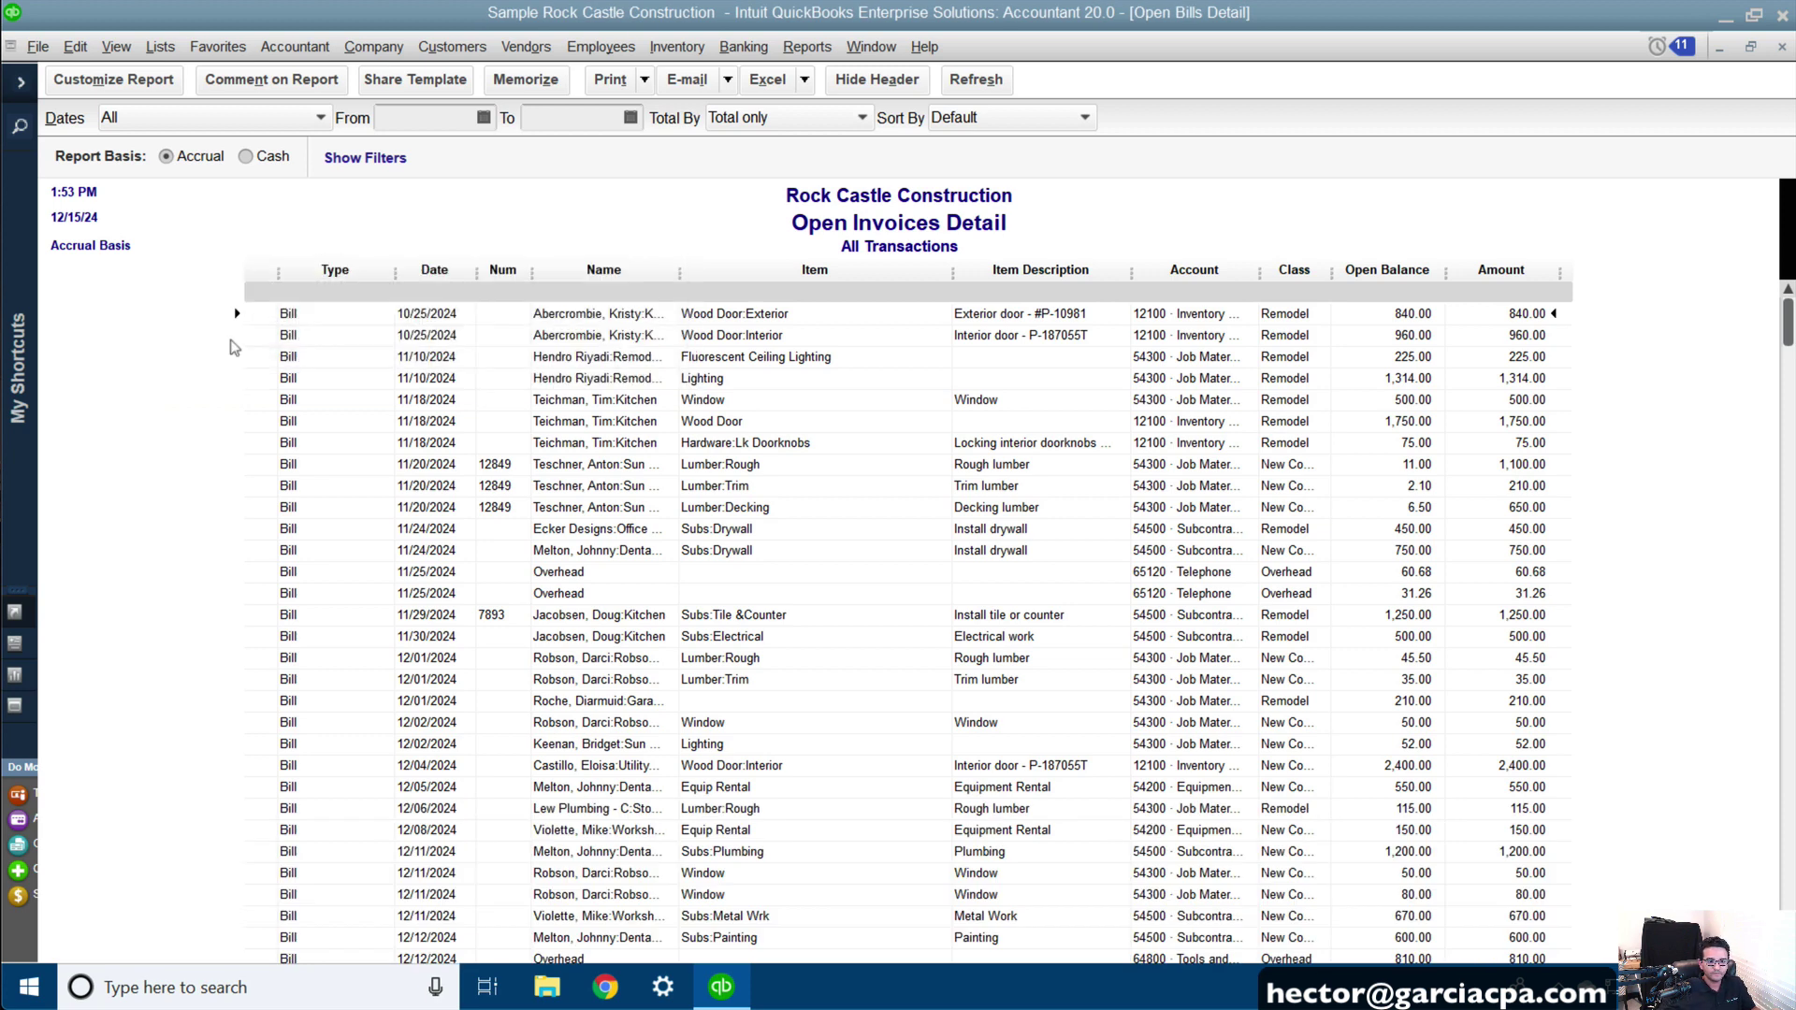
# - Check the list of memorized reports and reopen the memorized "Open Bills Detail" report
pyautogui.click(802, 81)
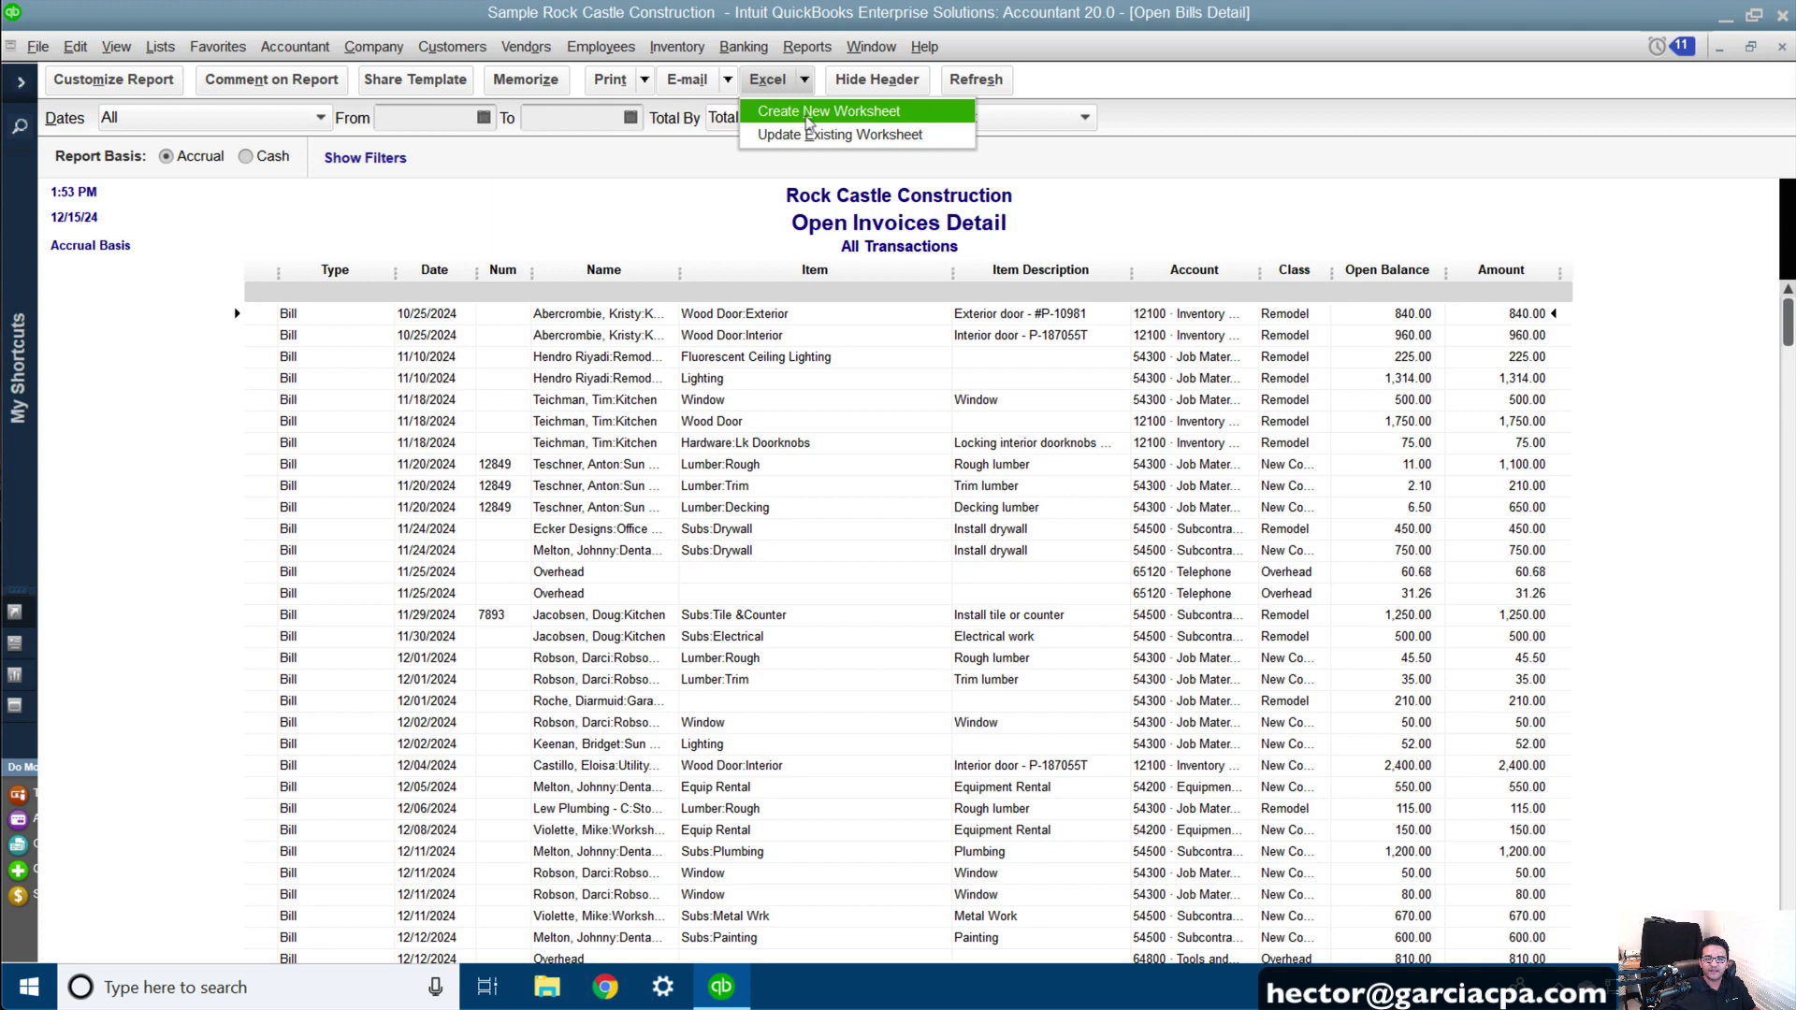
pyautogui.click(810, 48)
pyautogui.moveTo(861, 101)
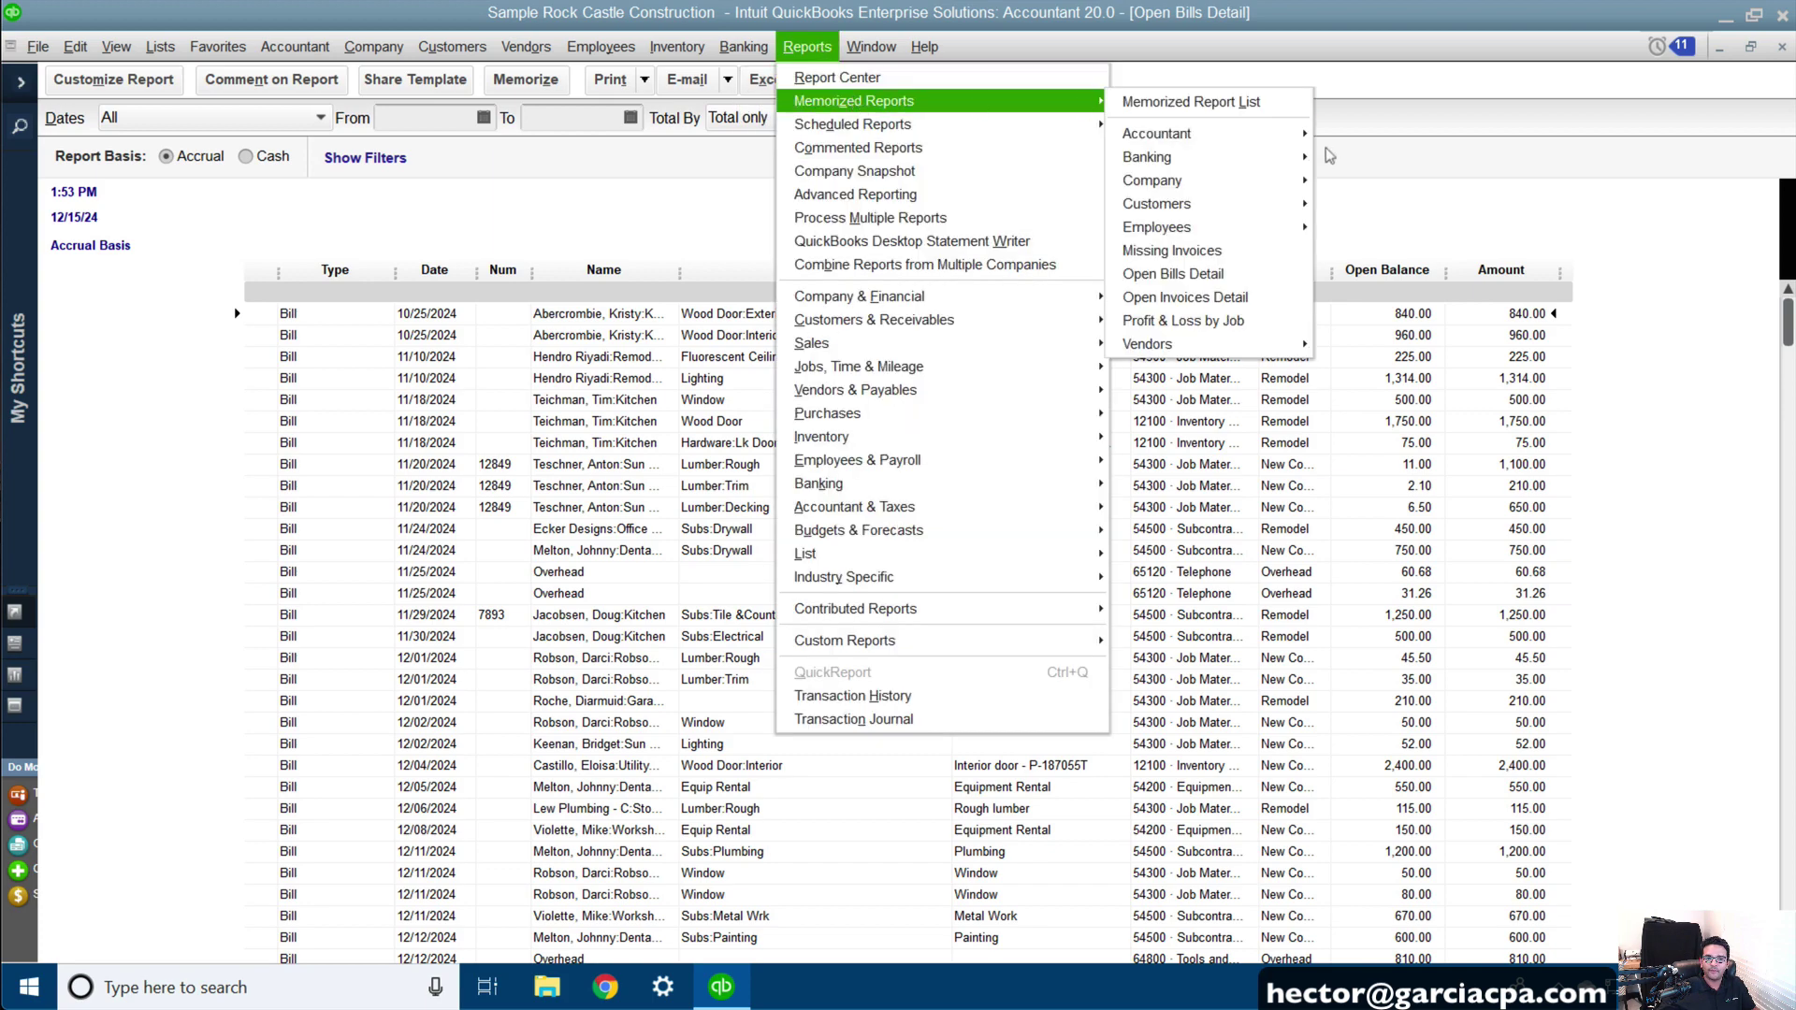
pyautogui.click(1235, 298)
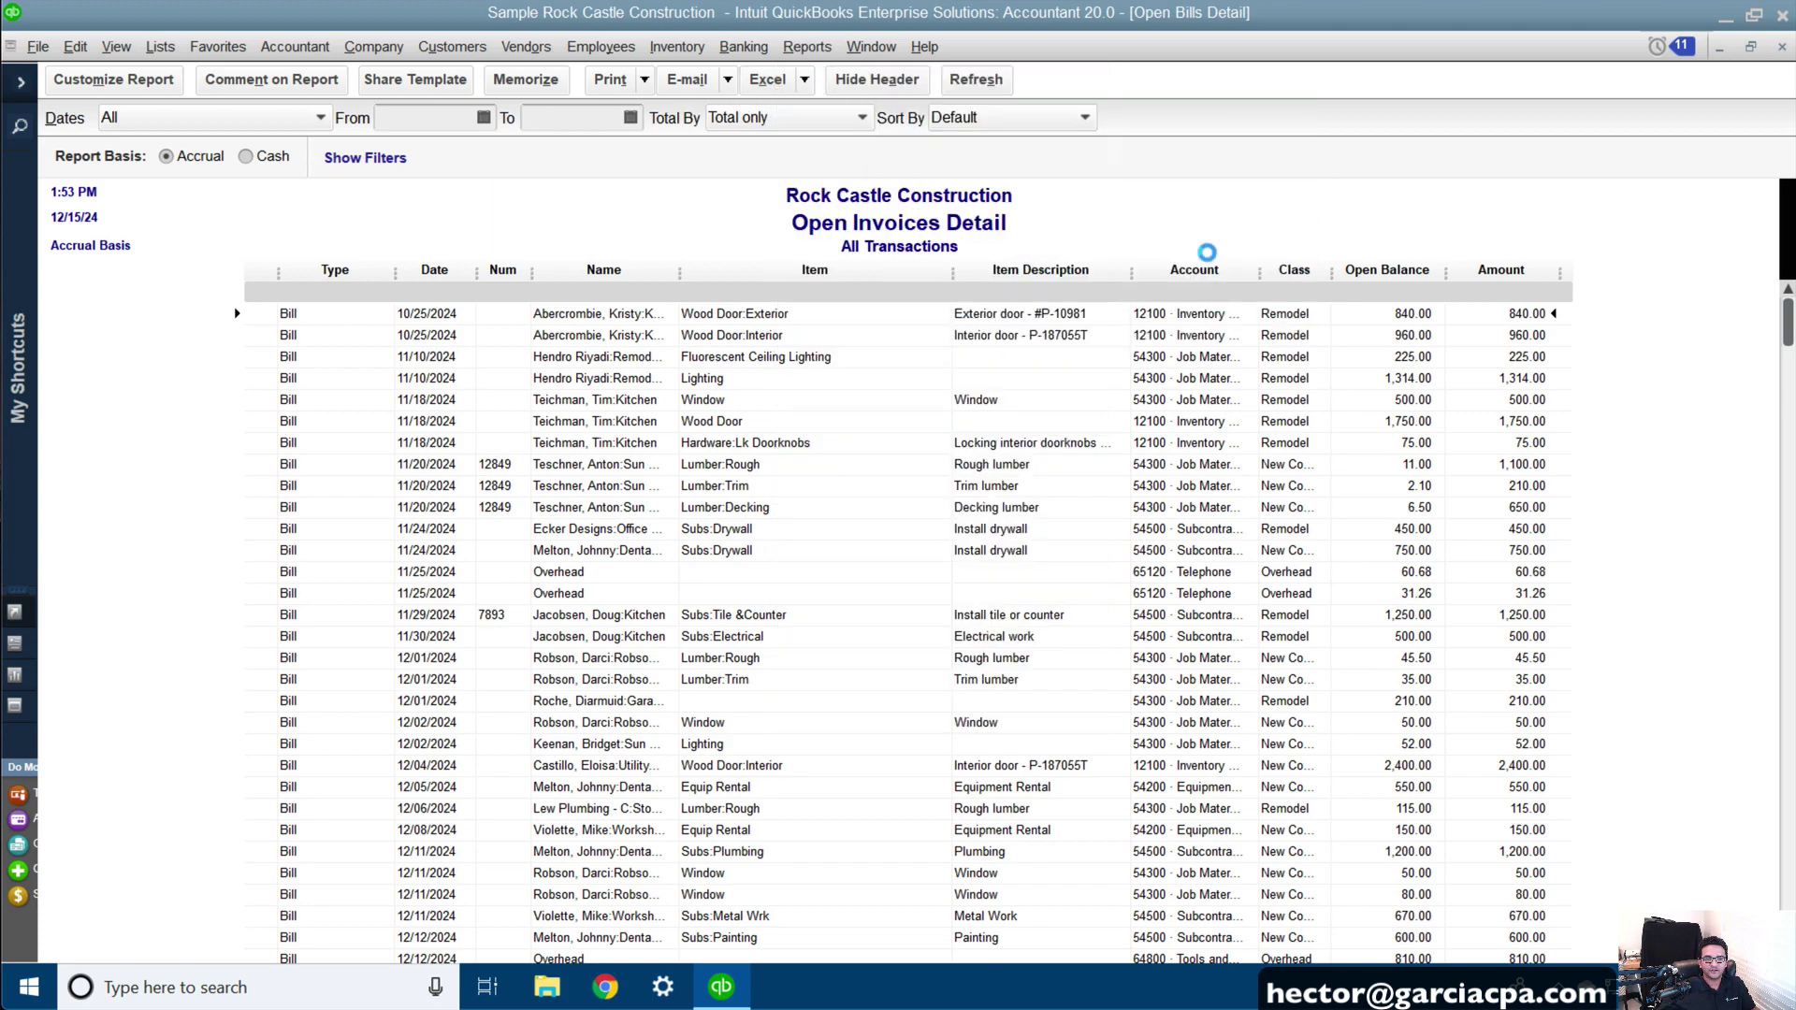
pyautogui.click(804, 48)
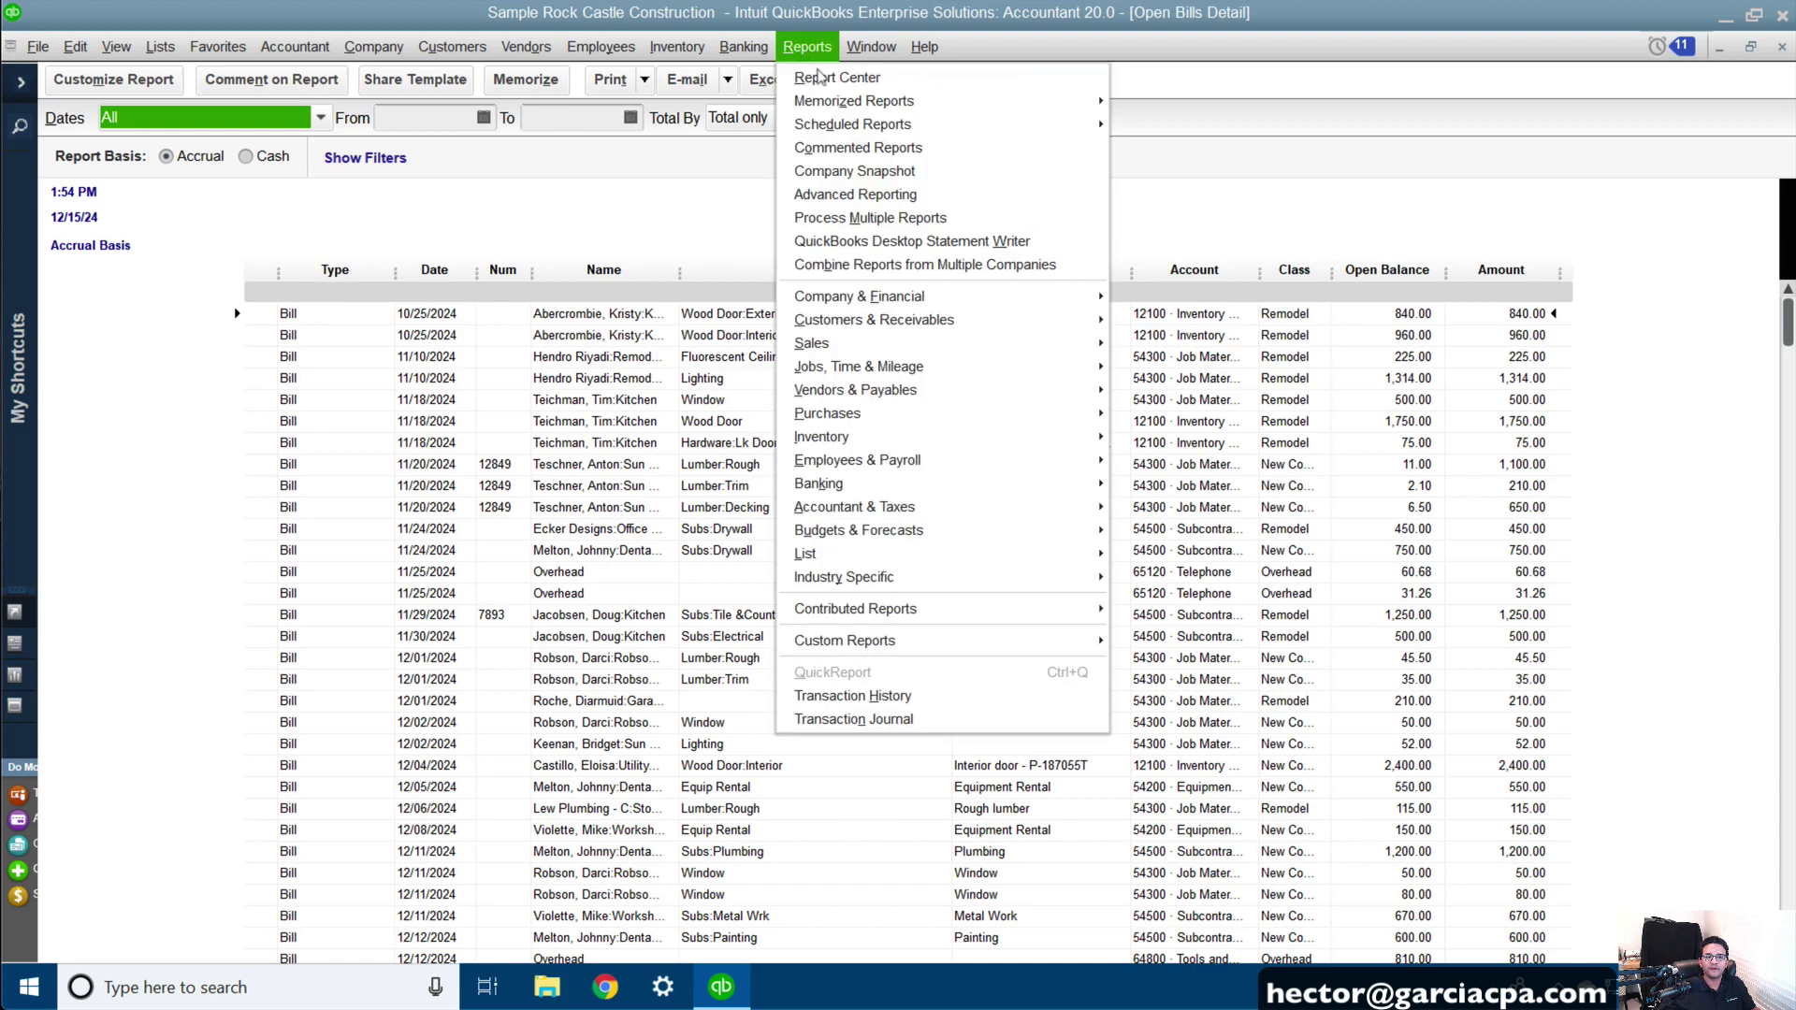
pyautogui.moveTo(860, 101)
pyautogui.click(1231, 297)
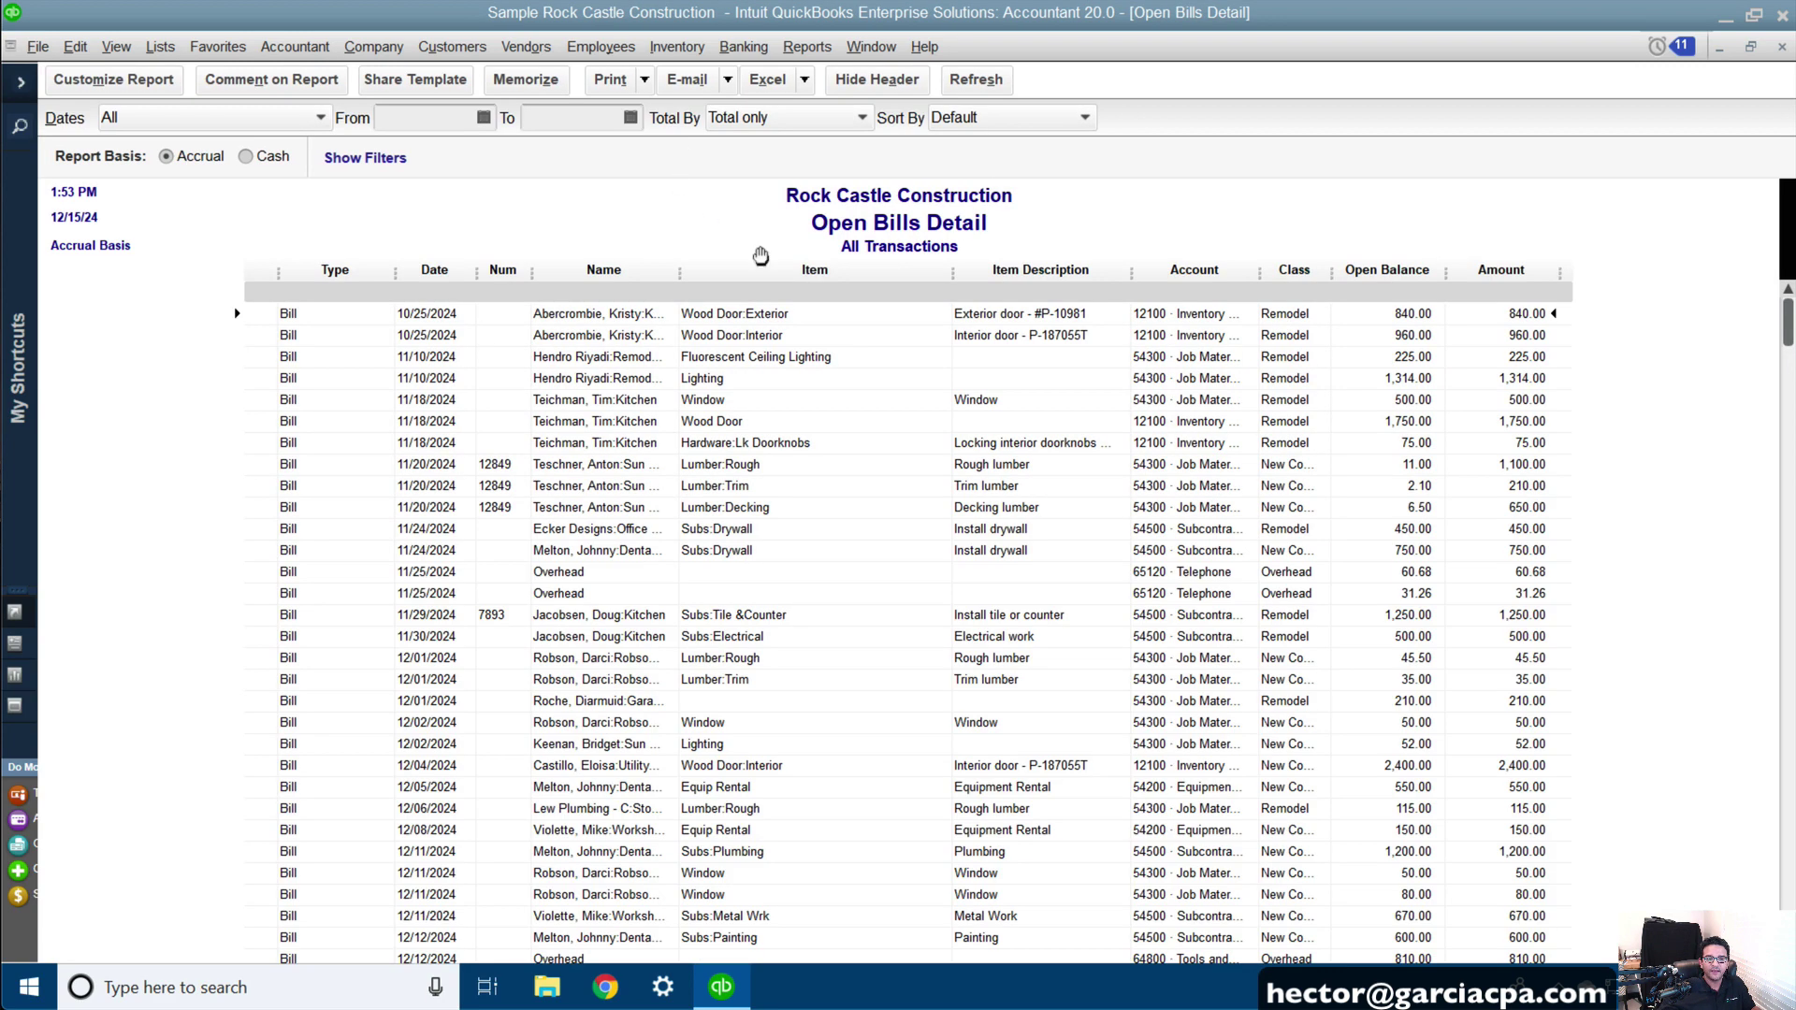
# - Widen the Name column and add the Source Name column to the Open Bills Detail report
pyautogui.moveTo(672, 268); pyautogui.dragTo(805, 264)
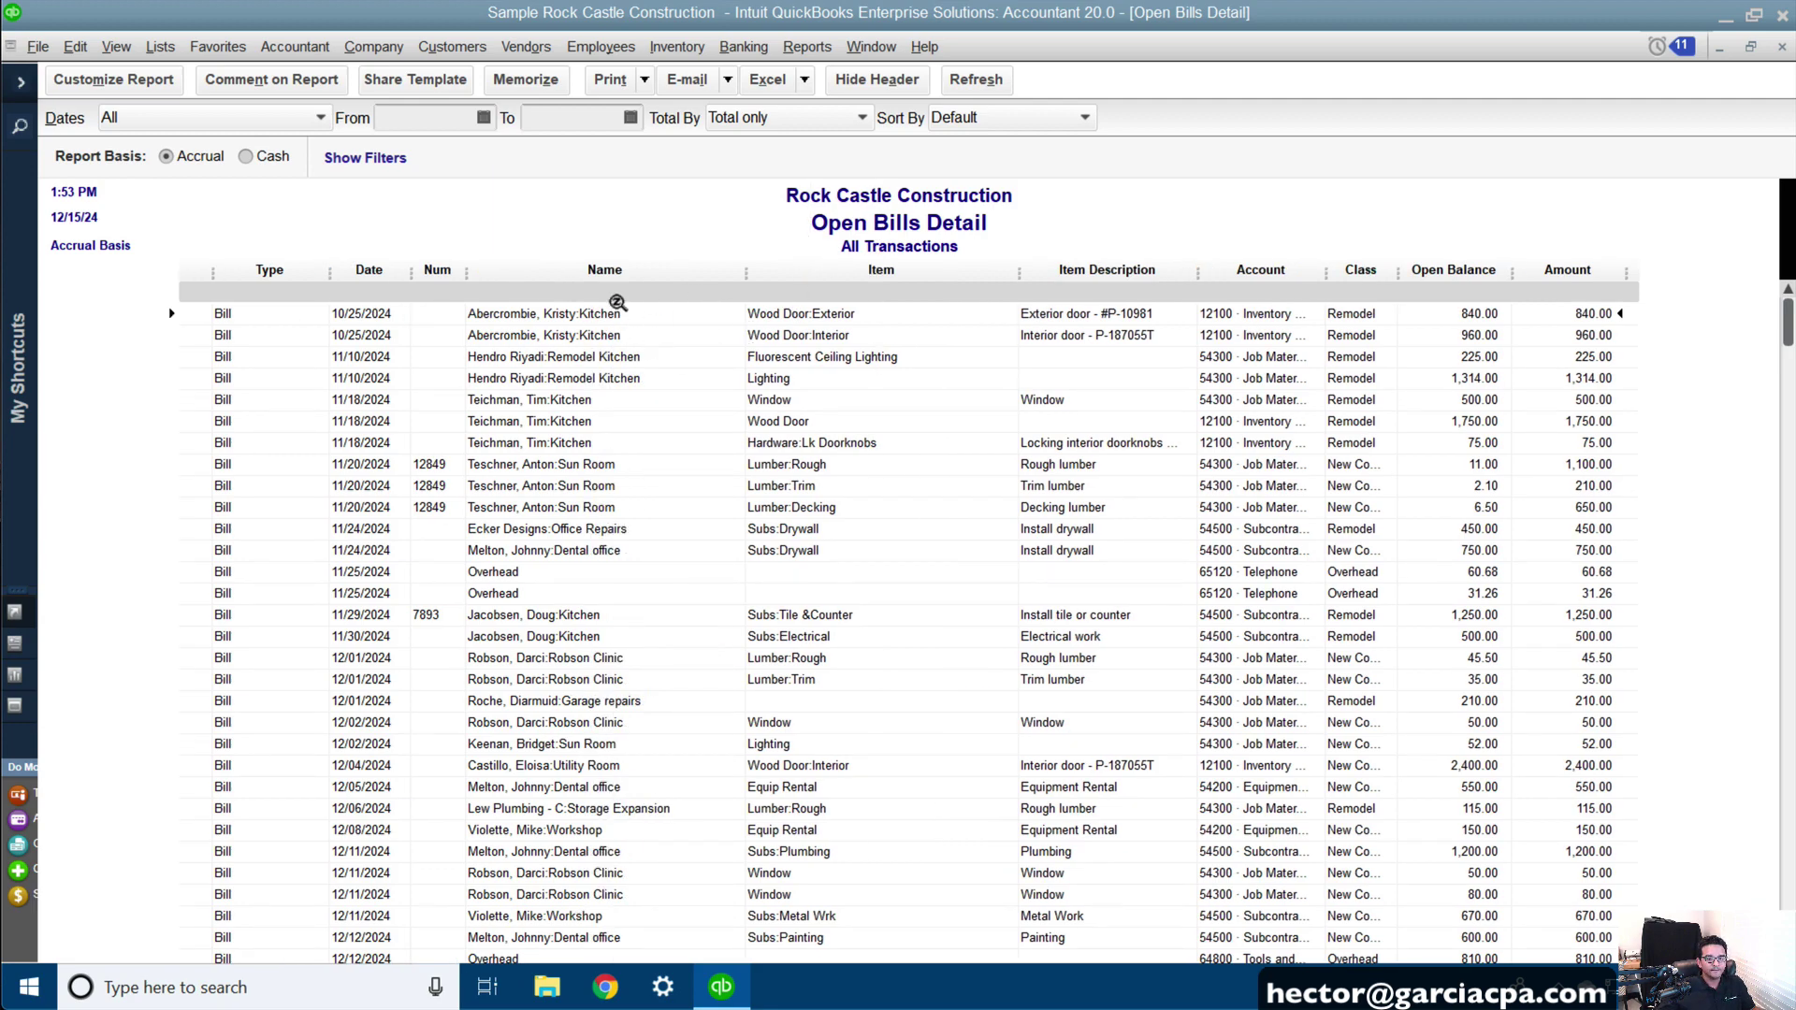
pyautogui.moveTo(617, 302); pyautogui.dragTo(585, 250)
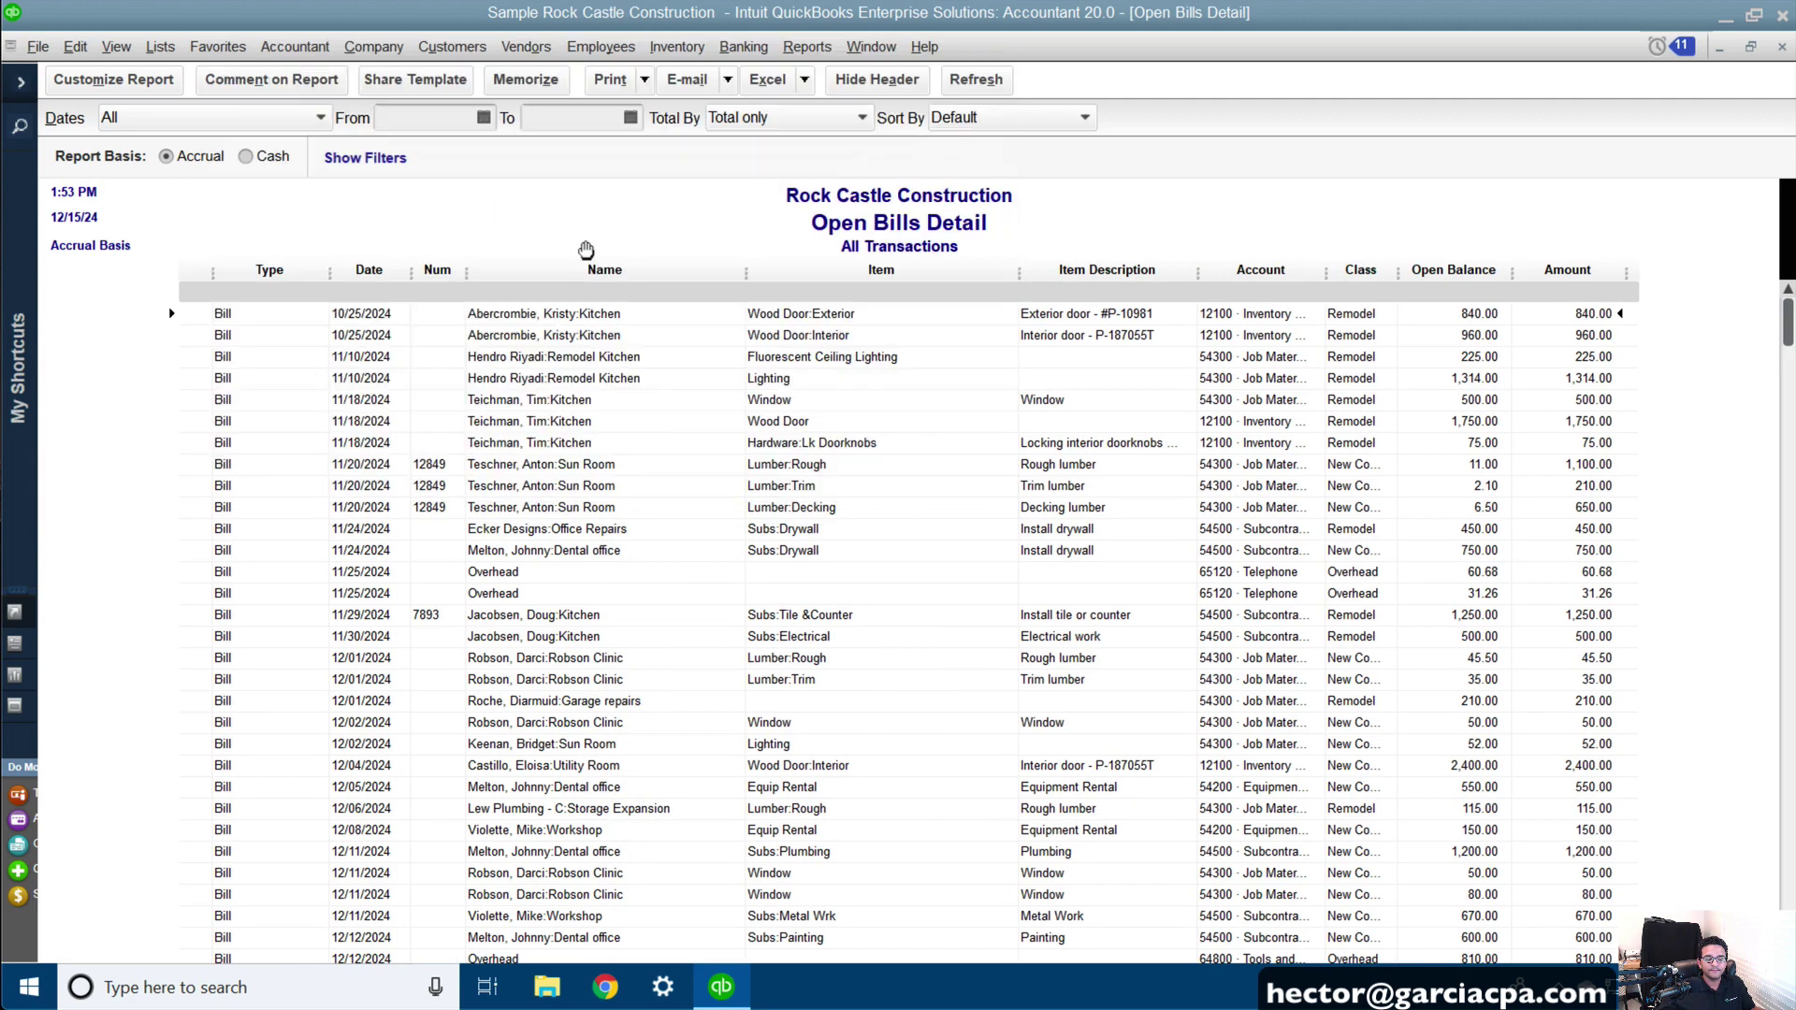
pyautogui.click(112, 82)
pyautogui.moveTo(109, 80); pyautogui.dragTo(290, 312)
pyautogui.click(286, 614)
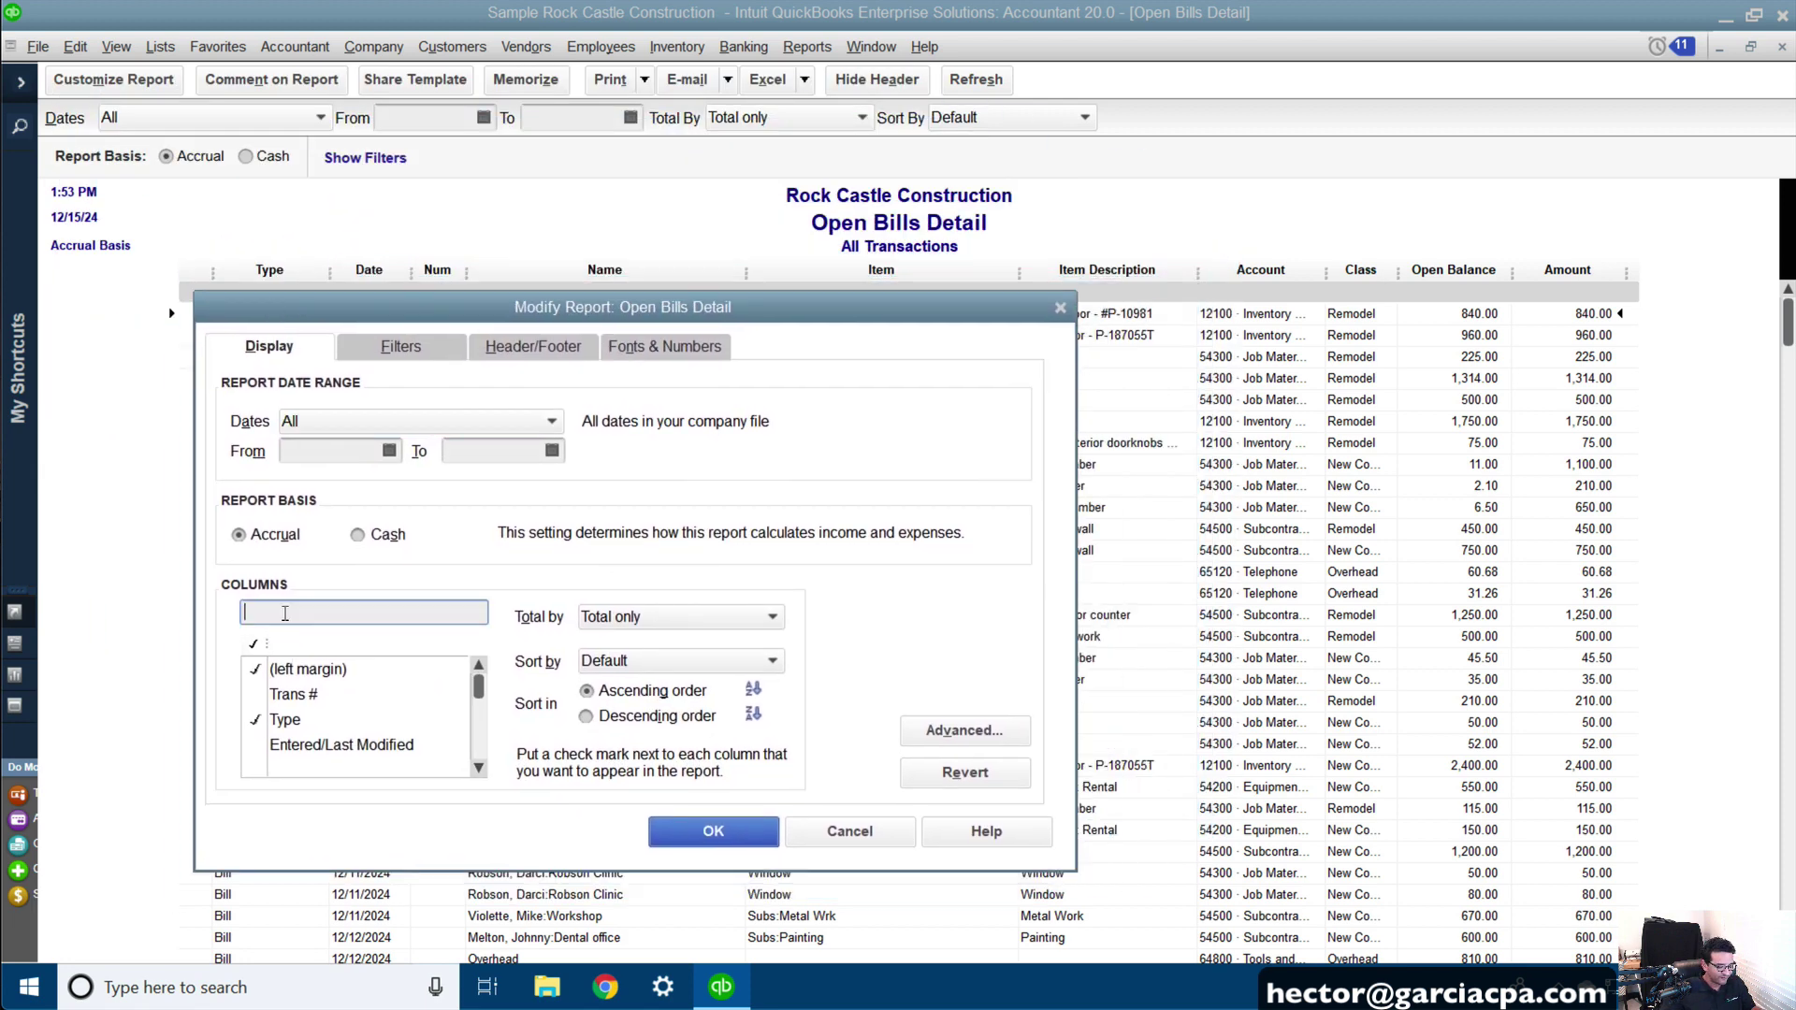
pyautogui.write('sour')
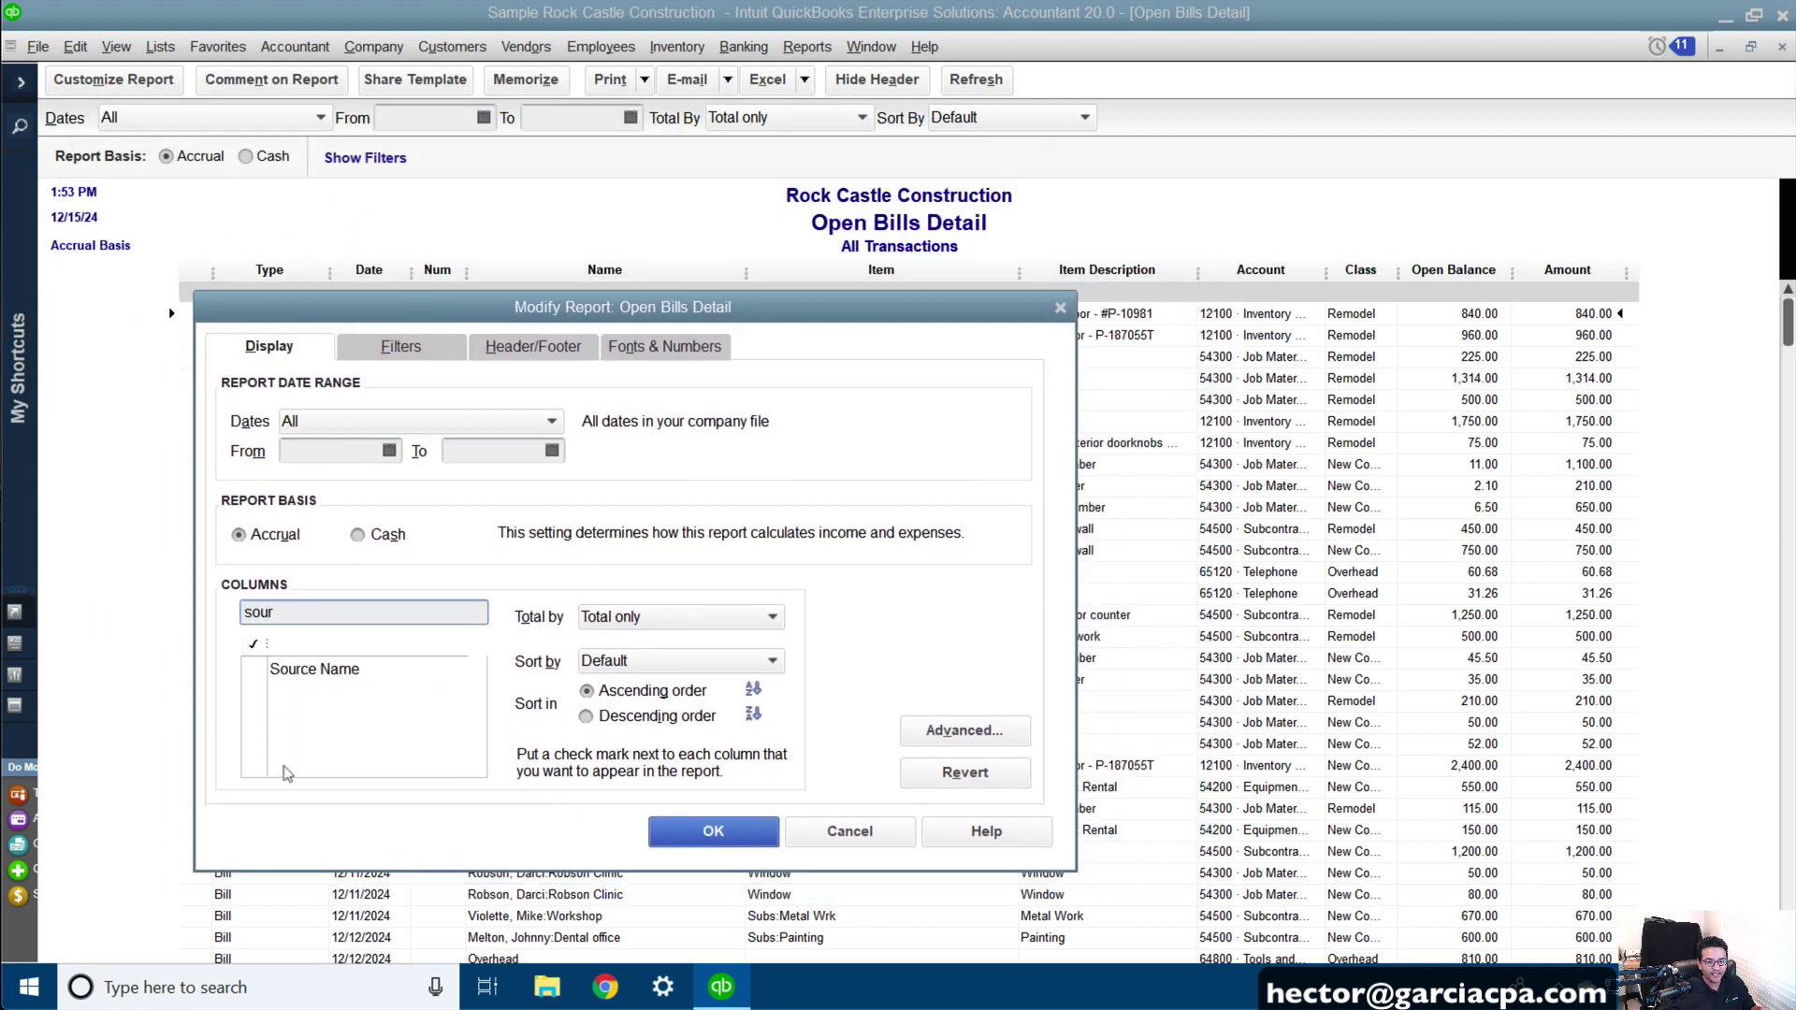
pyautogui.click(304, 677)
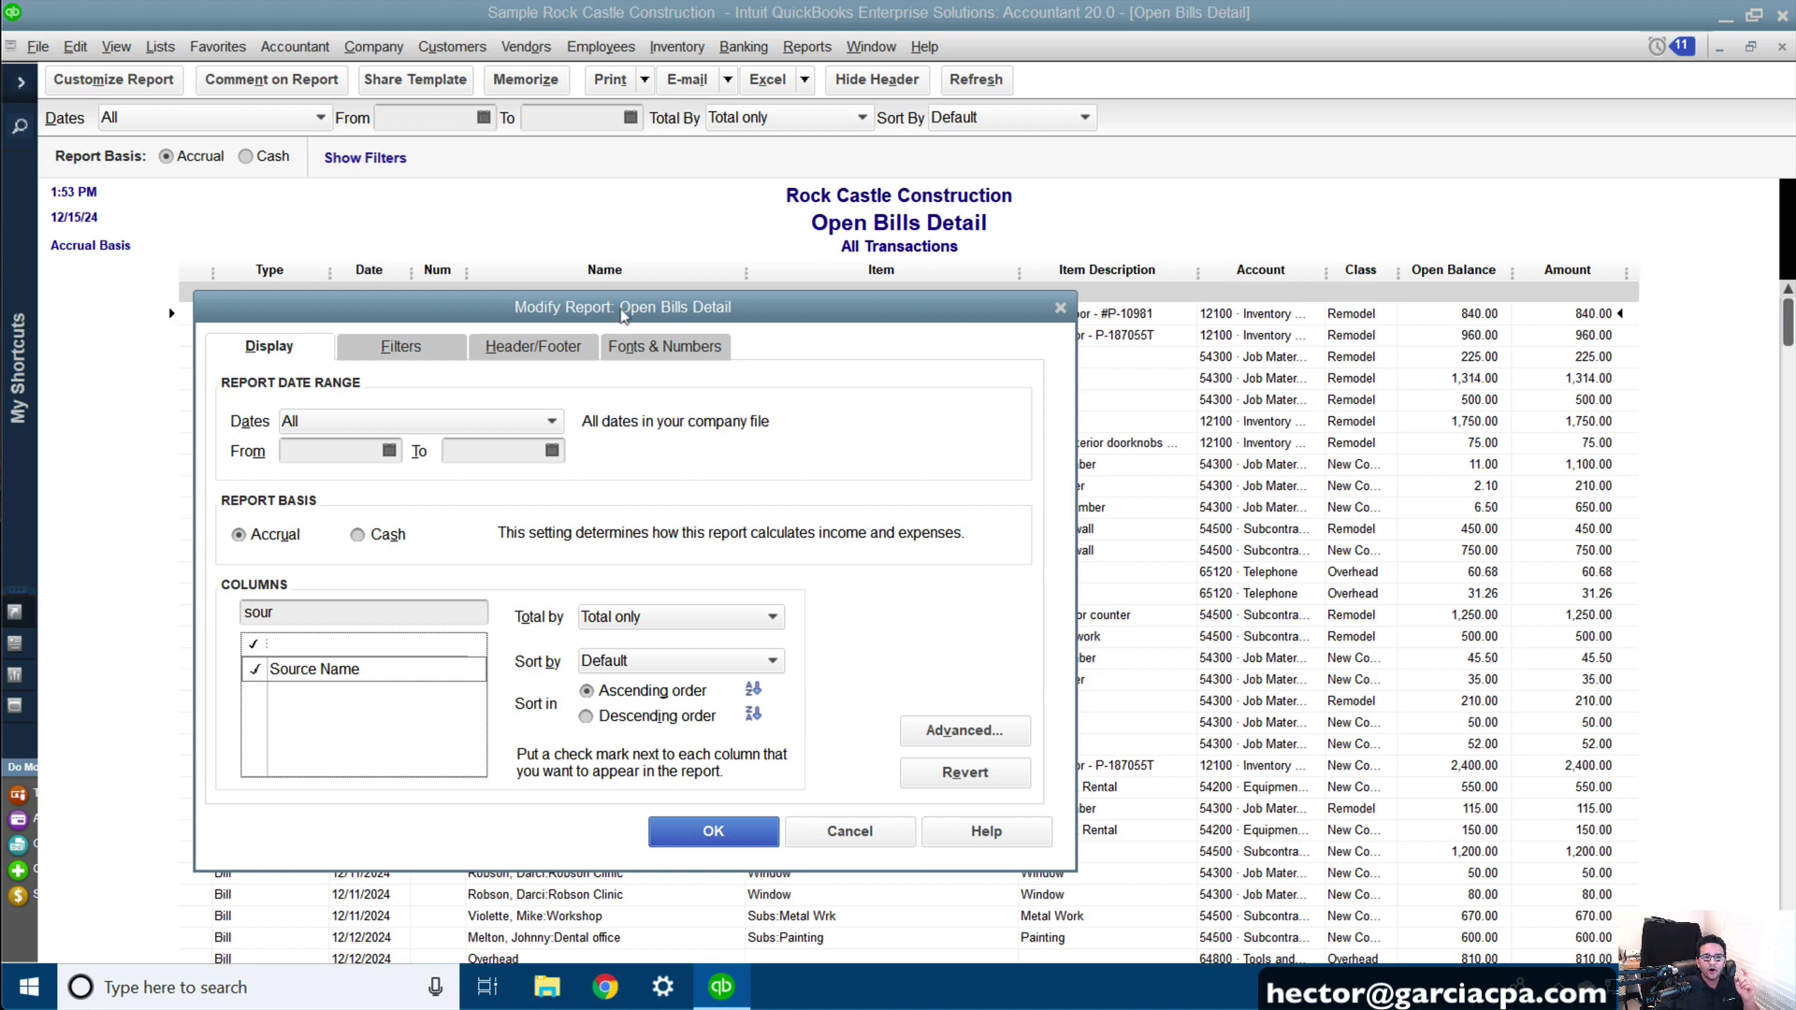
pyautogui.moveTo(624, 309); pyautogui.dragTo(631, 358)
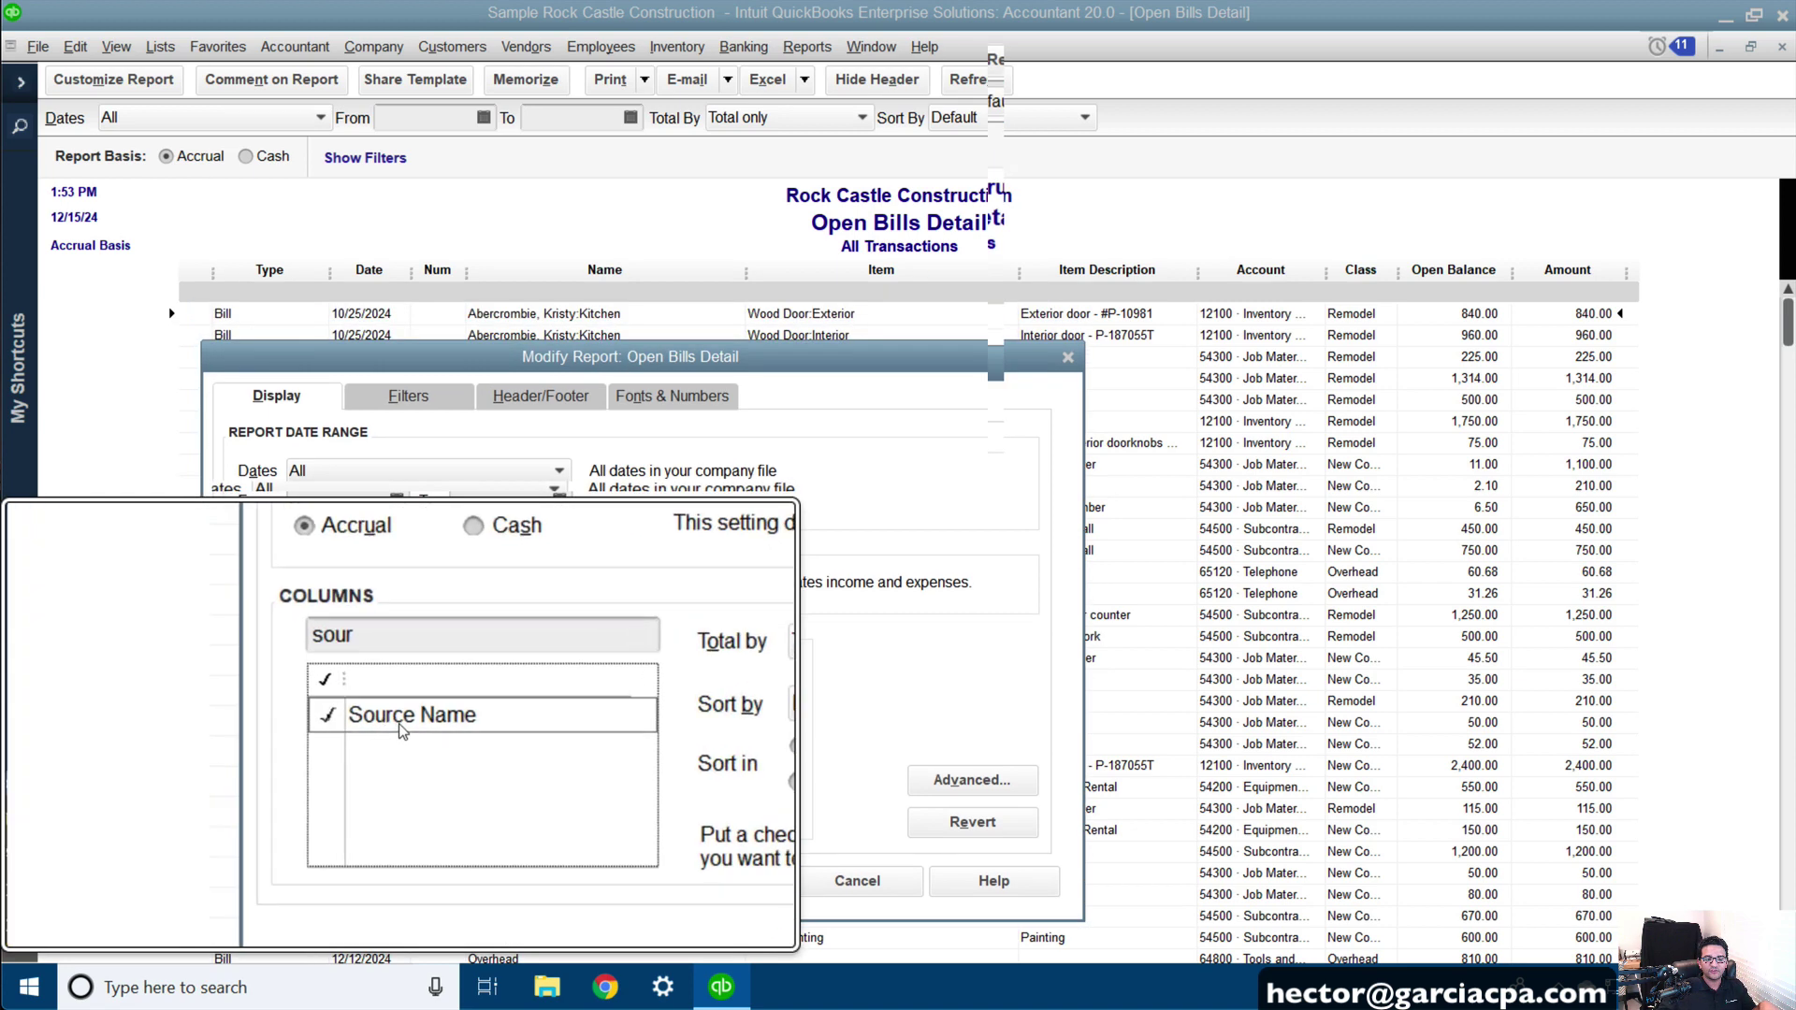
pyautogui.click(715, 880)
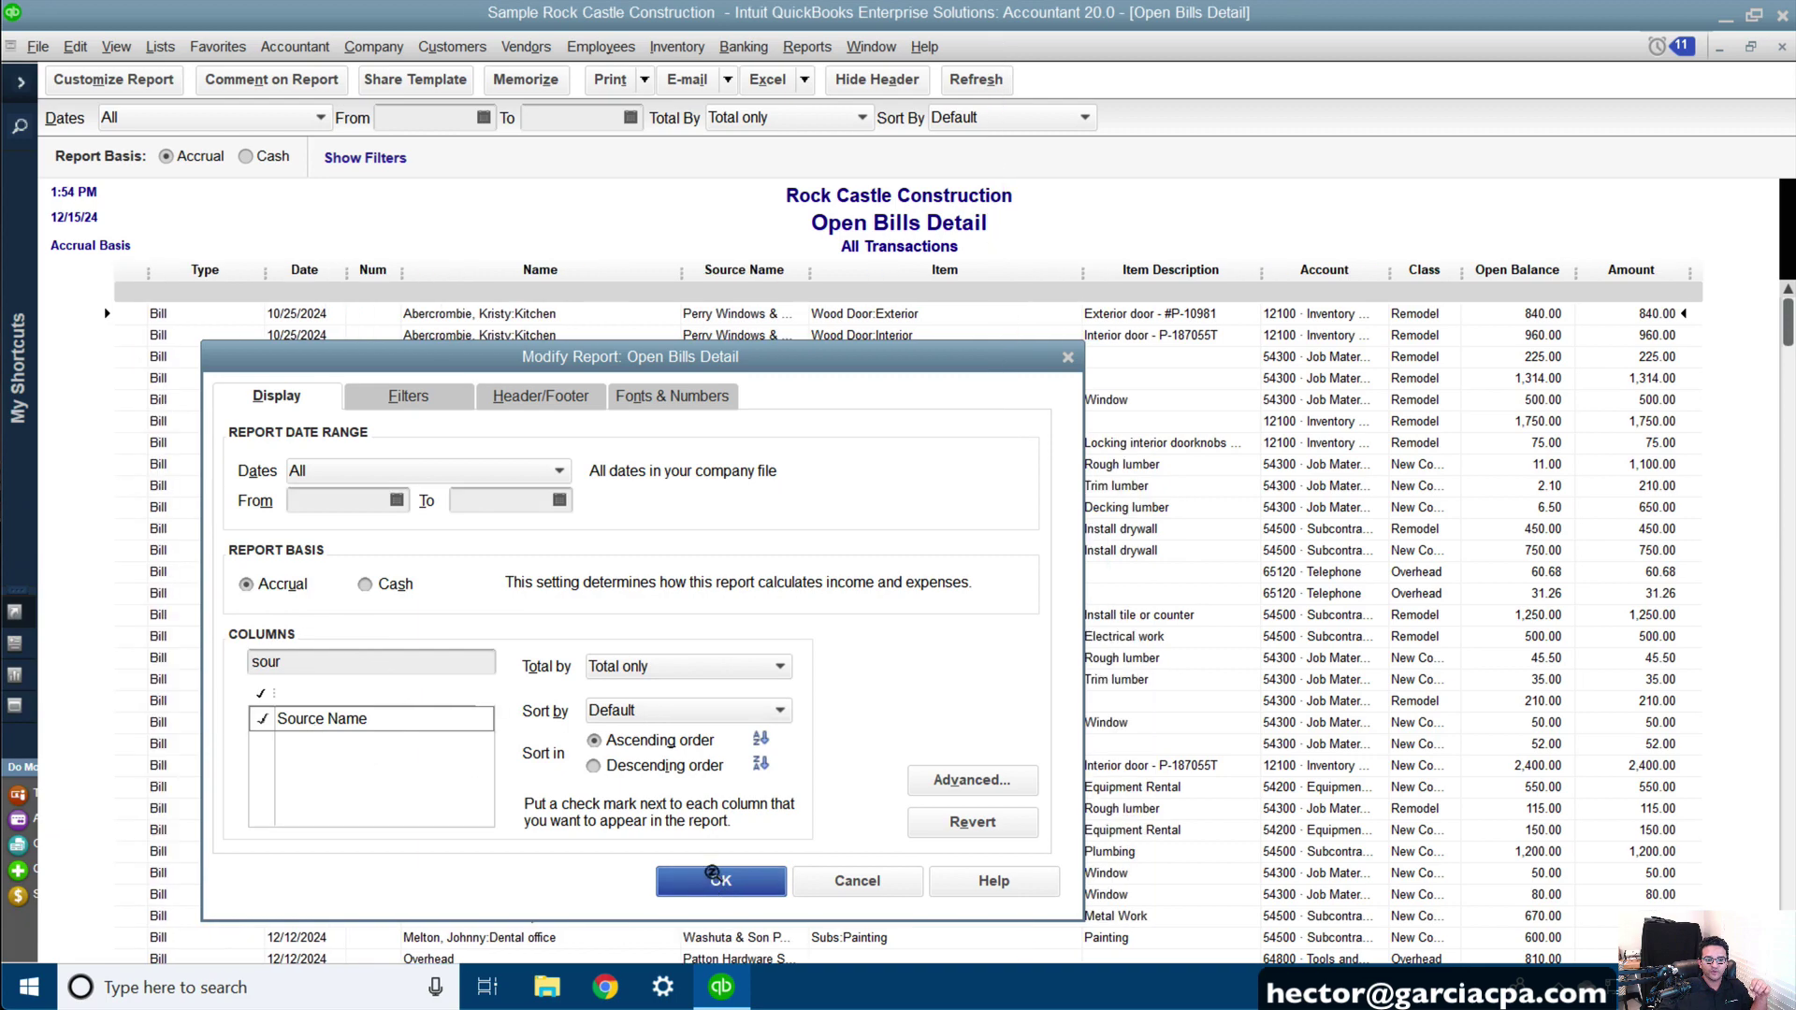
# - Widen the Source Name column and reorder the columns so it follows Num and Name follows Item Description
pyautogui.moveTo(810, 270); pyautogui.dragTo(922, 265)
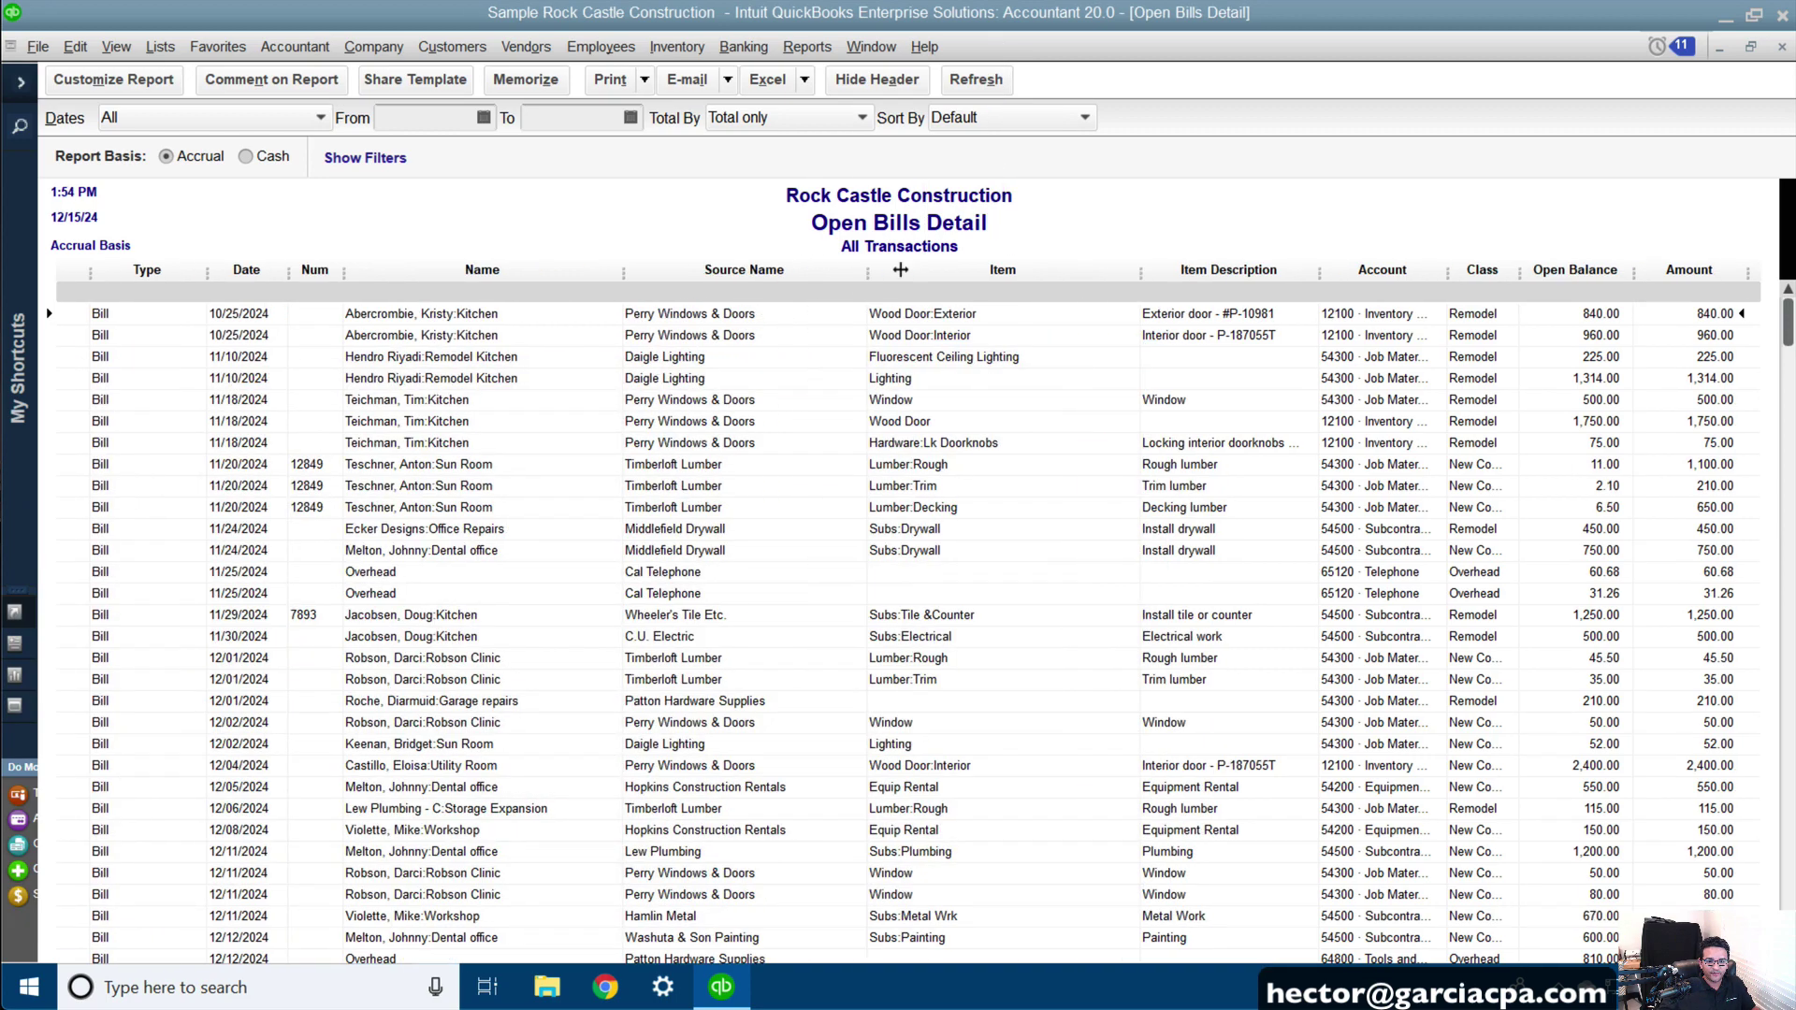
pyautogui.moveTo(765, 249); pyautogui.dragTo(344, 255)
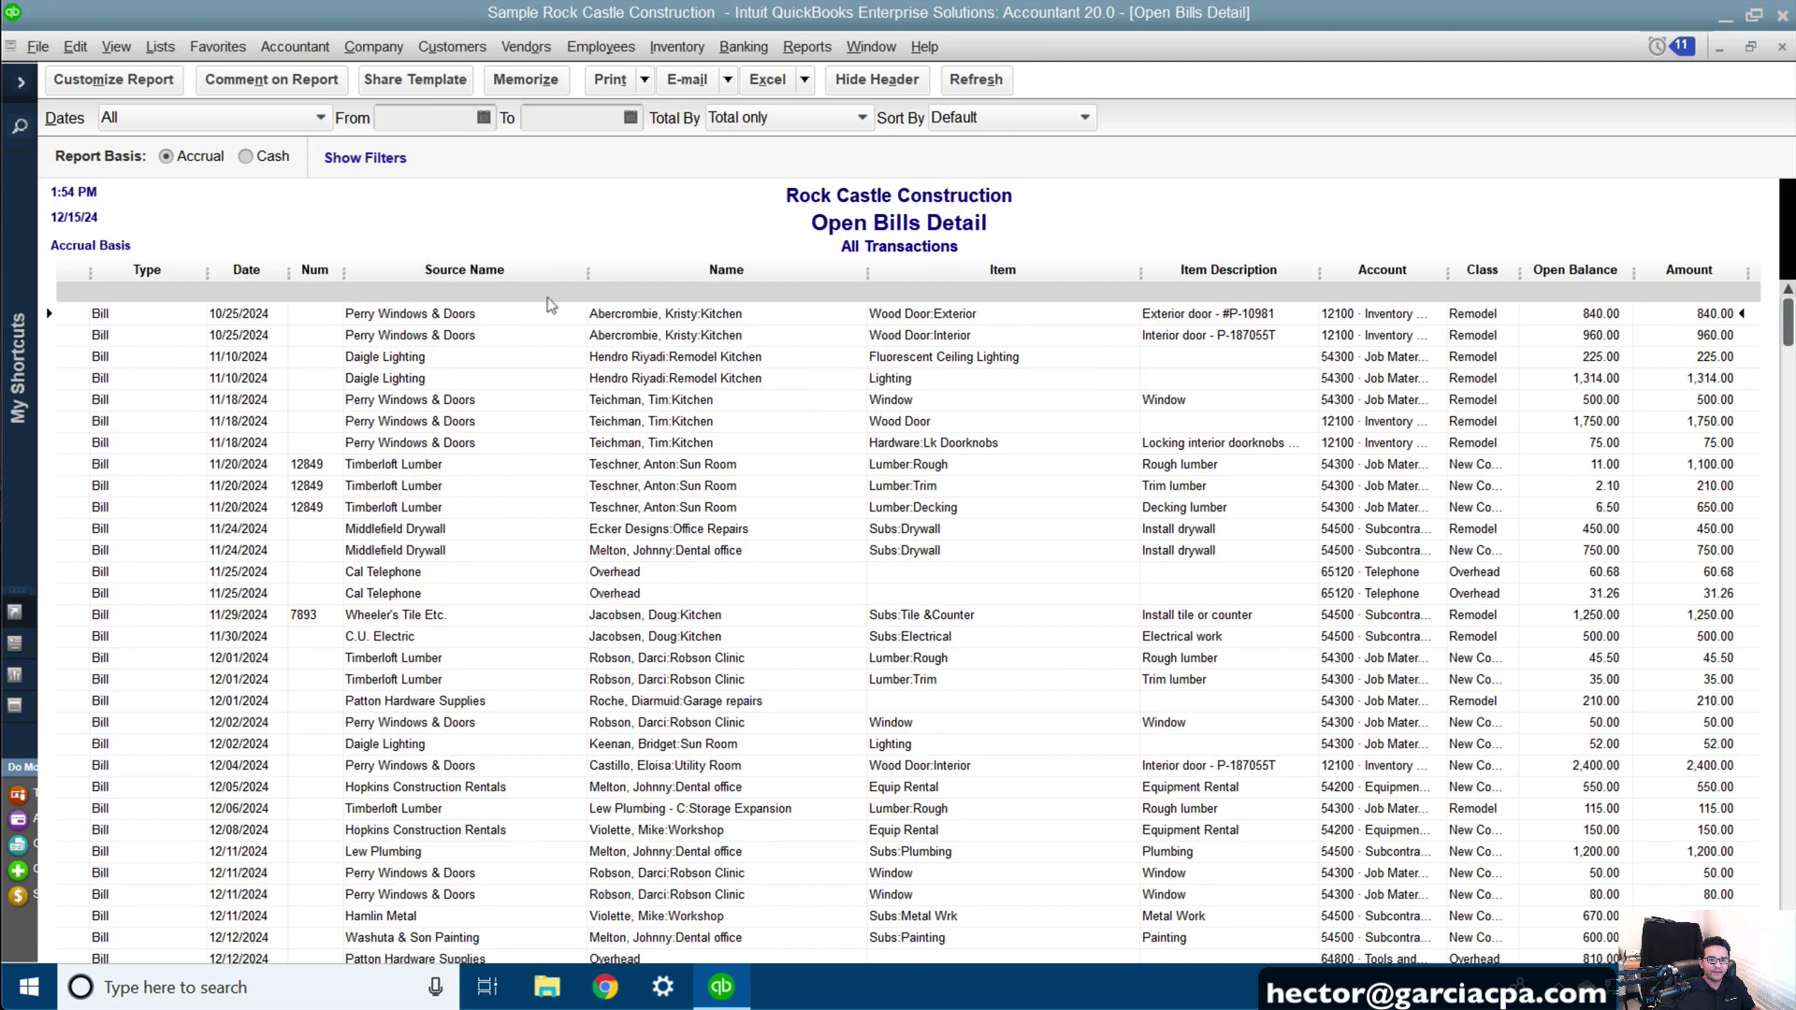
pyautogui.moveTo(669, 246); pyautogui.dragTo(1299, 250)
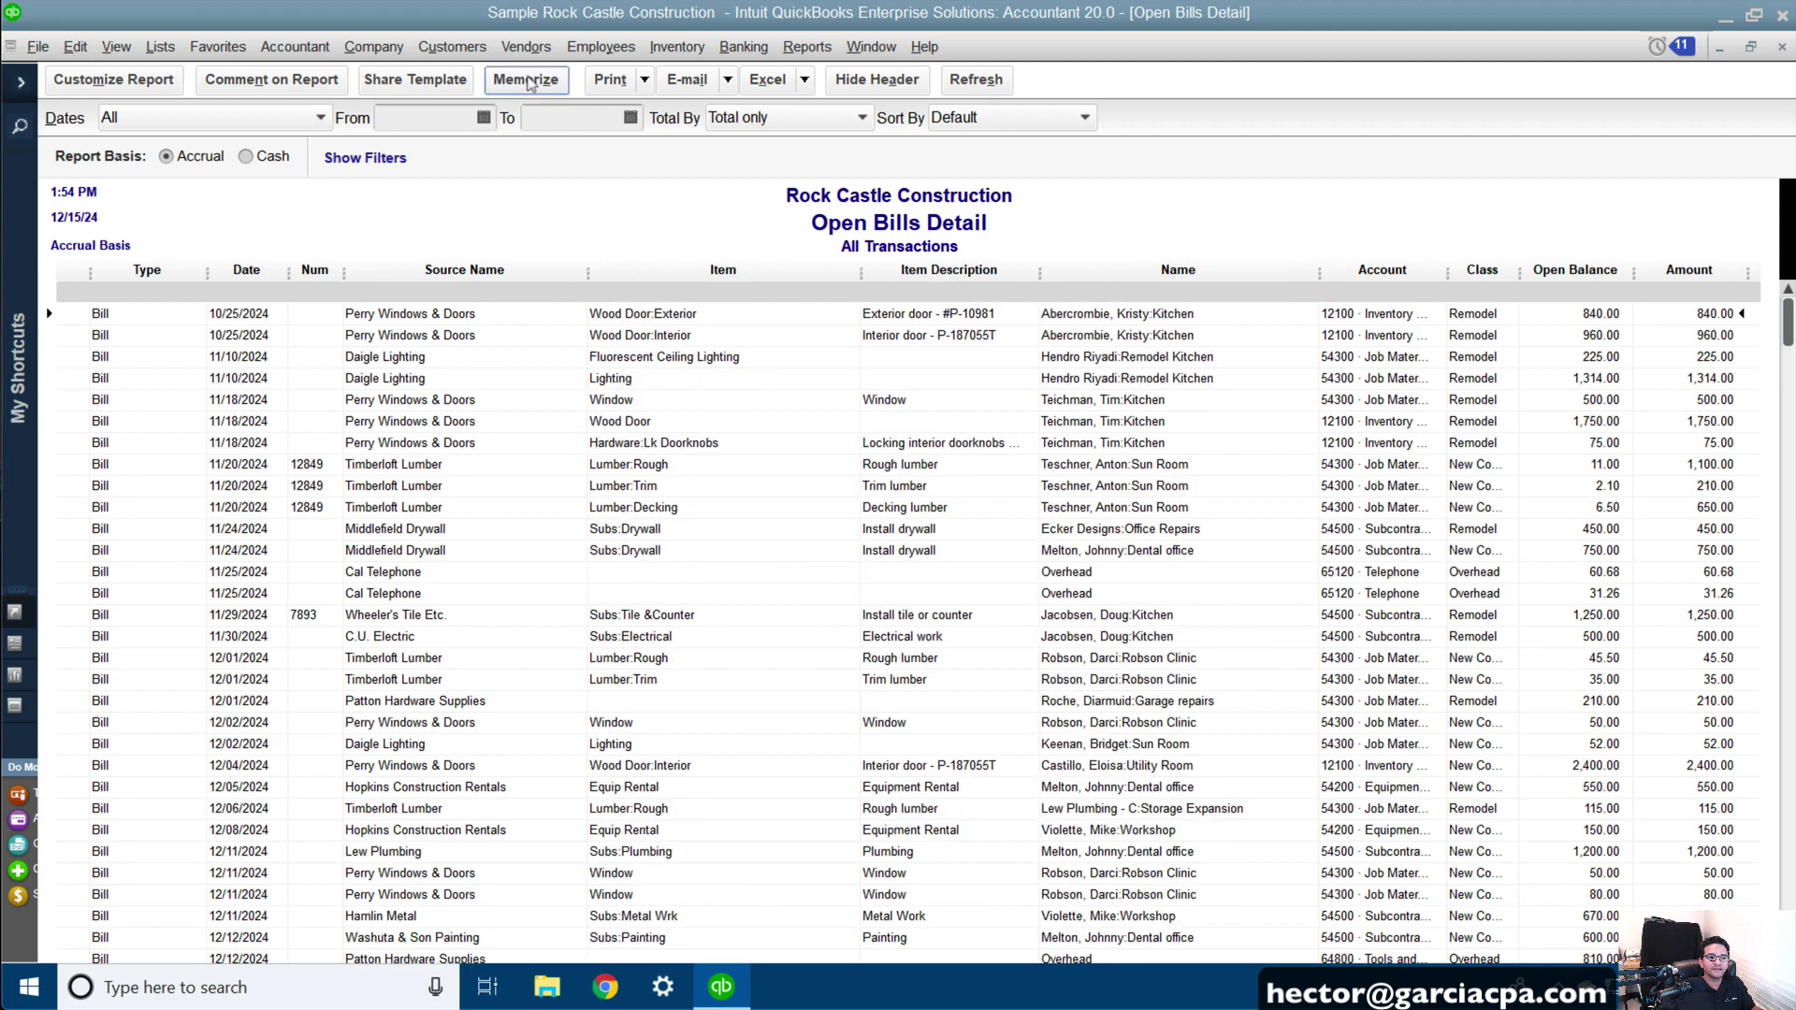
# - Replace the memorized "Open Bills Detail" report with the revised column layout and close the report
pyautogui.click(526, 80)
pyautogui.click(784, 342)
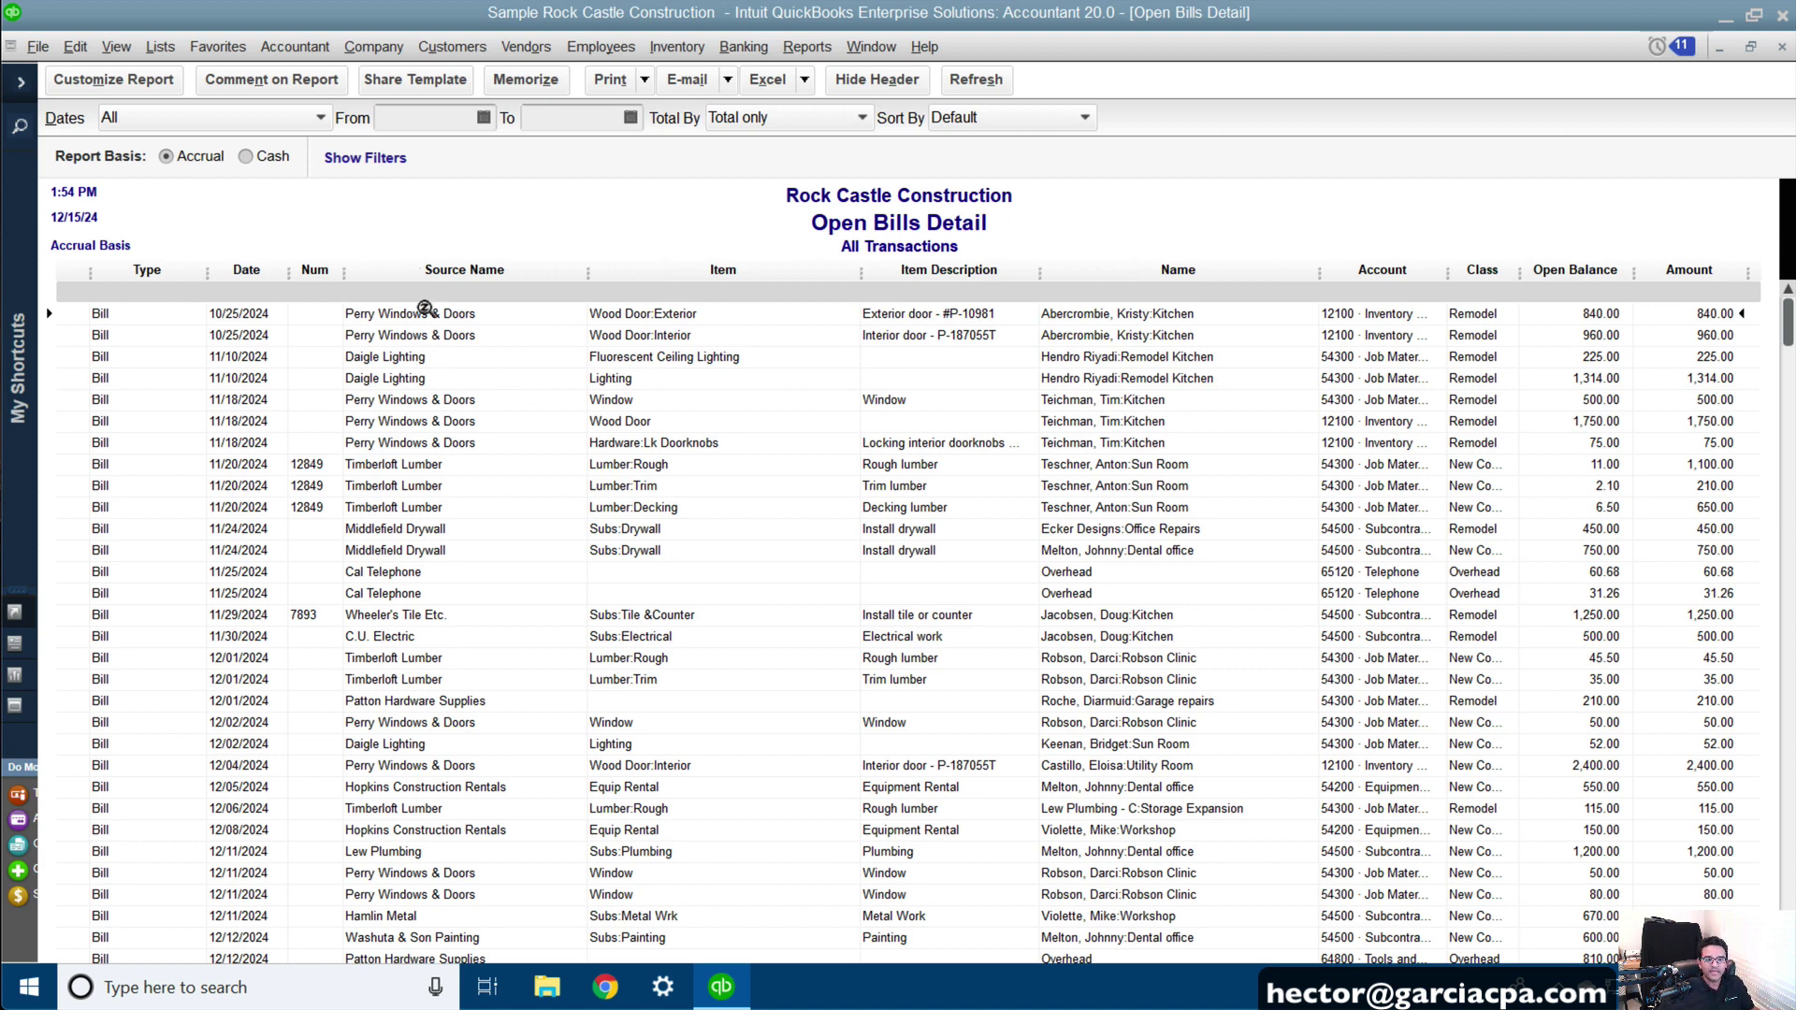
pyautogui.press('Escape')
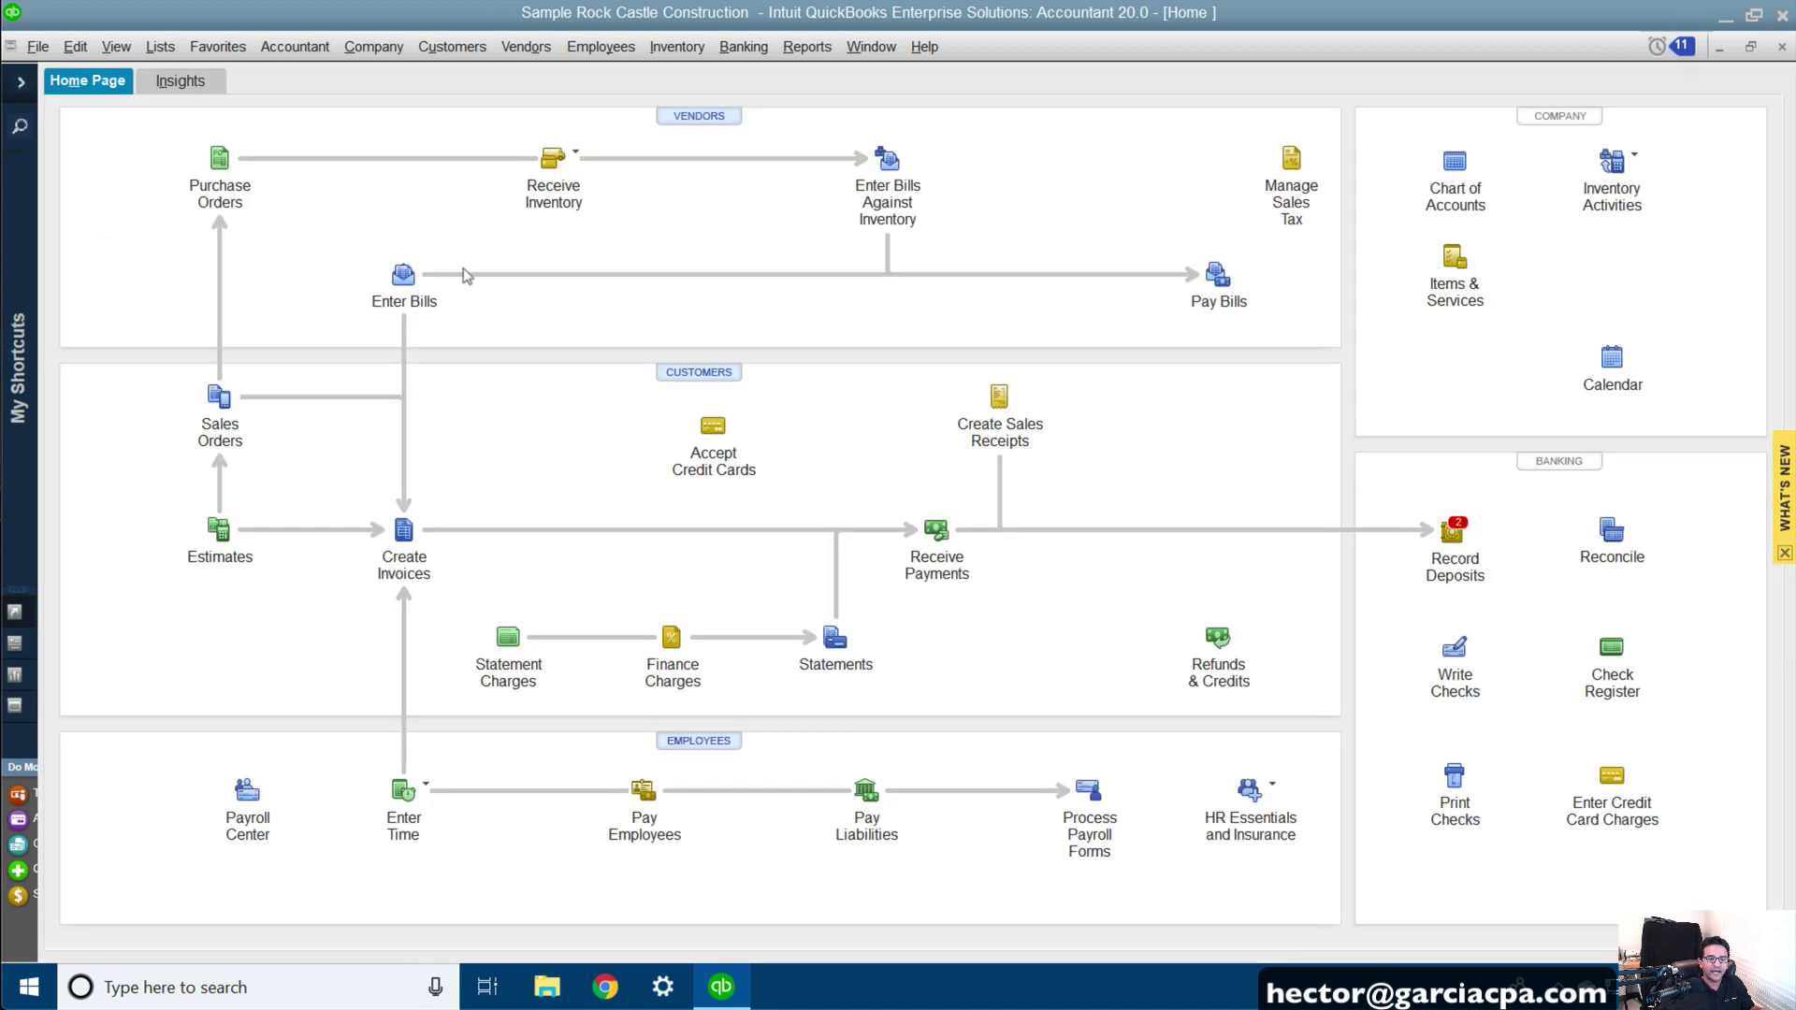
# - Close the Home page and create a custom transaction detail report covering all dates
pyautogui.press('Escape')
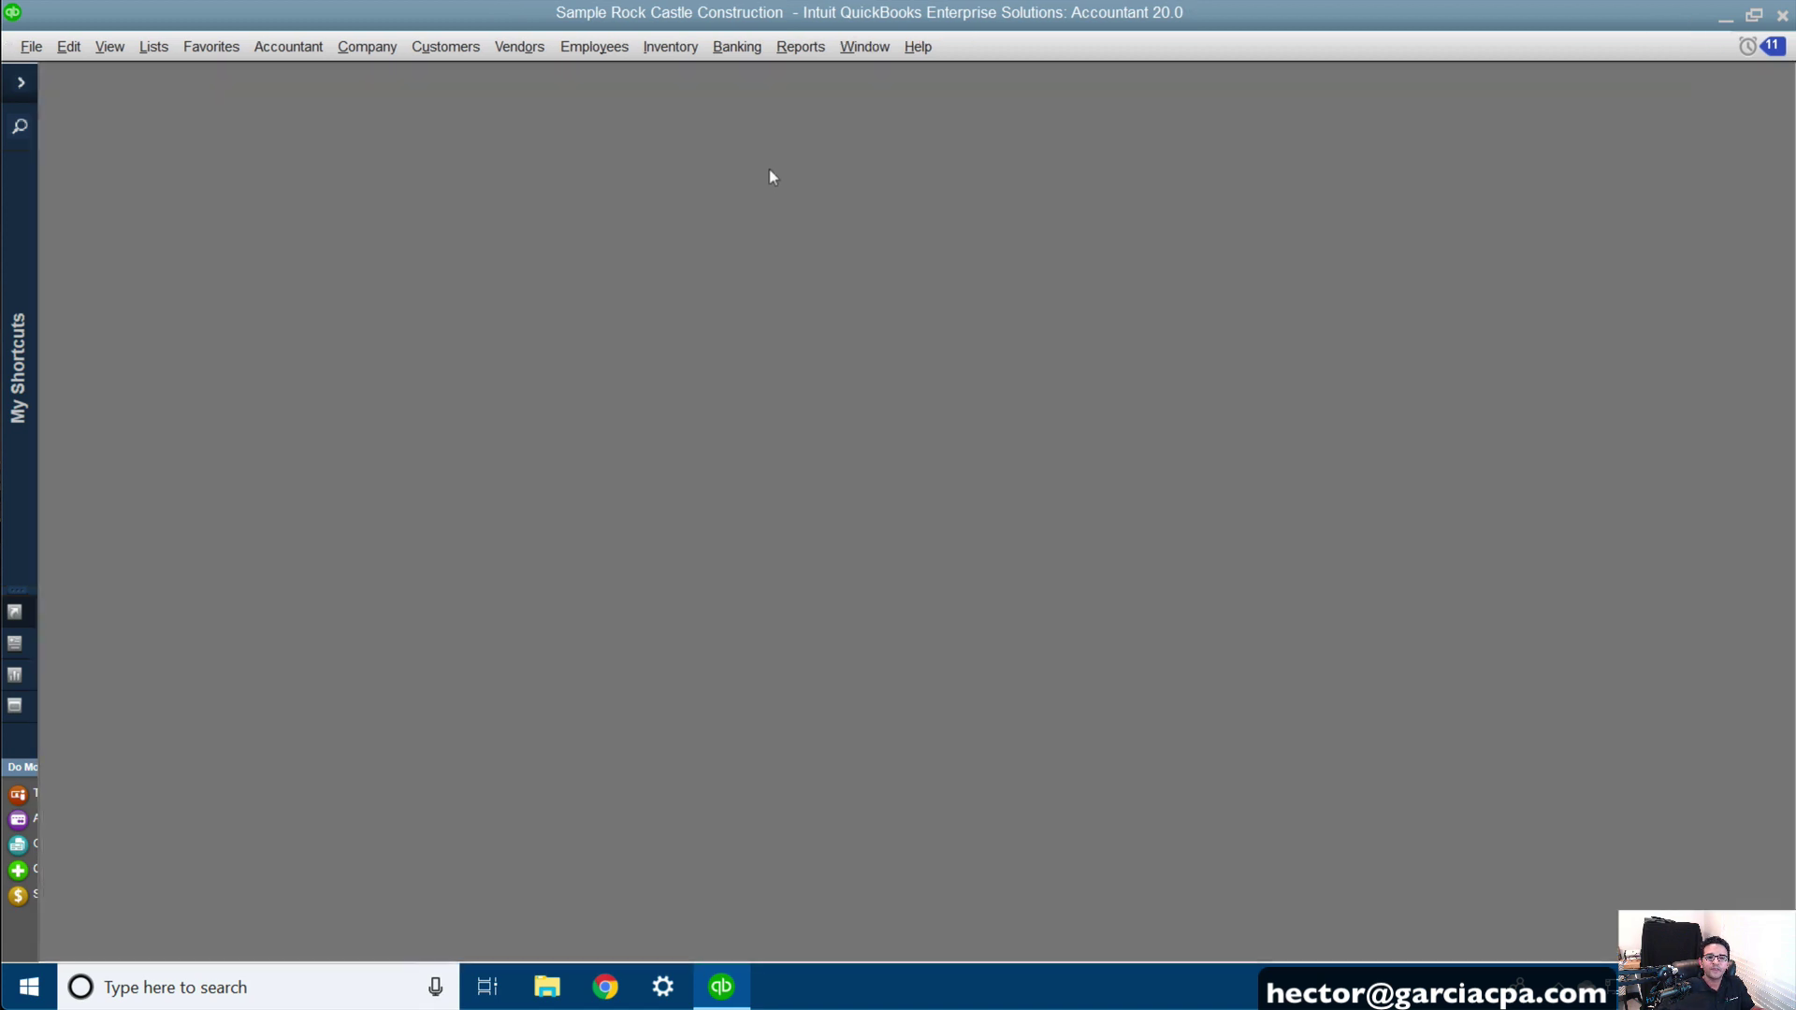
pyautogui.click(797, 45)
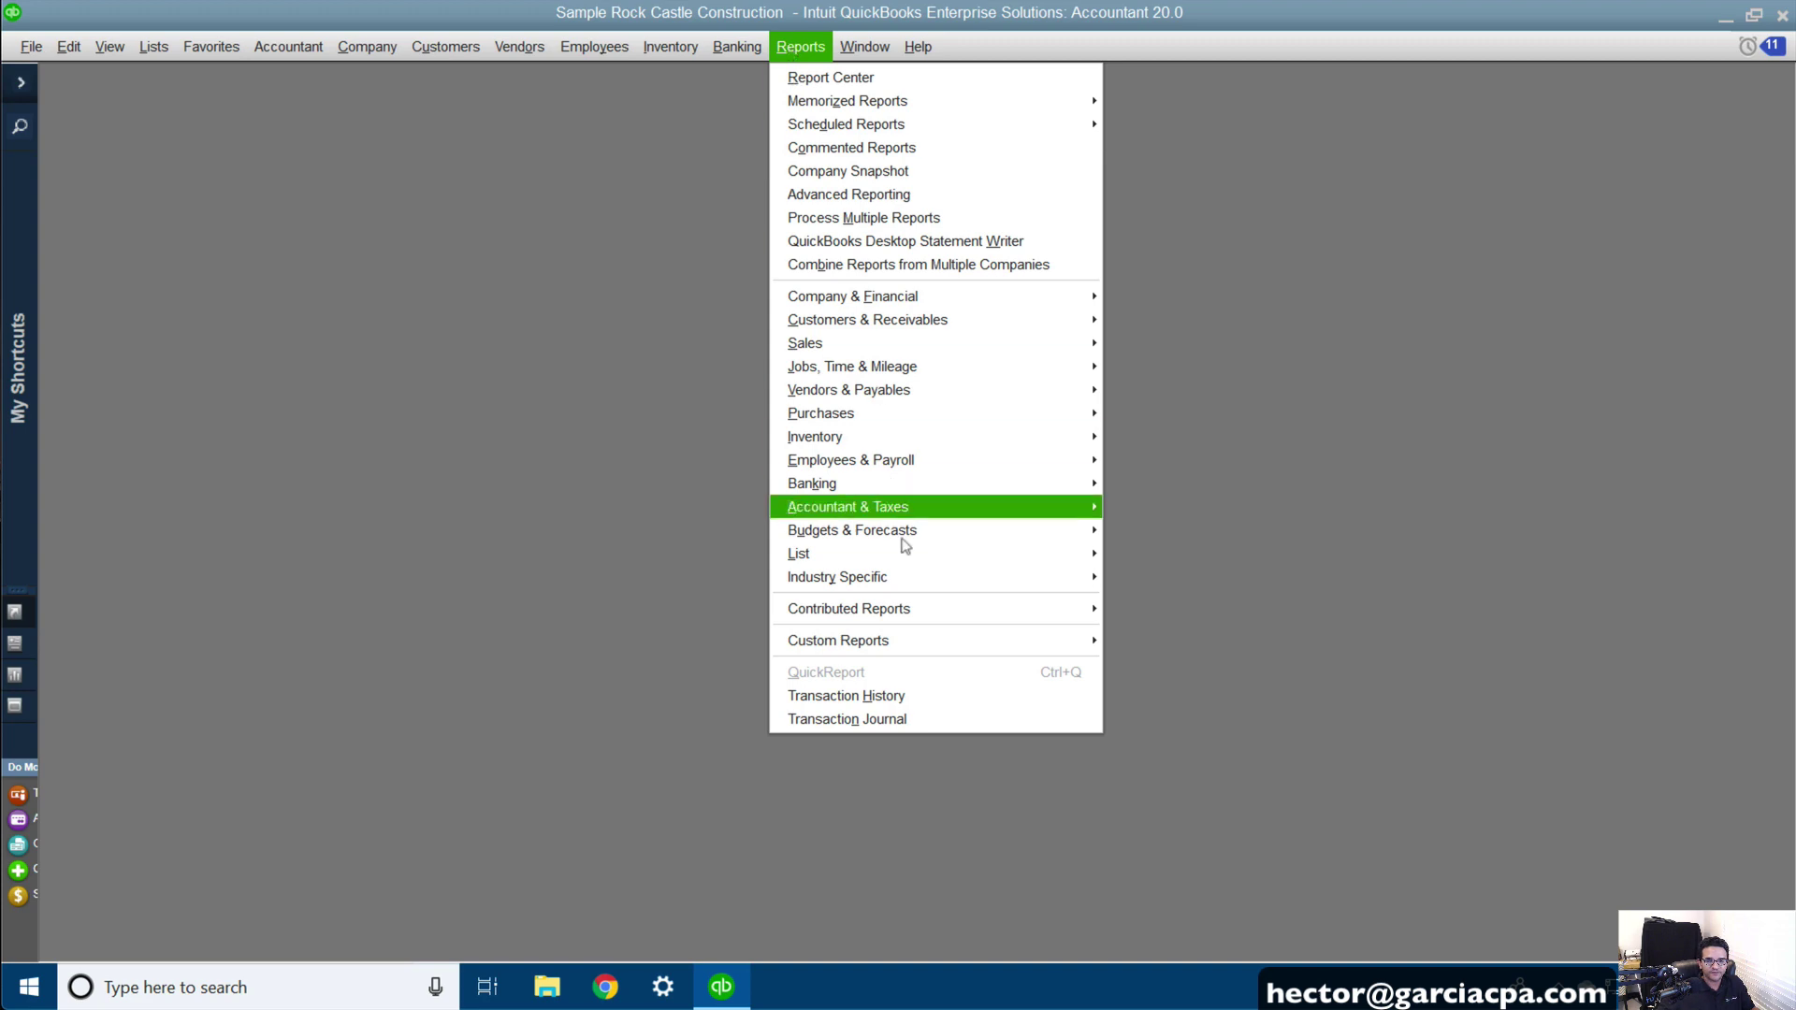
pyautogui.moveTo(901, 636)
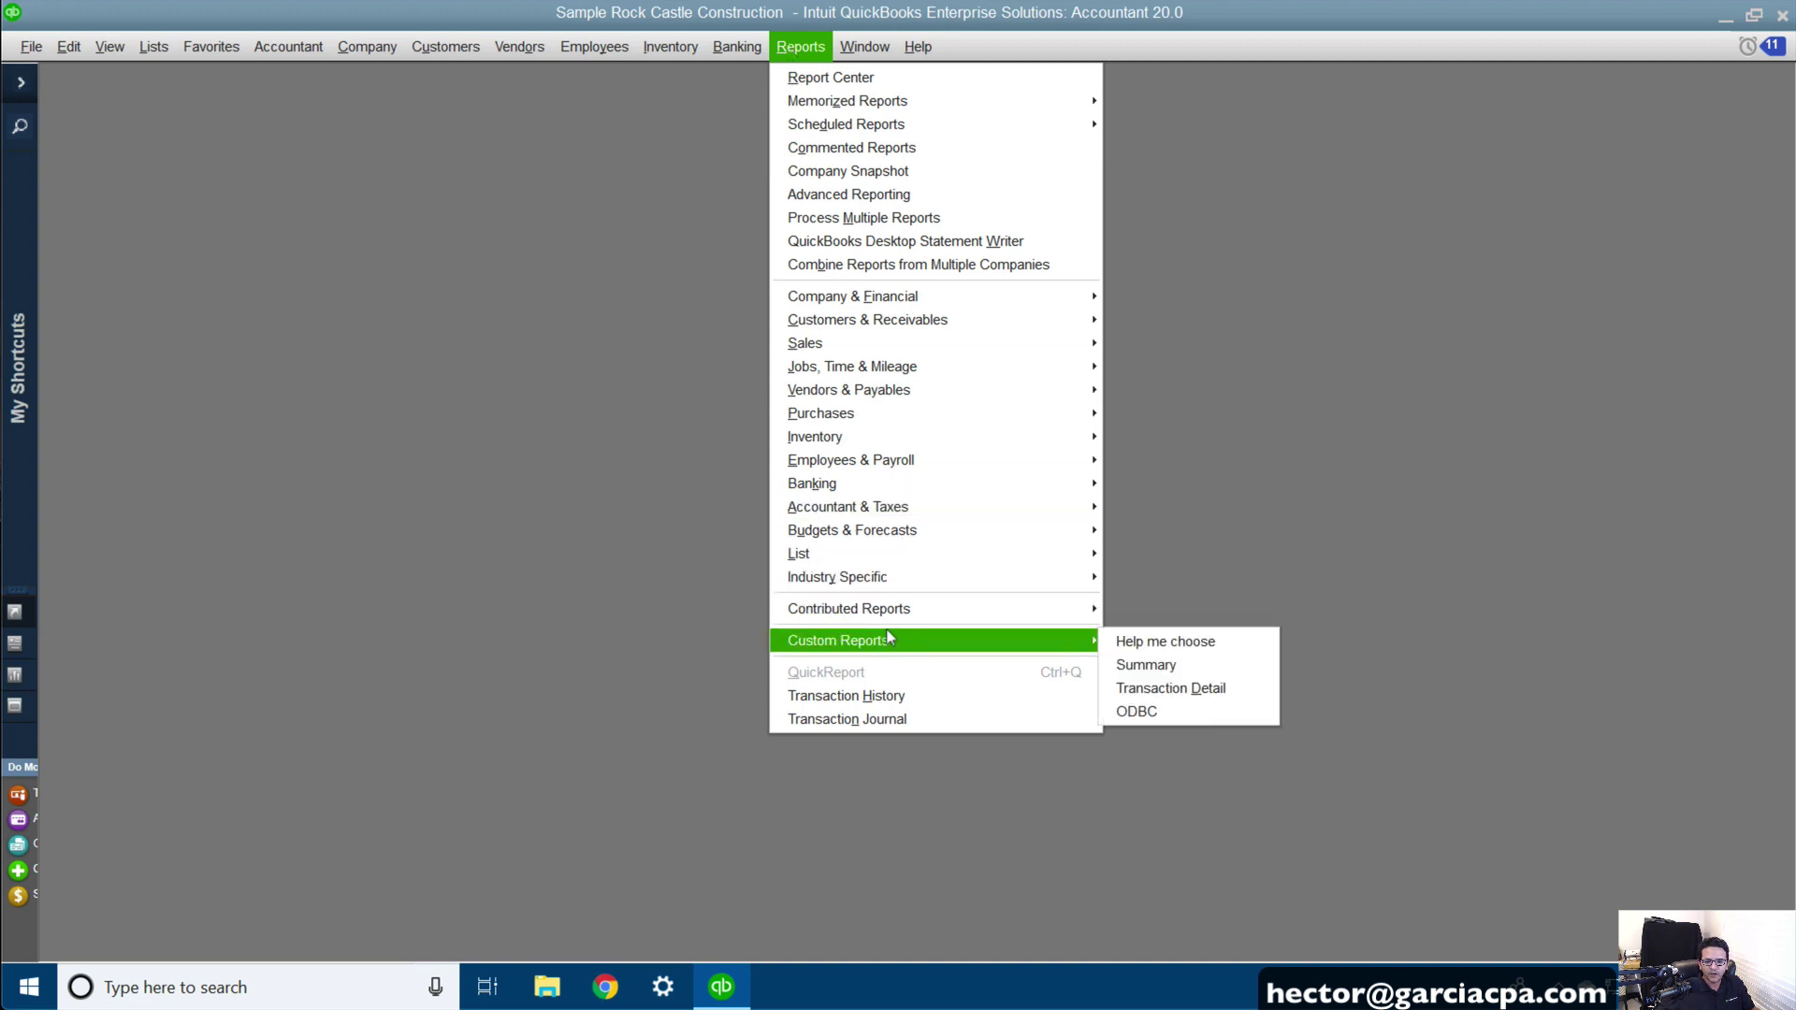
pyautogui.click(1169, 688)
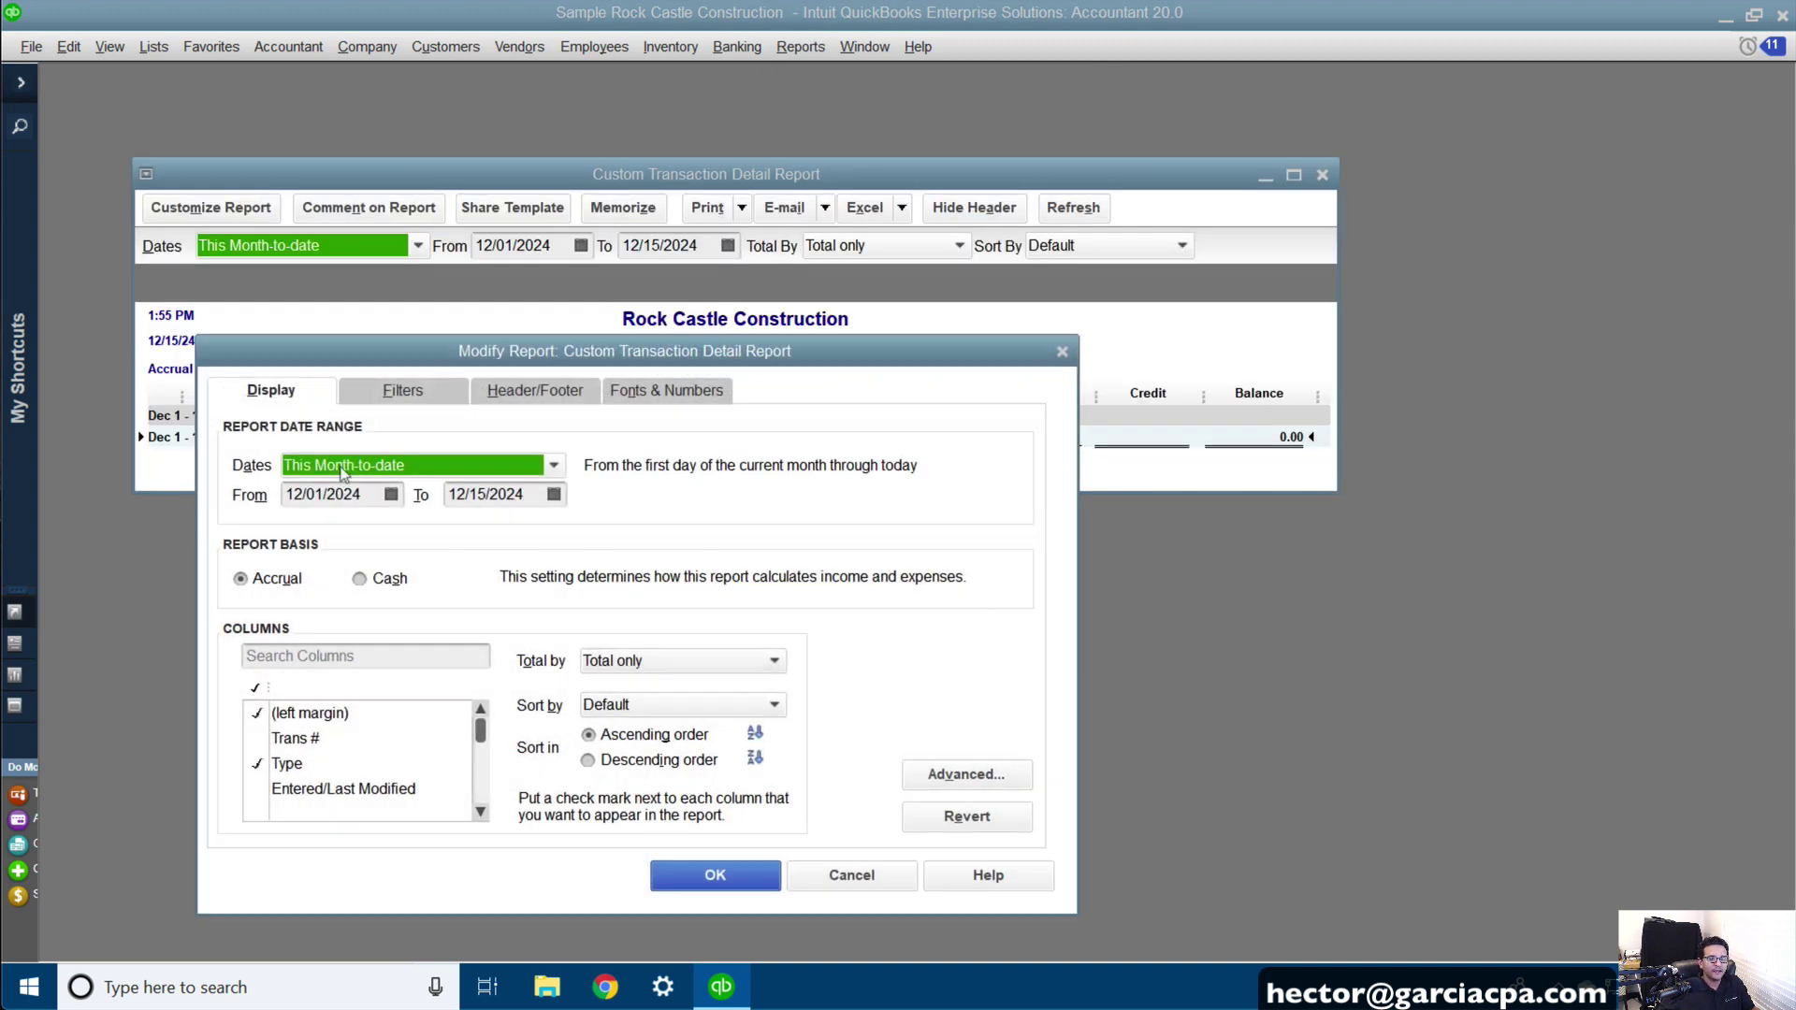
pyautogui.click(343, 470)
pyautogui.click(309, 496)
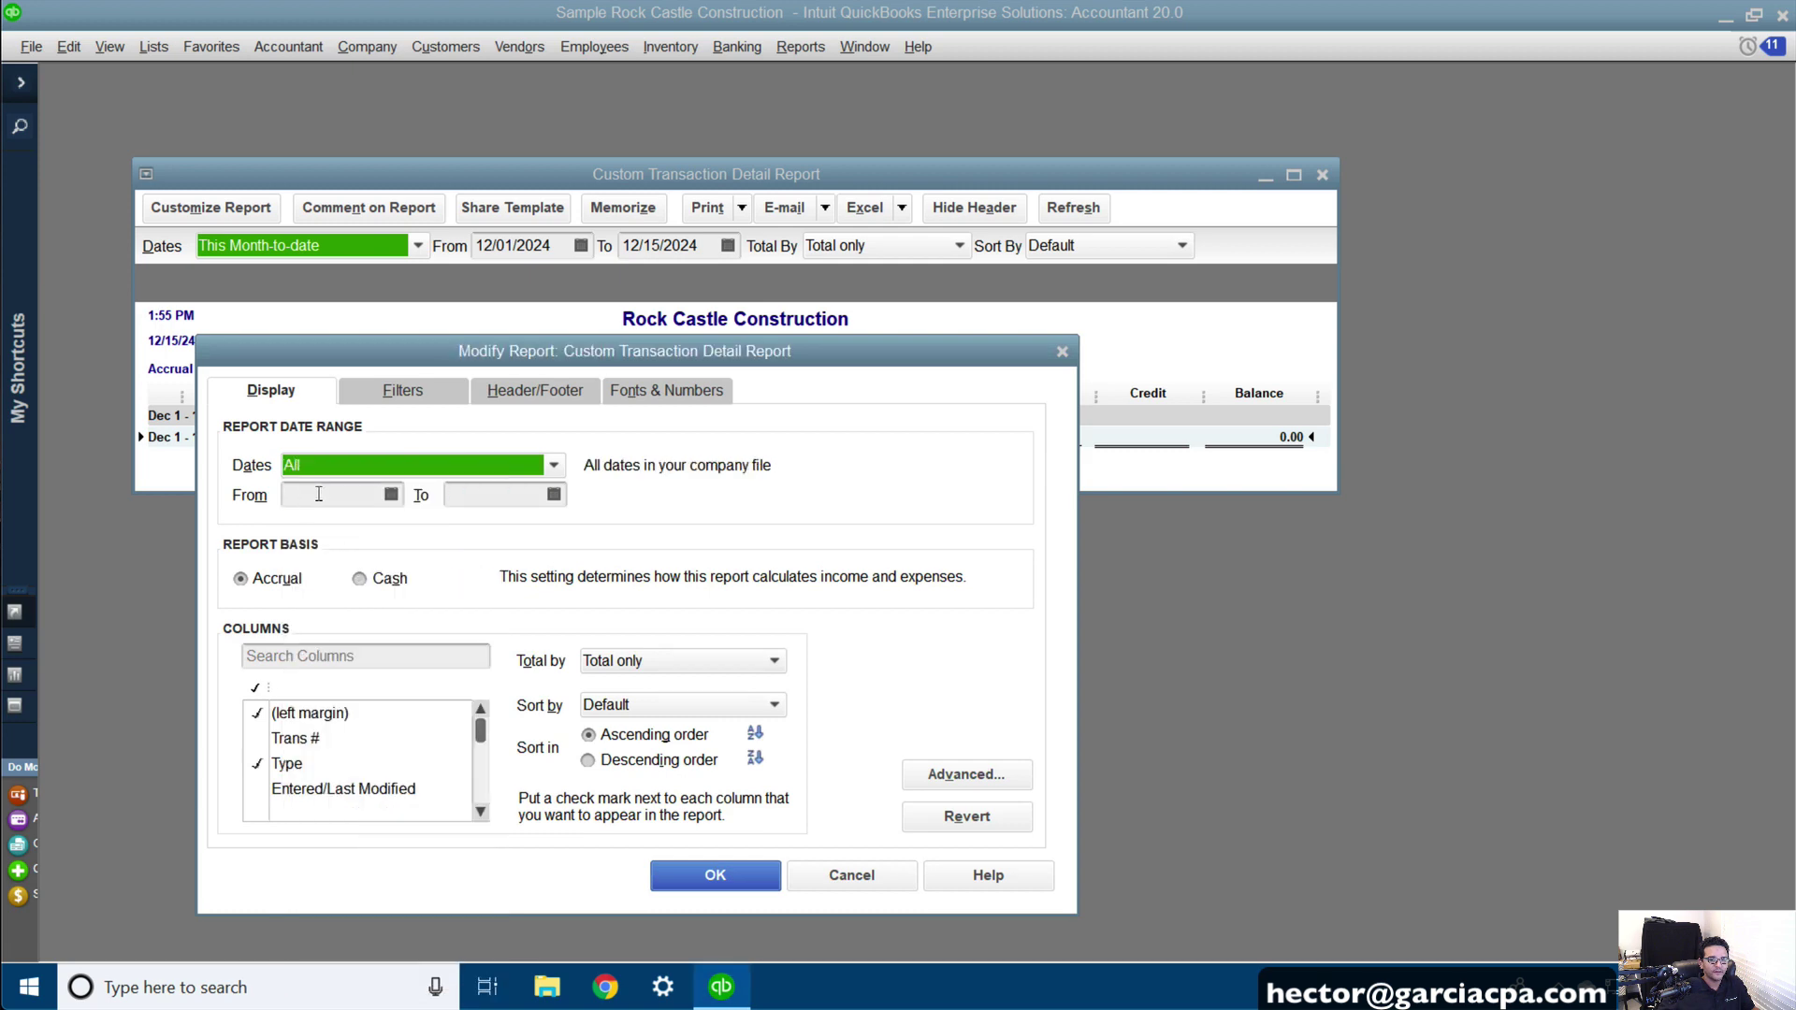
# - Filter the report by transaction type, choosing Sales Order
pyautogui.click(406, 395)
pyautogui.click(308, 565)
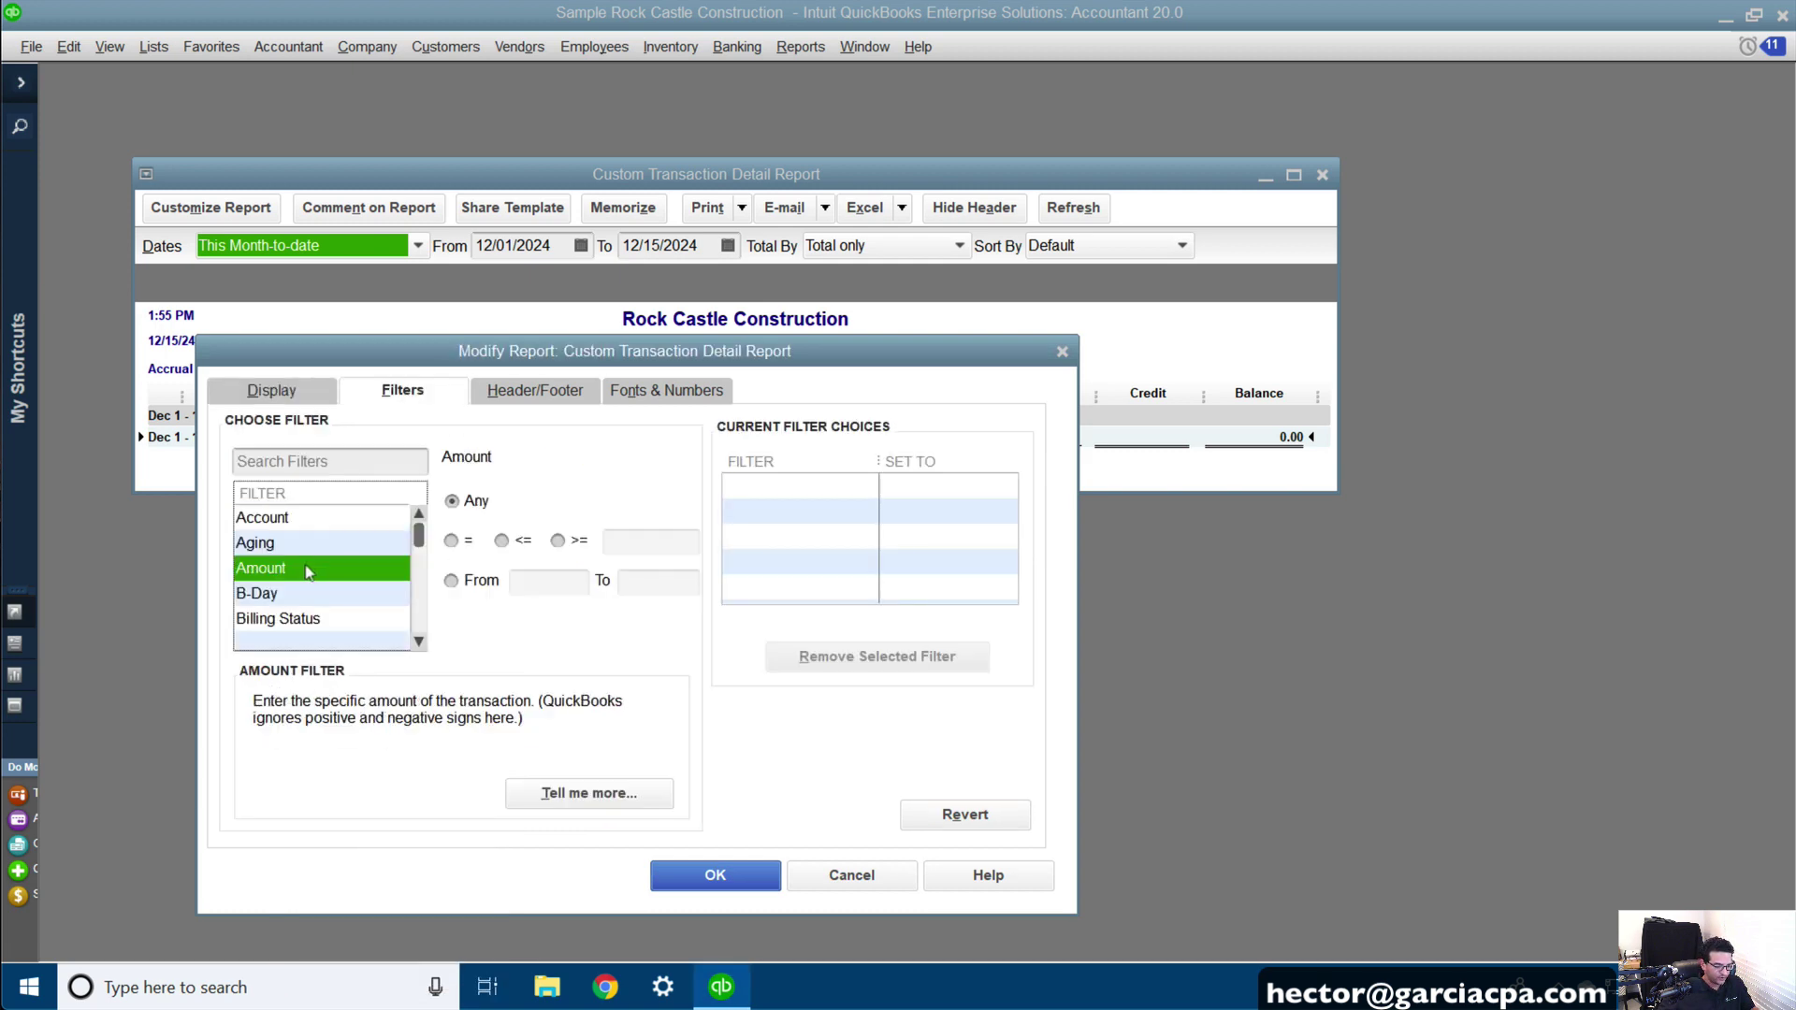
pyautogui.scroll(-10, 316, 565)
pyautogui.click(316, 565)
pyautogui.click(316, 593)
pyautogui.click(316, 618)
pyautogui.click(506, 514)
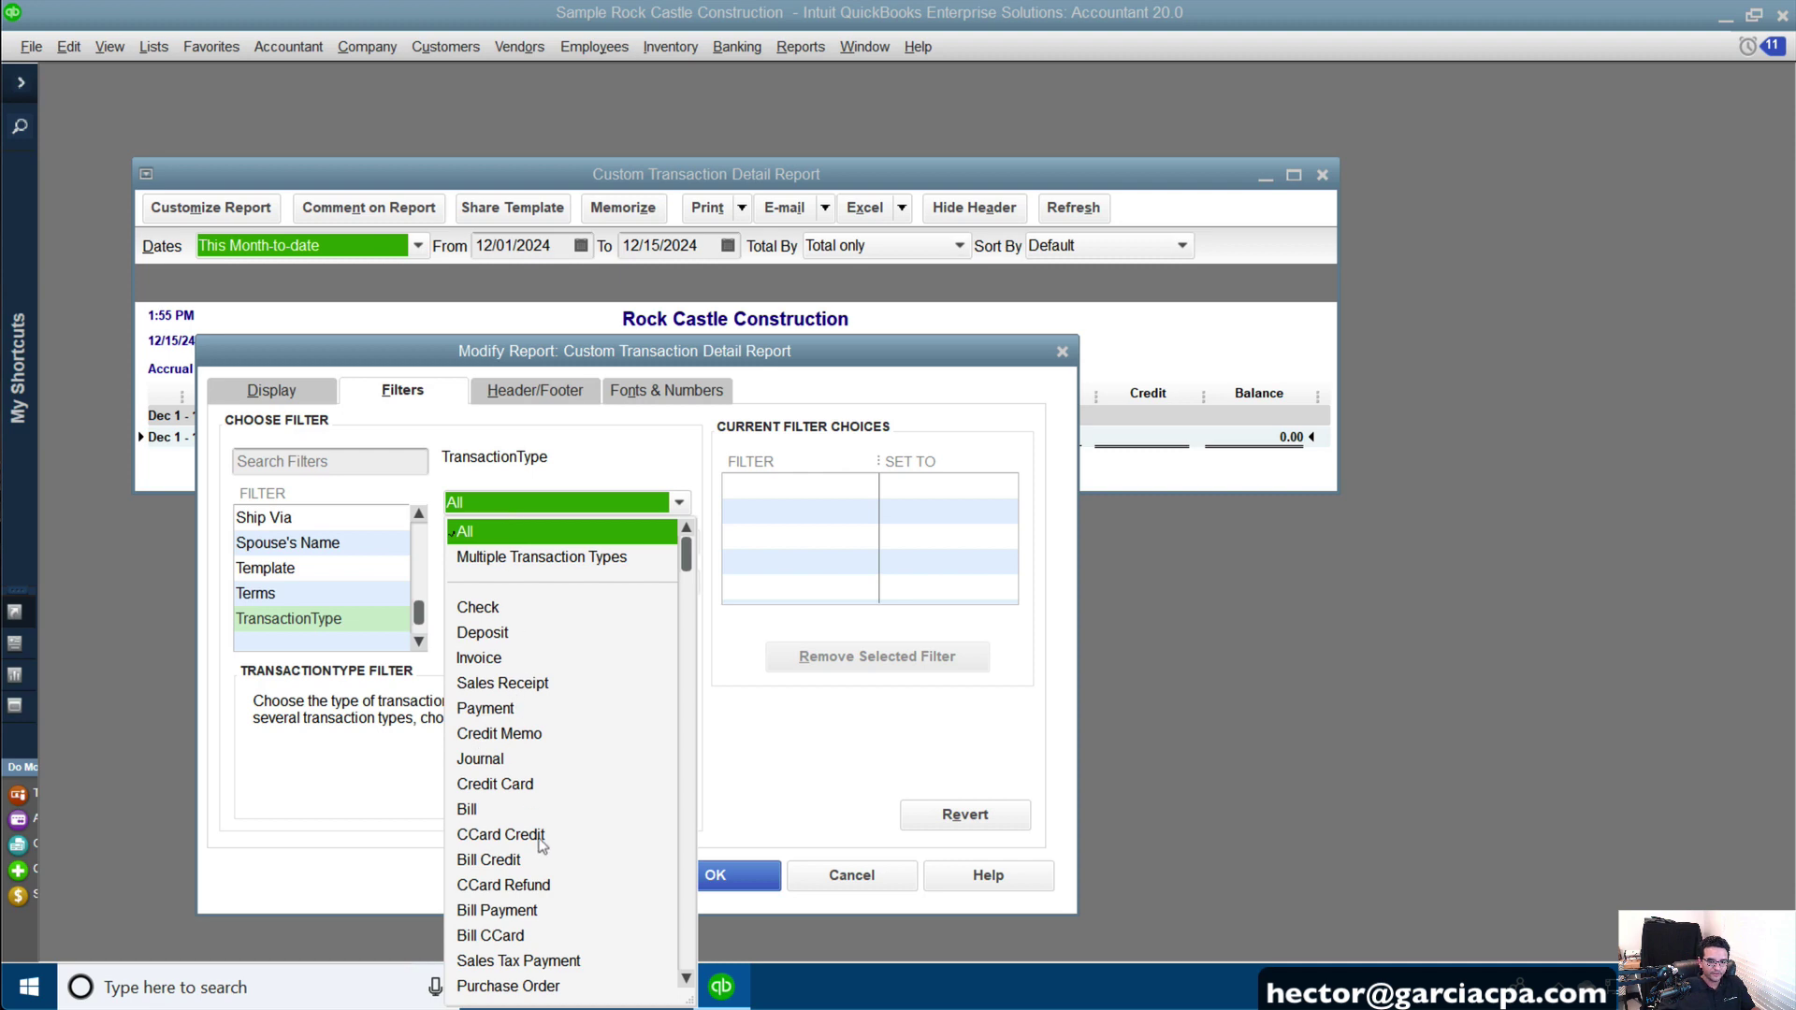
pyautogui.scroll(-2, 541, 837)
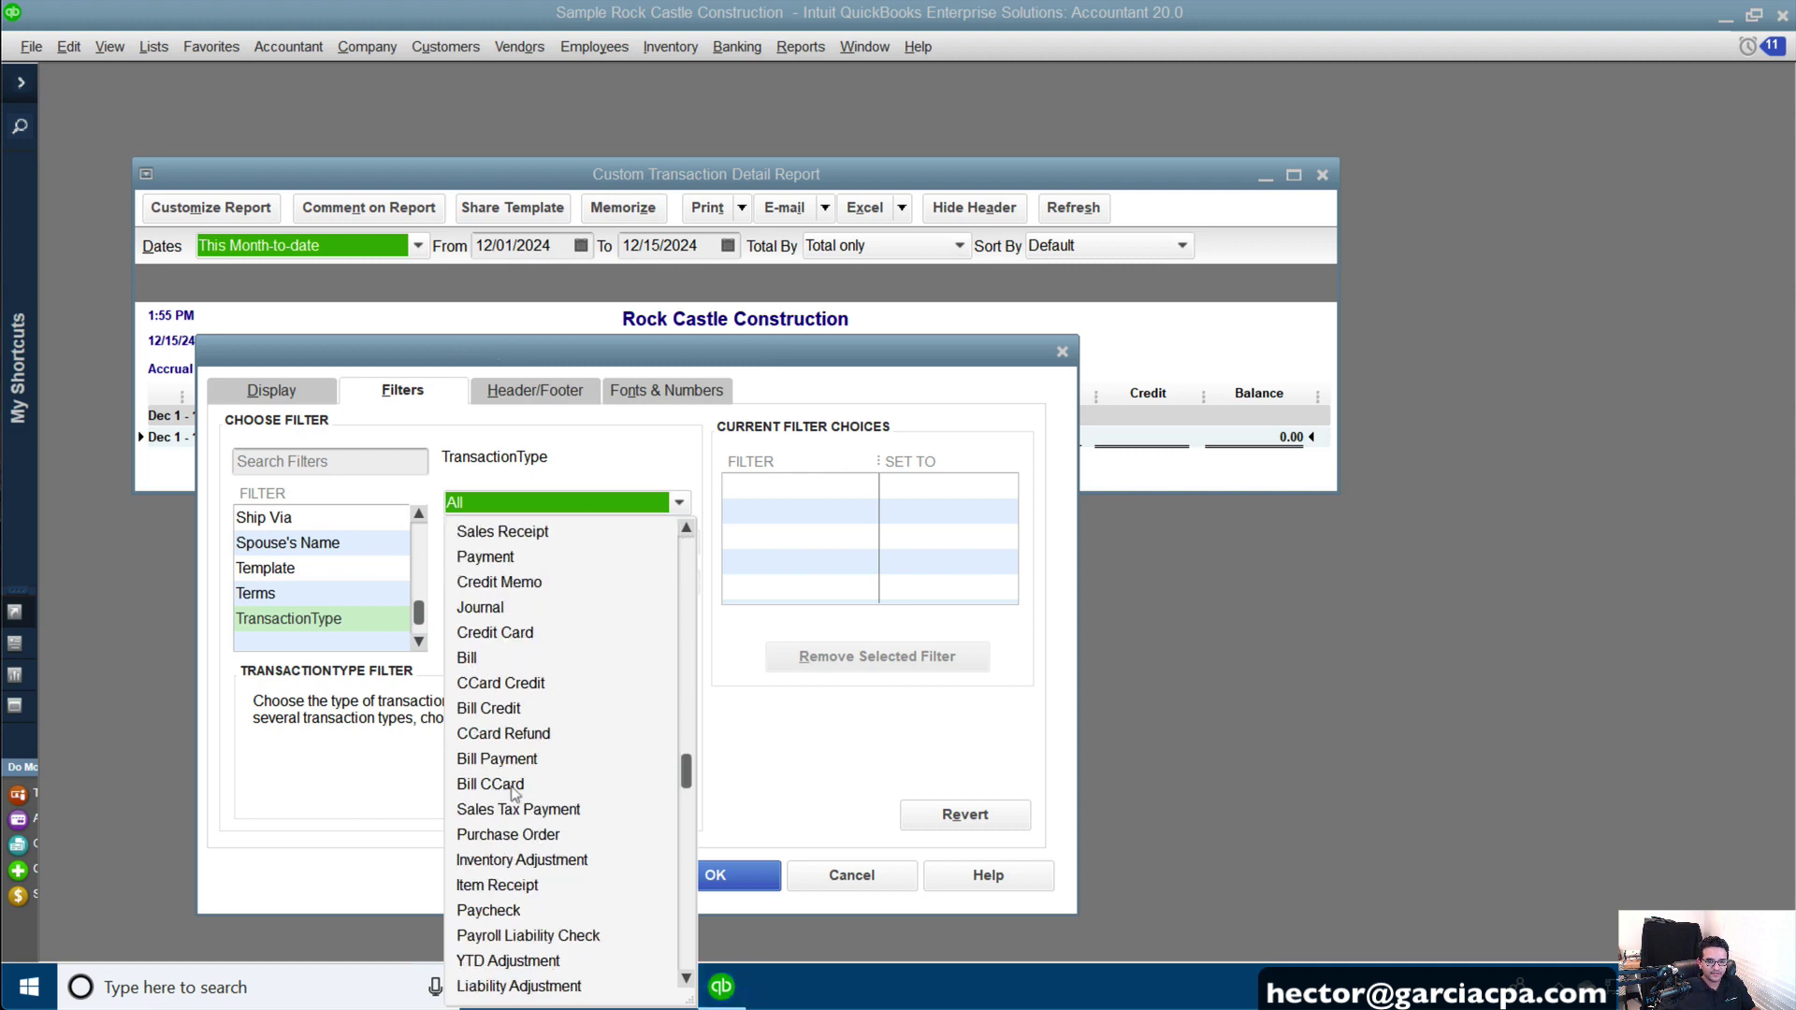
pyautogui.scroll(-2, 538, 893)
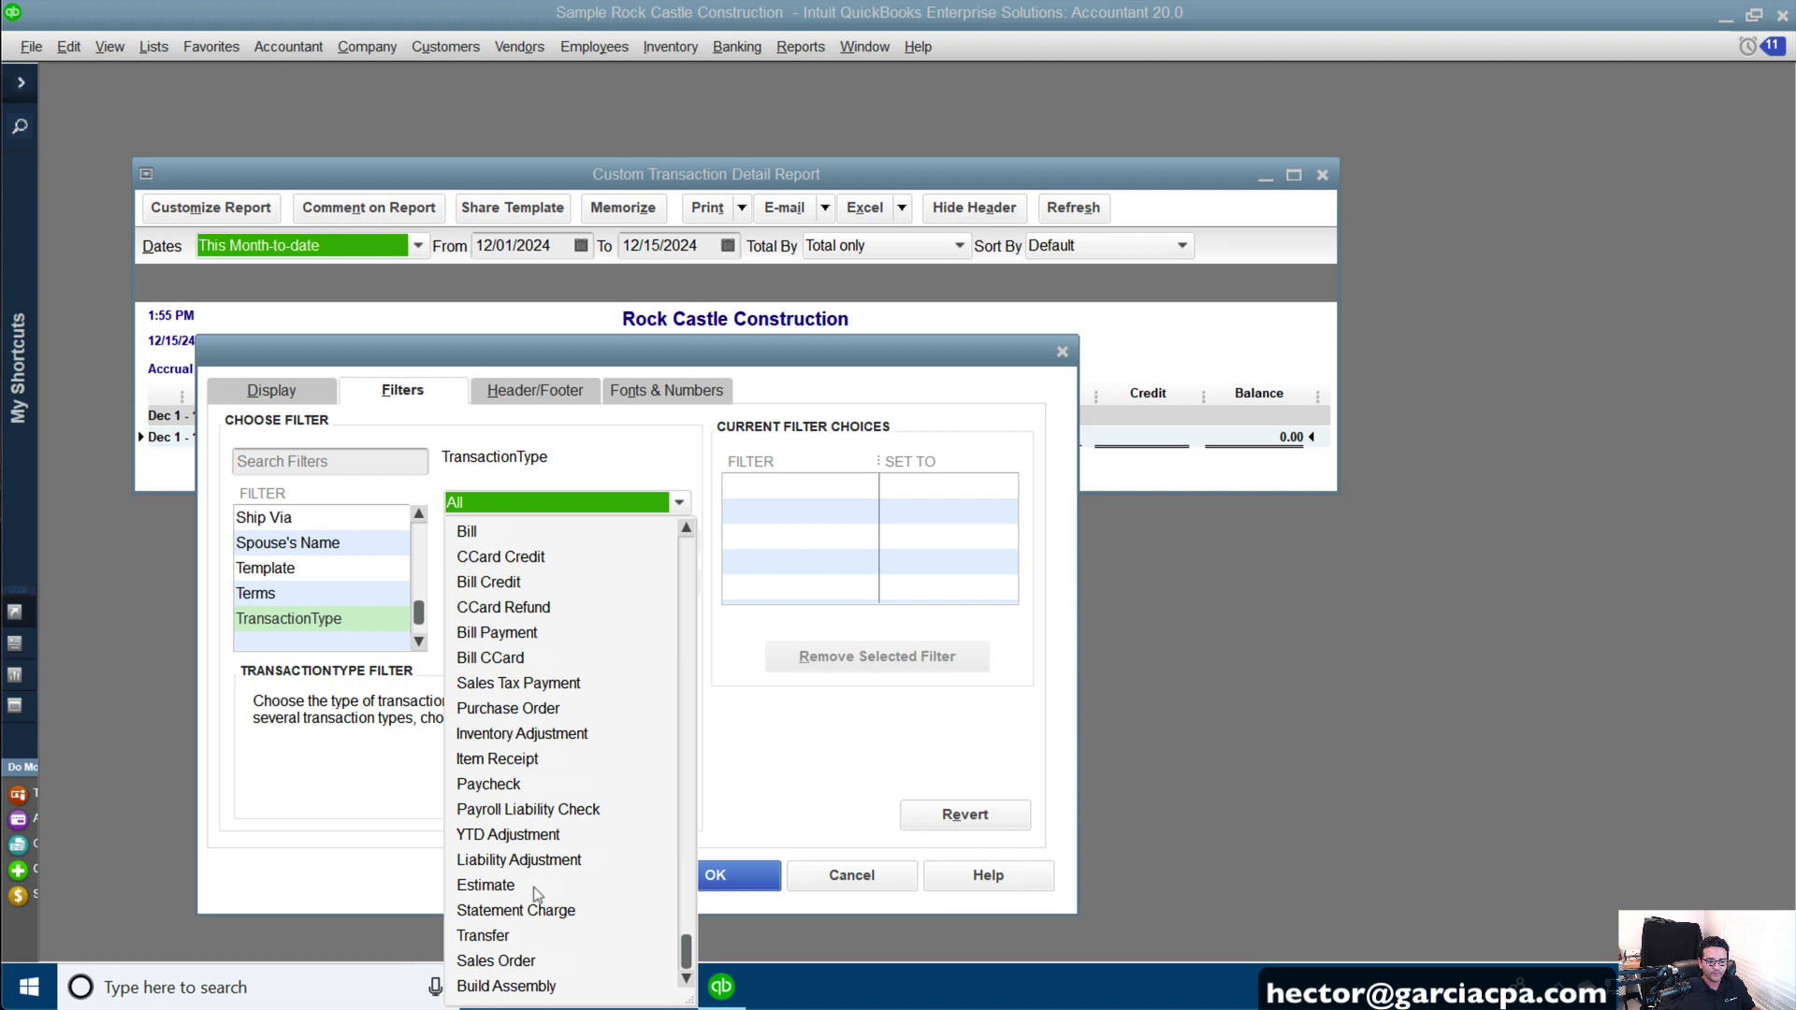
pyautogui.click(504, 963)
# - Set the report's Detail Level filter to All except summary
pyautogui.click(283, 568)
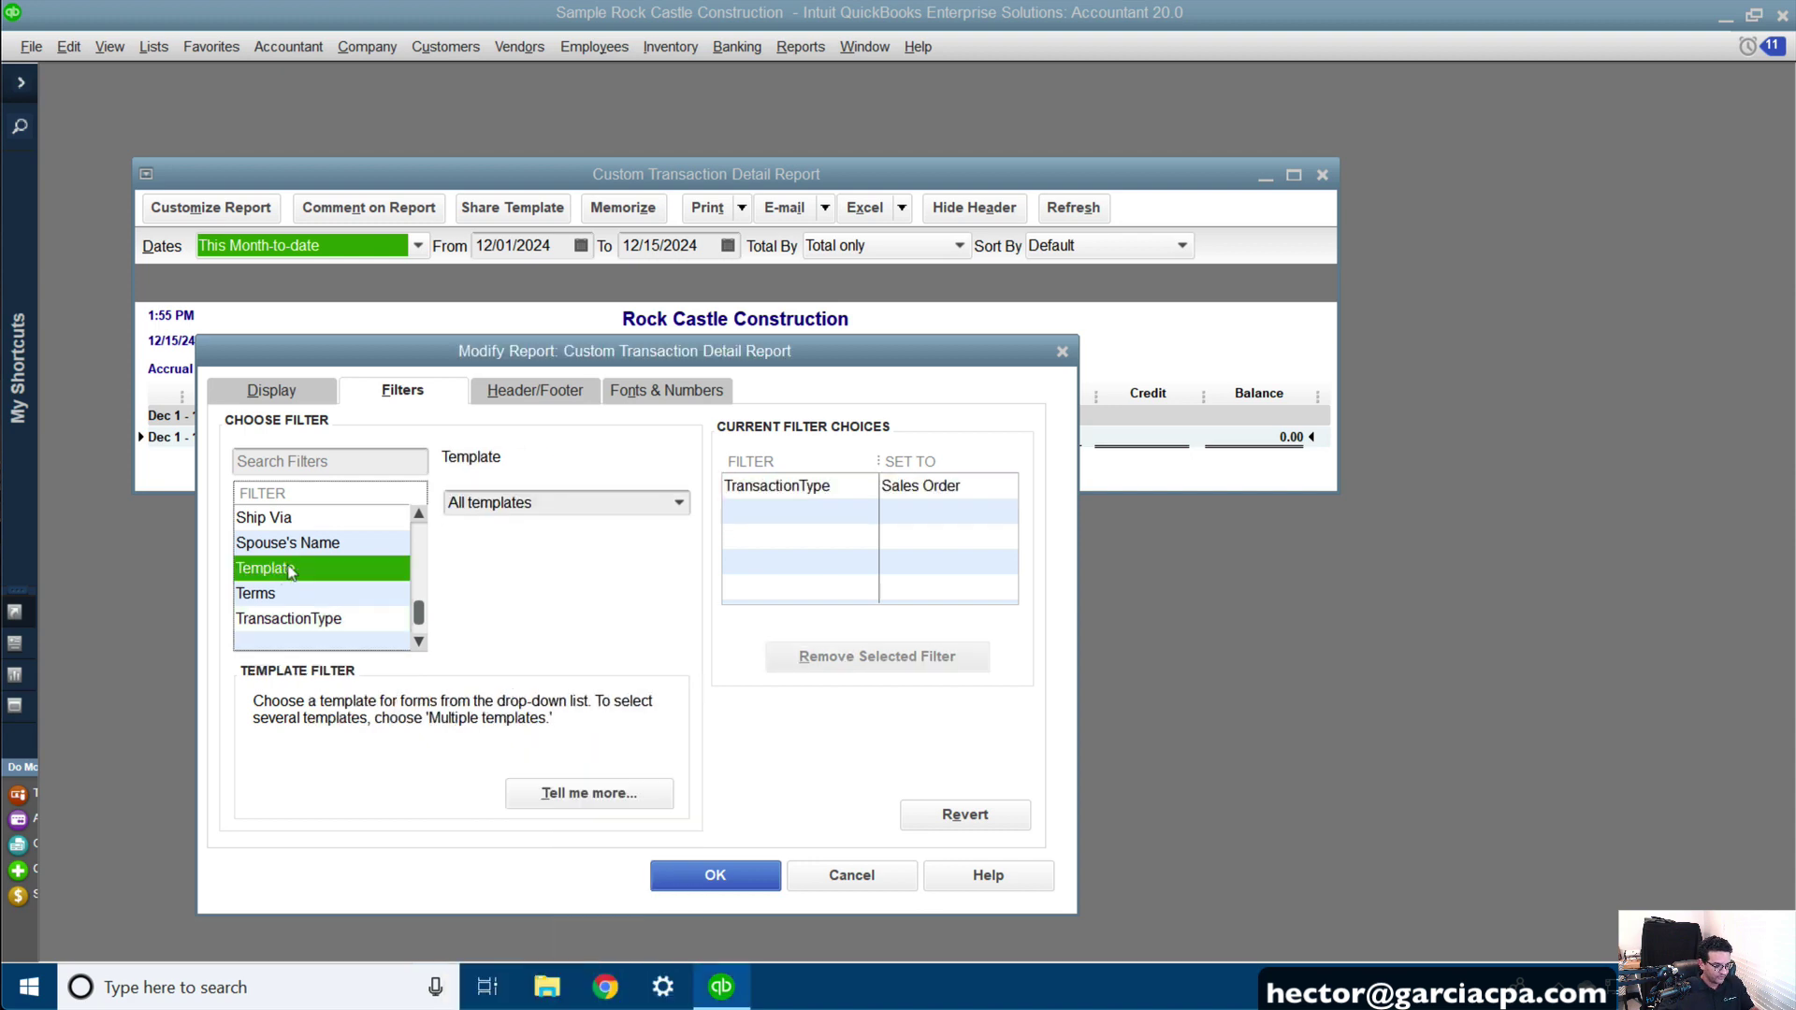
pyautogui.scroll(5, 290, 571)
pyautogui.click(289, 569)
pyautogui.click(297, 594)
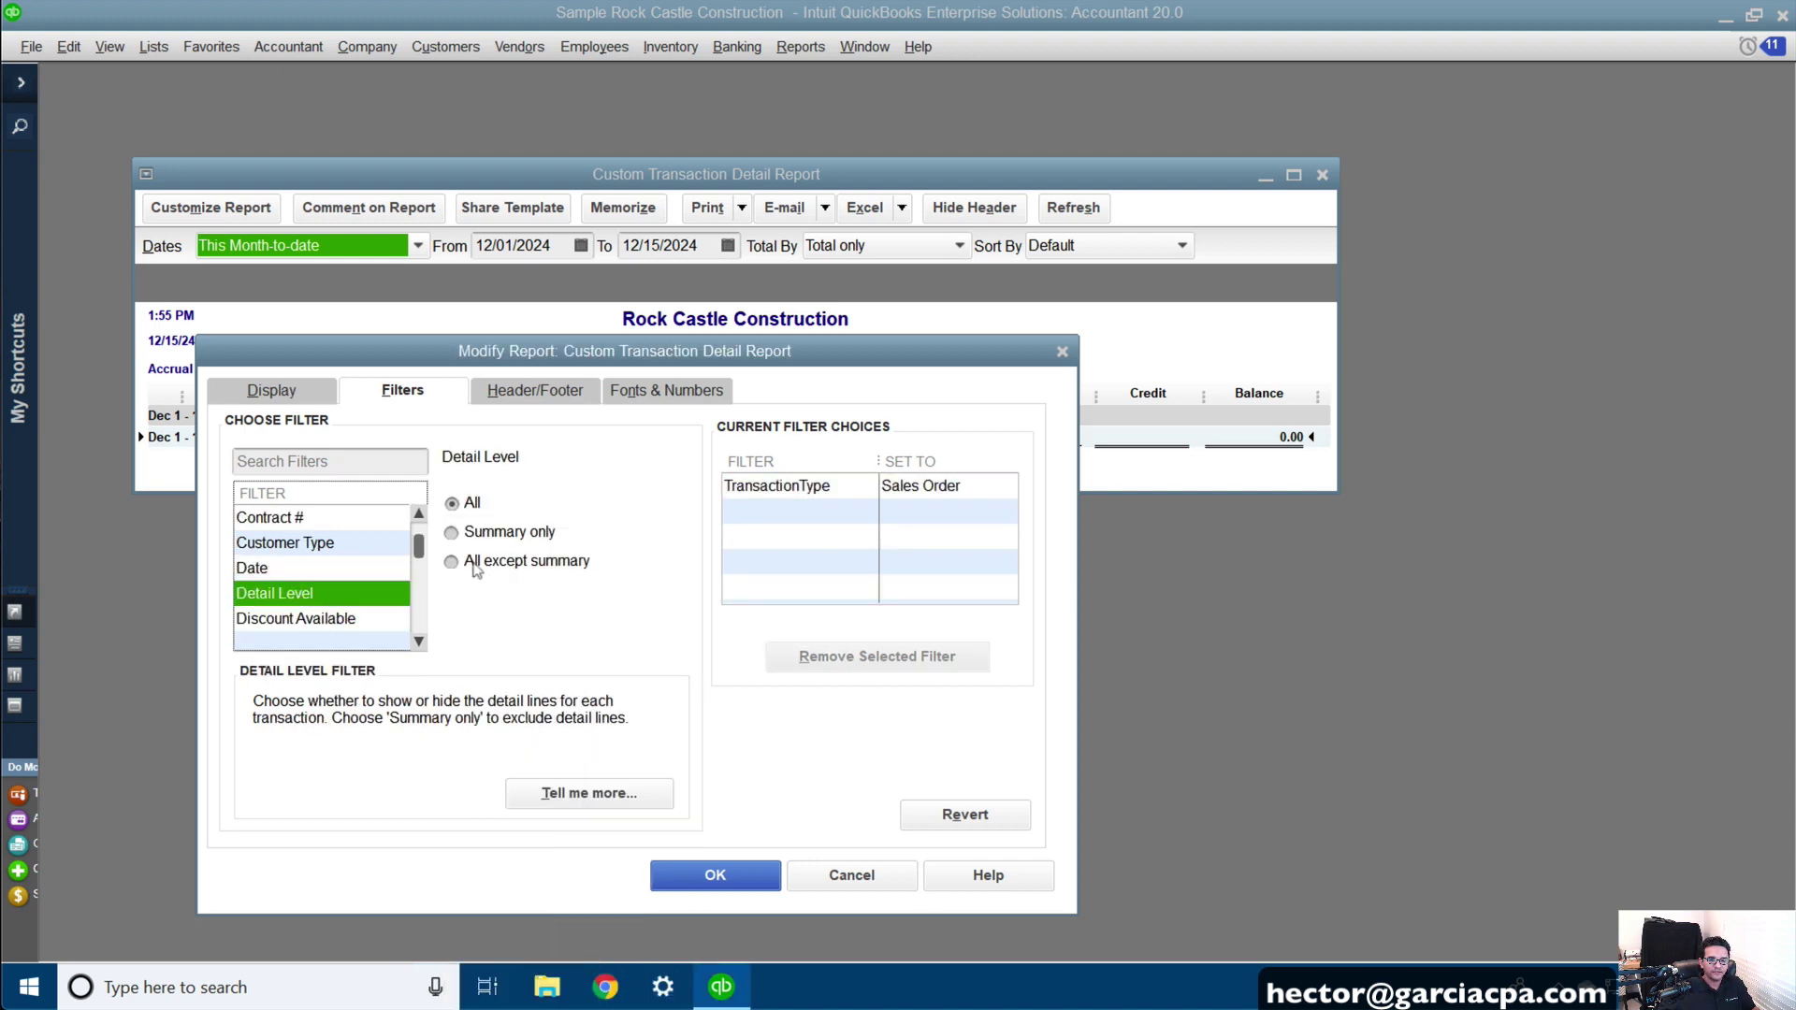
pyautogui.click(475, 564)
# - Set the report's Paid Status filter to Open
pyautogui.click(303, 570)
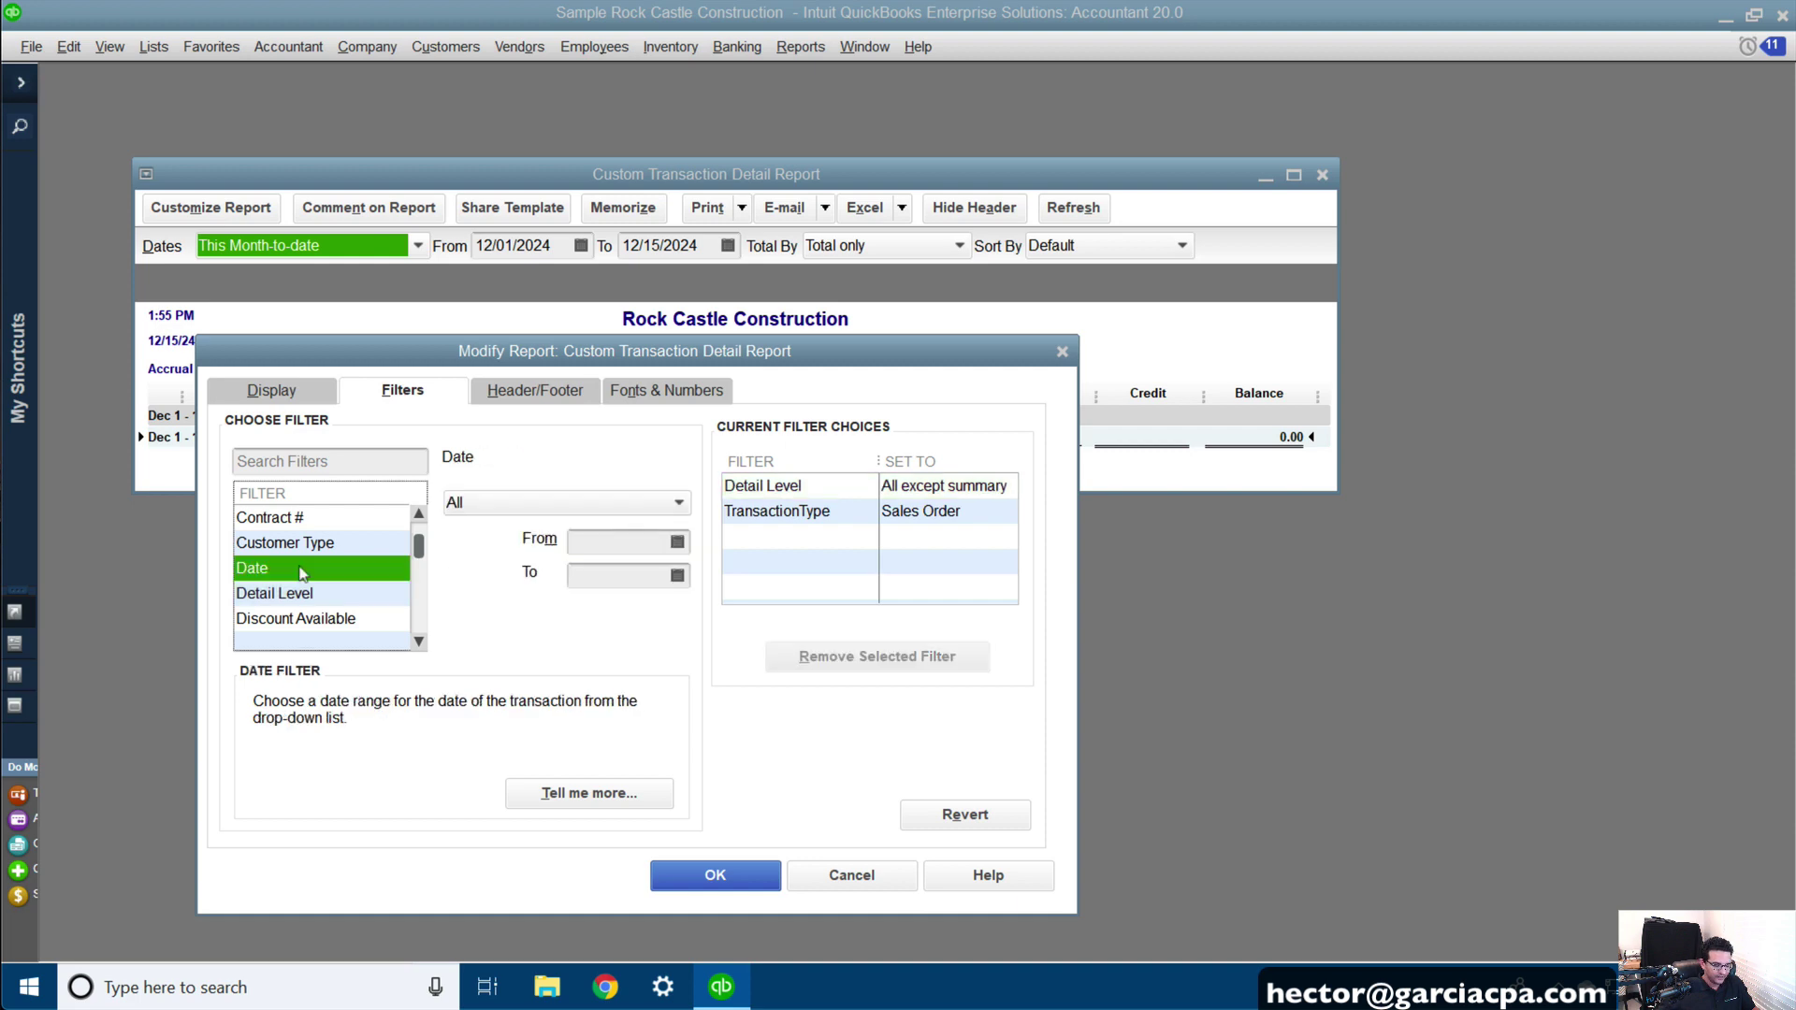
pyautogui.scroll(-5, 303, 573)
pyautogui.click(303, 569)
pyautogui.click(302, 593)
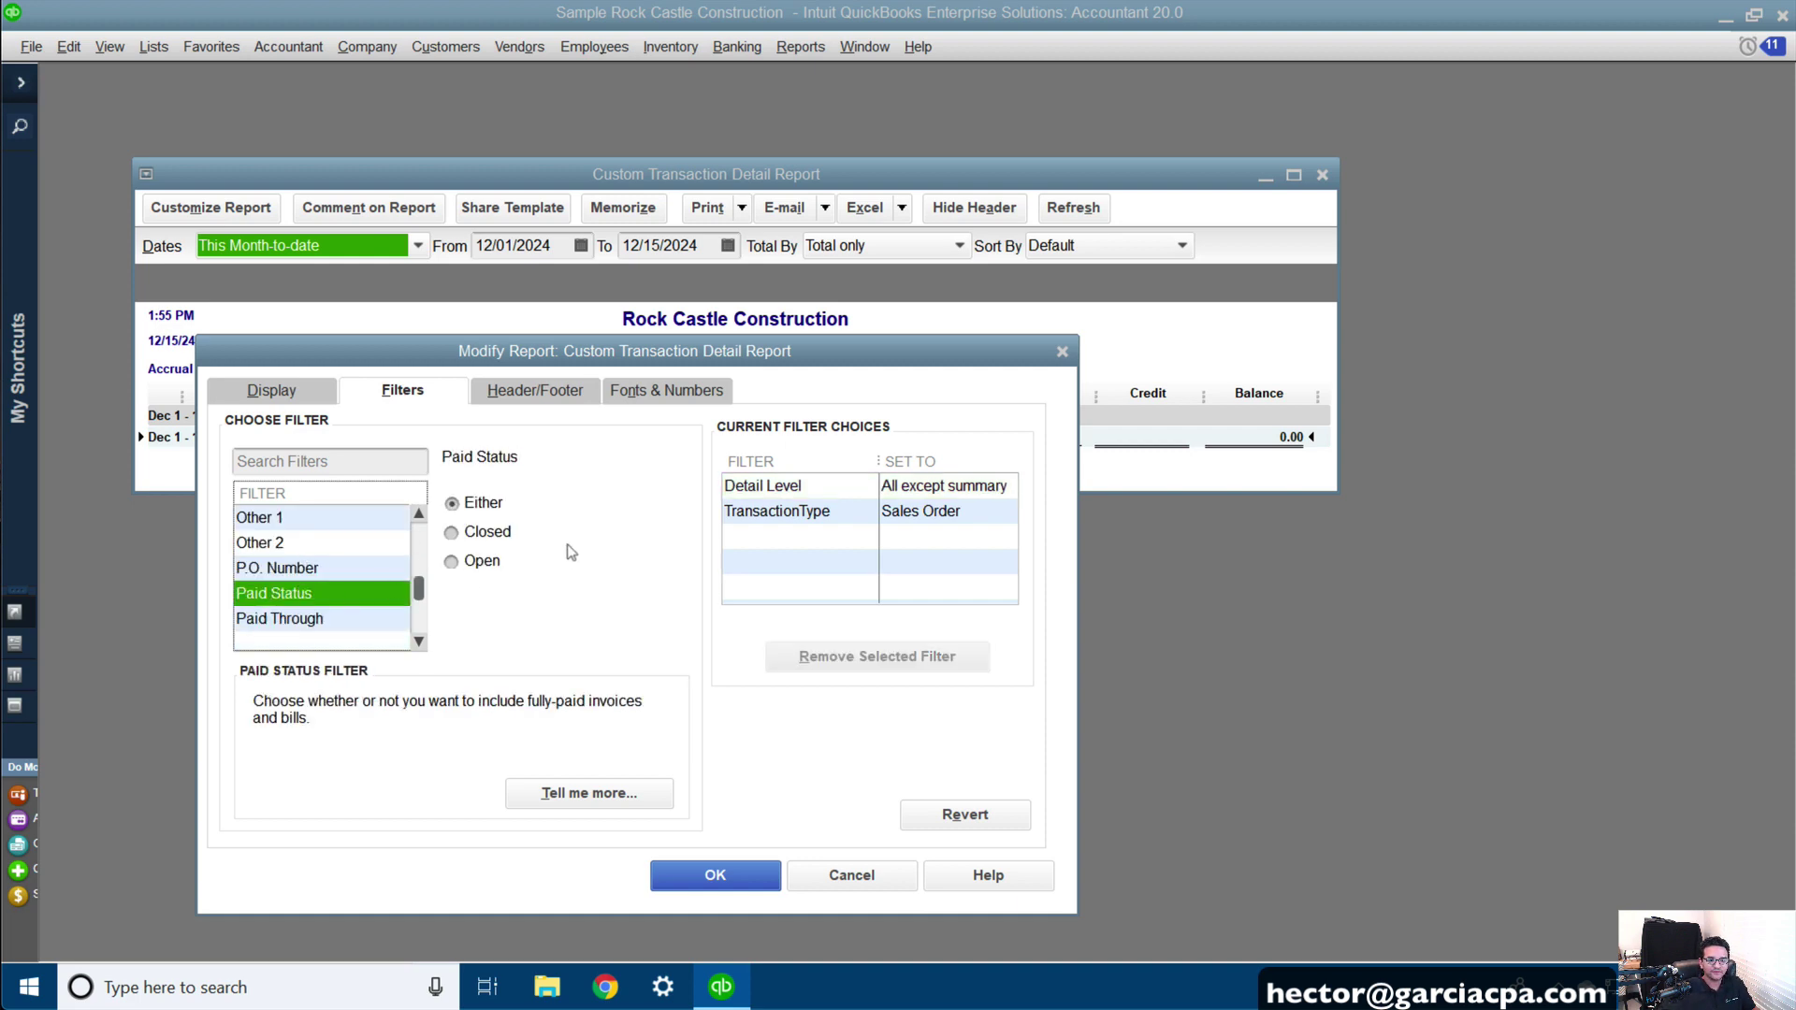
pyautogui.click(481, 564)
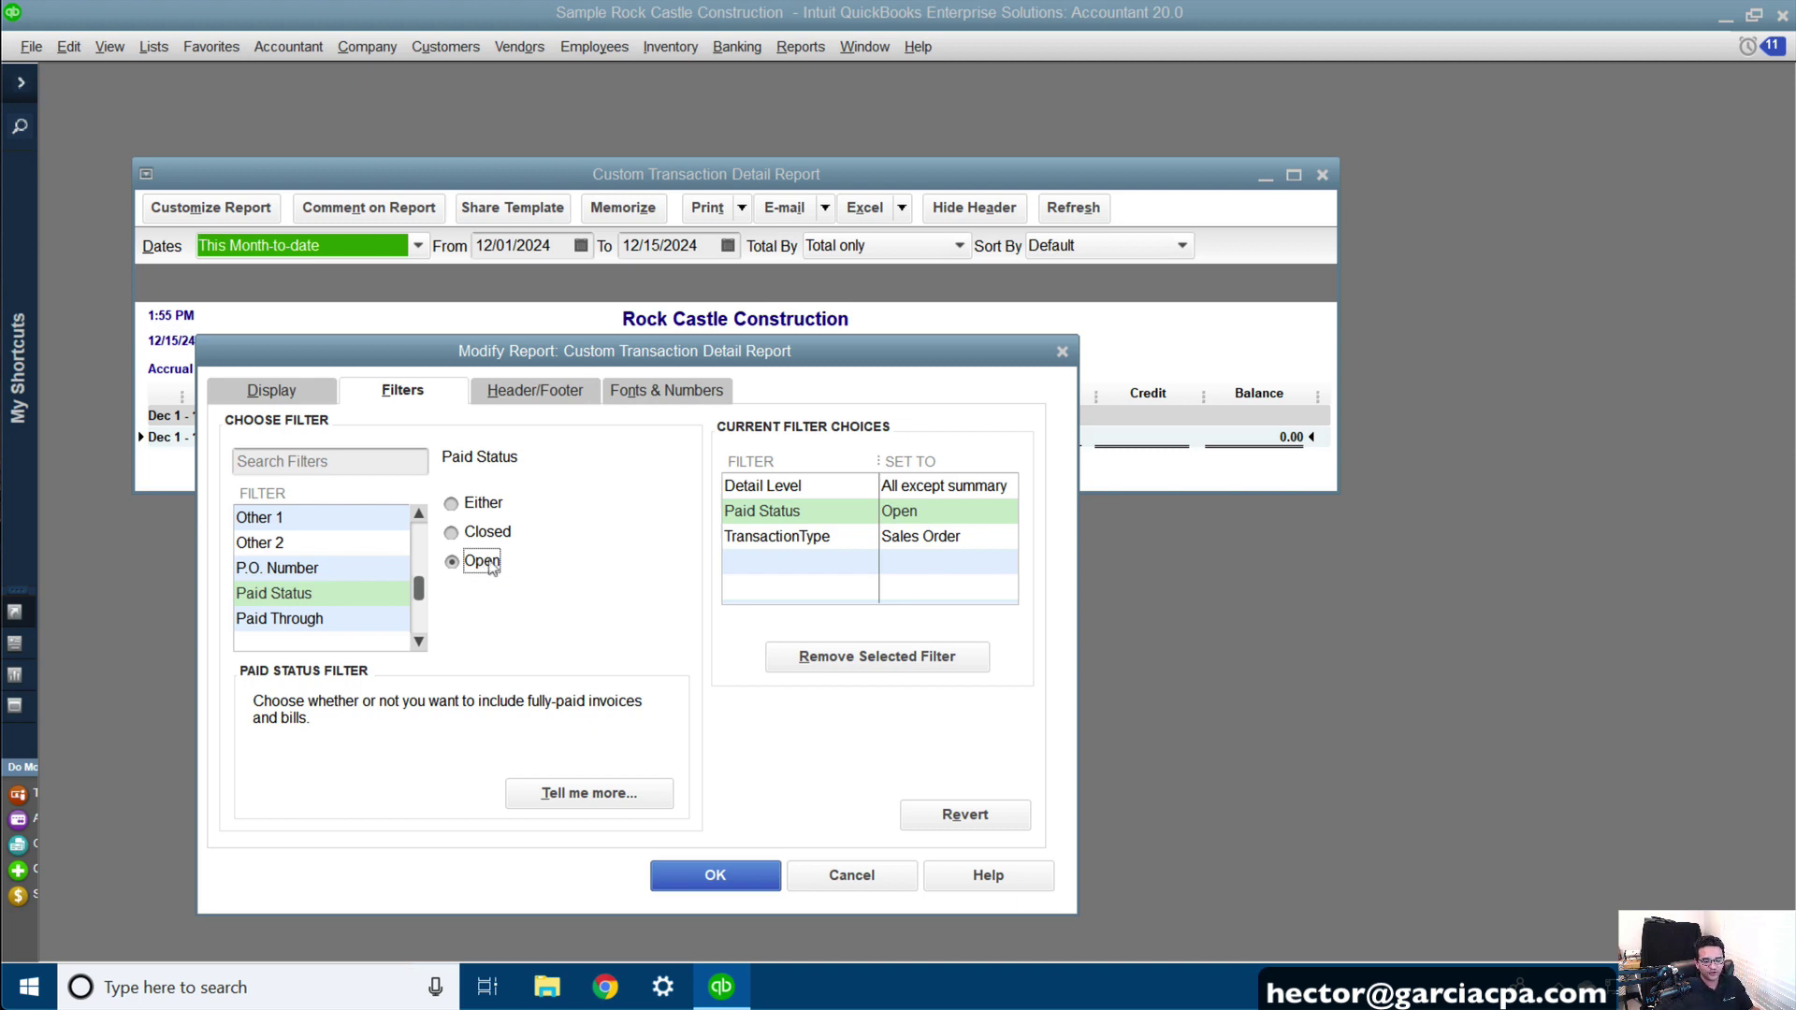
# - Set the Posting Status filter to Non-posting, apply the report settings and maximize the report window
pyautogui.click(290, 572)
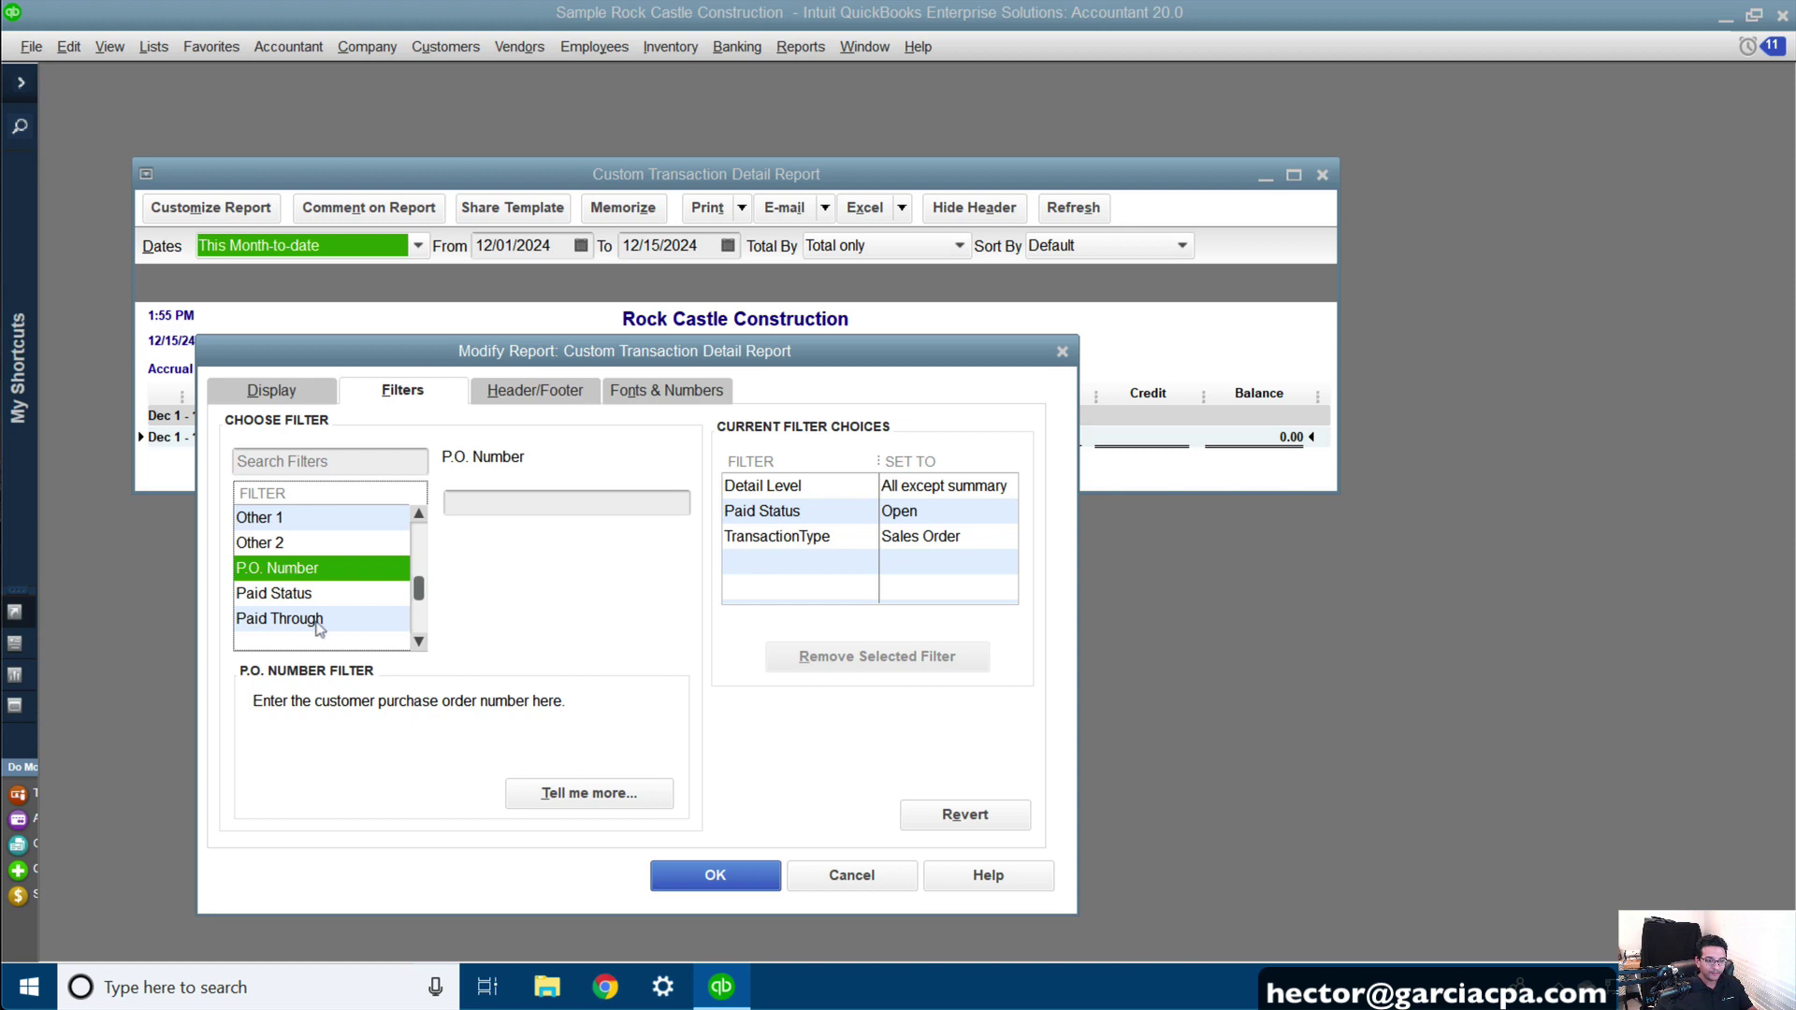
pyautogui.scroll(-3, 418, 641)
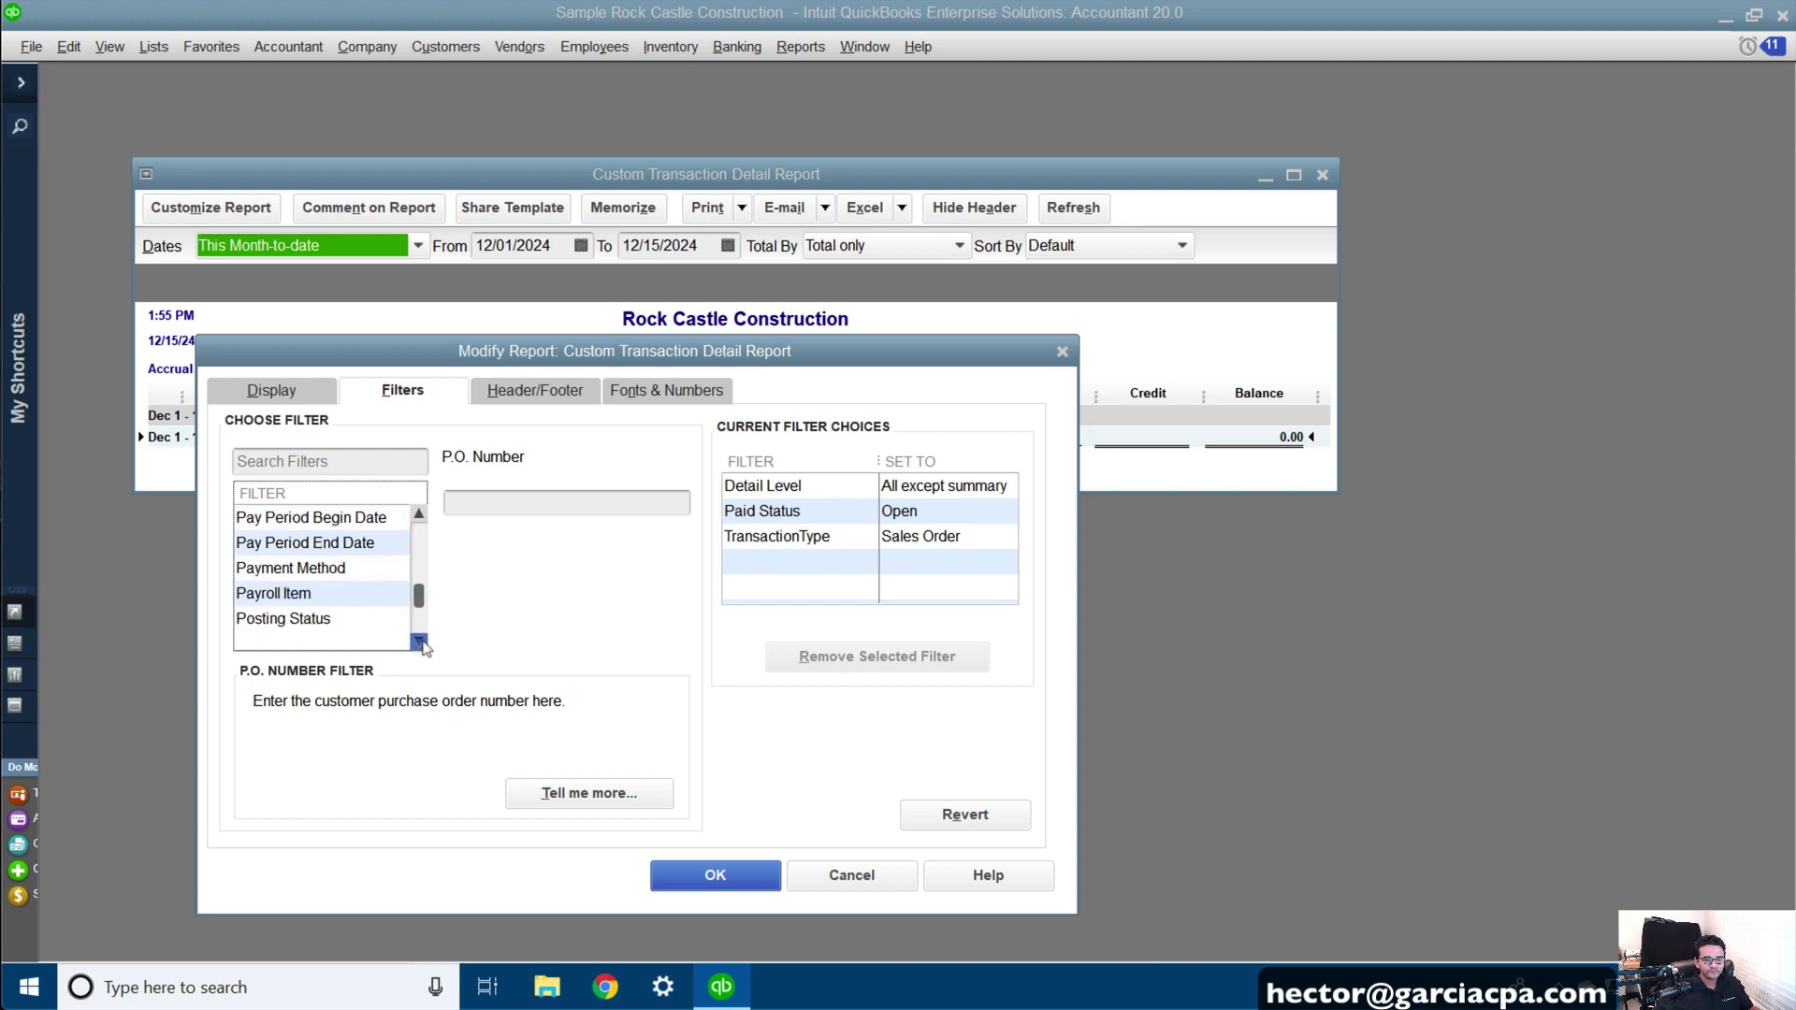
pyautogui.click(318, 569)
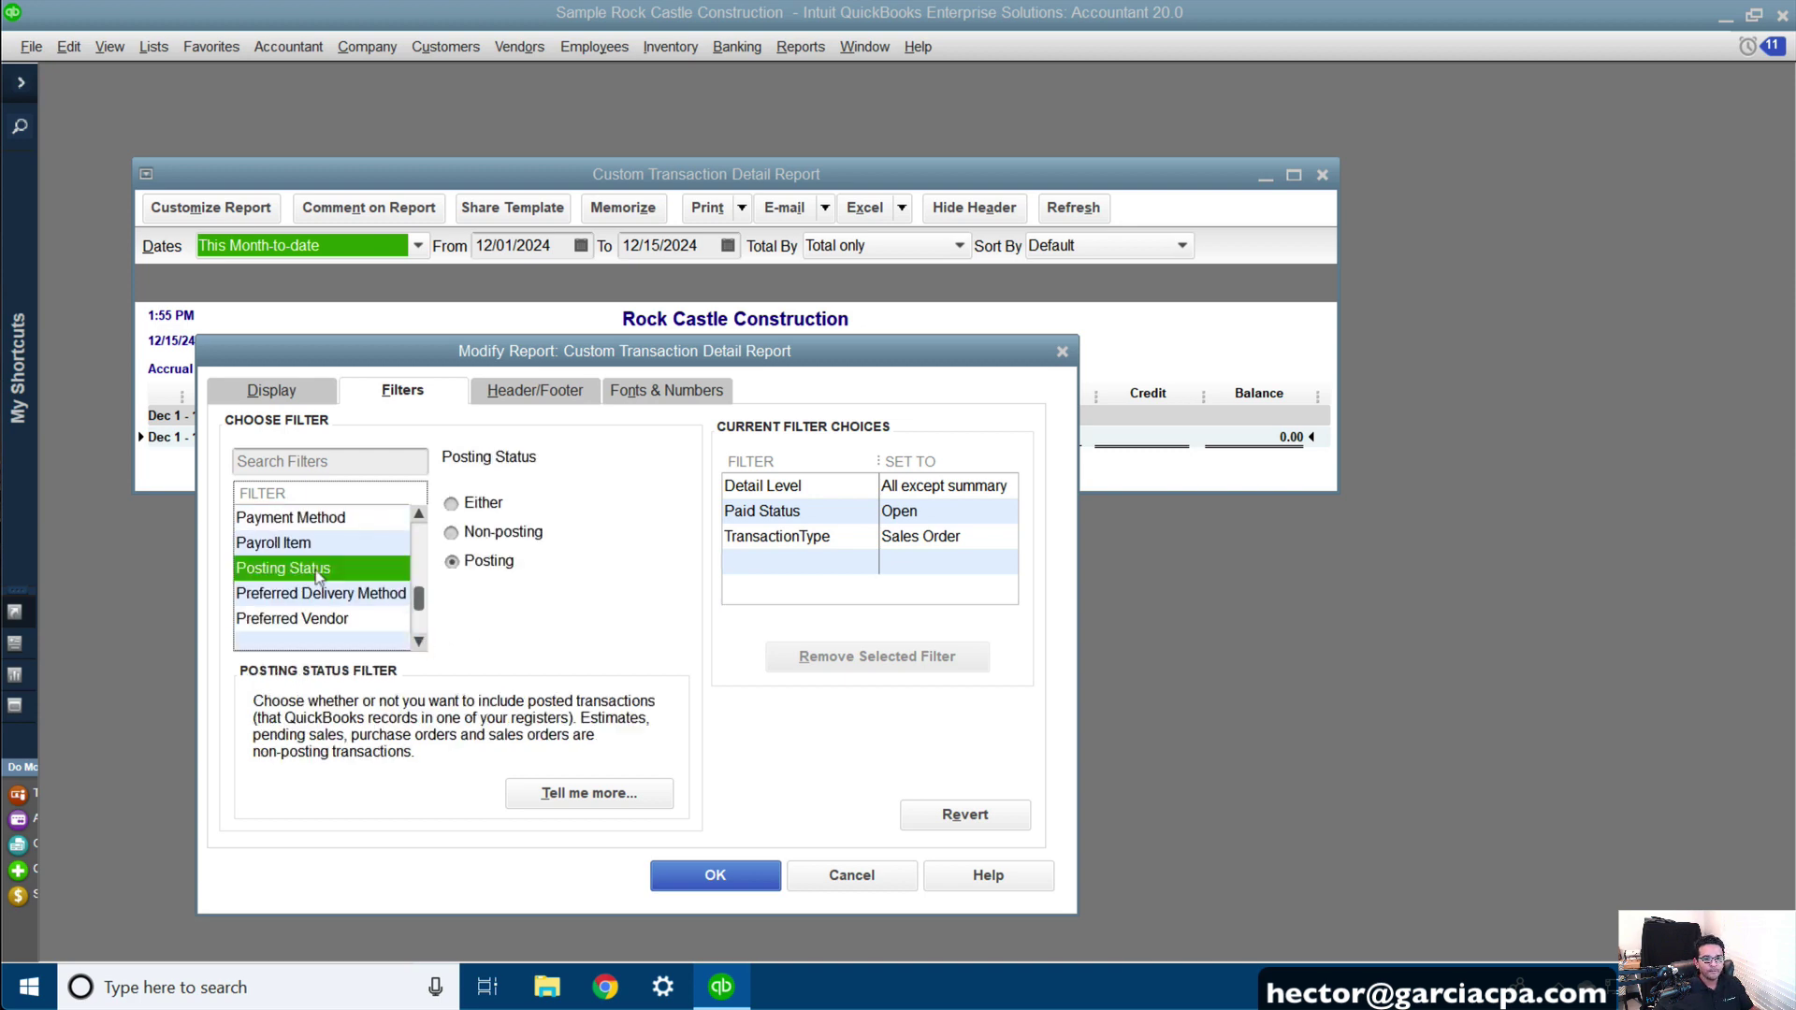
pyautogui.click(485, 539)
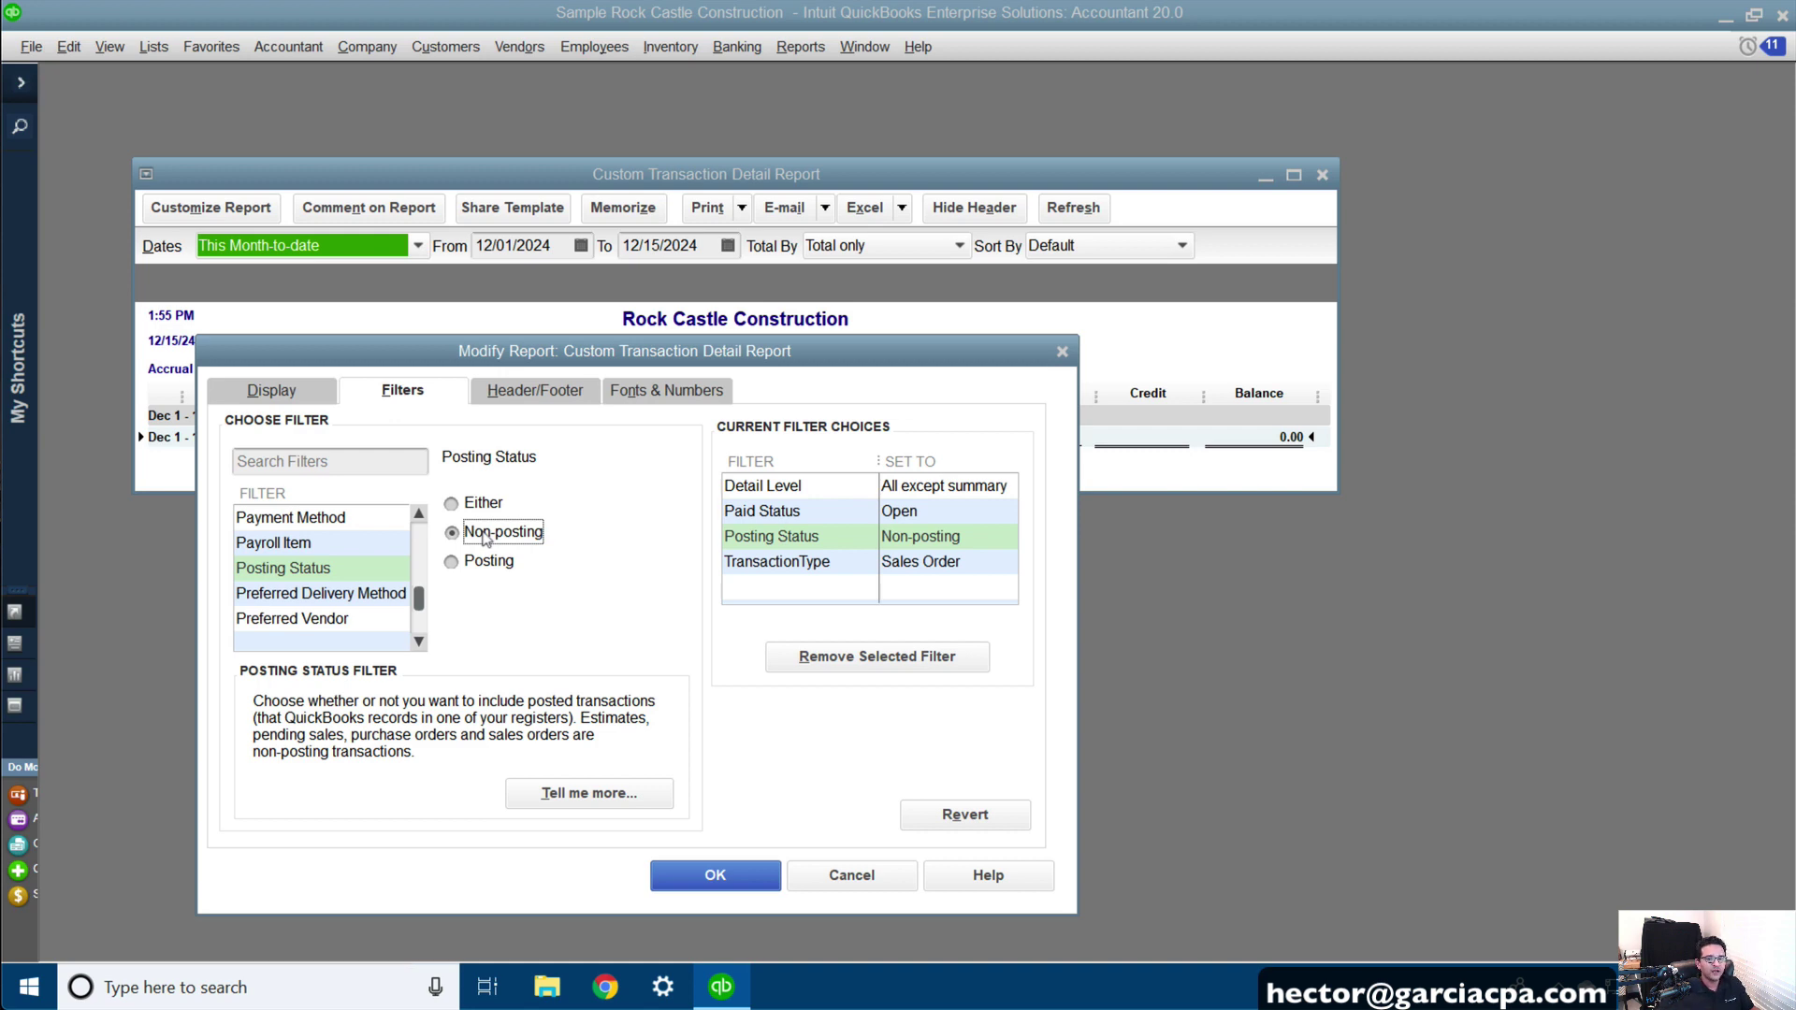
pyautogui.click(751, 878)
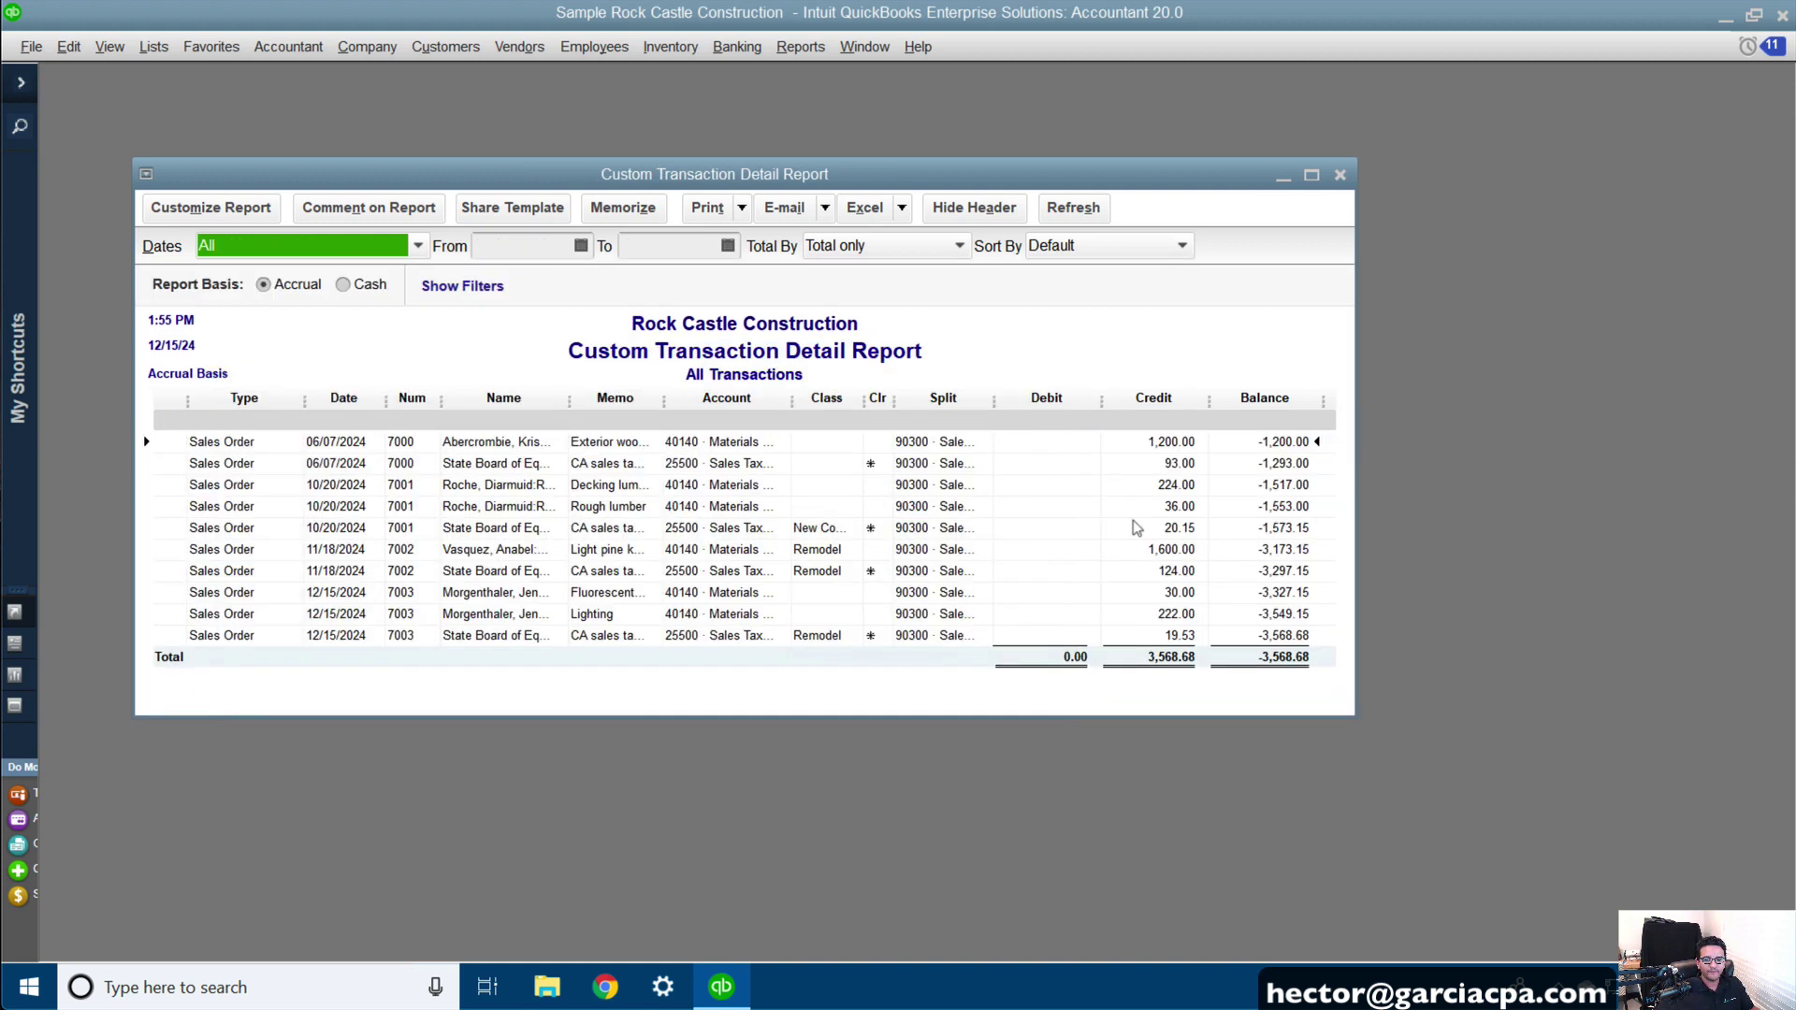
pyautogui.click(1311, 177)
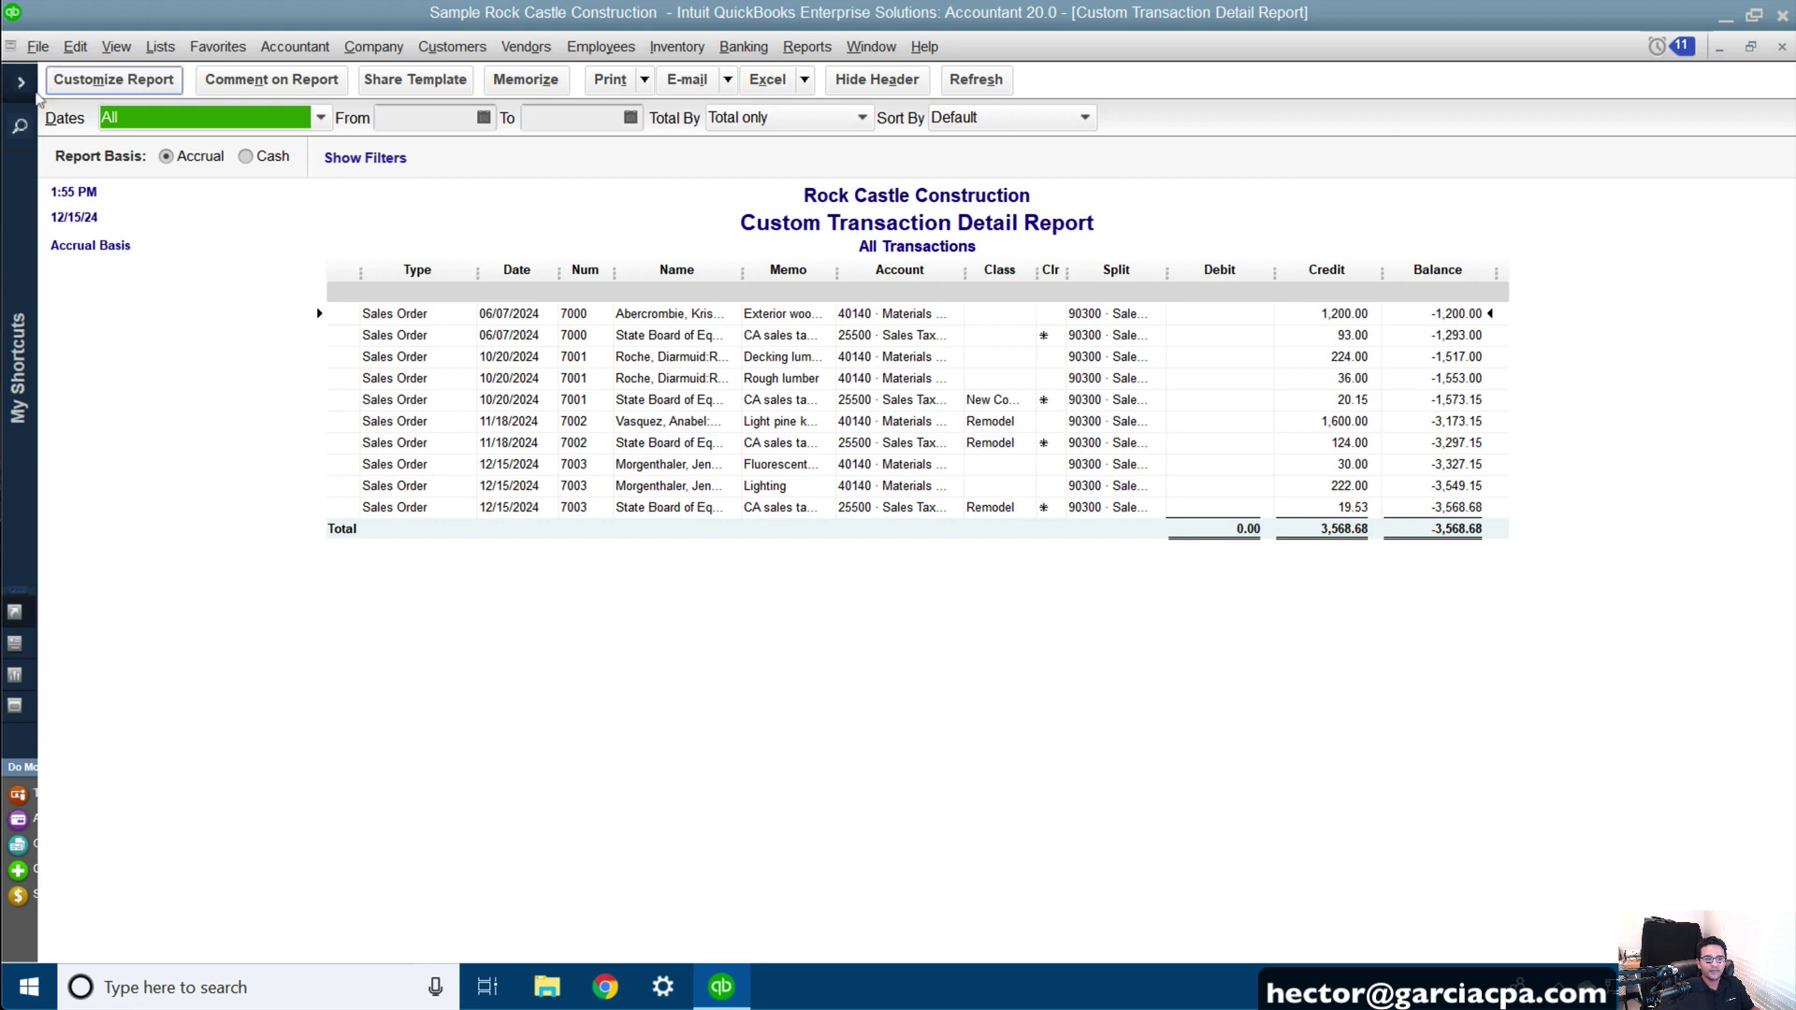
# - Add the Item, Item Description and Open Balance columns to the sales order report
pyautogui.click(106, 83)
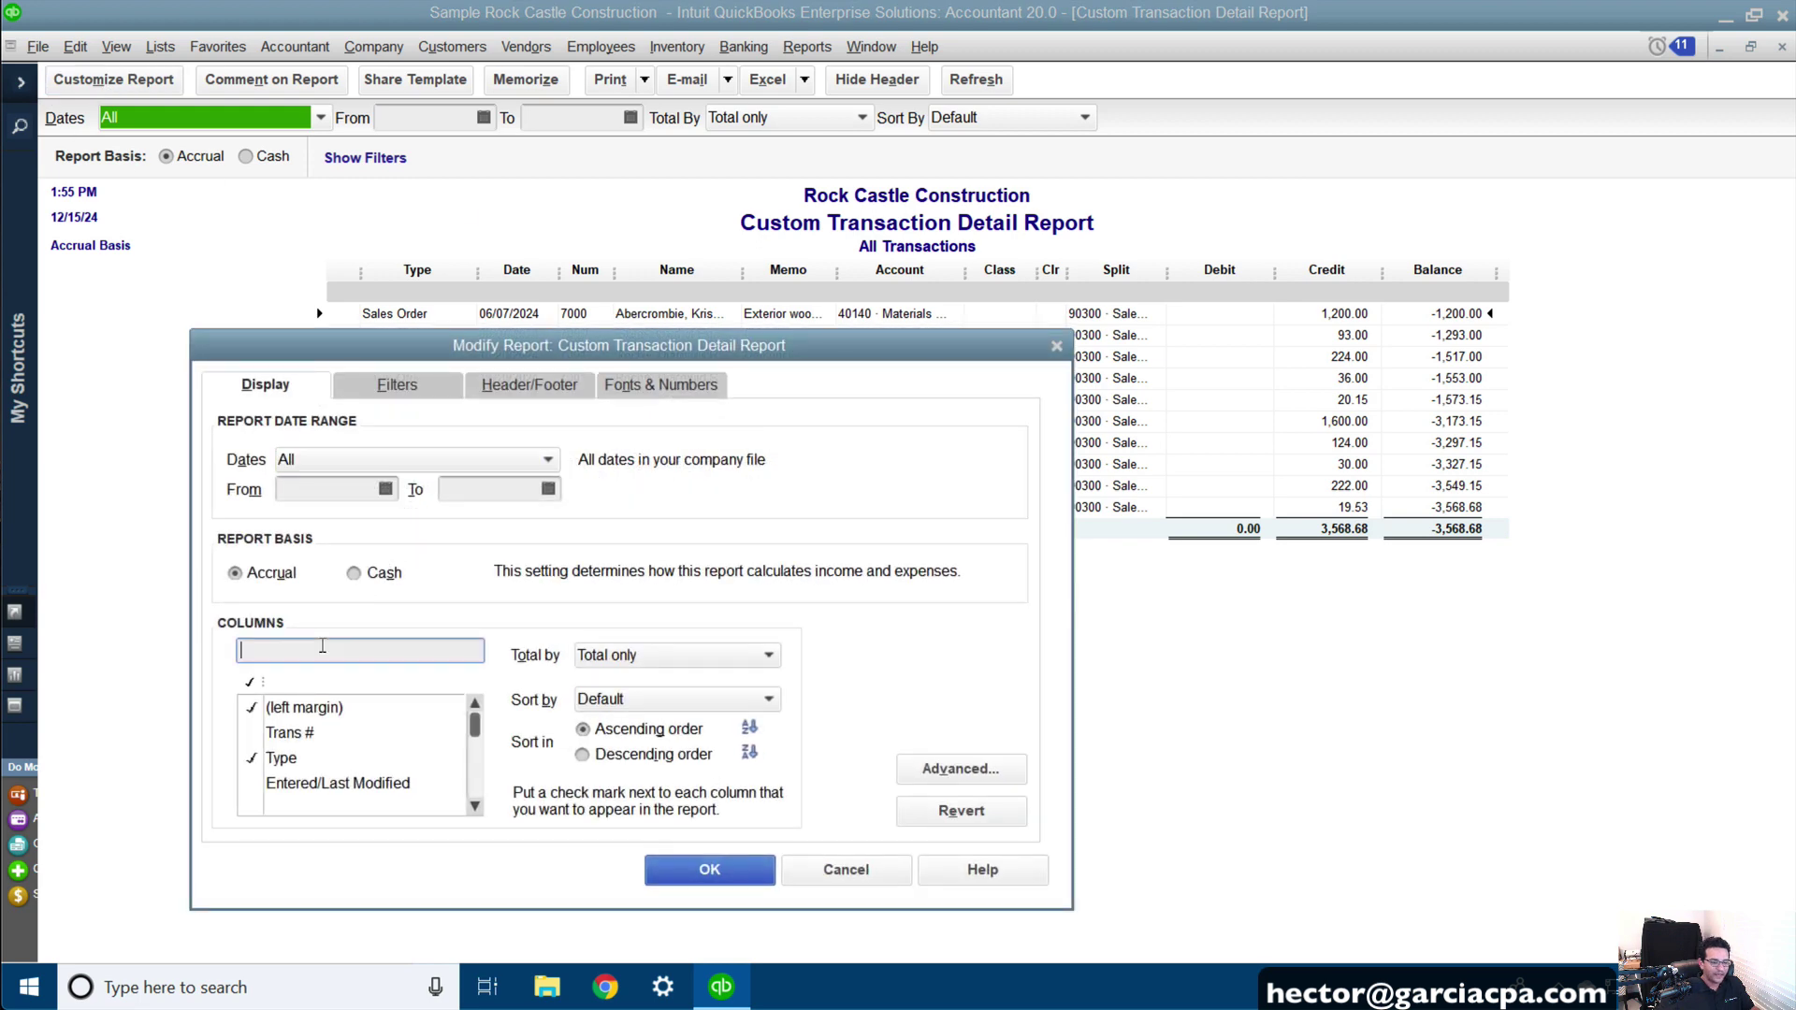
pyautogui.write('item')
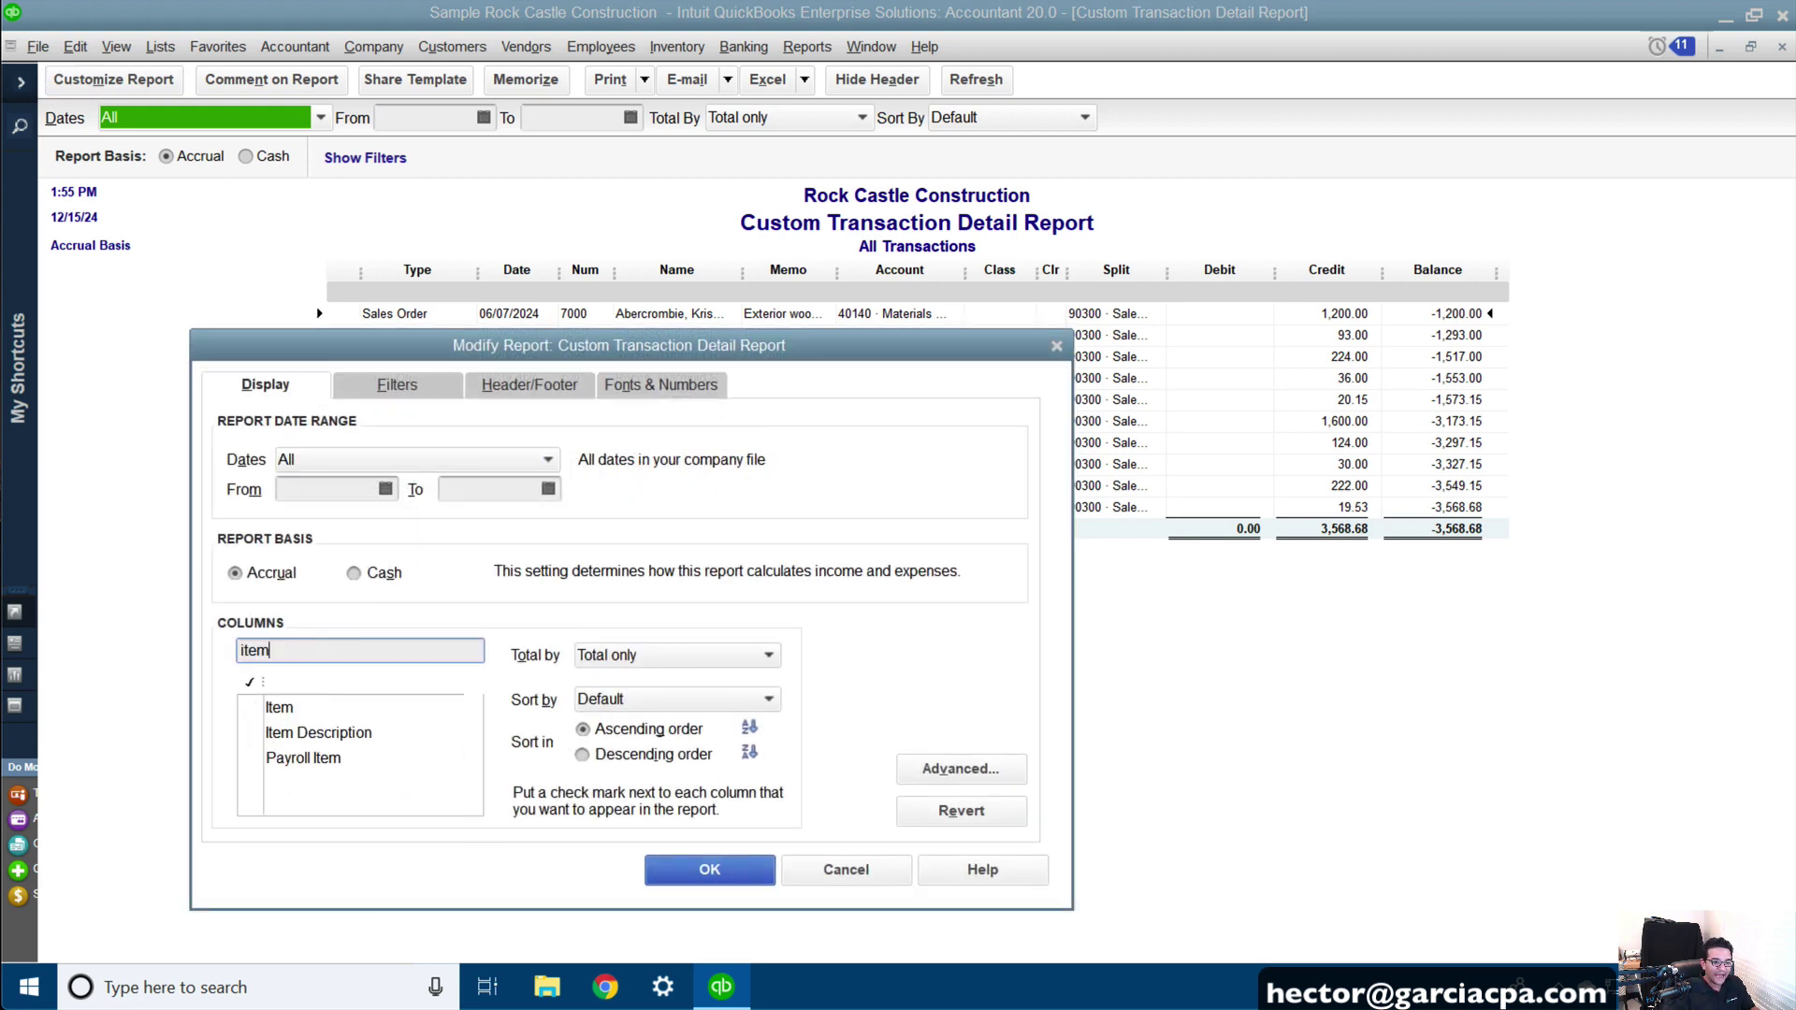
pyautogui.click(299, 713)
pyautogui.click(309, 735)
pyautogui.click(293, 653)
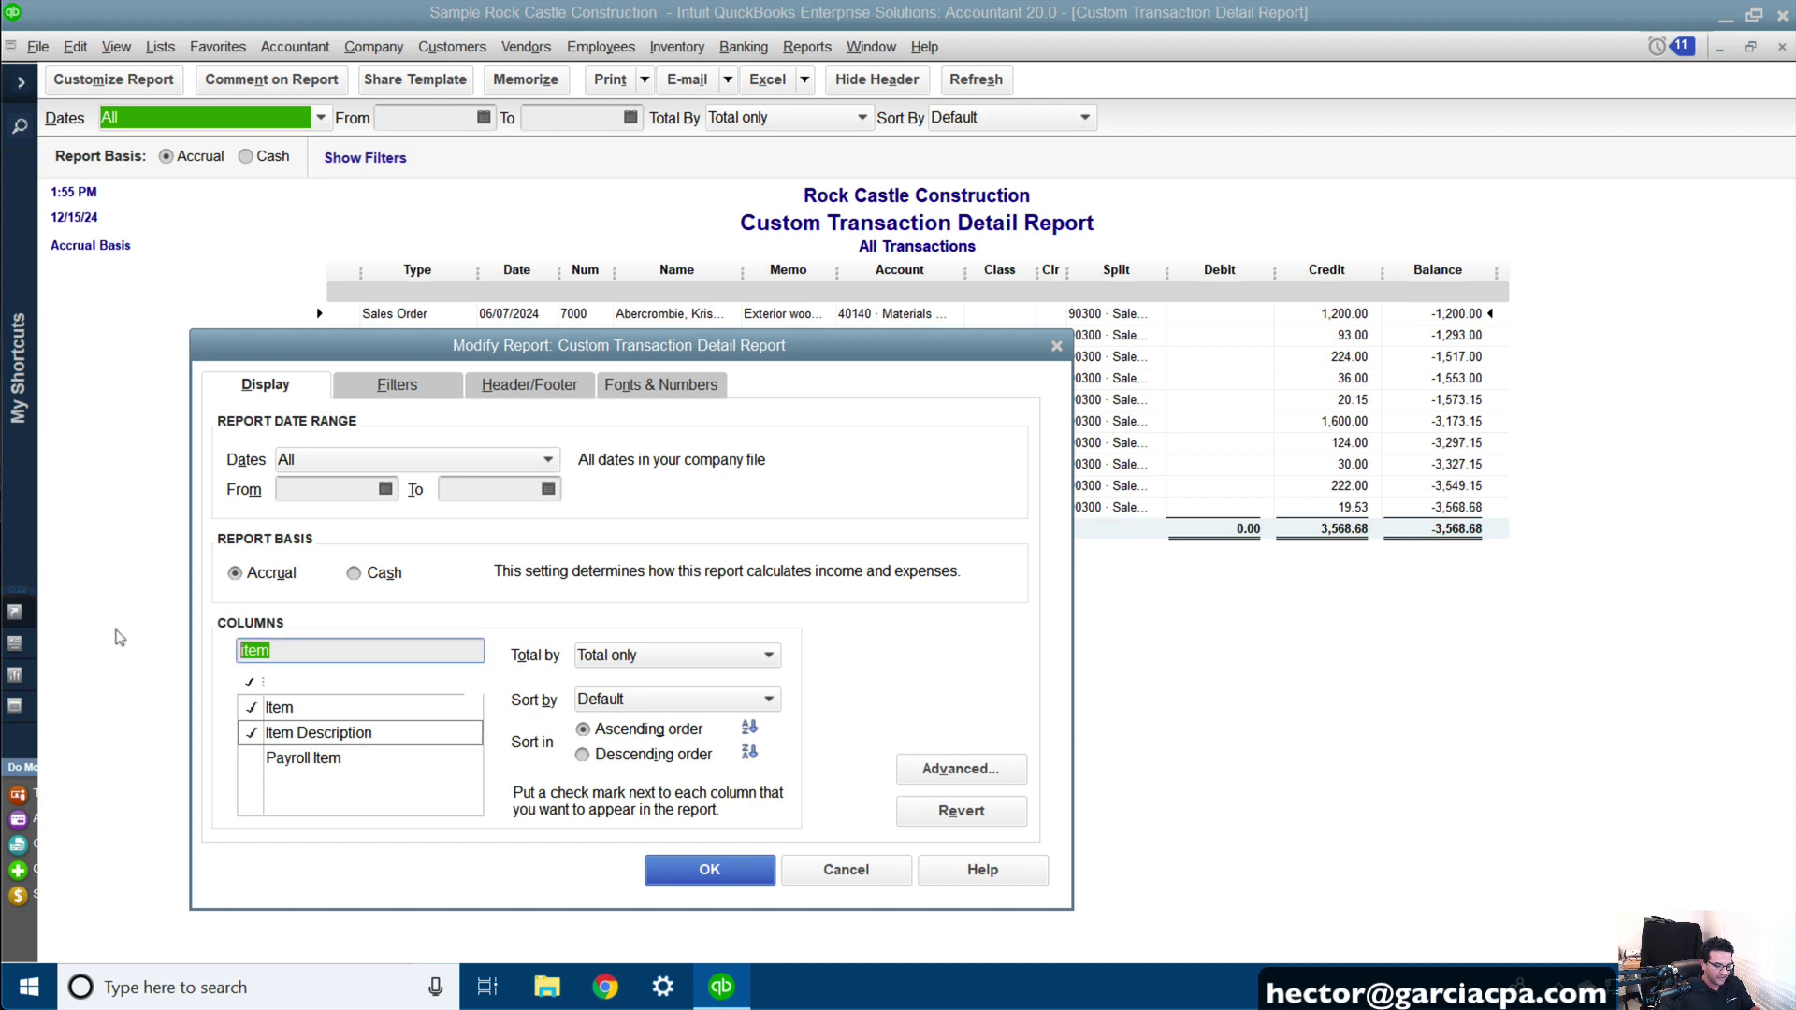
pyautogui.write('open')
pyautogui.click(296, 714)
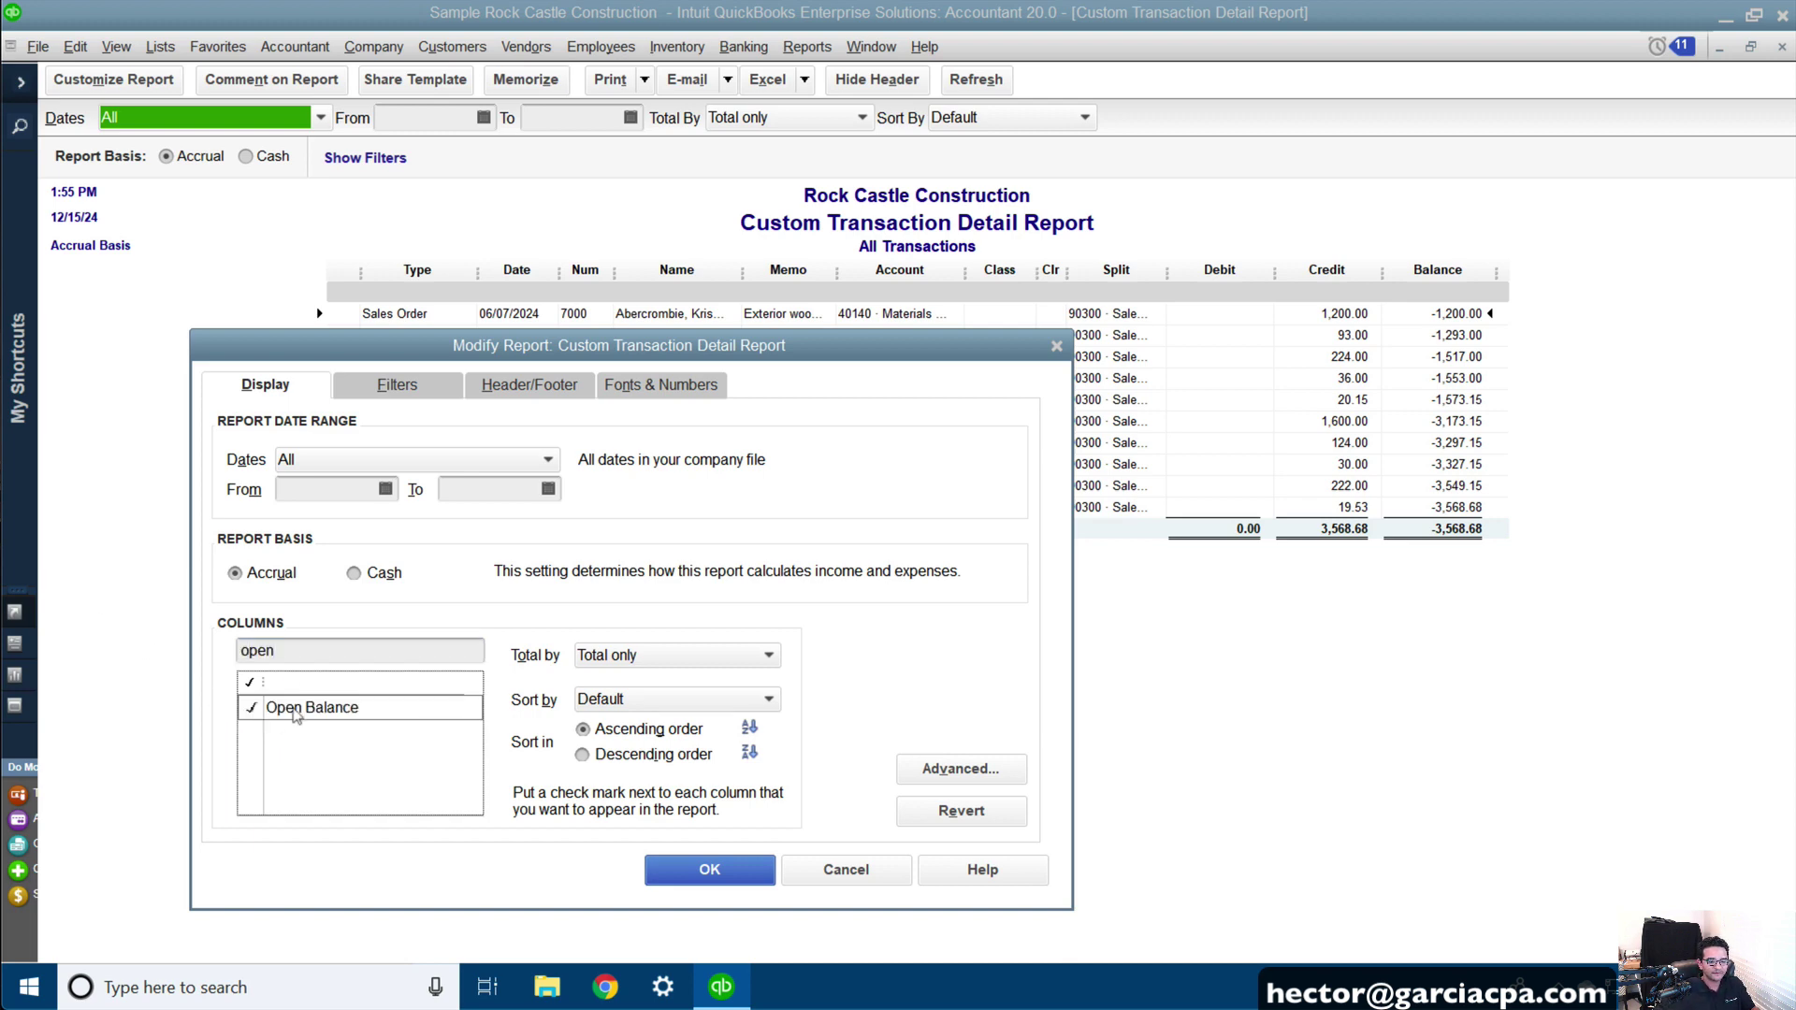
pyautogui.click(709, 870)
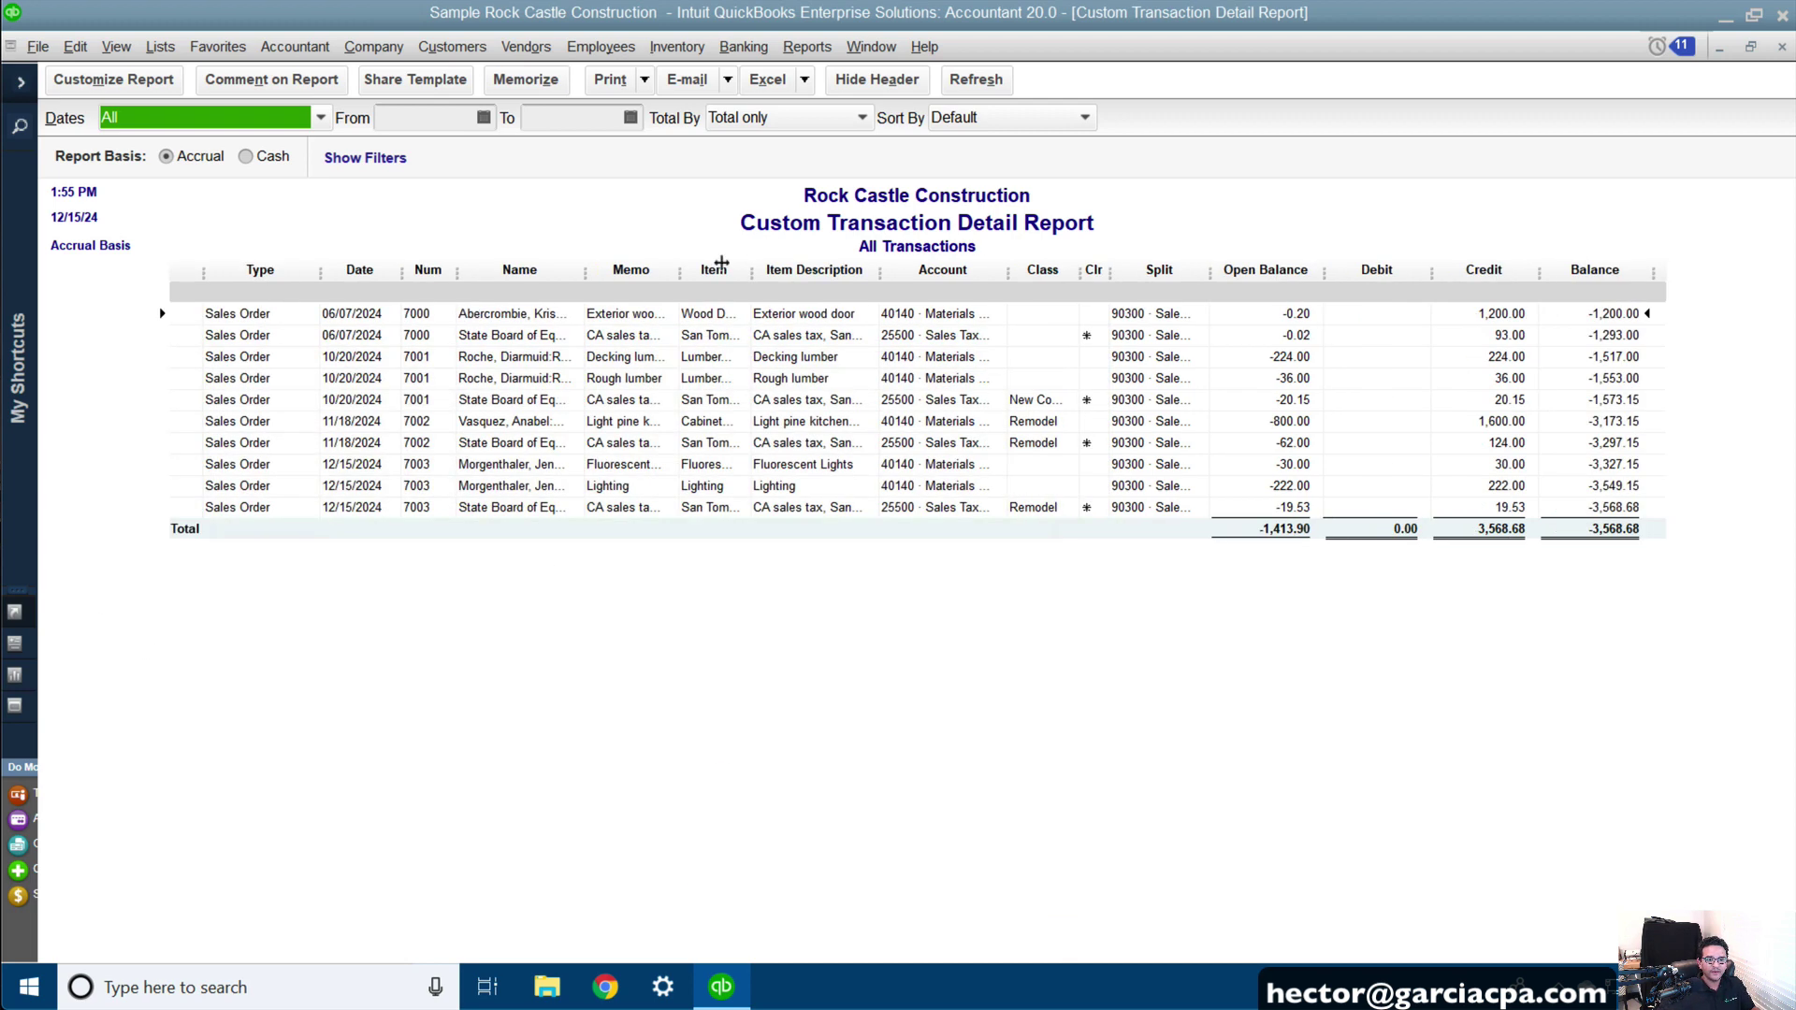
# - Remove the Memo, Clr, Debit, Credit and Balance columns from the report by collapsing them
pyautogui.moveTo(670, 263); pyautogui.dragTo(568, 264)
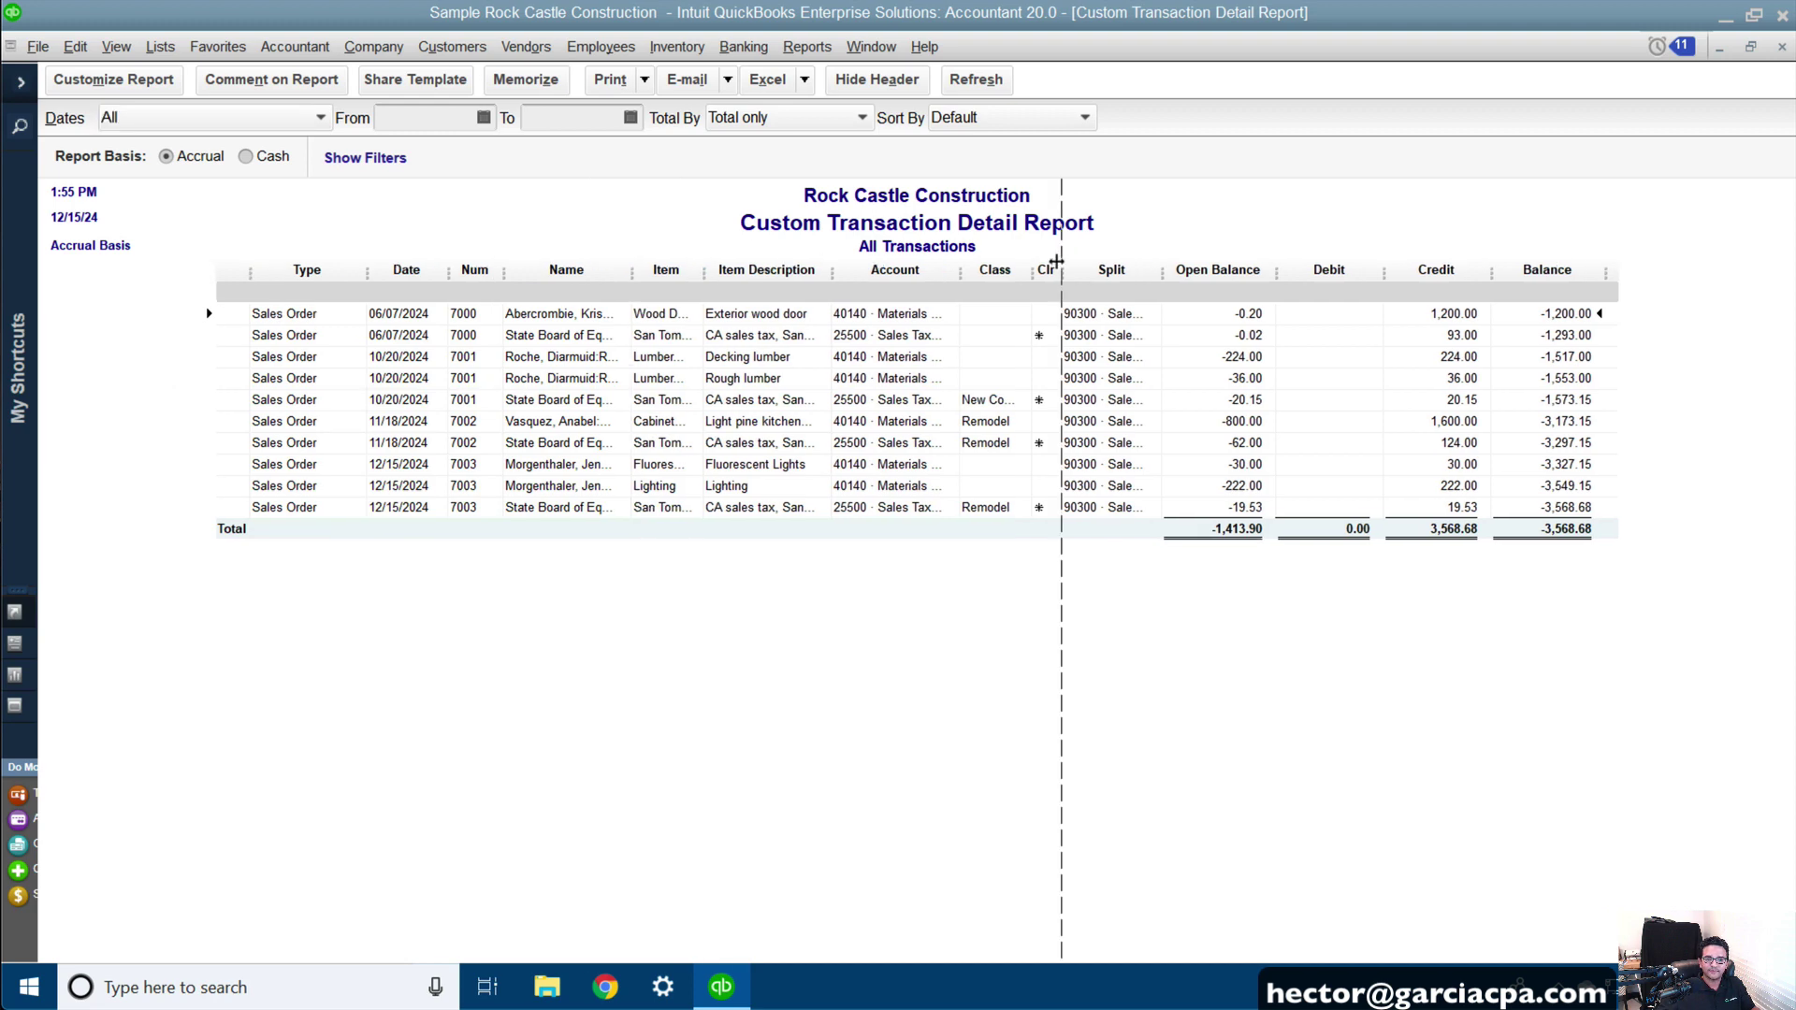
pyautogui.moveTo(1063, 269); pyautogui.dragTo(1020, 269)
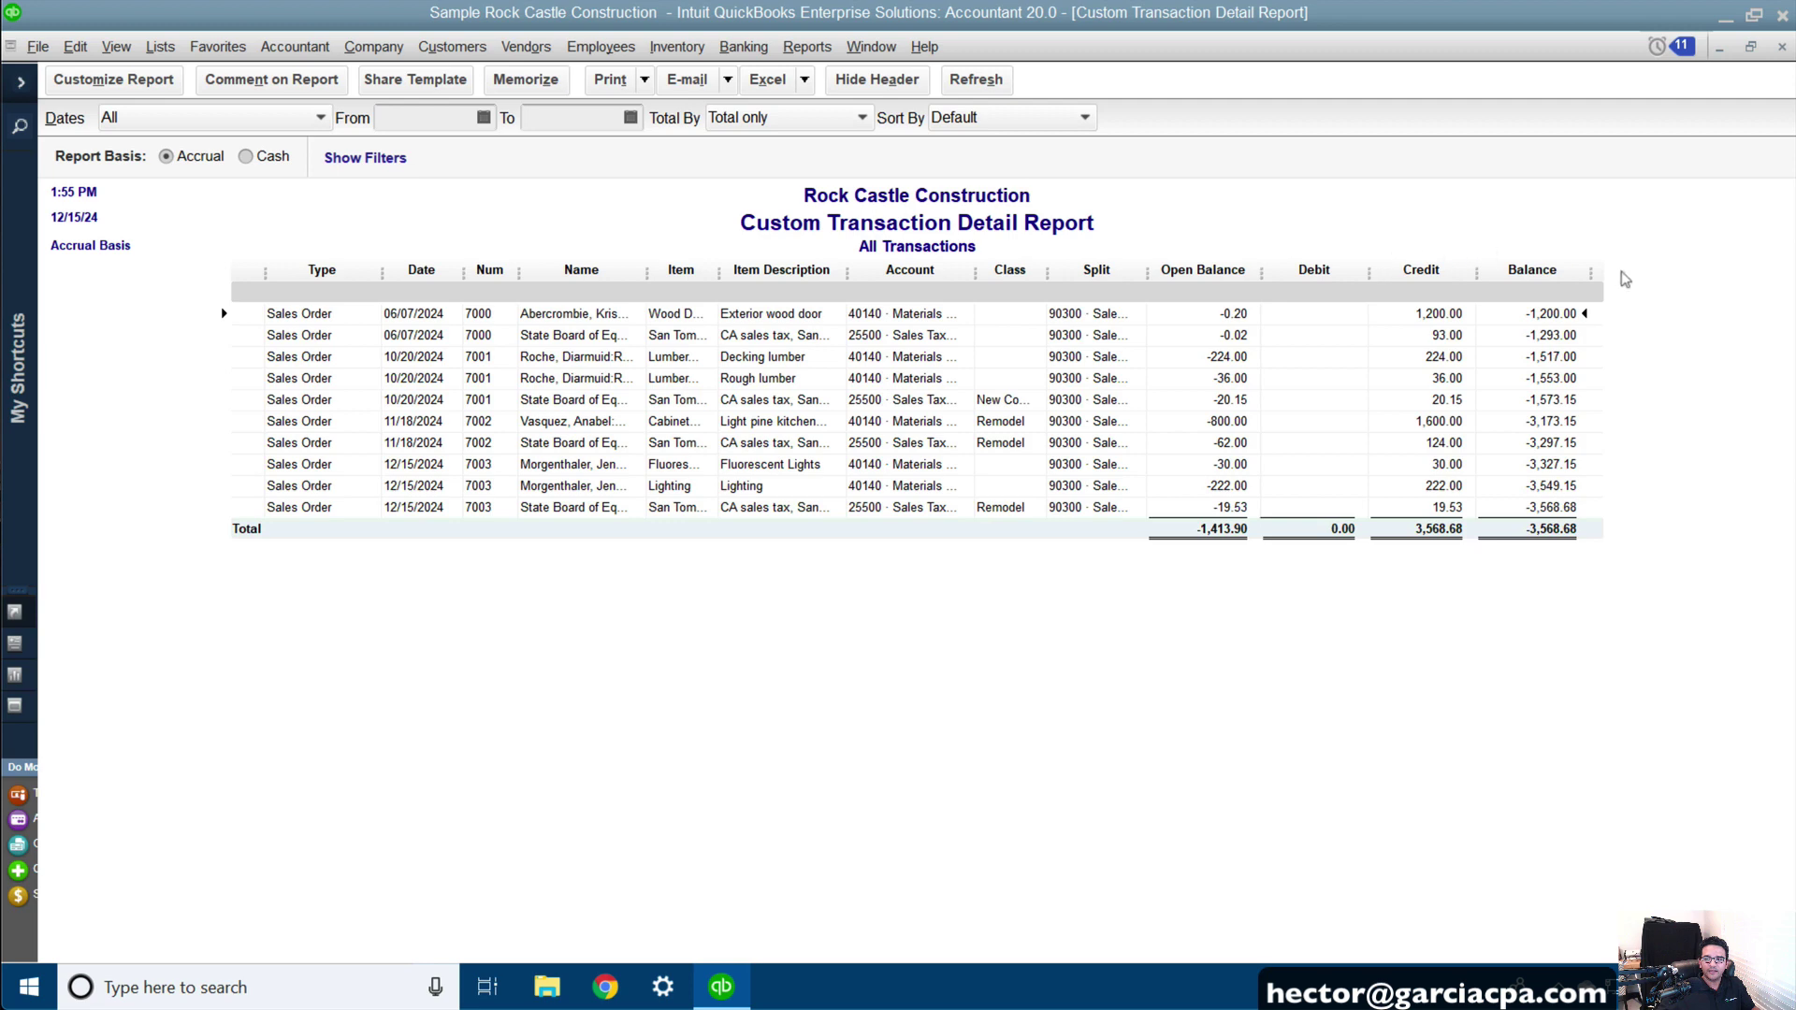
pyautogui.moveTo(1583, 262); pyautogui.dragTo(1370, 272)
# - Add the Amount column to the report and collapse the Split column to remove it
pyautogui.click(97, 86)
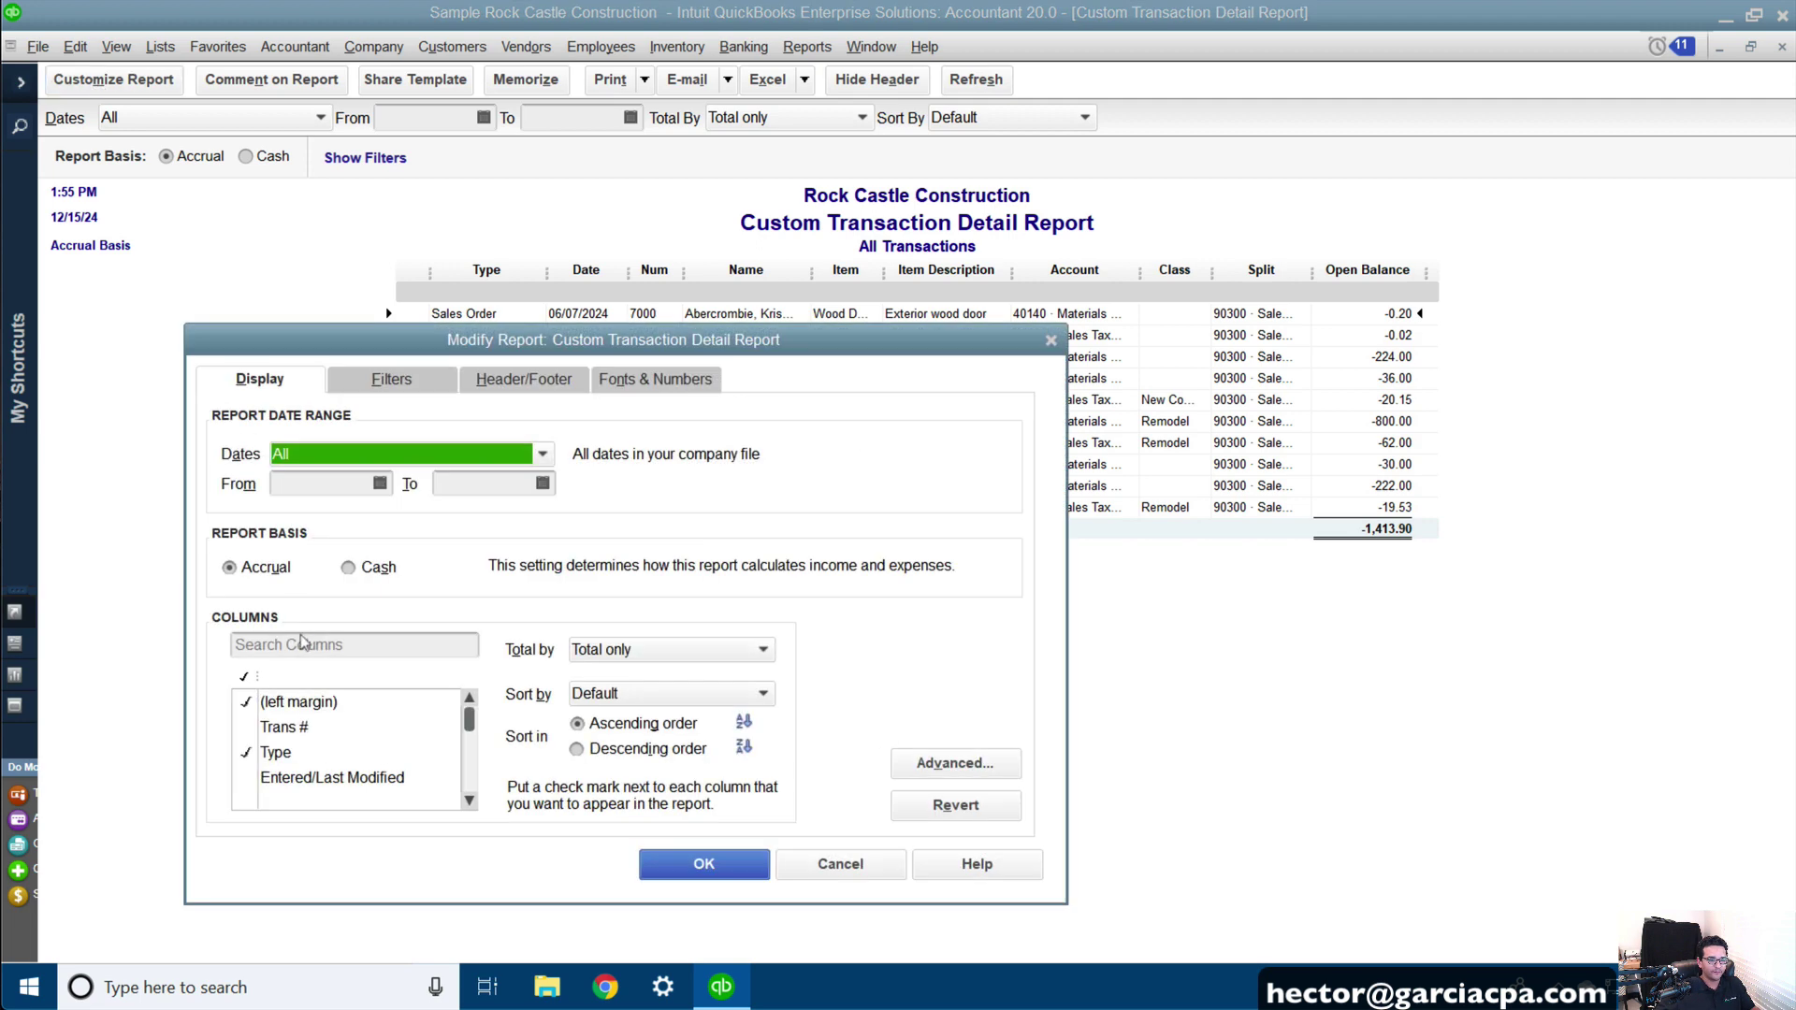
pyautogui.write('amo')
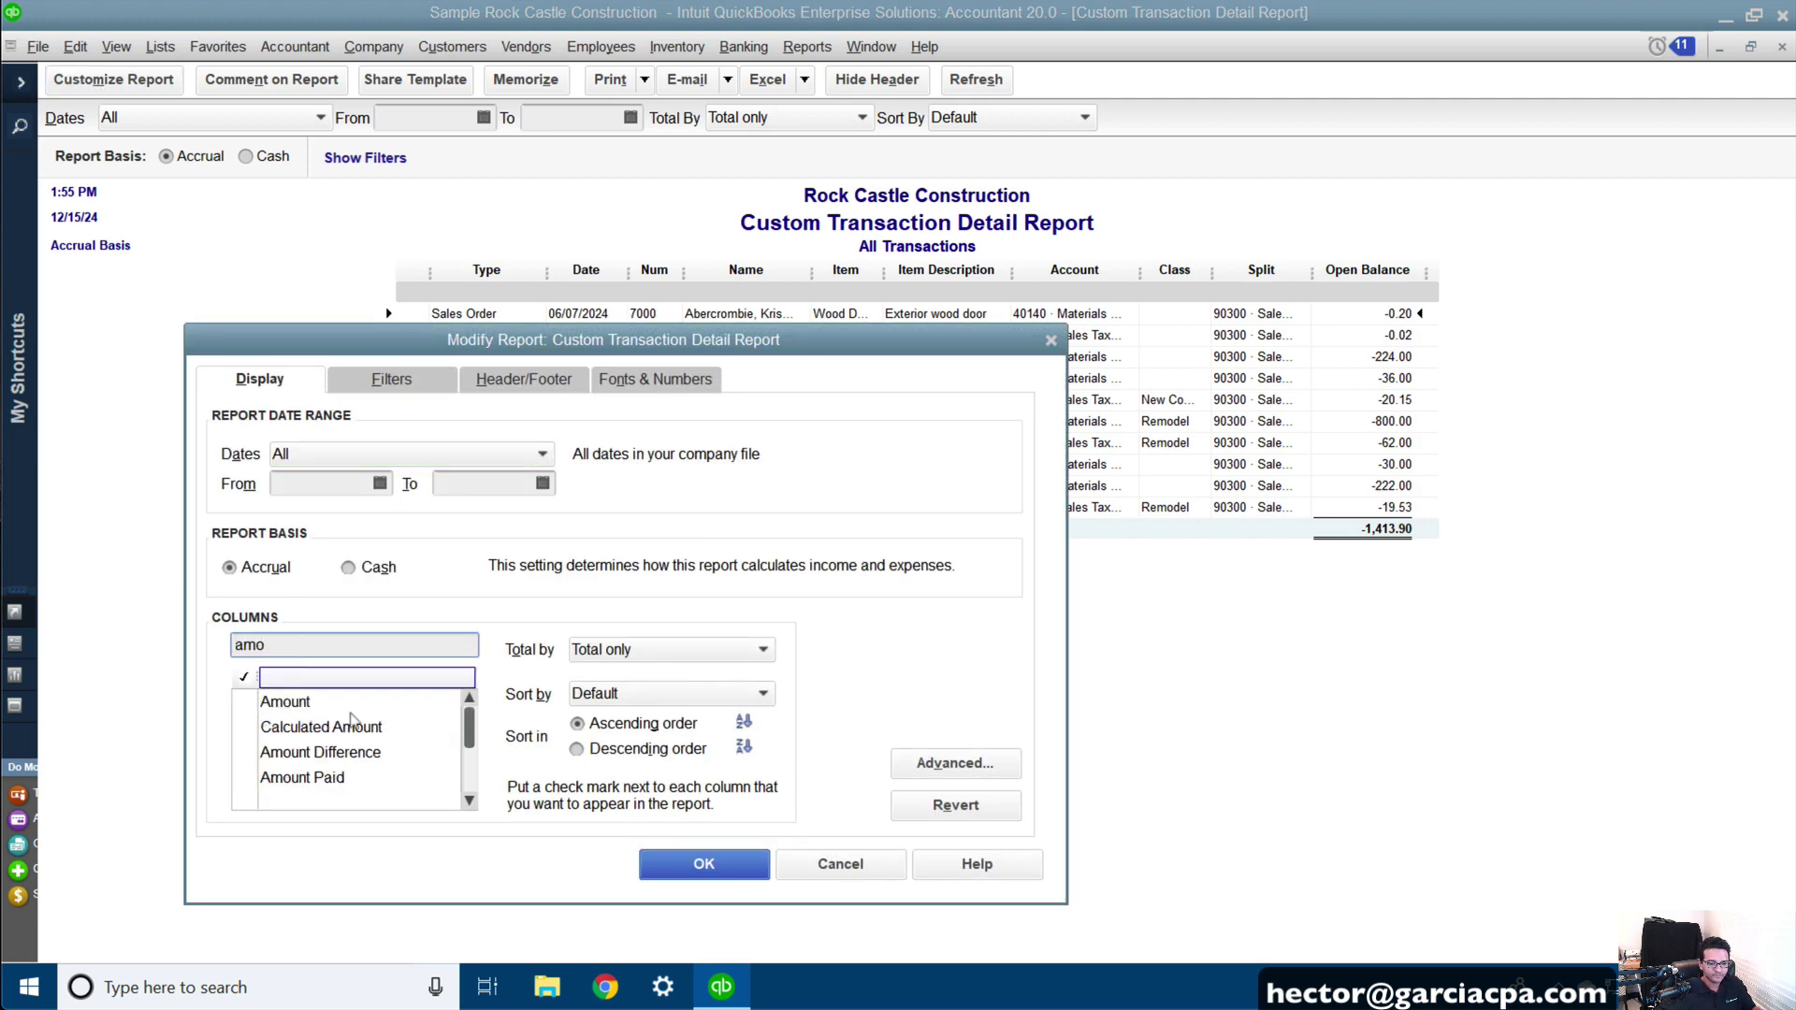
pyautogui.click(329, 703)
pyautogui.click(705, 862)
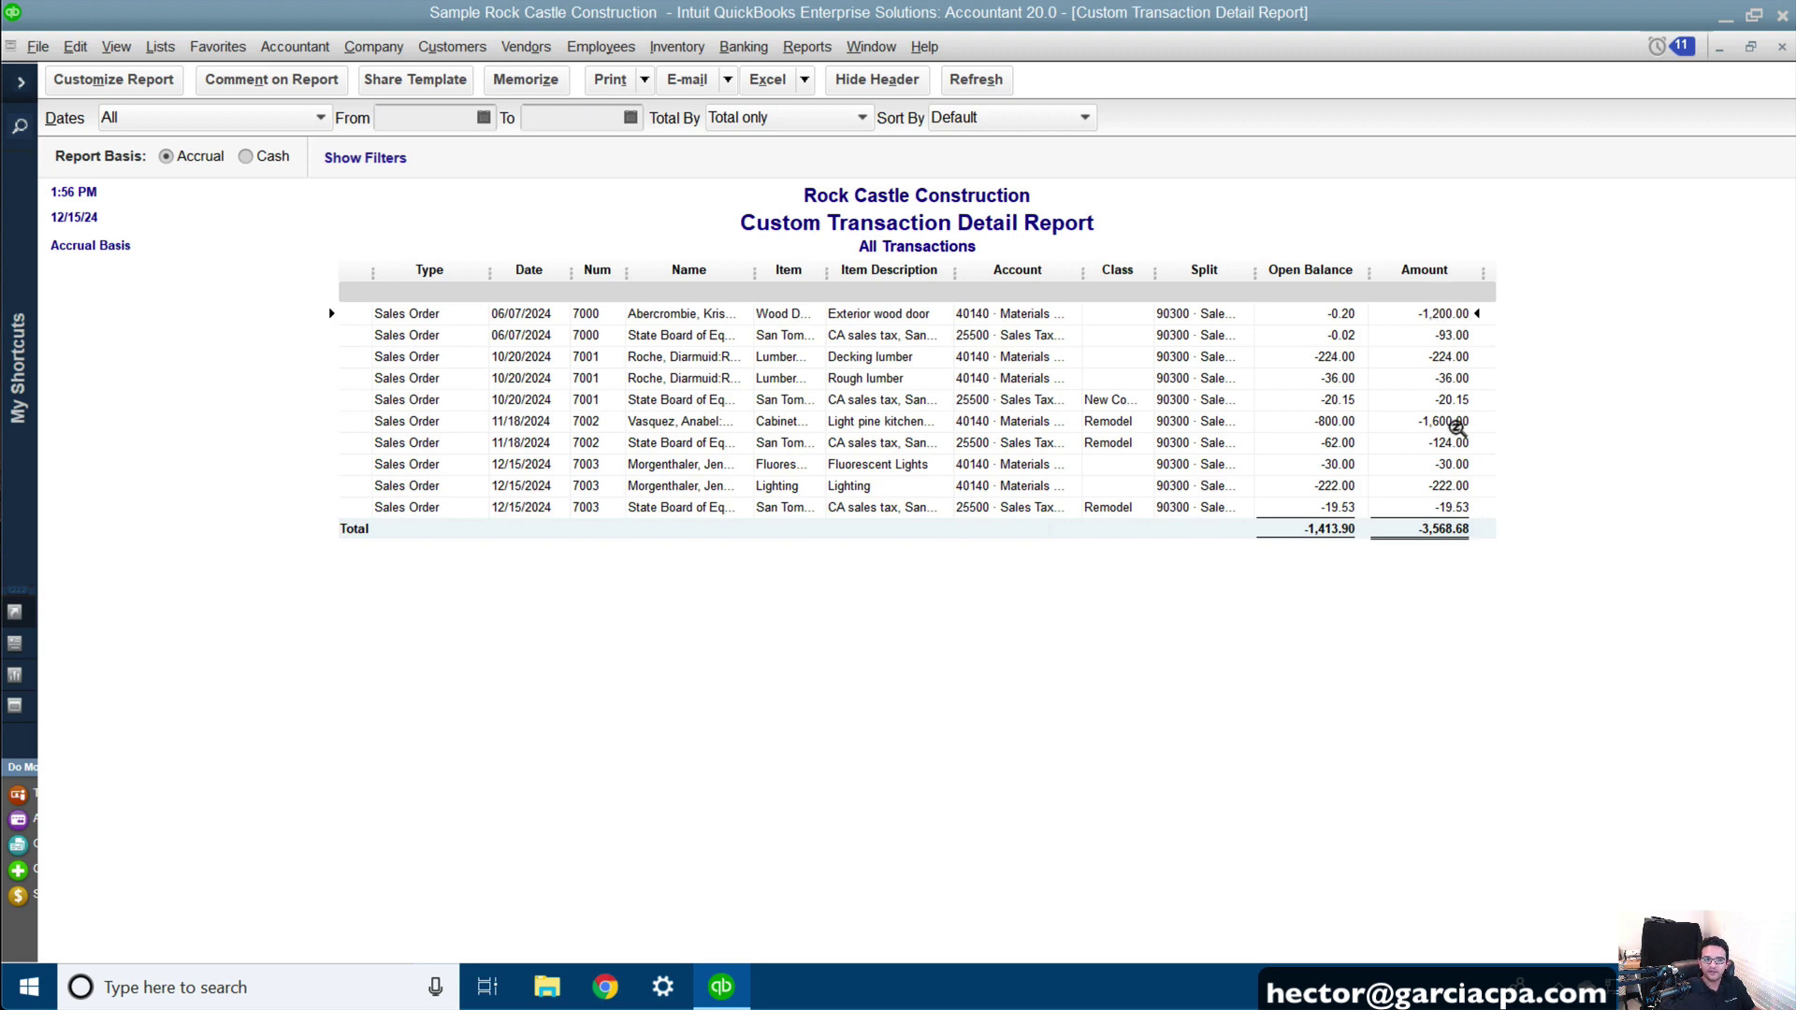
pyautogui.click(1324, 335)
pyautogui.moveTo(1205, 264); pyautogui.dragTo(1150, 267)
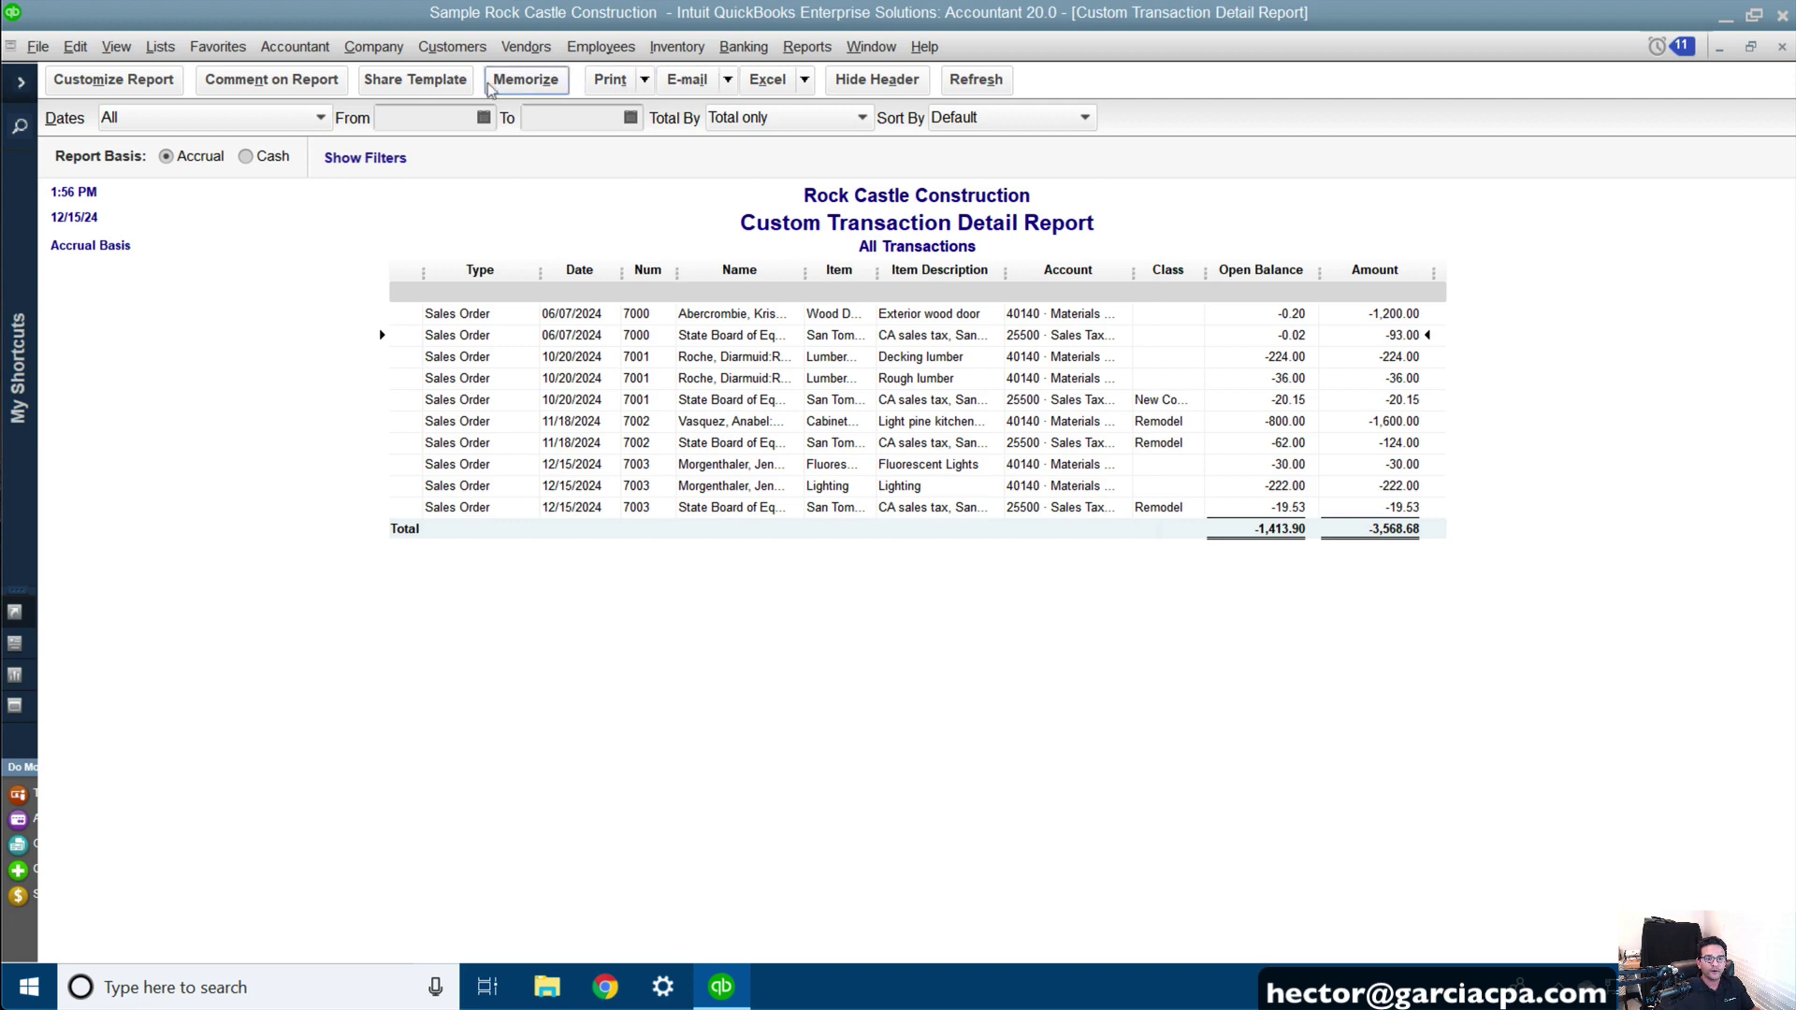
# - Memorize the report as "Open Sales Order Detail" and open its Excel export options
pyautogui.click(524, 82)
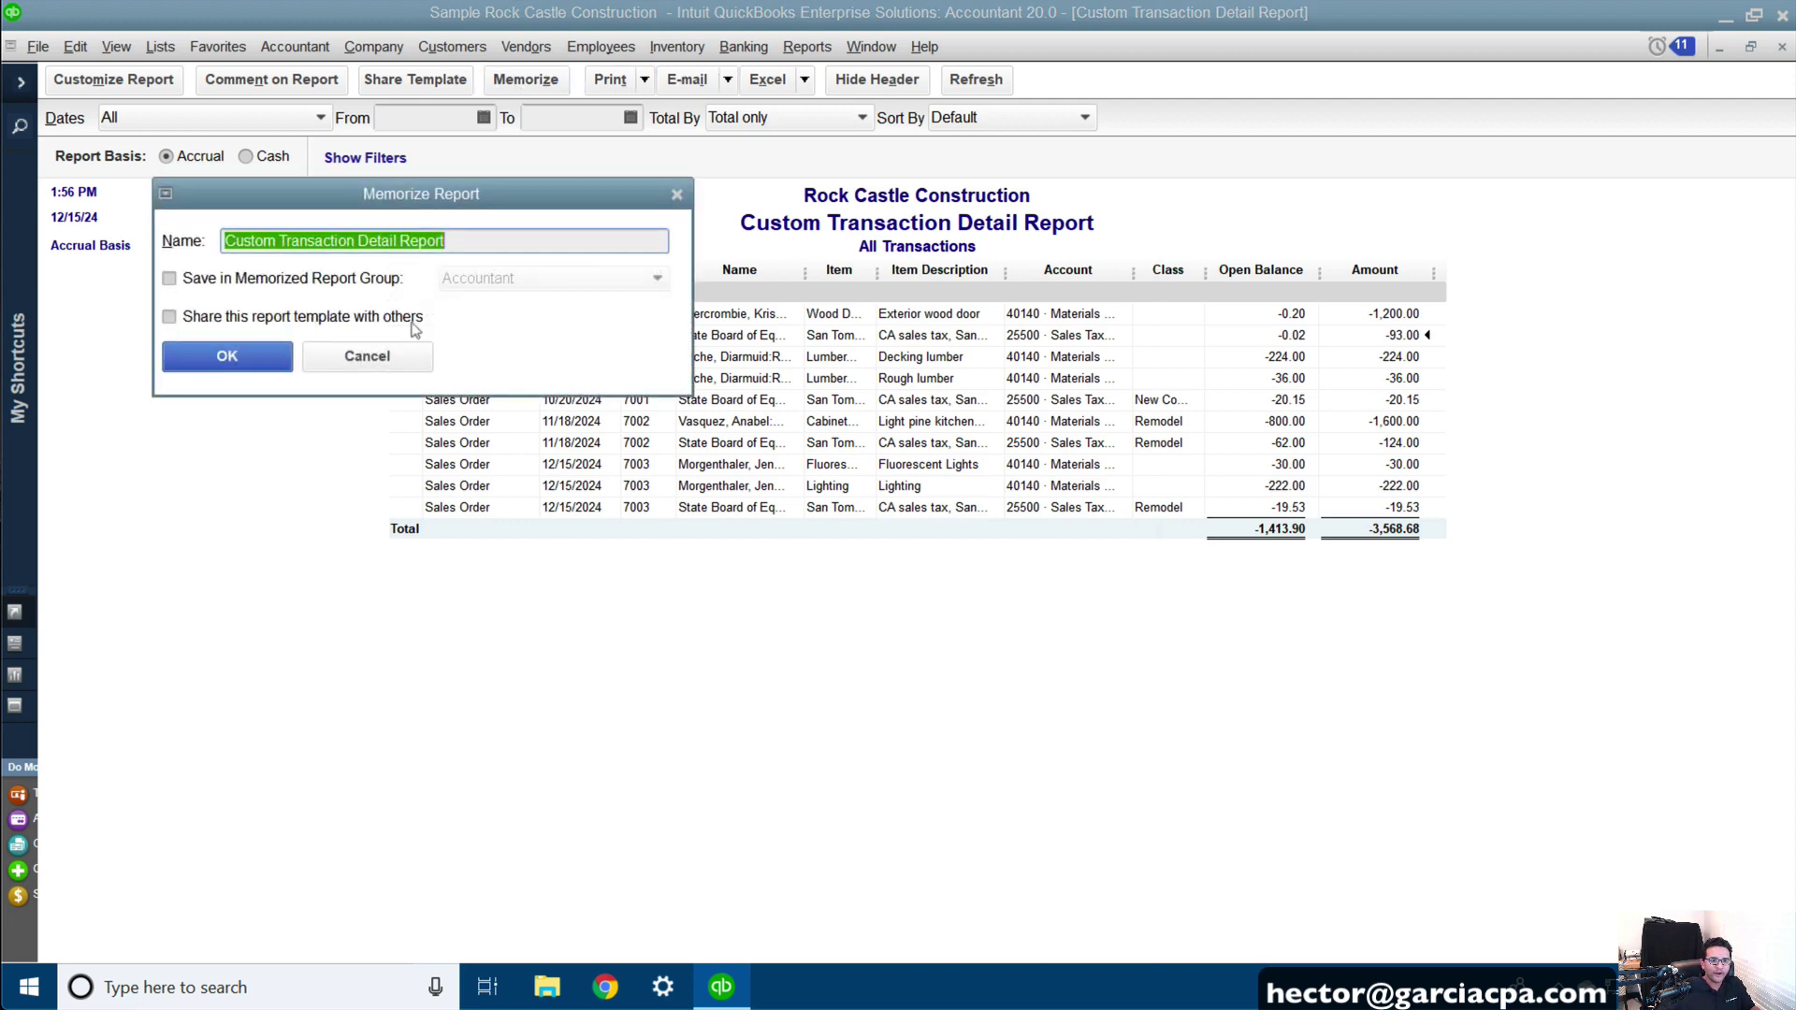
pyautogui.write('Open Sales Order Detail')
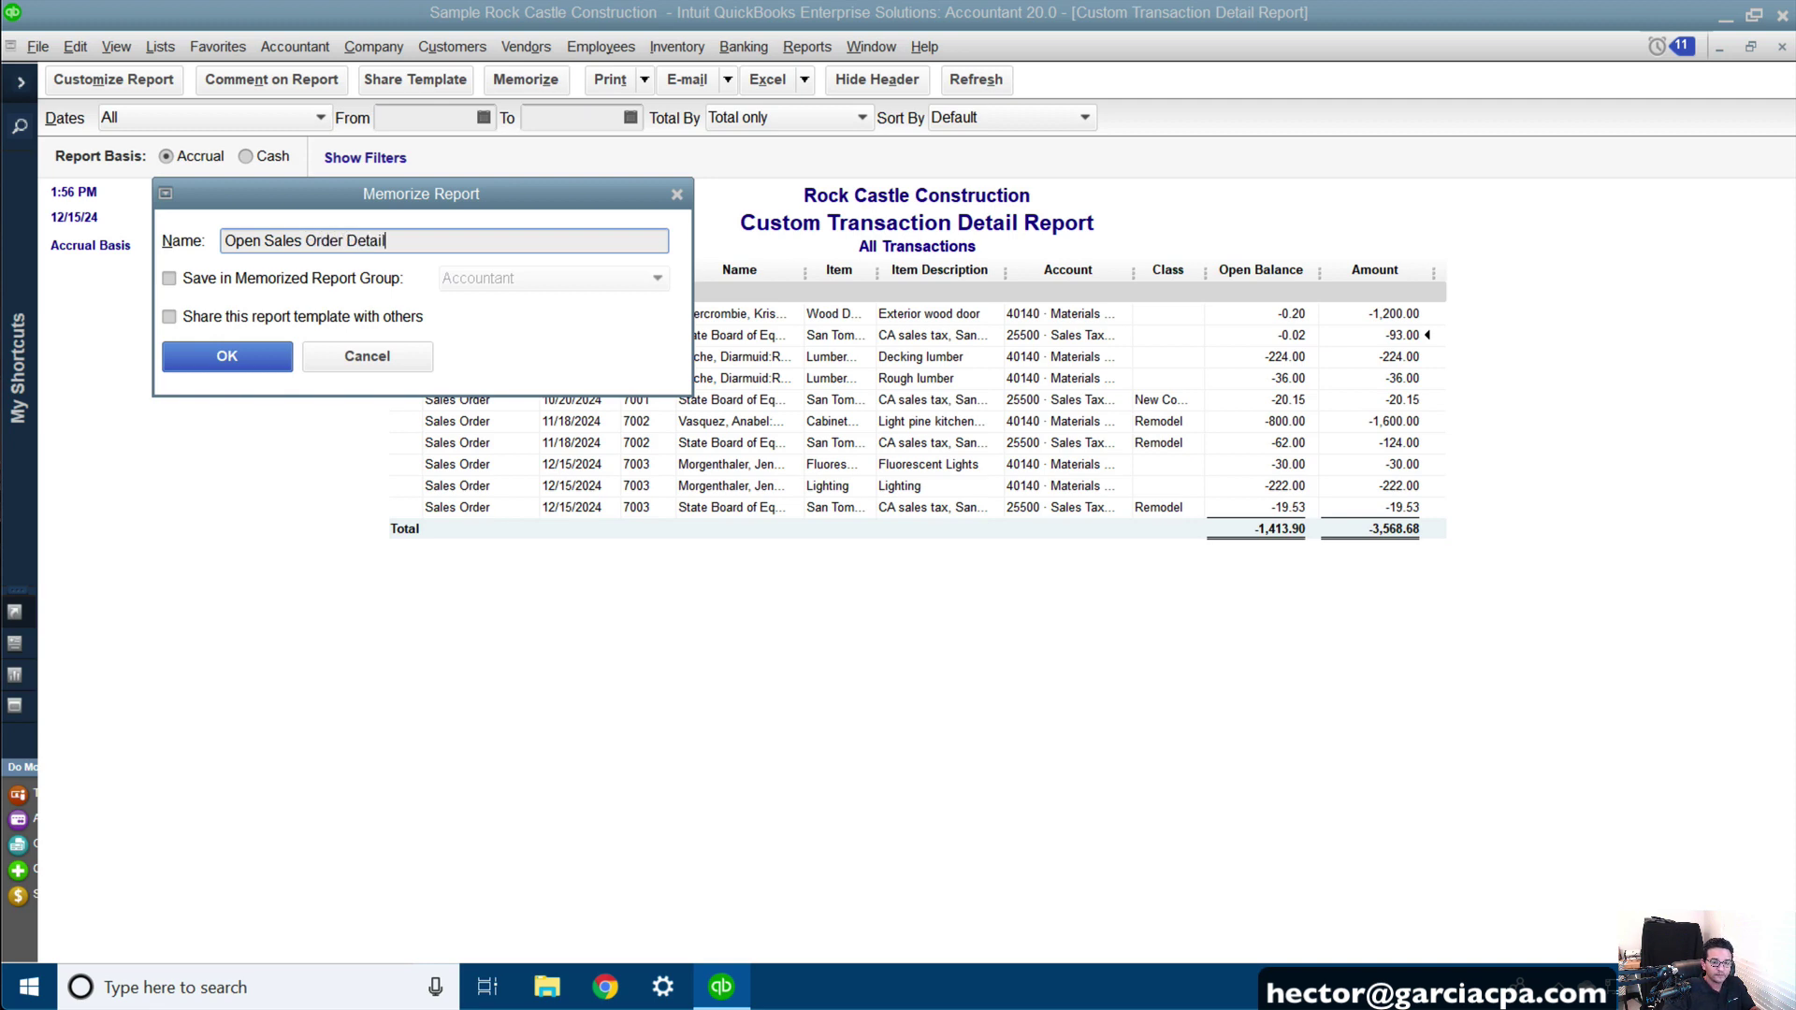
pyautogui.press('Return')
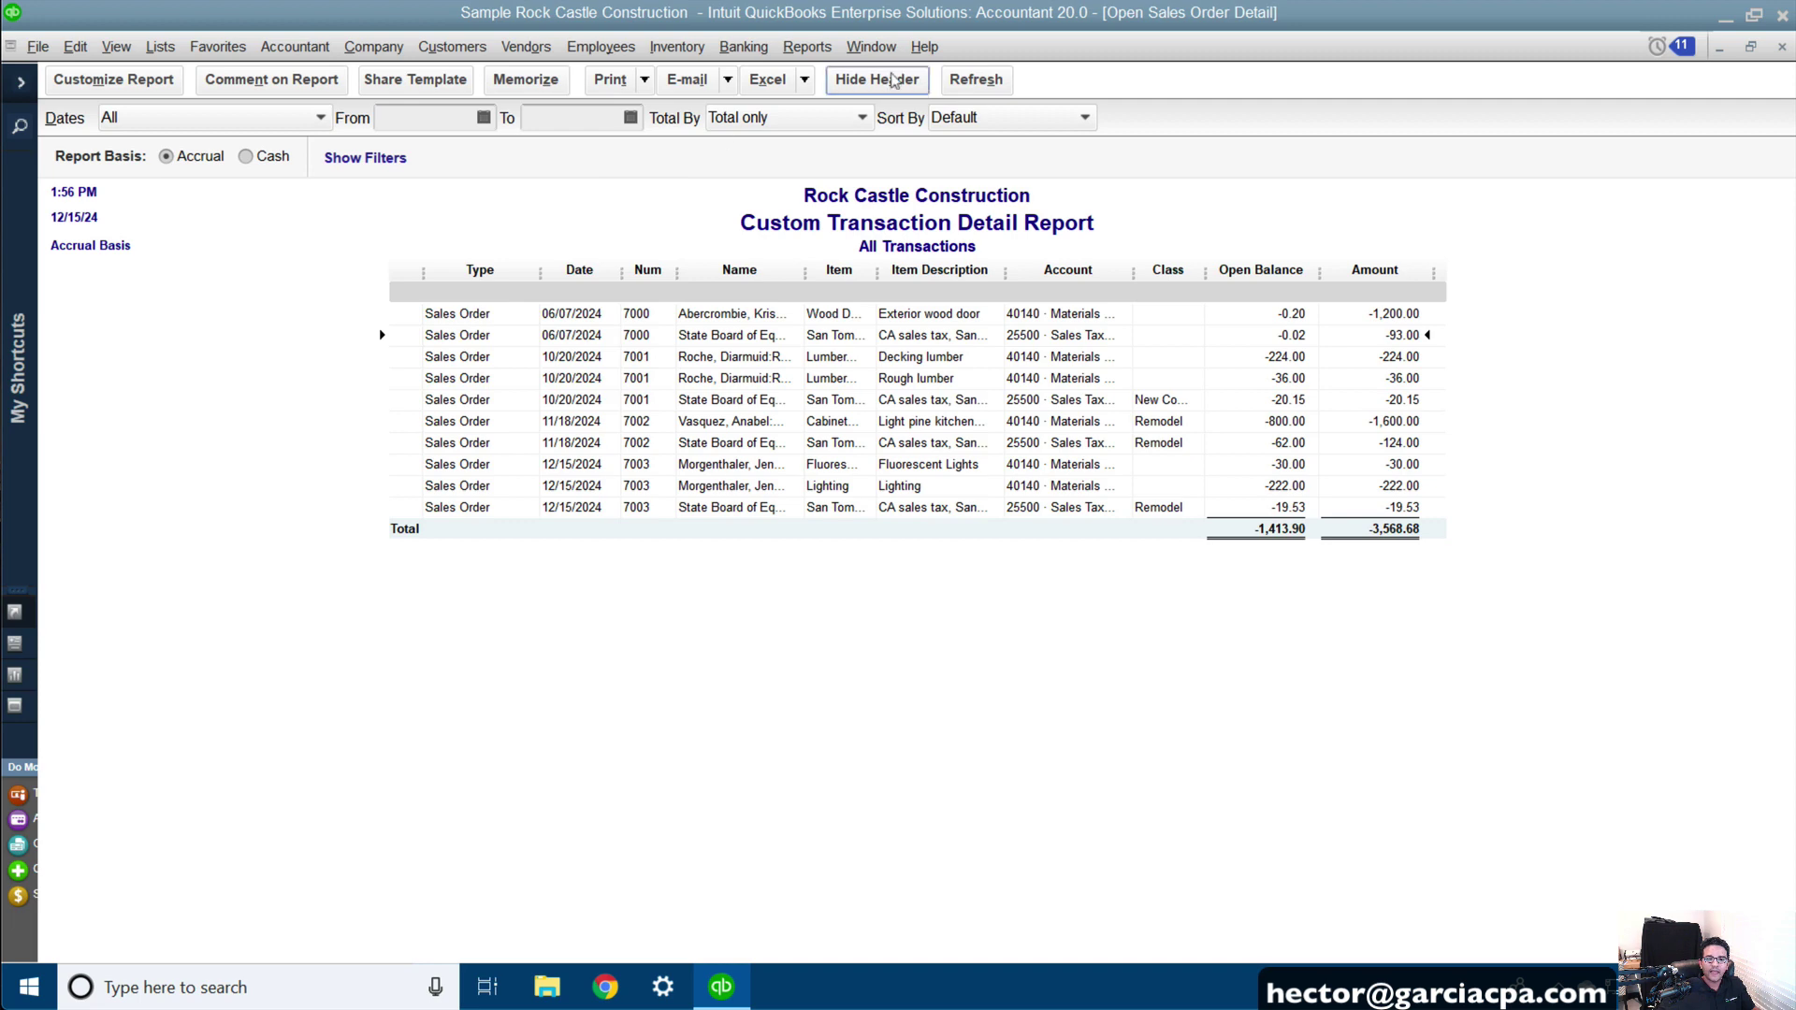
pyautogui.click(787, 78)
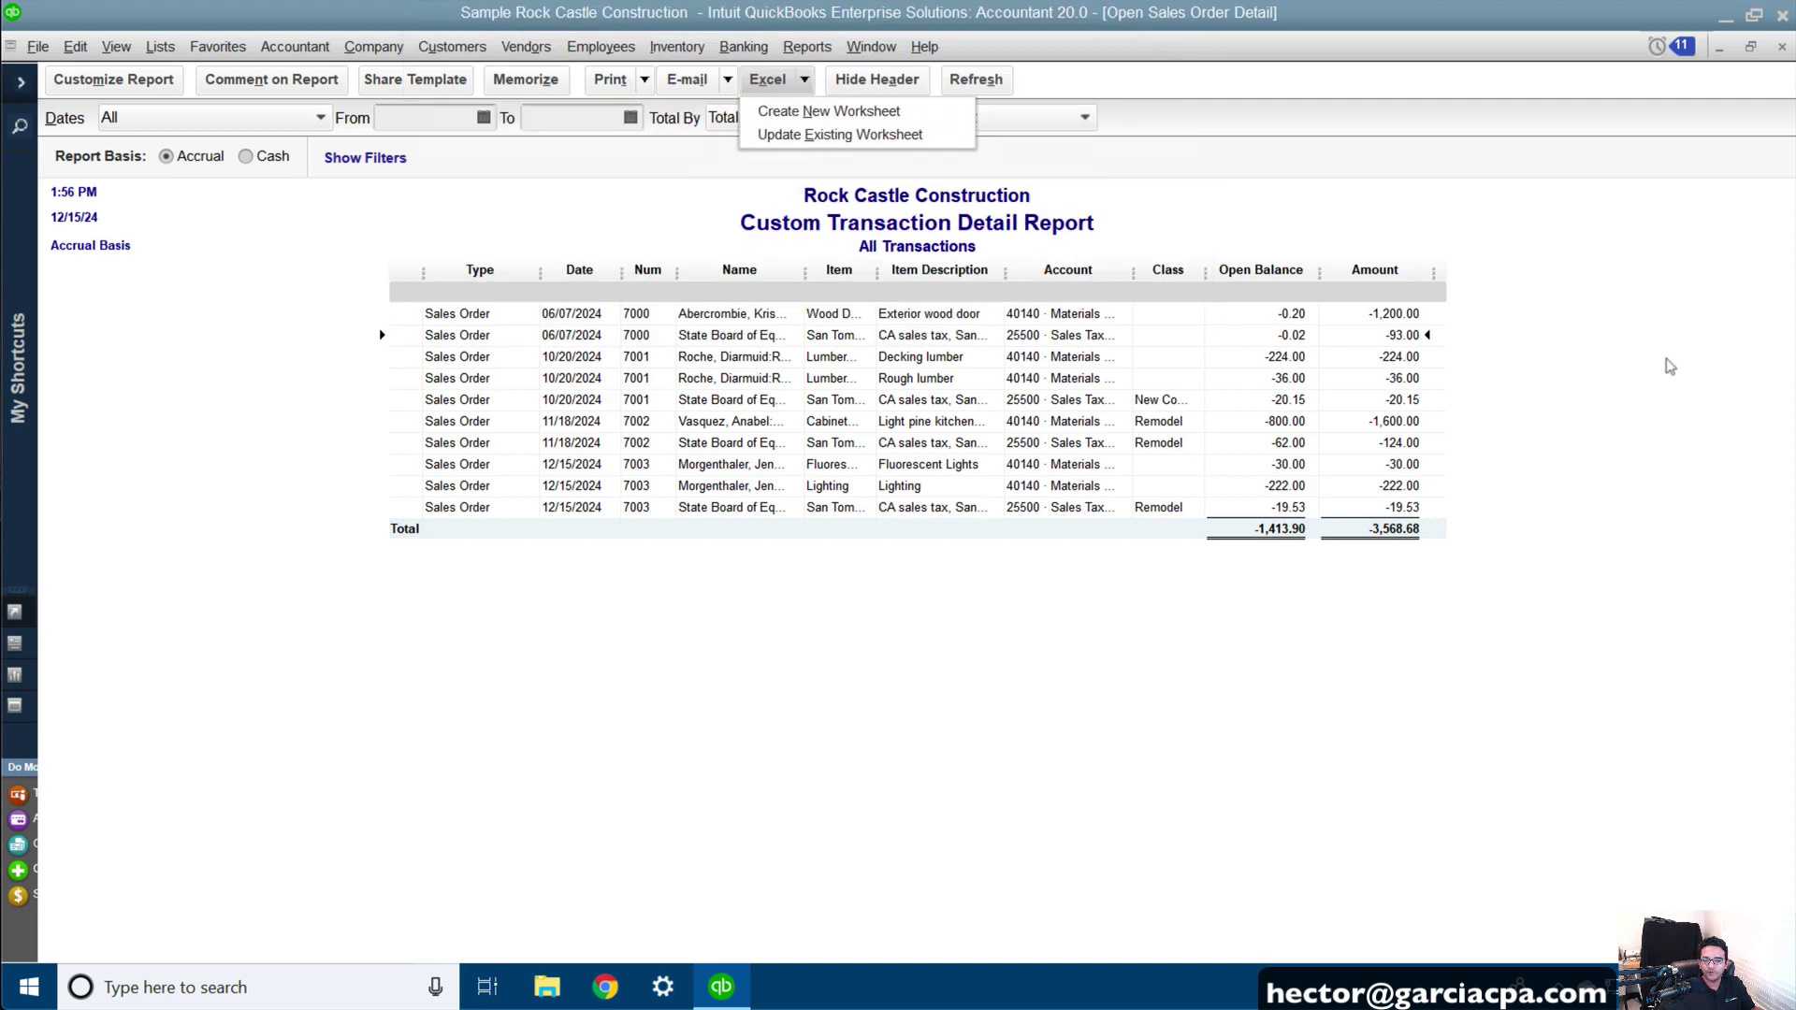
# - Change the report's TransactionType filter to Purchase Order and review the resulting lines
pyautogui.click(1663, 365)
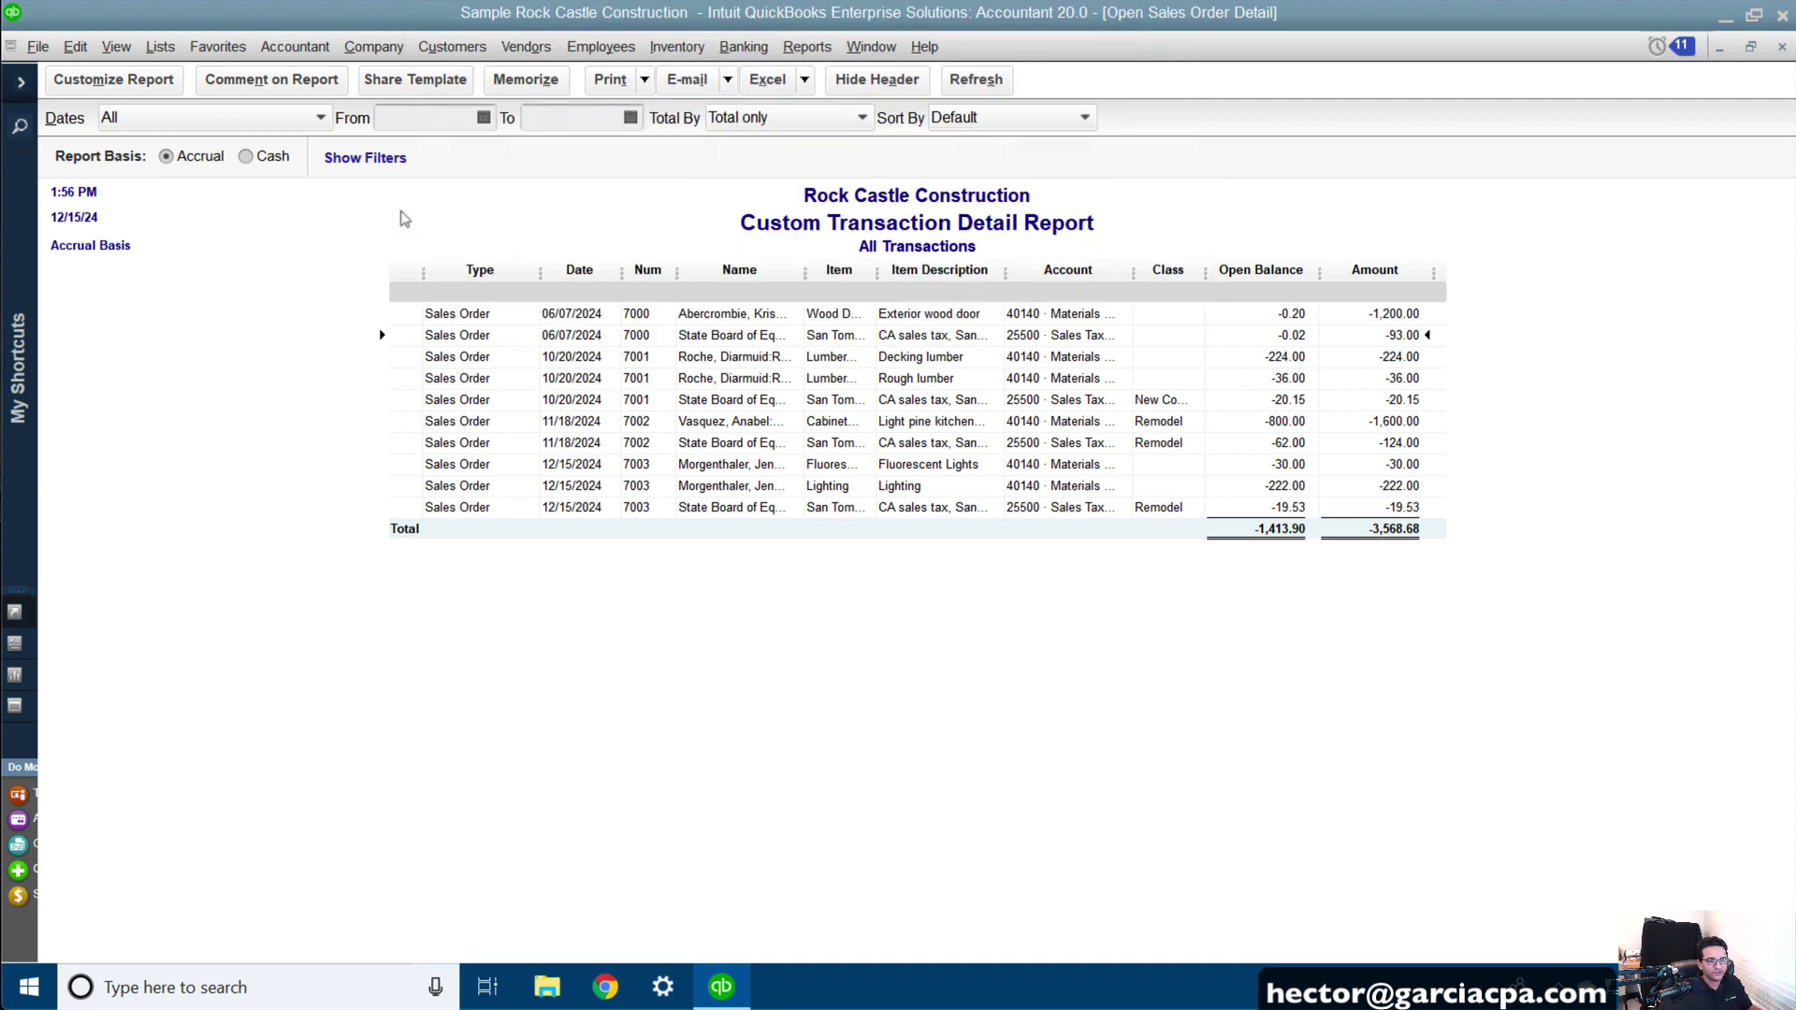
pyautogui.click(95, 84)
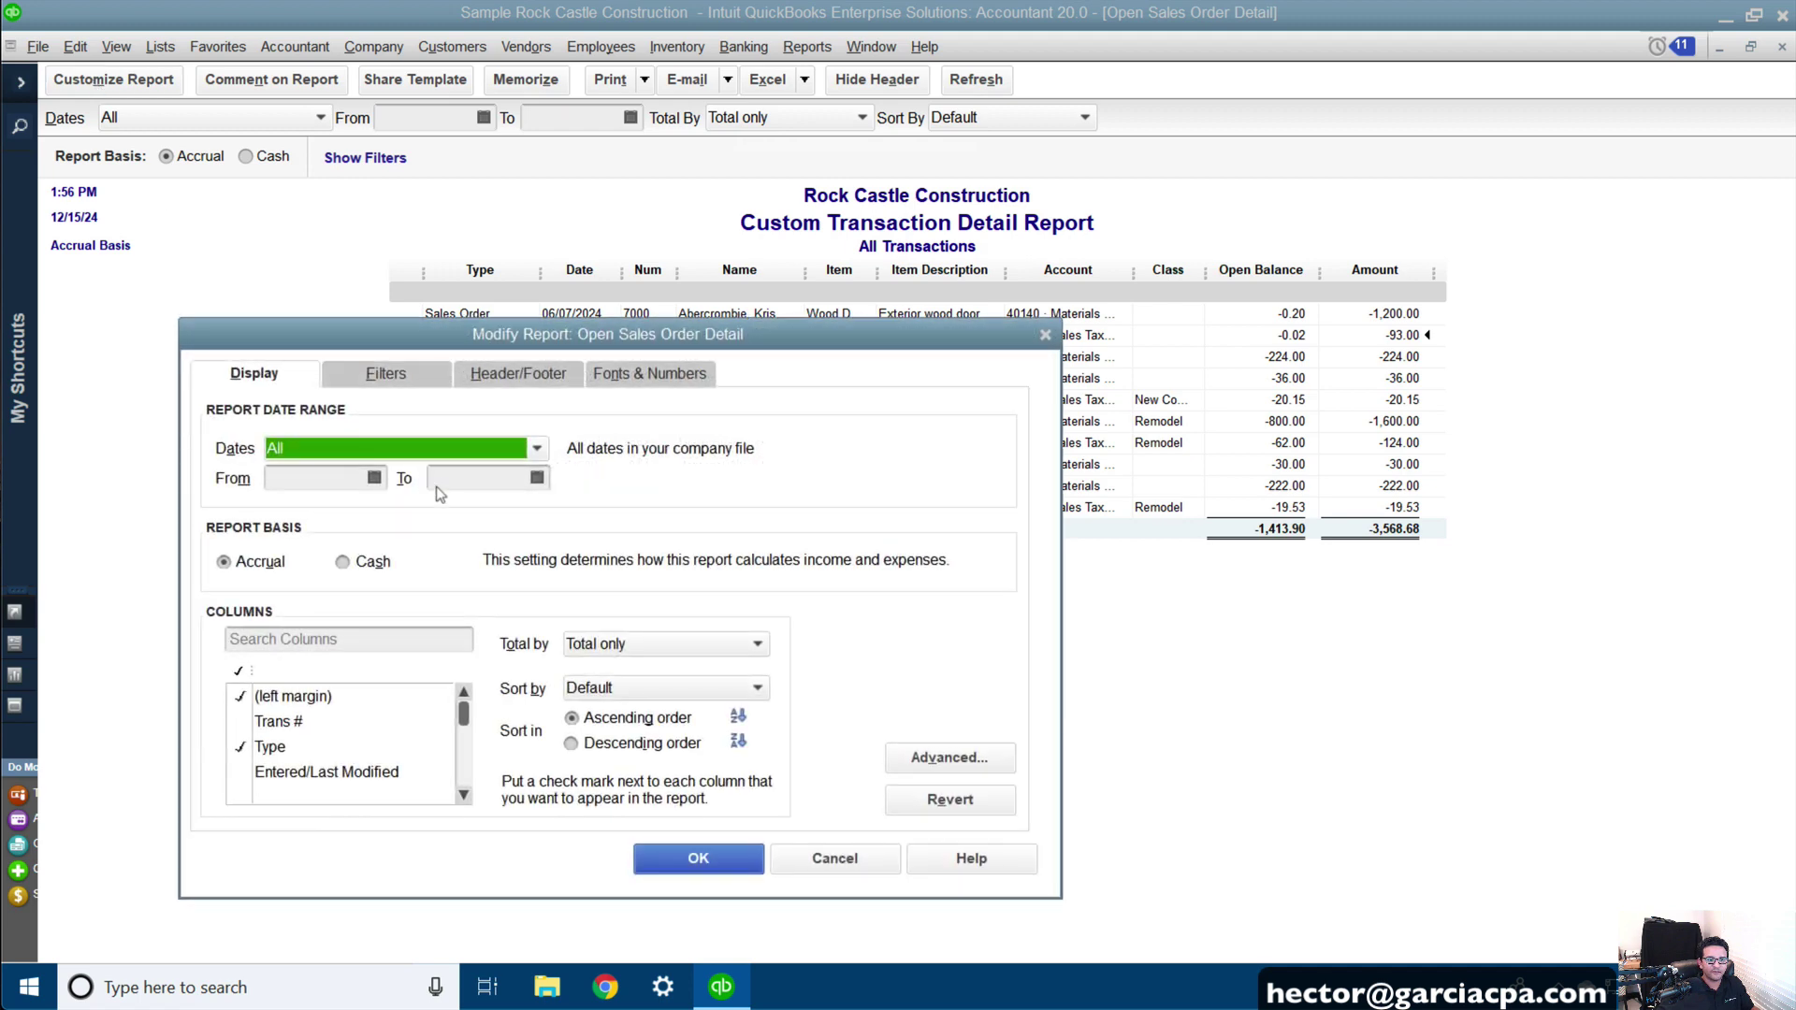
pyautogui.click(370, 377)
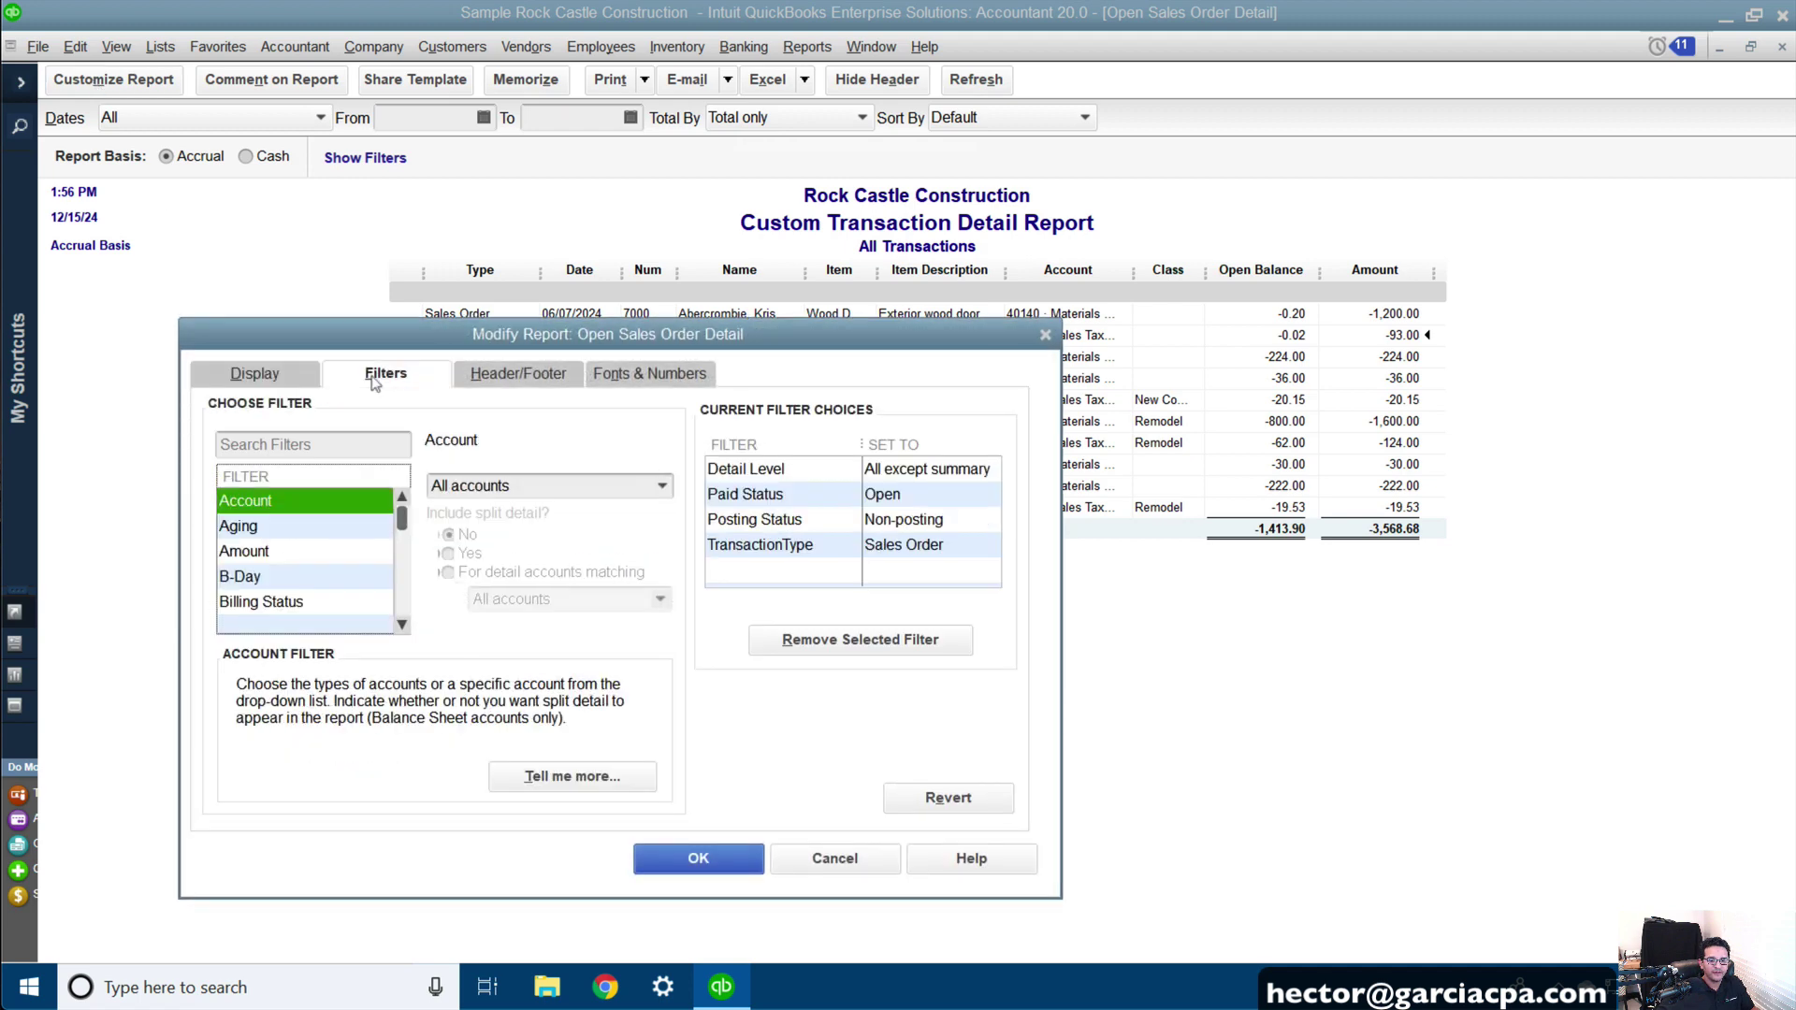
pyautogui.click(773, 546)
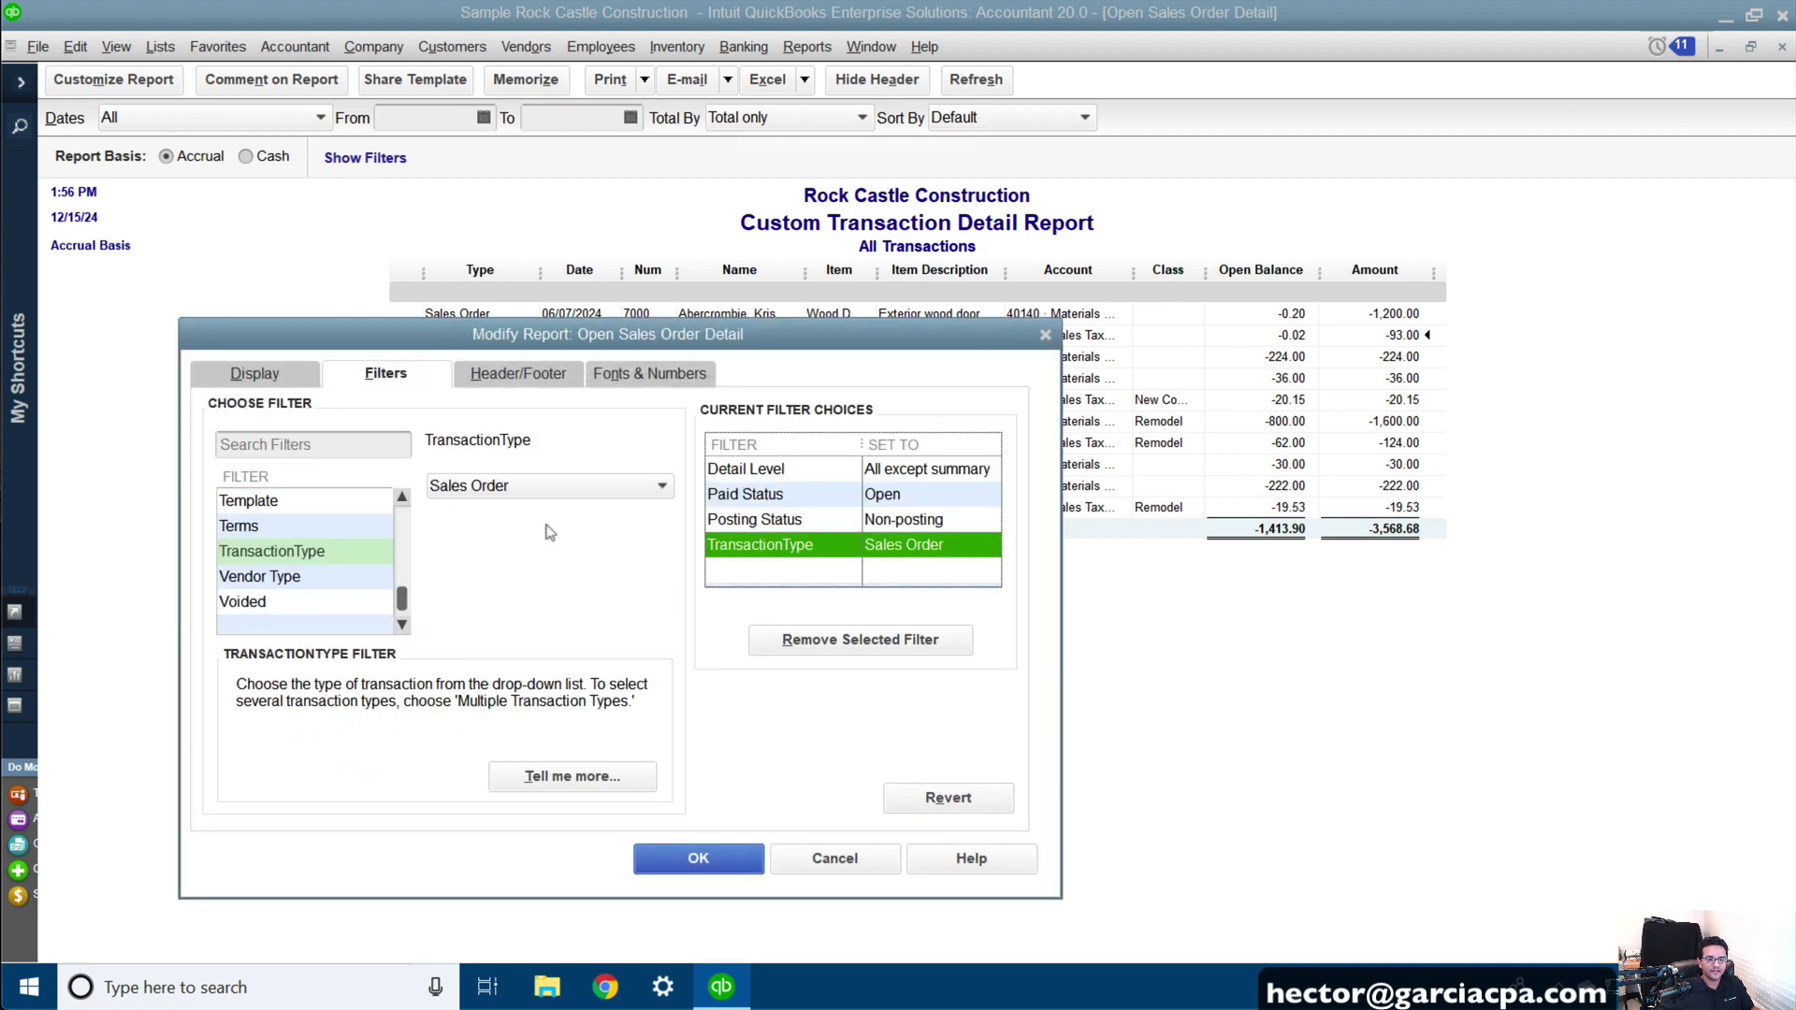
pyautogui.click(497, 486)
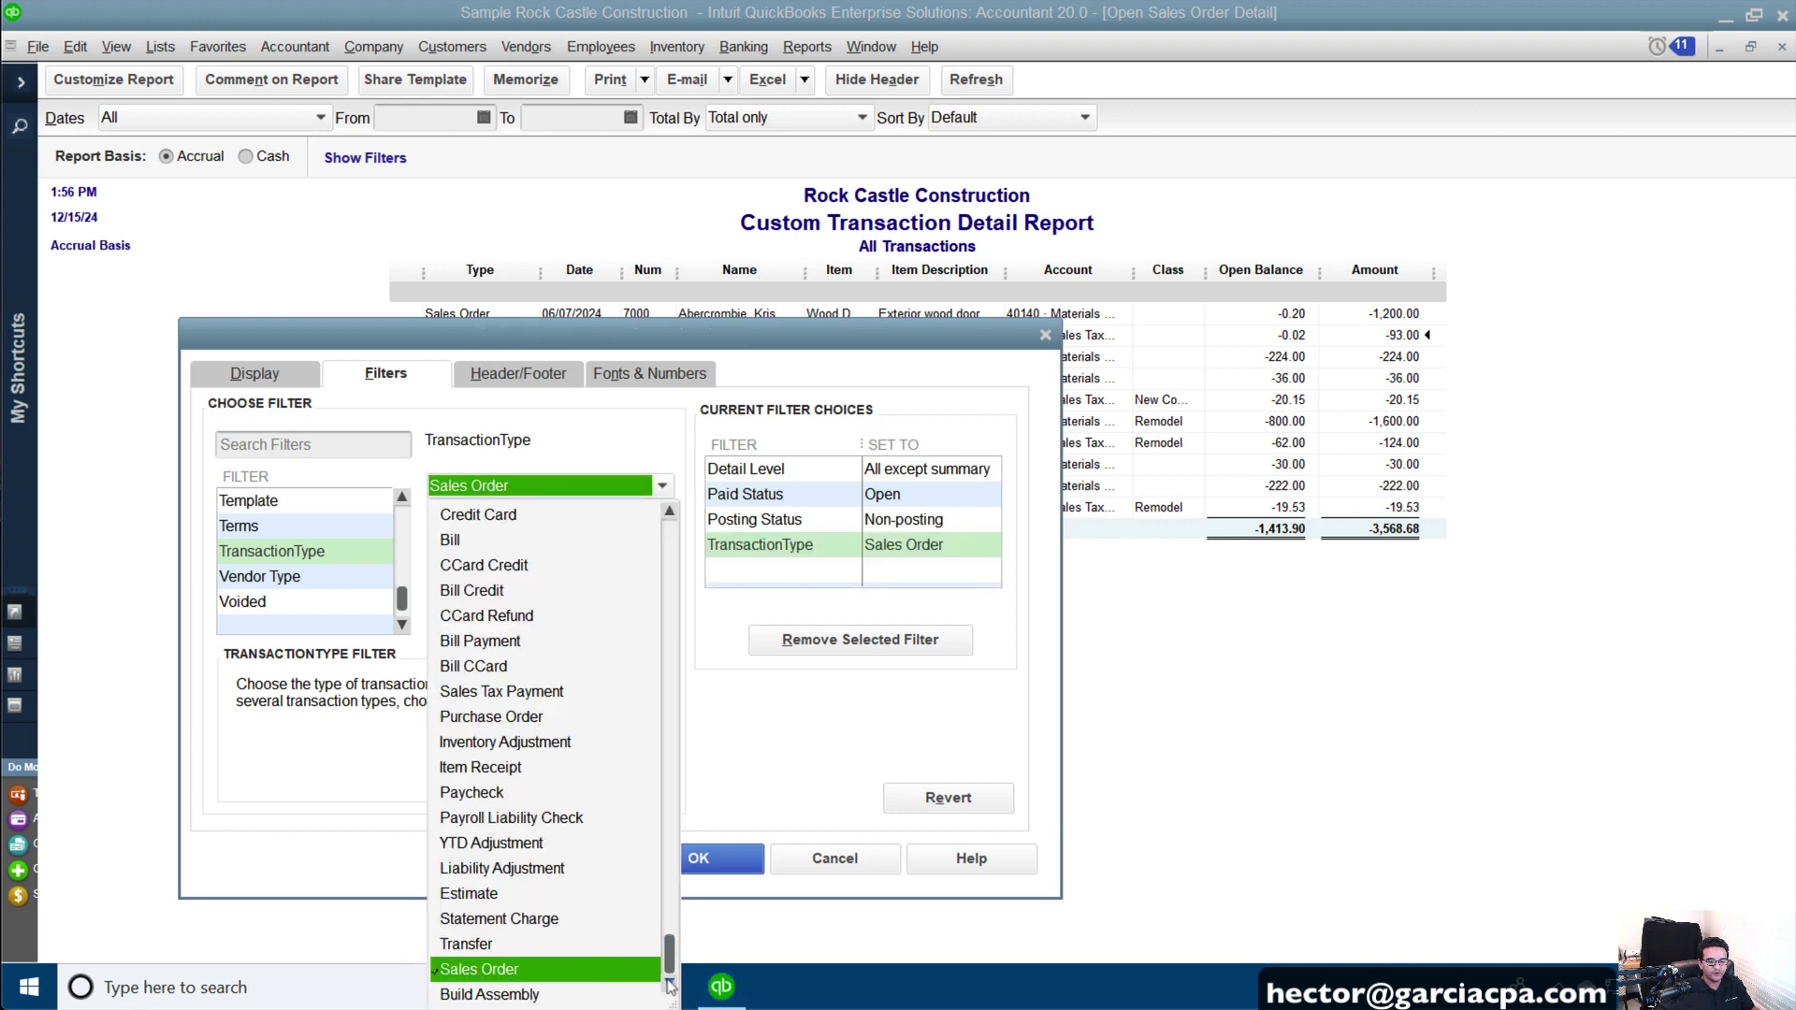
pyautogui.scroll(1, 670, 949)
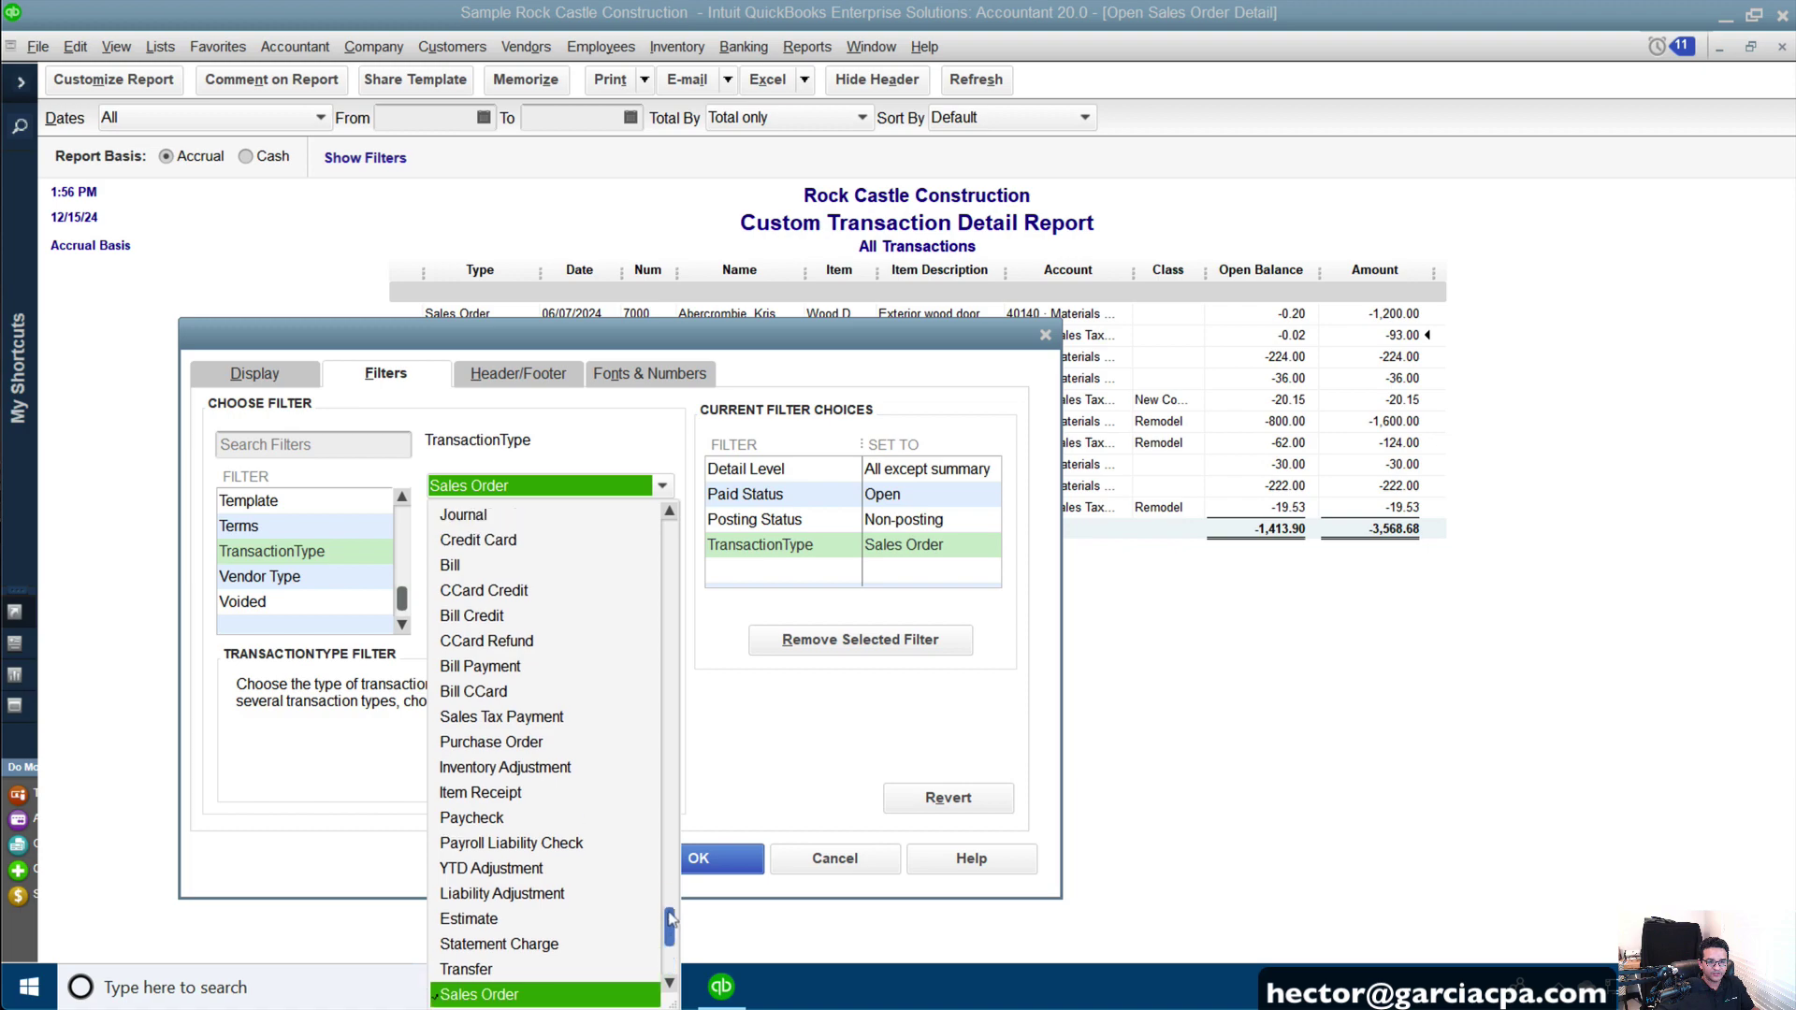
pyautogui.click(505, 743)
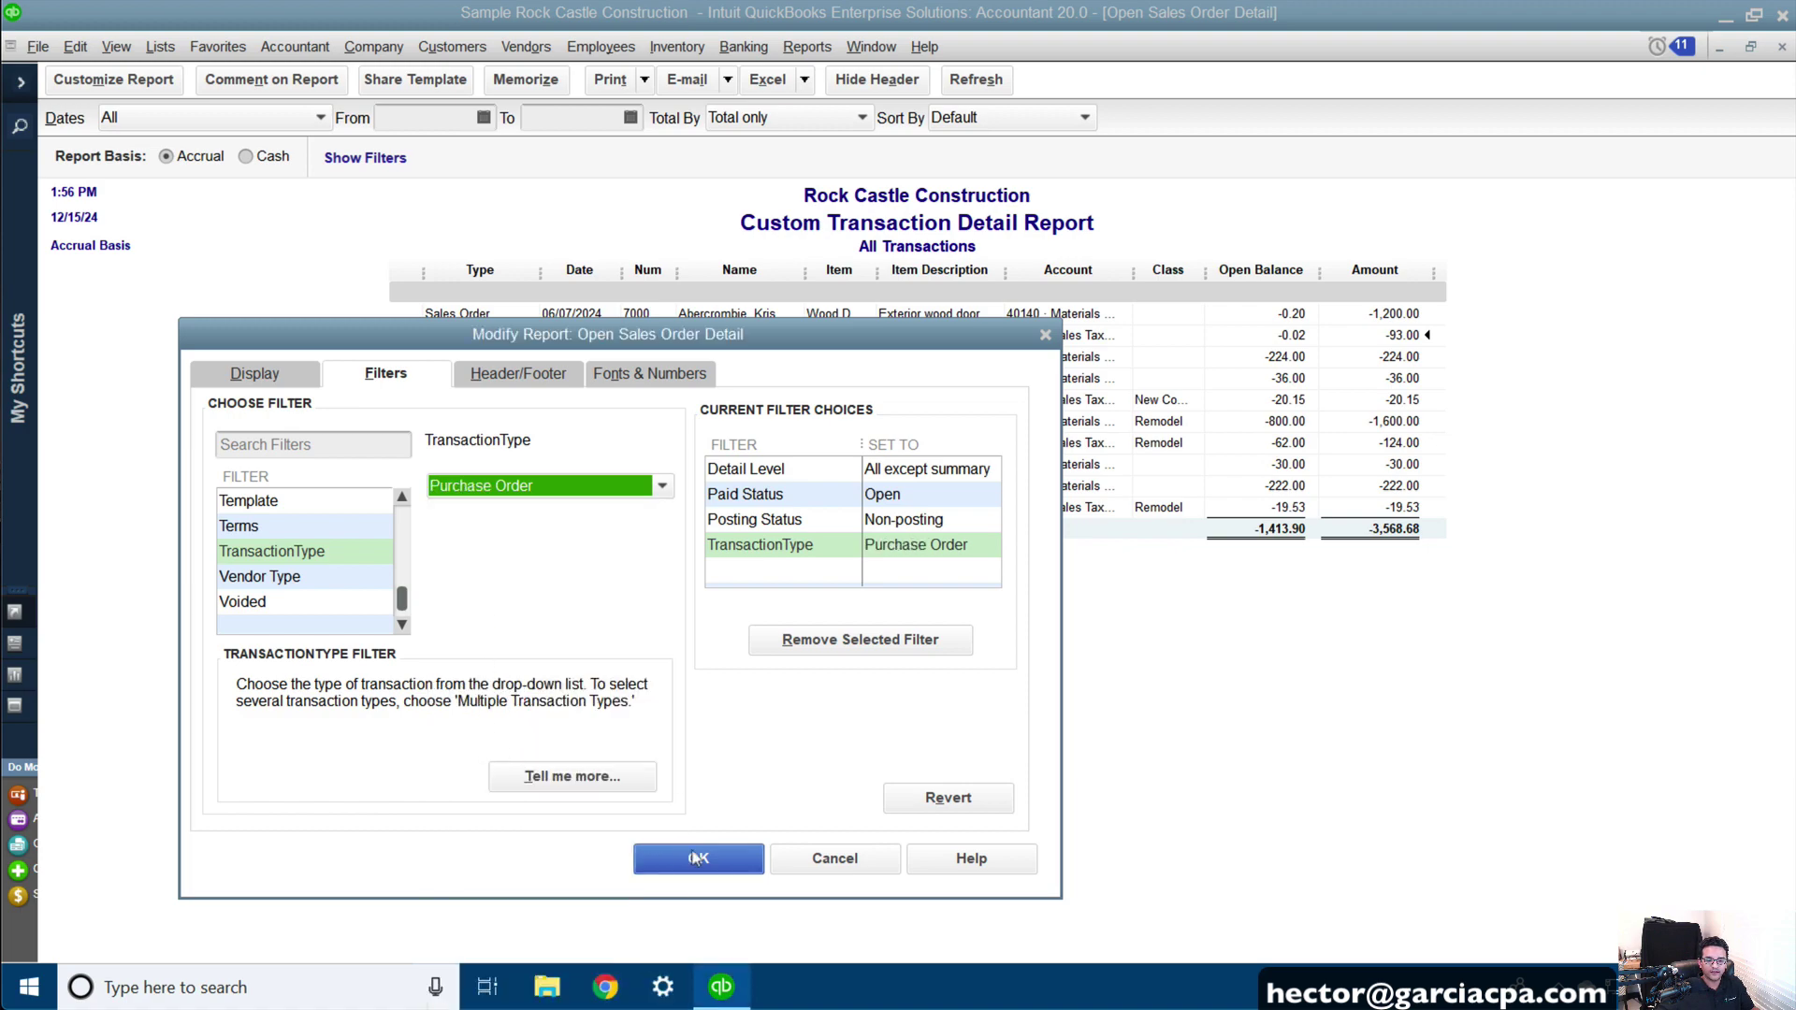
pyautogui.click(665, 856)
pyautogui.scroll(-15, 1373, 565)
pyautogui.scroll(-5, 1373, 552)
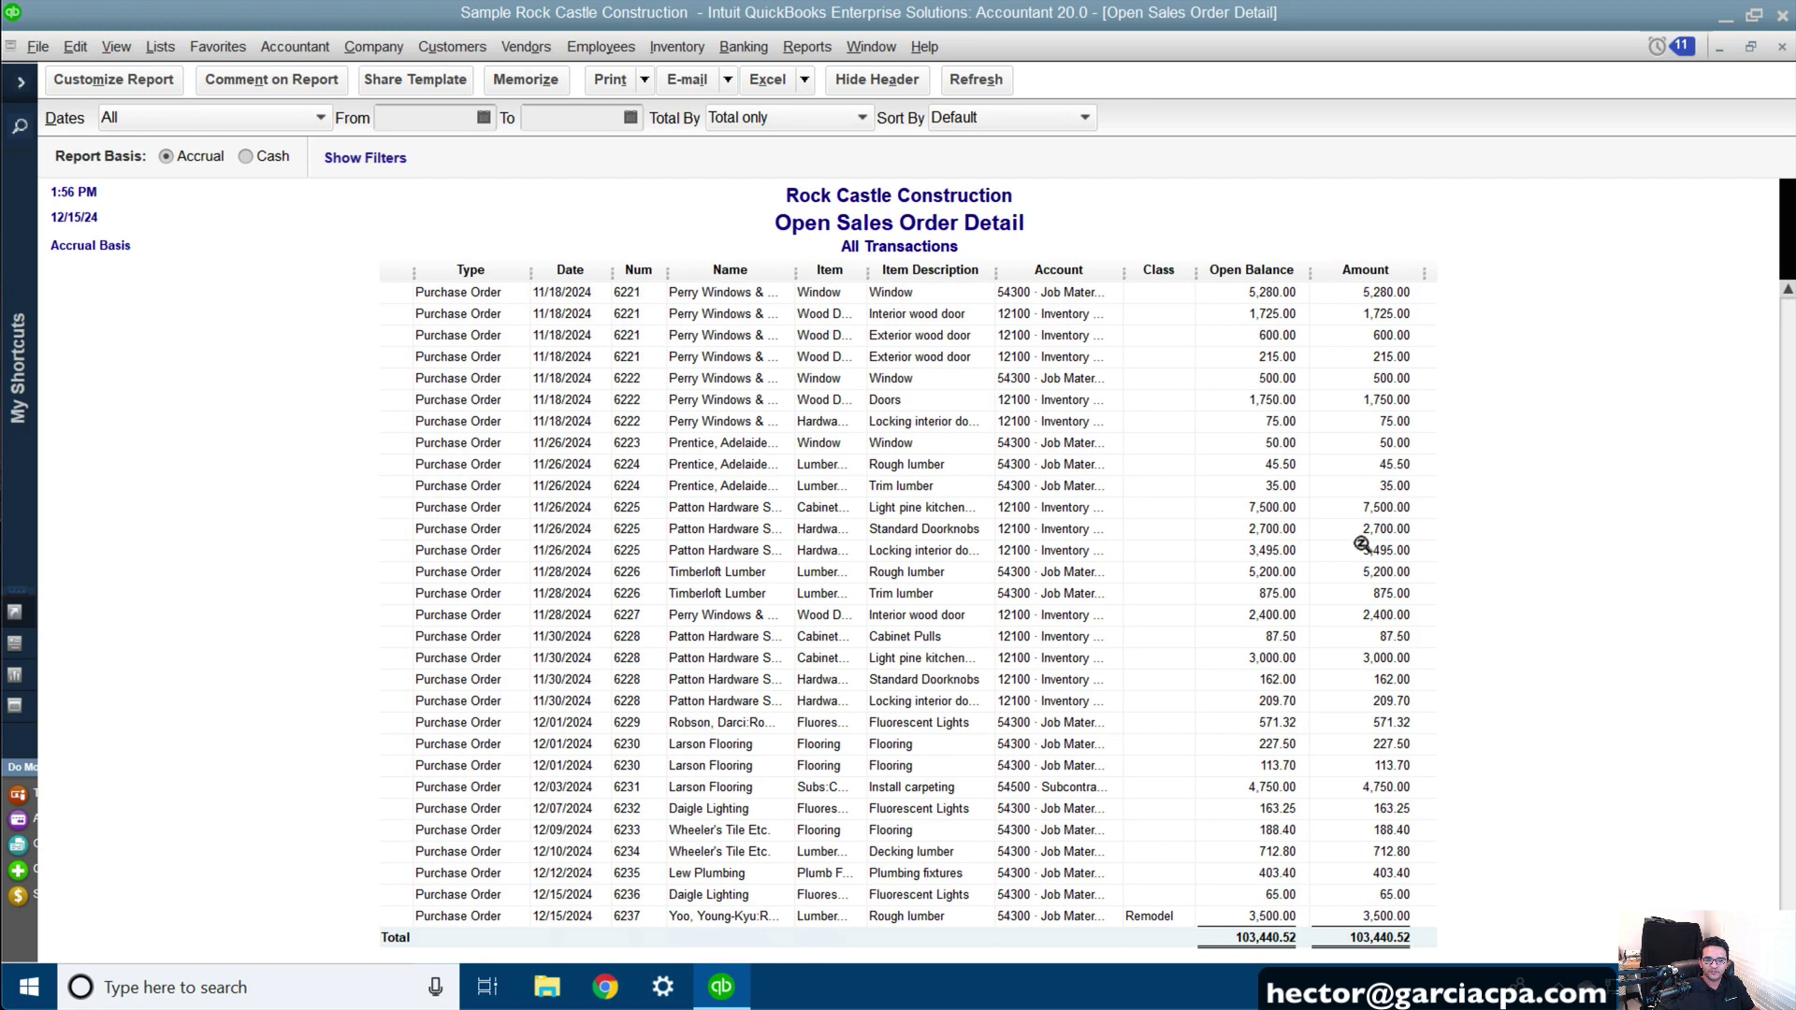
pyautogui.scroll(20, 1372, 542)
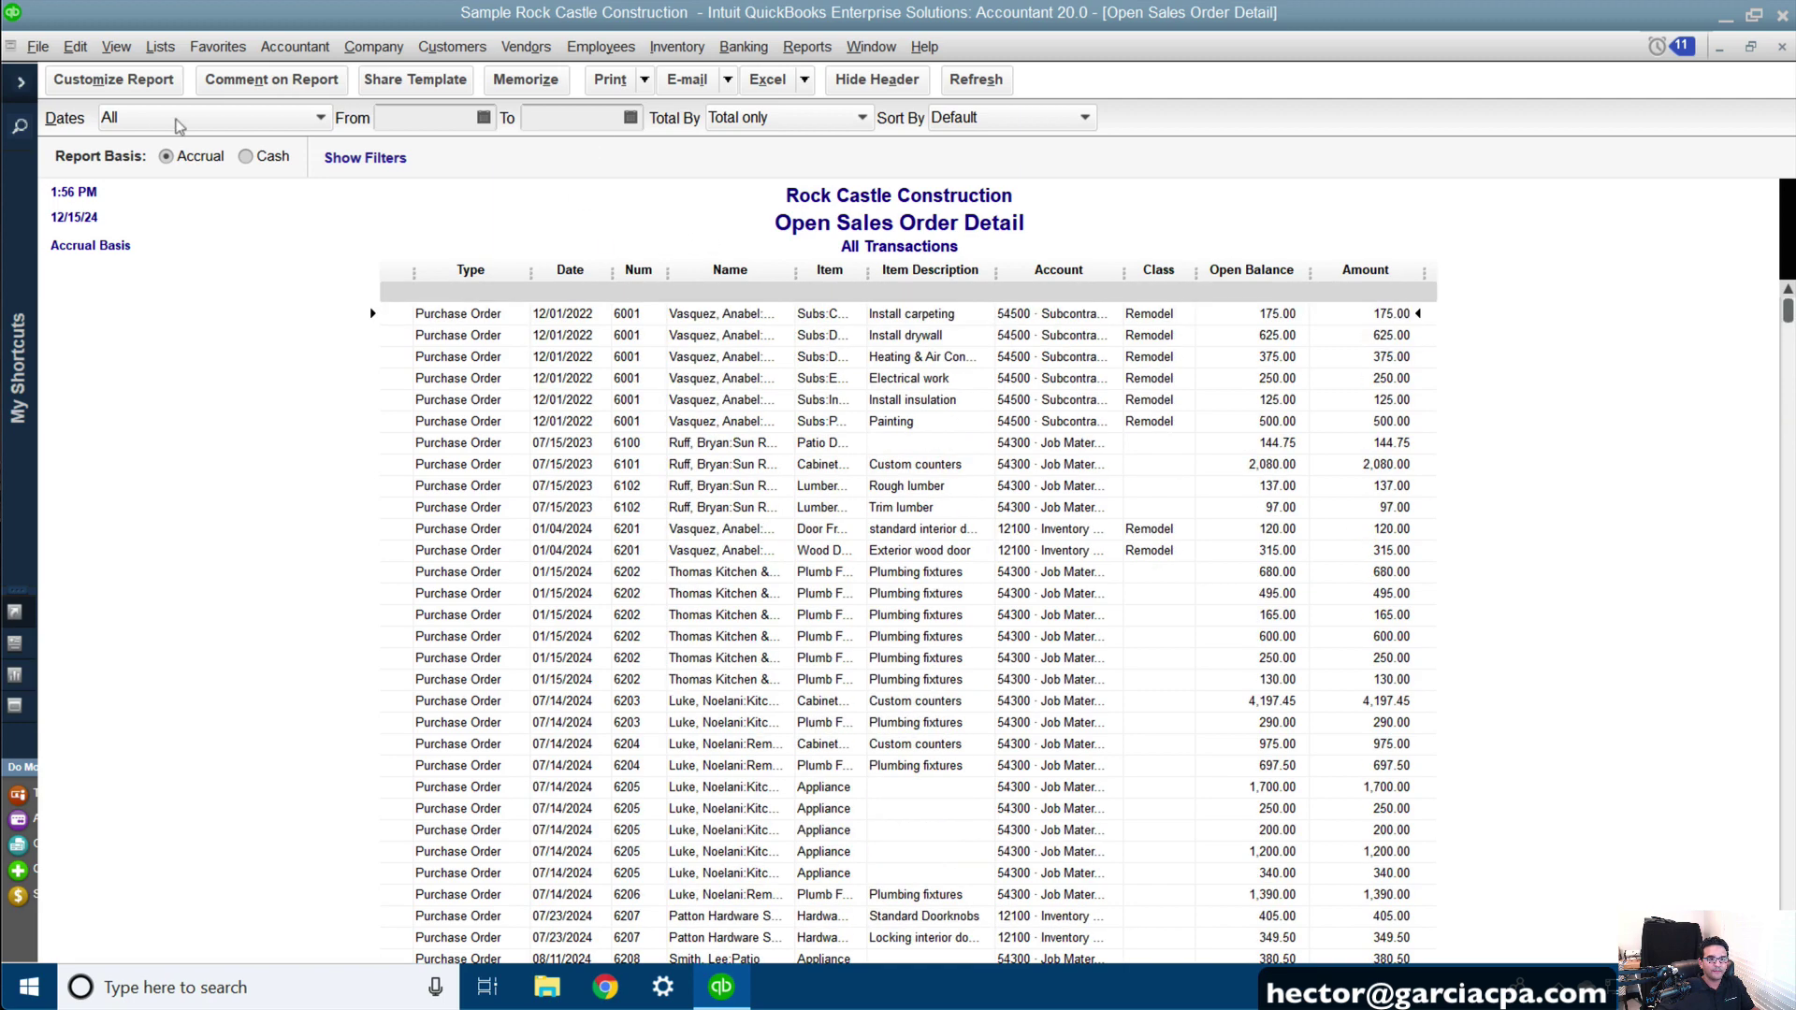
# - Add the Source Name column to the purchase order report and move it between Num and Name
pyautogui.click(105, 86)
pyautogui.click(269, 628)
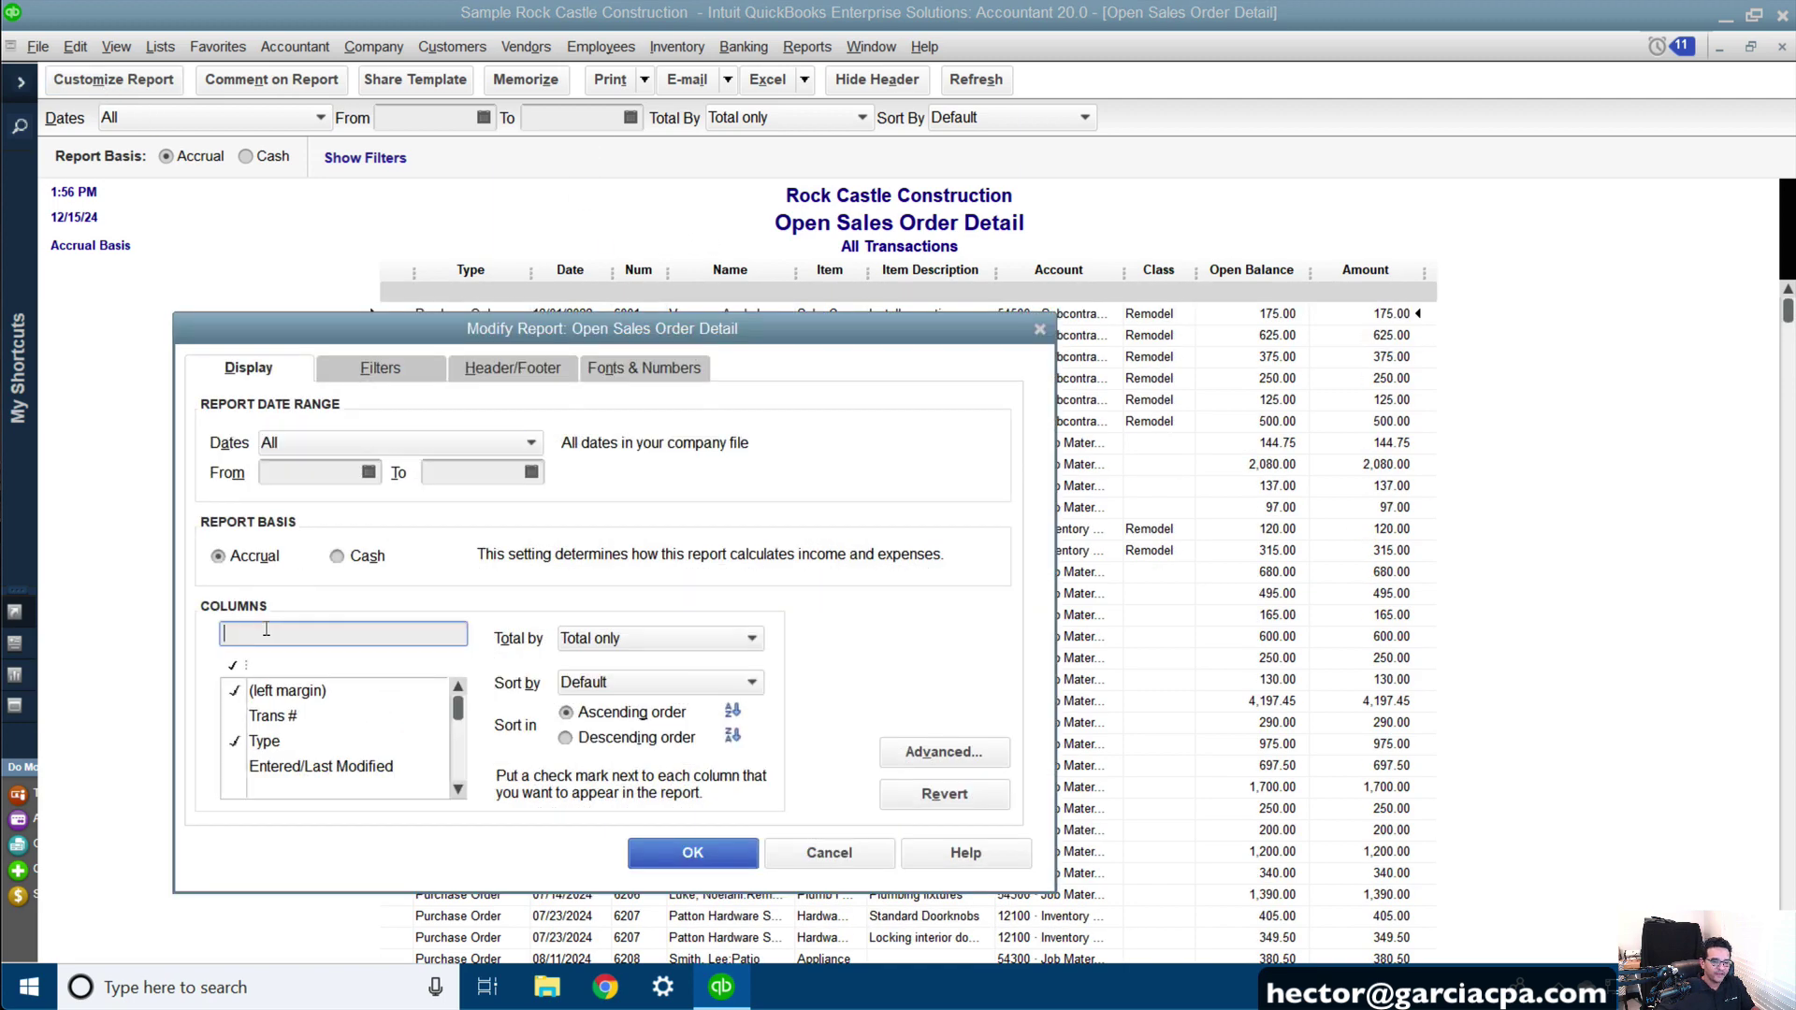
pyautogui.write('sout')
pyautogui.press('BackSpace')
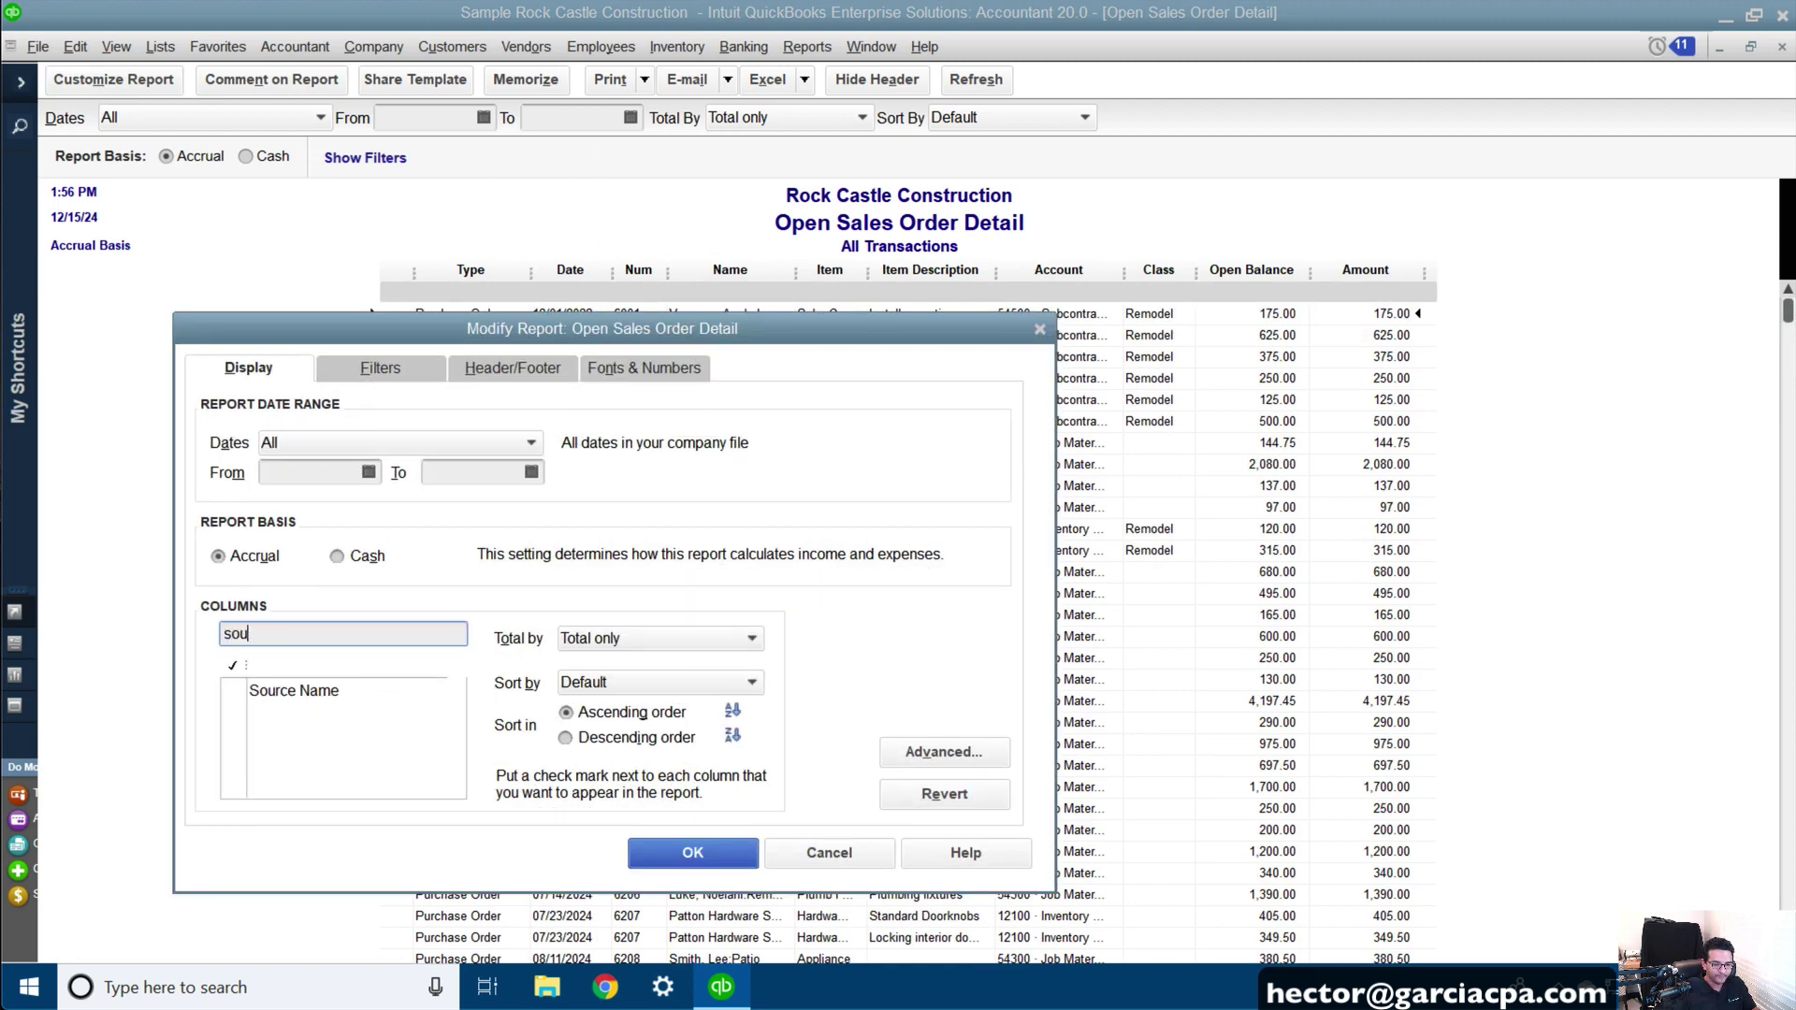
pyautogui.click(316, 700)
pyautogui.click(745, 846)
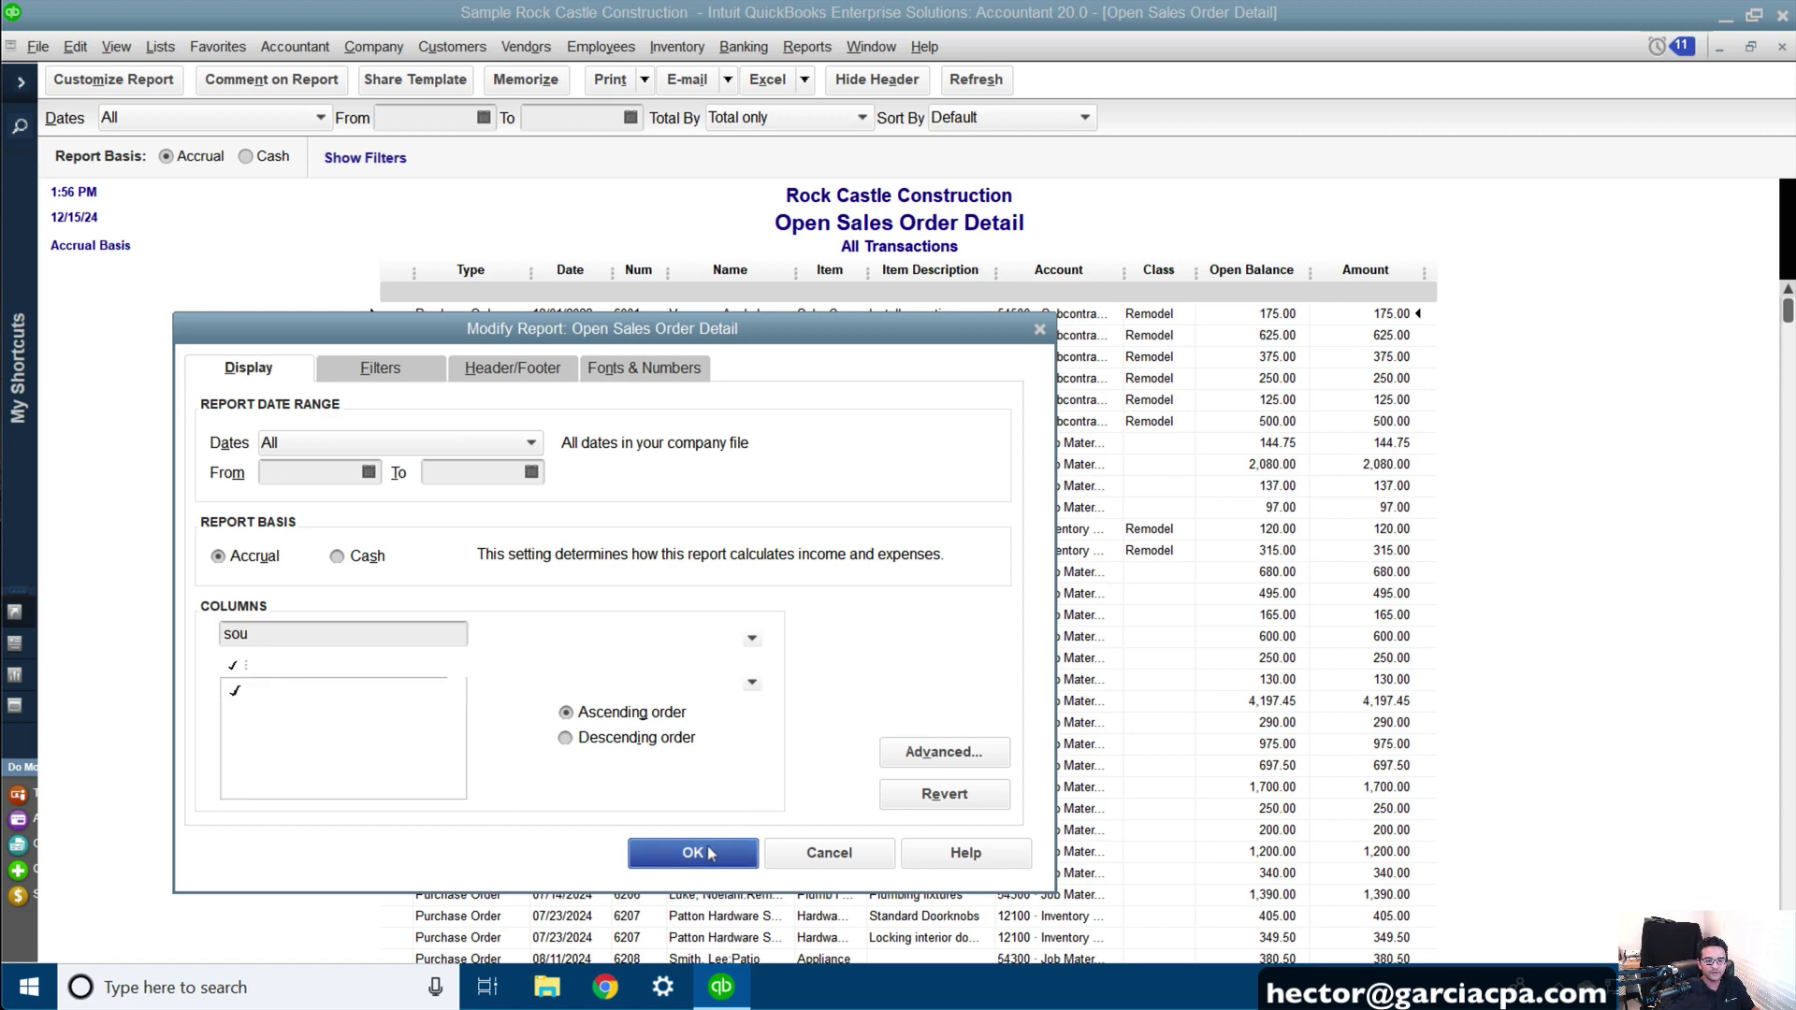
pyautogui.moveTo(781, 269); pyautogui.dragTo(617, 270)
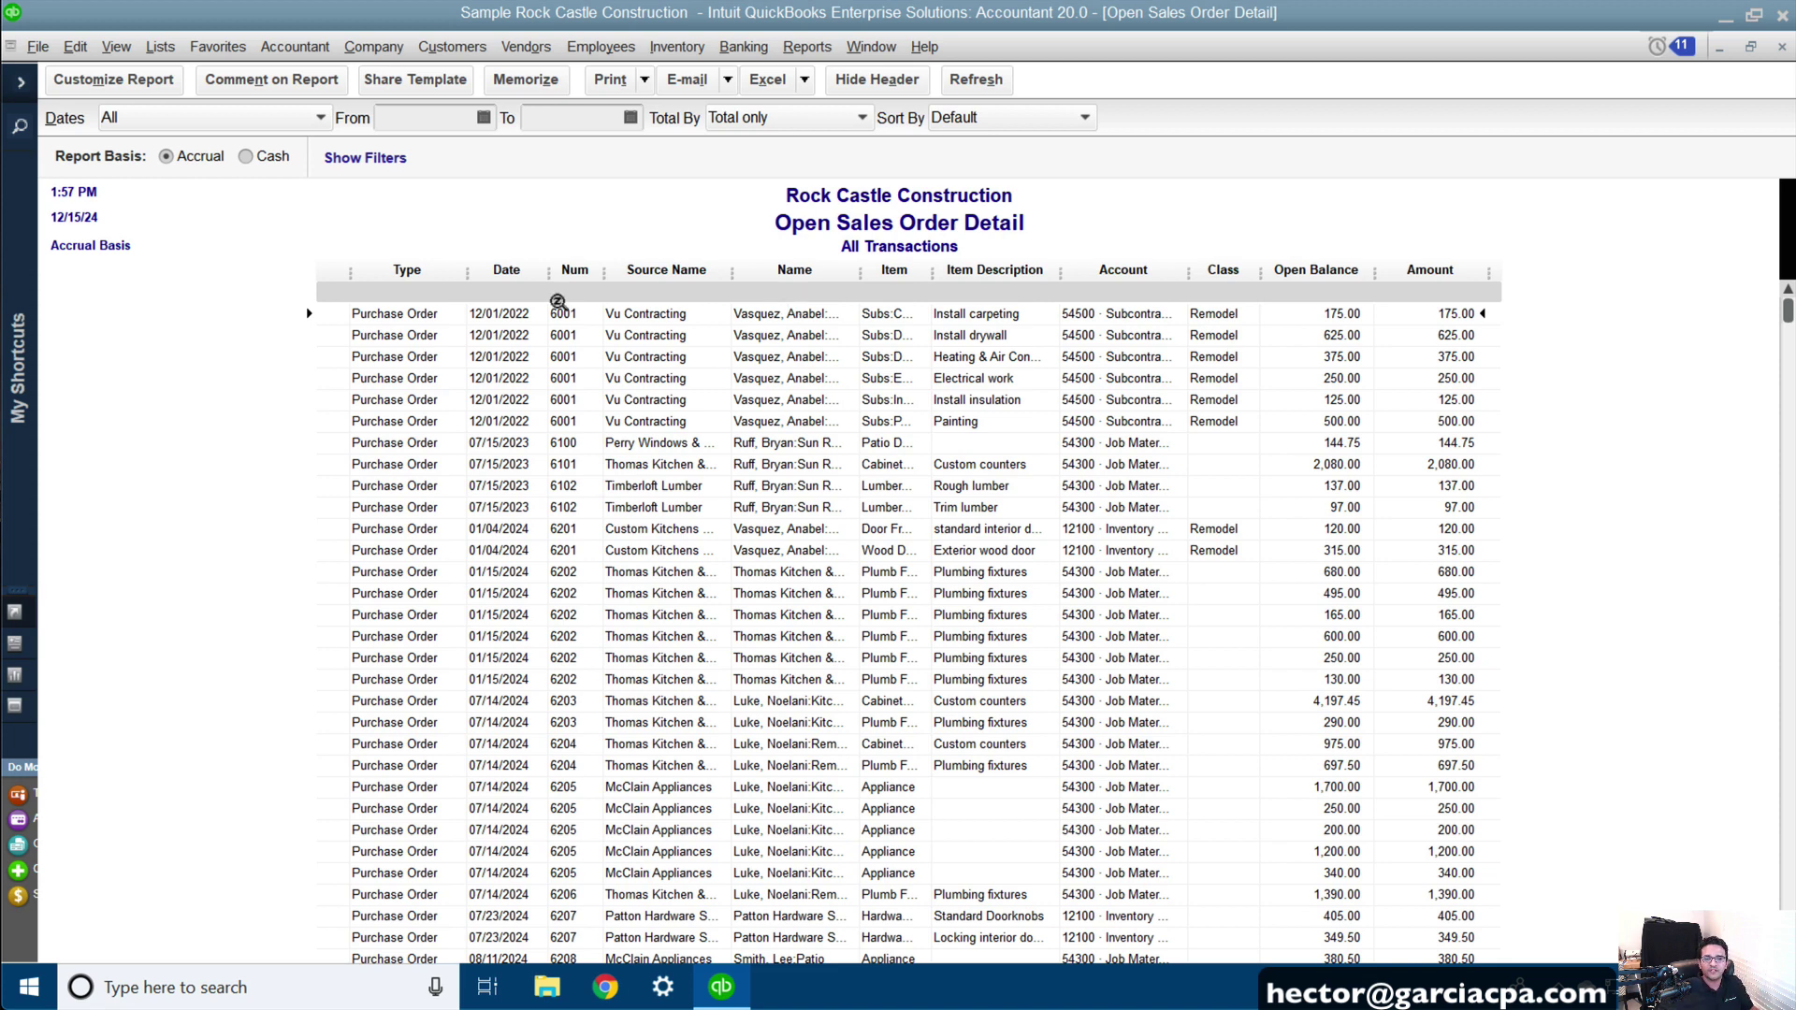
# - Widen the Item column and memorize the report as a new one named "Open Purchase Order Detail"
pyautogui.moveTo(930, 266); pyautogui.dragTo(977, 265)
pyautogui.click(526, 80)
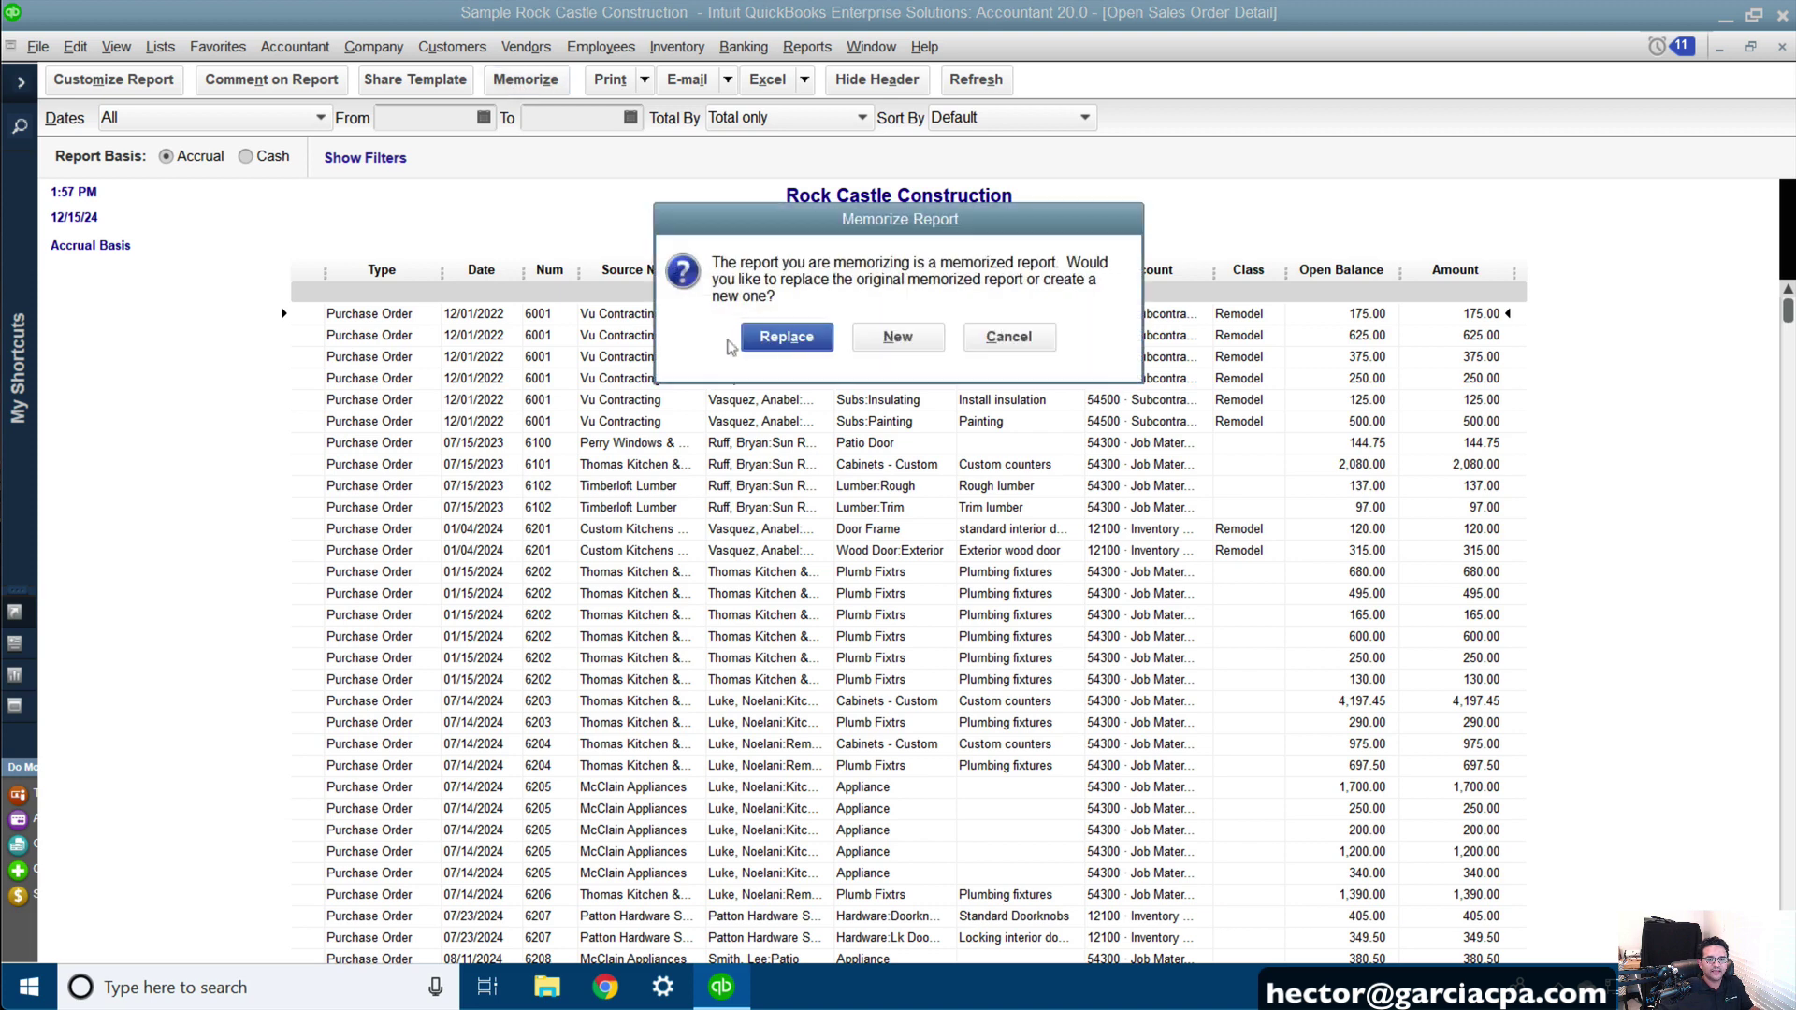
pyautogui.click(893, 337)
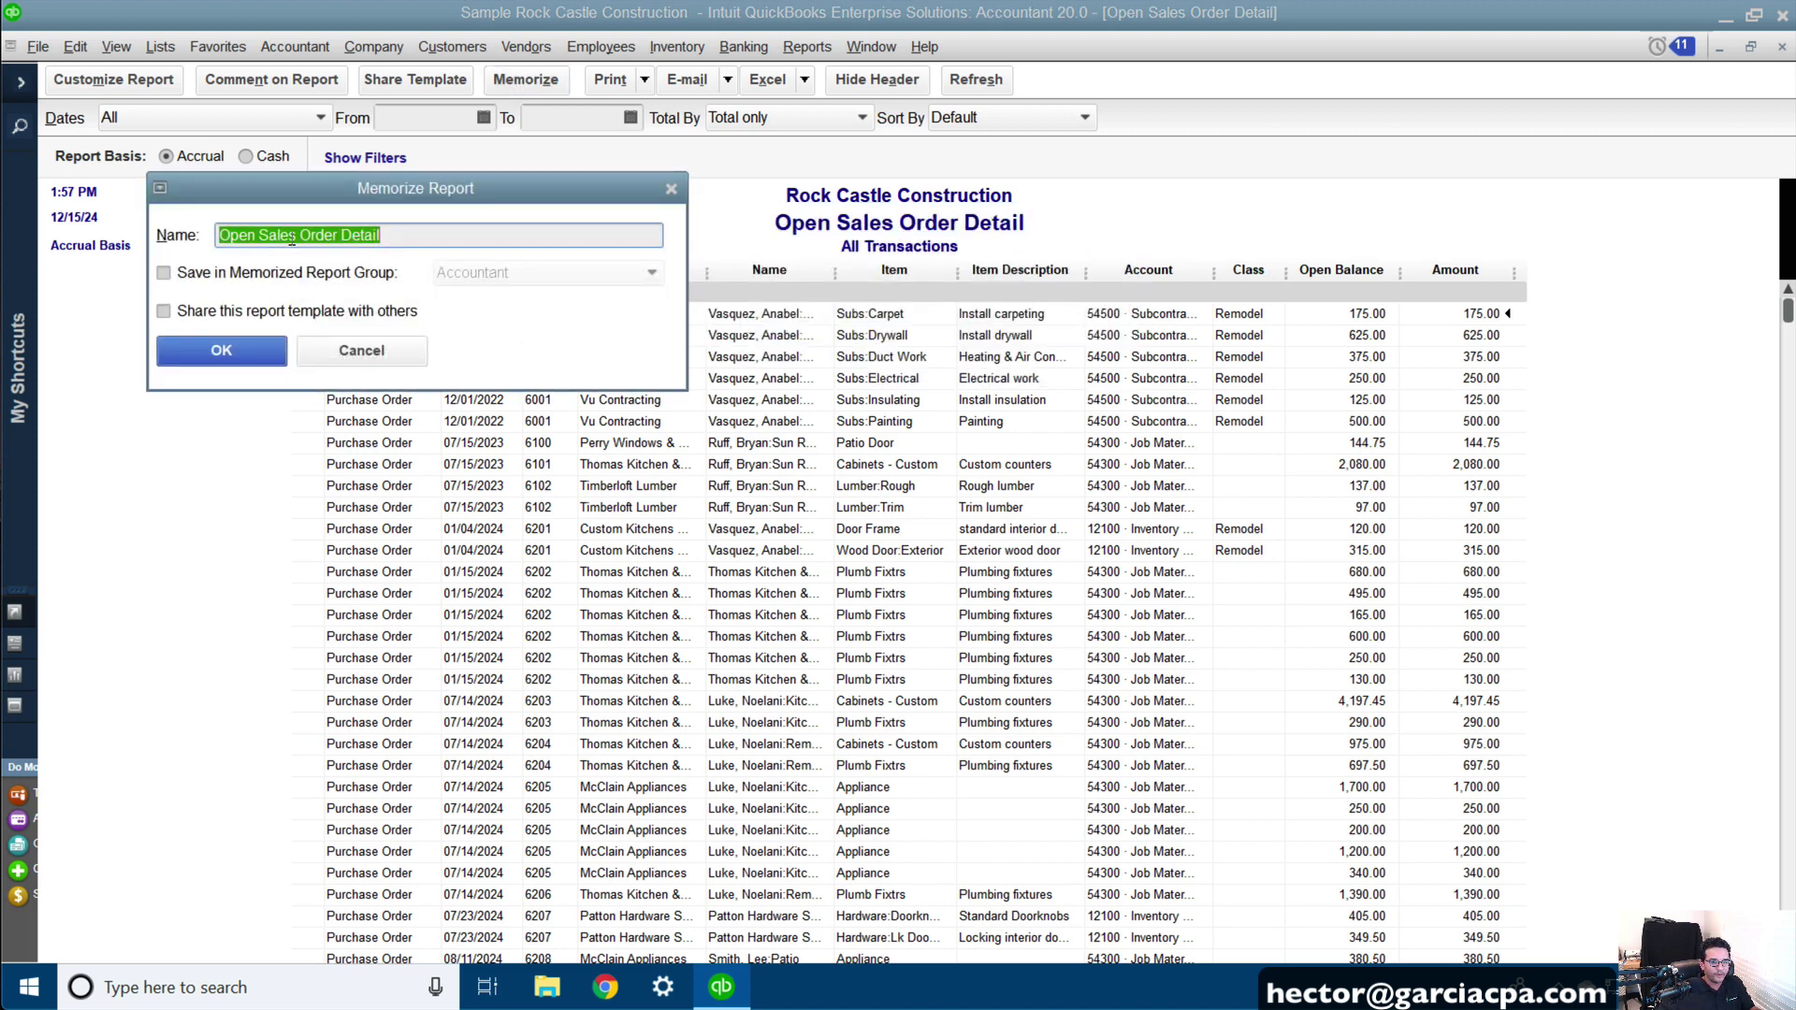
pyautogui.moveTo(297, 236); pyautogui.dragTo(265, 237)
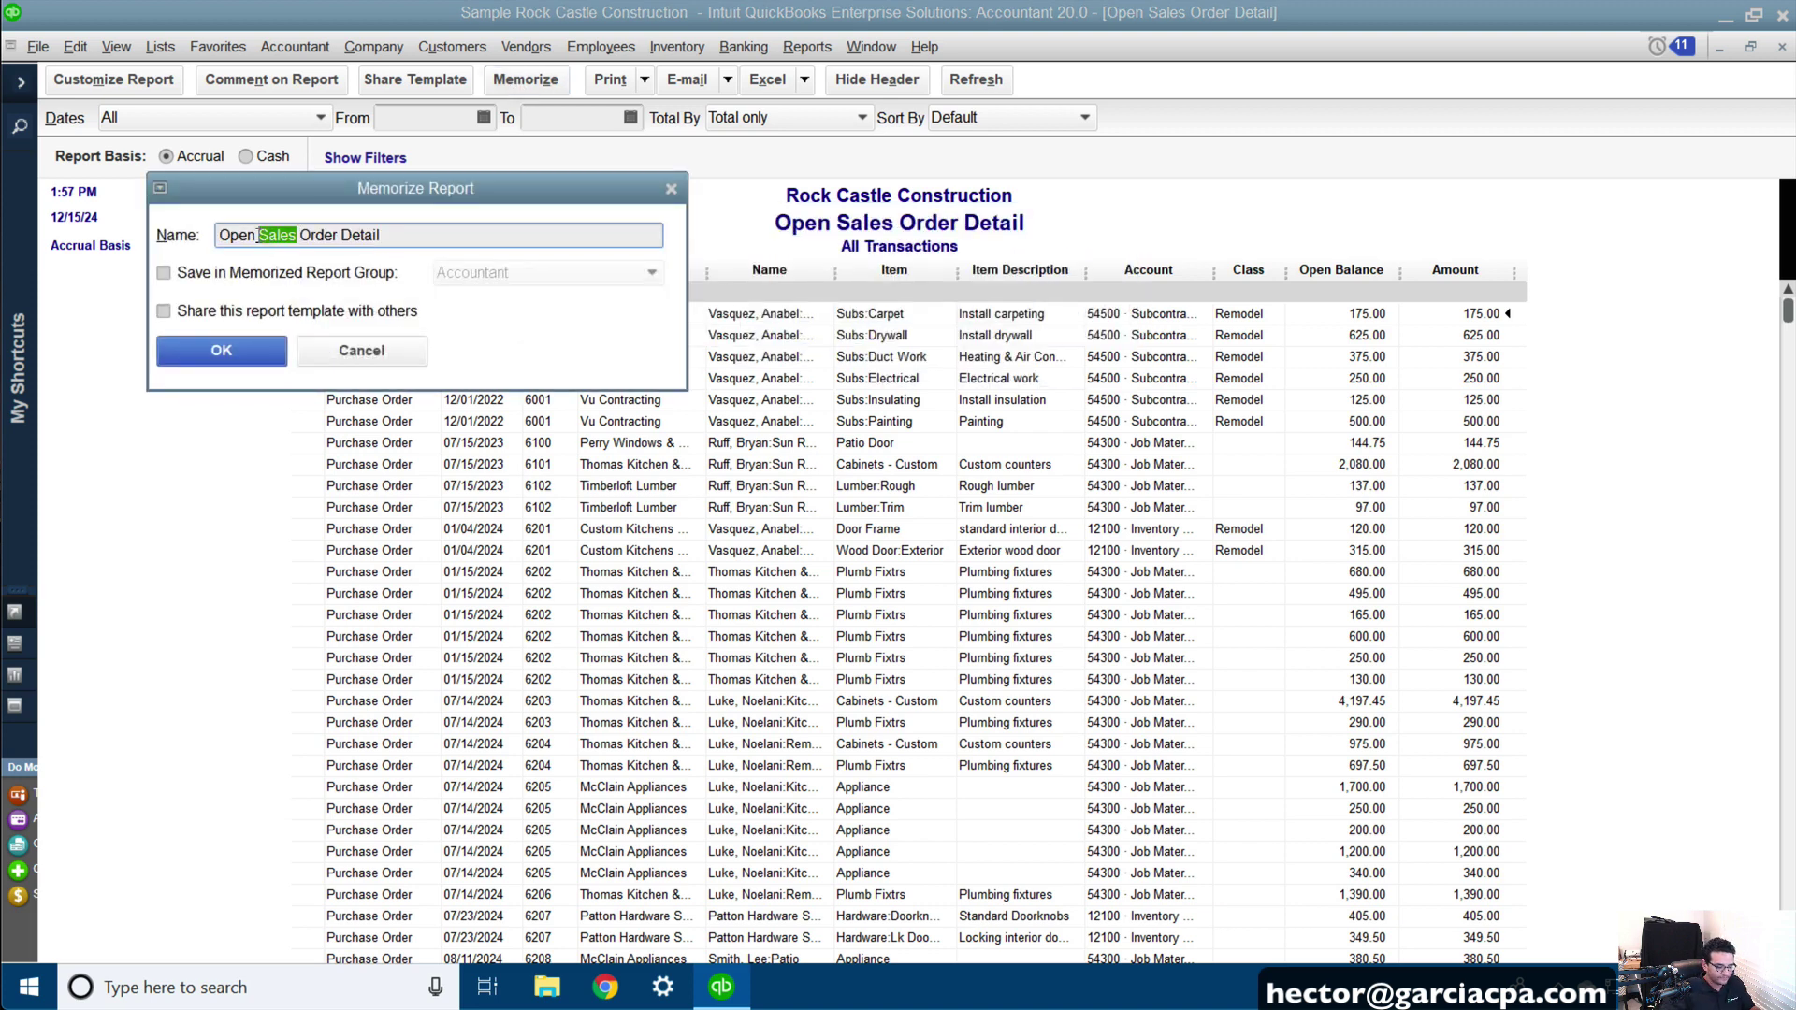
pyautogui.write('Purchase')
pyautogui.click(221, 349)
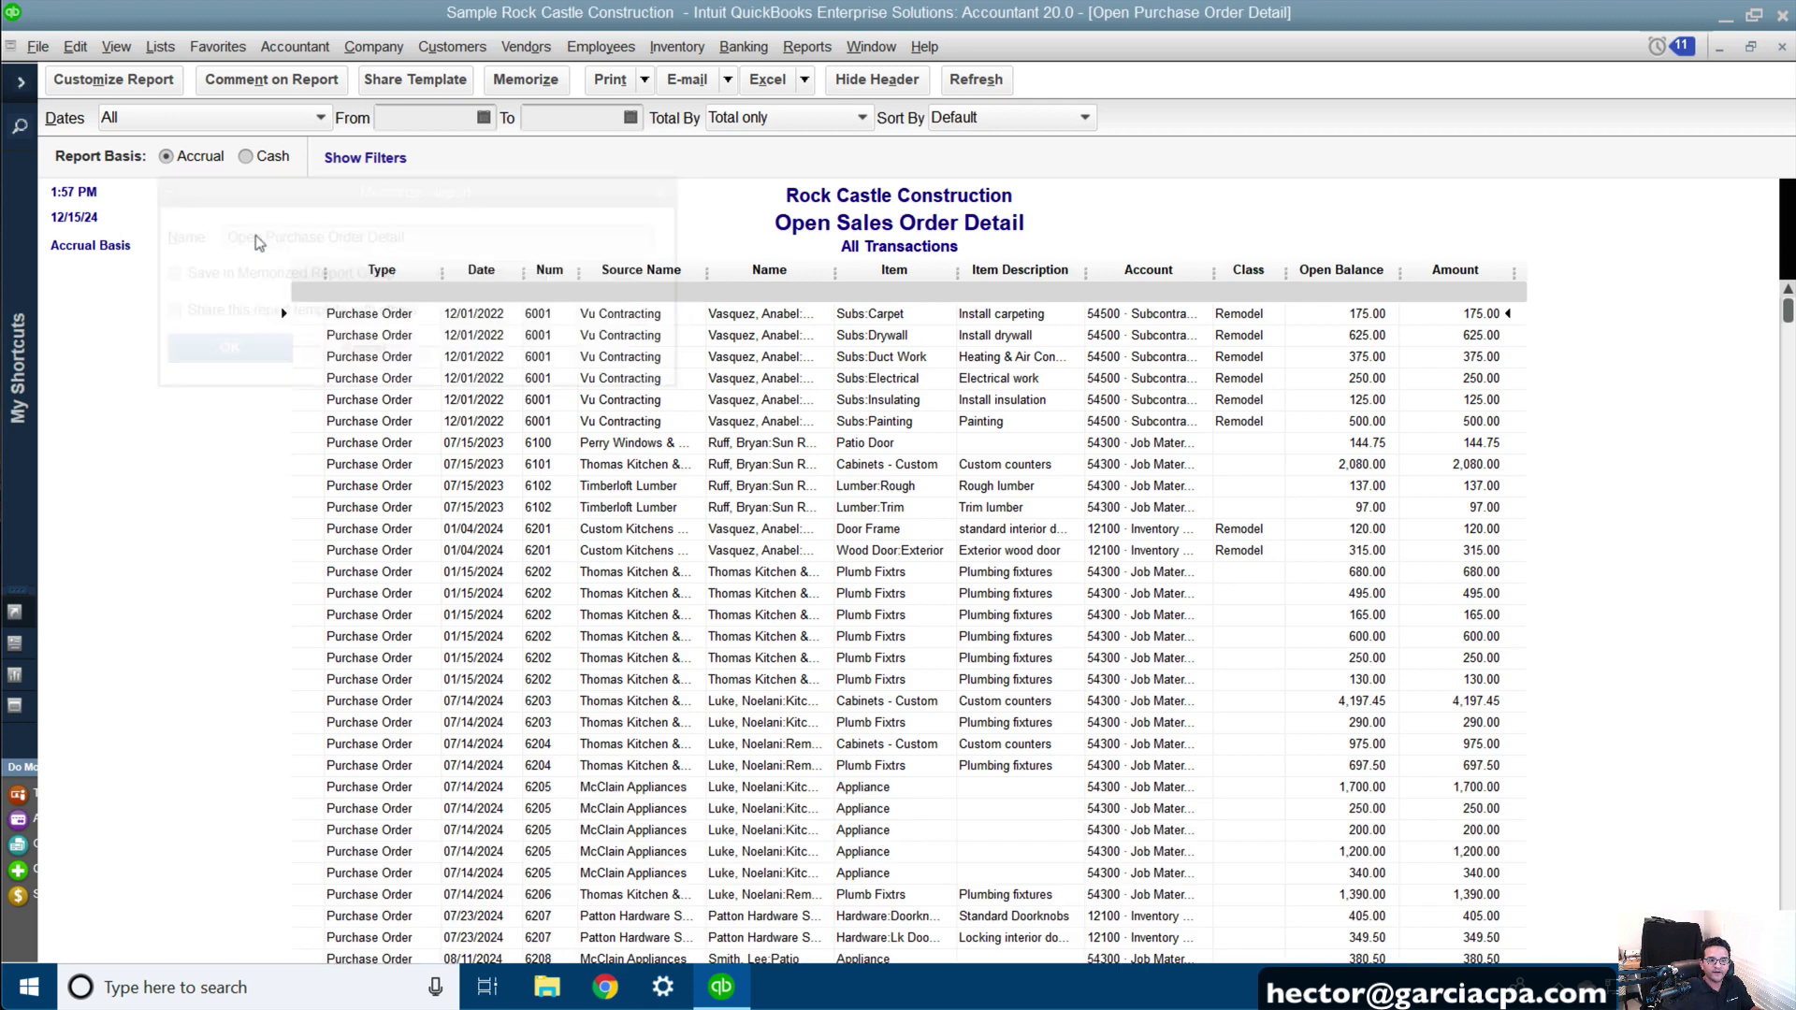
# - Look at the report's Excel export options, dismiss them and close the report
pyautogui.click(768, 82)
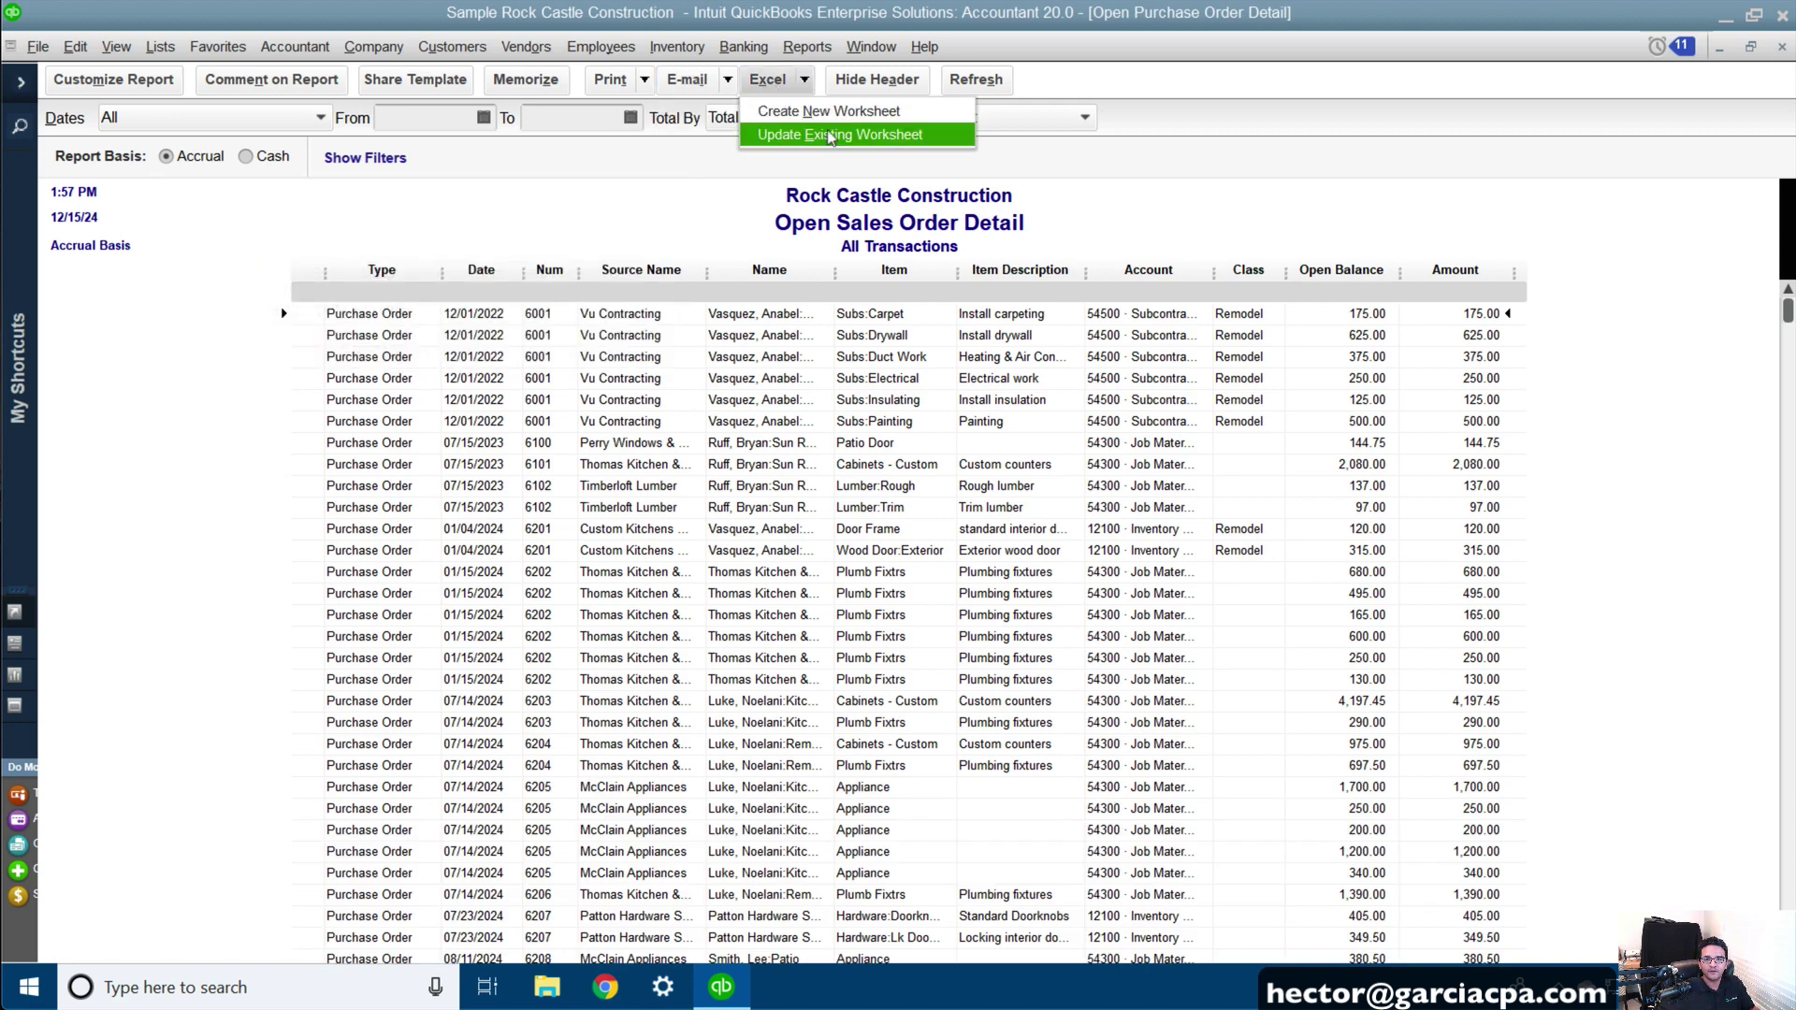
pyautogui.press('Escape')
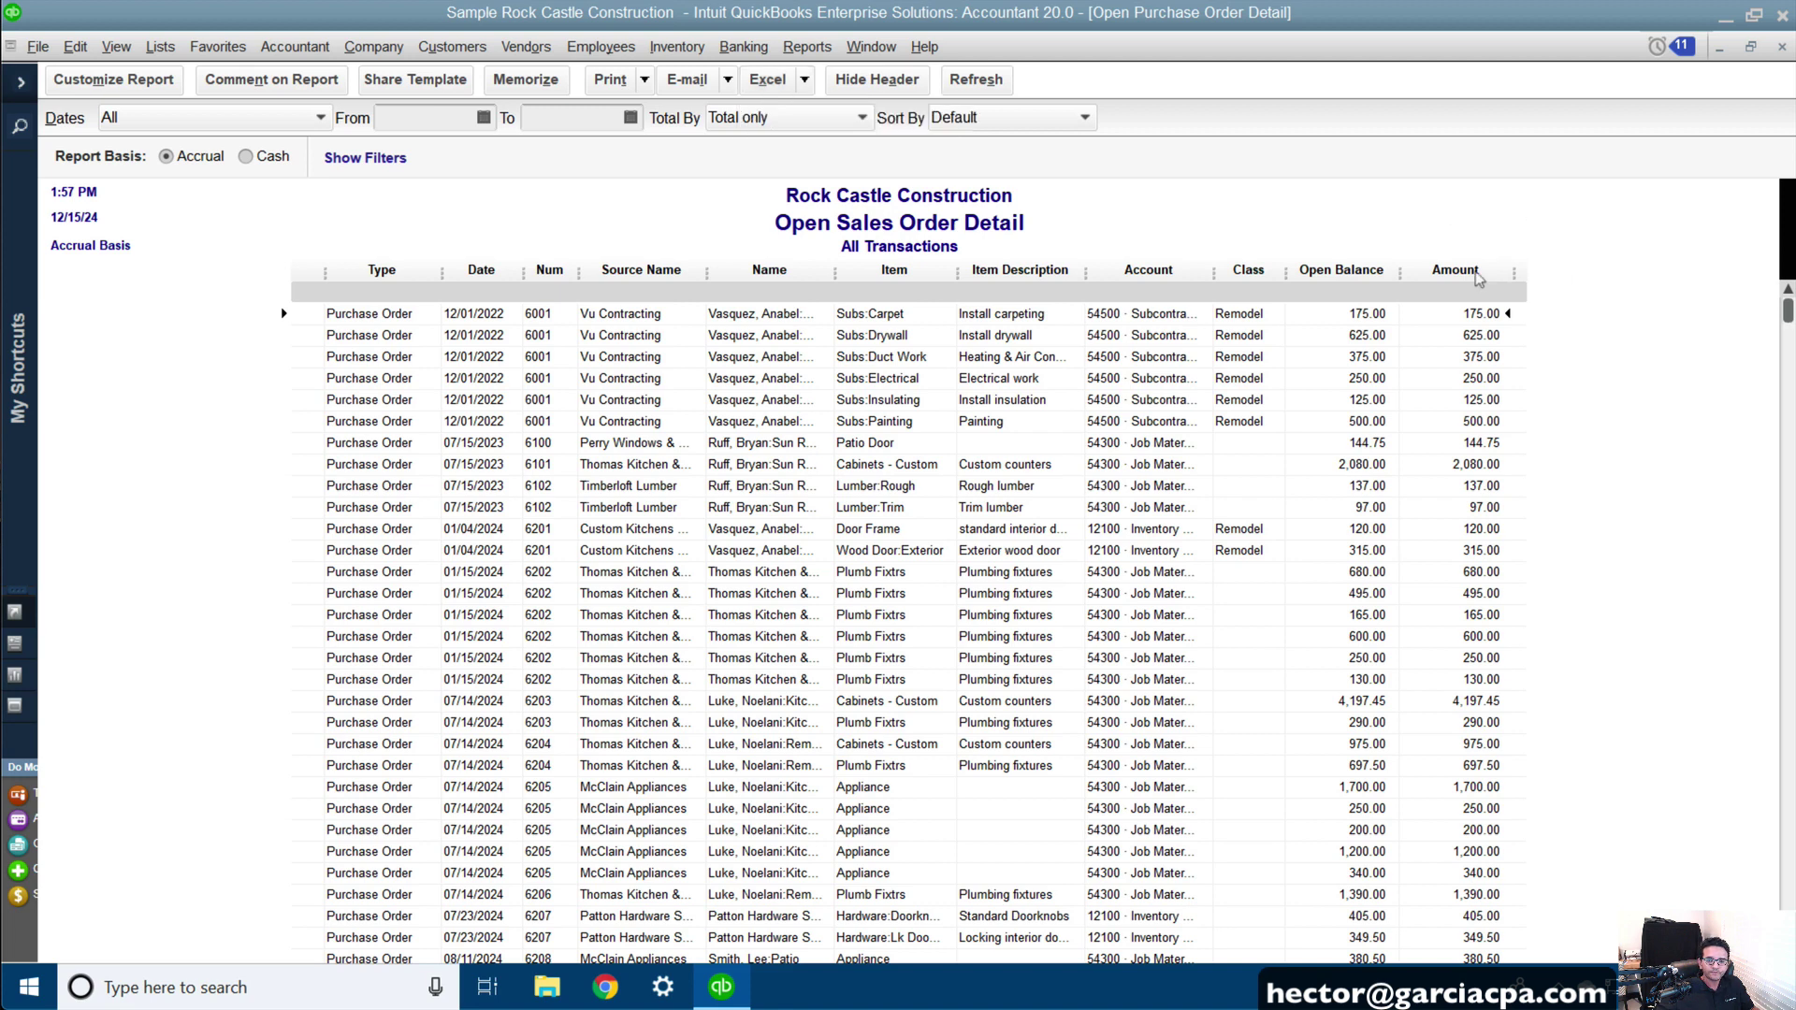
pyautogui.press('Escape')
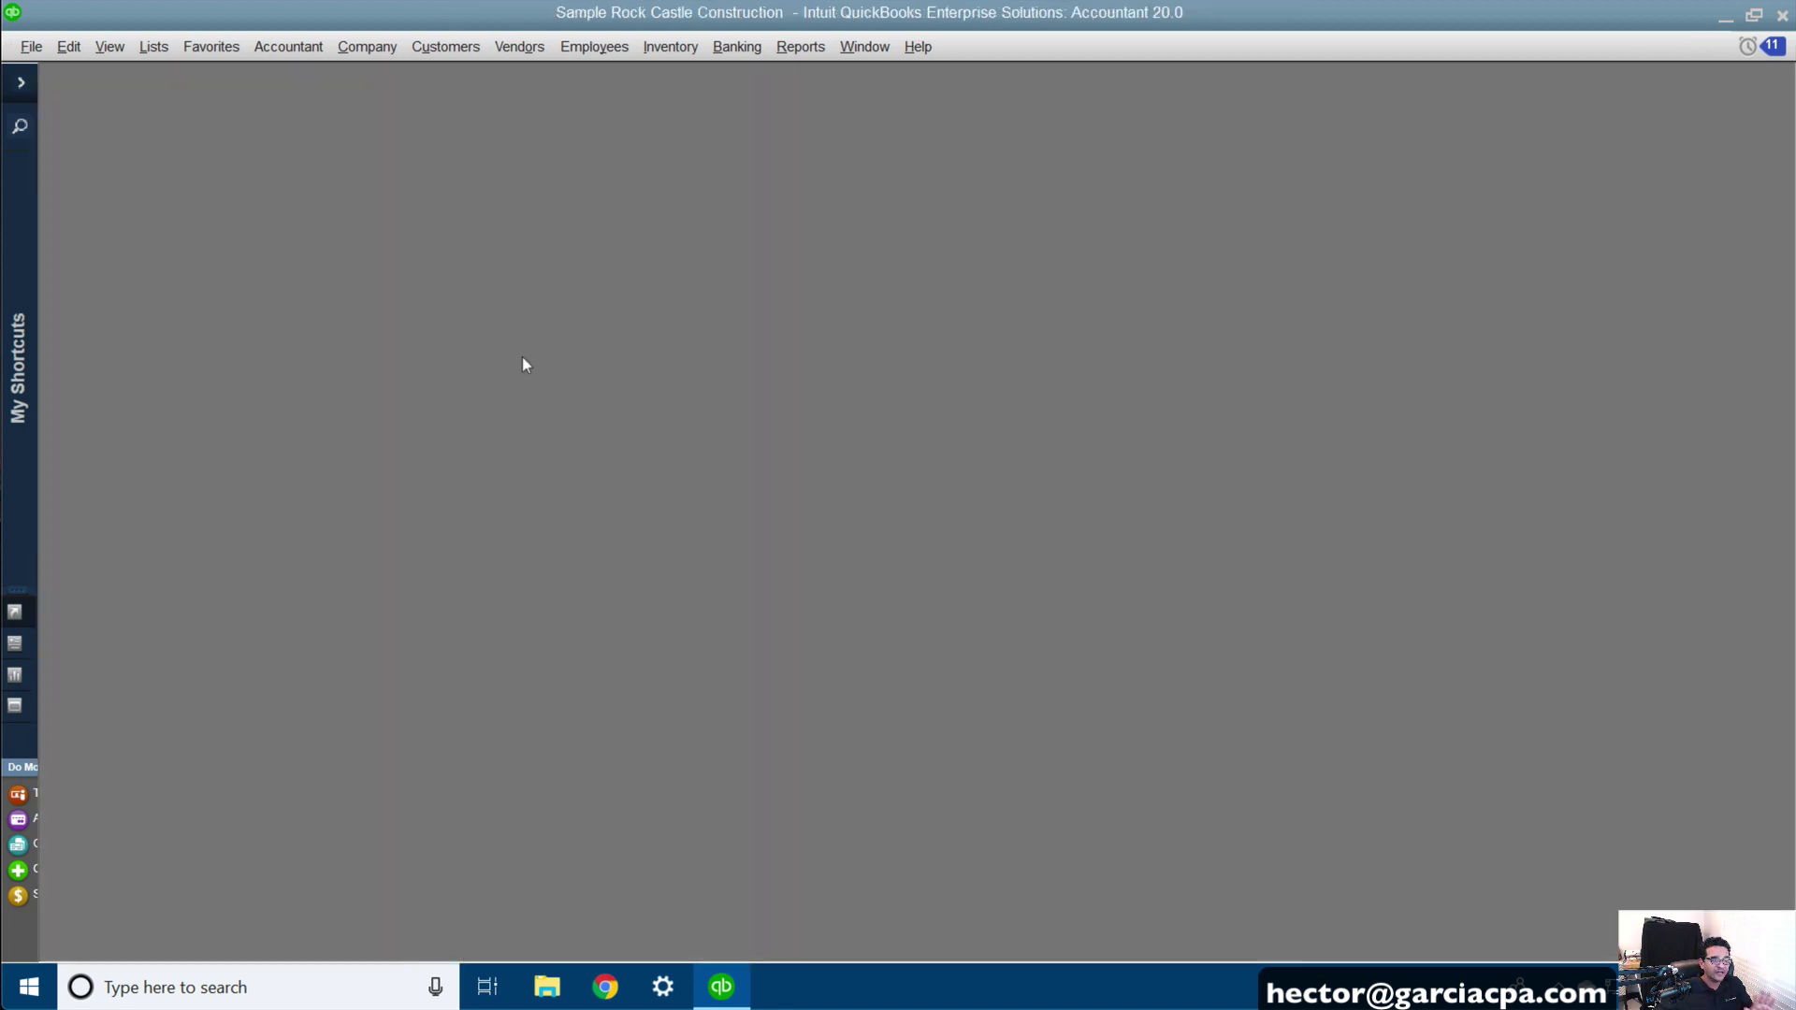
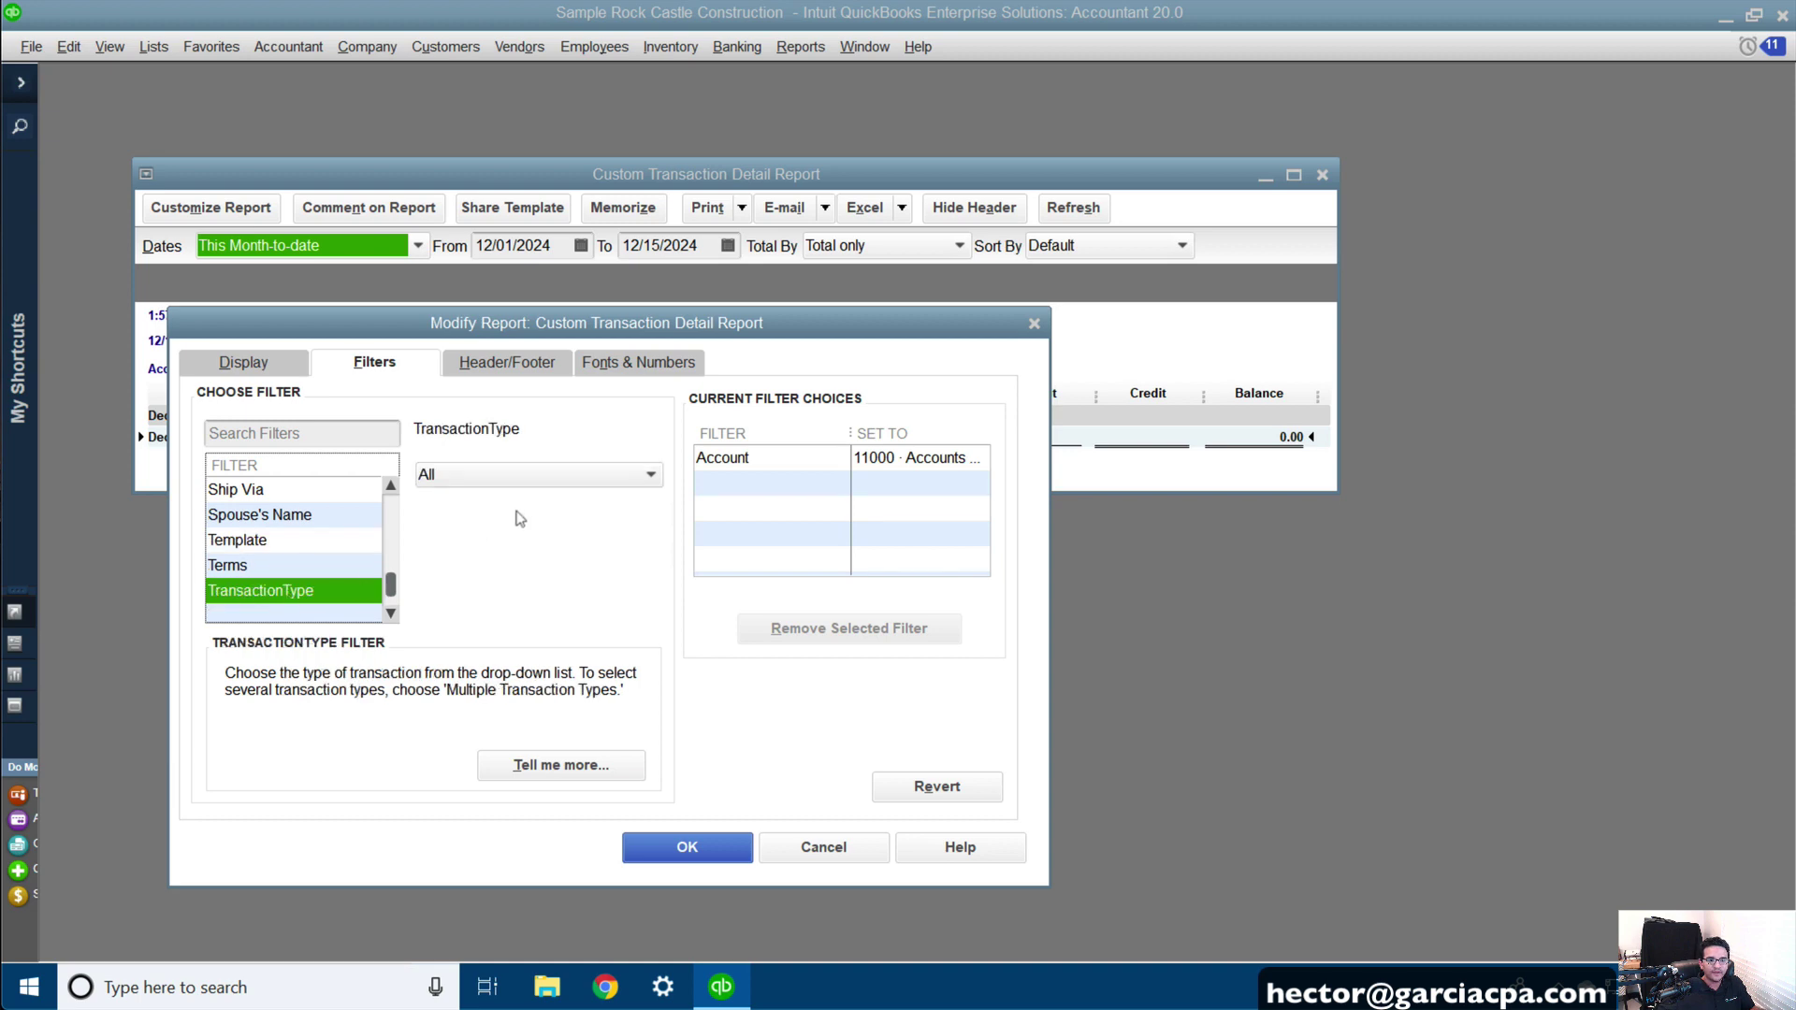
# - Filter the accounts receivable report to multiple transaction types, all except Invoice and Credit Memo, and show all dates
pyautogui.click(497, 481)
pyautogui.click(502, 530)
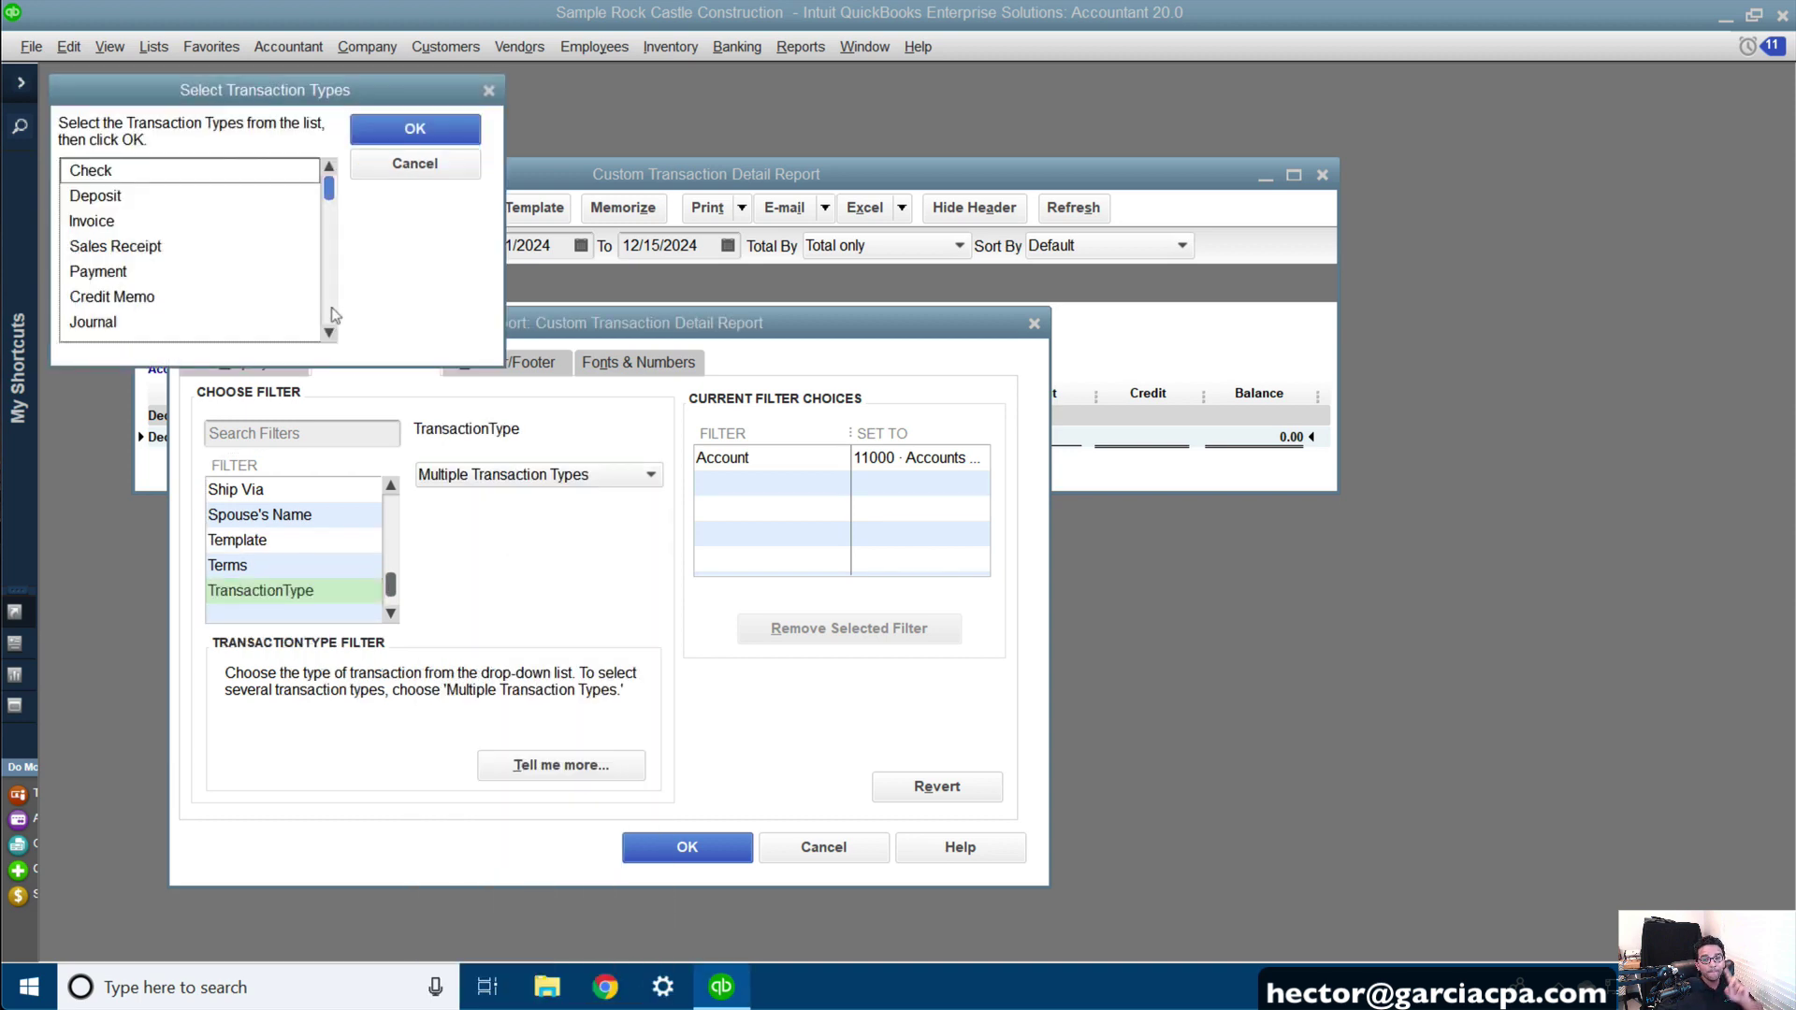
pyautogui.moveTo(67, 178); pyautogui.dragTo(75, 426)
pyautogui.moveTo(329, 307); pyautogui.dragTo(328, 187)
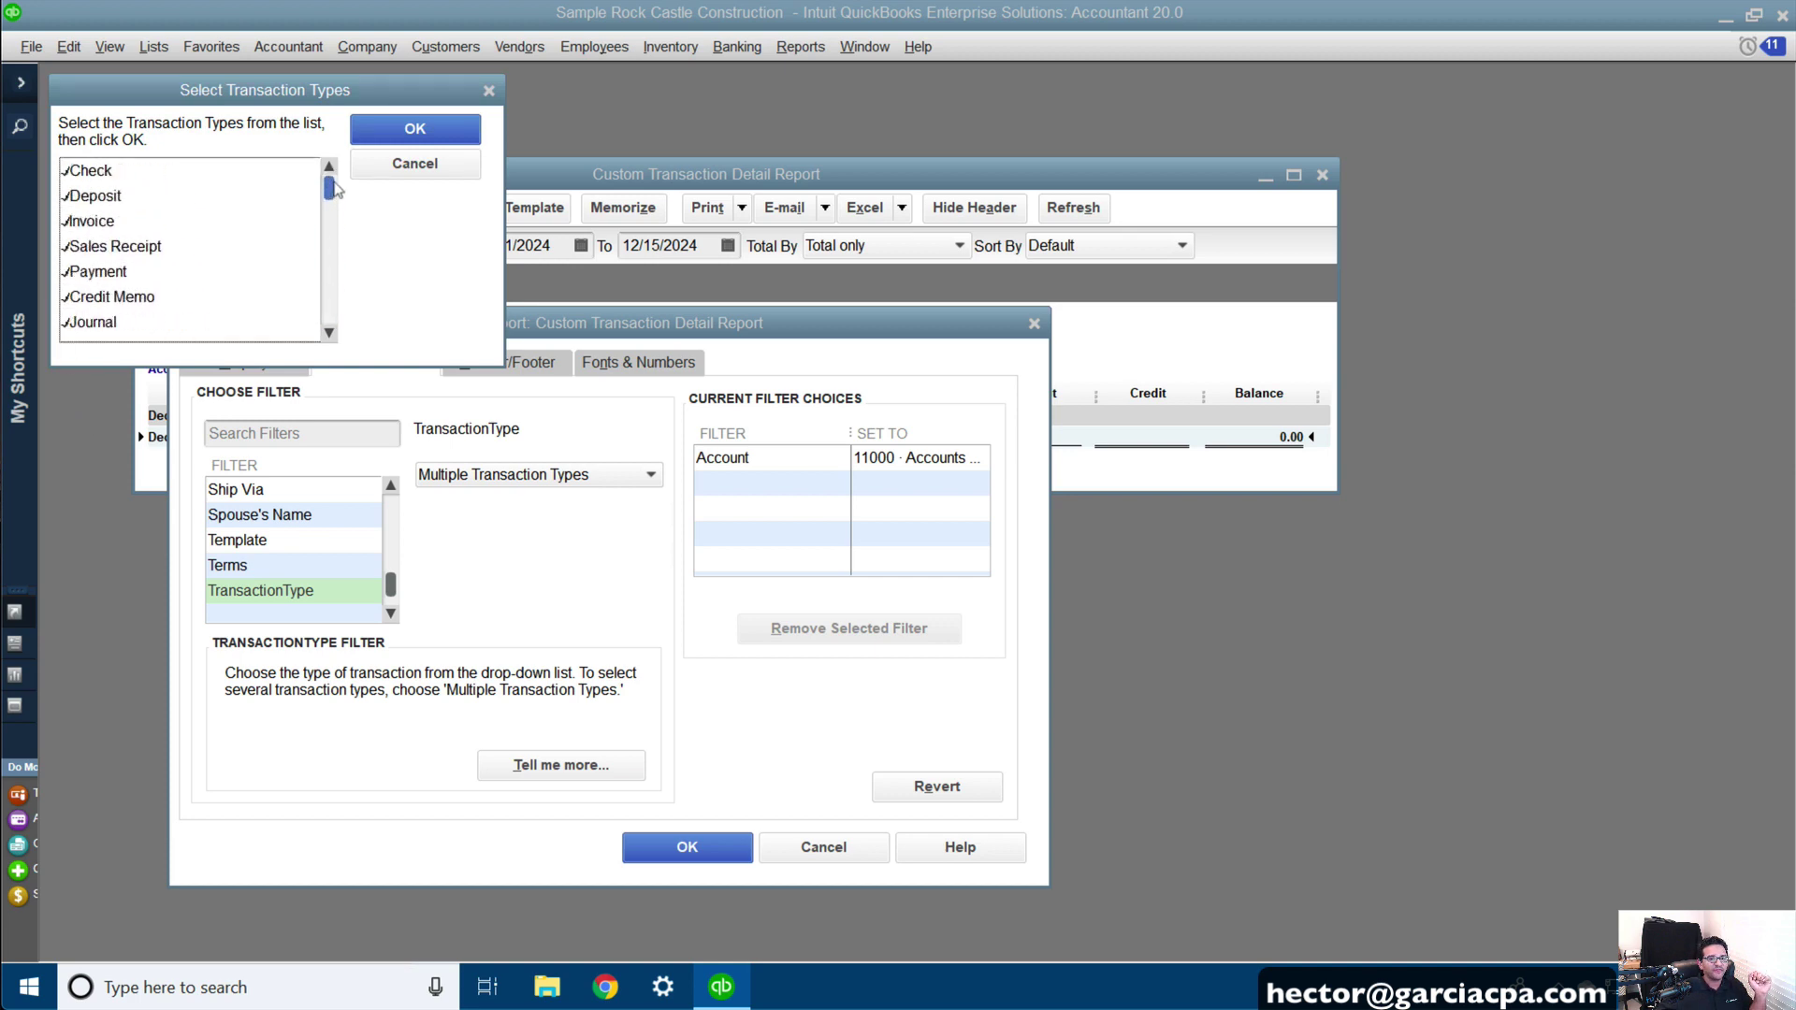
pyautogui.click(77, 225)
pyautogui.click(138, 299)
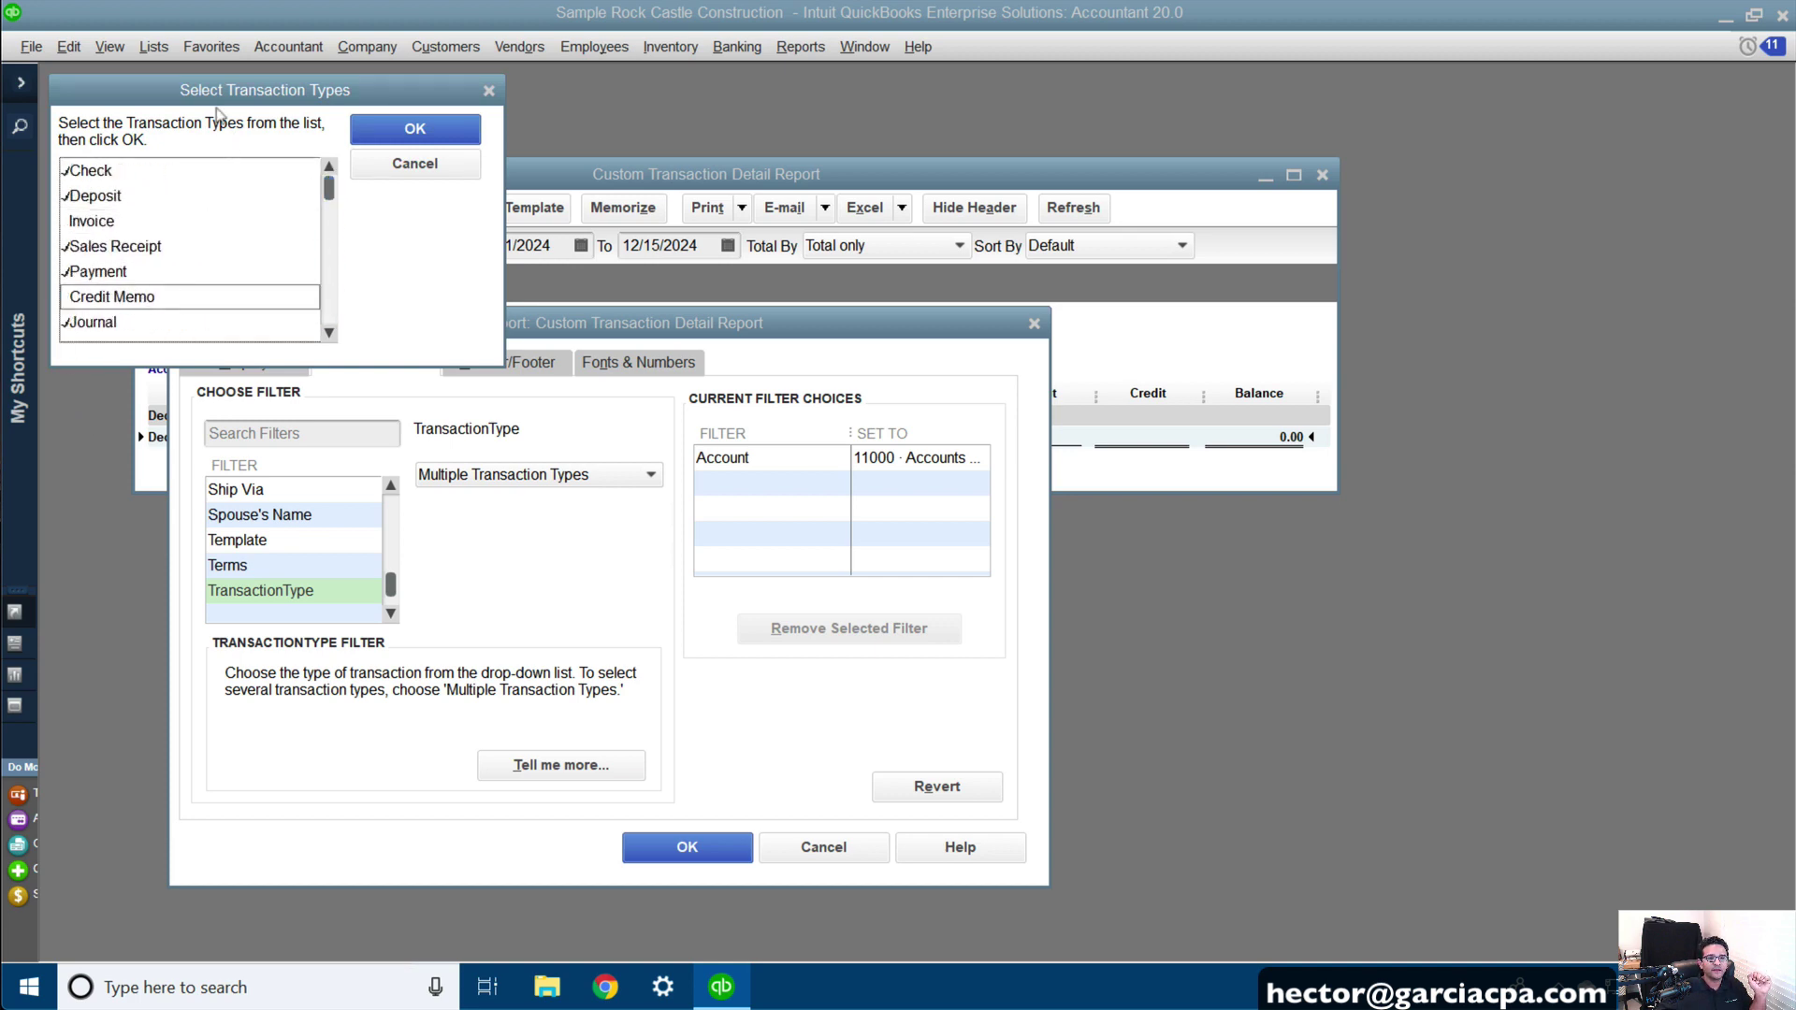
pyautogui.moveTo(217, 90); pyautogui.dragTo(1258, 345)
pyautogui.click(1456, 383)
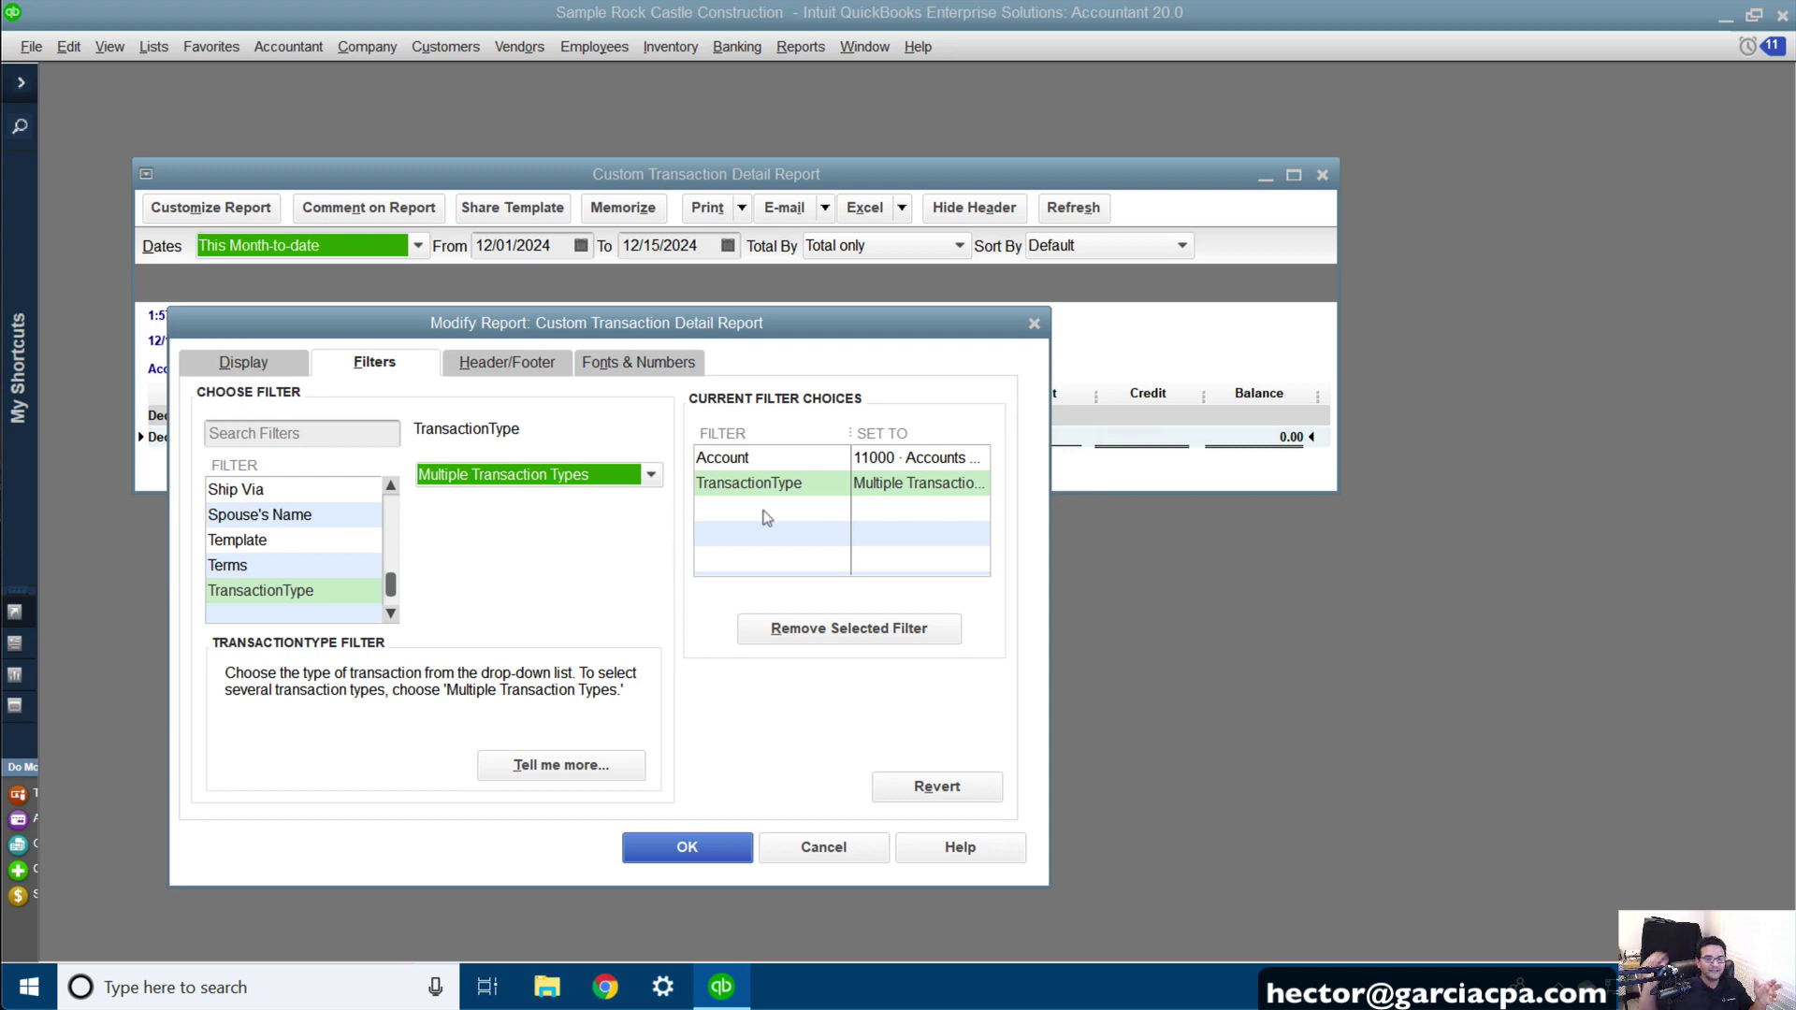
pyautogui.click(673, 848)
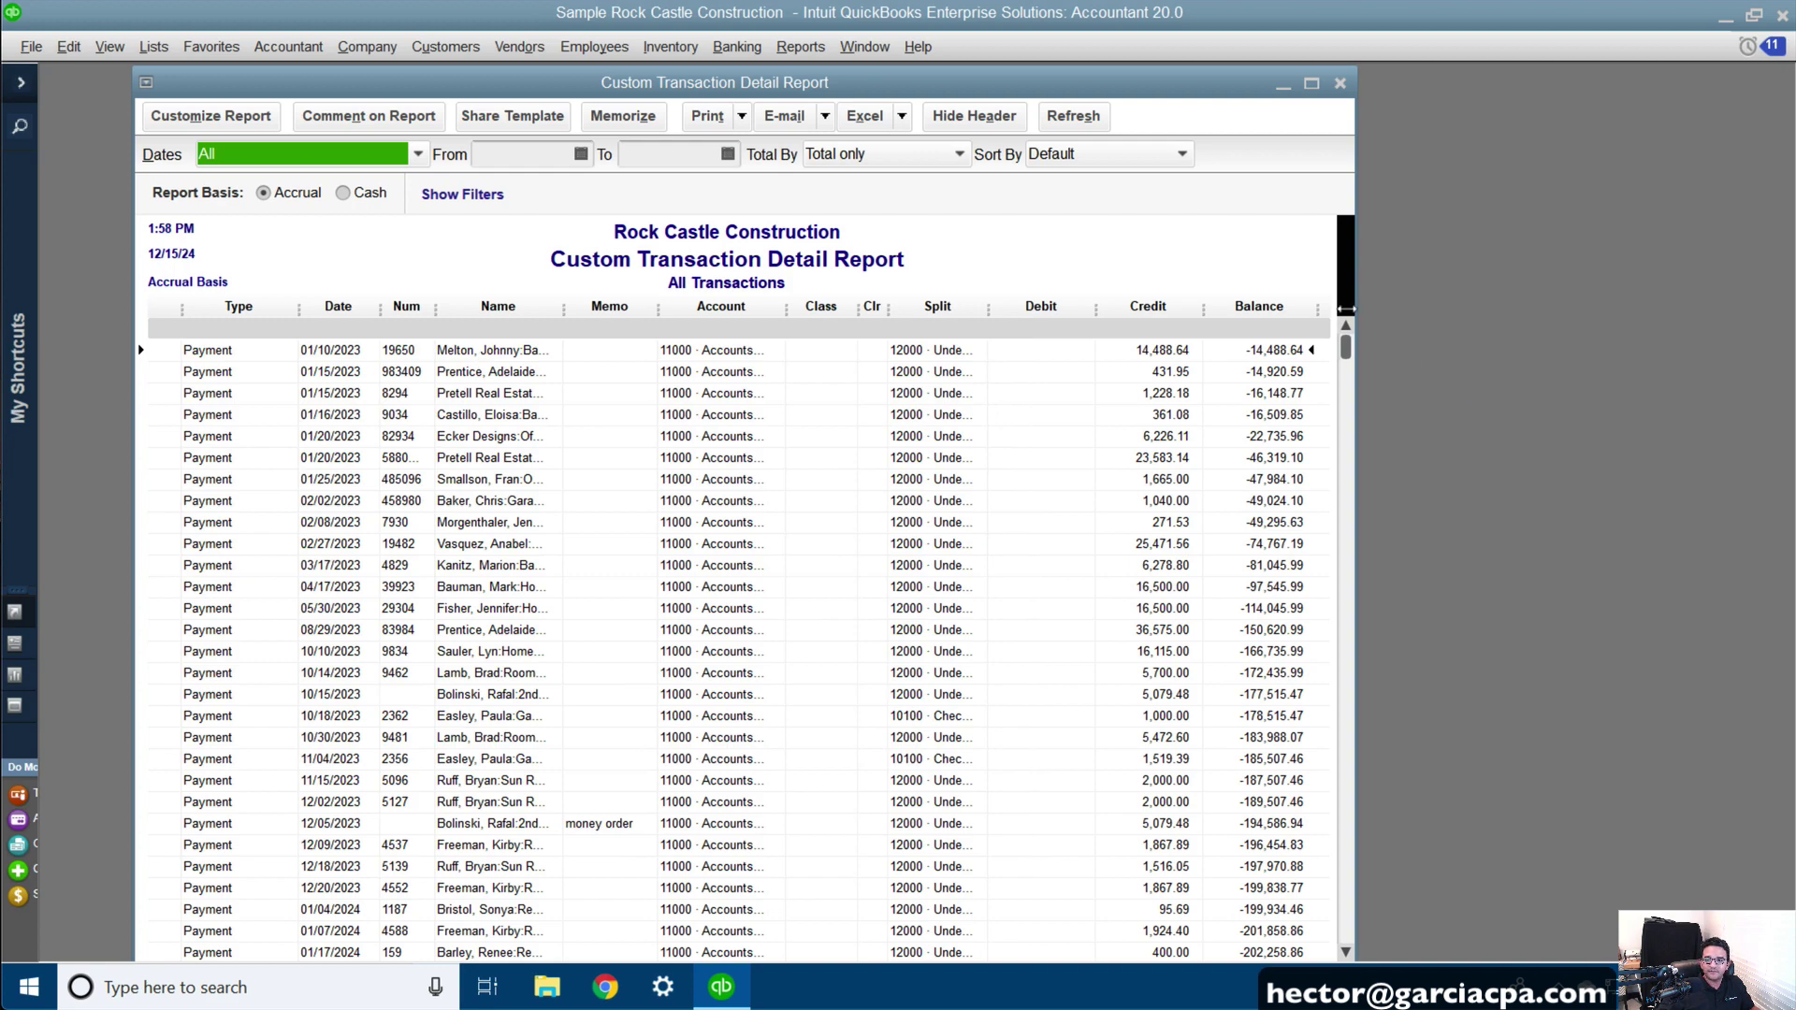
# - Maximize the report window, add the Open Balance column and look through the listed transactions
pyautogui.click(1311, 83)
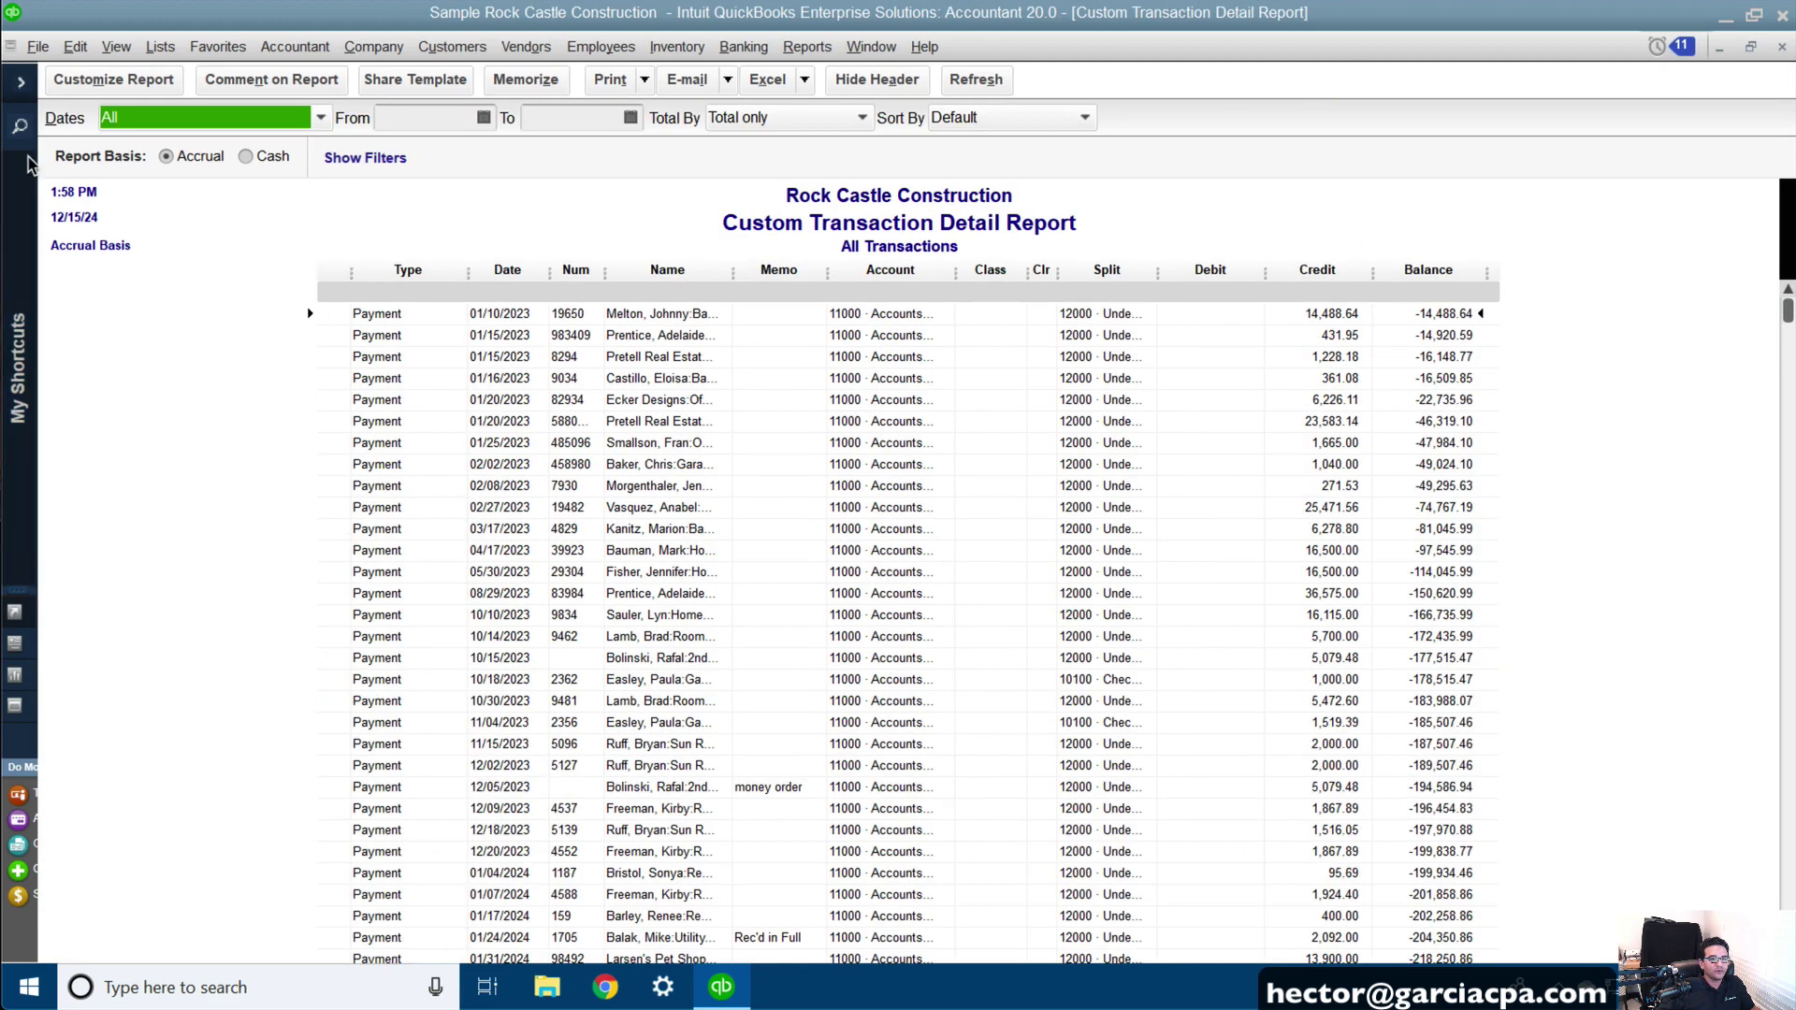
pyautogui.click(93, 82)
pyautogui.click(290, 625)
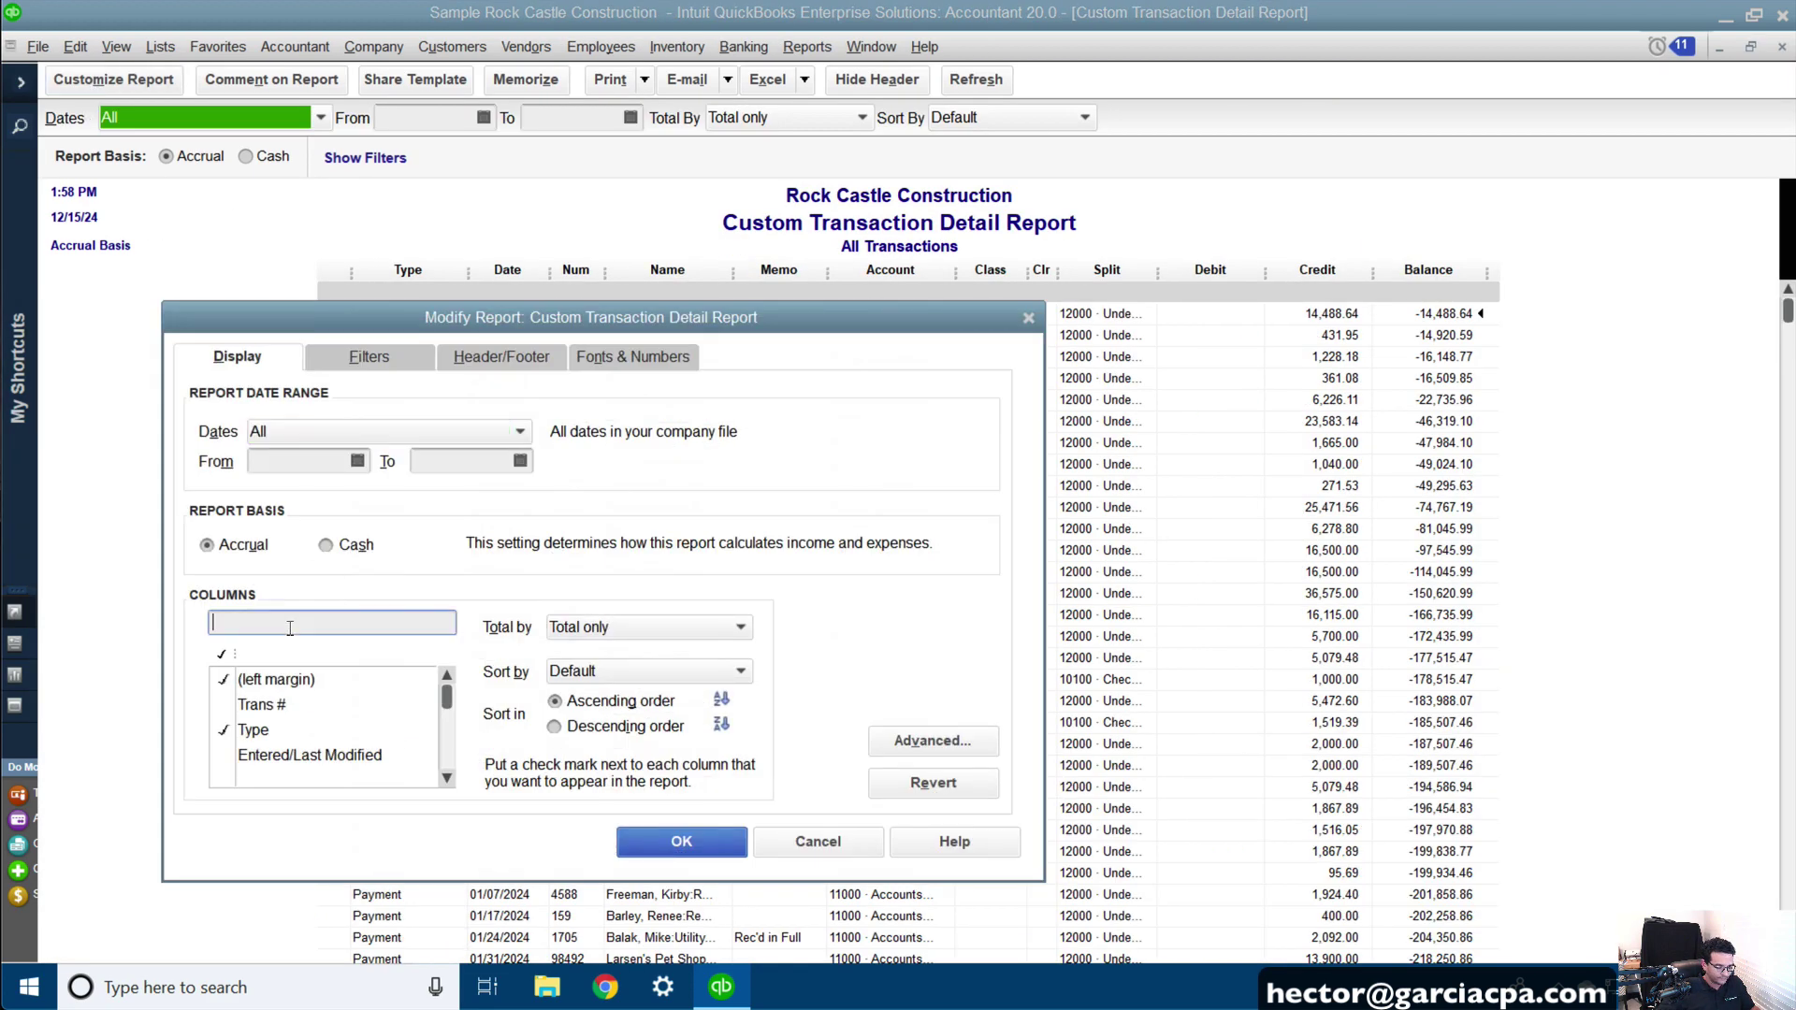
pyautogui.write('open')
pyautogui.click(221, 679)
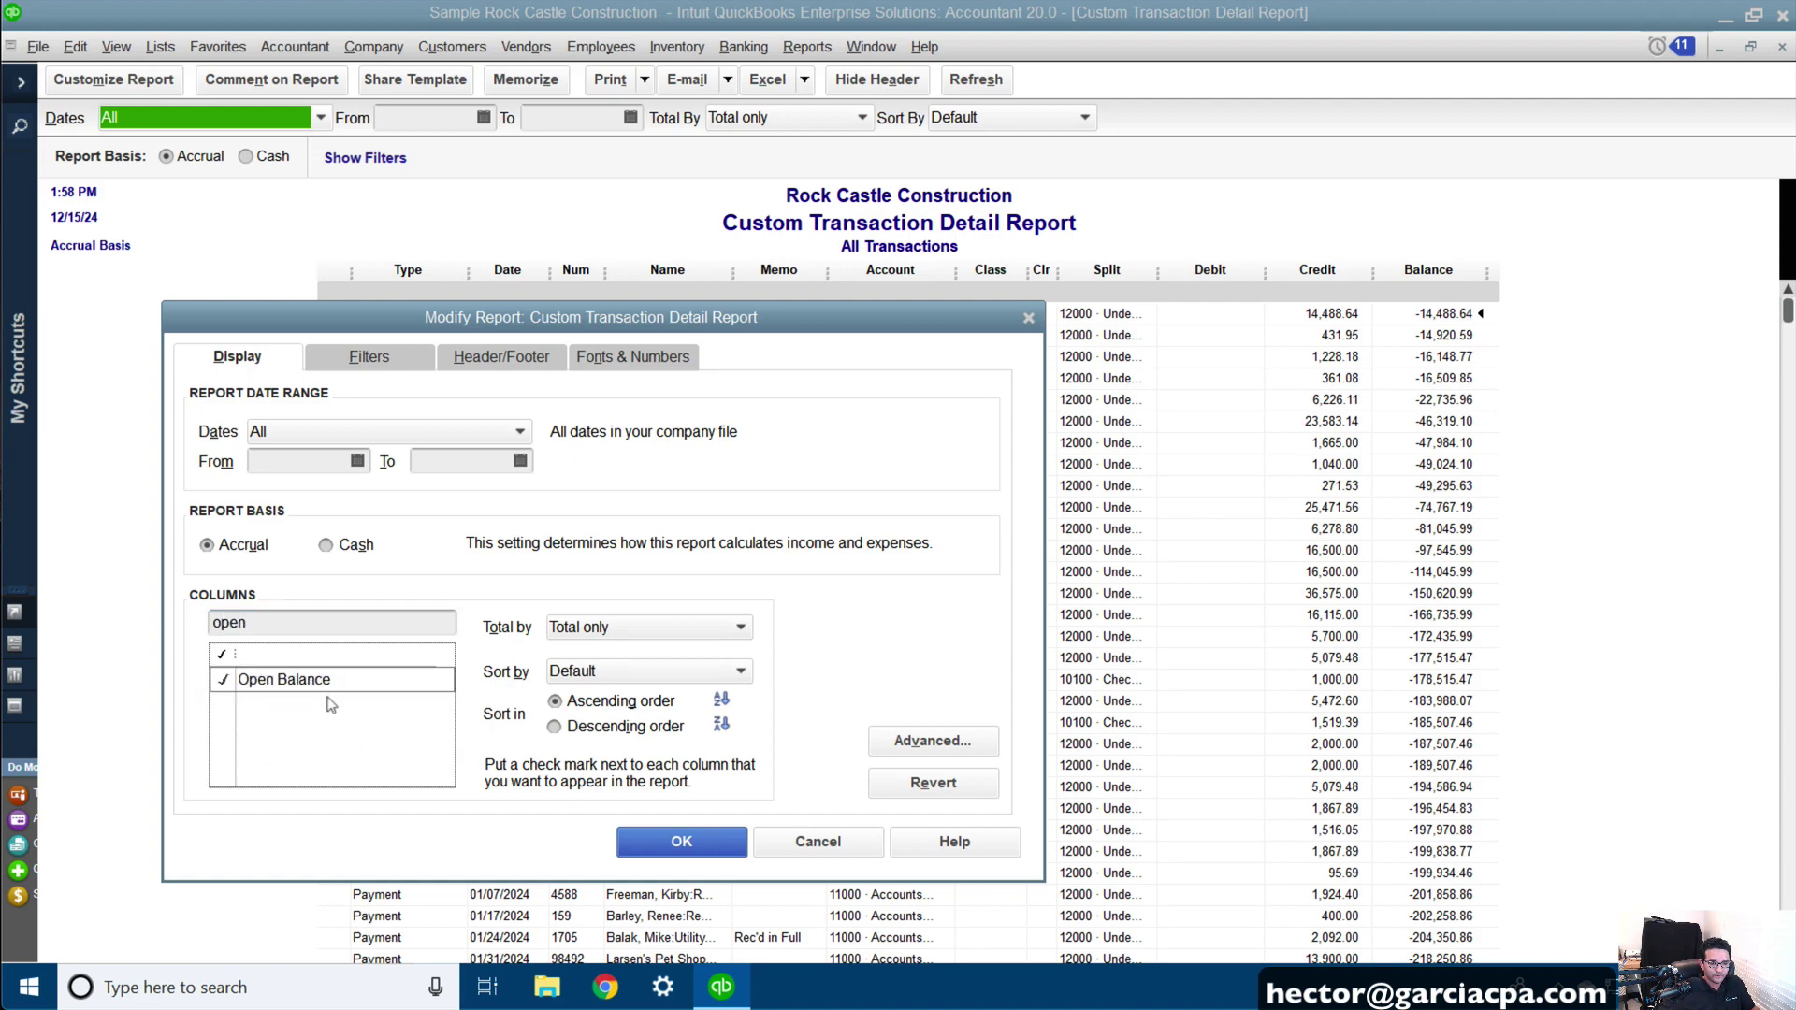
pyautogui.click(681, 840)
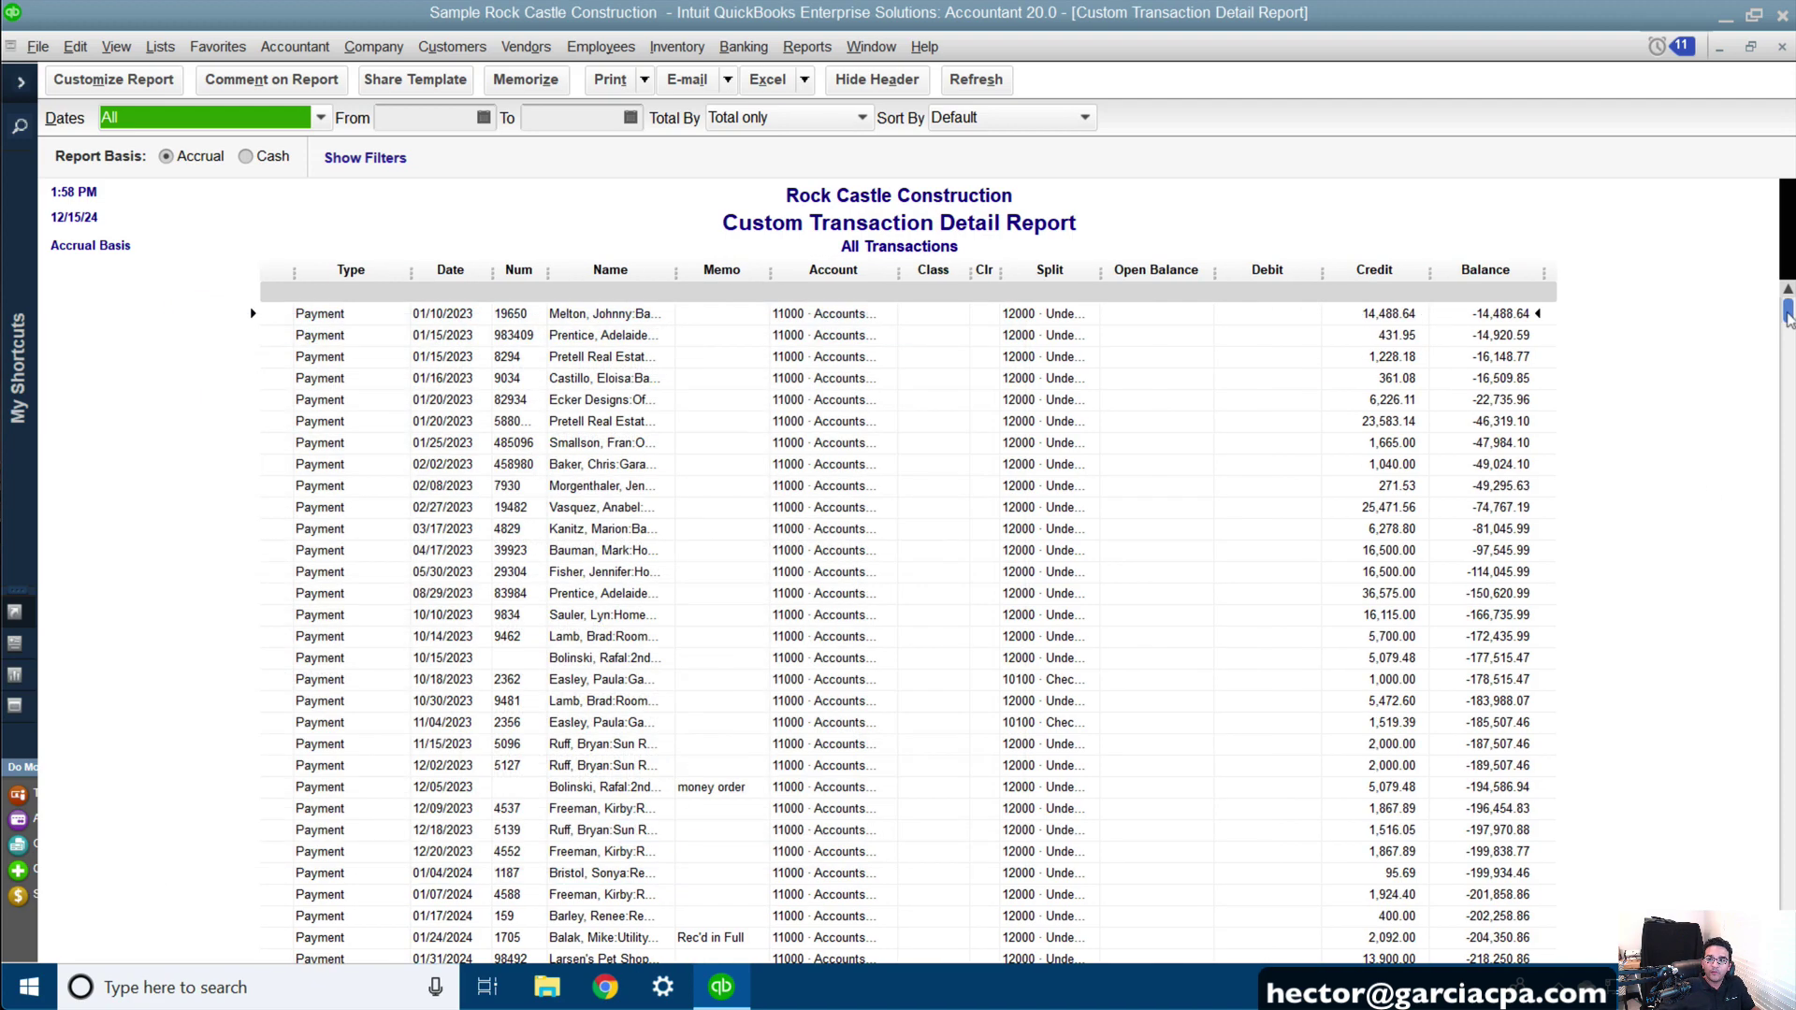
pyautogui.moveTo(1788, 318); pyautogui.dragTo(1763, 718)
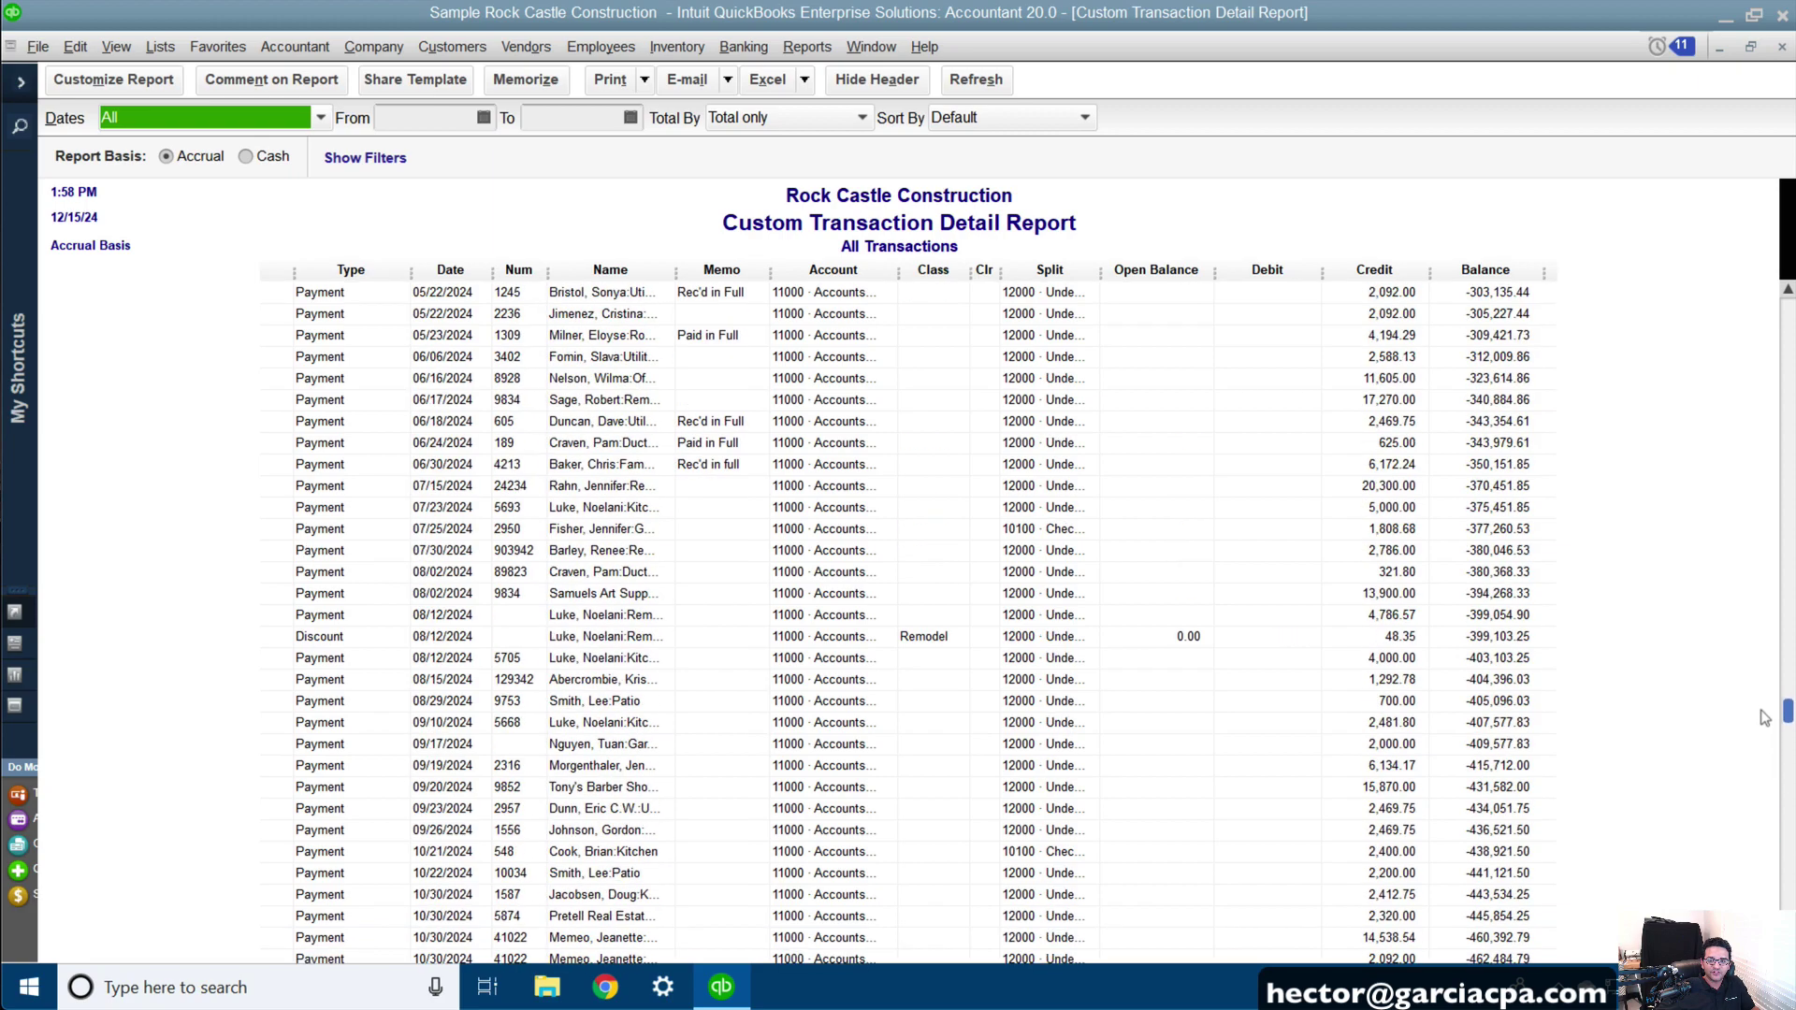
pyautogui.scroll(-10, 1184, 621)
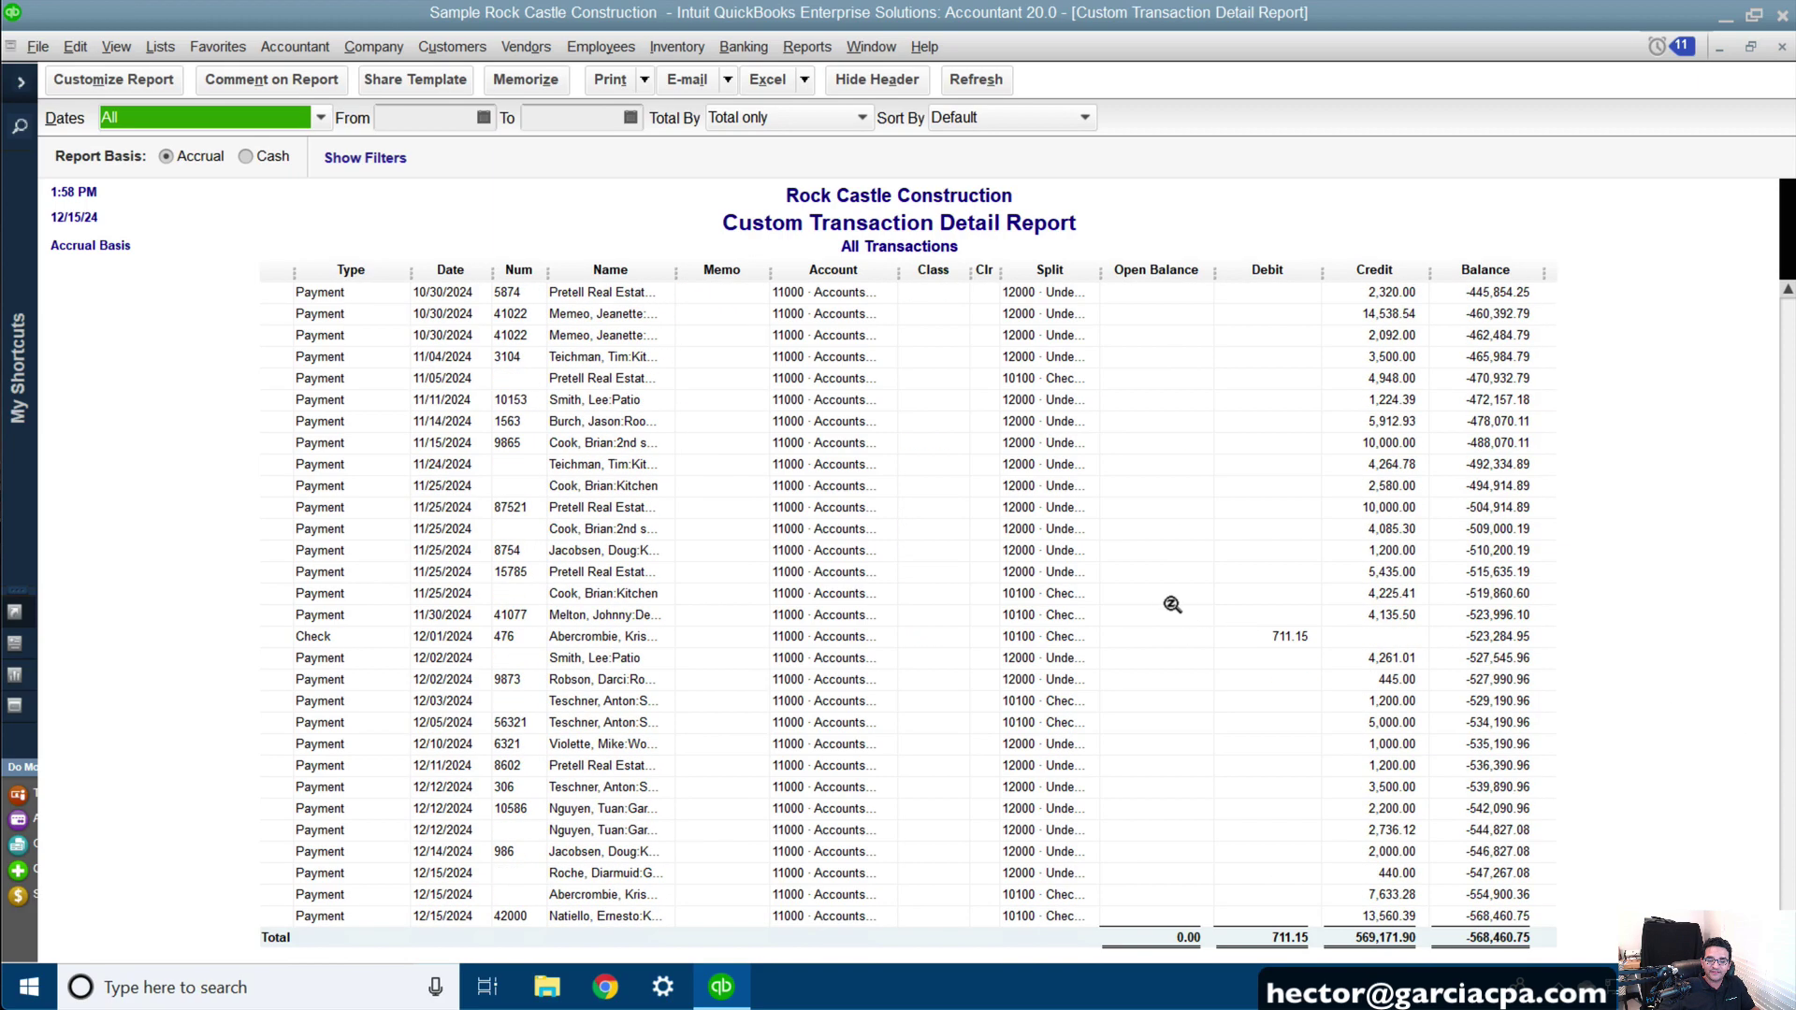
pyautogui.scroll(20, 1173, 589)
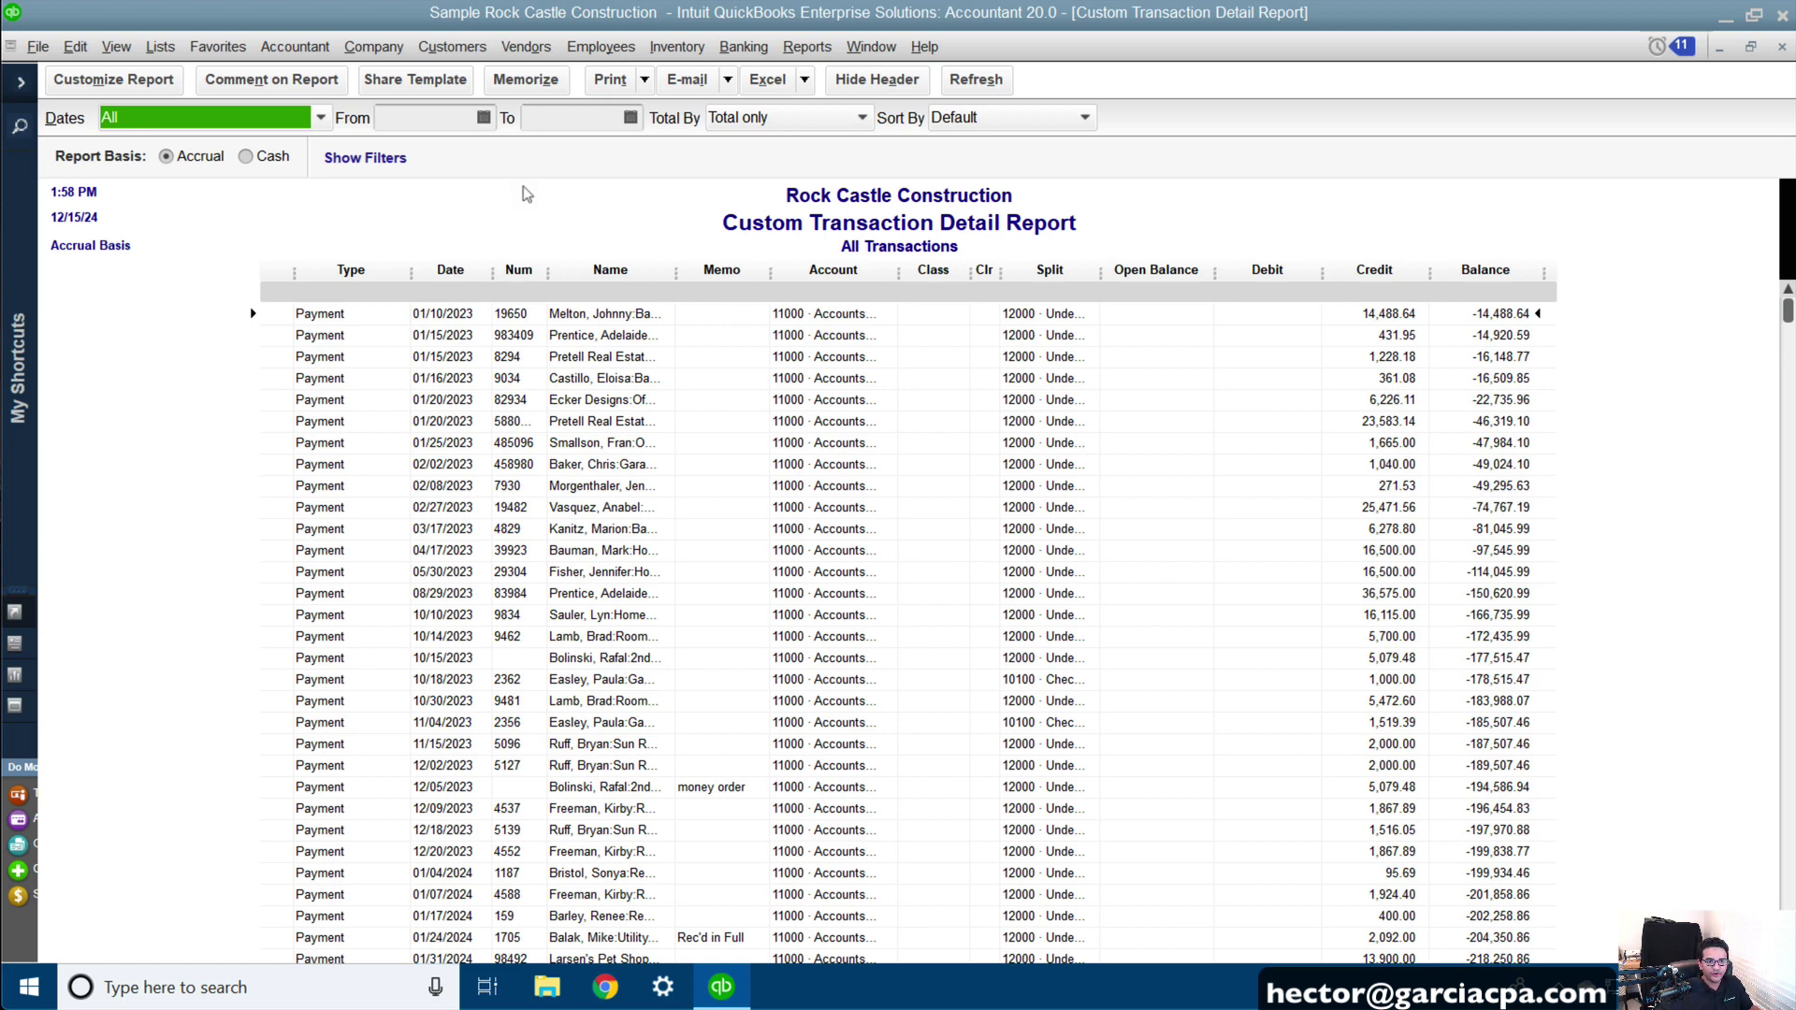
# - Start a general journal entry crediting Accounts Receivable 5,000.00, with the first listed customer's Family Room job as the name
pyautogui.click(358, 52)
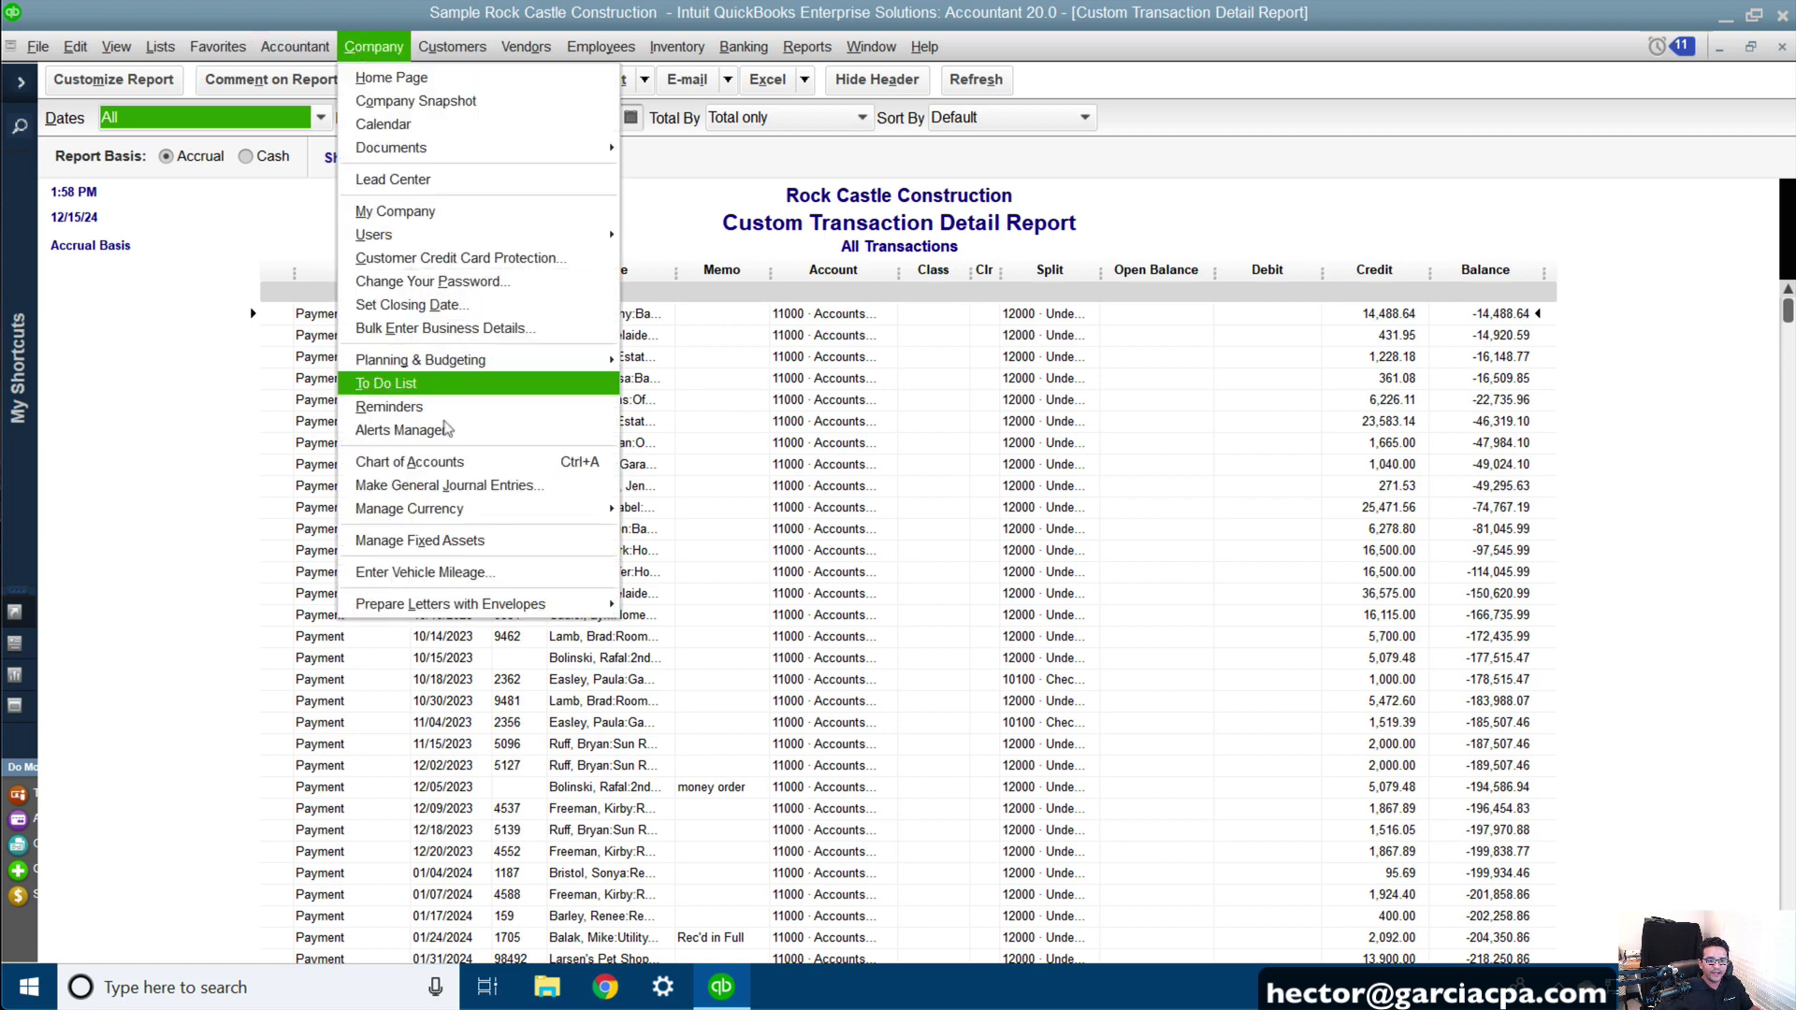
pyautogui.click(451, 484)
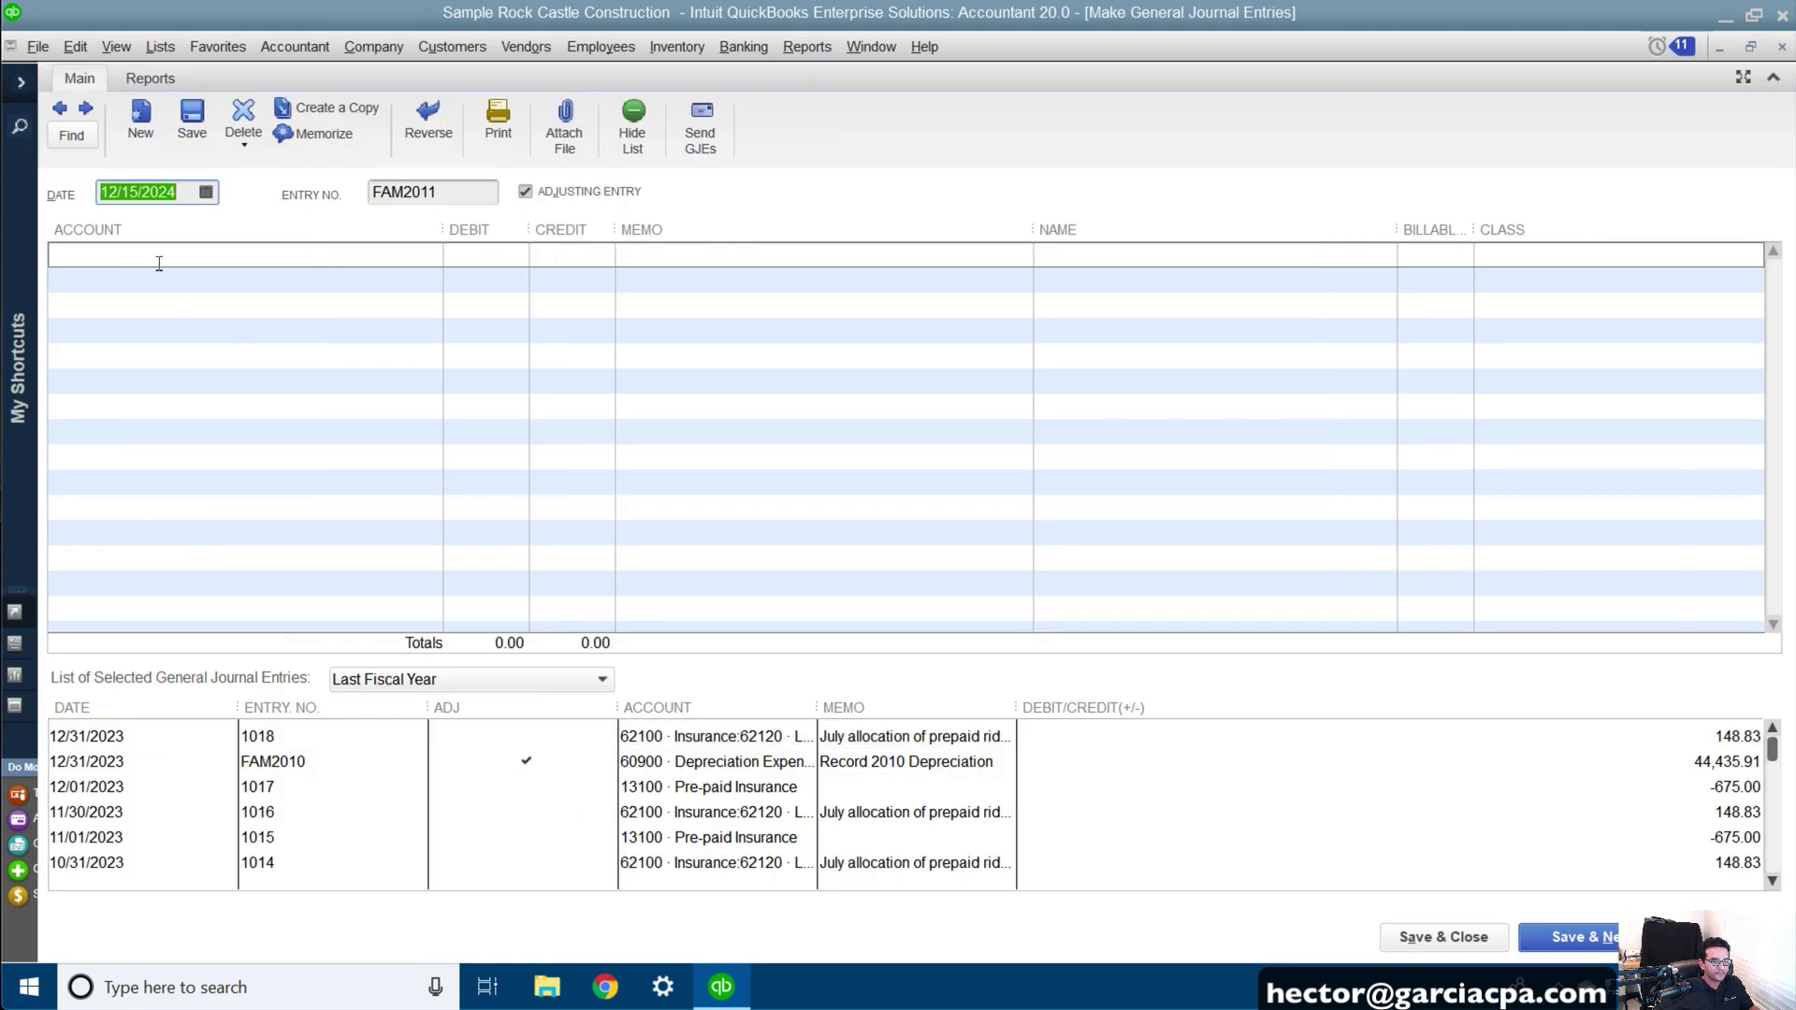
pyautogui.click(159, 263)
pyautogui.write('acc')
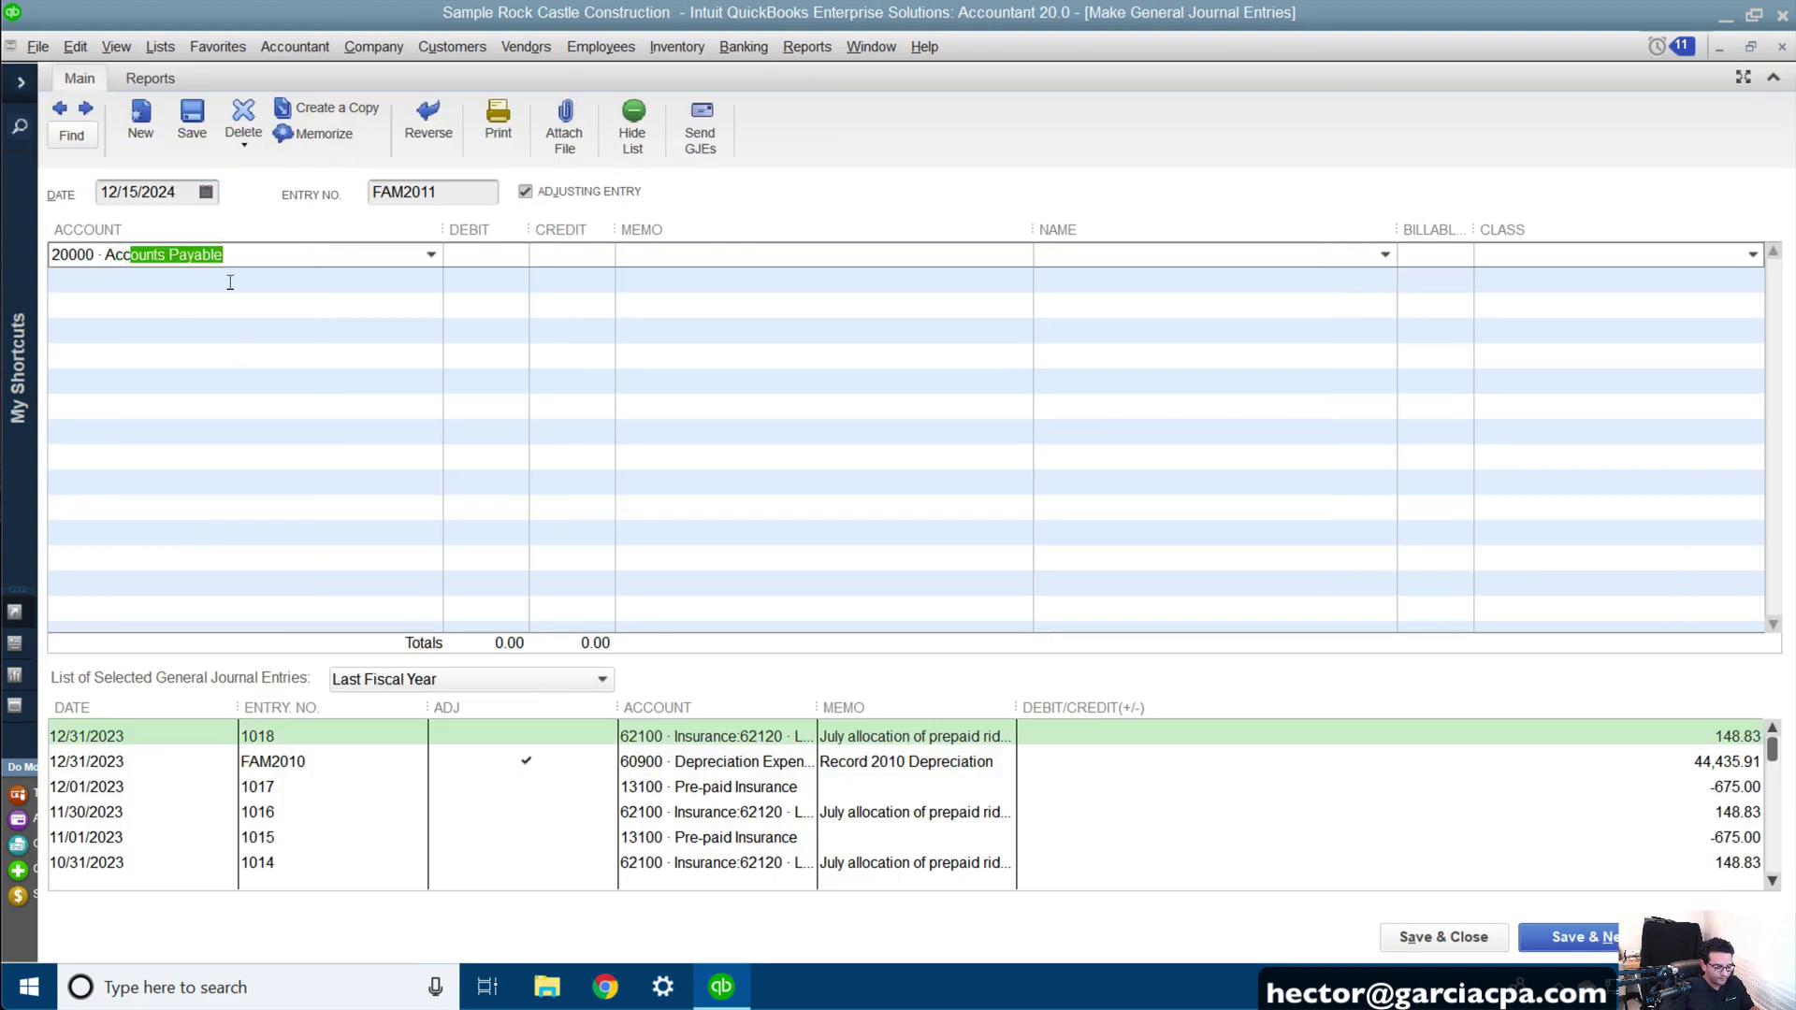
pyautogui.write('ounts r')
pyautogui.press('Tab')
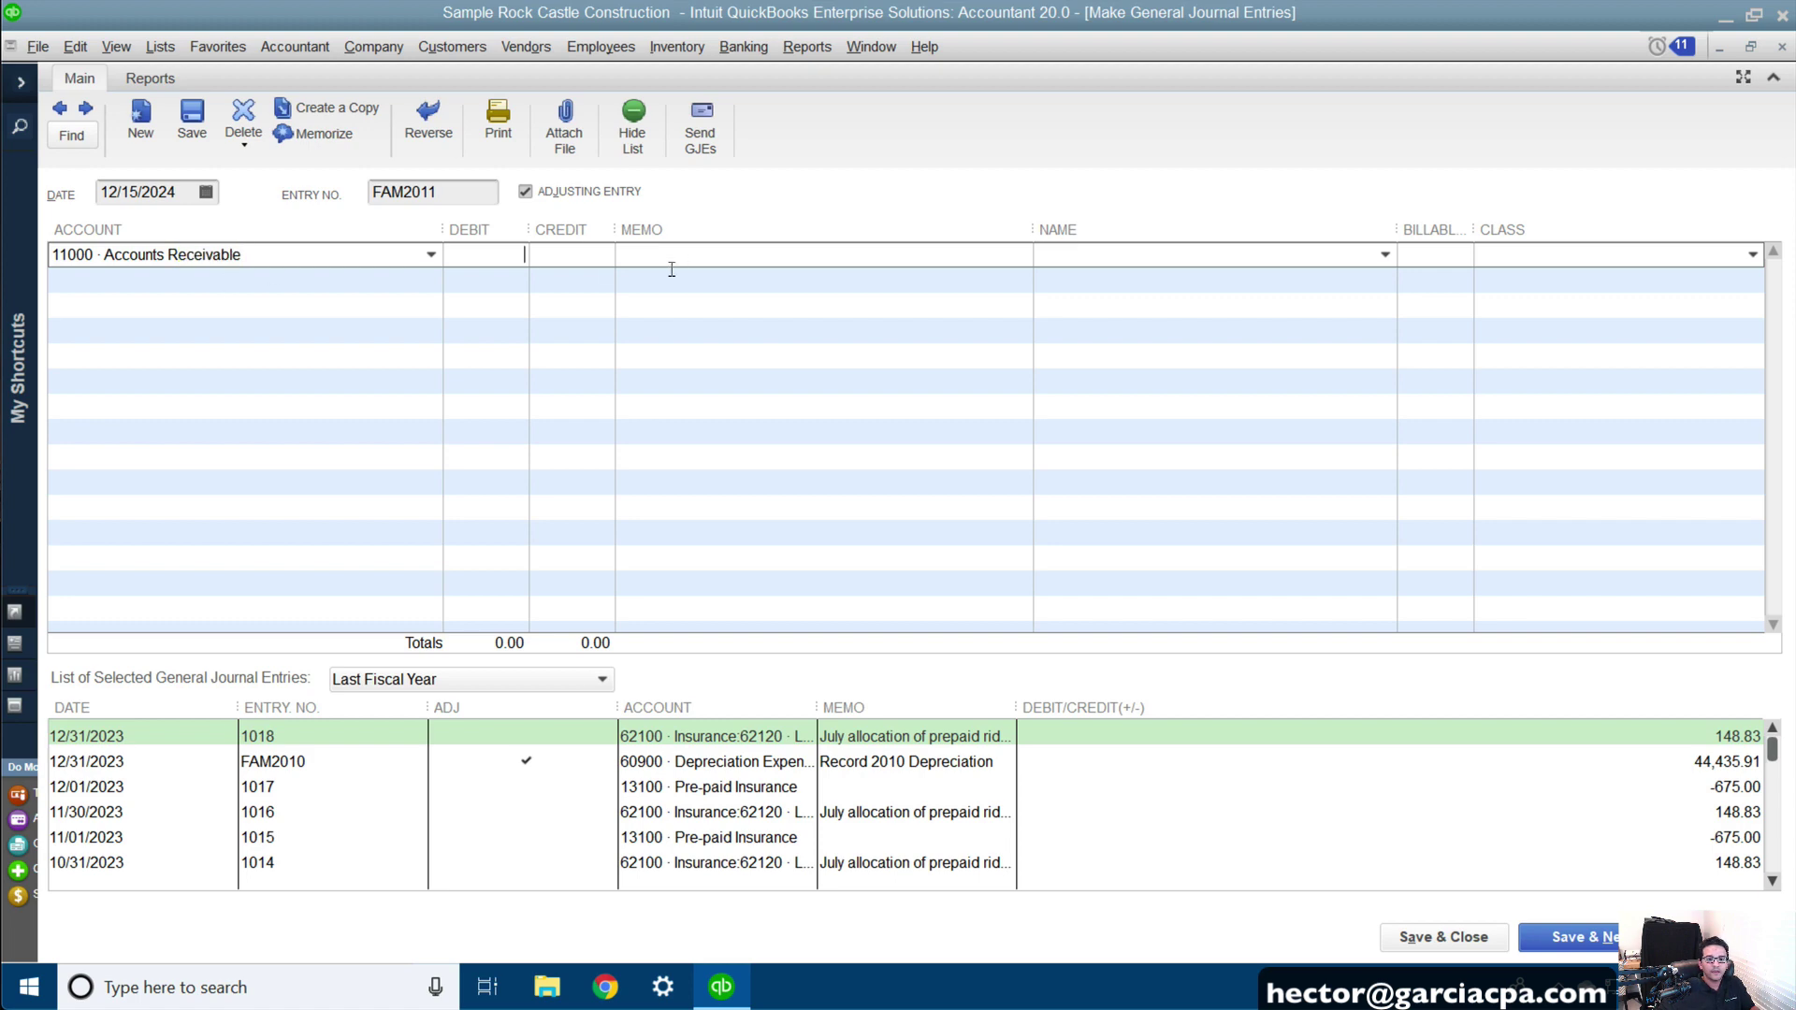
pyautogui.write('5,000')
pyautogui.press('Tab')
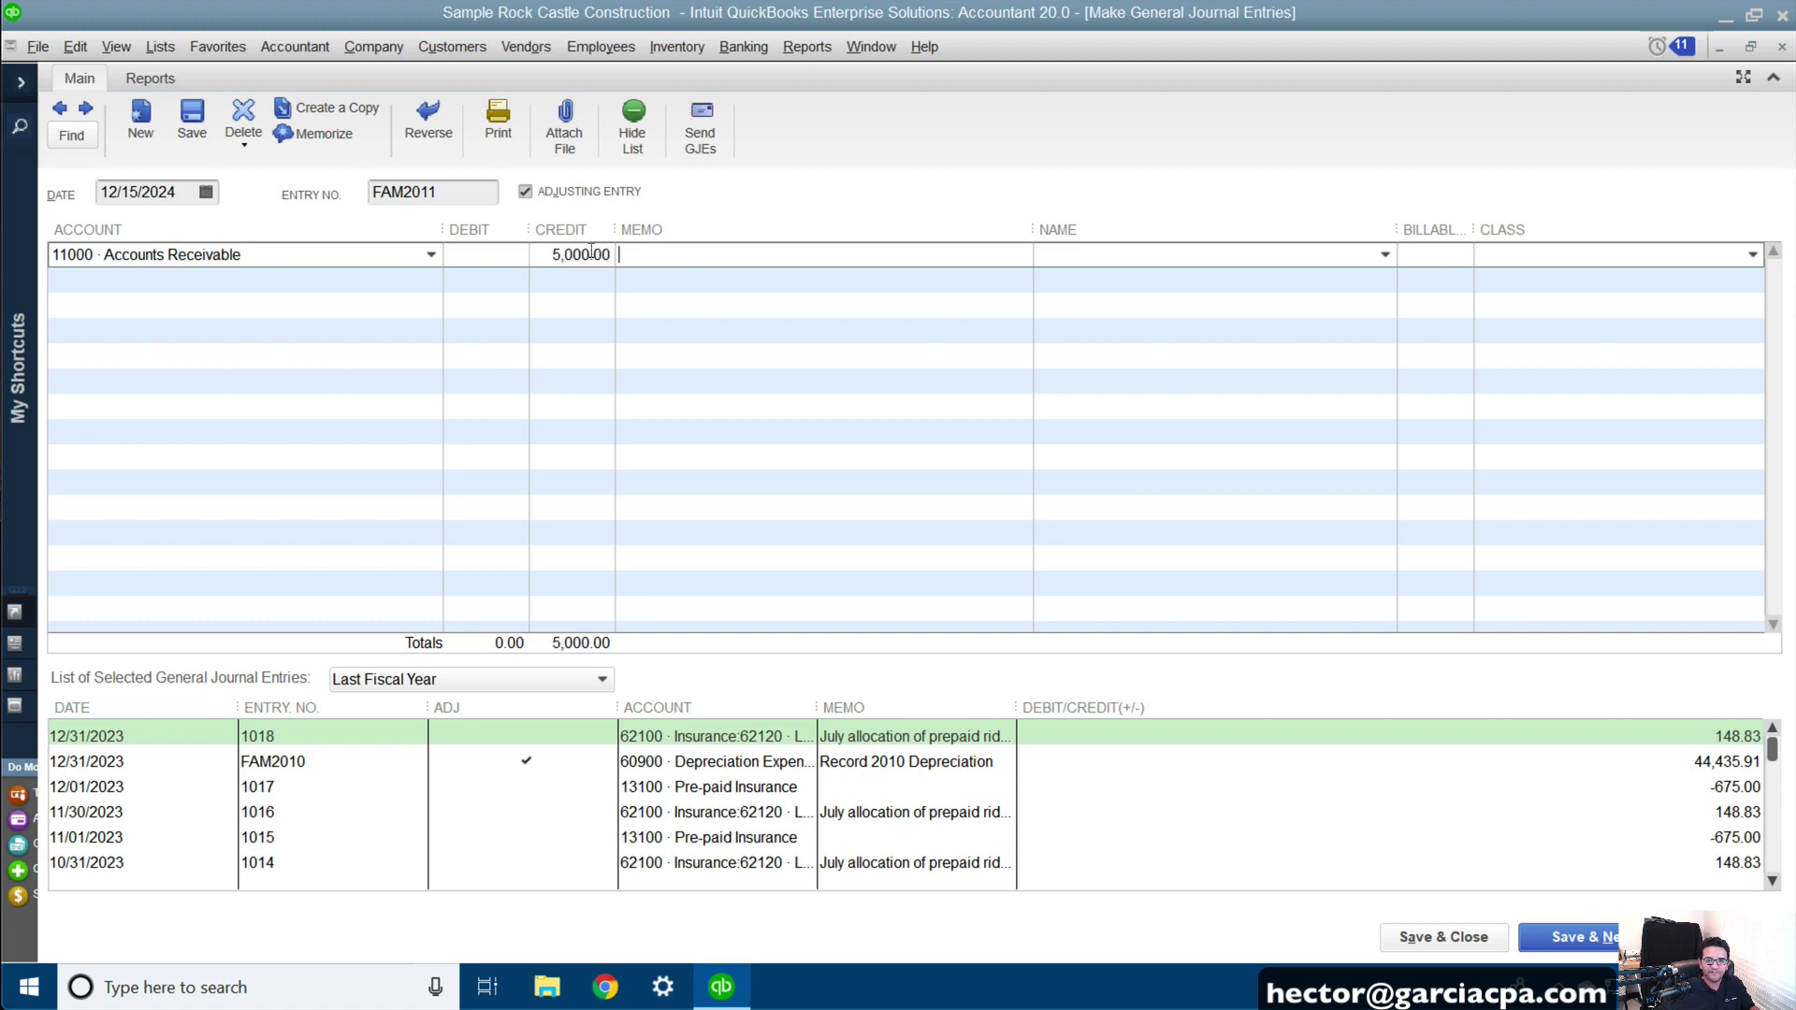
pyautogui.click(1384, 255)
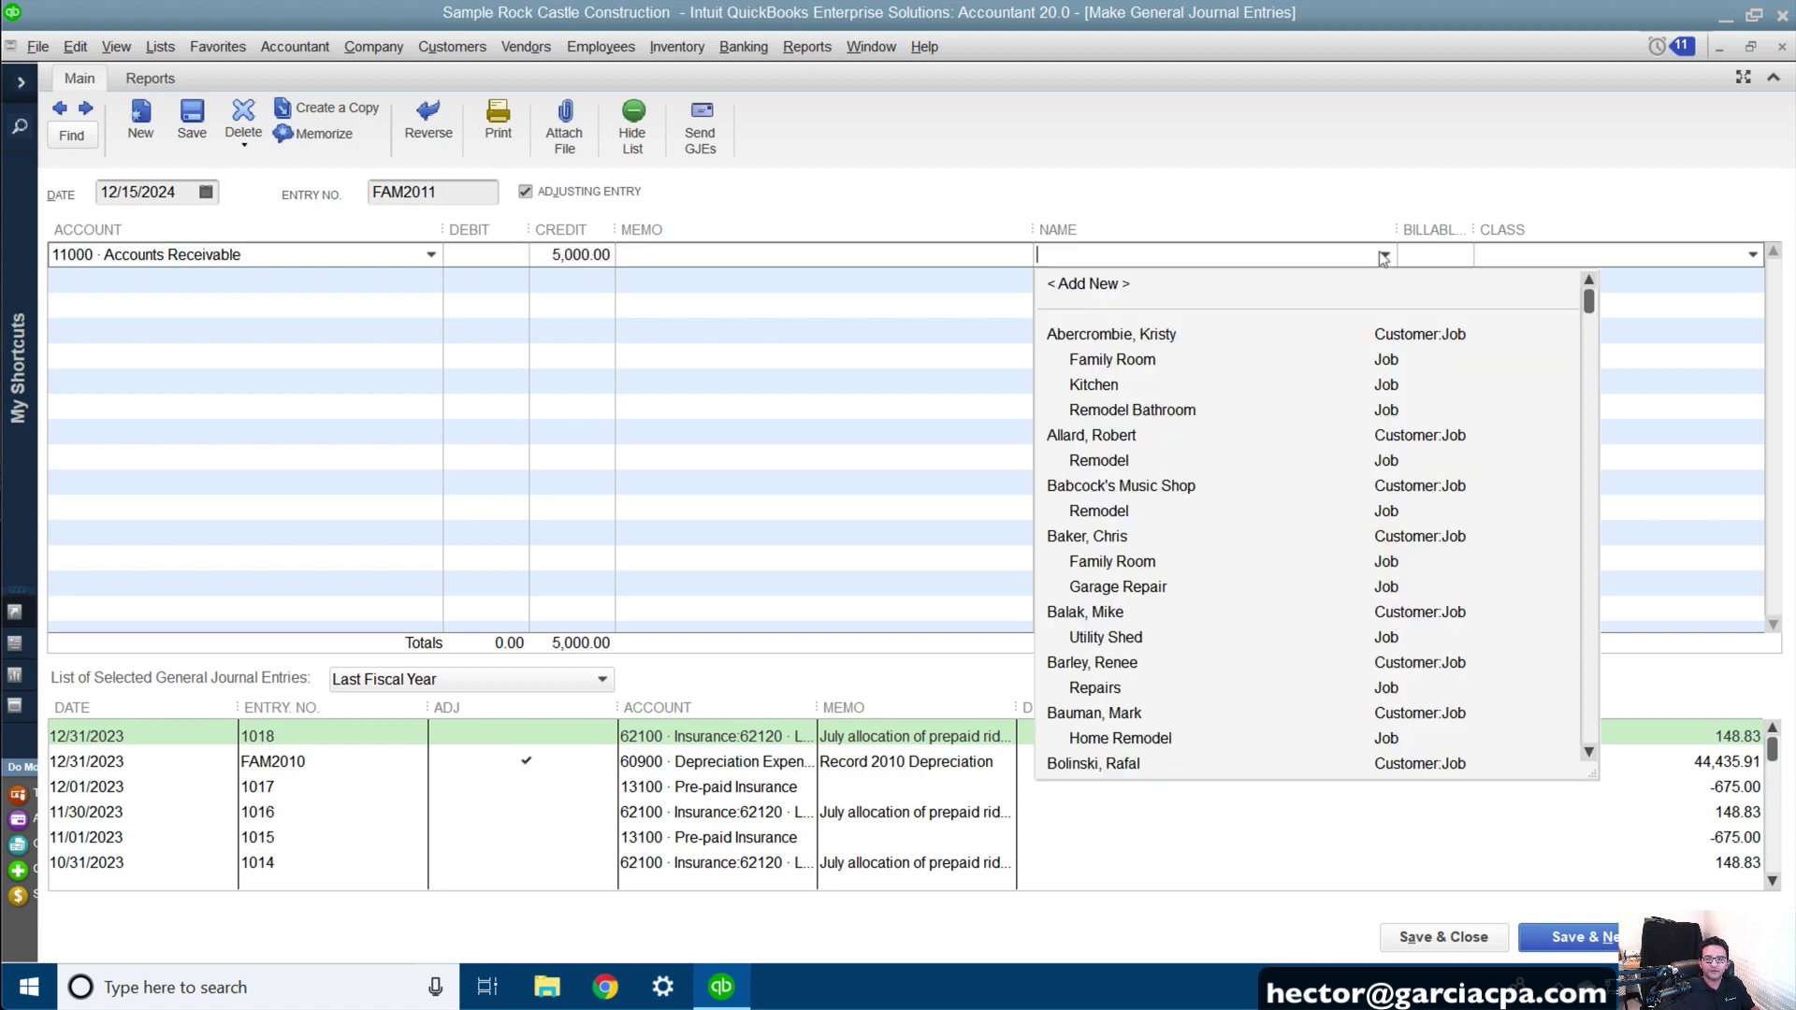
pyautogui.click(1110, 359)
# - Assign the journal entry's 5,000.00 debit line to 40100 Construction Income, and save and close the entry
pyautogui.click(178, 280)
pyautogui.write('s')
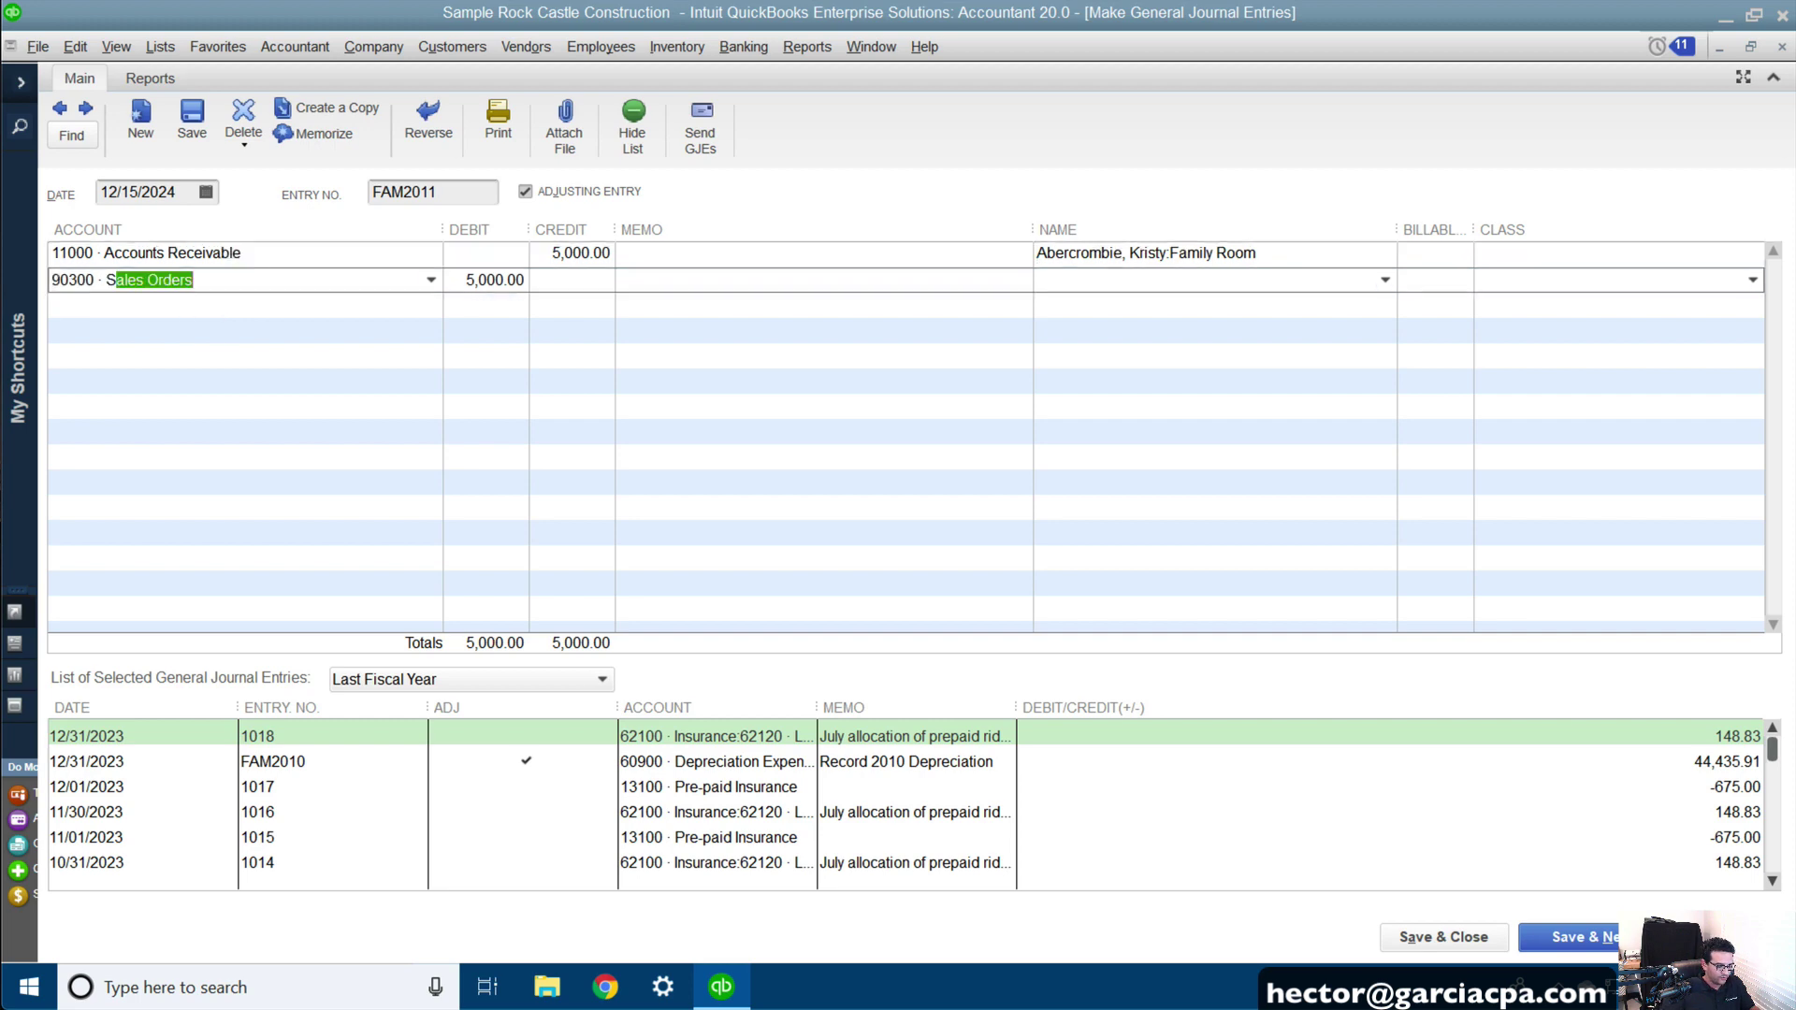
pyautogui.write('ale')
pyautogui.press('BackSpace')
pyautogui.write('con')
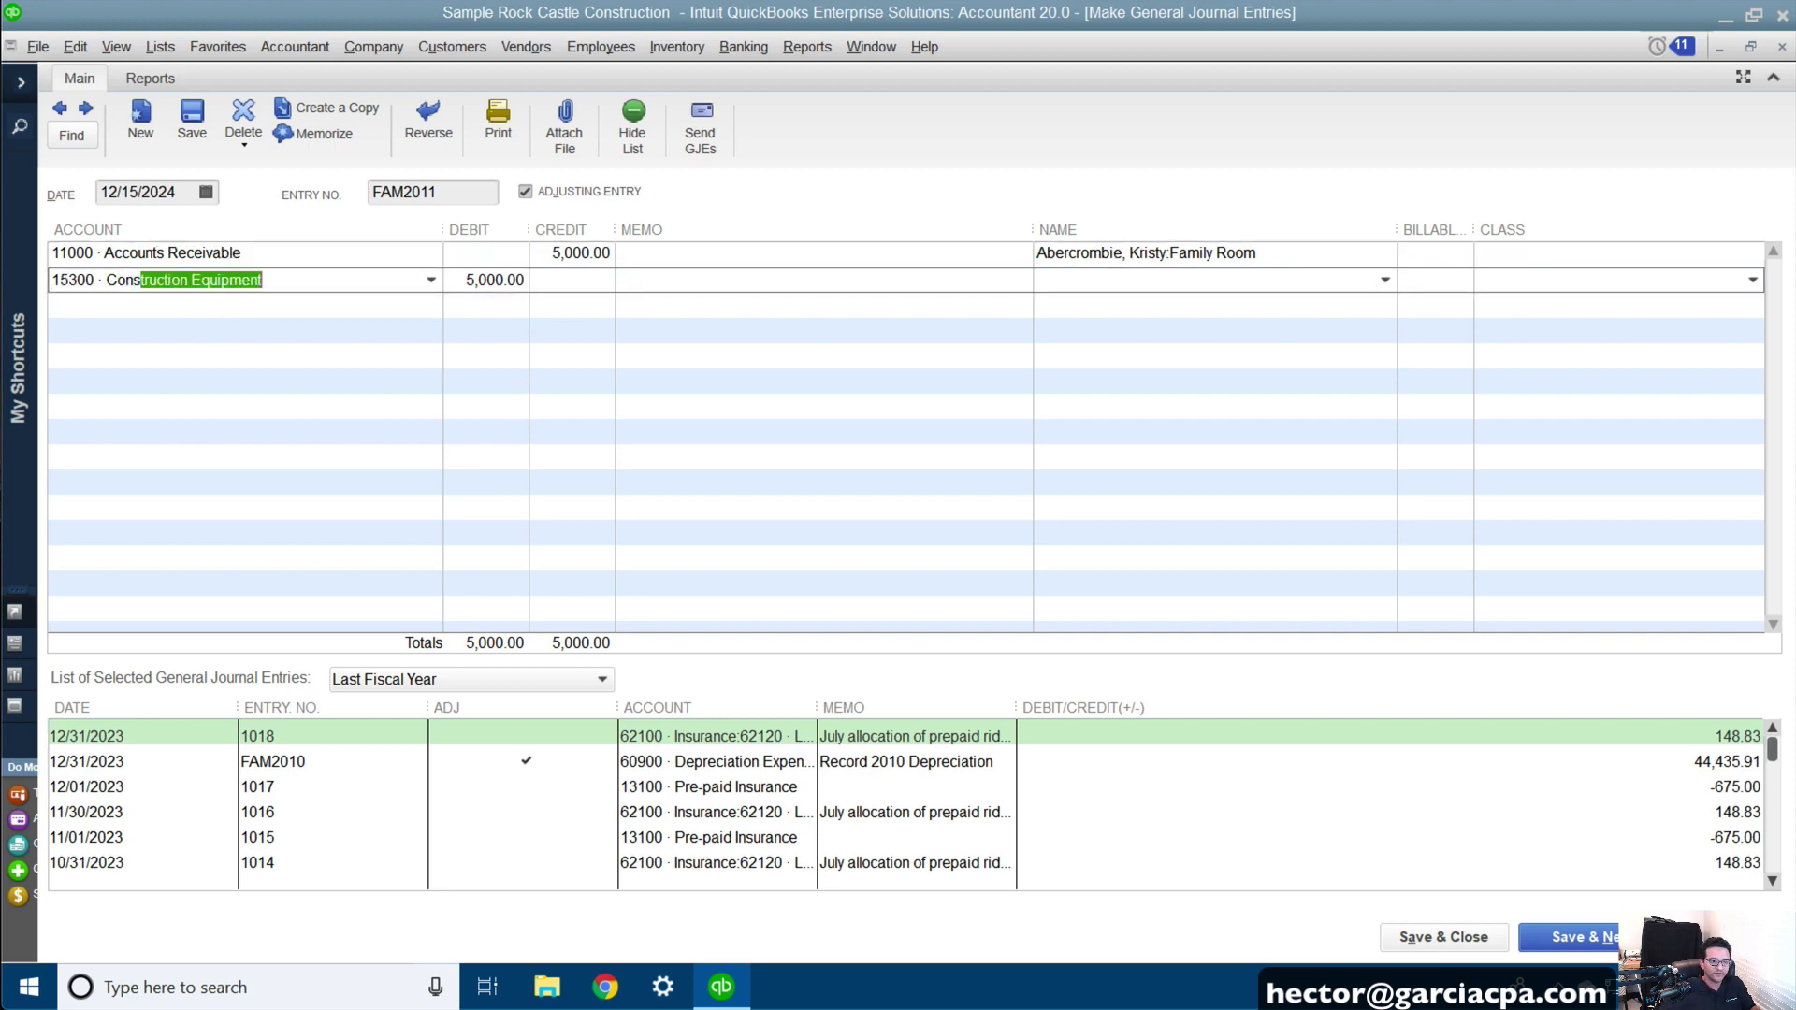
pyautogui.click(429, 280)
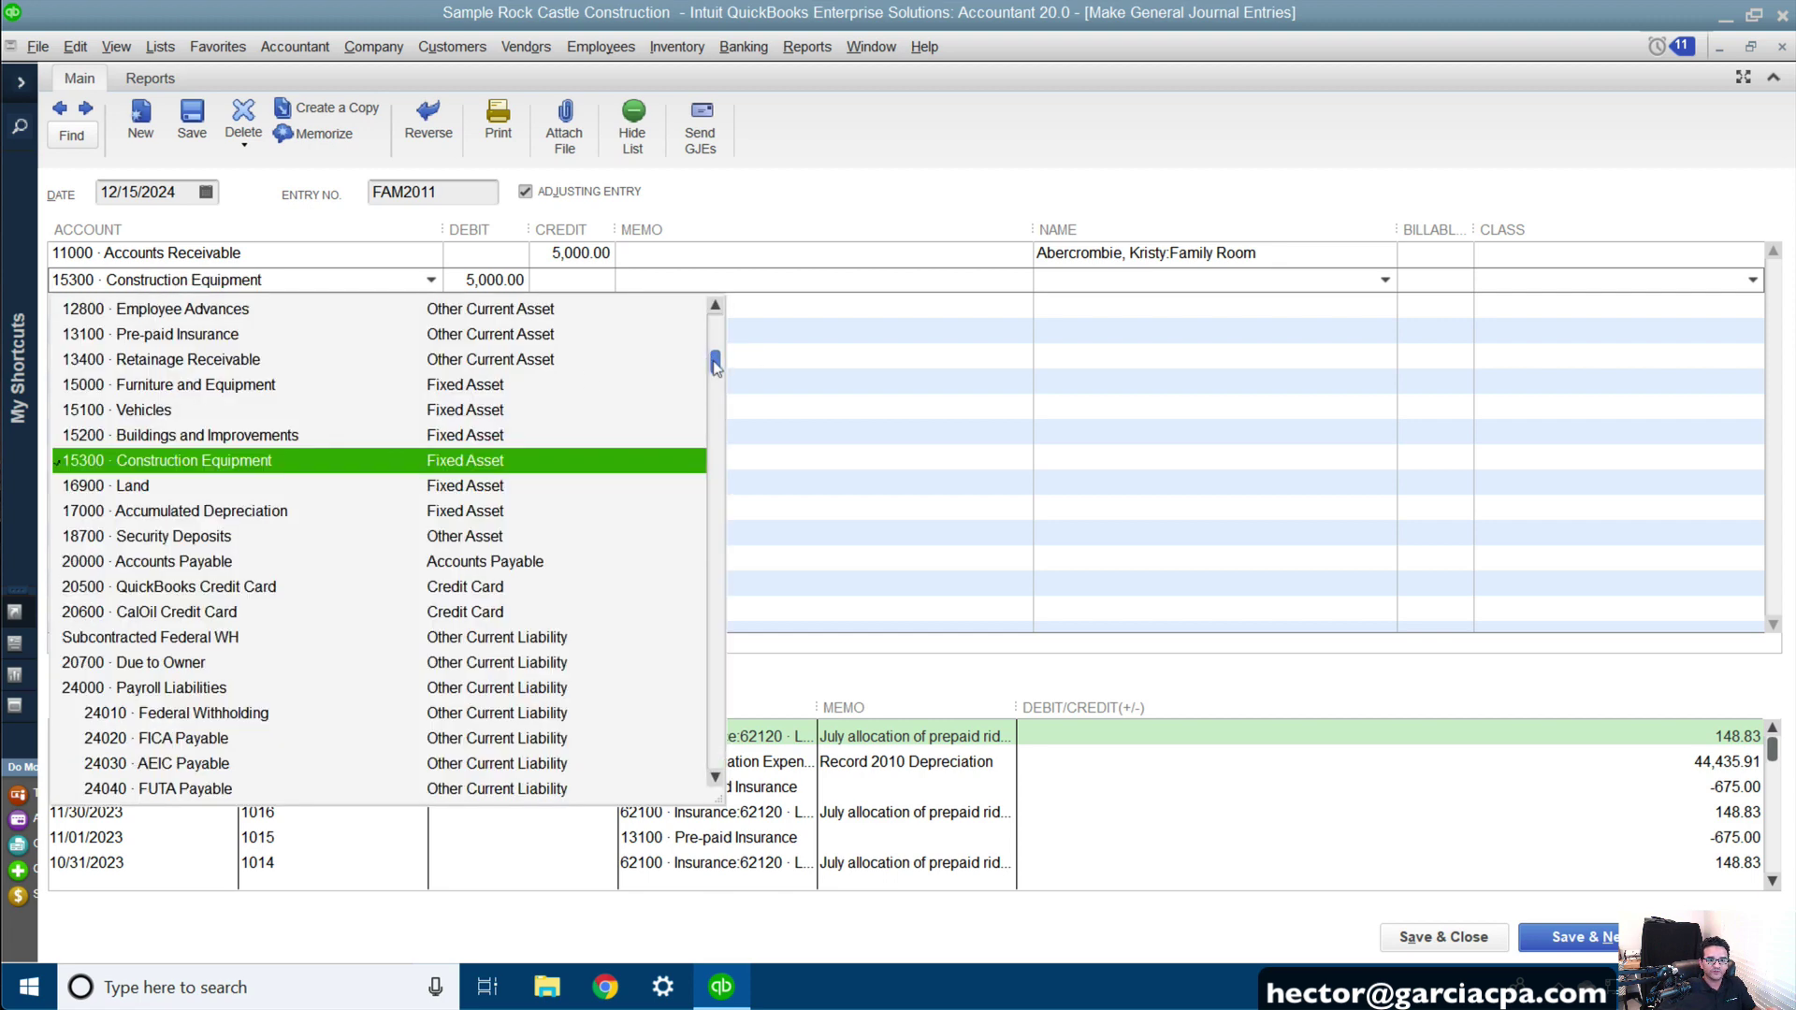
pyautogui.moveTo(716, 365); pyautogui.dragTo(716, 486)
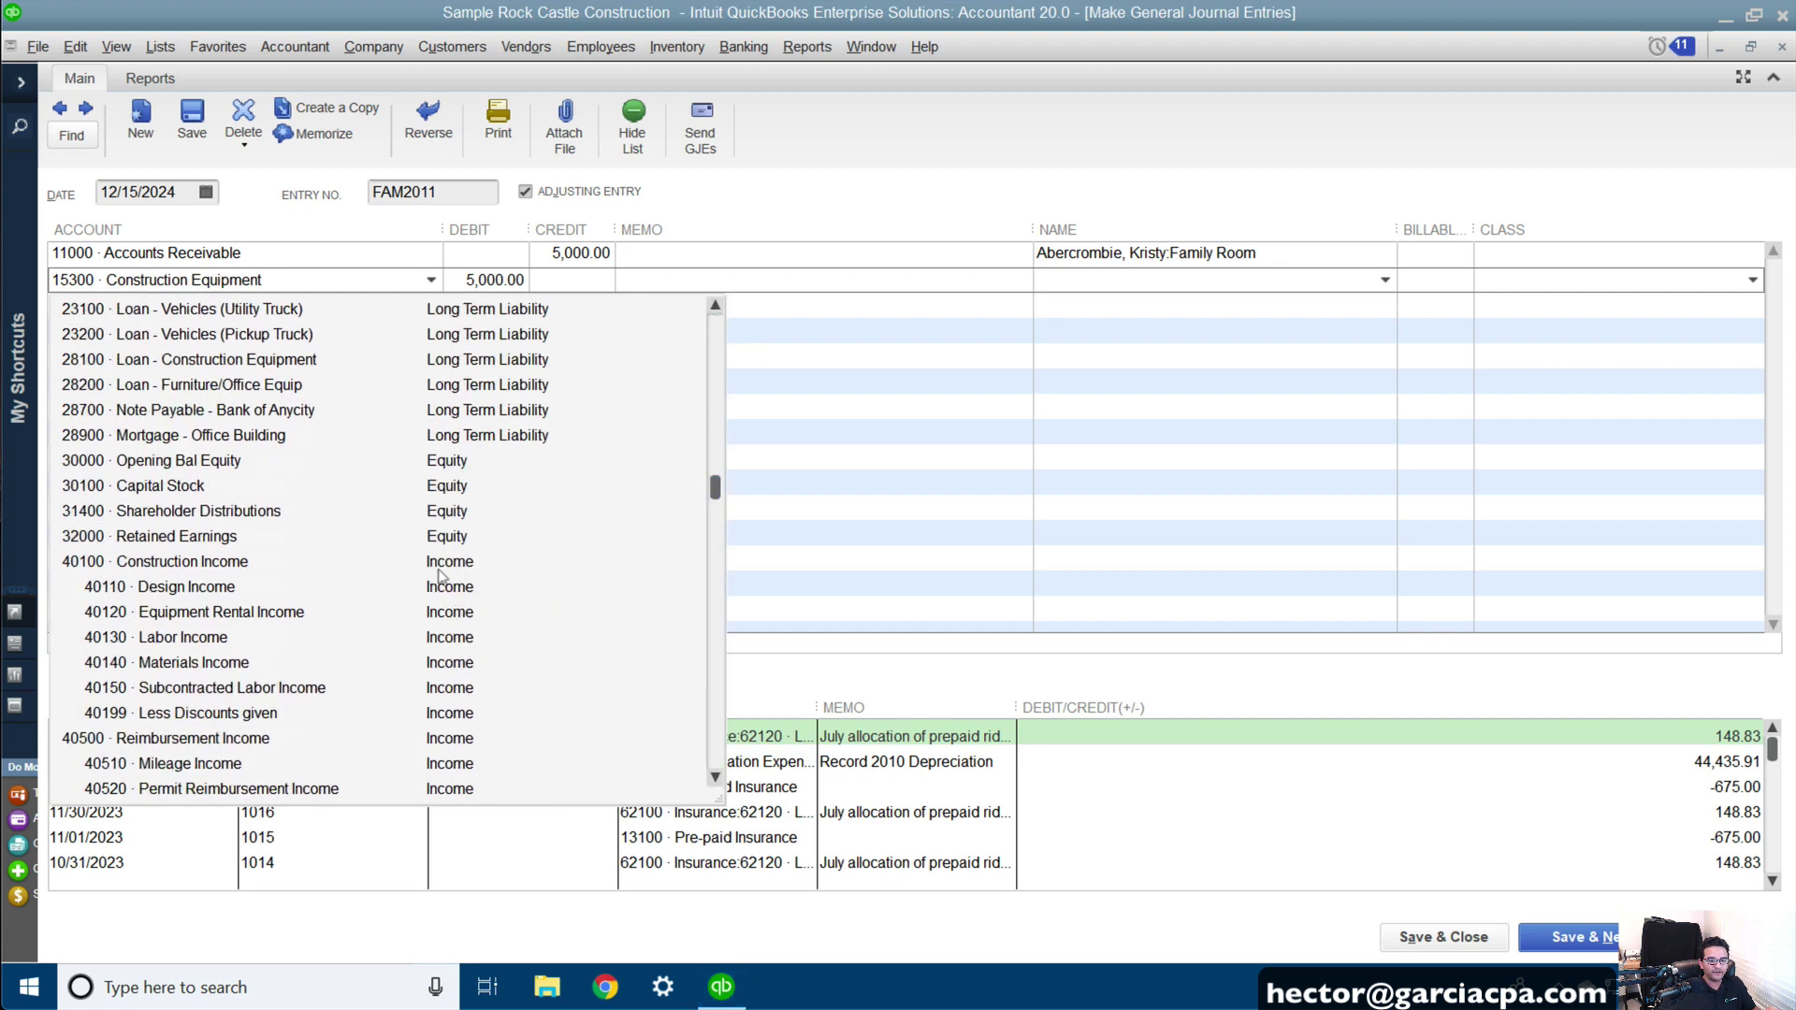
pyautogui.click(214, 567)
pyautogui.click(1441, 936)
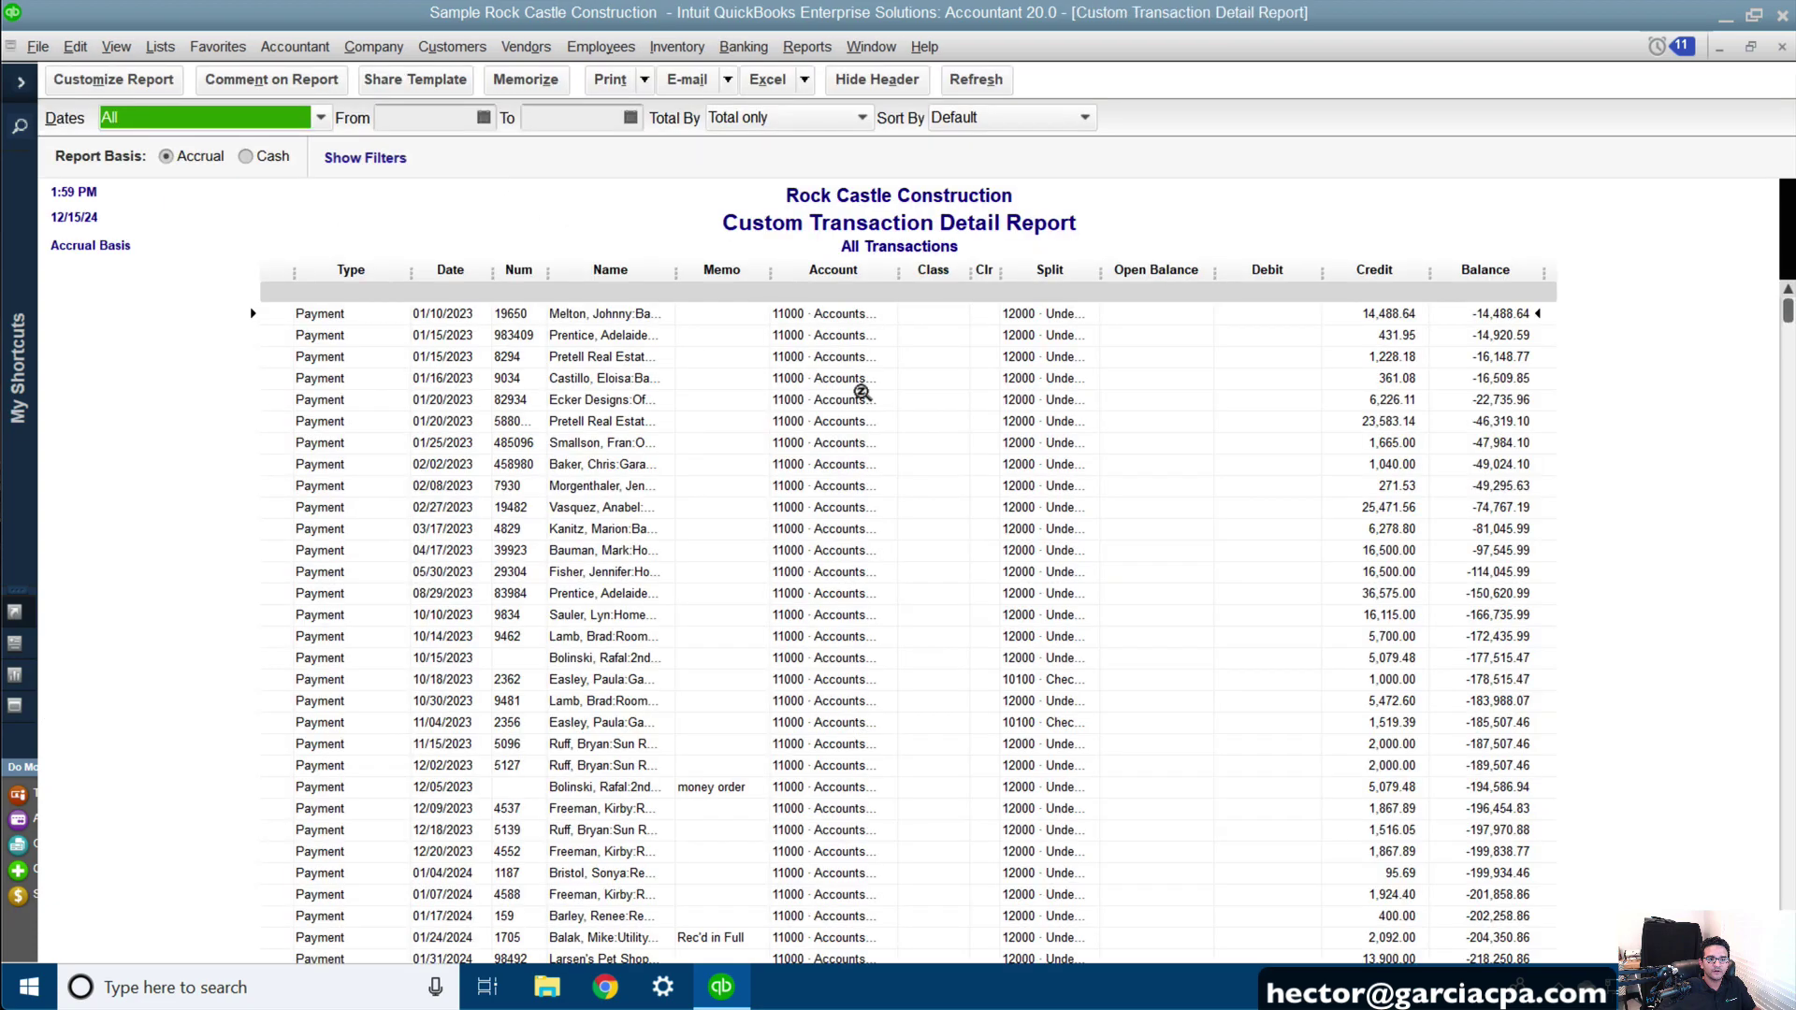
# - Check the report's Open Balance column for the new general journal entry and compare it with the earlier transactions
pyautogui.scroll(-20, 1042, 485)
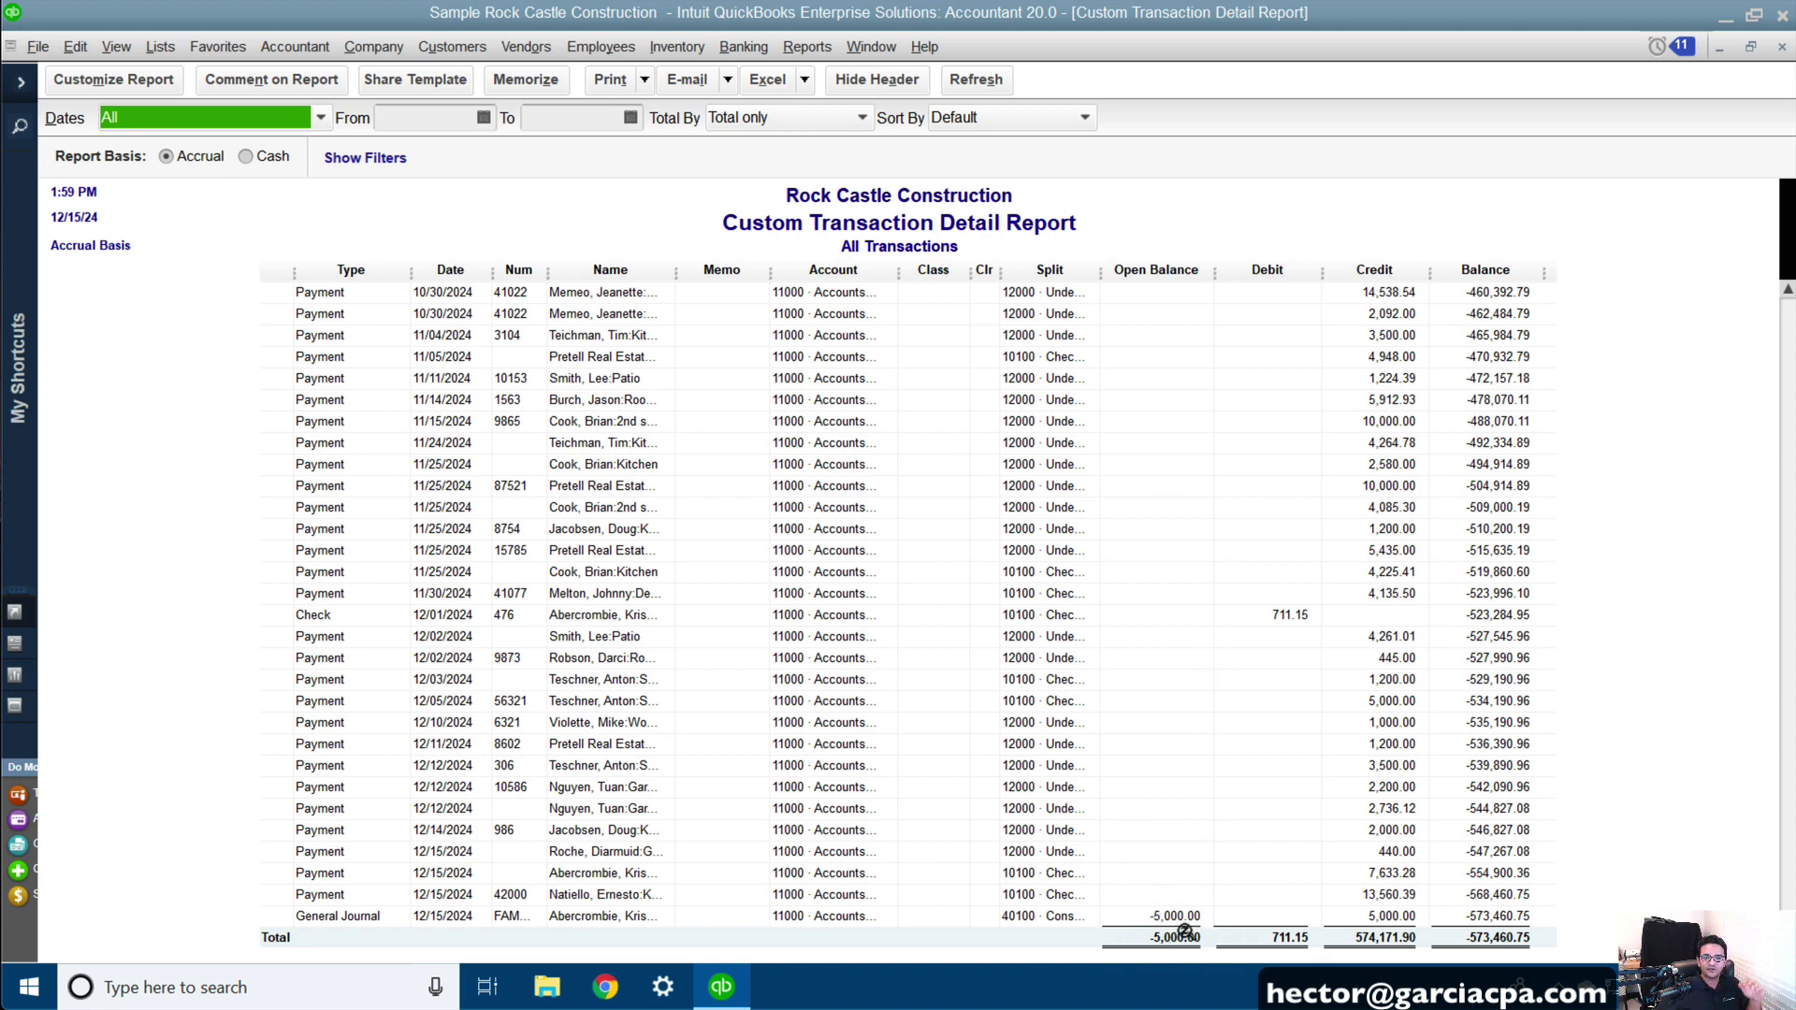
pyautogui.click(1177, 914)
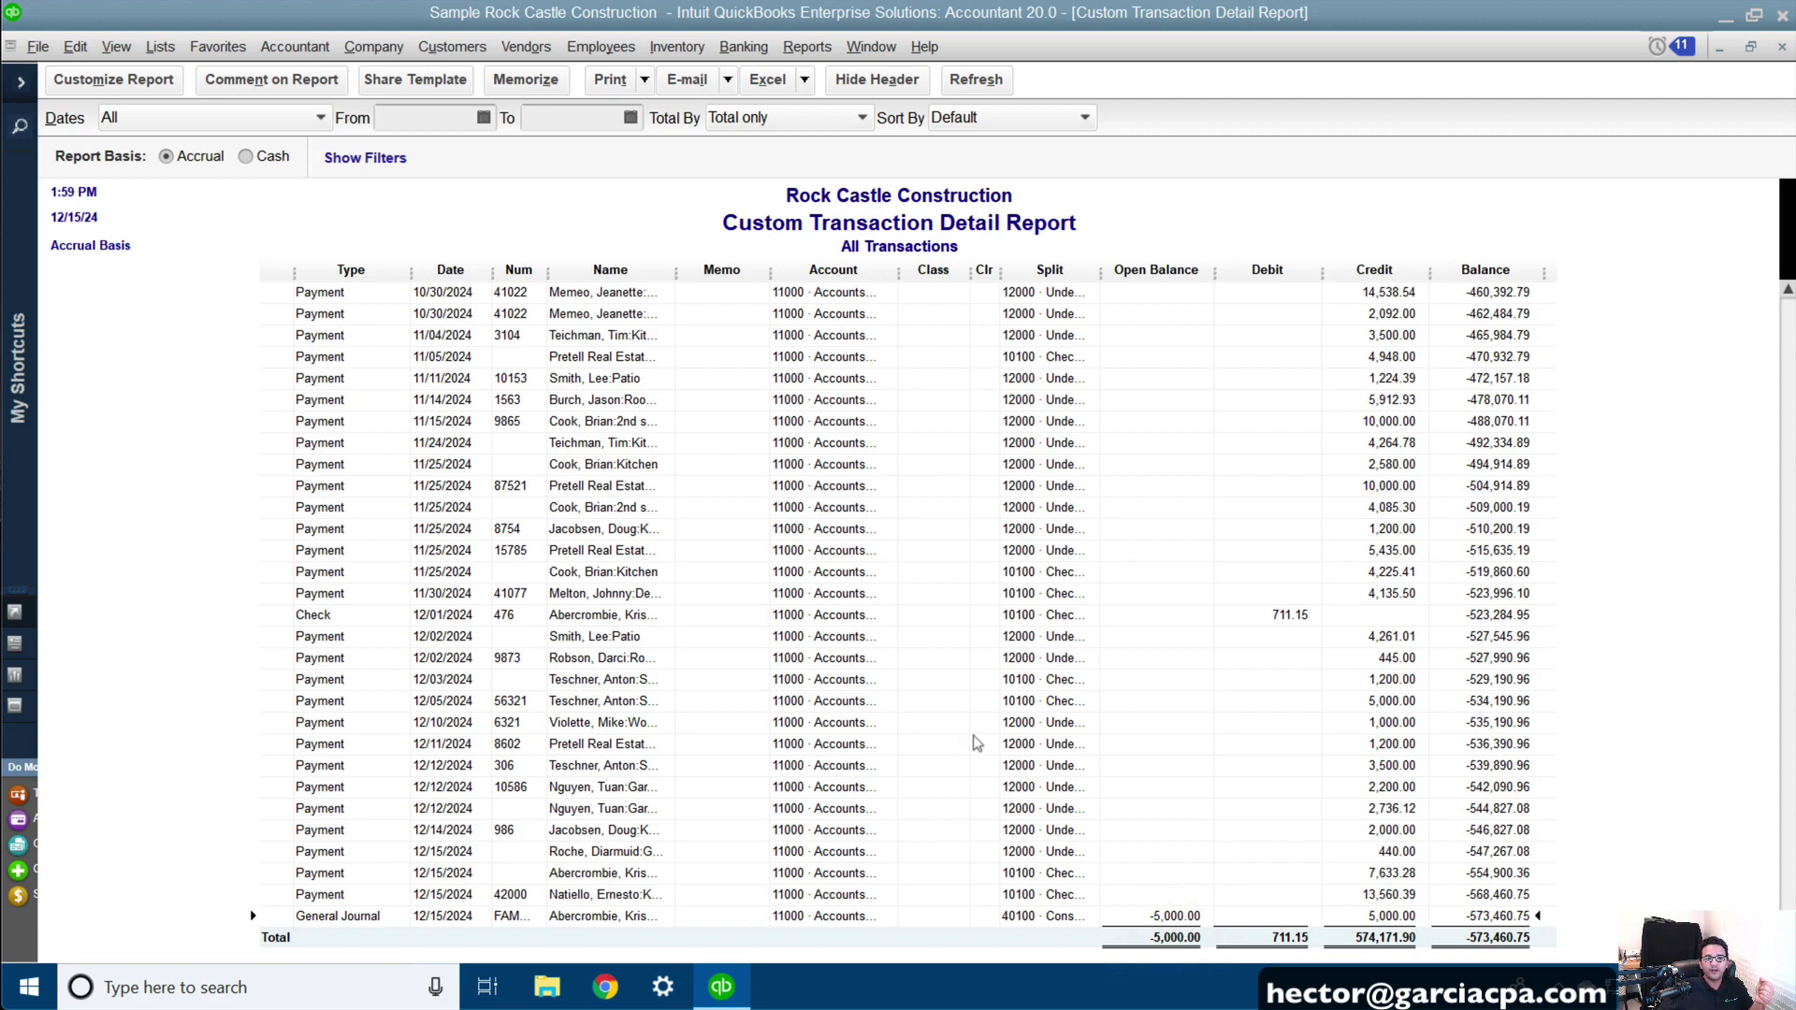
pyautogui.scroll(15, 1048, 716)
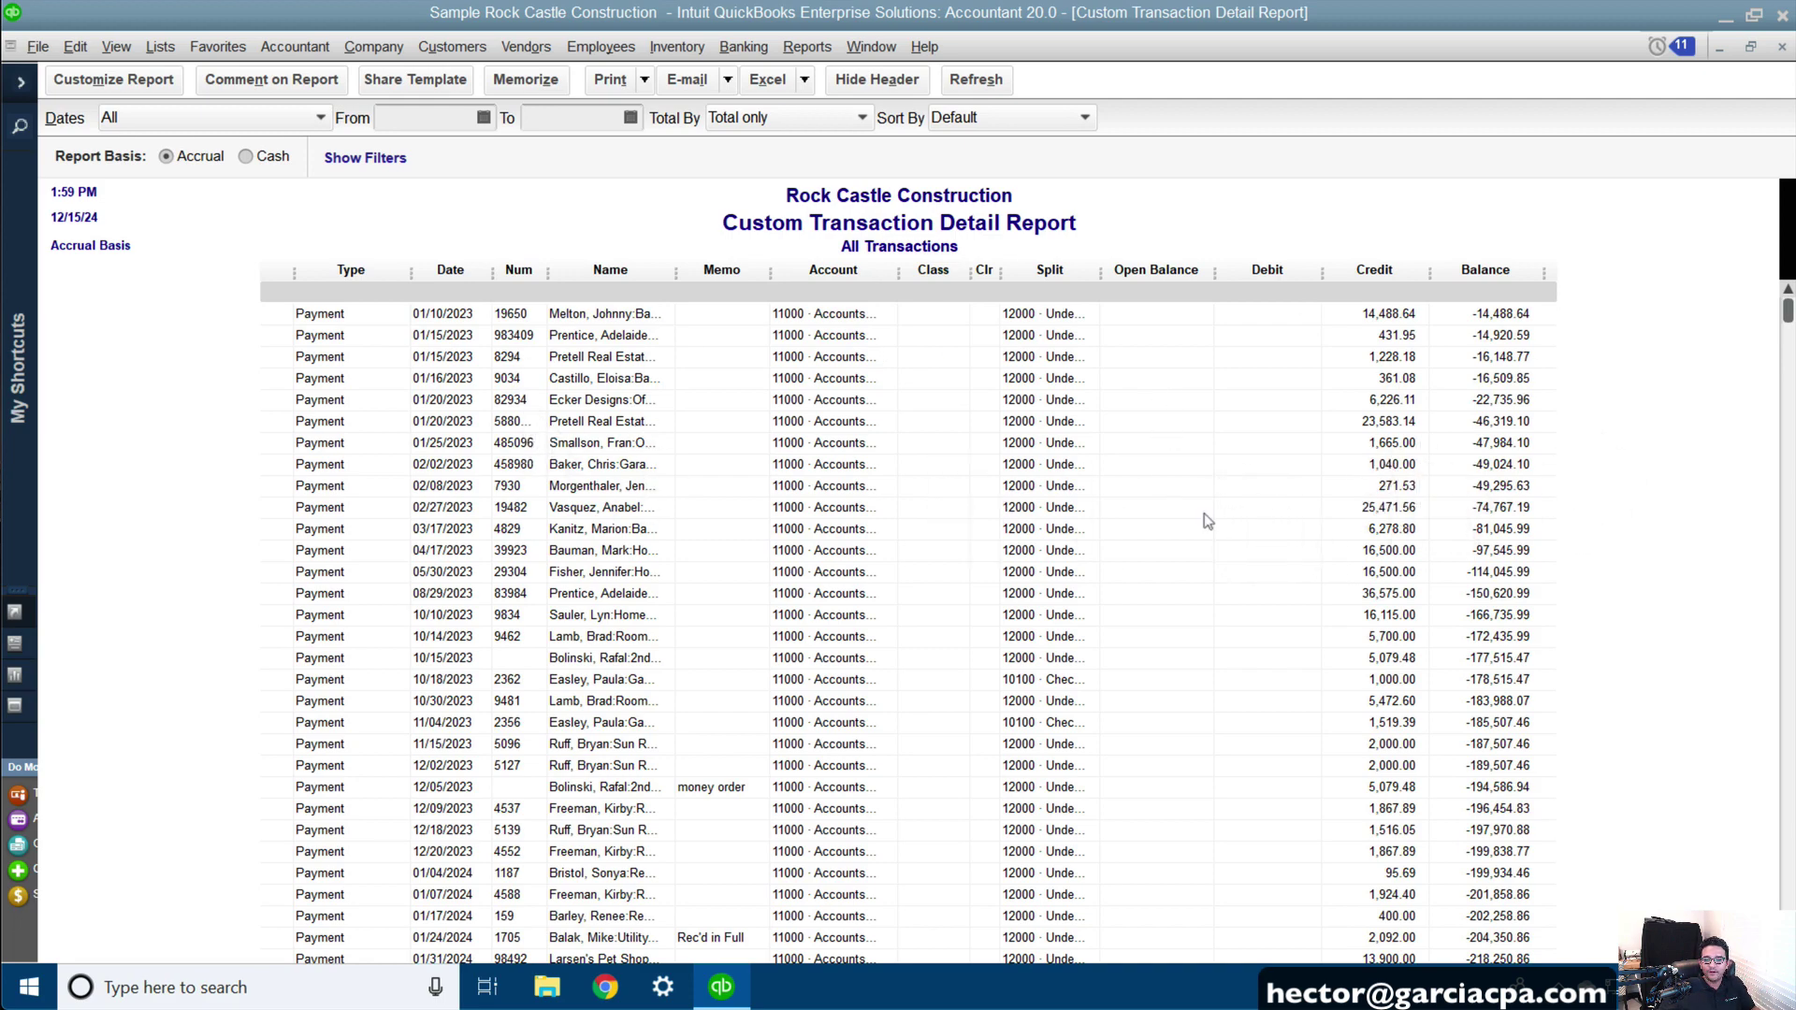
# - Un-apply the 8,656.25 invoice from the last 12/15/2024 payment in the report, leave the overpayment as a credit, and save it
pyautogui.scroll(-15, 1203, 514)
pyautogui.doubleClick(614, 893)
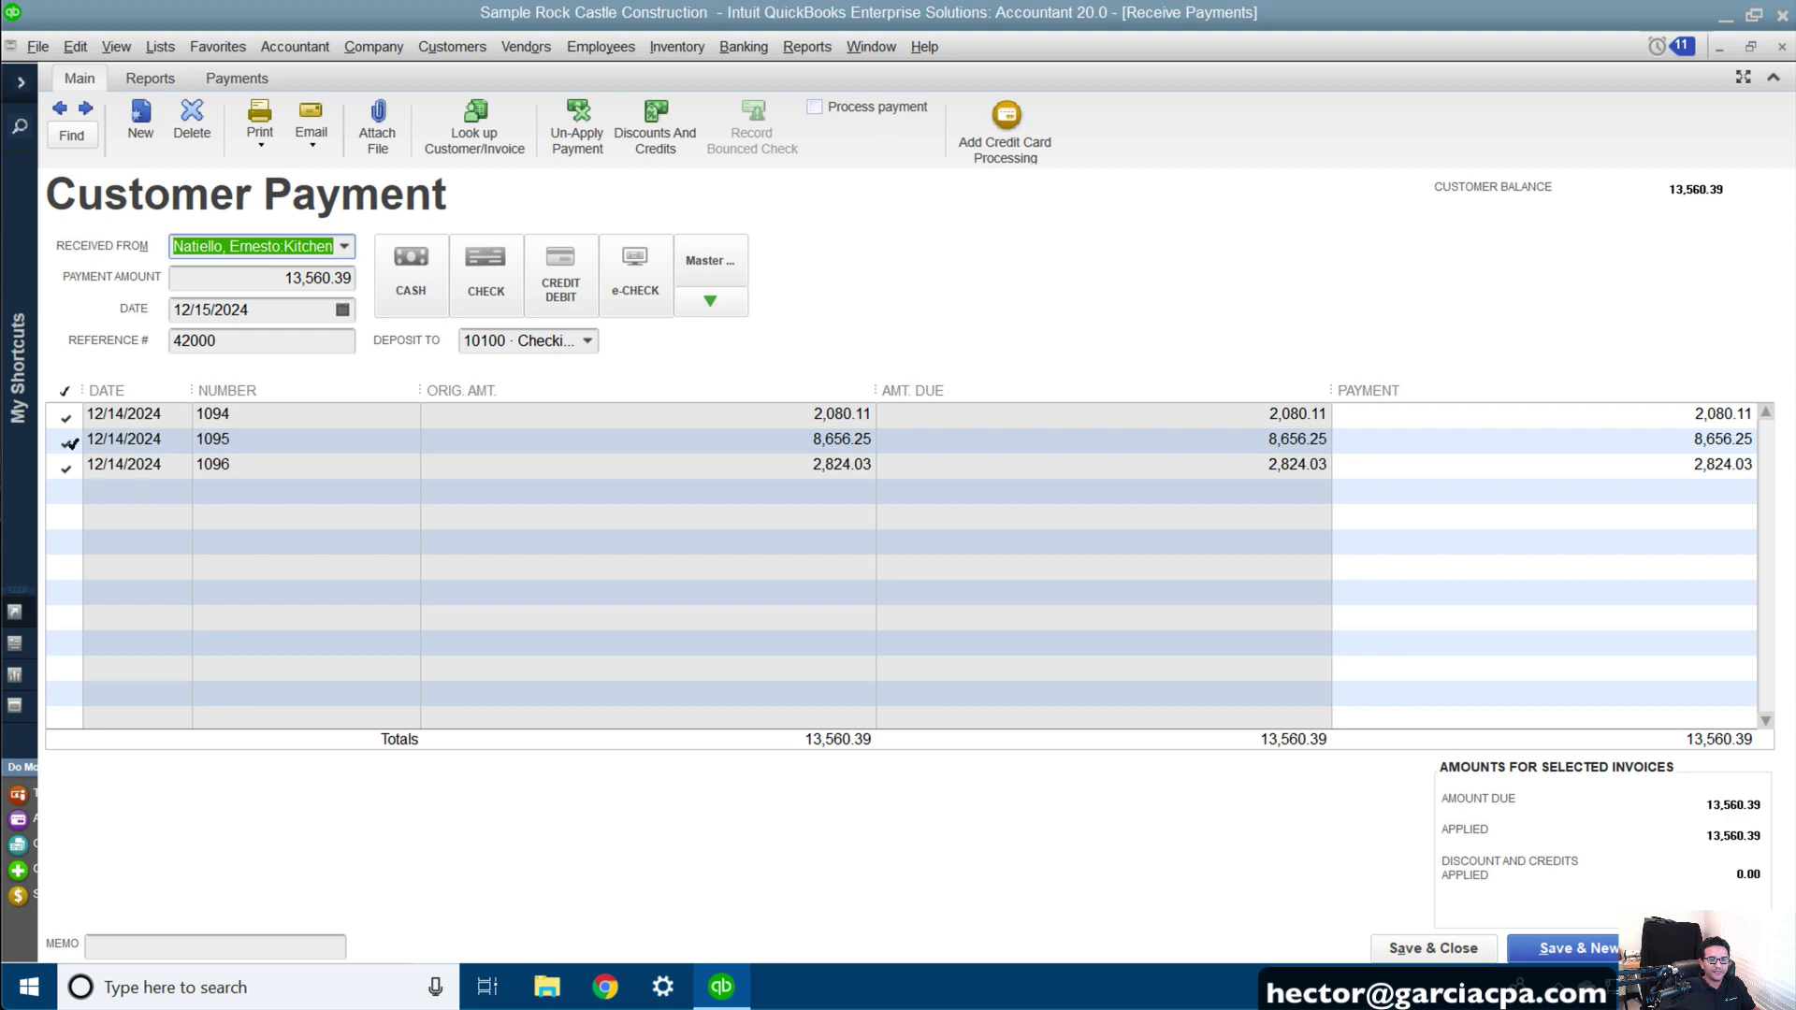
pyautogui.click(62, 441)
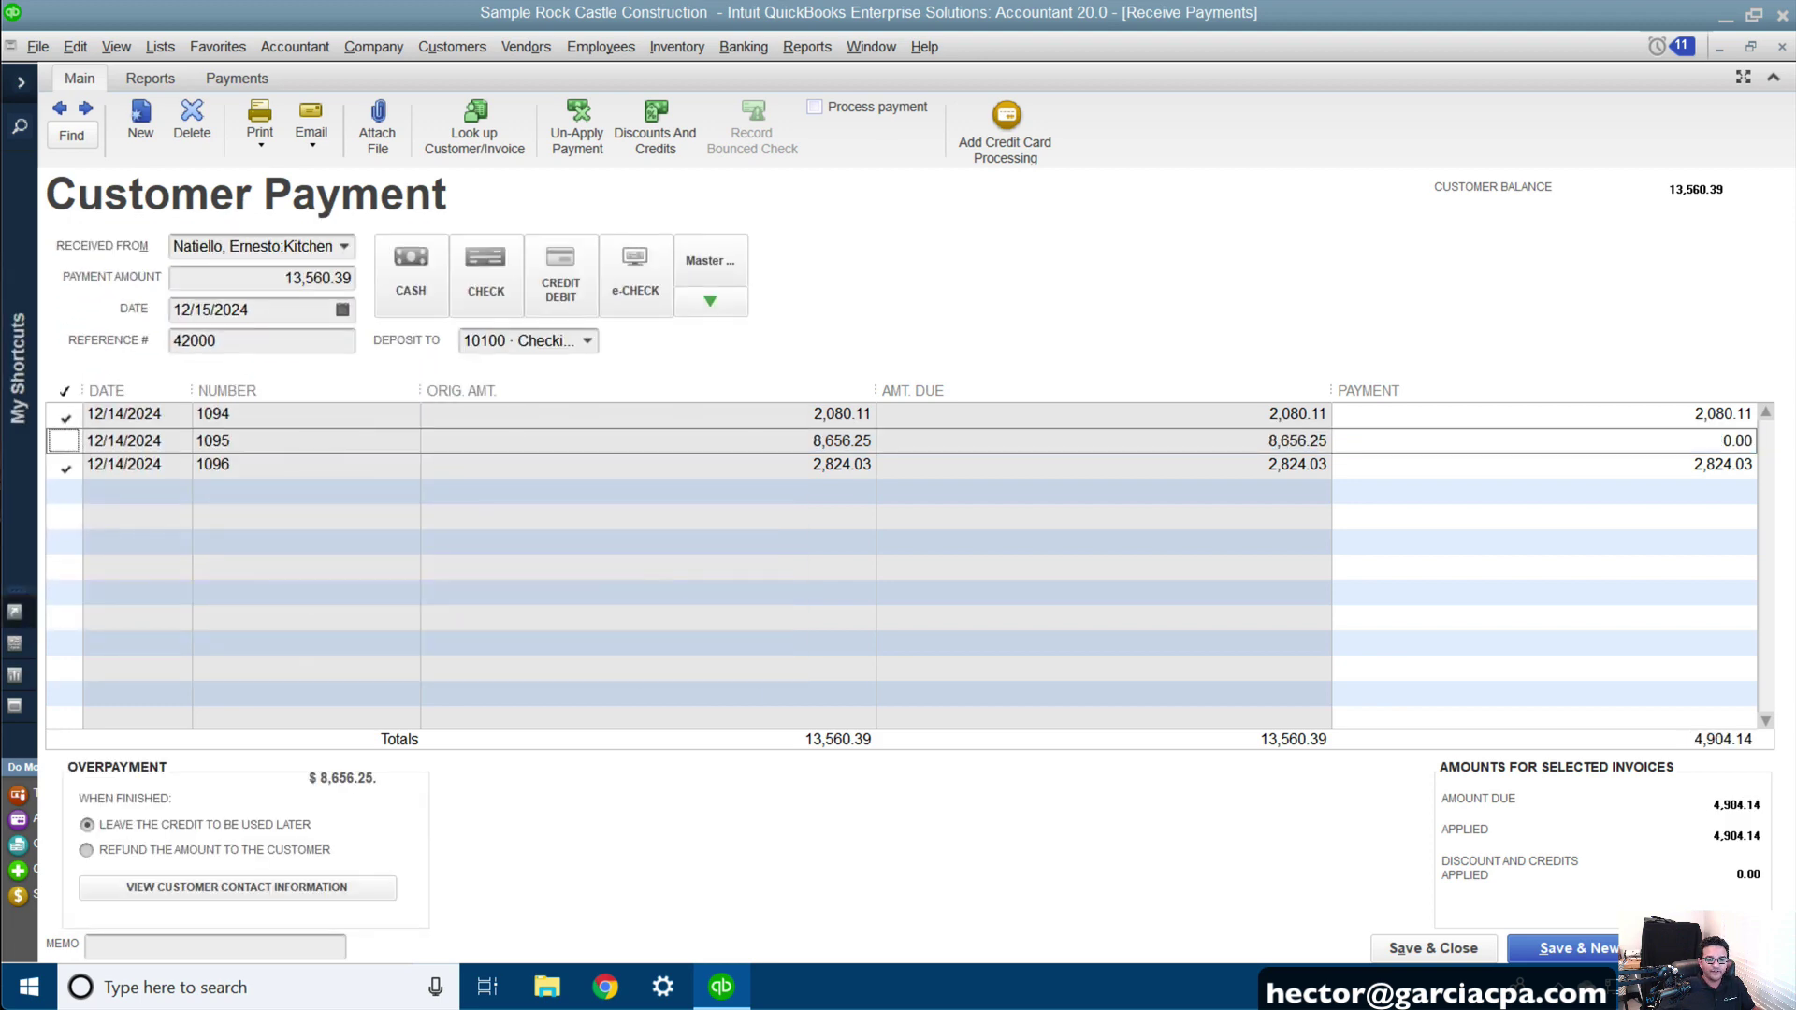
pyautogui.click(1433, 947)
pyautogui.click(801, 316)
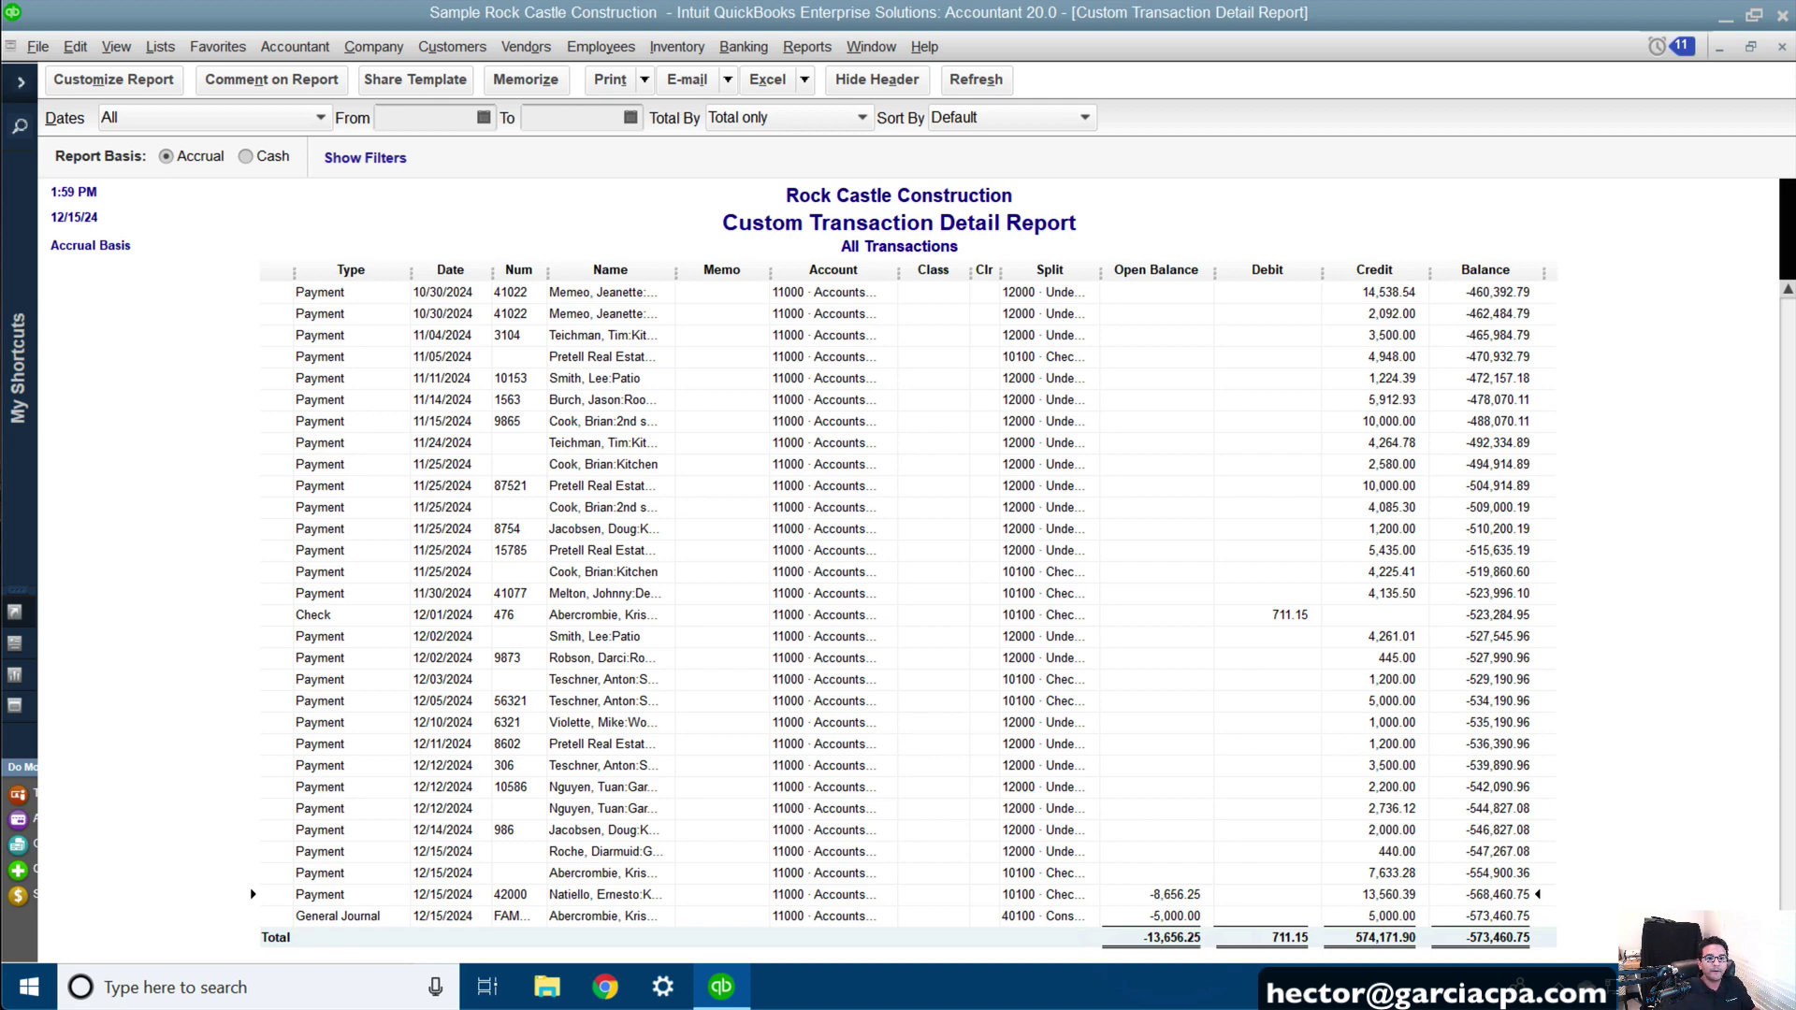
# - Memorize the report as "Open A/R Affecting Transactions (Not Inv/CM)"
pyautogui.click(525, 78)
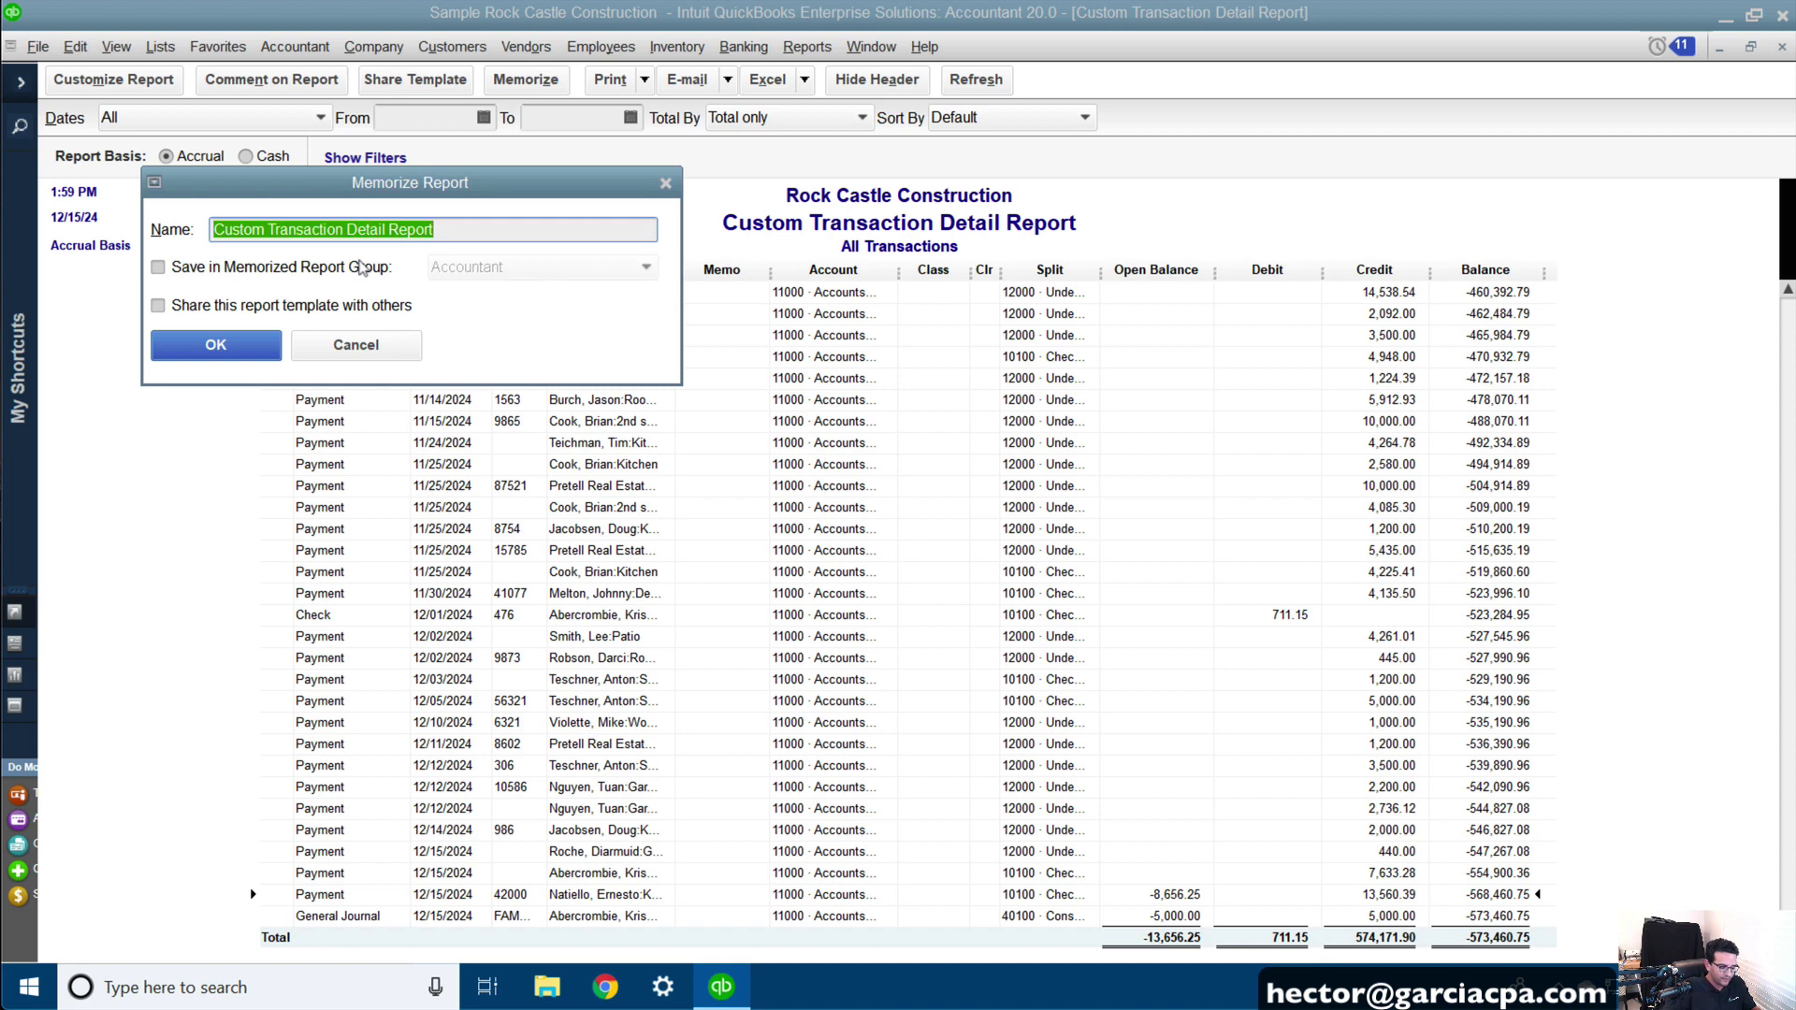
pyautogui.write('Open A/R Affecting')
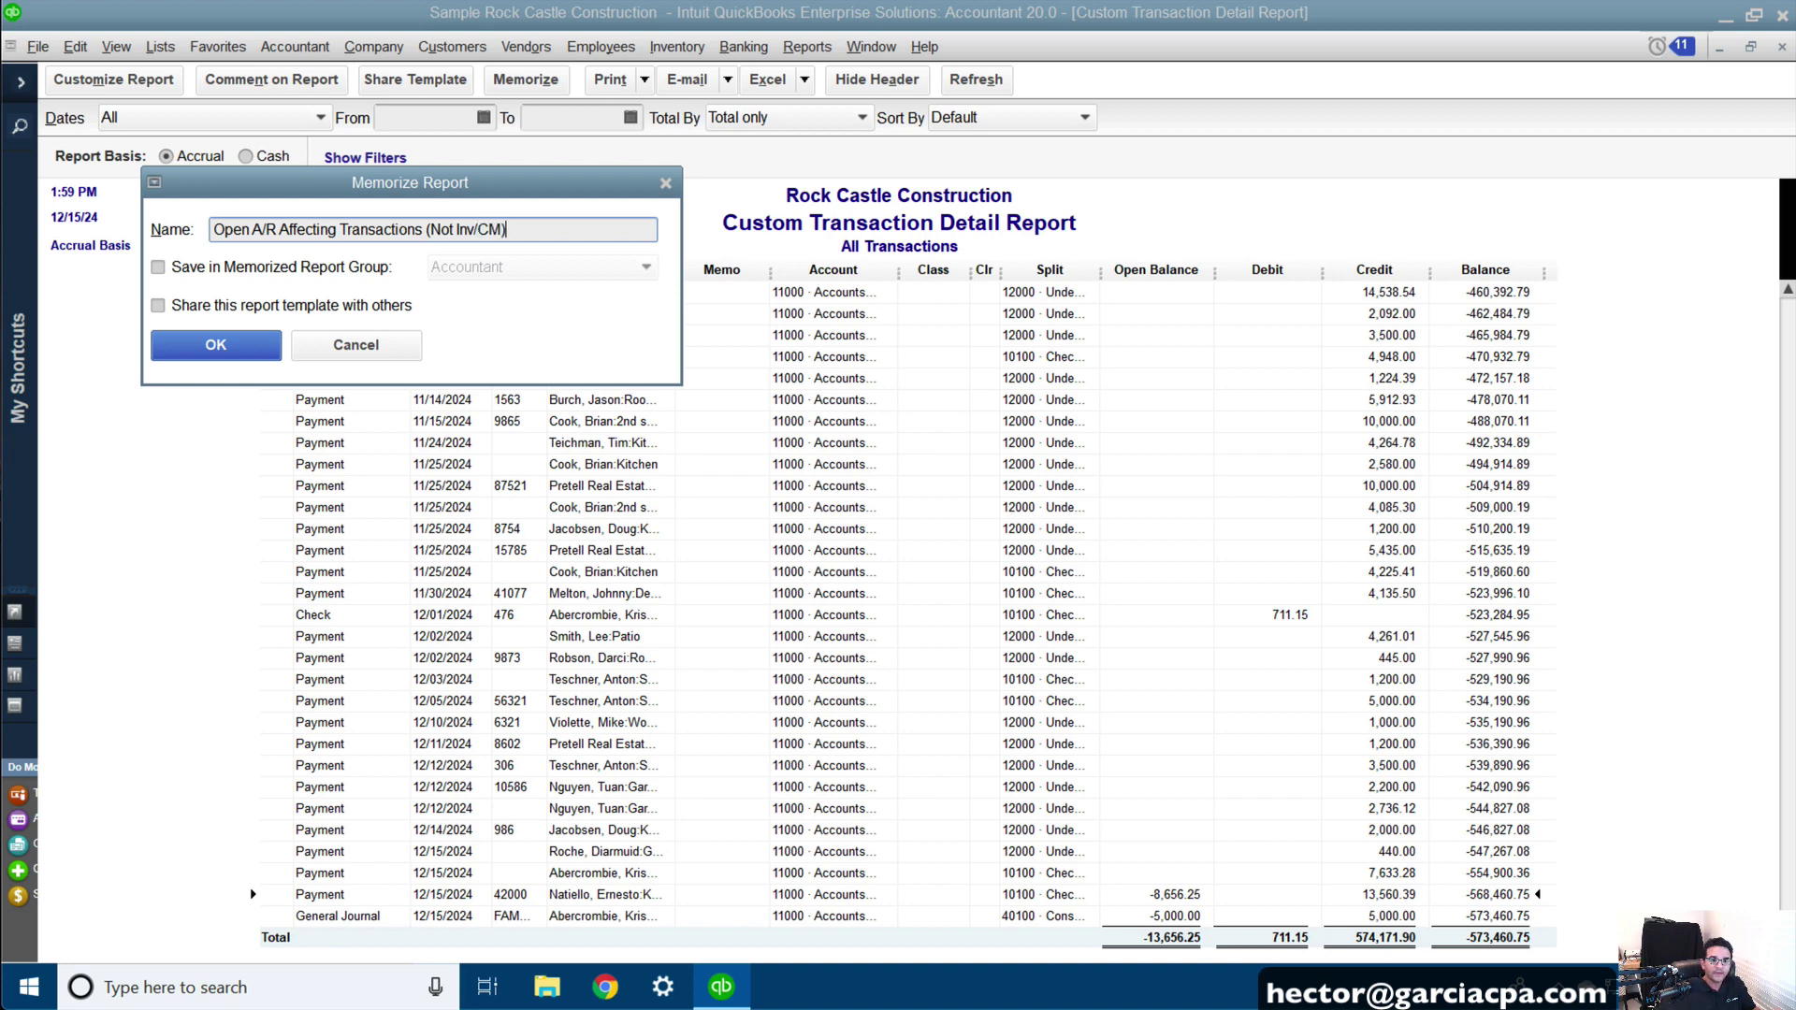
pyautogui.click(215, 345)
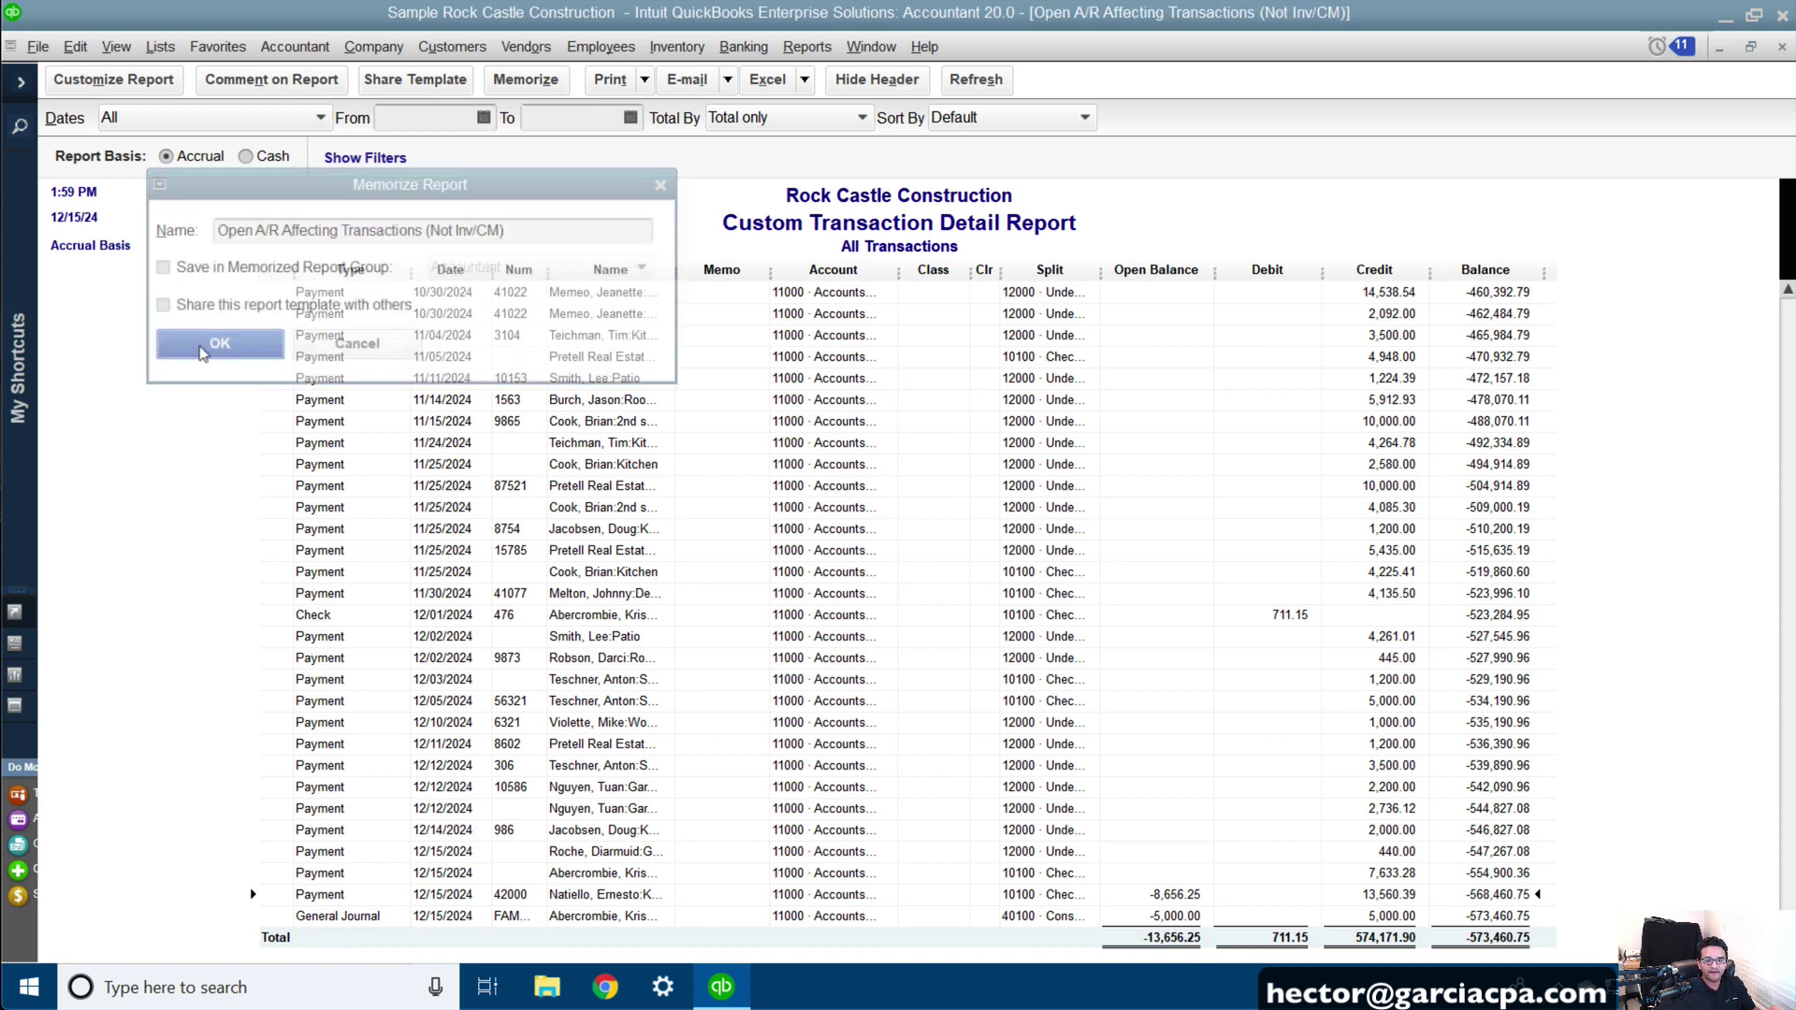
pyautogui.click(776, 84)
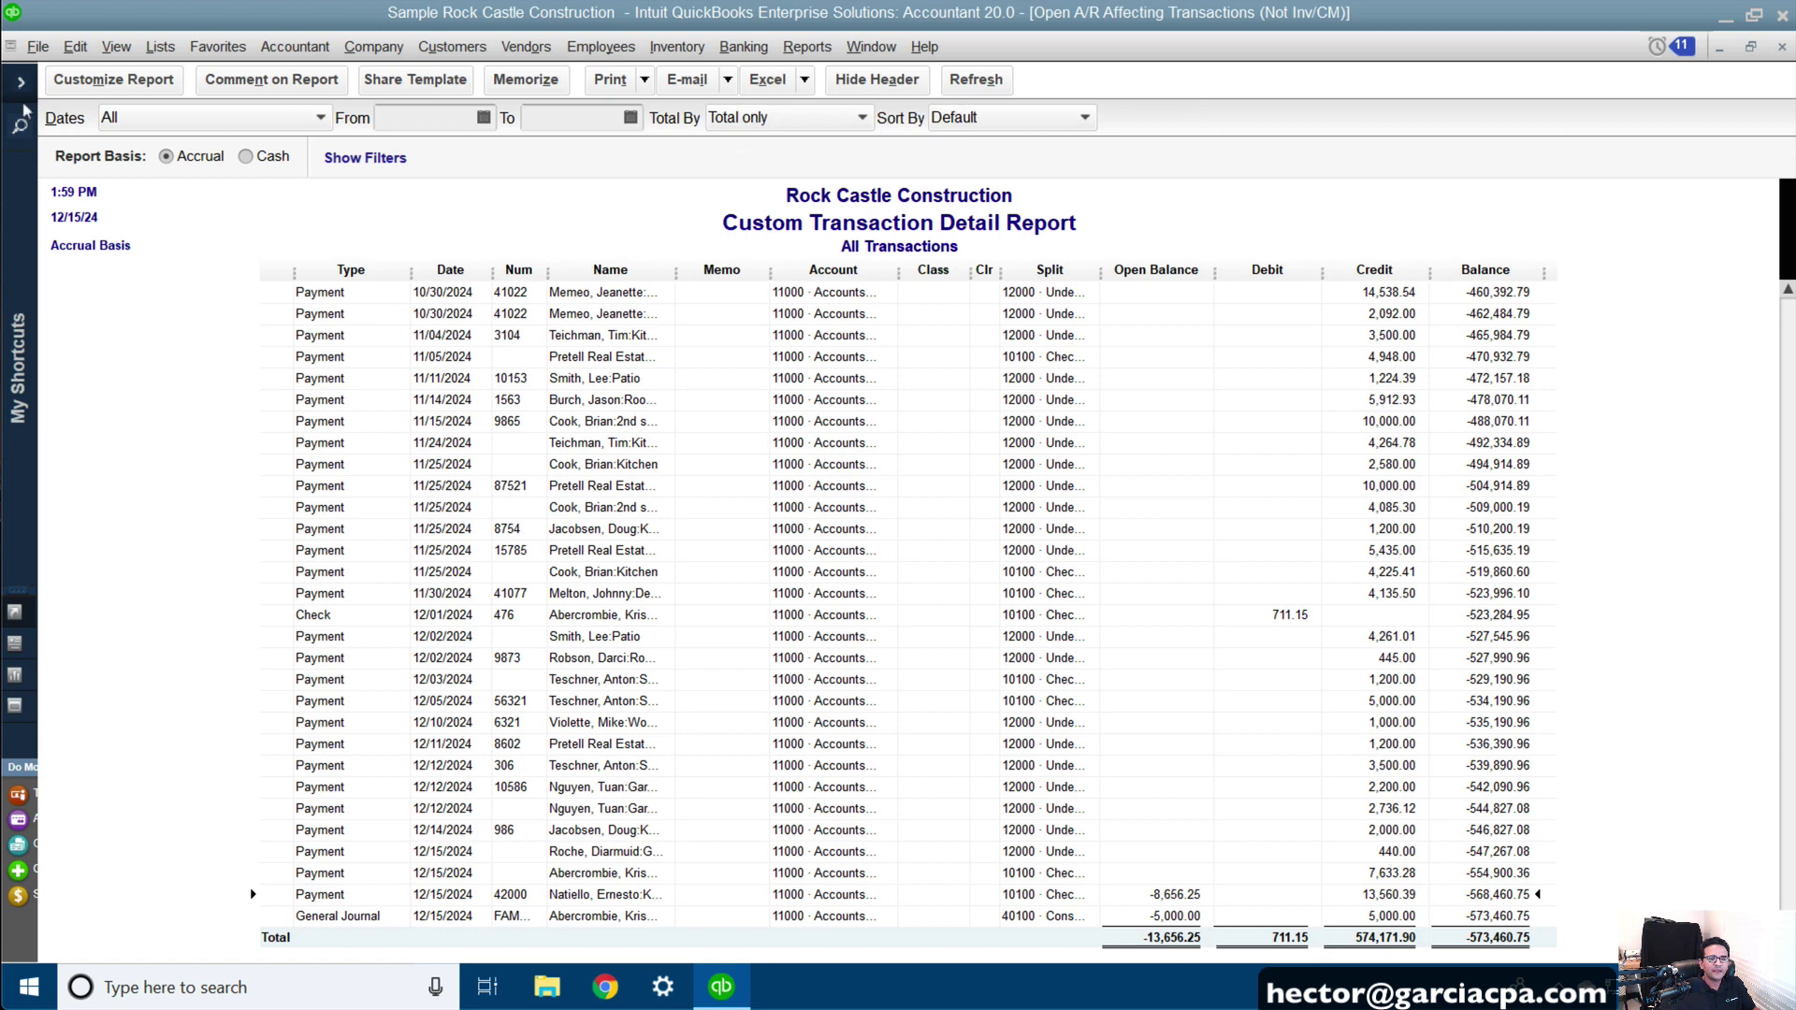
# - Change the report's account filter to 20000 Accounts Payable
pyautogui.click(113, 79)
pyautogui.click(364, 352)
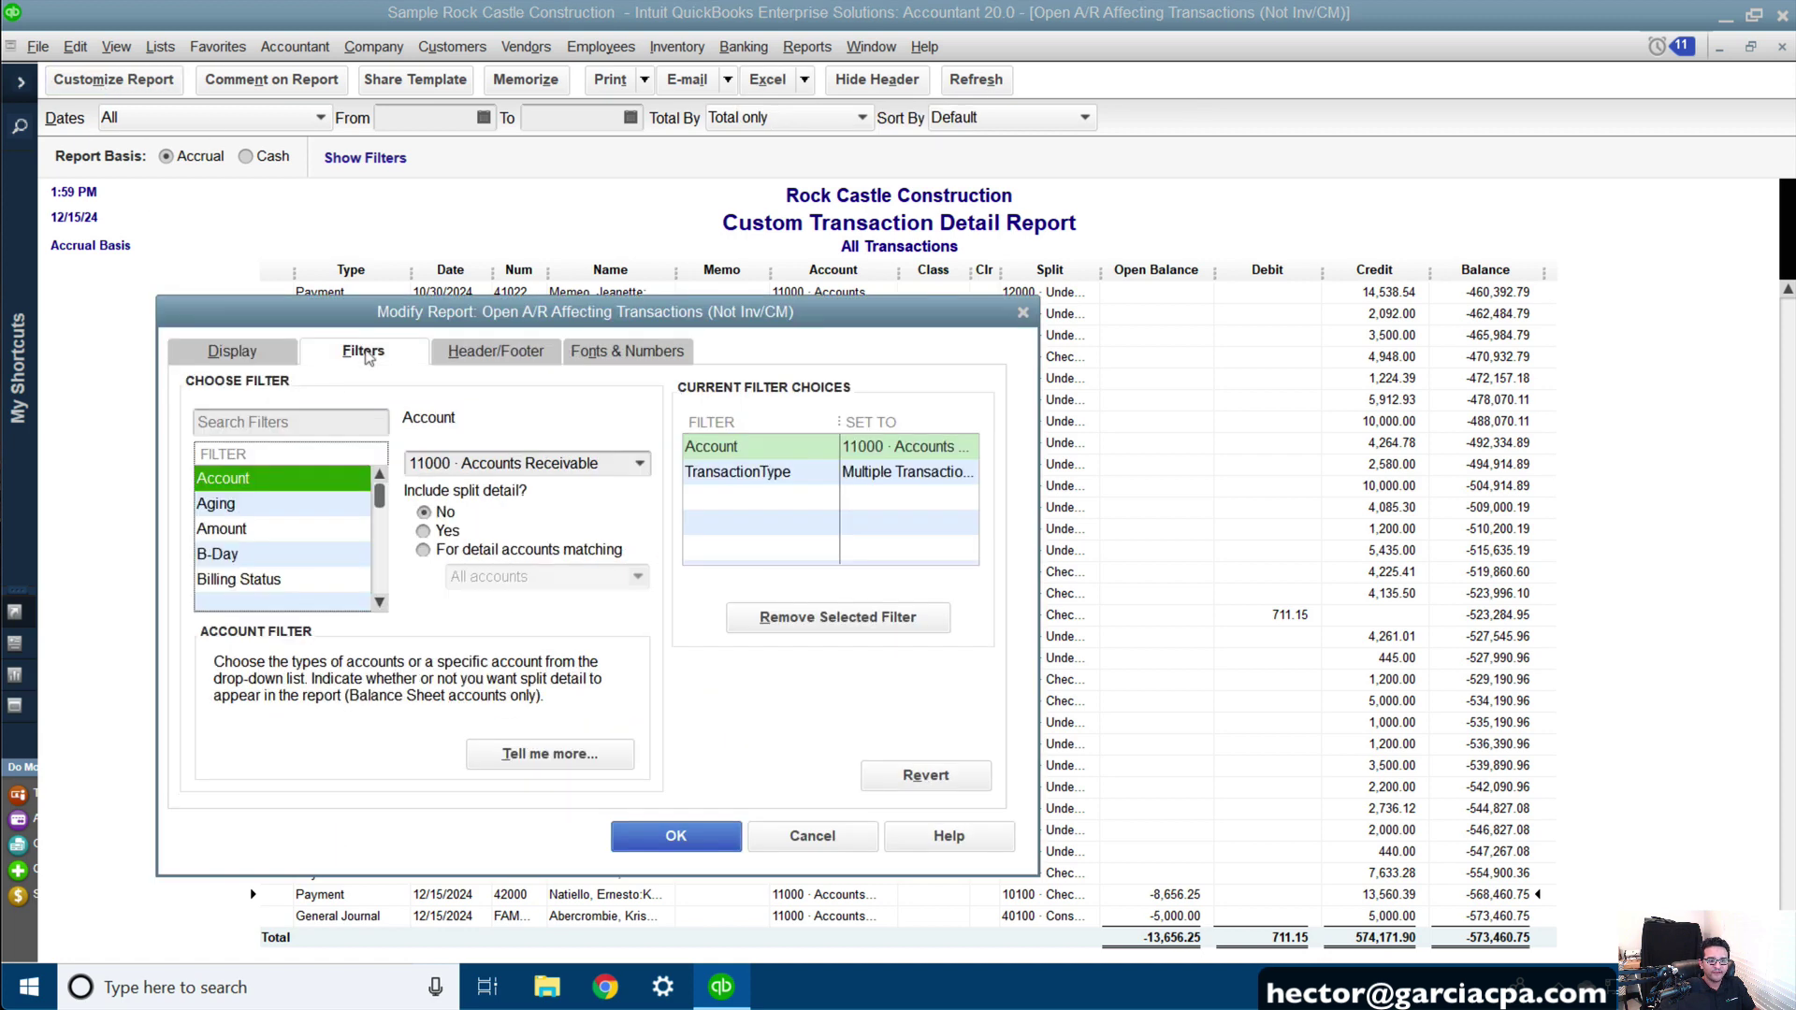
pyautogui.click(628, 465)
pyautogui.write('Account')
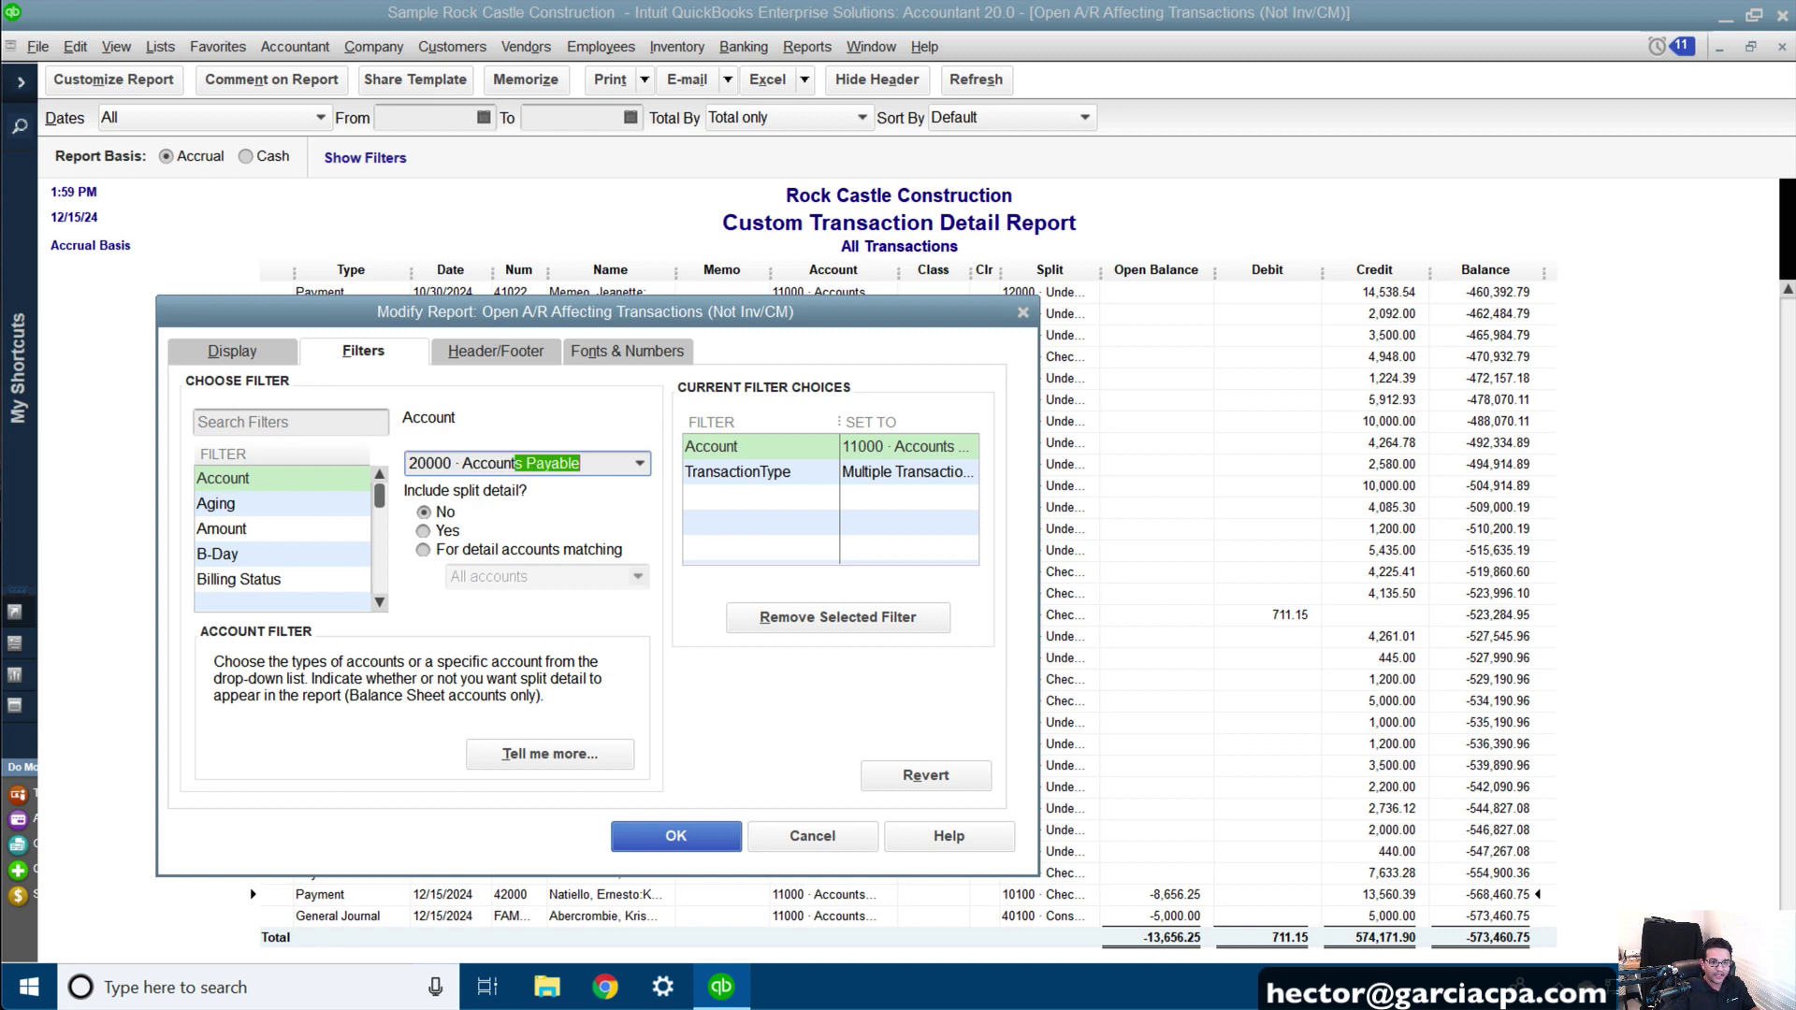
# - Include Invoice and Credit Memo in the multiple transaction types filter, exclude Bill and Bill Credit, and apply the filters
pyautogui.click(776, 472)
pyautogui.click(598, 468)
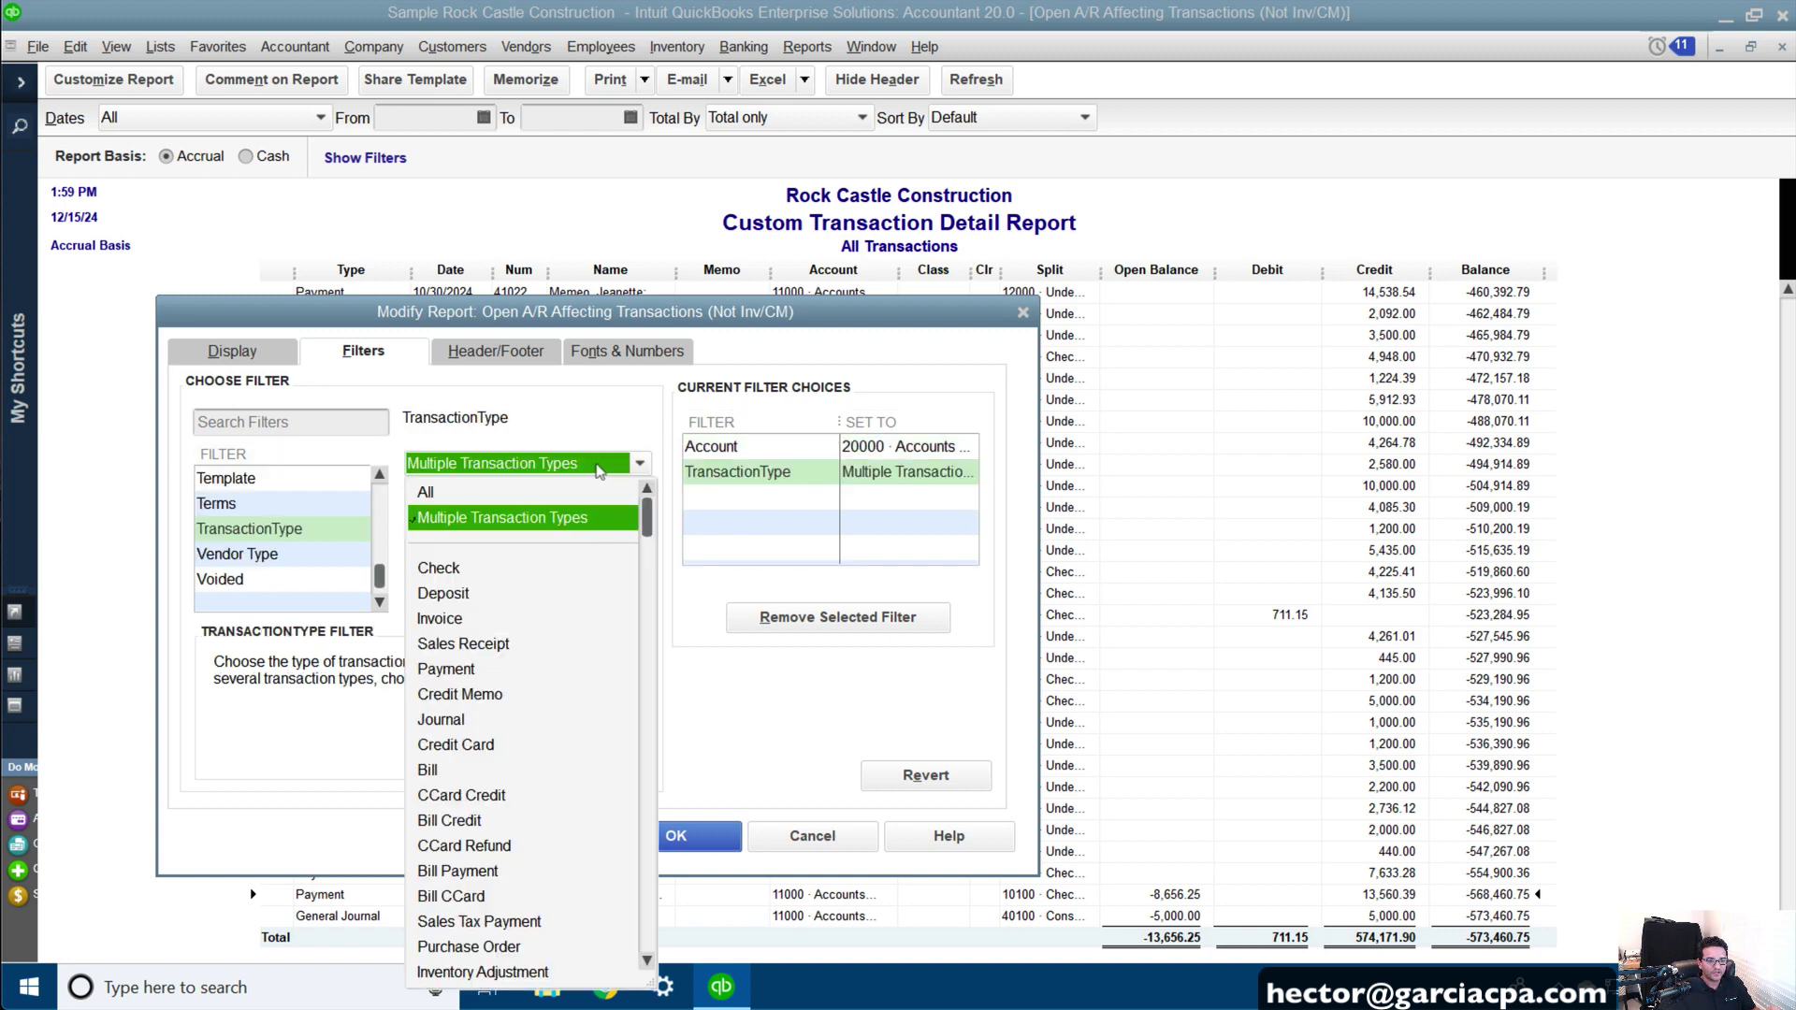
pyautogui.click(472, 519)
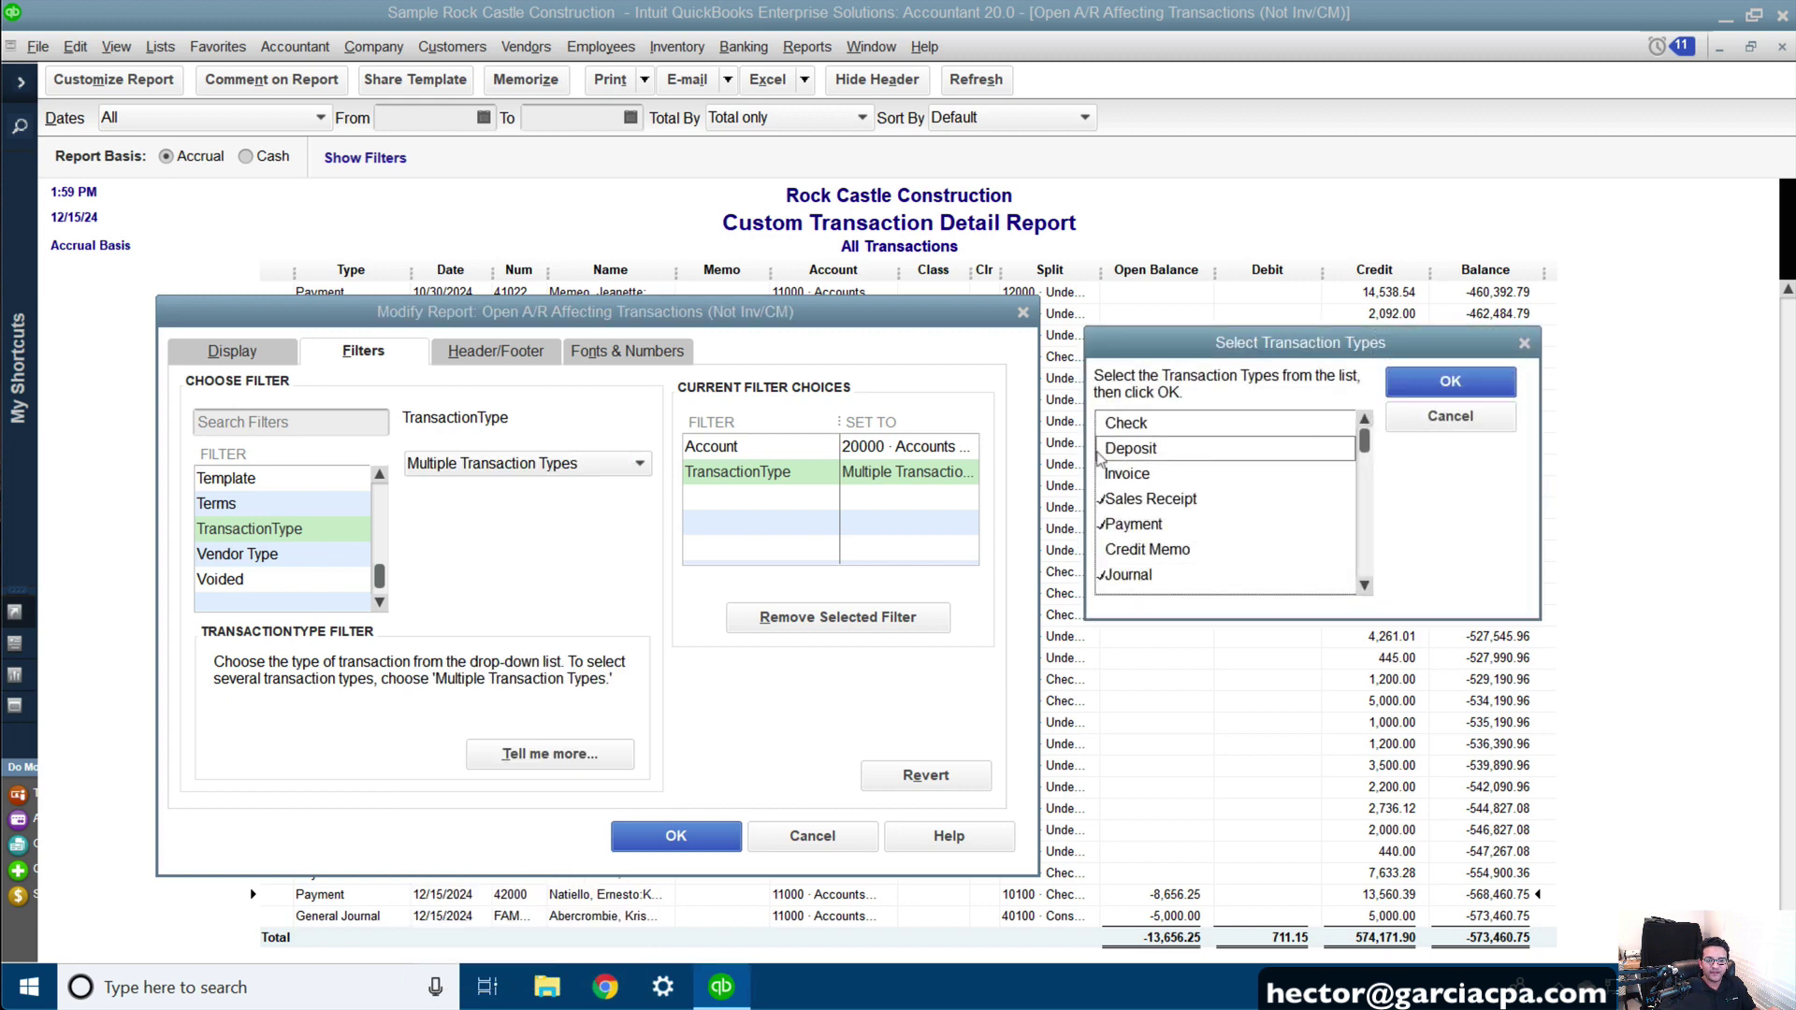
pyautogui.click(1127, 473)
pyautogui.click(1145, 549)
pyautogui.scroll(-5, 1108, 598)
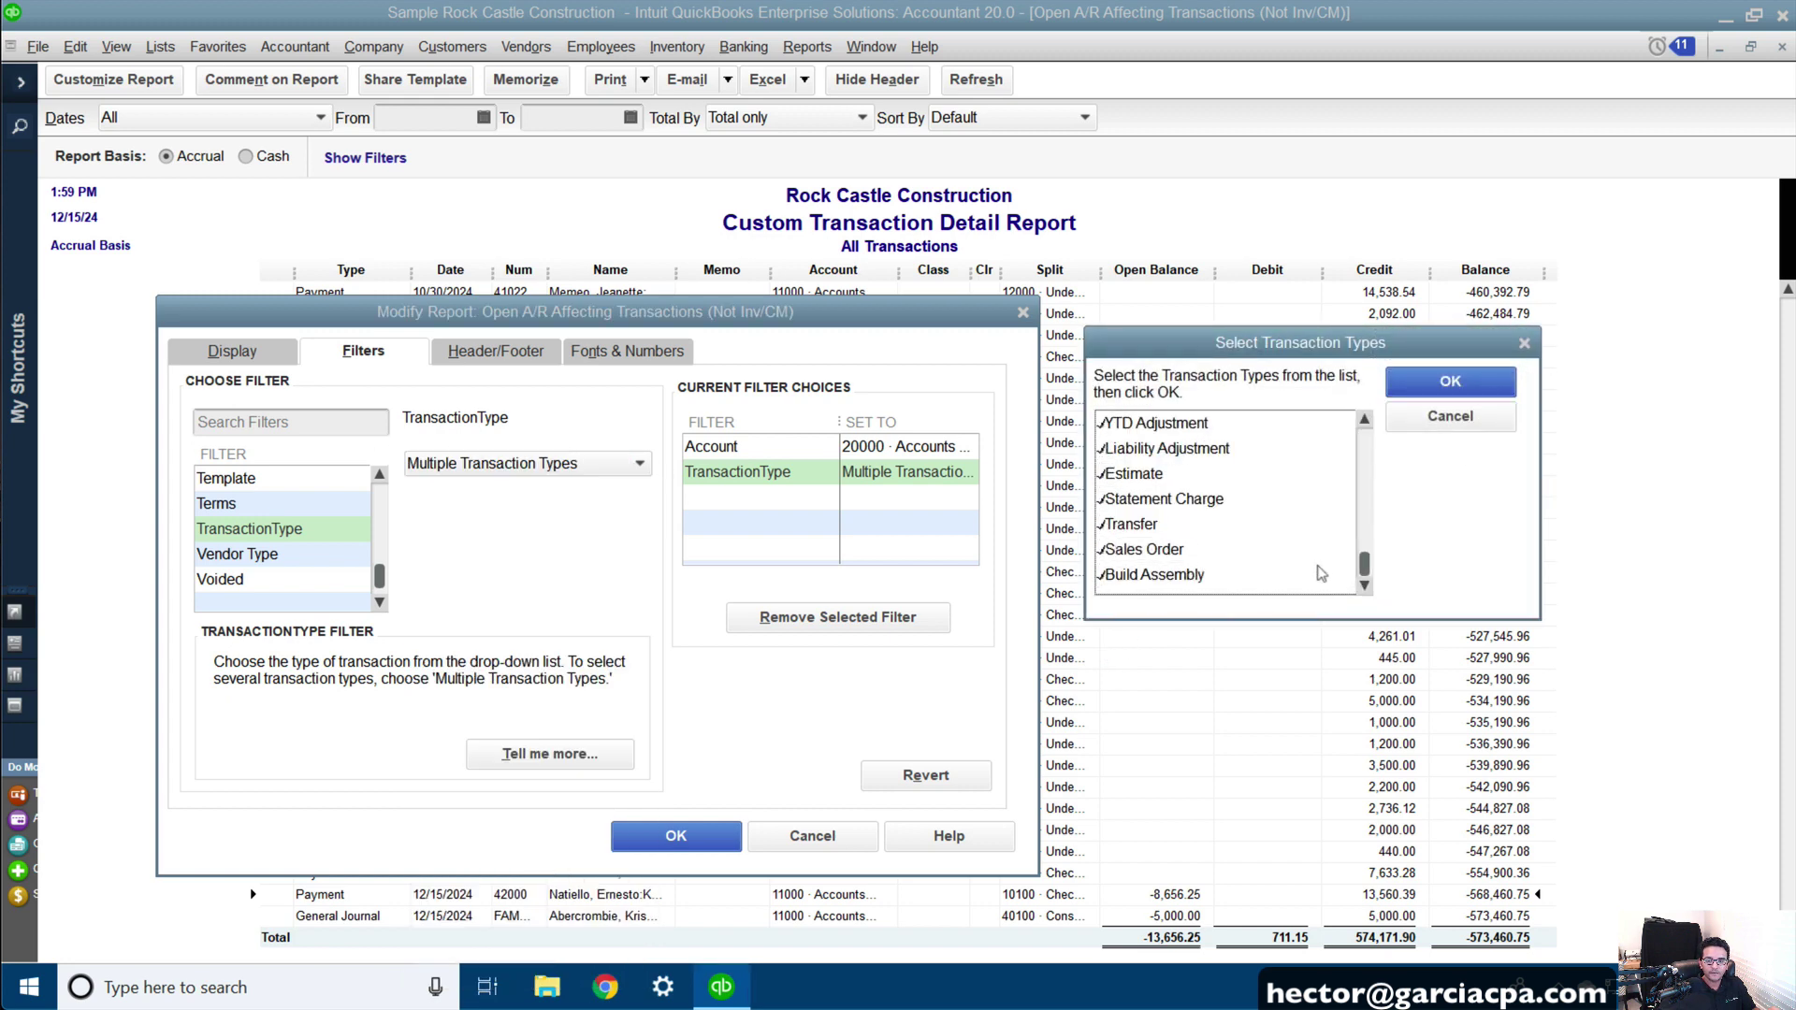
pyautogui.moveTo(1365, 569); pyautogui.dragTo(1377, 465)
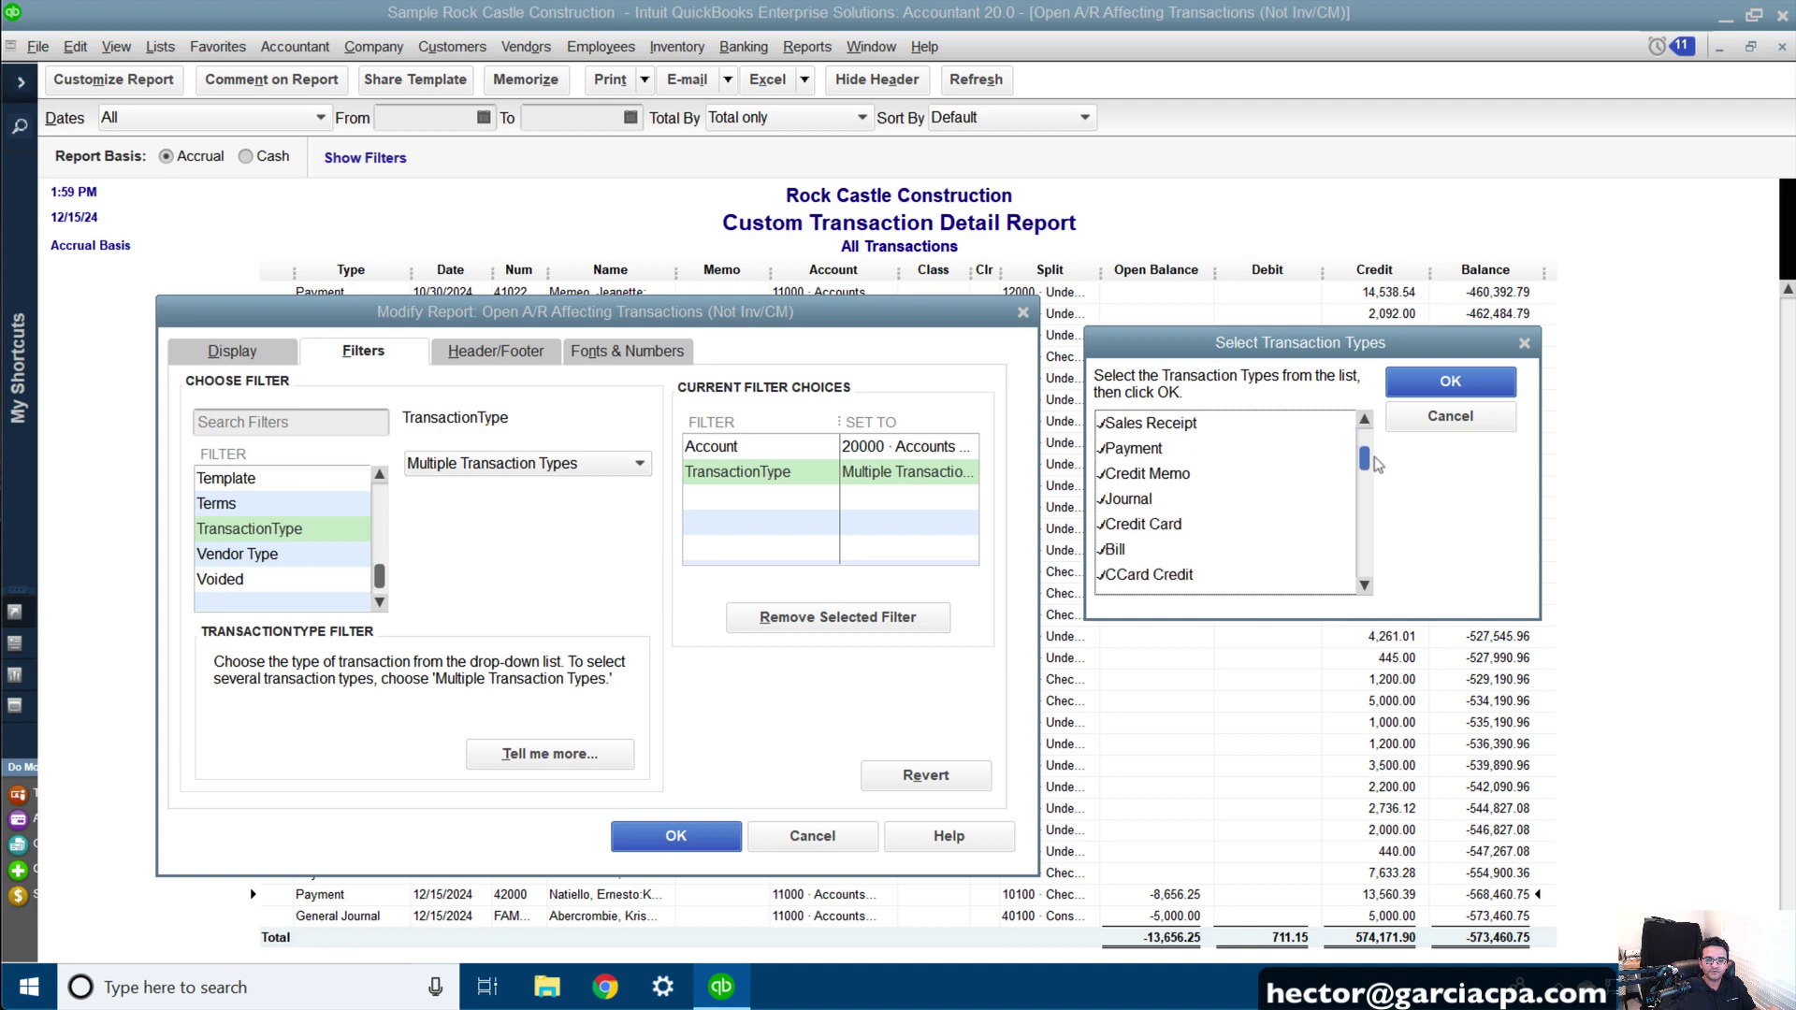
pyautogui.click(1118, 551)
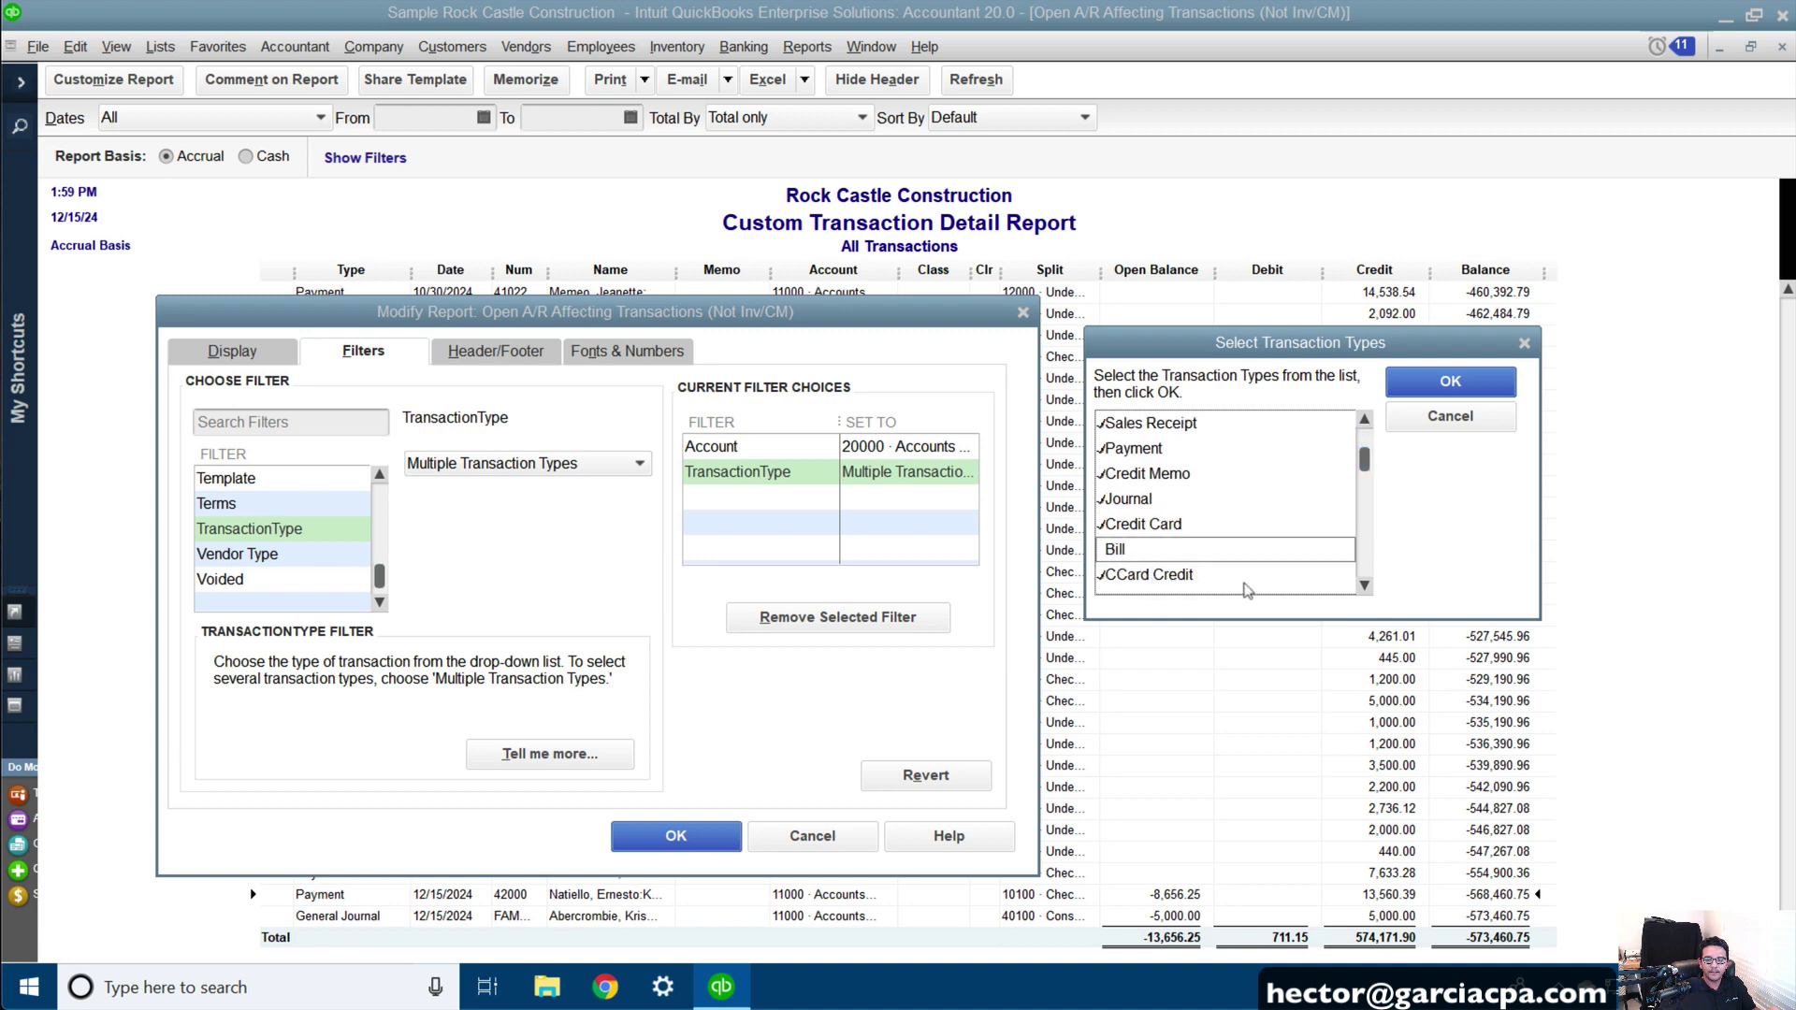
pyautogui.scroll(-3, 1295, 585)
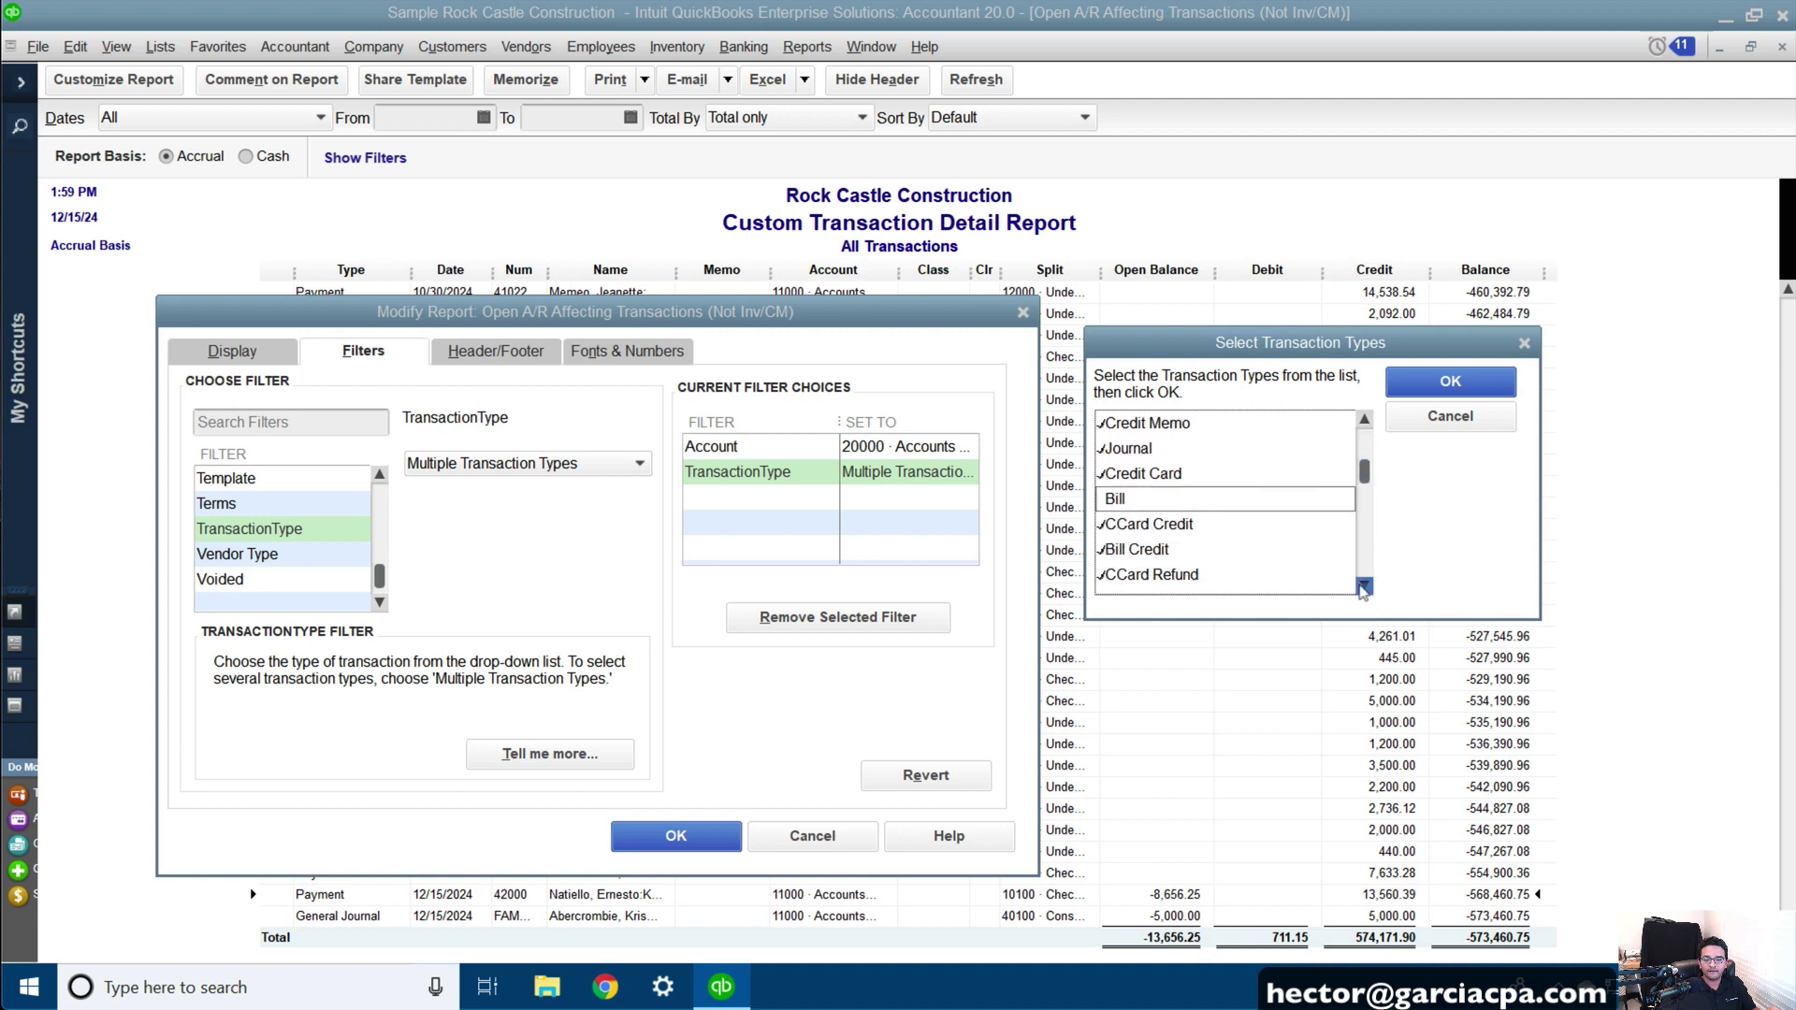
pyautogui.click(1153, 526)
pyautogui.click(1449, 381)
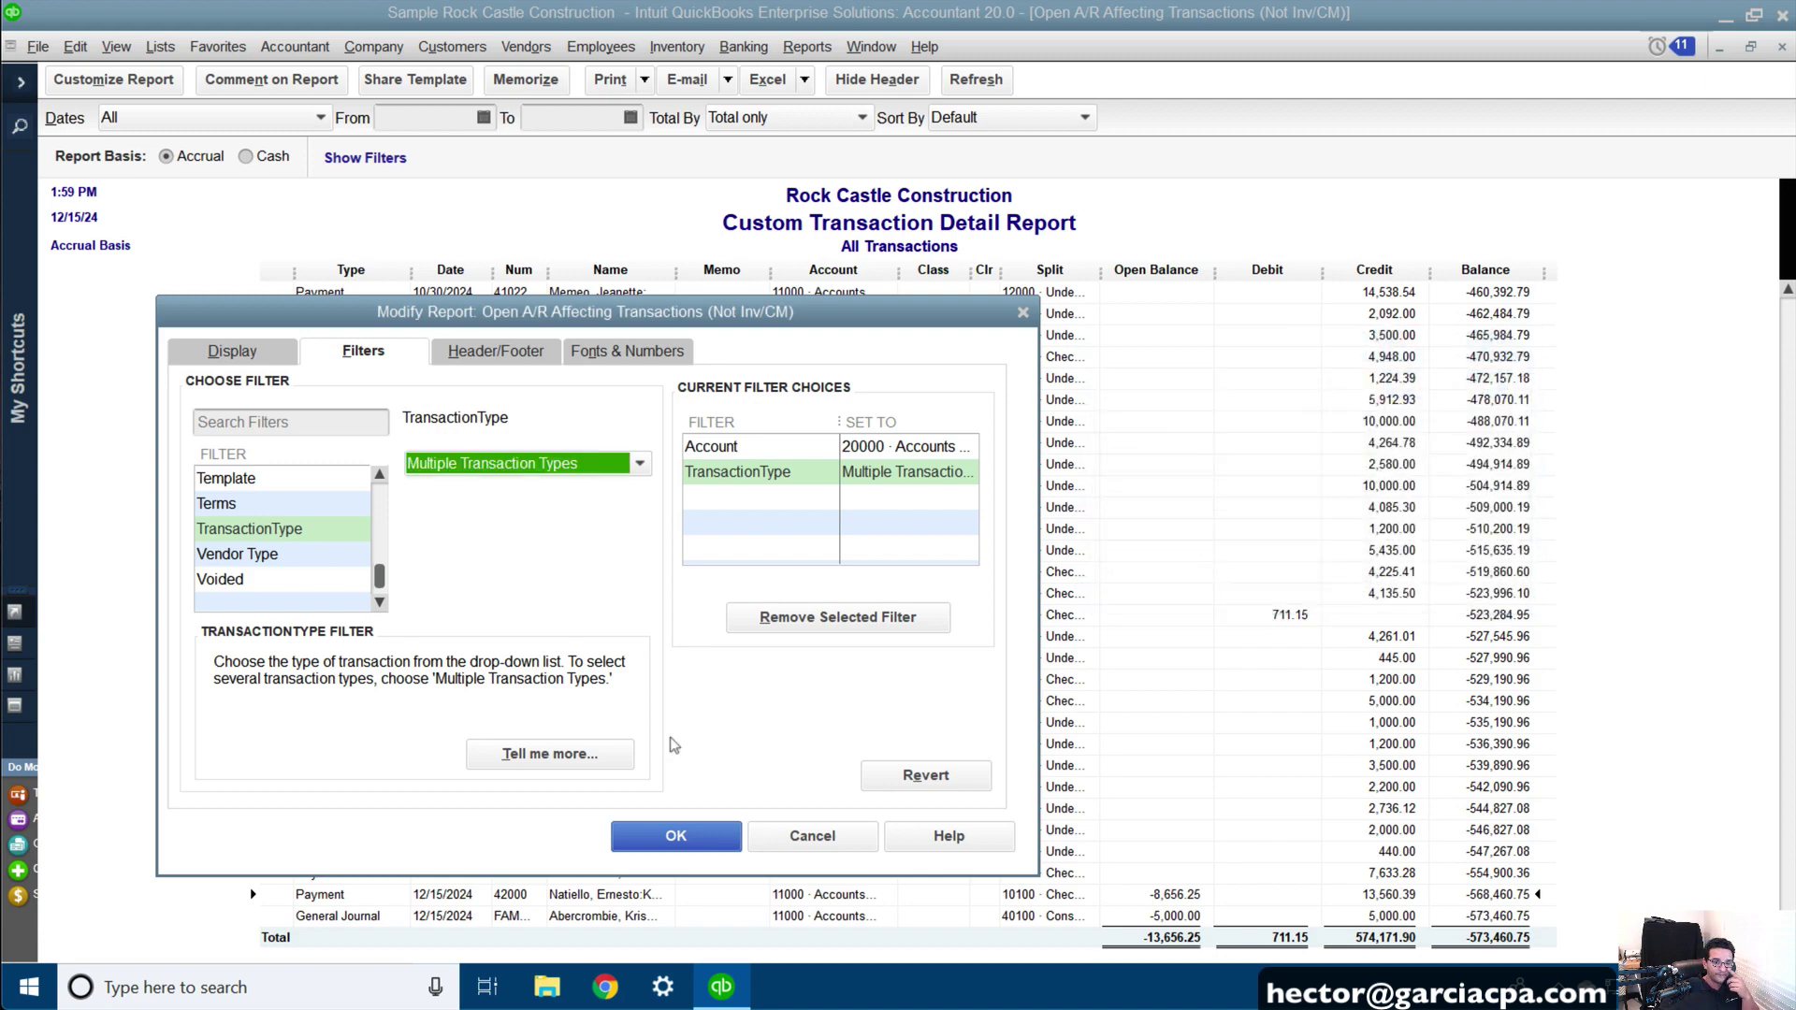
pyautogui.click(674, 836)
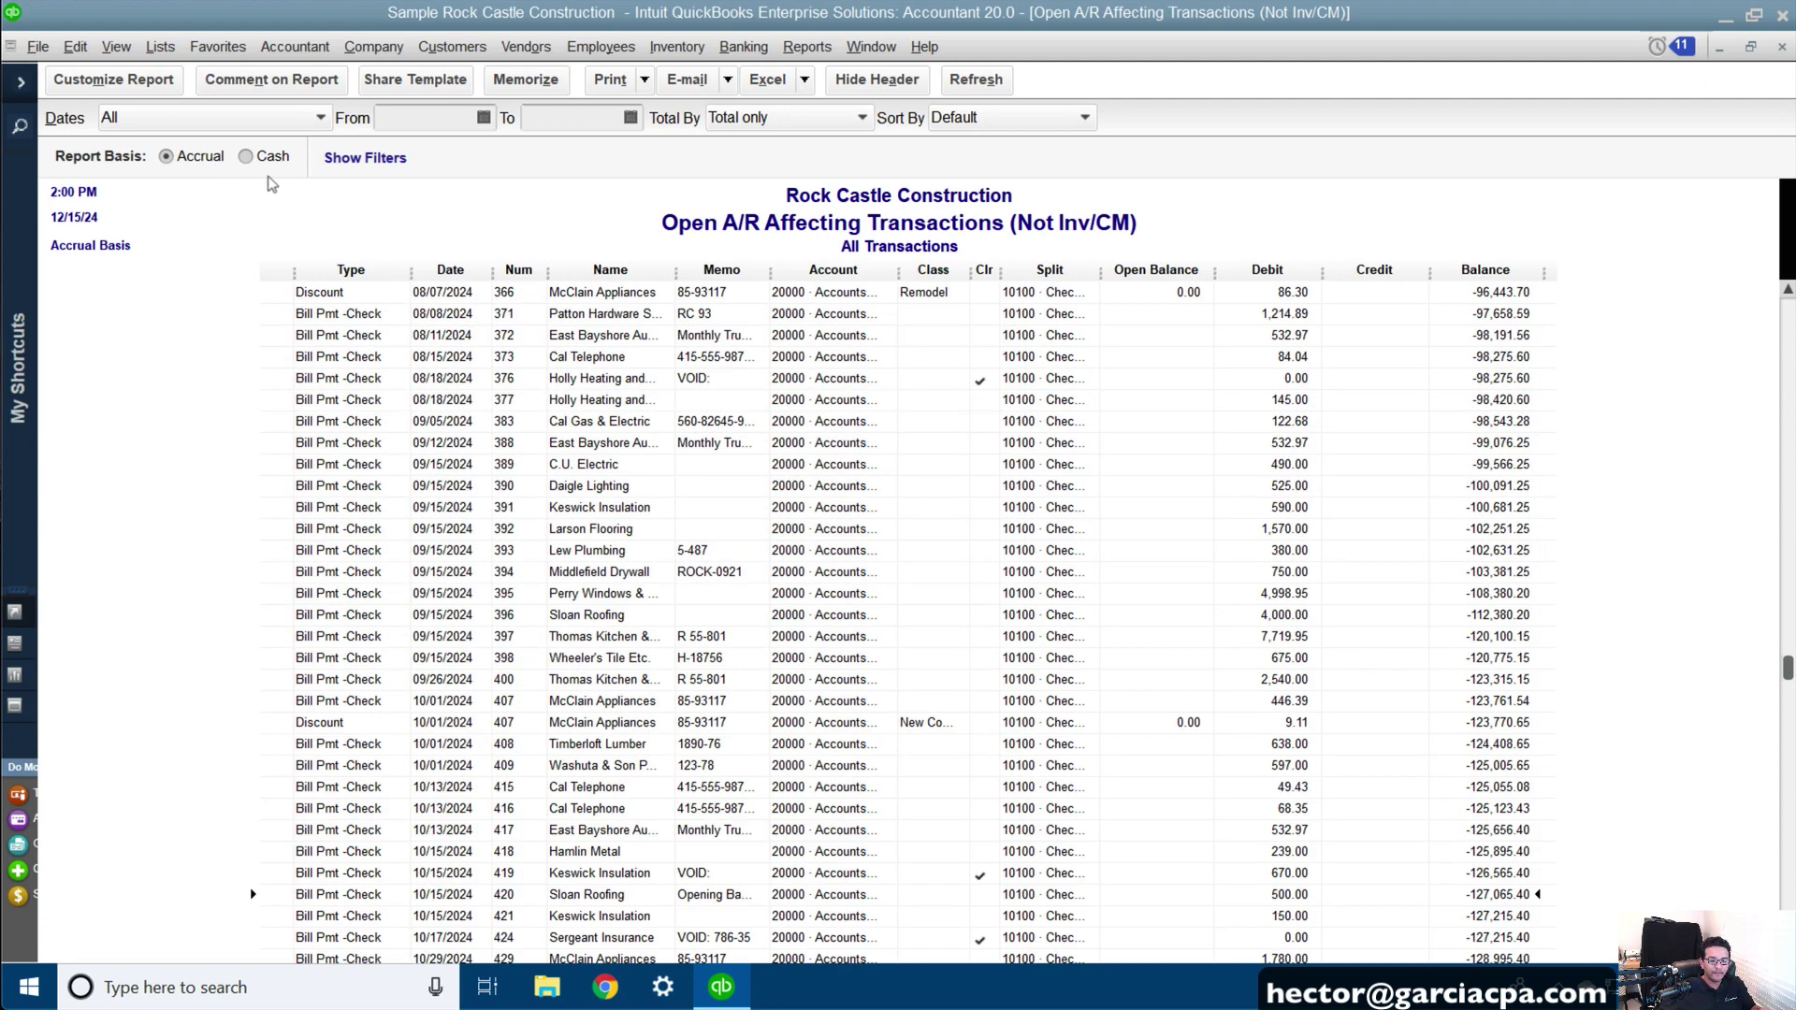
# - Add the Source Name column to the report and widen the Name column
pyautogui.click(112, 80)
pyautogui.write('sout')
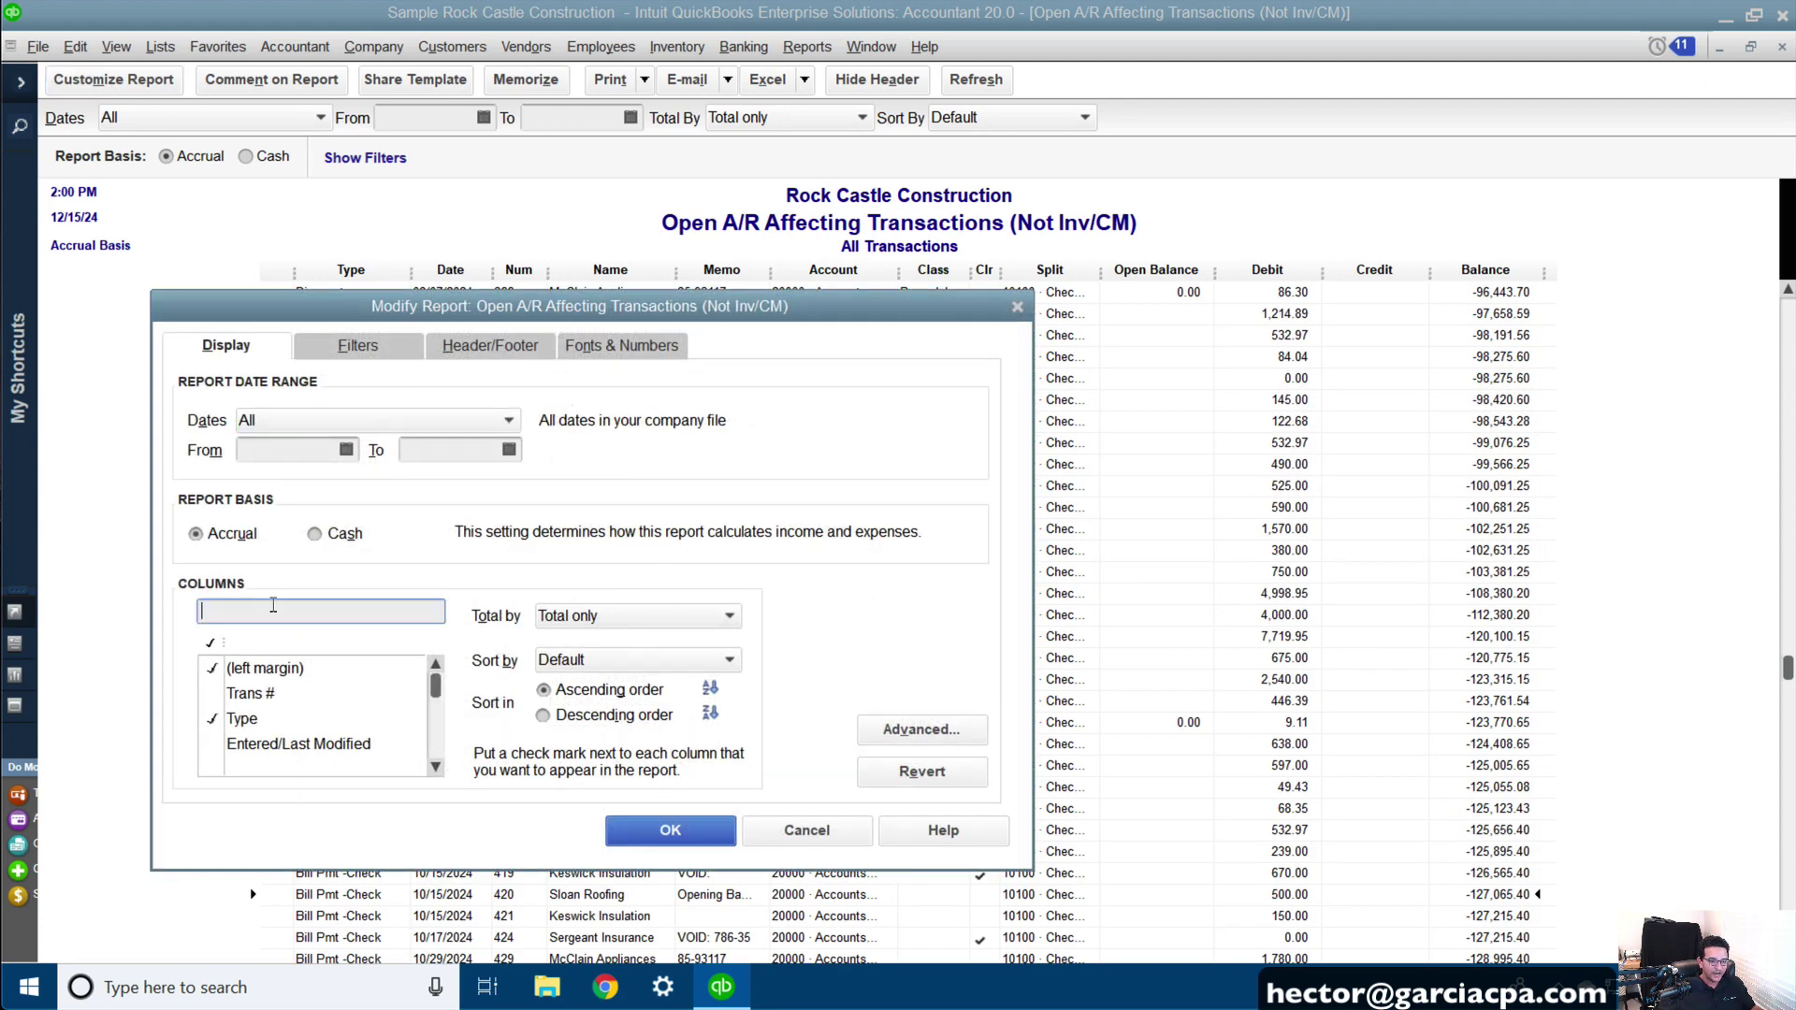
pyautogui.press('BackSpace')
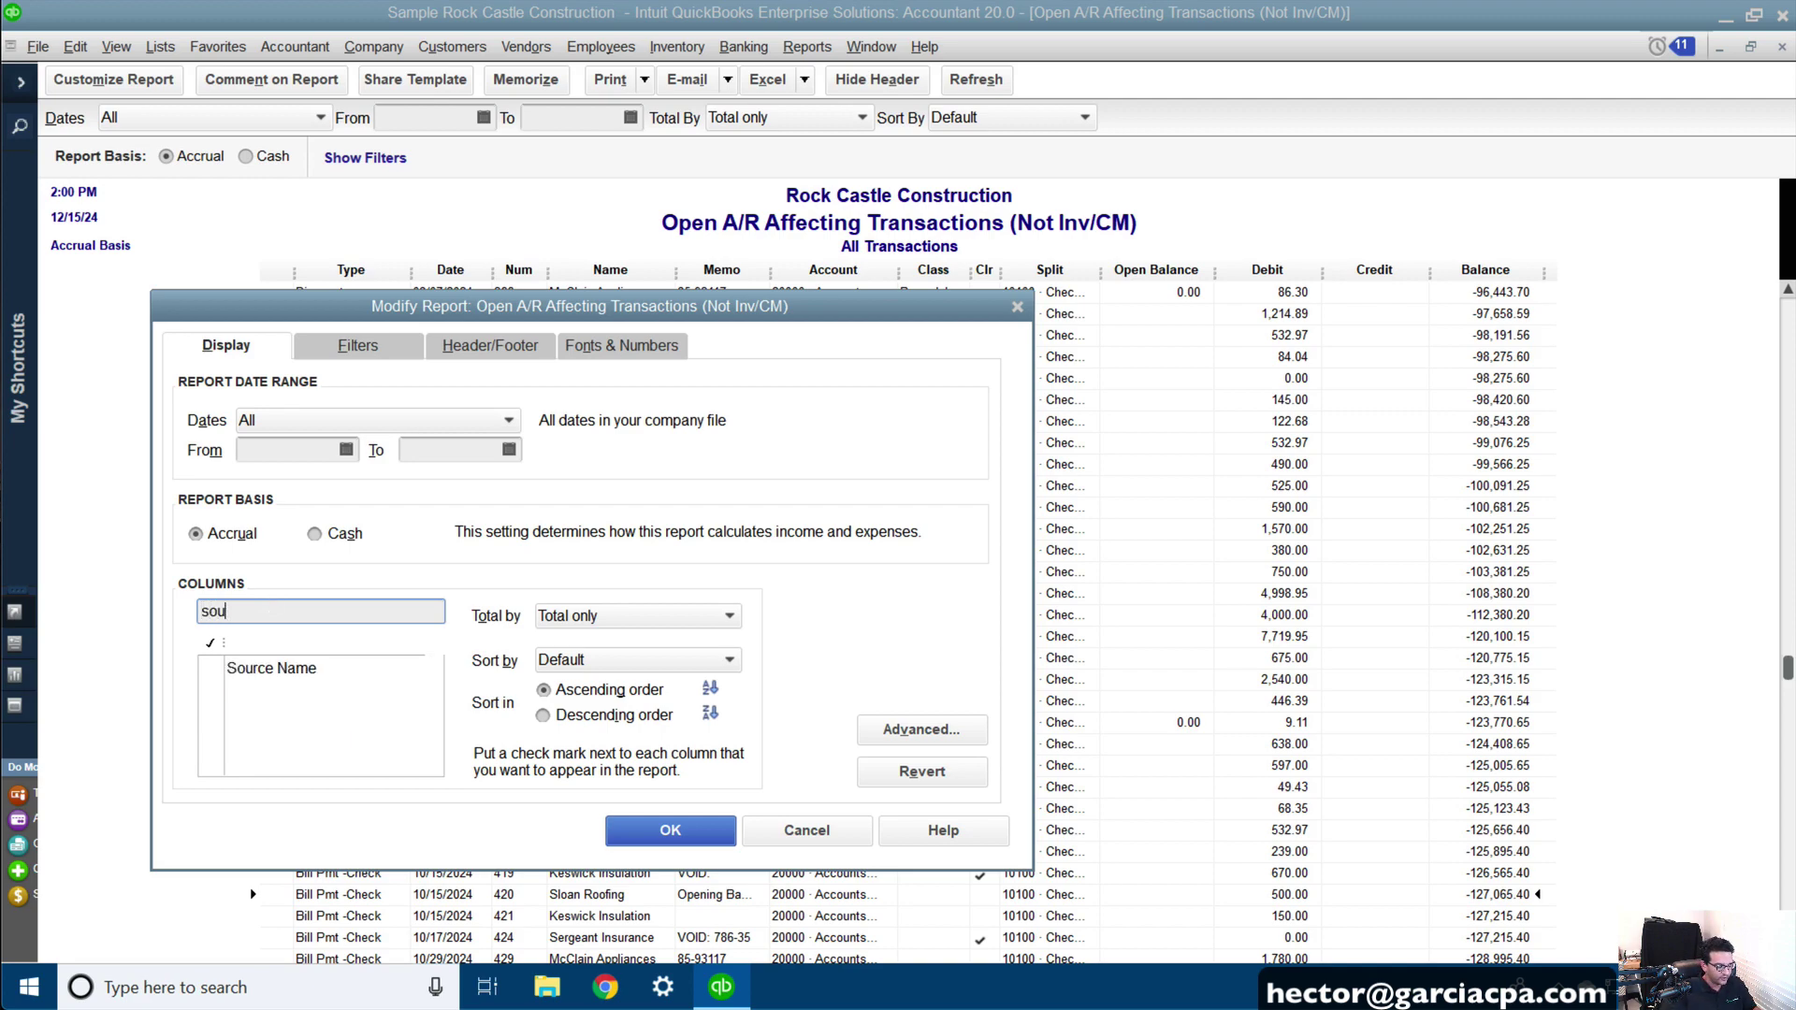
pyautogui.click(280, 670)
pyautogui.click(669, 830)
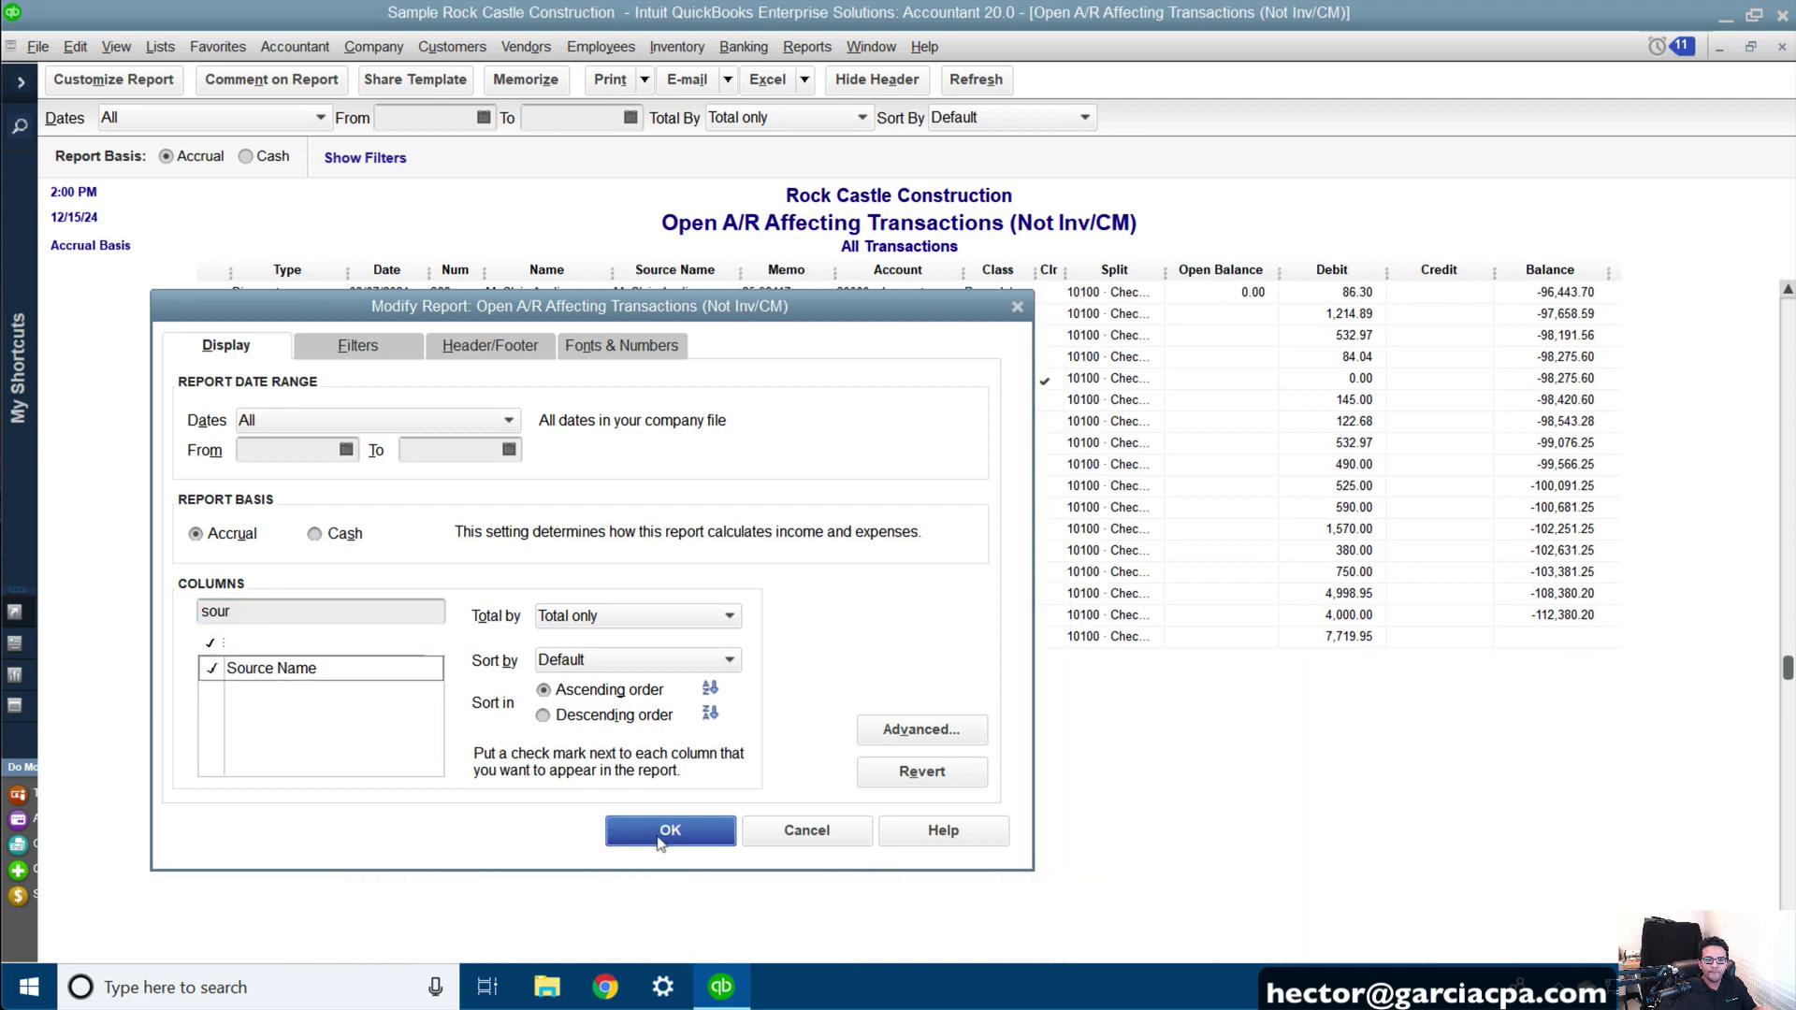
pyautogui.moveTo(609, 269); pyautogui.dragTo(649, 273)
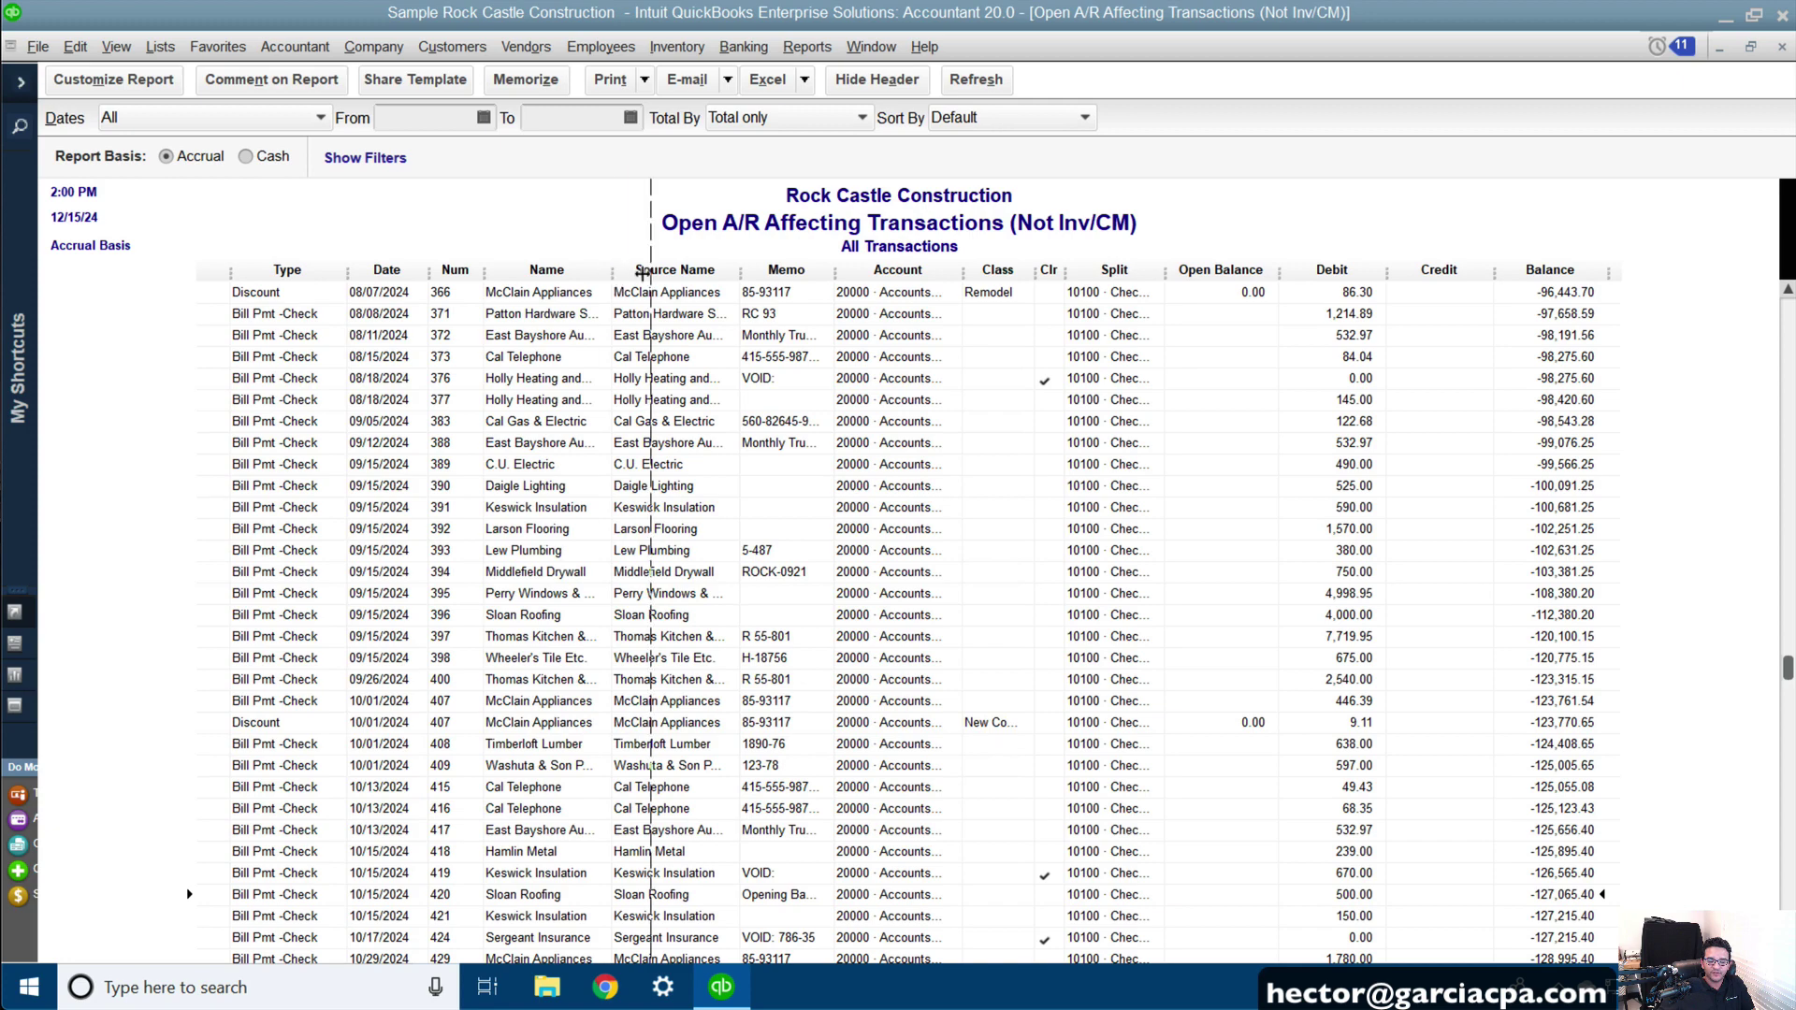
# - Look through the report for entries with an open balance and inspect the Patton Hardware Supplies item receipt, leaving it unchanged
pyautogui.scroll(-10, 1325, 731)
pyautogui.scroll(-10, 1325, 731)
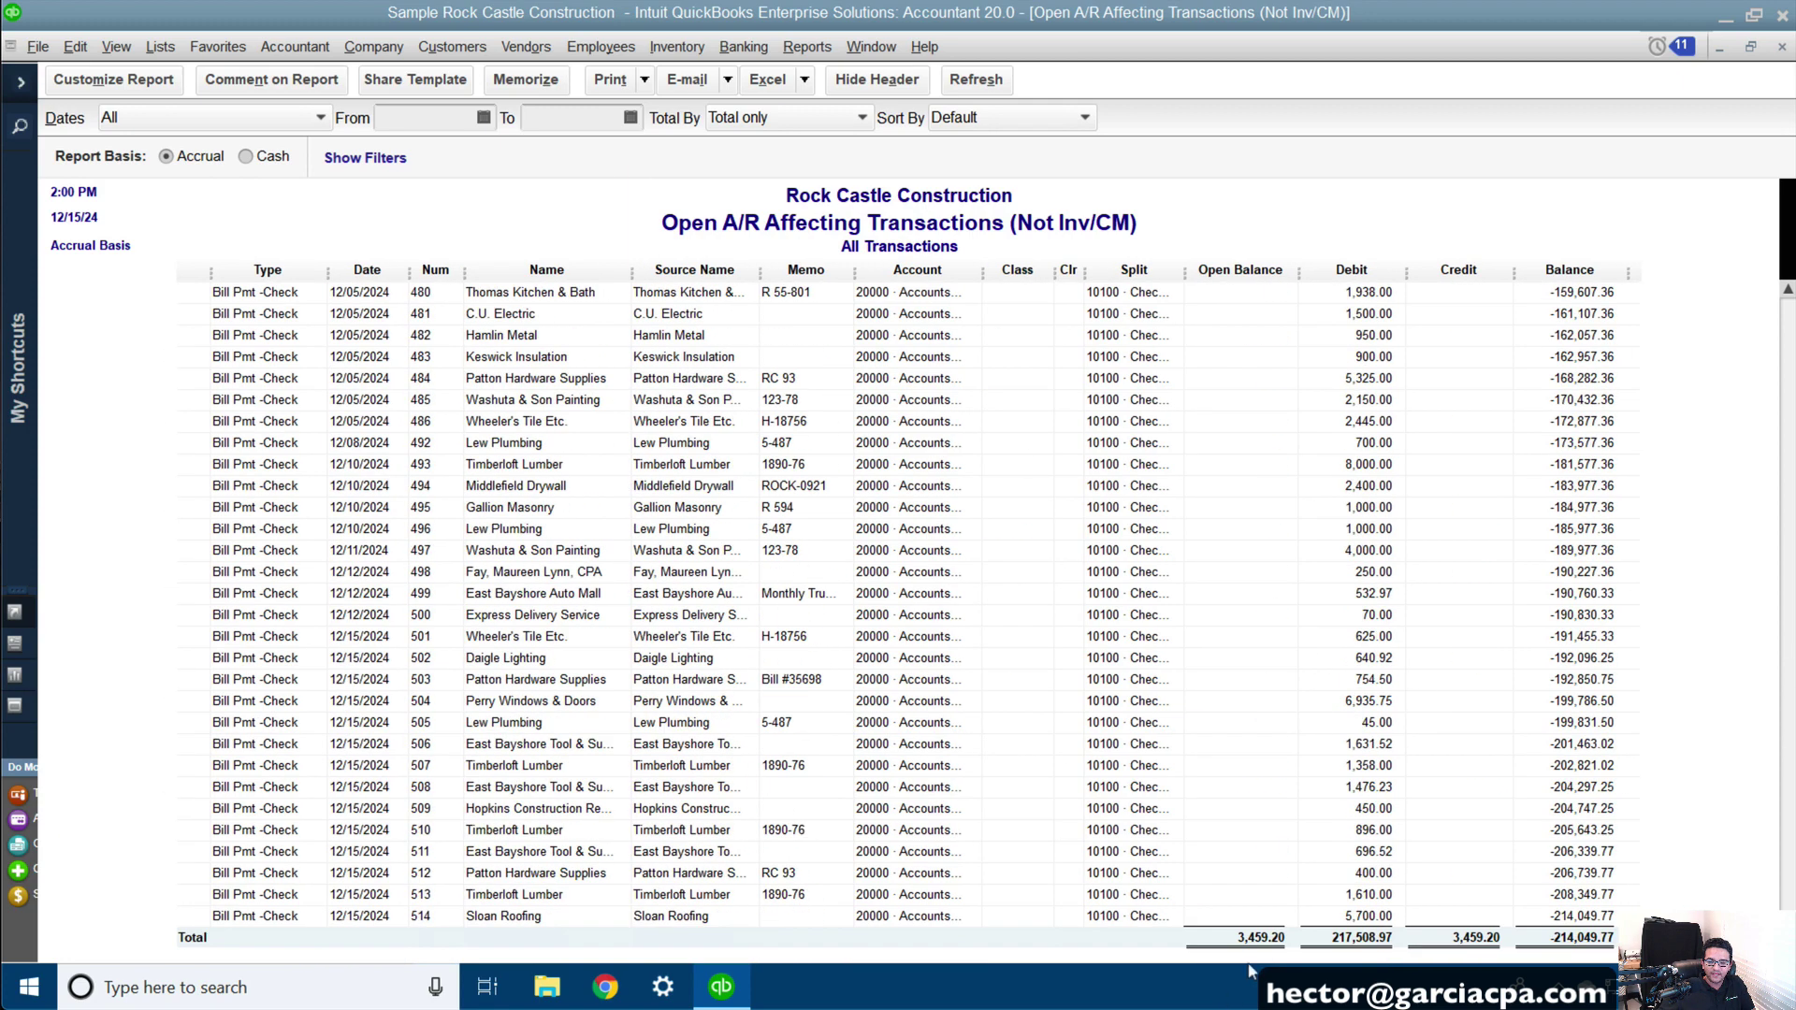
pyautogui.scroll(4, 1283, 389)
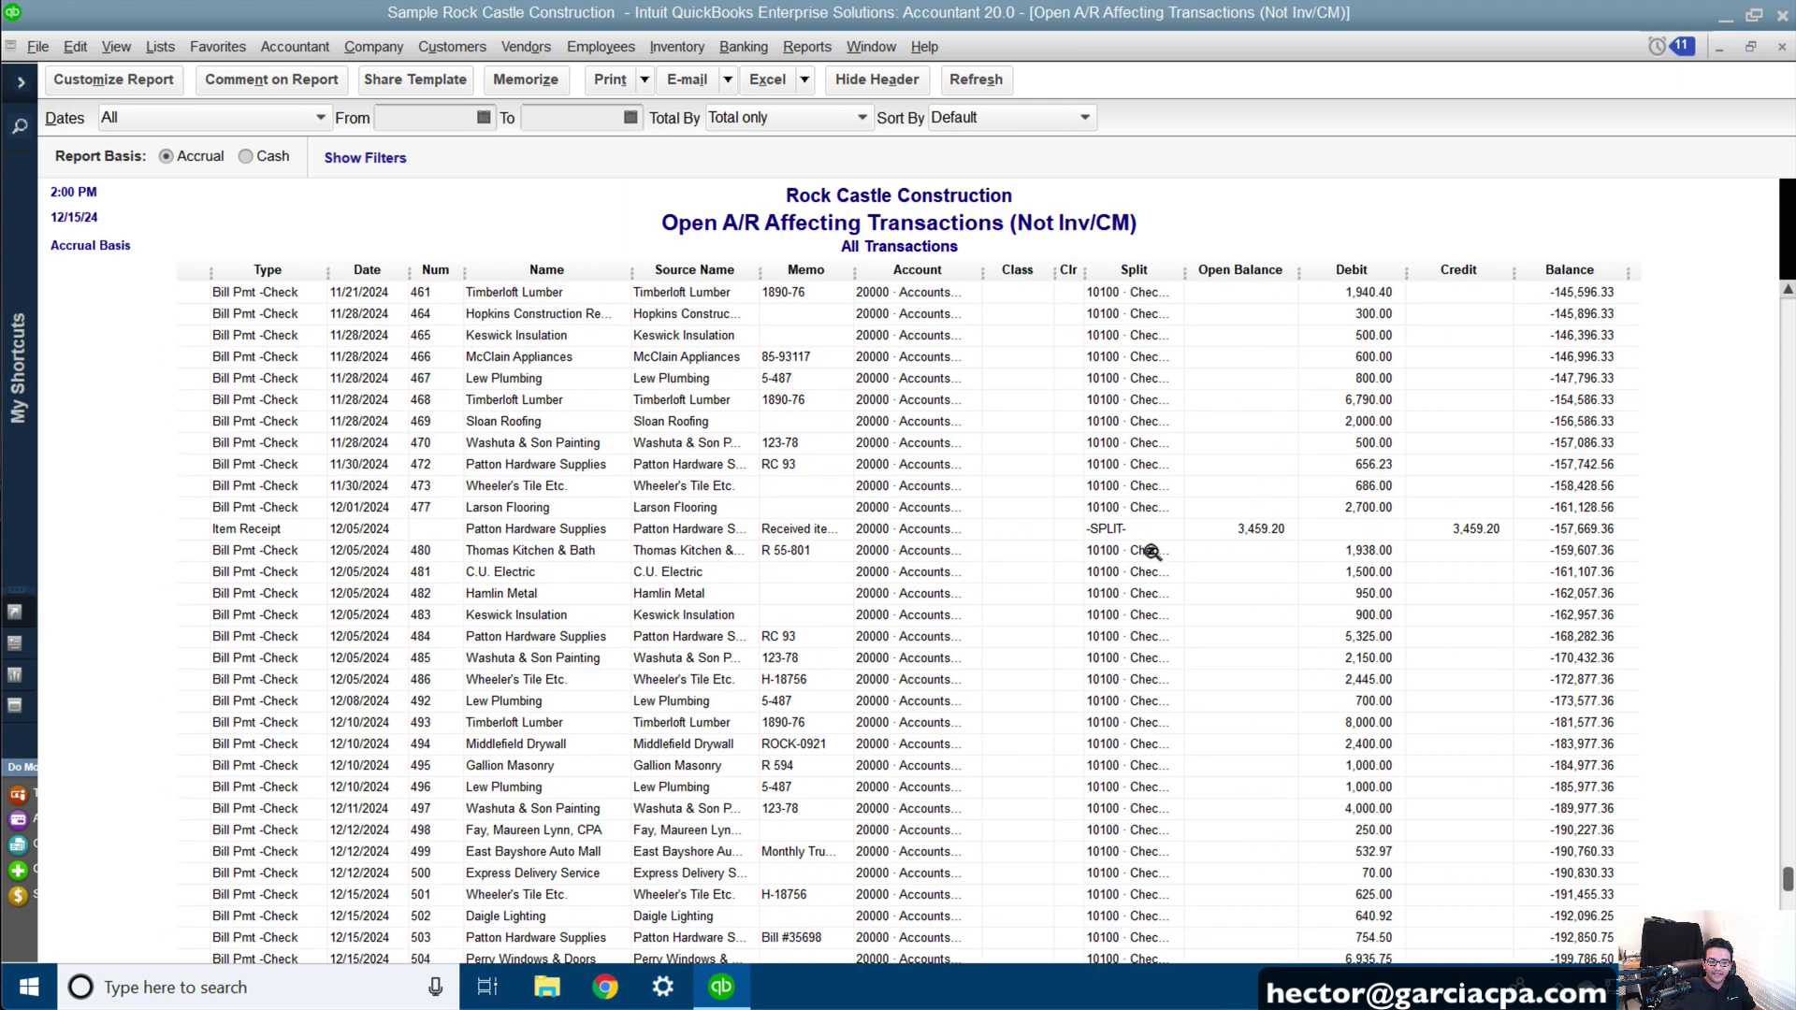
pyautogui.doubleClick(1254, 526)
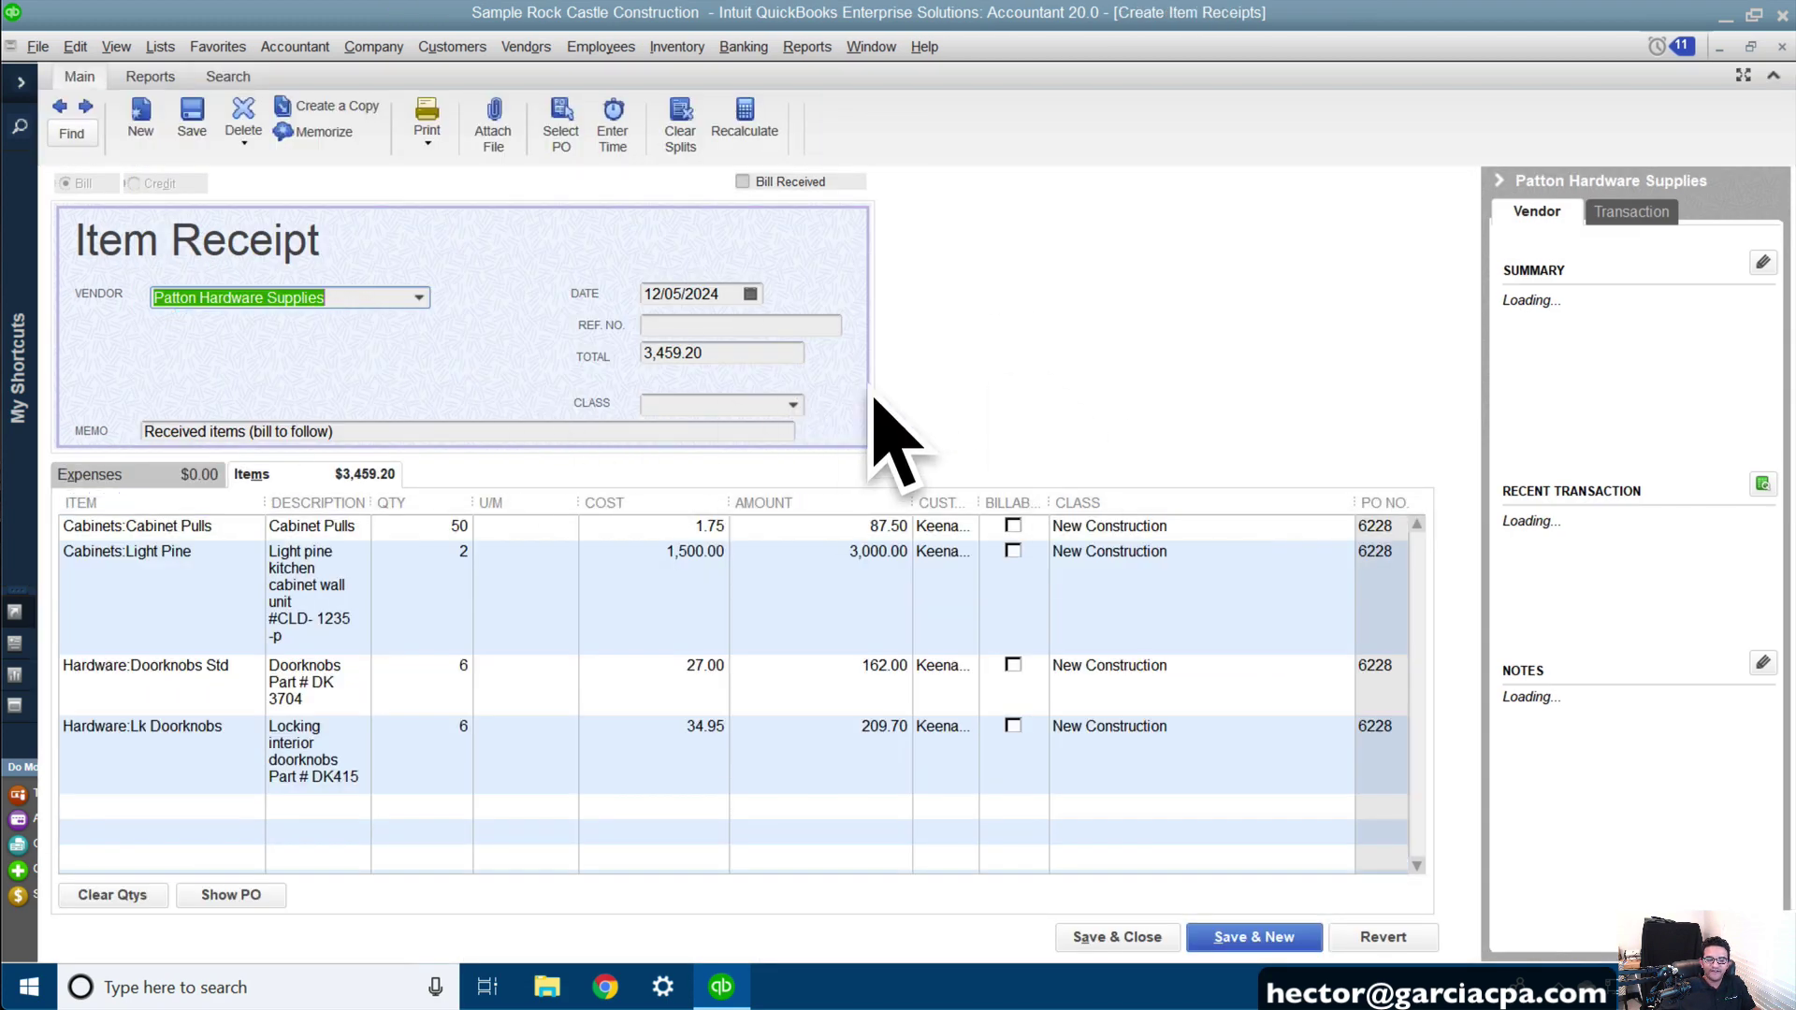
pyautogui.press('Escape')
pyautogui.scroll(3, 1409, 540)
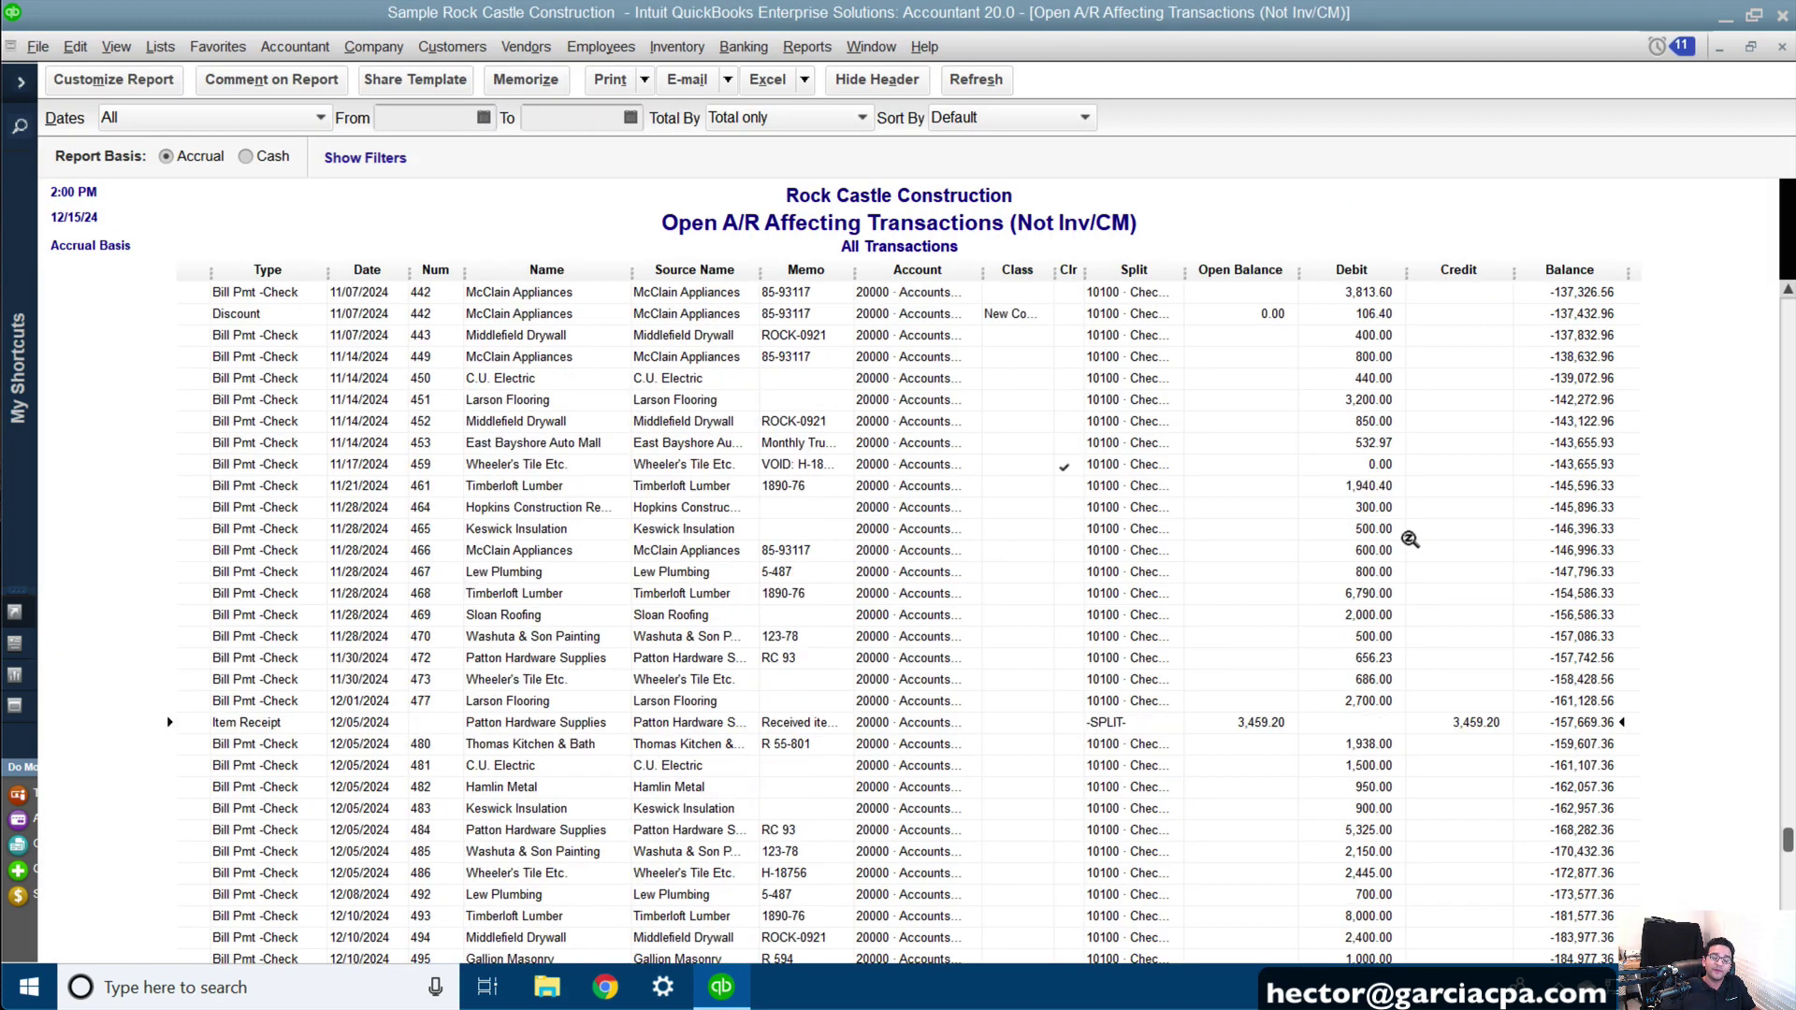
# - Open the Daigle Lighting bill payment dated 12/15/2024 and deselect the bill it pays
pyautogui.scroll(20, 1409, 540)
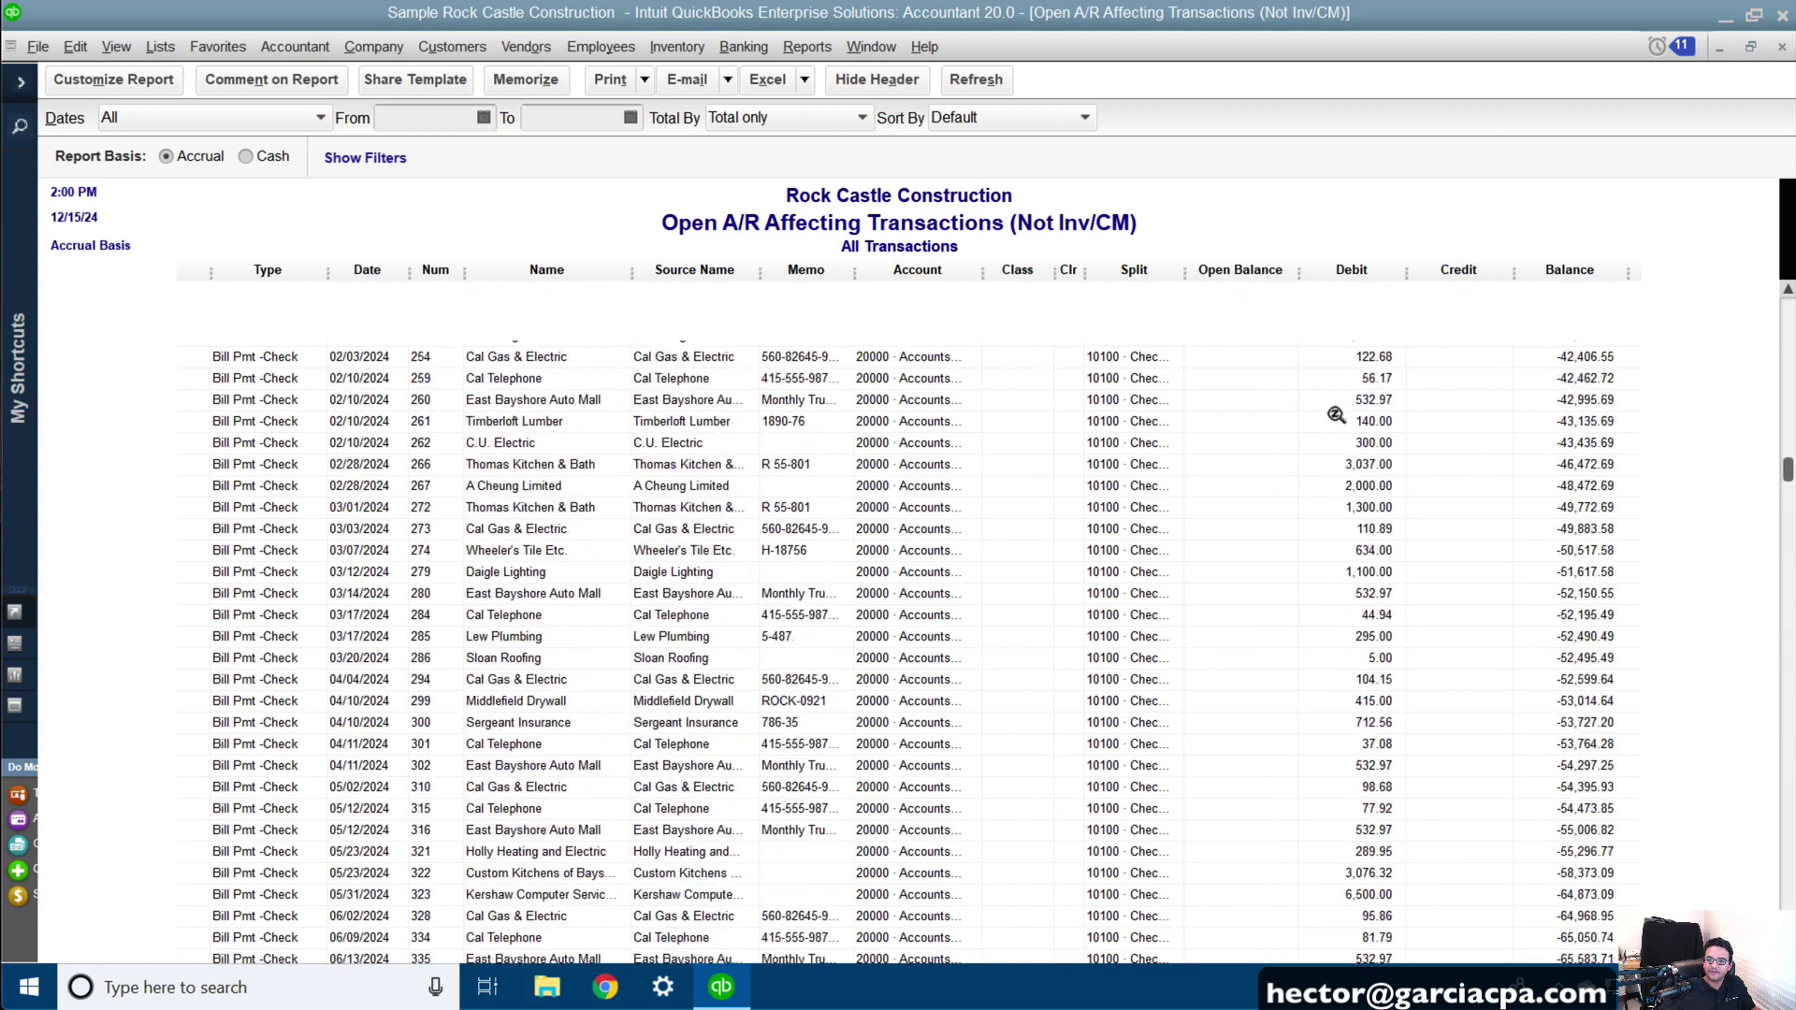
pyautogui.scroll(-20, 1335, 415)
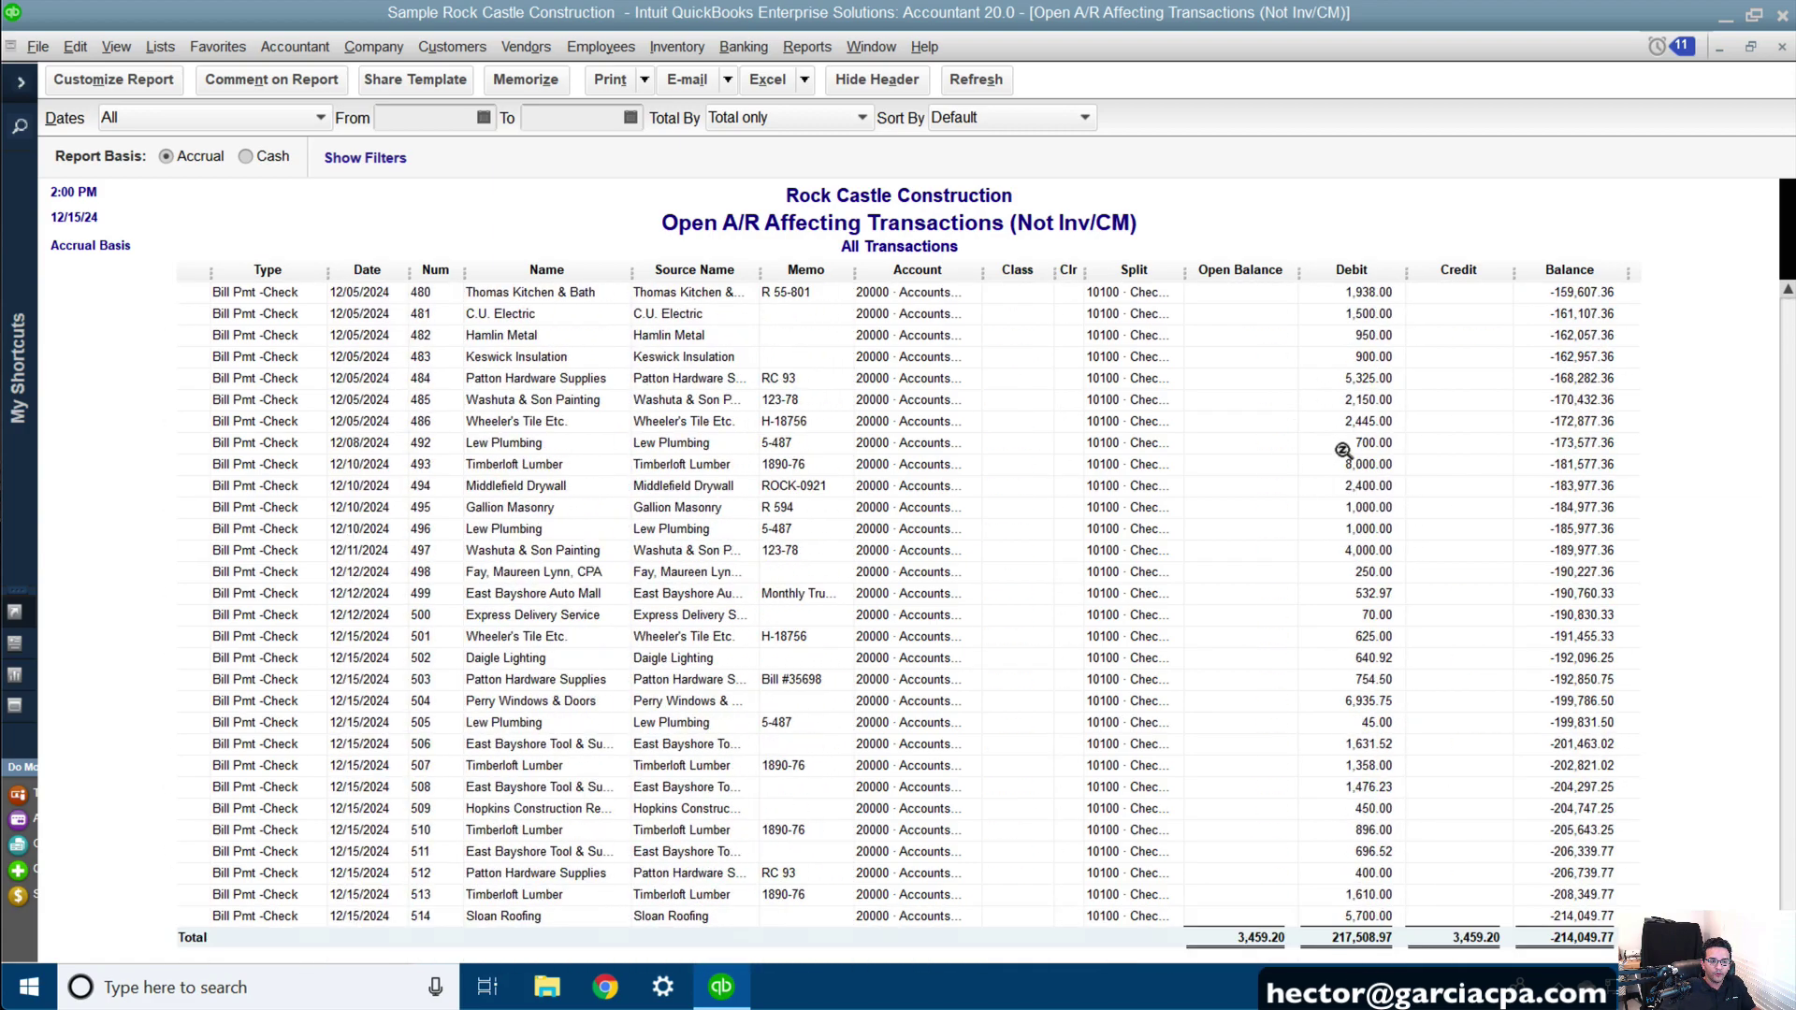
pyautogui.doubleClick(520, 655)
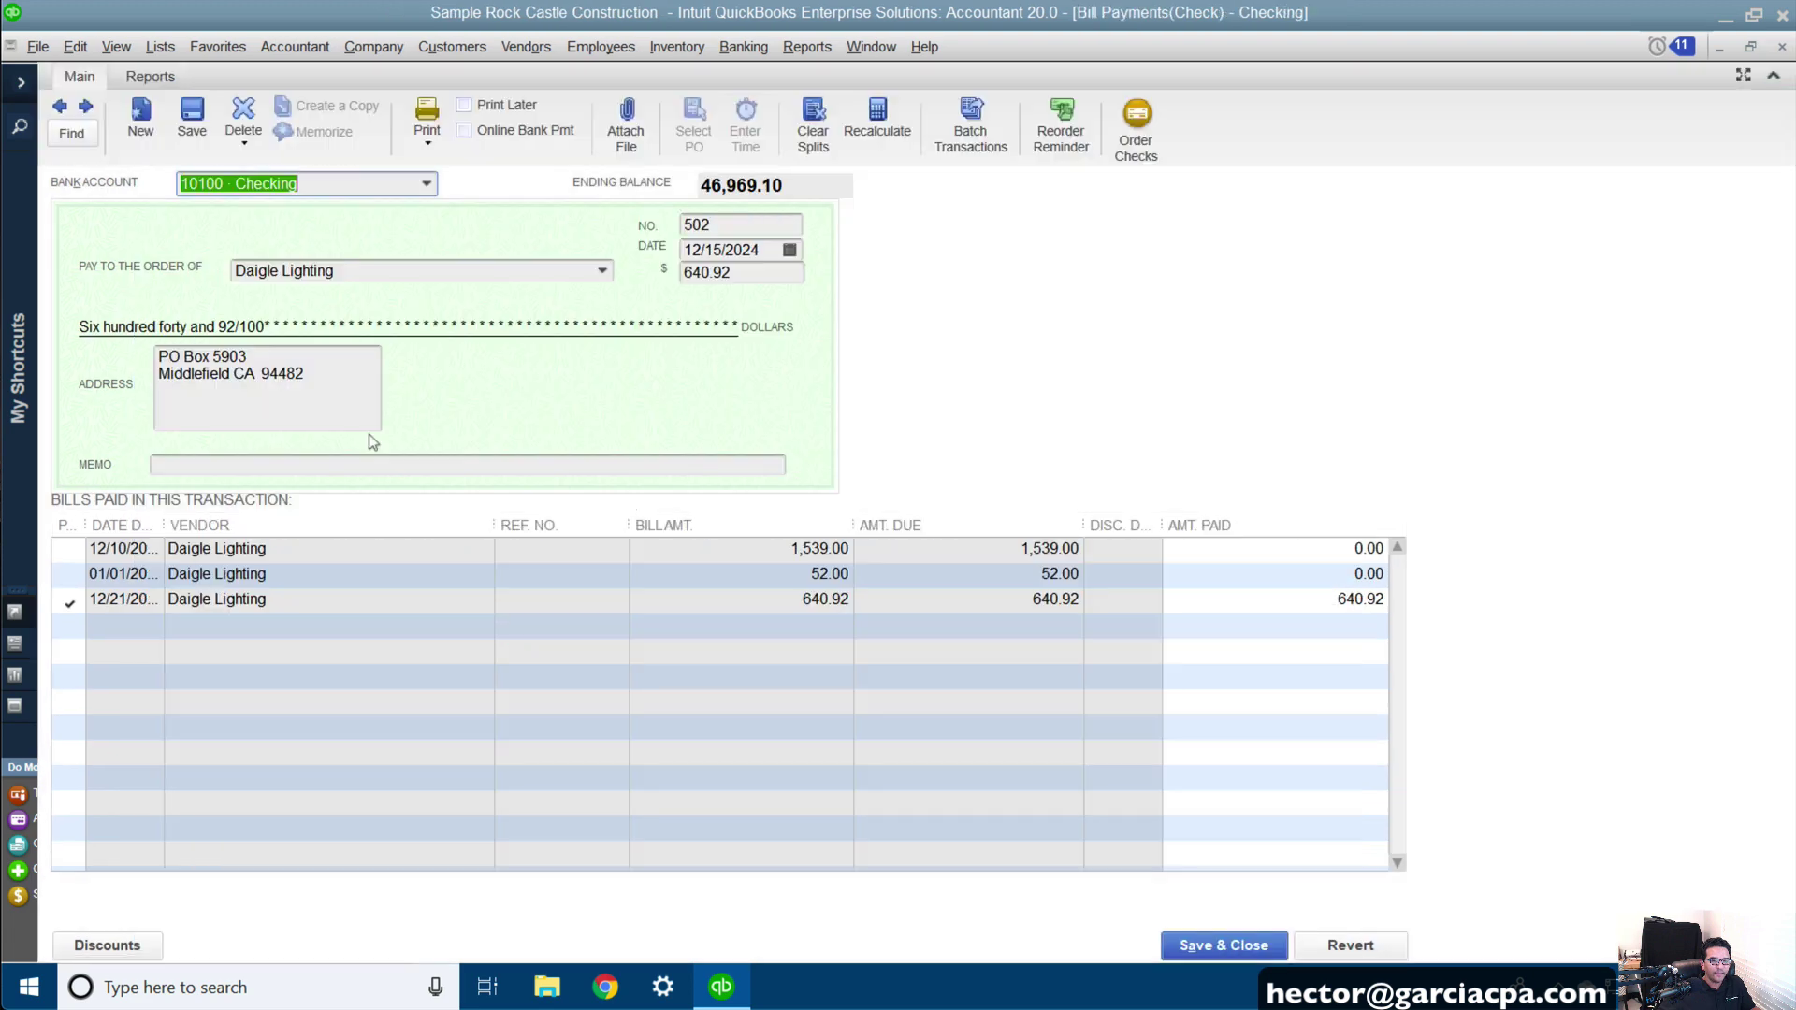
pyautogui.click(70, 602)
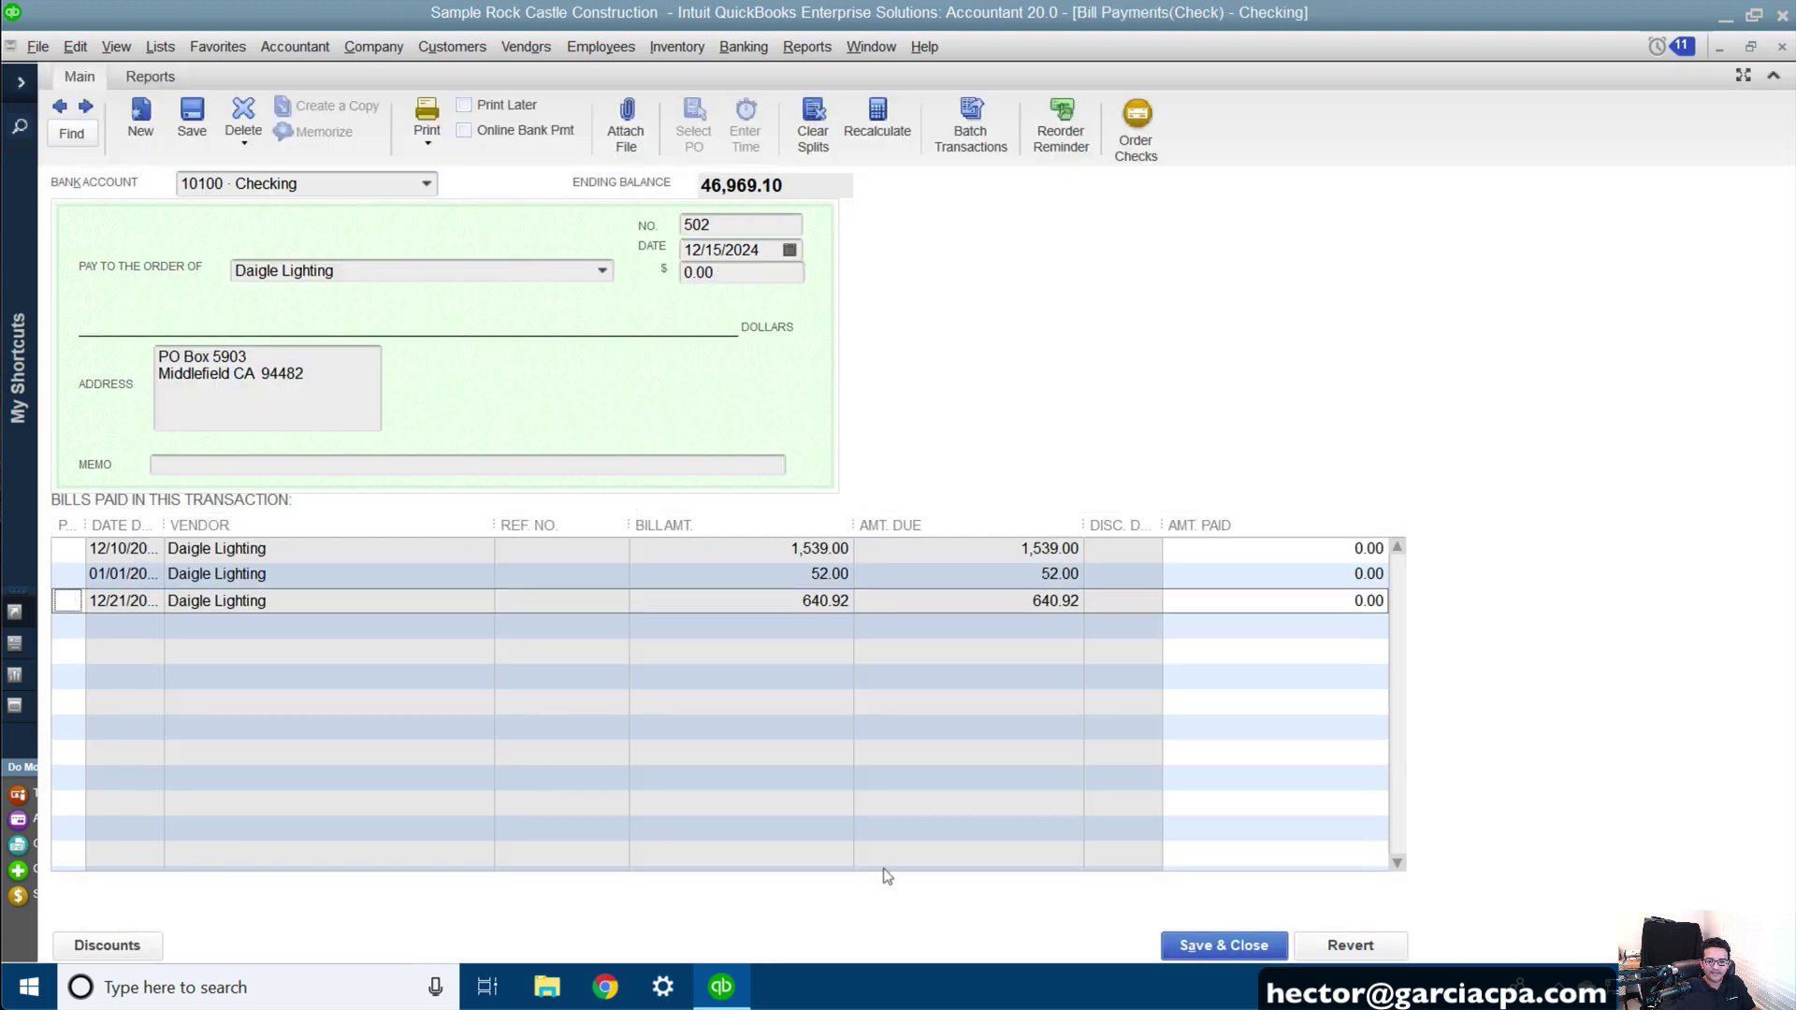
# - Set the Daigle Lighting payment amount to 640.92 without applying it to any bill, and save the change
pyautogui.click(742, 272)
pyautogui.write('64')
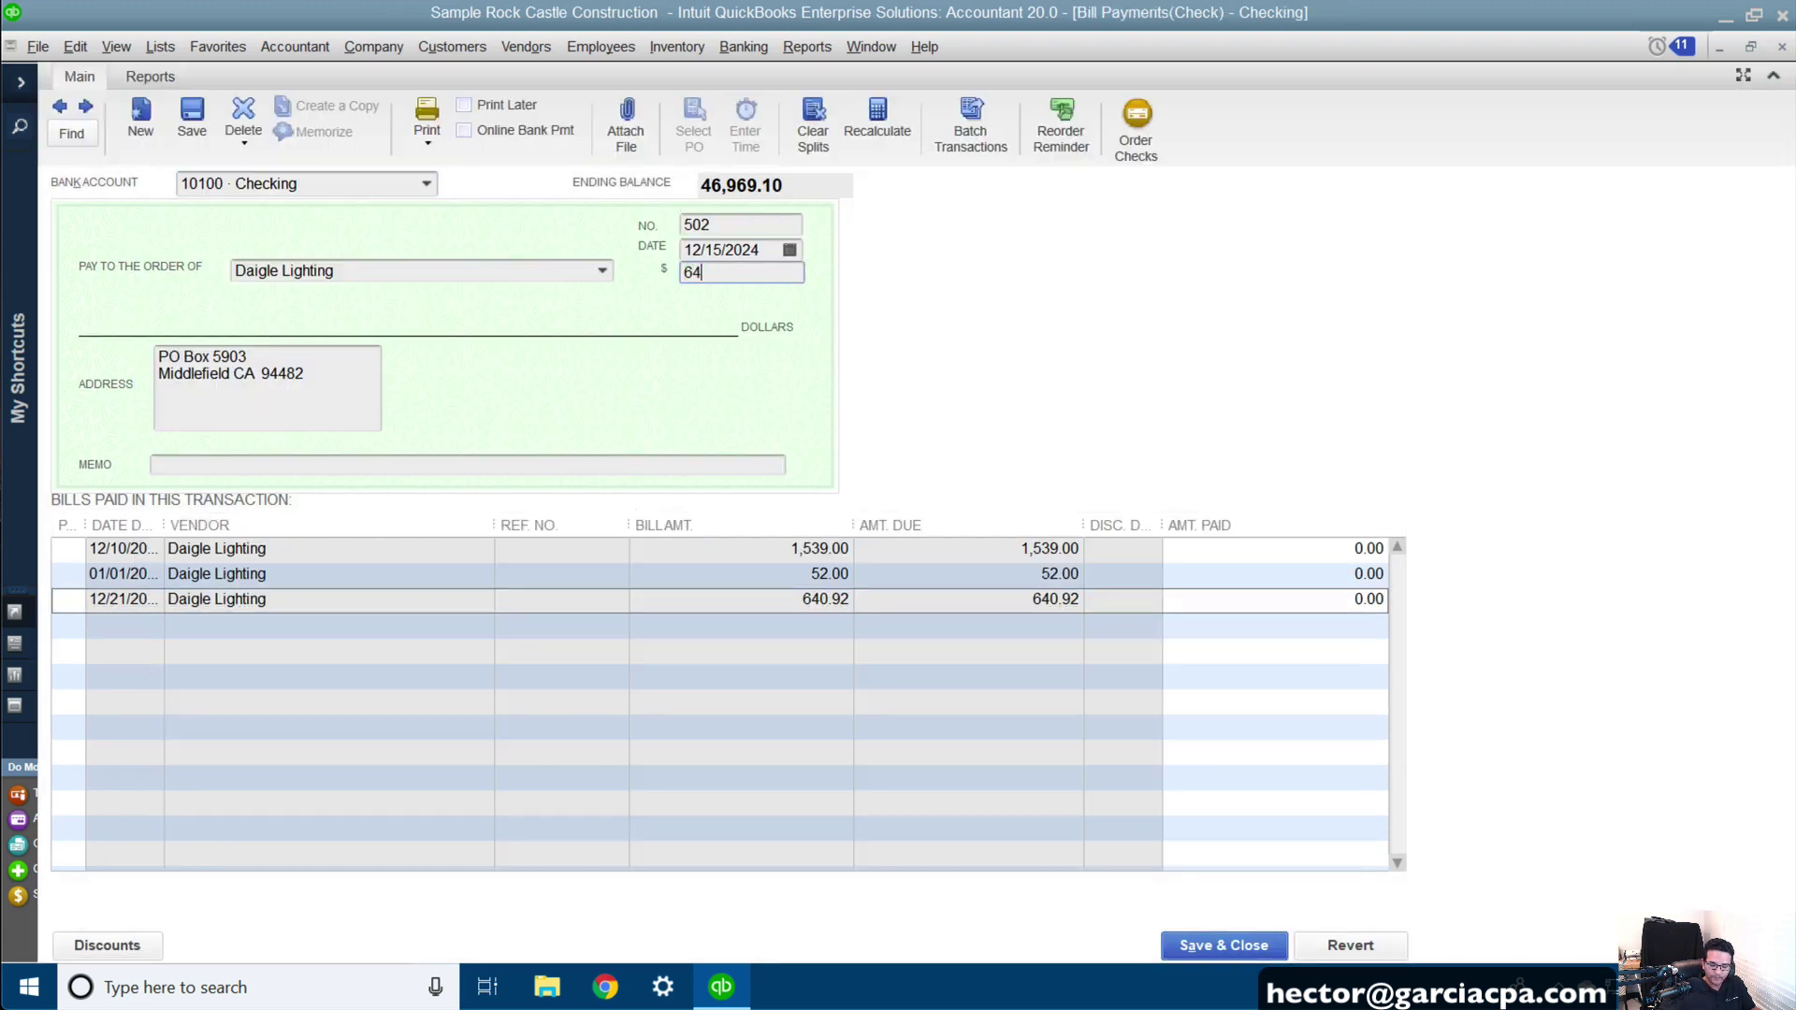
pyautogui.write('0.92')
pyautogui.press('Tab')
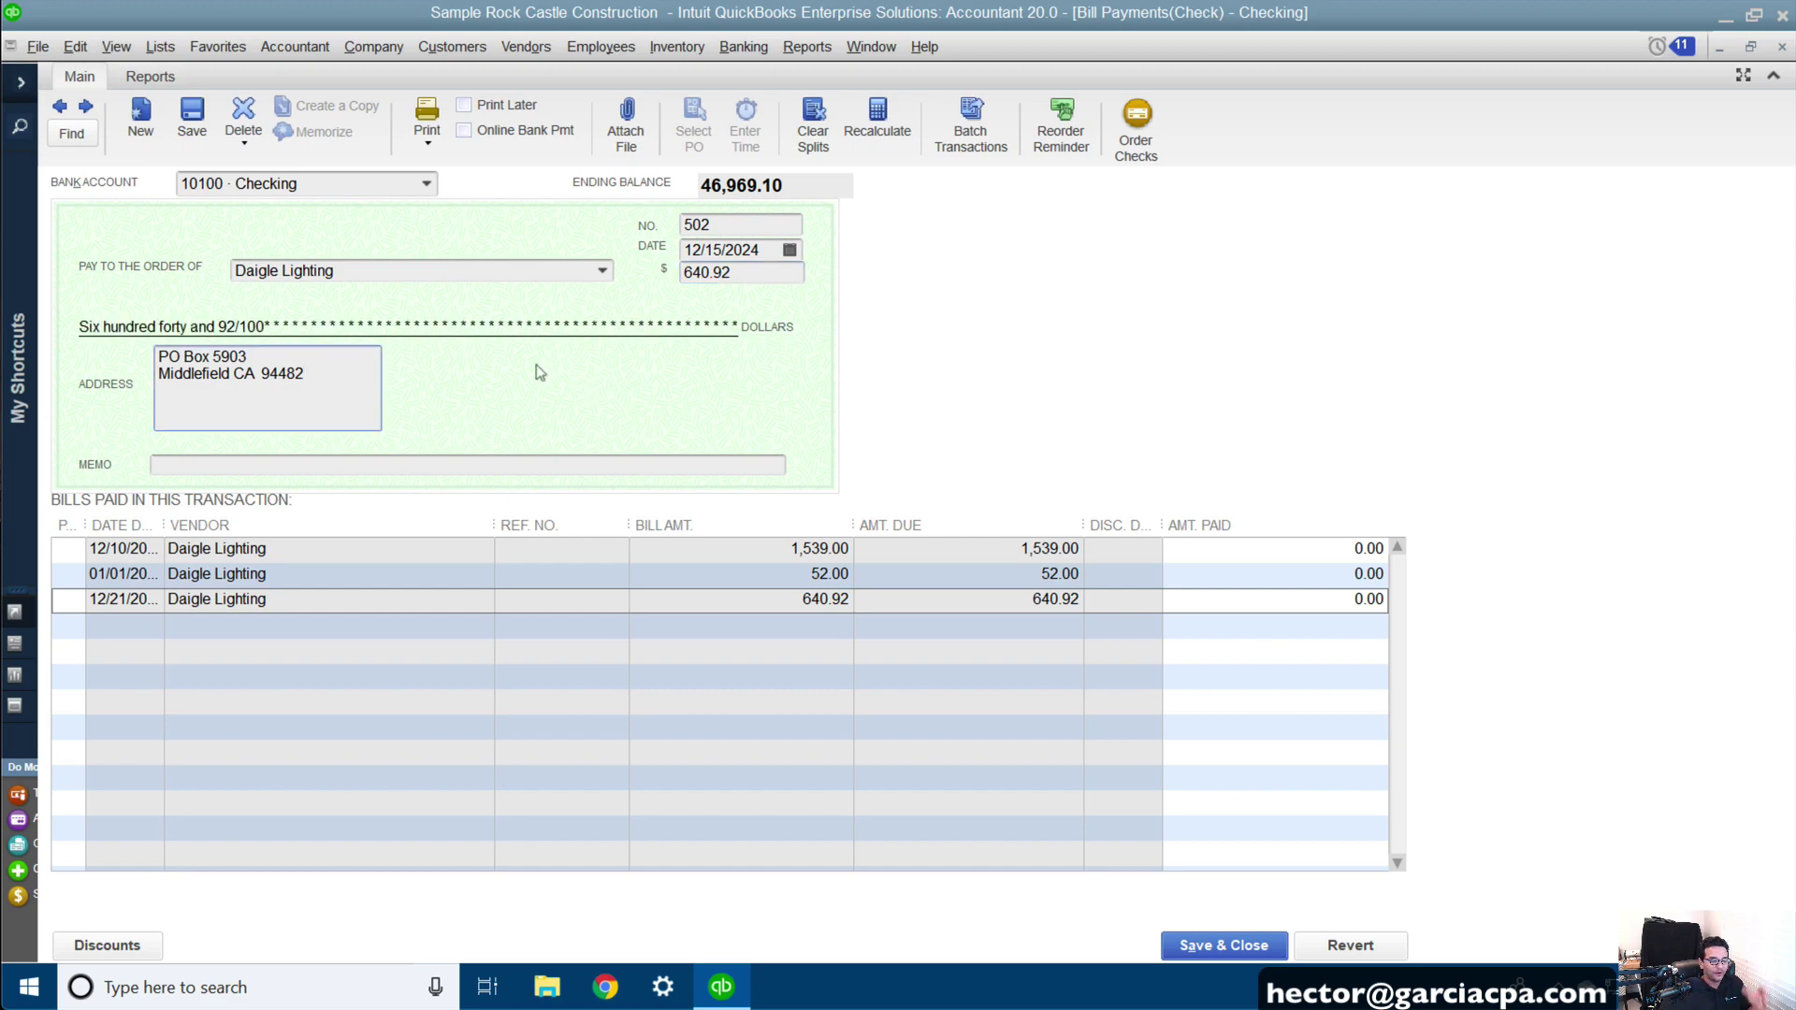
pyautogui.click(1228, 953)
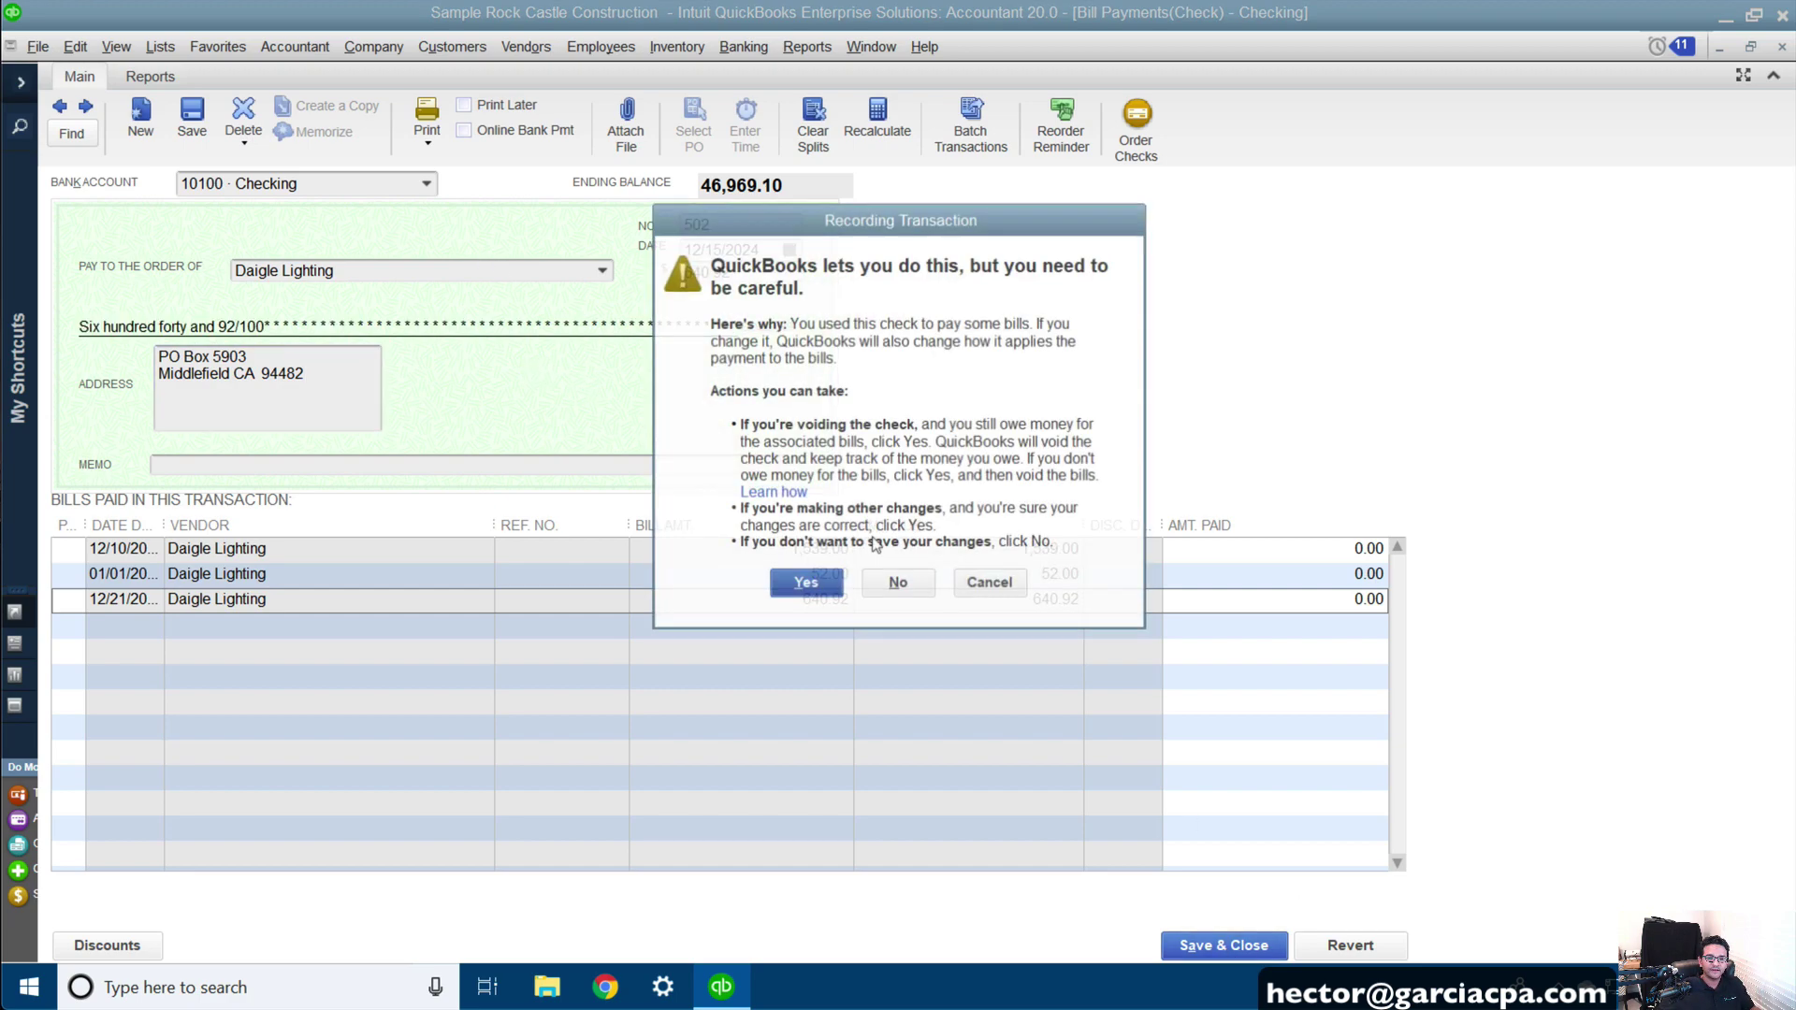
pyautogui.click(801, 582)
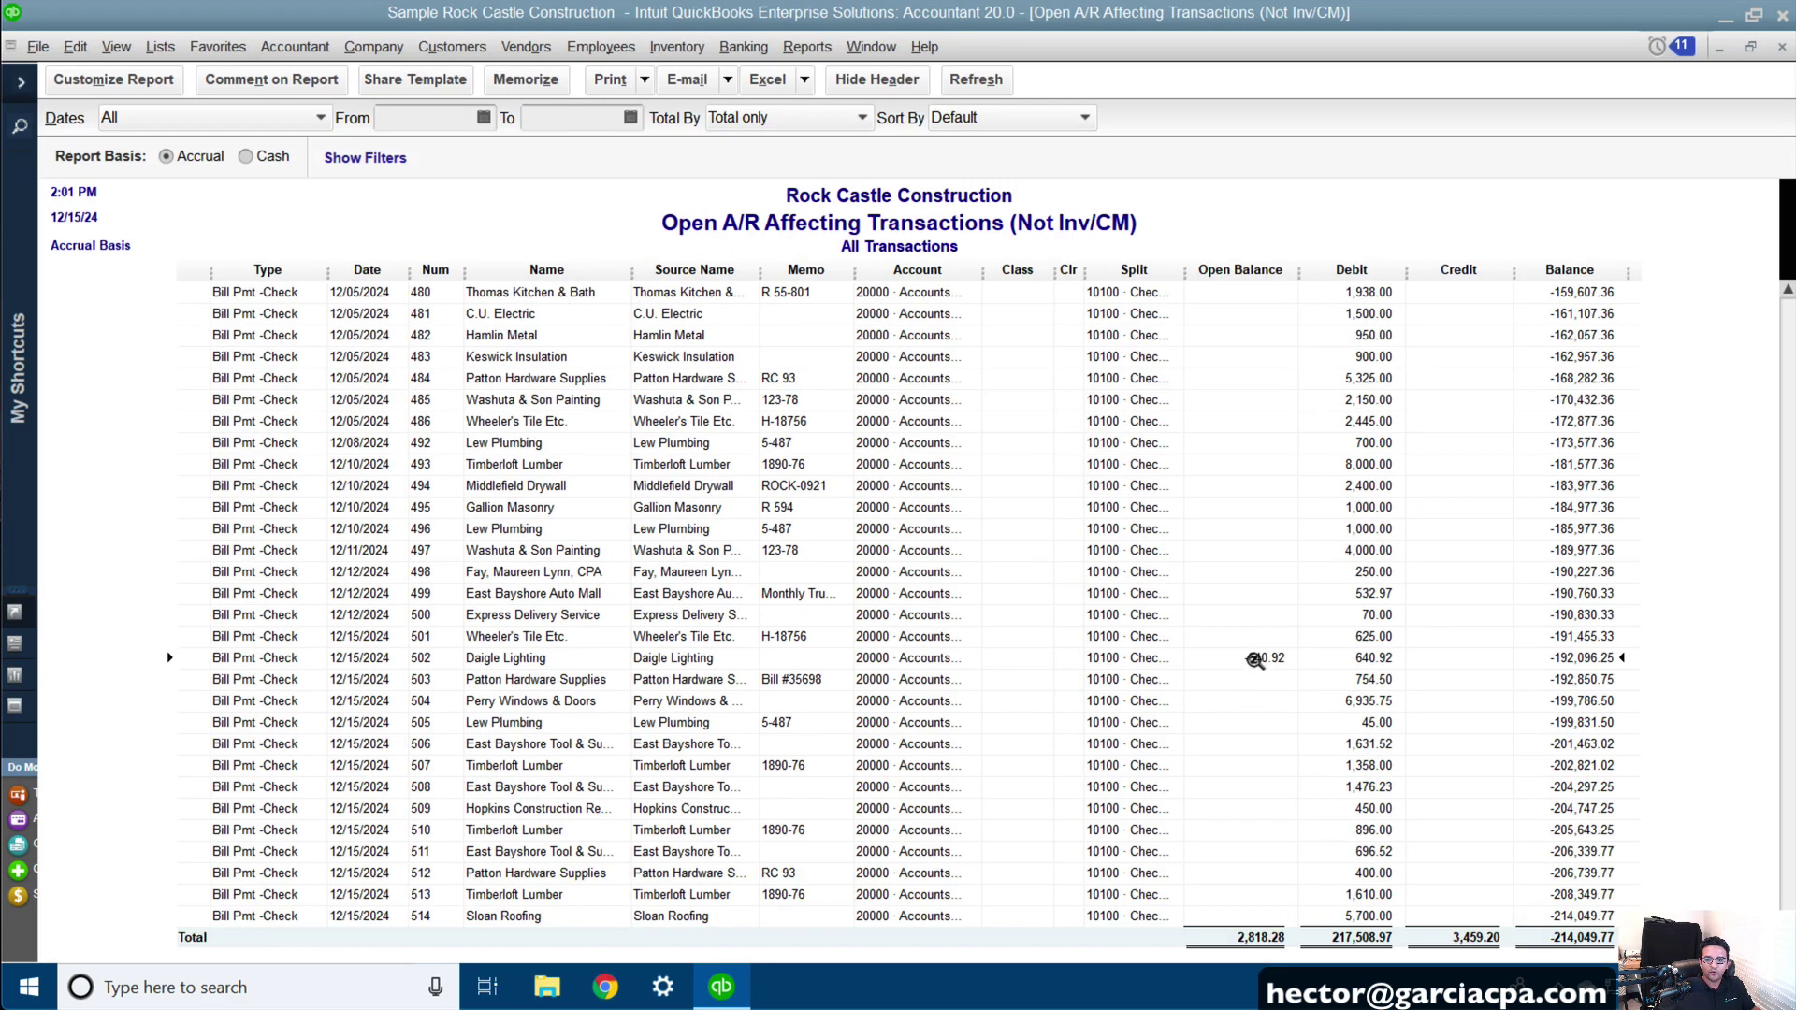
pyautogui.click(1246, 931)
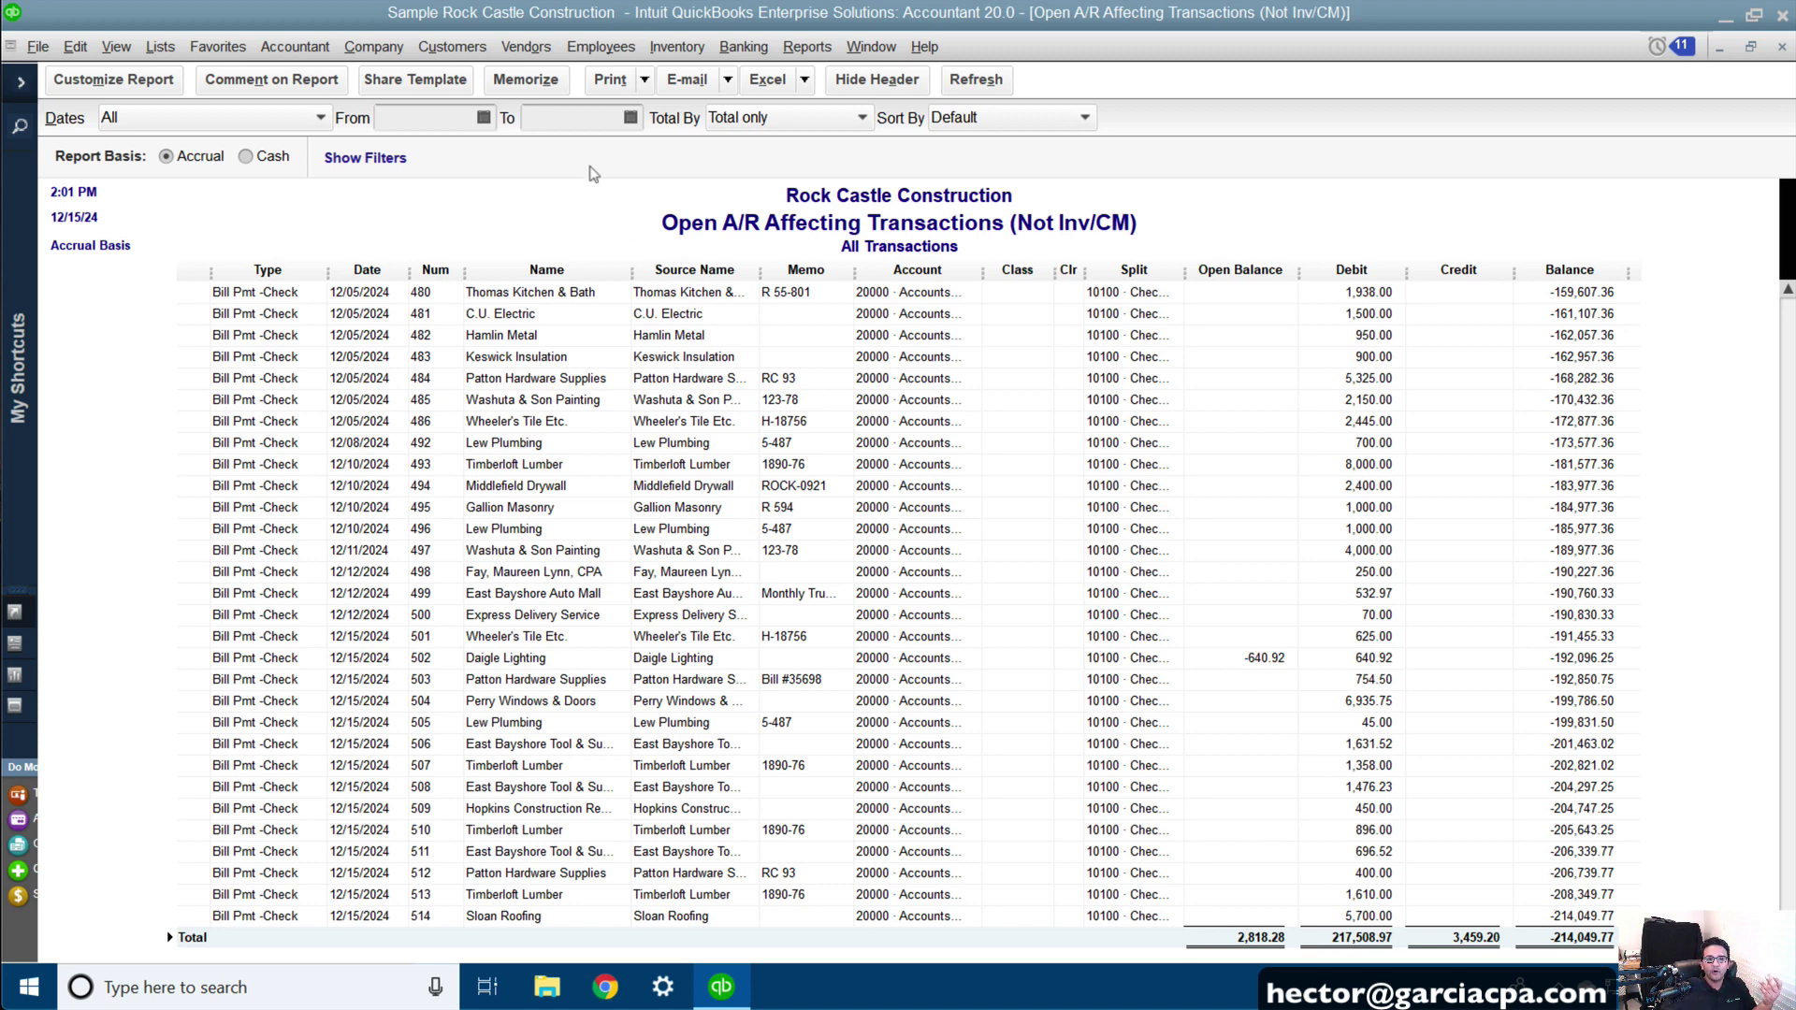
# - Memorize the report as a new one named "Open A/P Affecting Transactions (Not Bill/BC)" and list the memorized reports
pyautogui.click(526, 81)
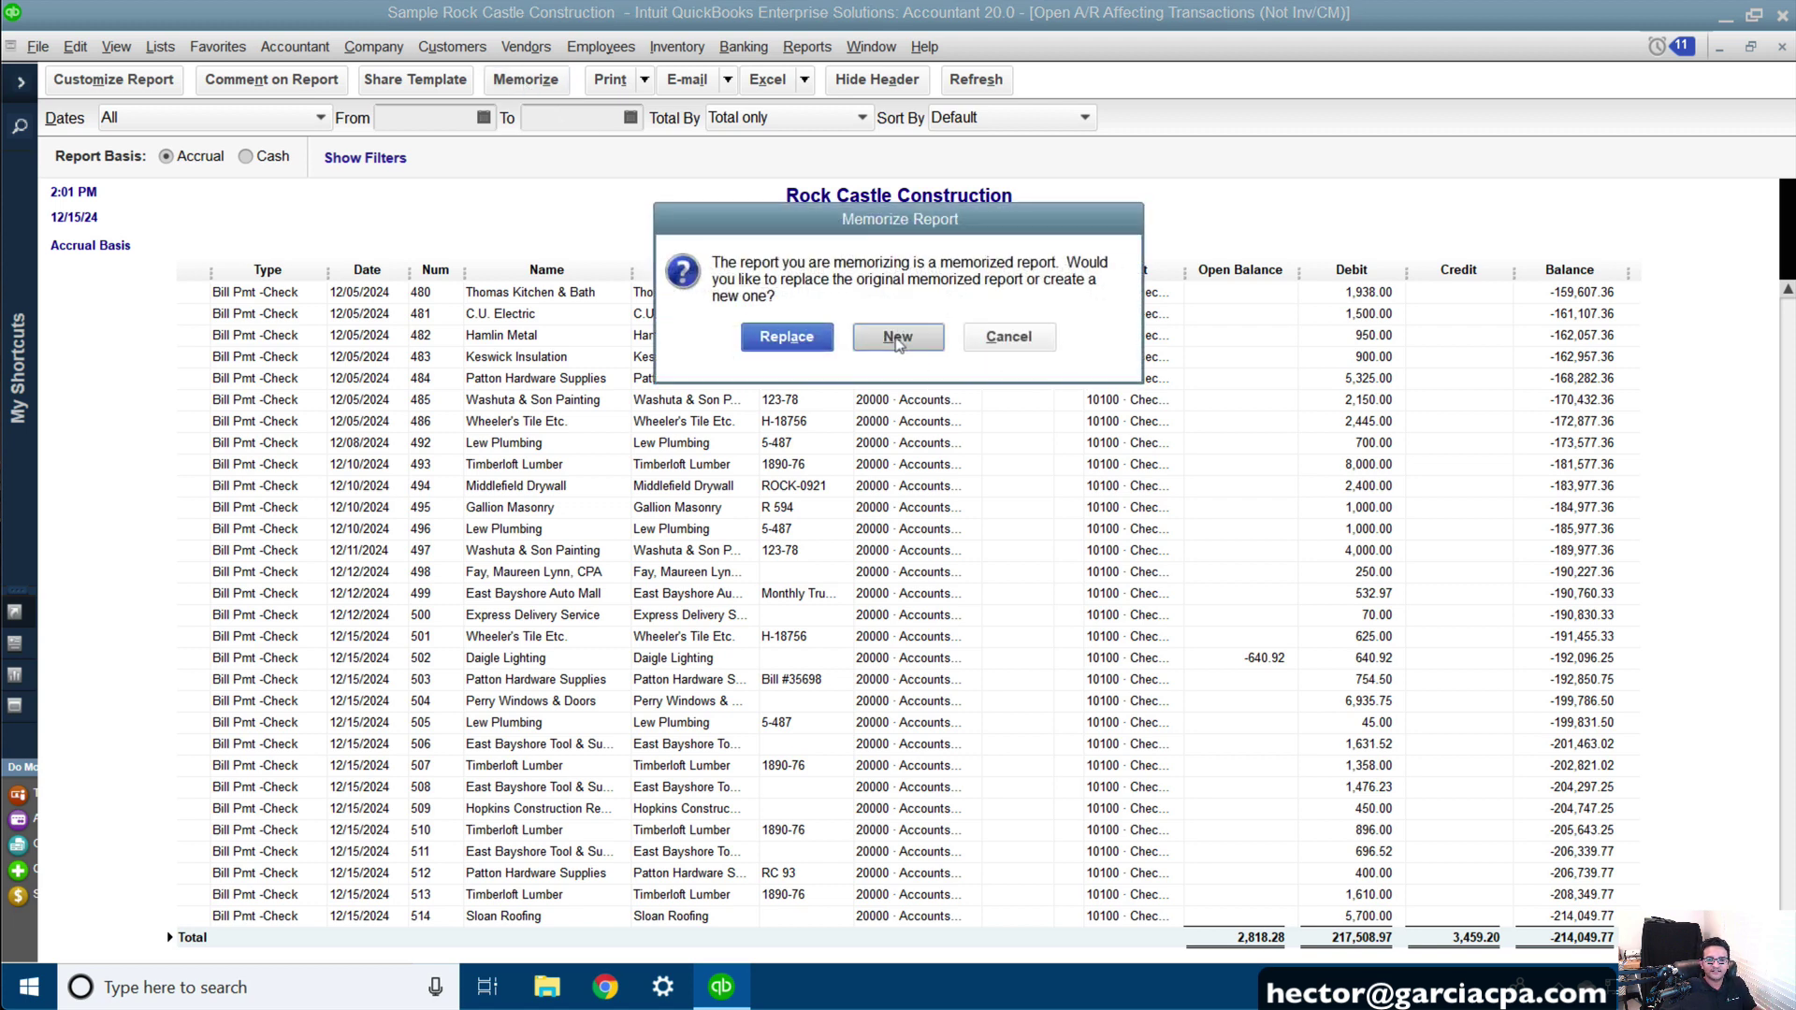
pyautogui.click(898, 337)
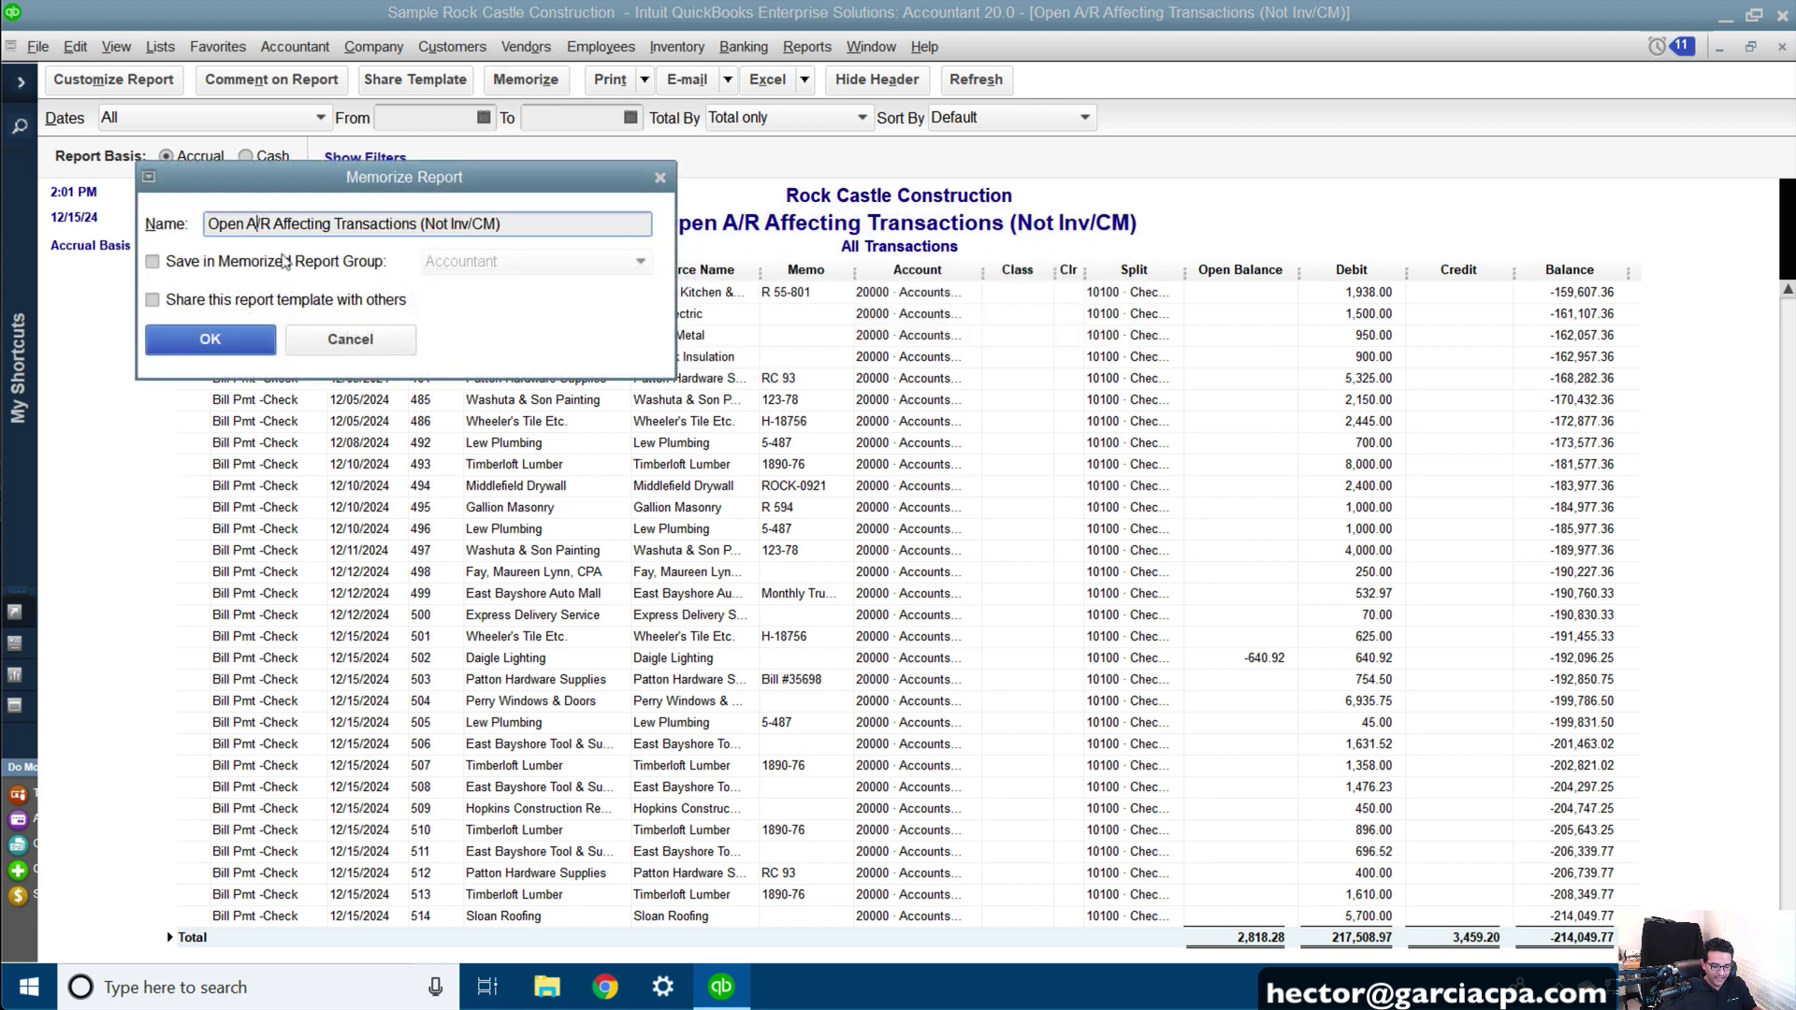
pyautogui.press('BackSpace')
pyautogui.write('P')
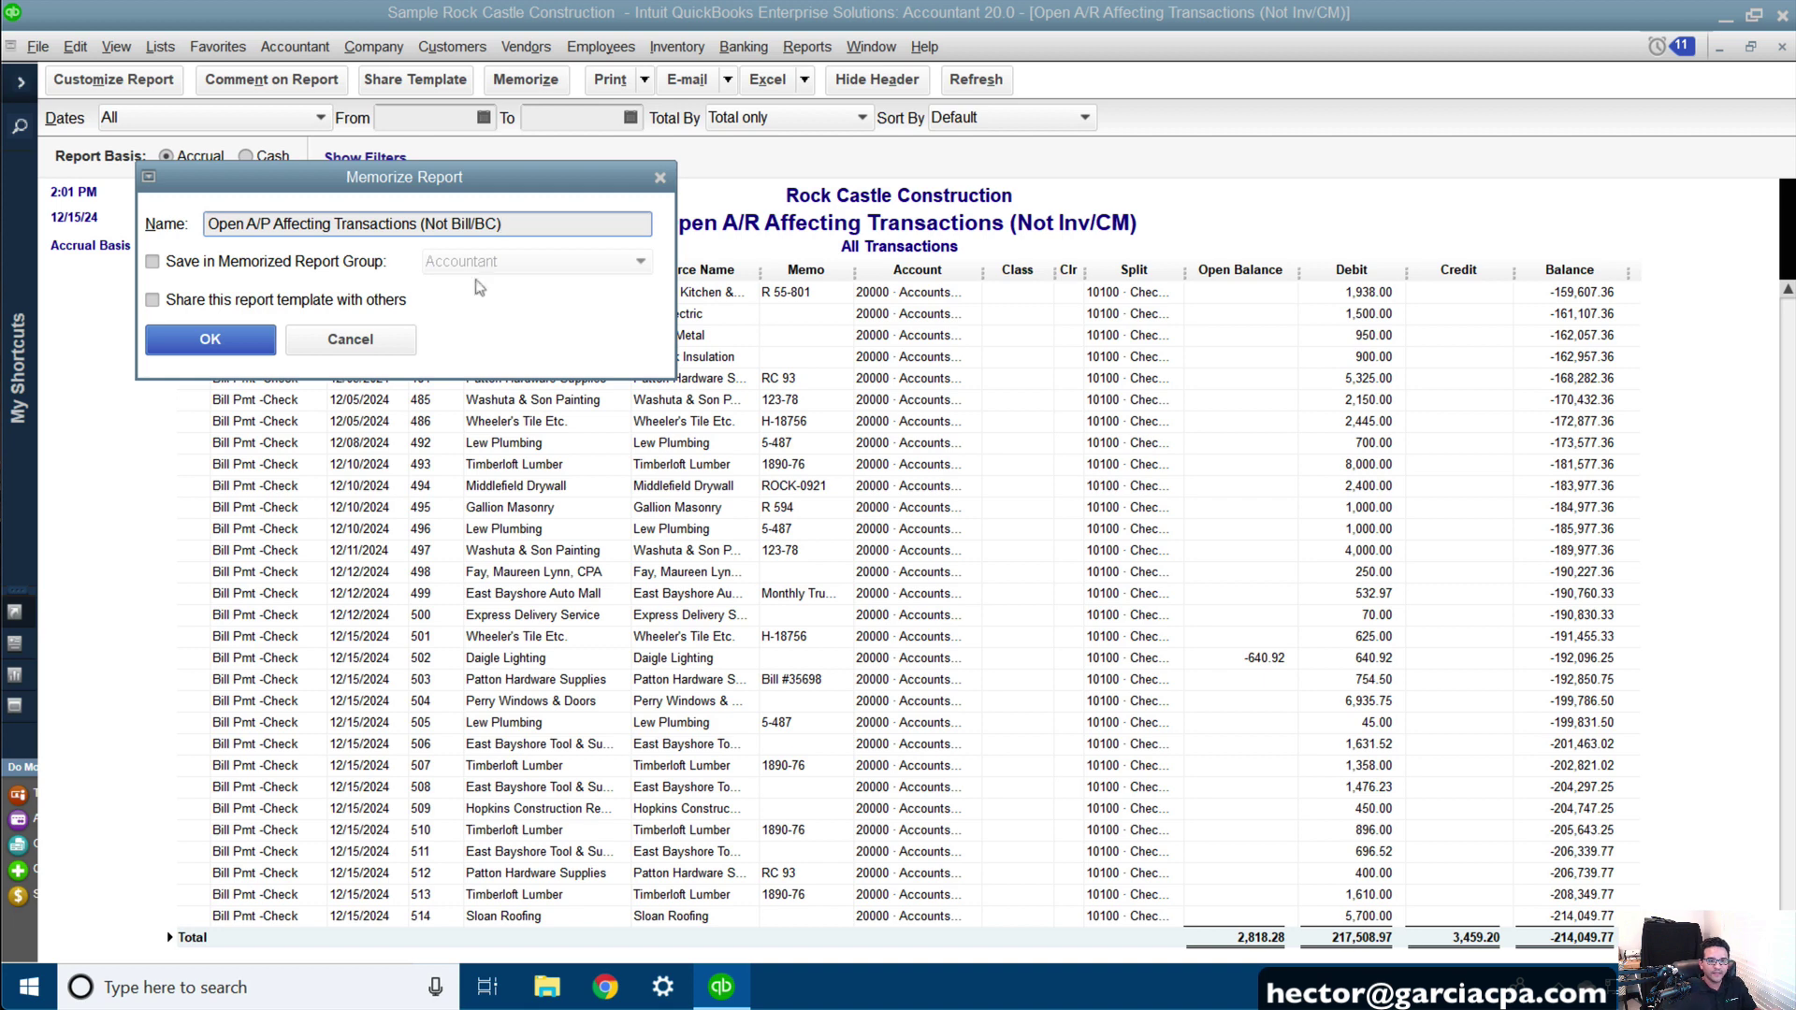
pyautogui.click(210, 340)
pyautogui.click(806, 47)
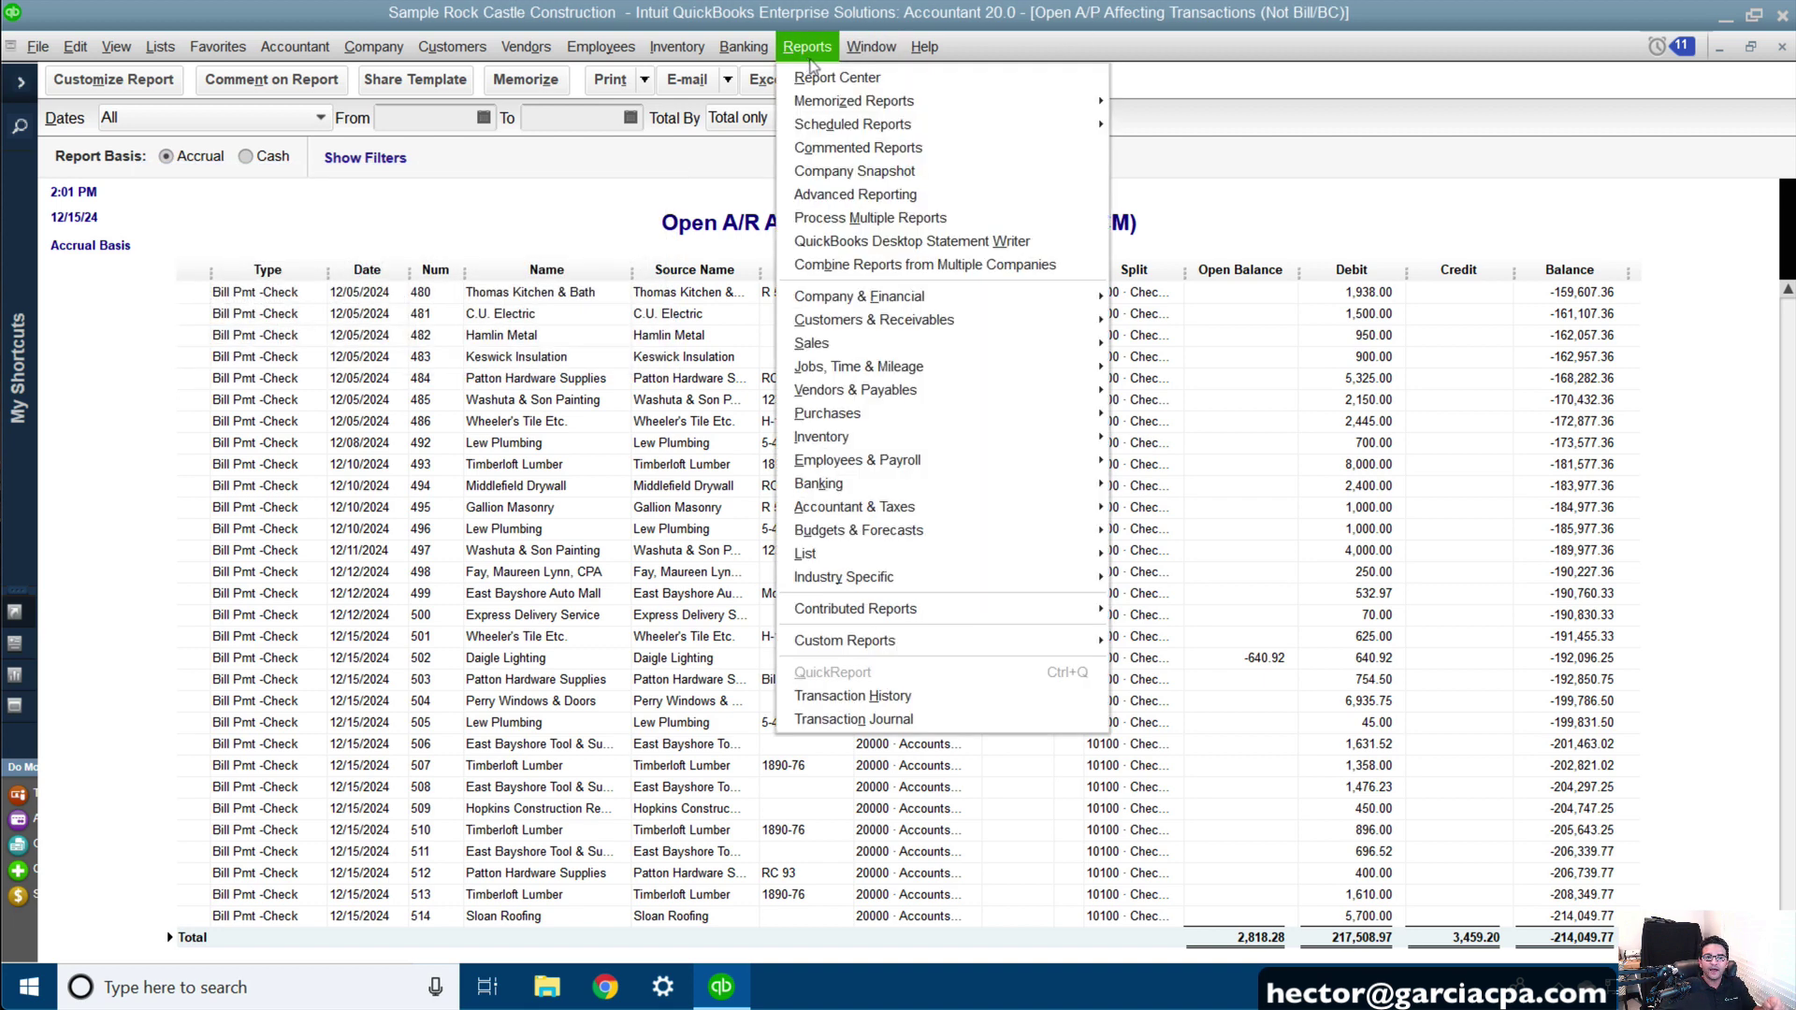
pyautogui.moveTo(971, 105)
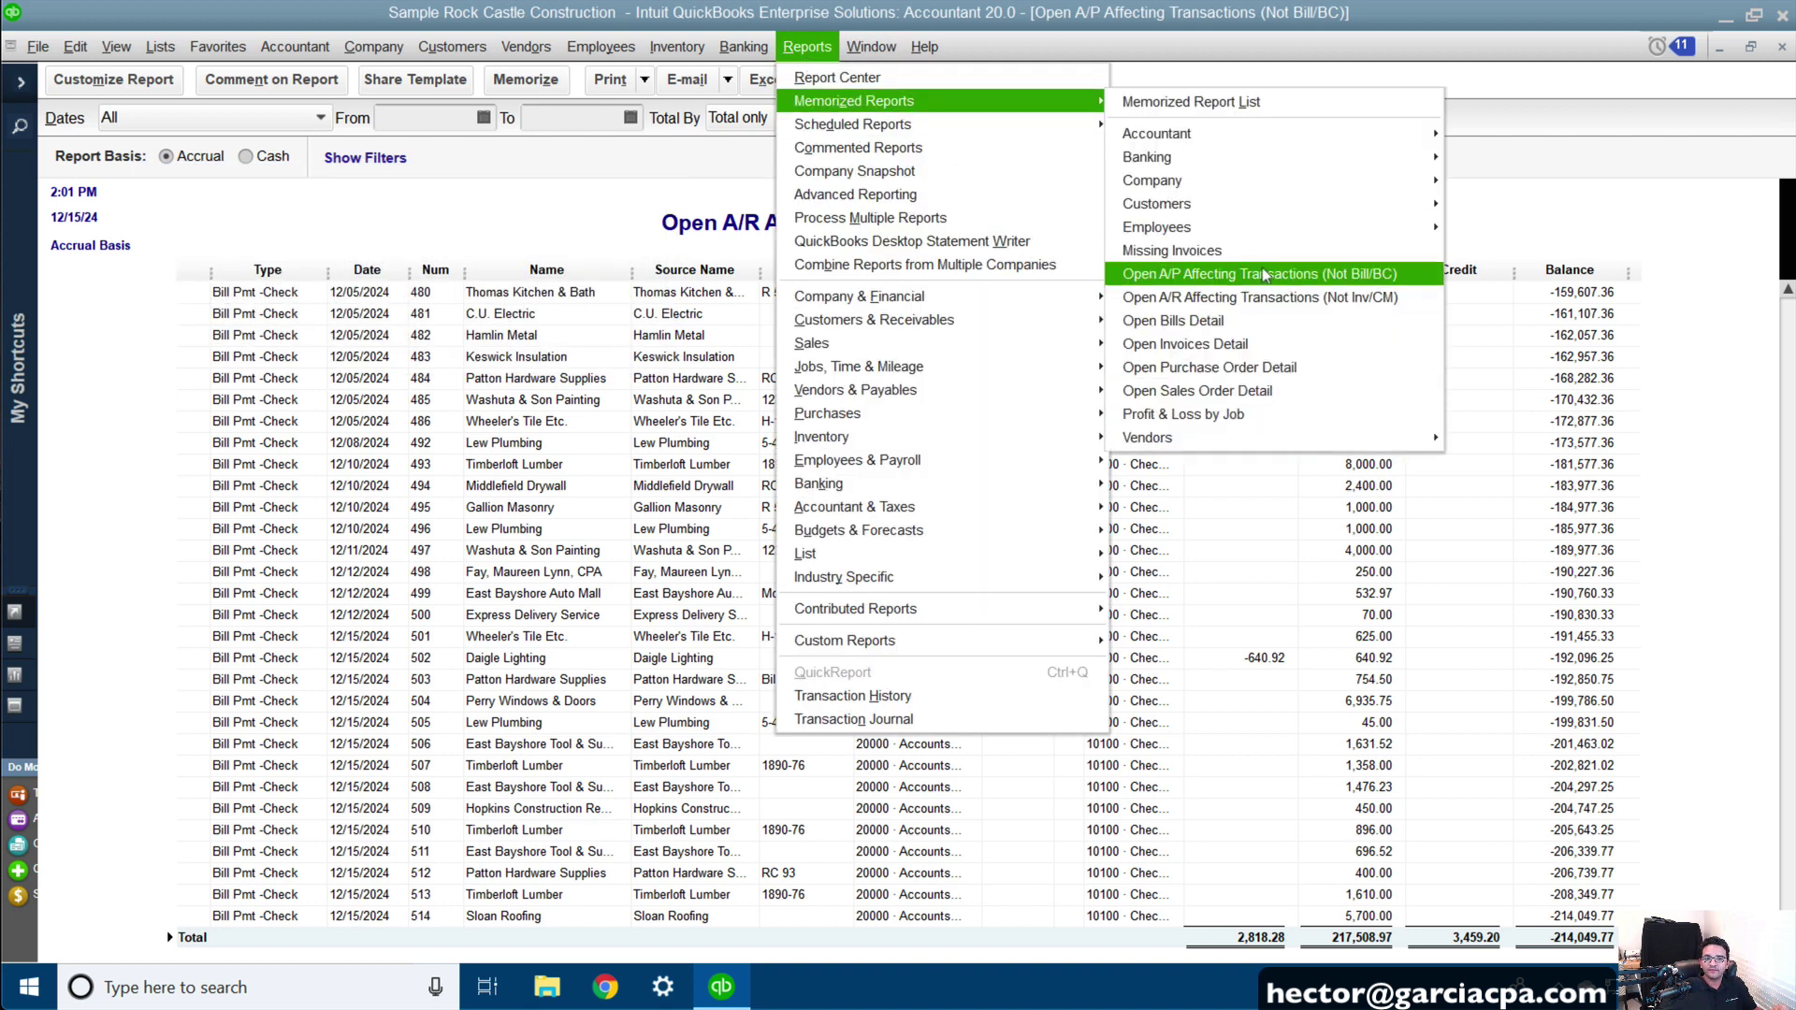